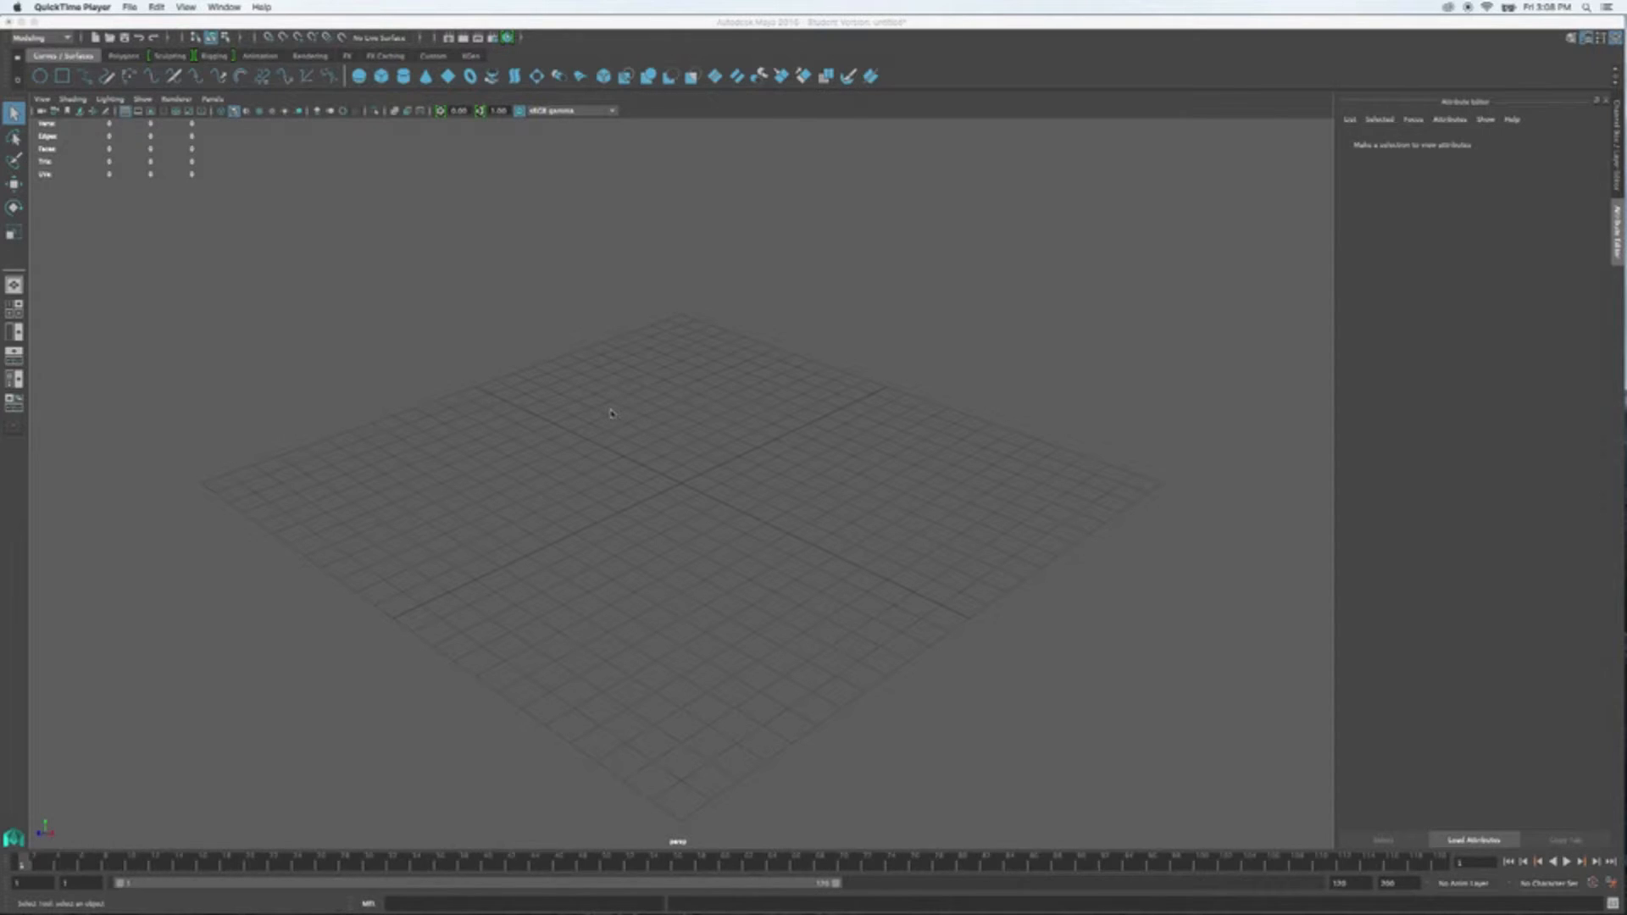
- Switch from the perspective view to a full-size top view
left_click(629, 460)
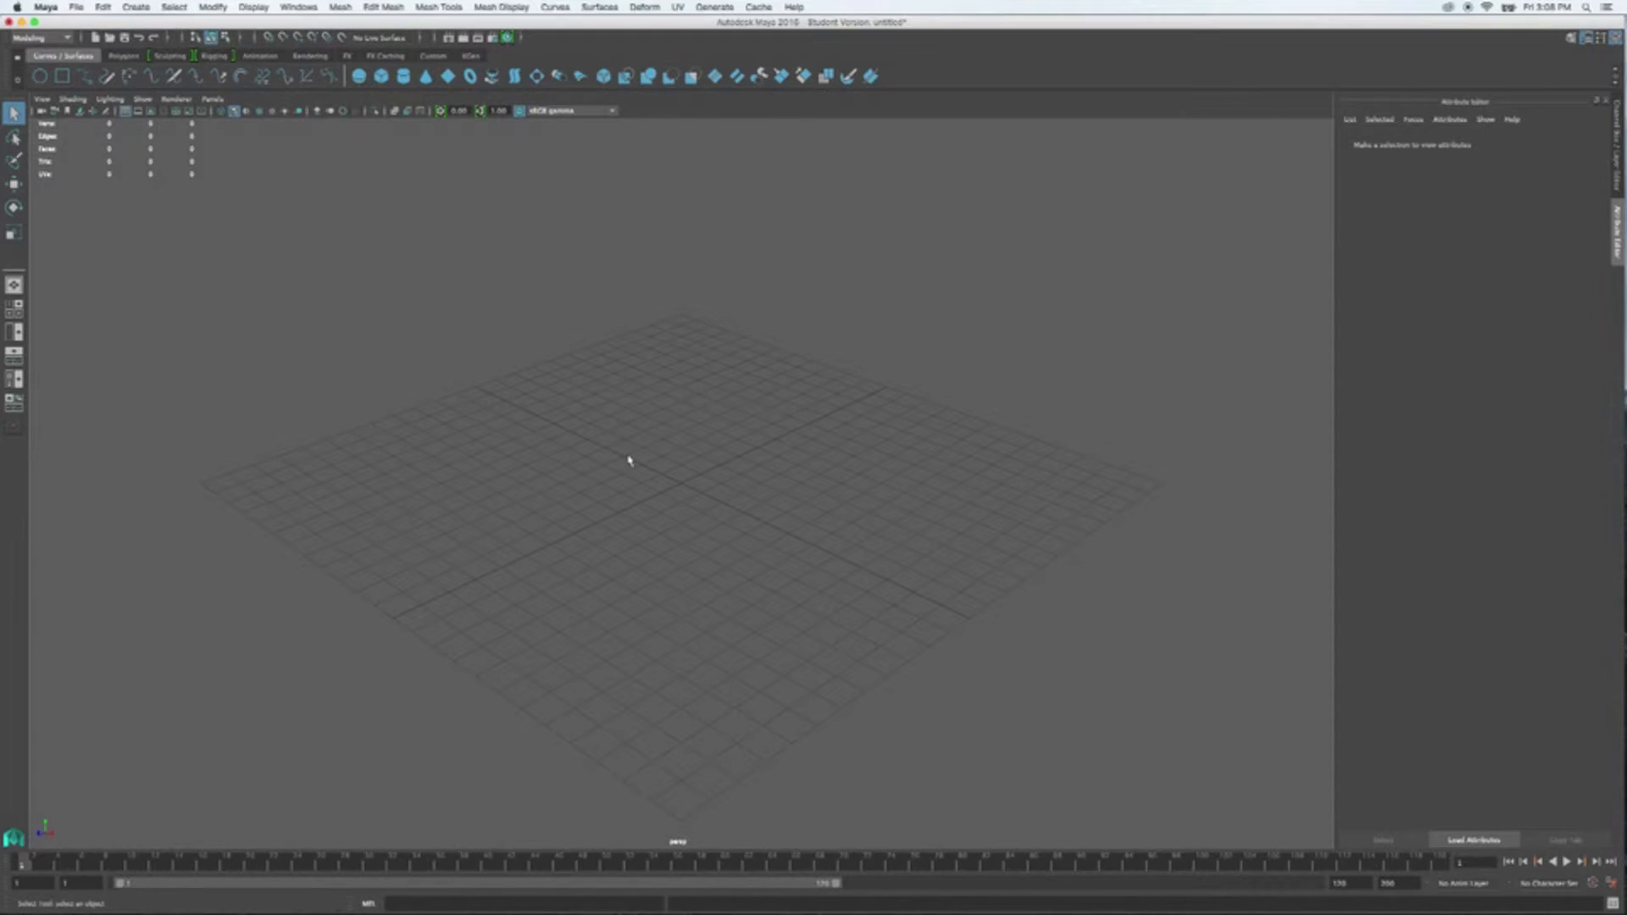
key("space")
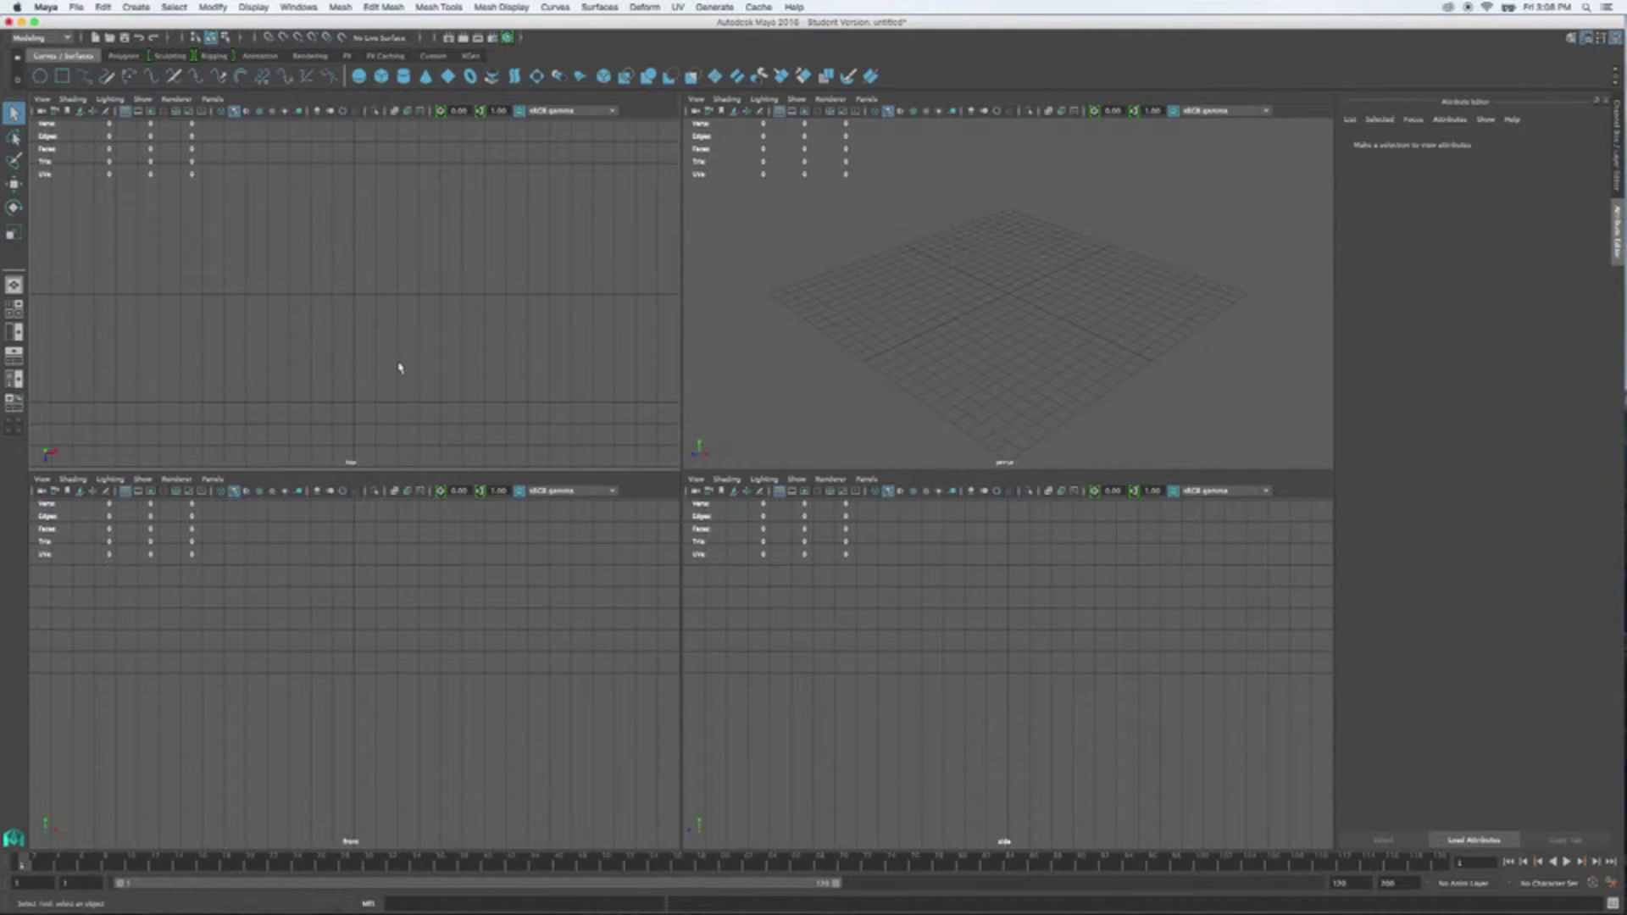
key("space")
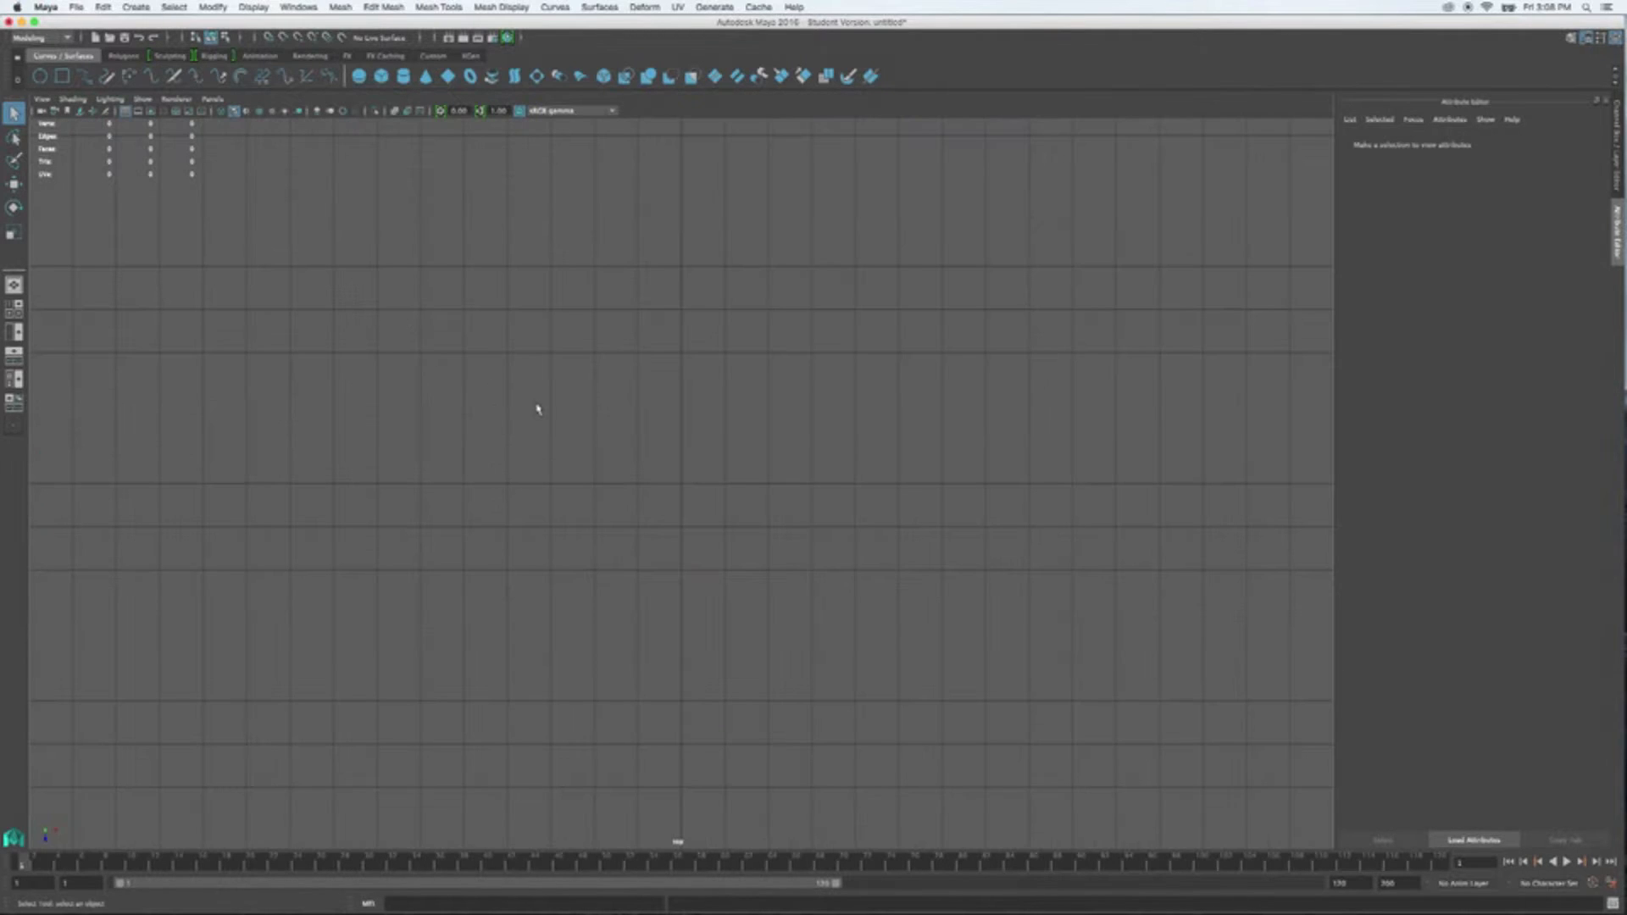
mouse_move(537, 410)
middle_mouse_down("alt")
mouse_move(574, 410)
mouse_move(544, 417)
middle_mouse_up("alt")
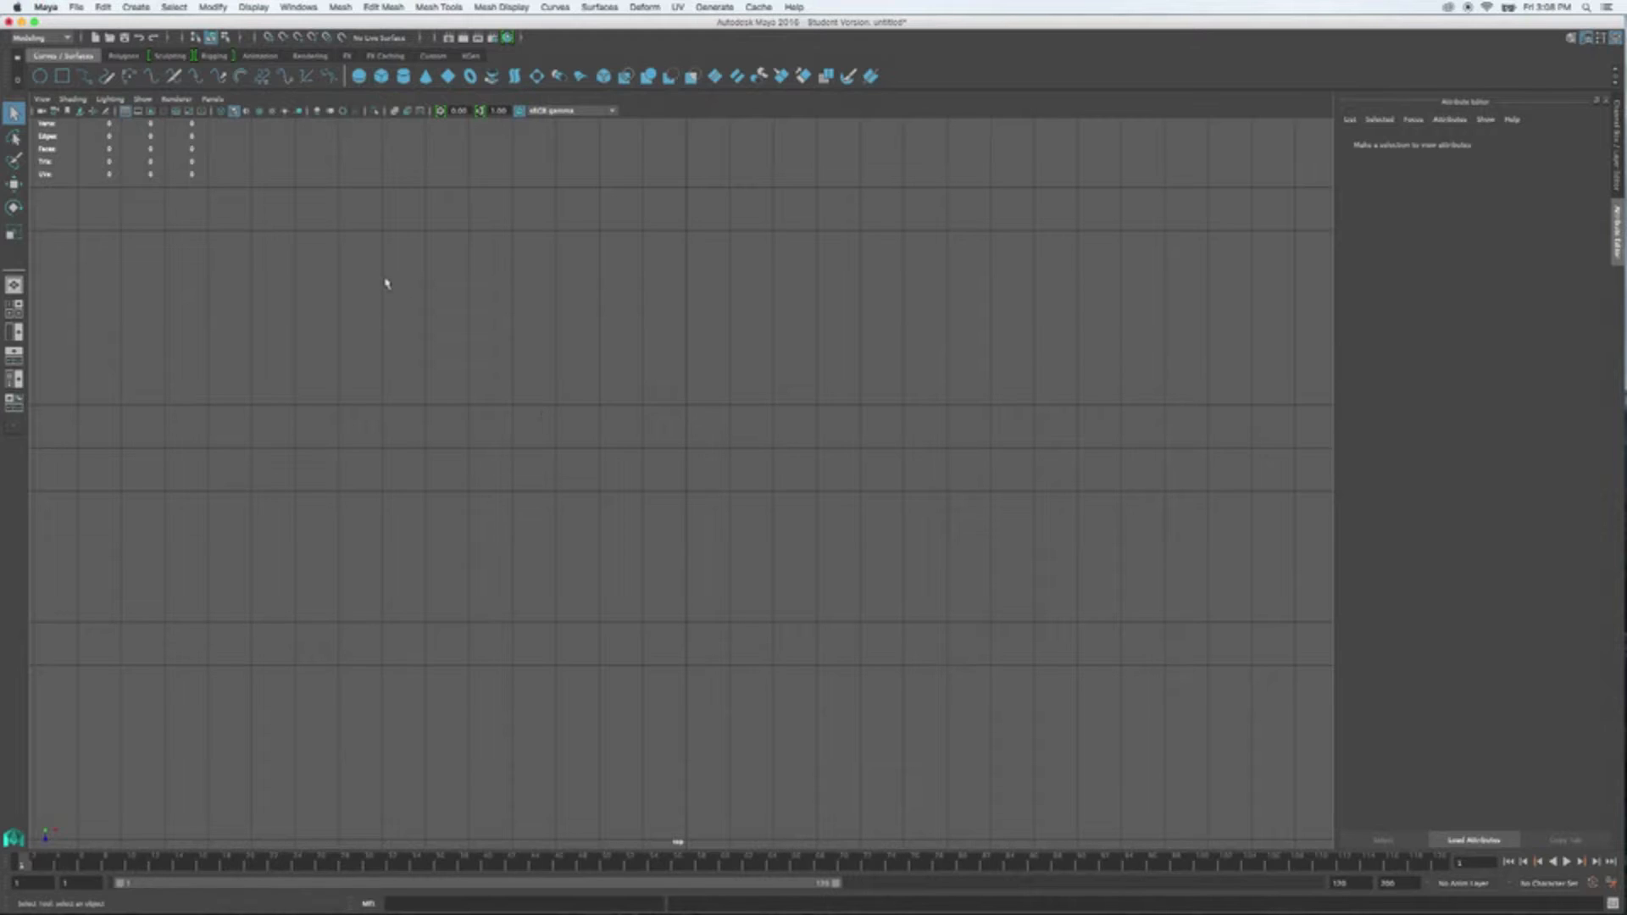
- Draw an open, five-point S-shaped profile with the EP Curve tool, starting on the vertical centre line and working upward
left_click(84, 77)
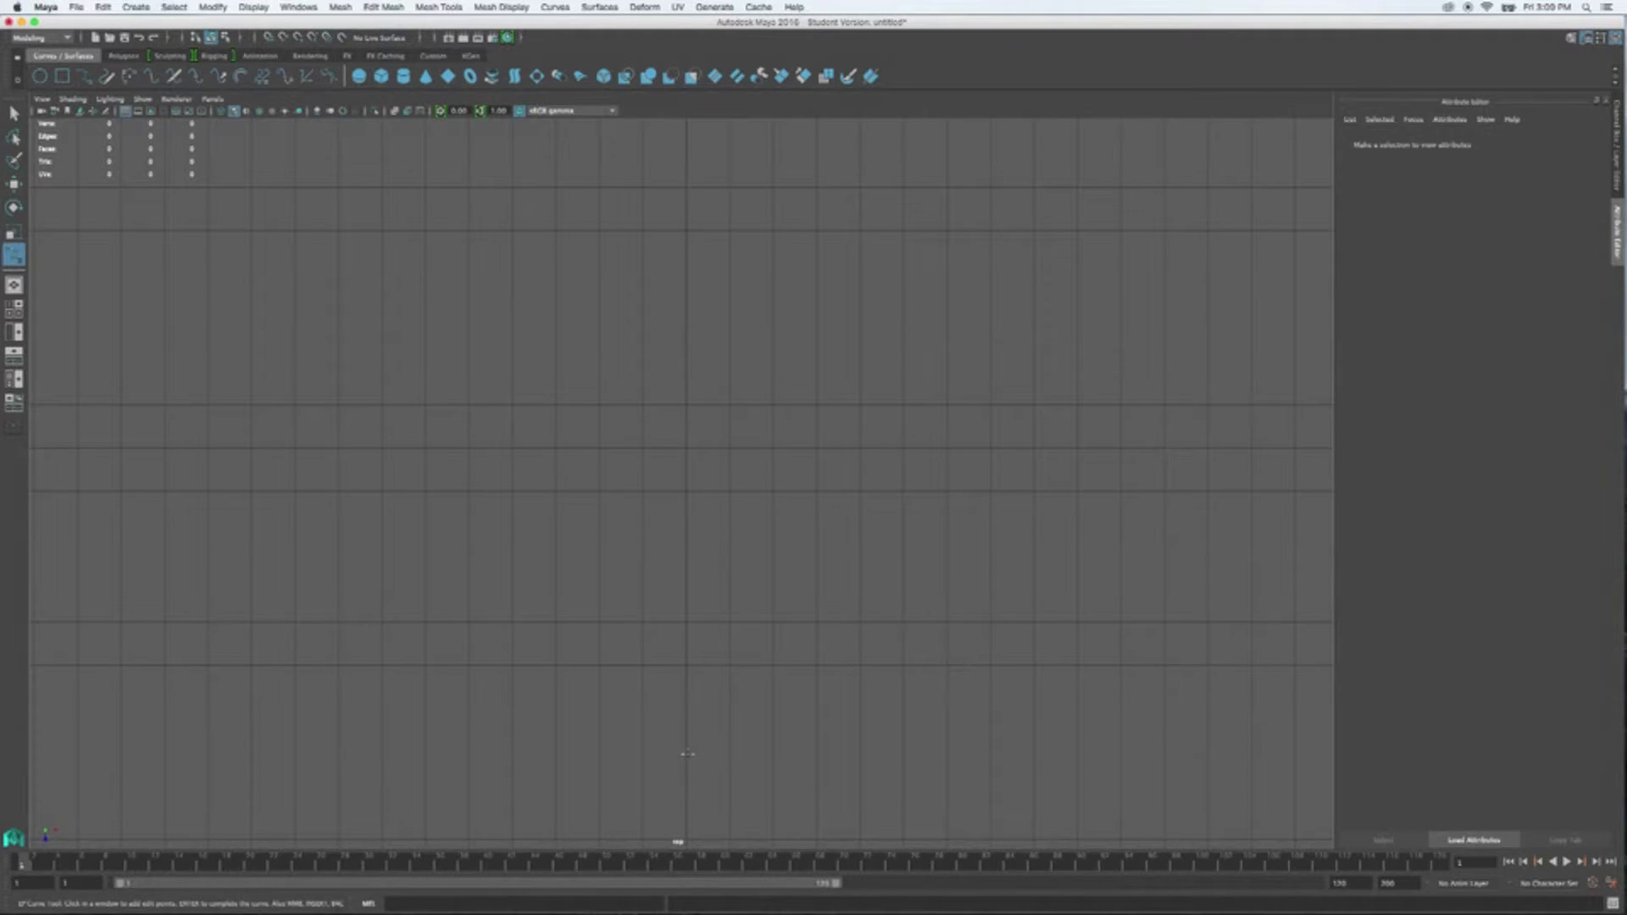
left_click(686, 751)
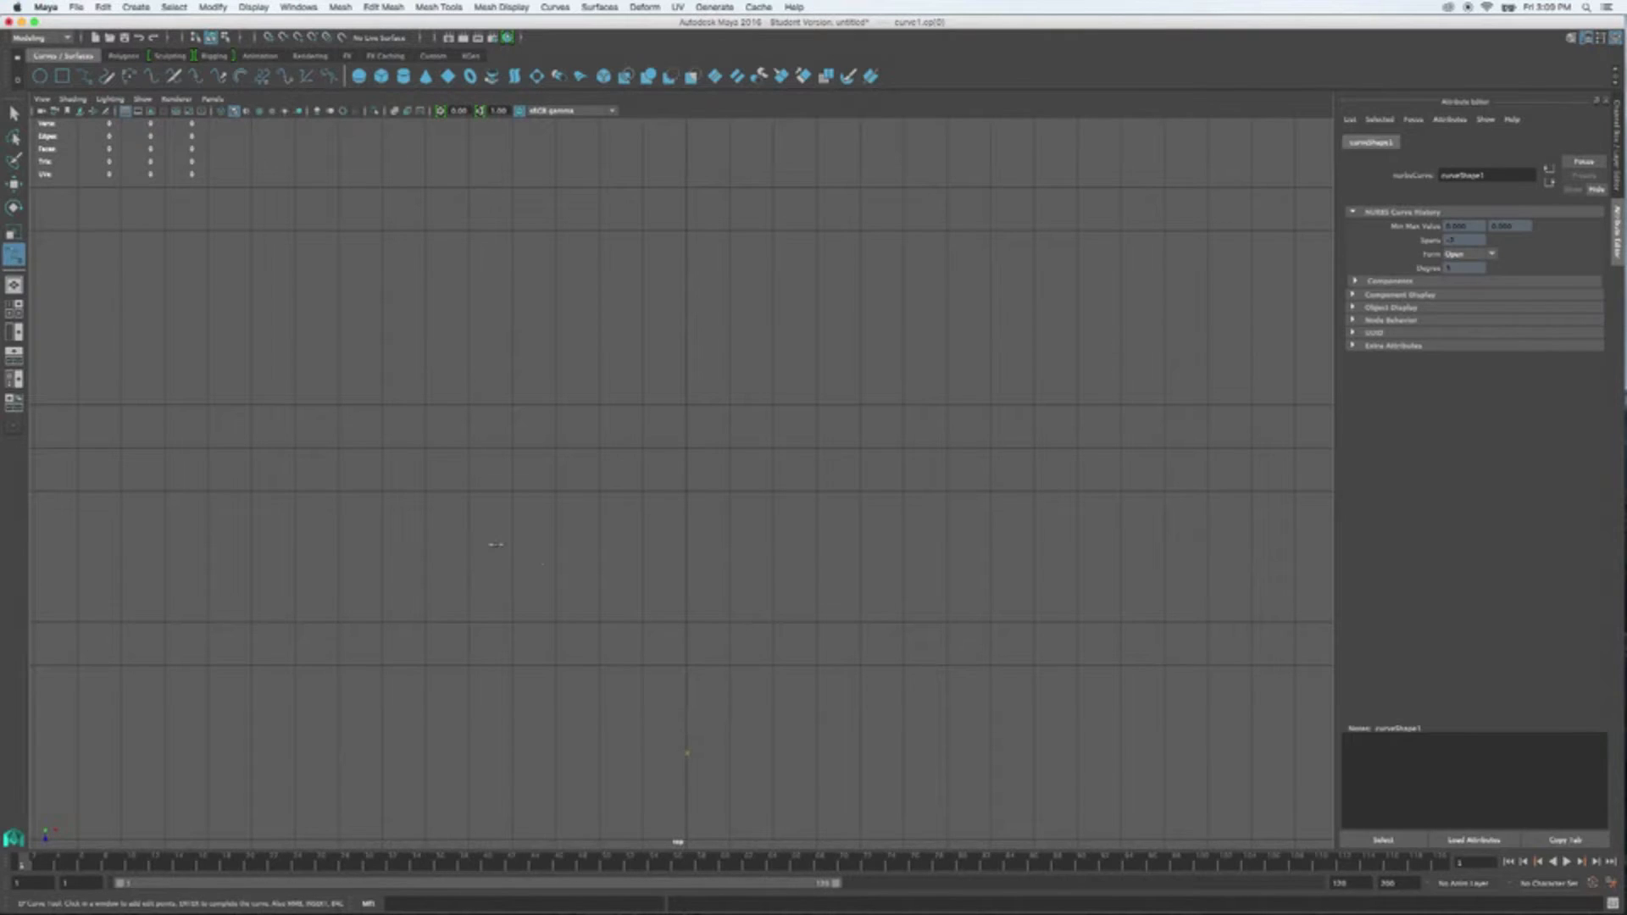
left_click(496, 545)
left_click(673, 382)
middle_click_drag(673, 382, 716, 465)
scroll(727, 312, "down", 3)
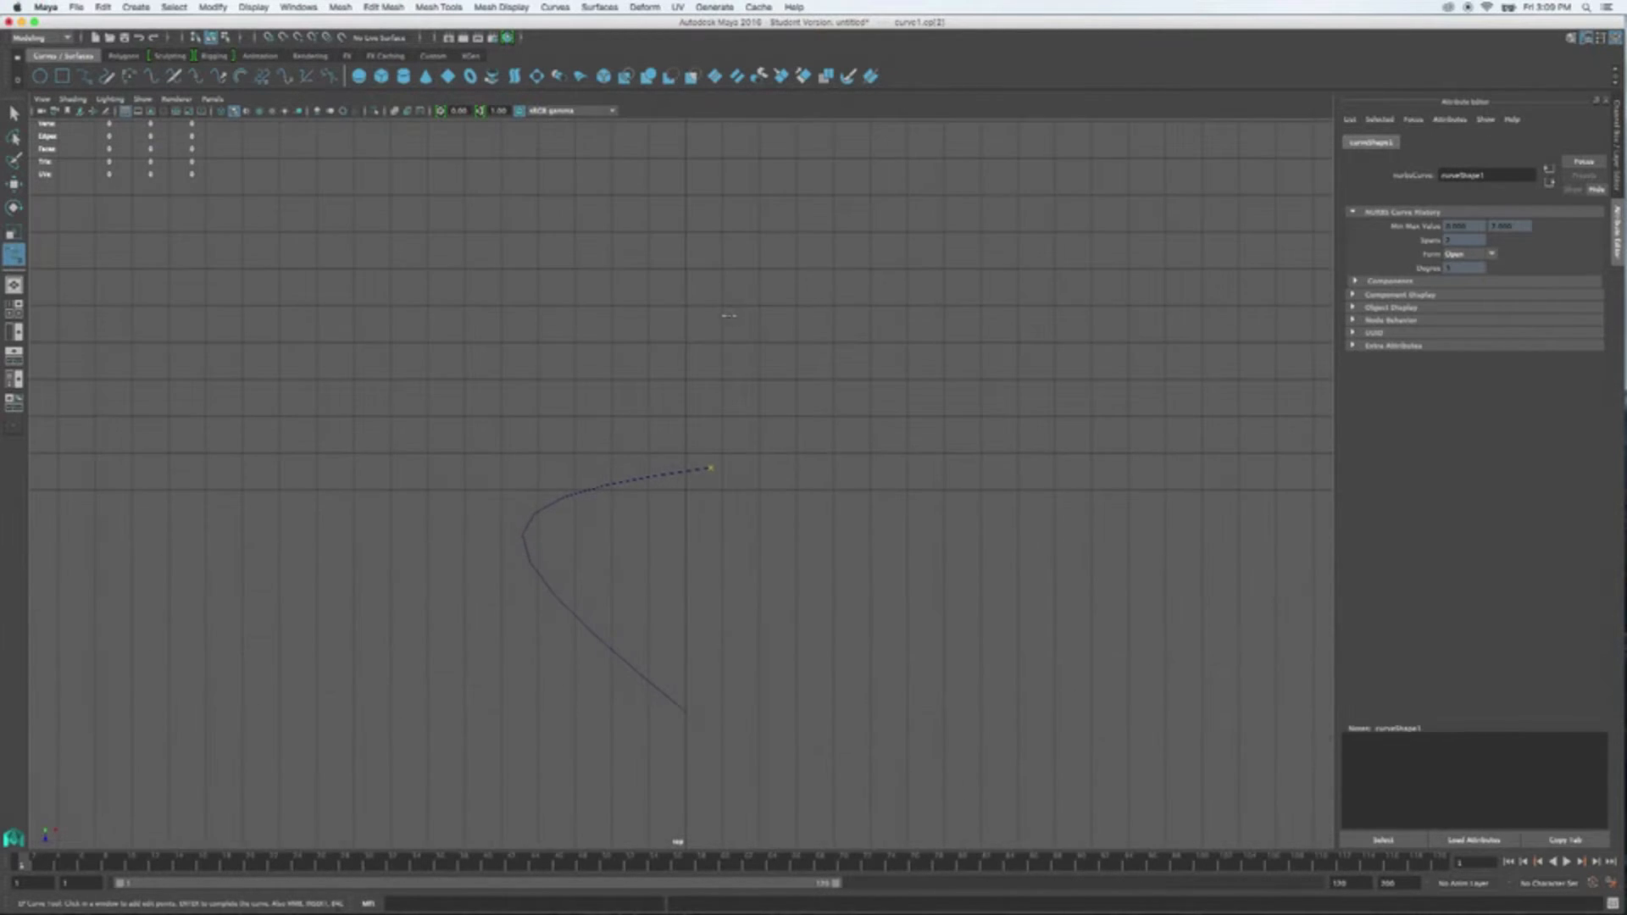
left_click_drag(712, 293, 655, 308)
left_click_drag(738, 204, 755, 189)
middle_click_drag(795, 350, 716, 374, "alt")
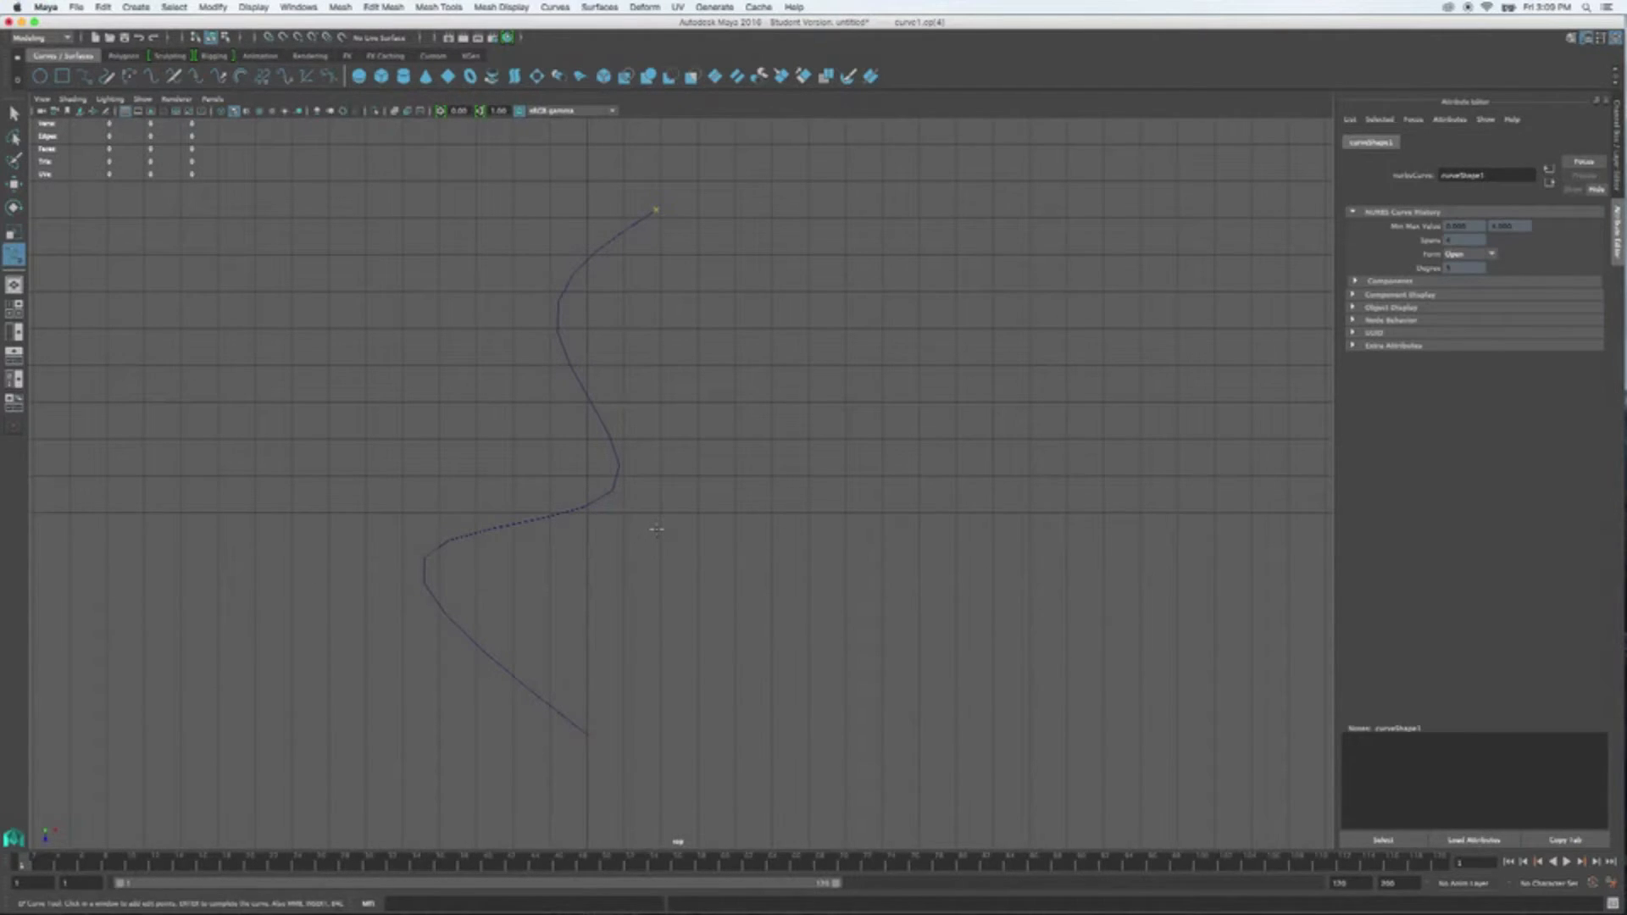
key("Return")
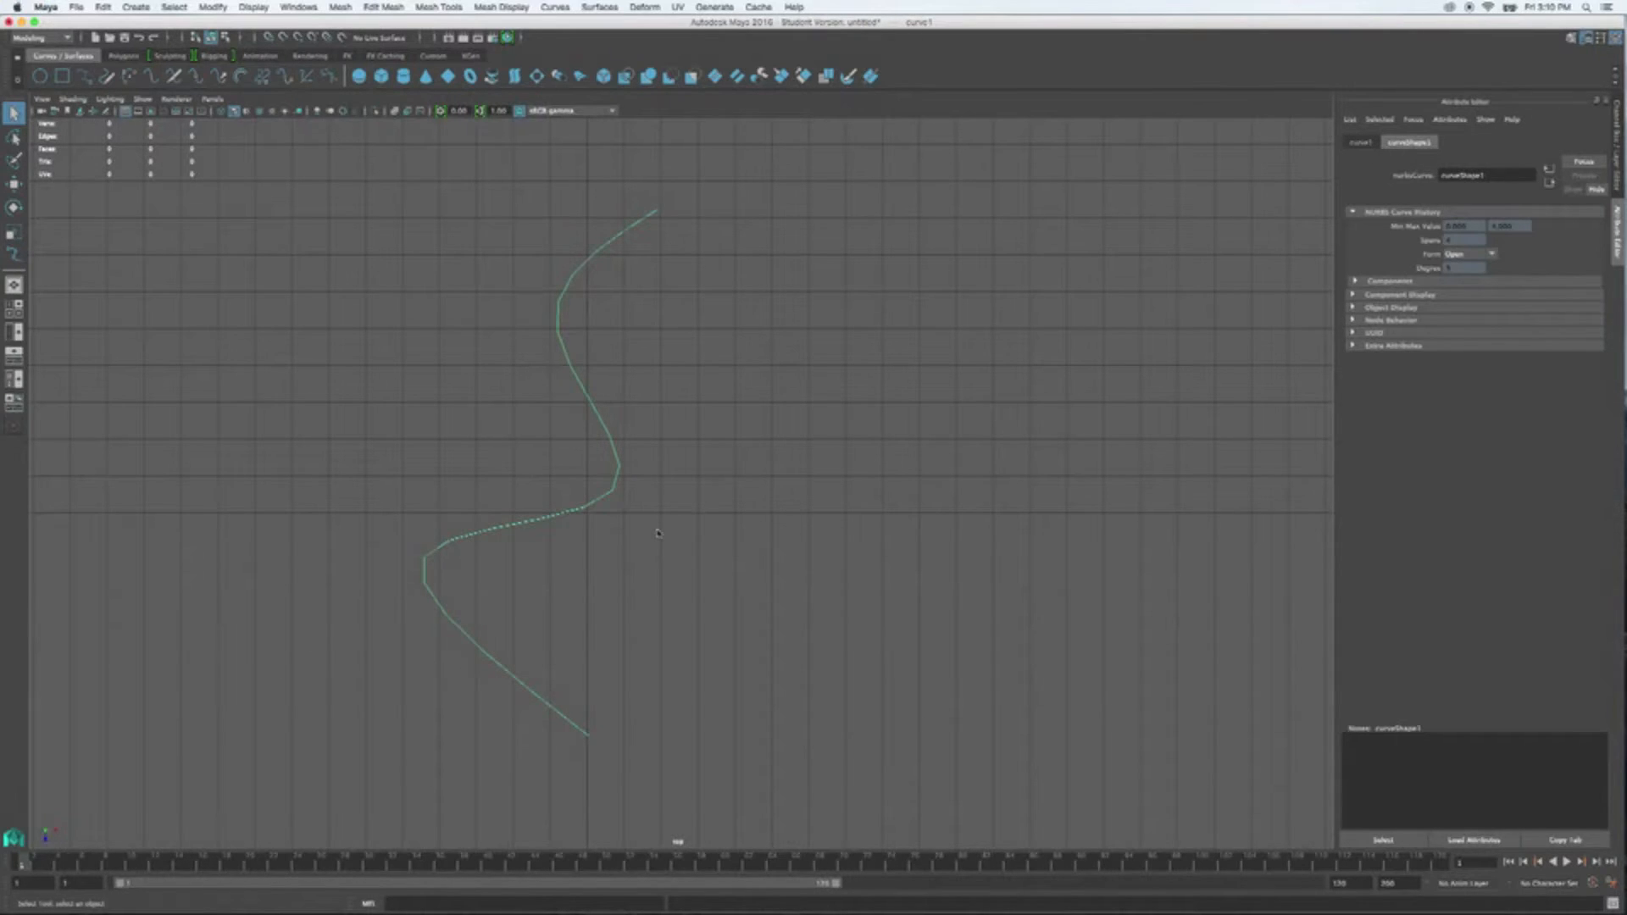
- Switch the profile curve to Control Vertex editing
right_click(614, 493)
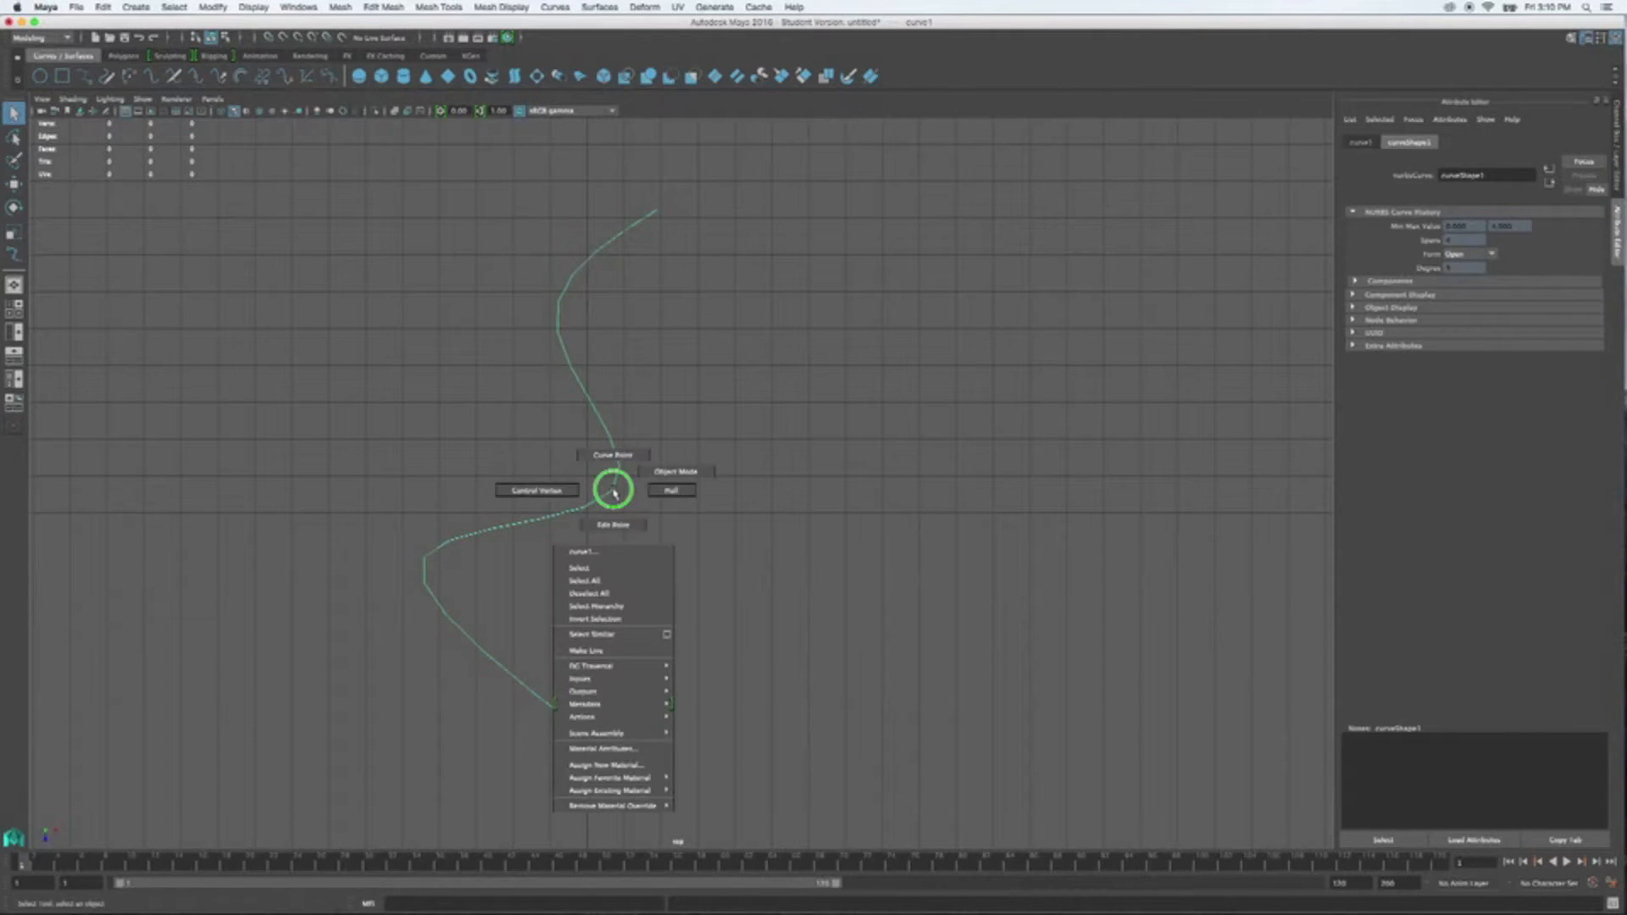
right_click_drag(614, 493, 563, 493)
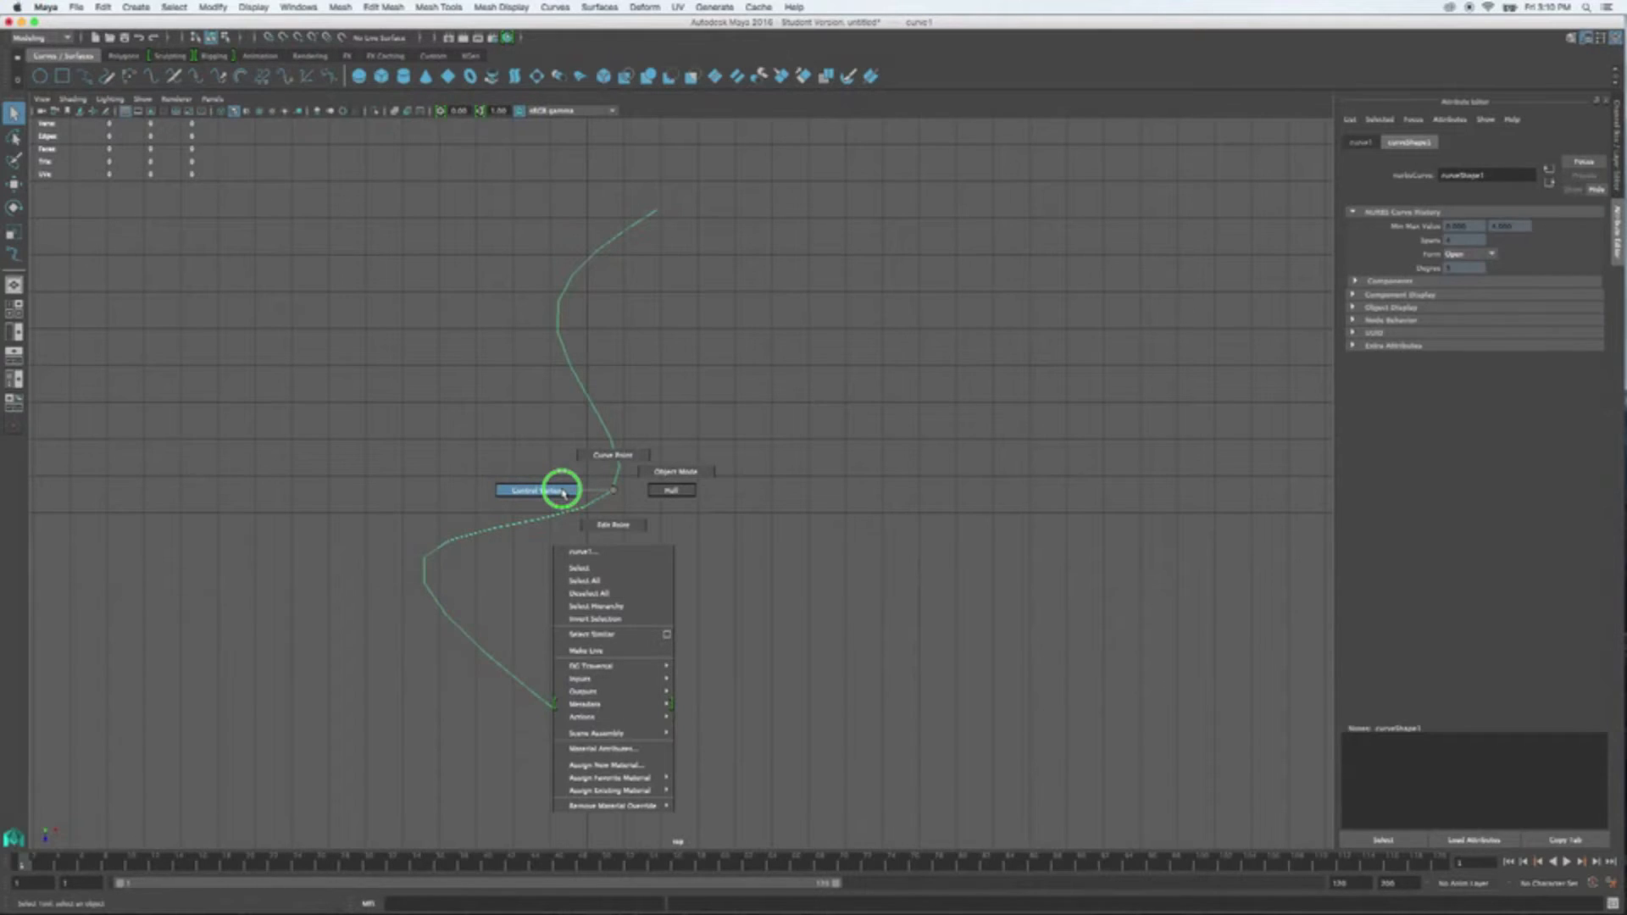
right_click_drag(563, 493, 563, 492)
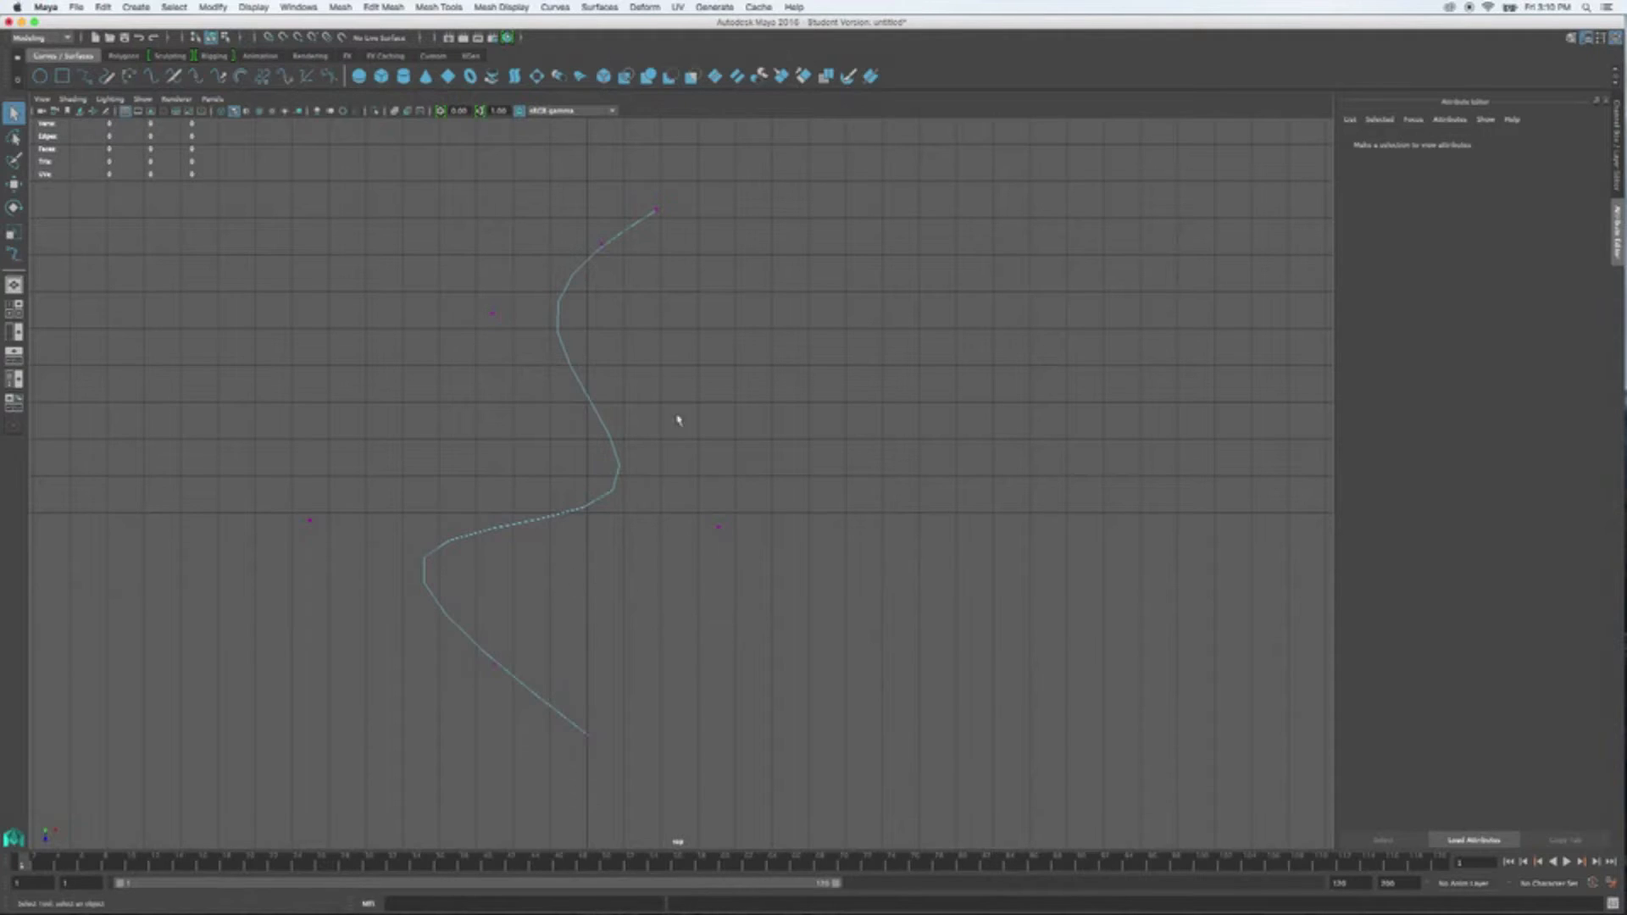
scroll(491, 312, "up", 4)
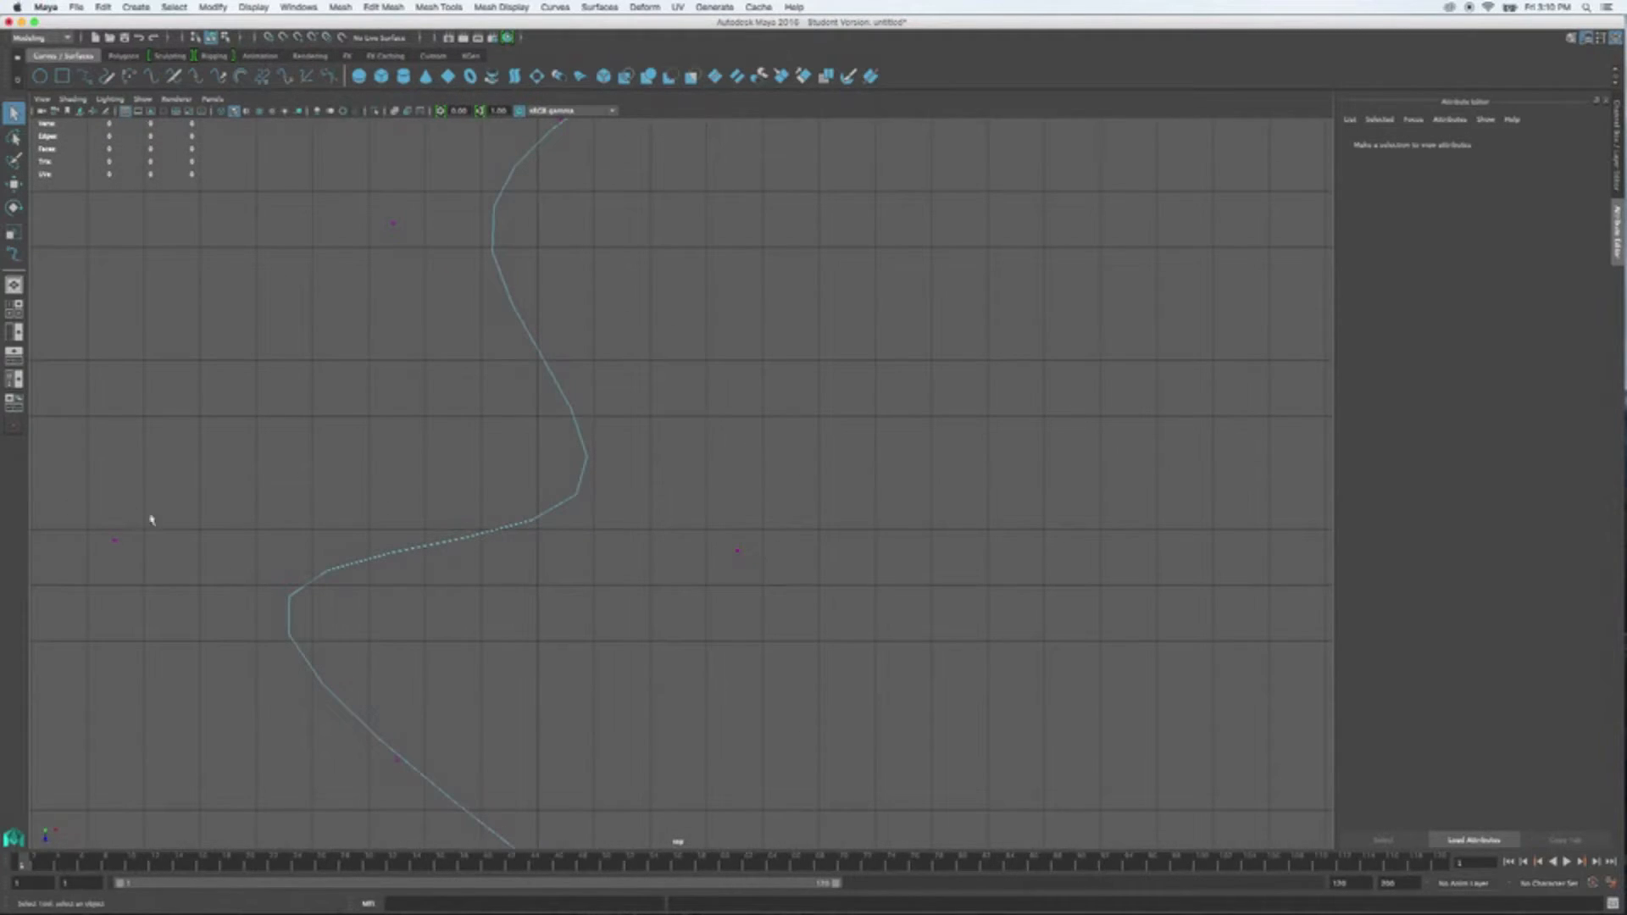
mouse_move(714, 606)
middle_mouse_down("alt")
mouse_move(808, 452)
mouse_move(814, 731)
middle_mouse_up("alt")
middle_click_drag(814, 563, 812, 644, "alt")
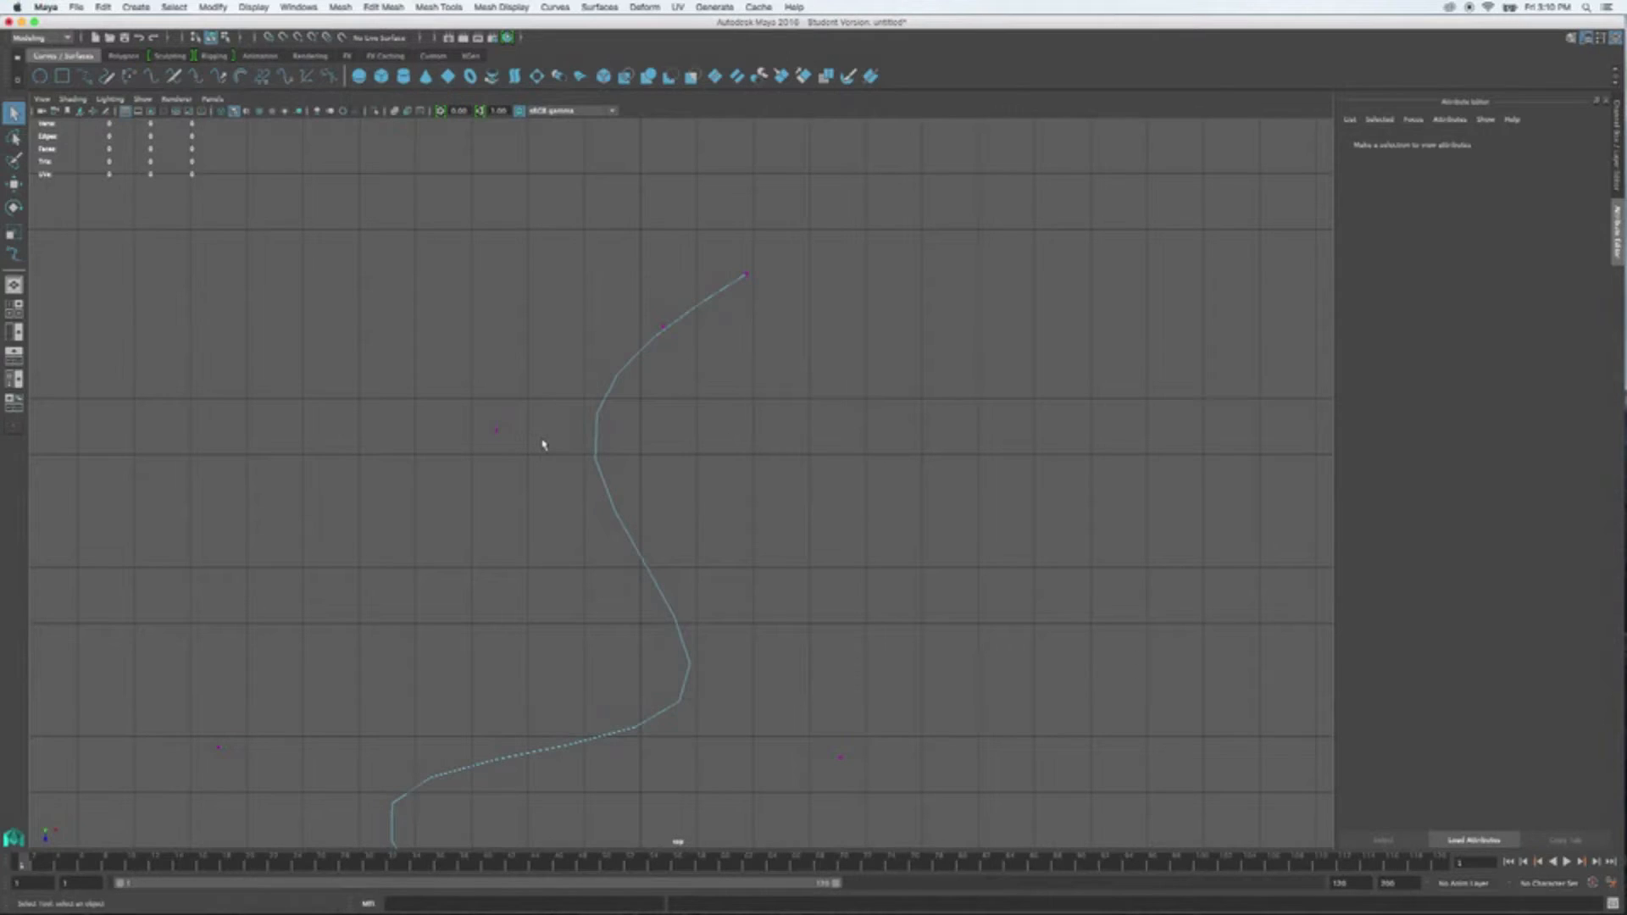
middle_click_drag(749, 564, 783, 341, "alt")
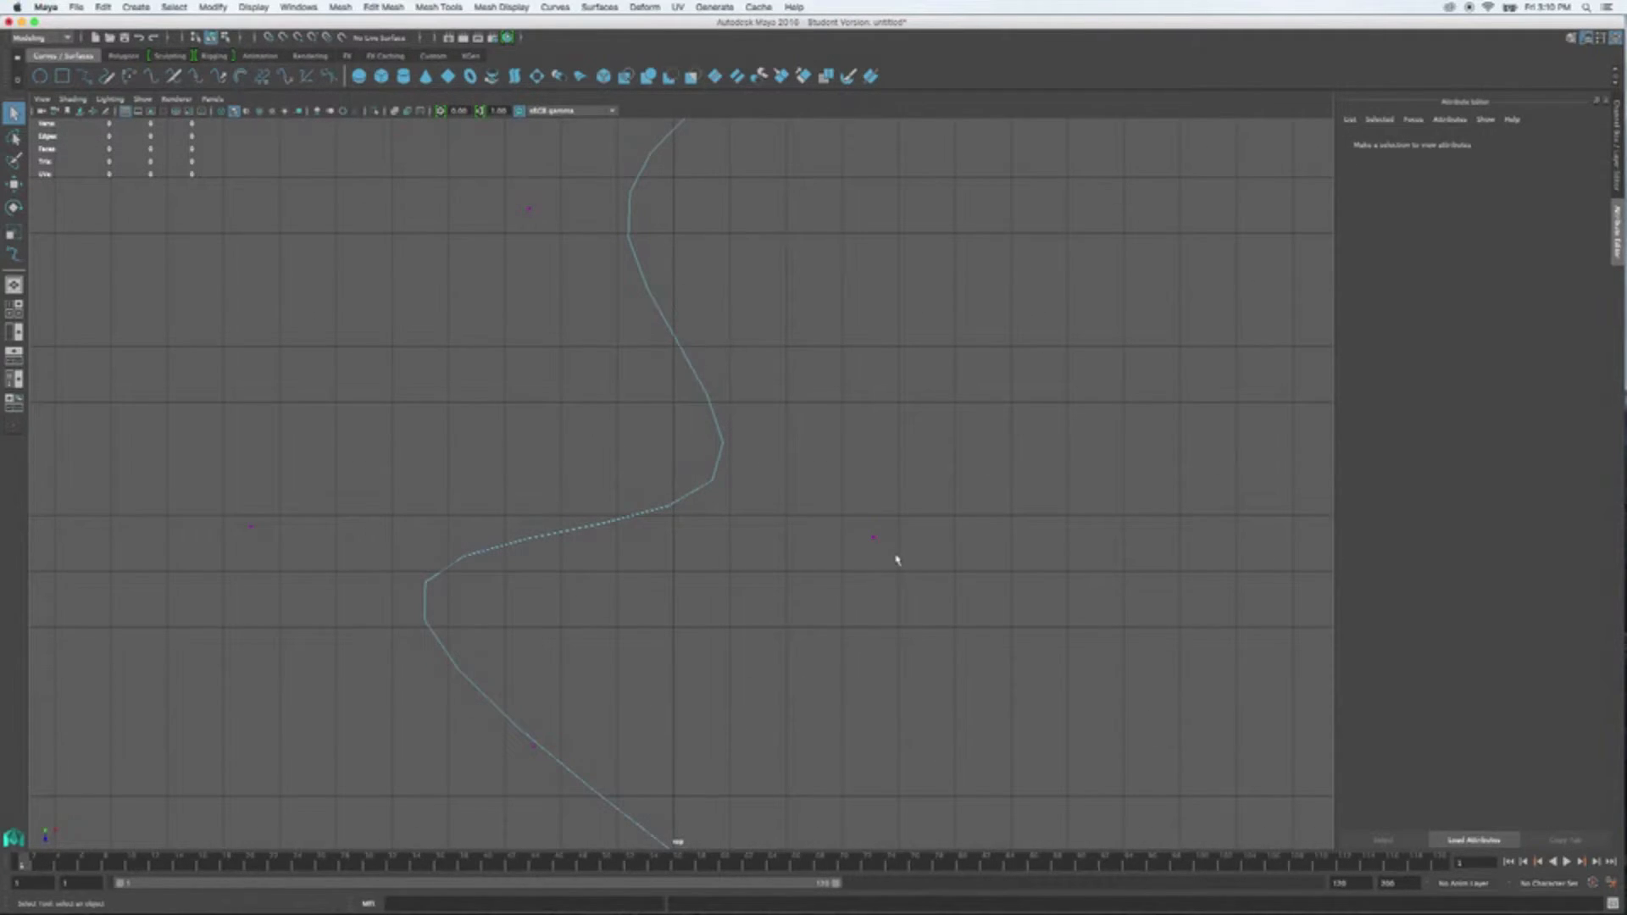
- Move the control vertex outside the curve's middle bend slightly up and outward
left_click(873, 540)
key("w")
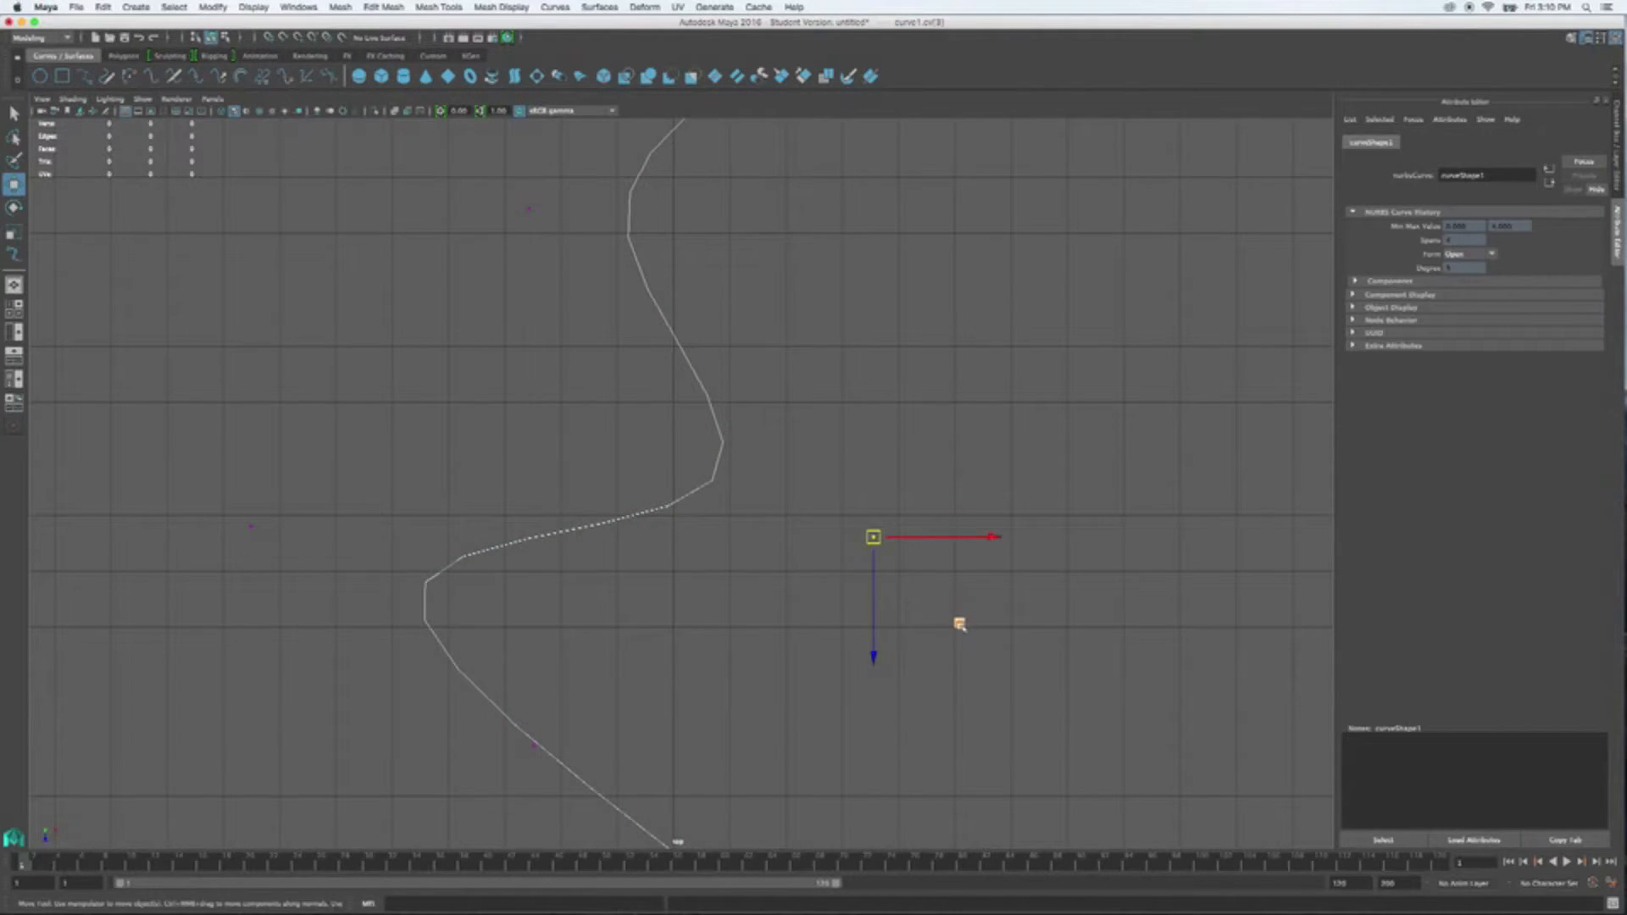
mouse_move(960, 625)
middle_mouse_down()
mouse_move(1013, 617)
mouse_move(680, 621)
mouse_move(979, 606)
middle_mouse_up()
- Move the control vertex at the curve's lower end onto the vertical centre line
middle_click_drag(806, 668, 788, 798, "alt")
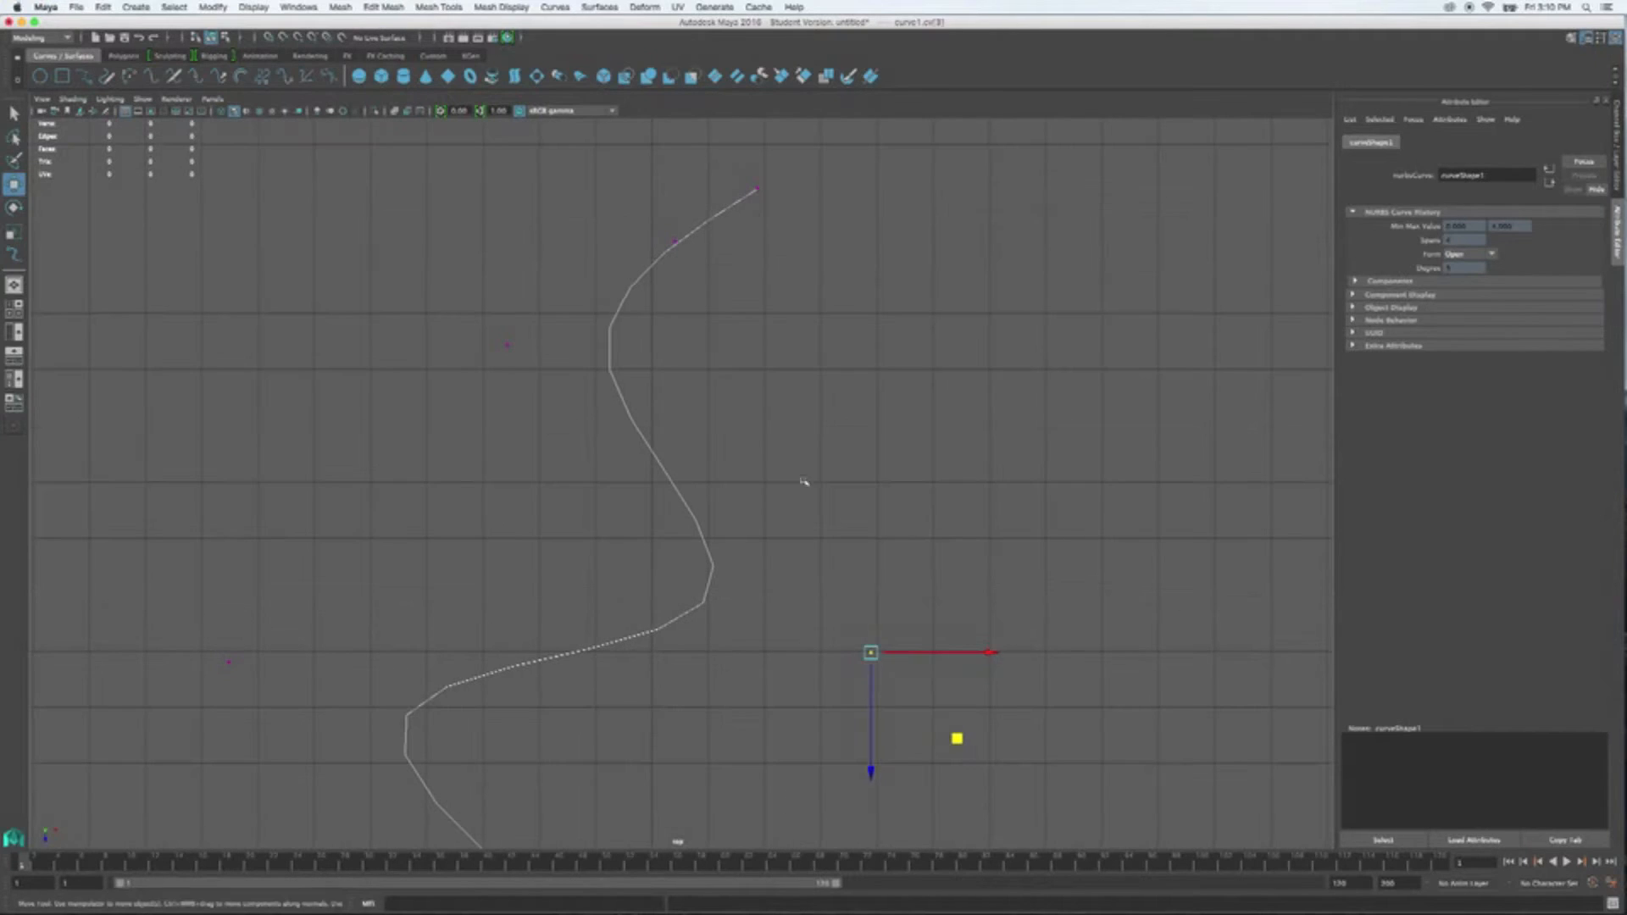
middle_click_drag(804, 666, 854, 214, "alt")
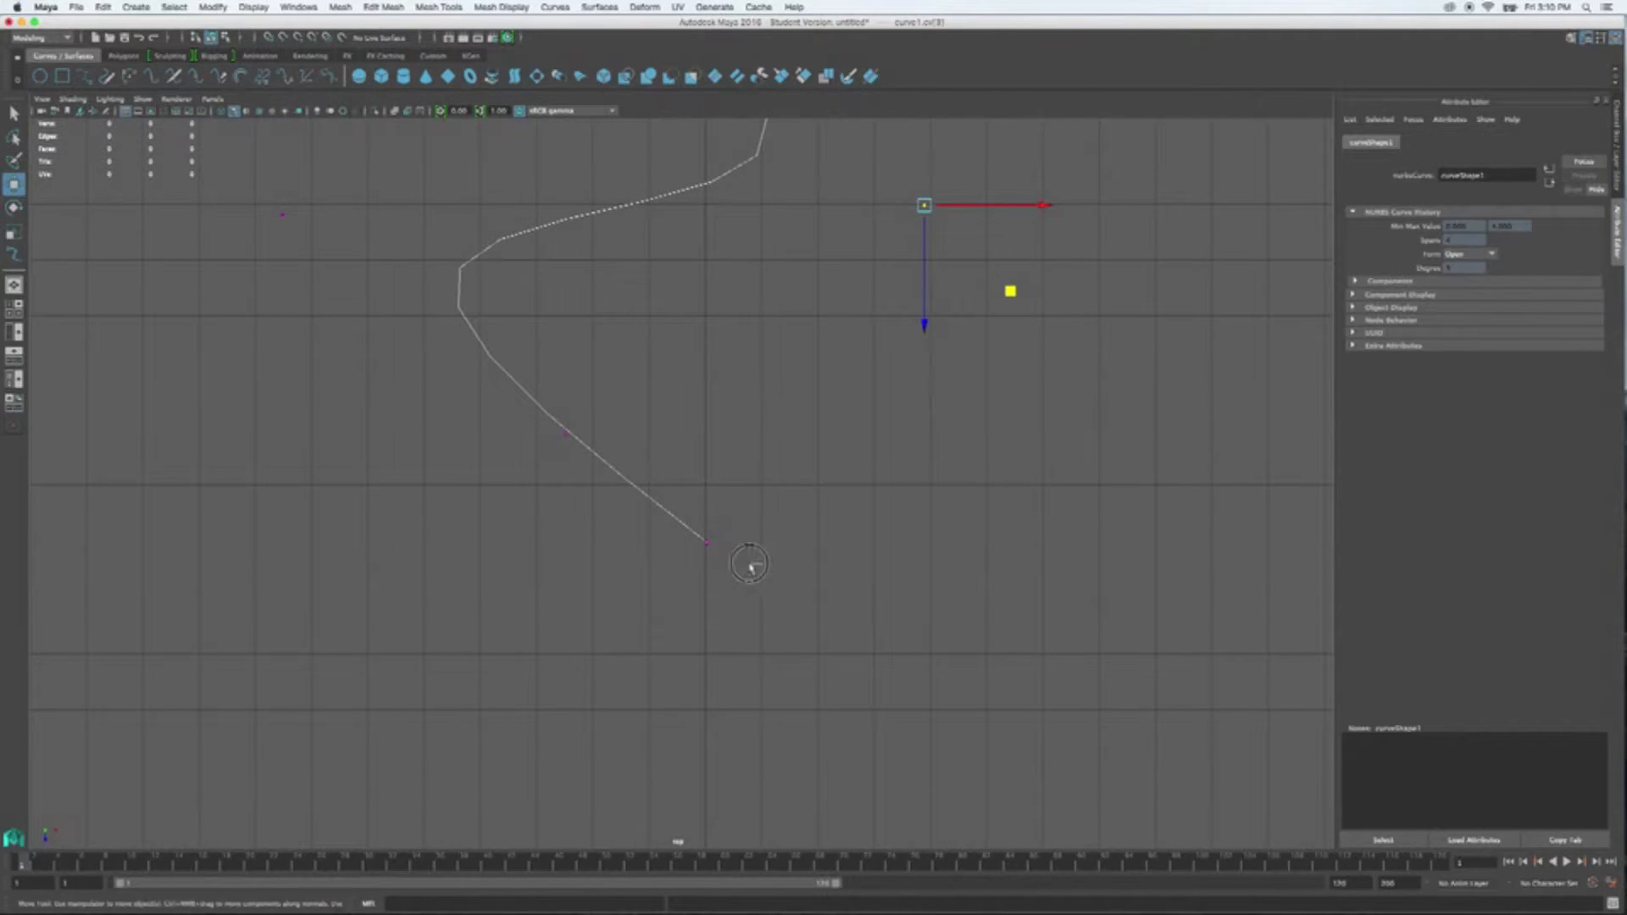
left_click(700, 541)
scroll(691, 549, "up", 5)
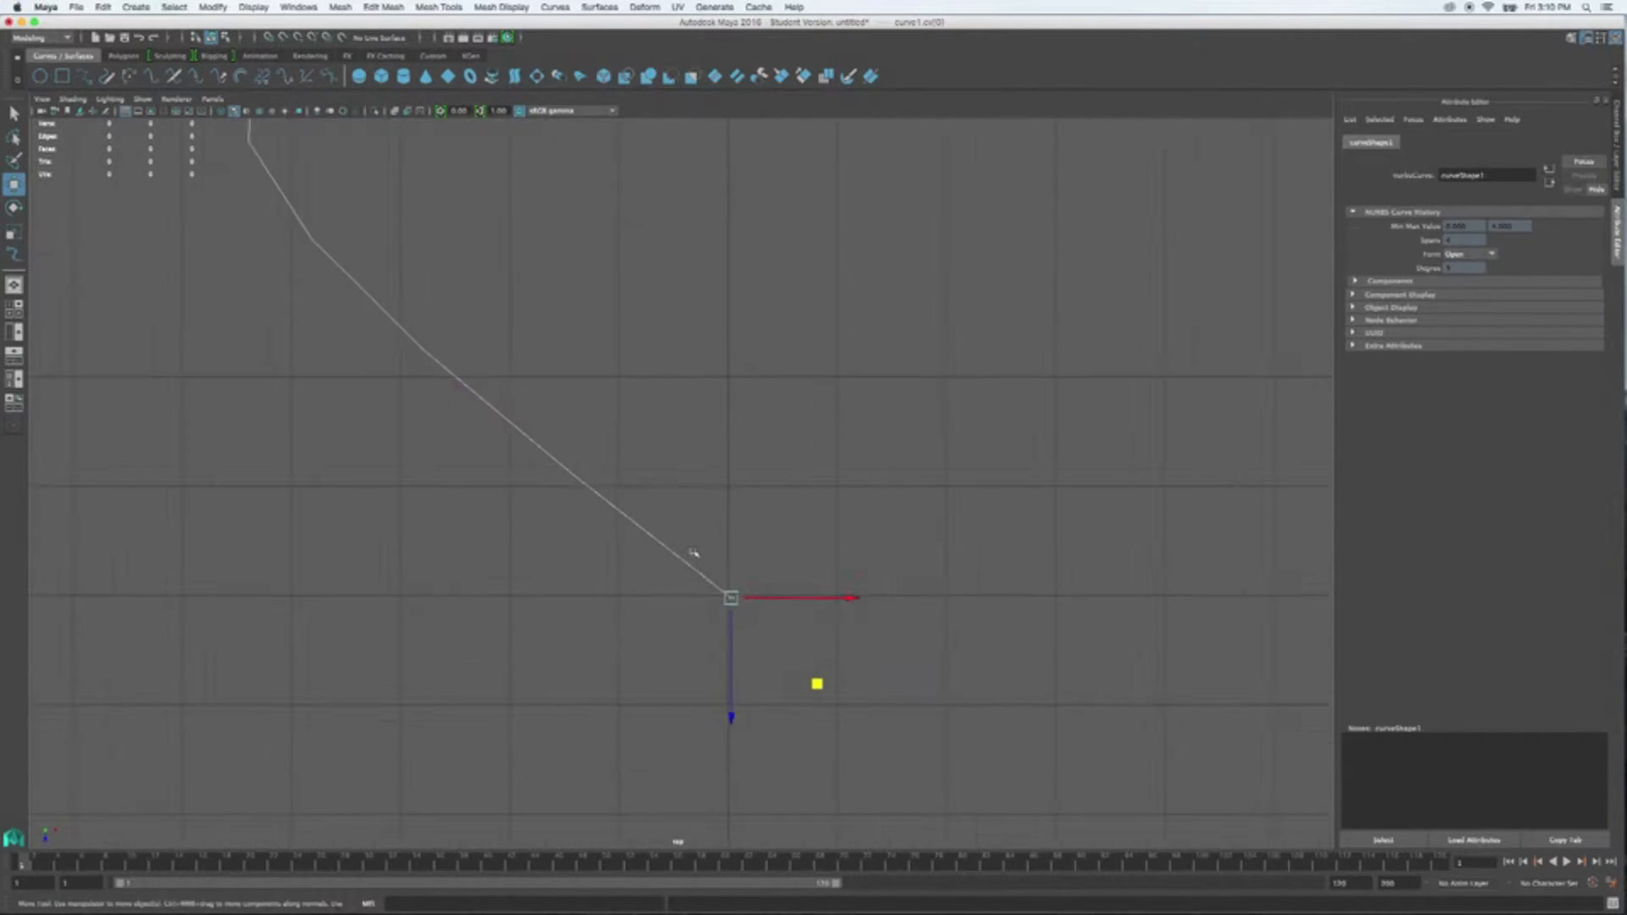
middle_click_drag(697, 564, 733, 481, "alt")
scroll(741, 502, "up", 3)
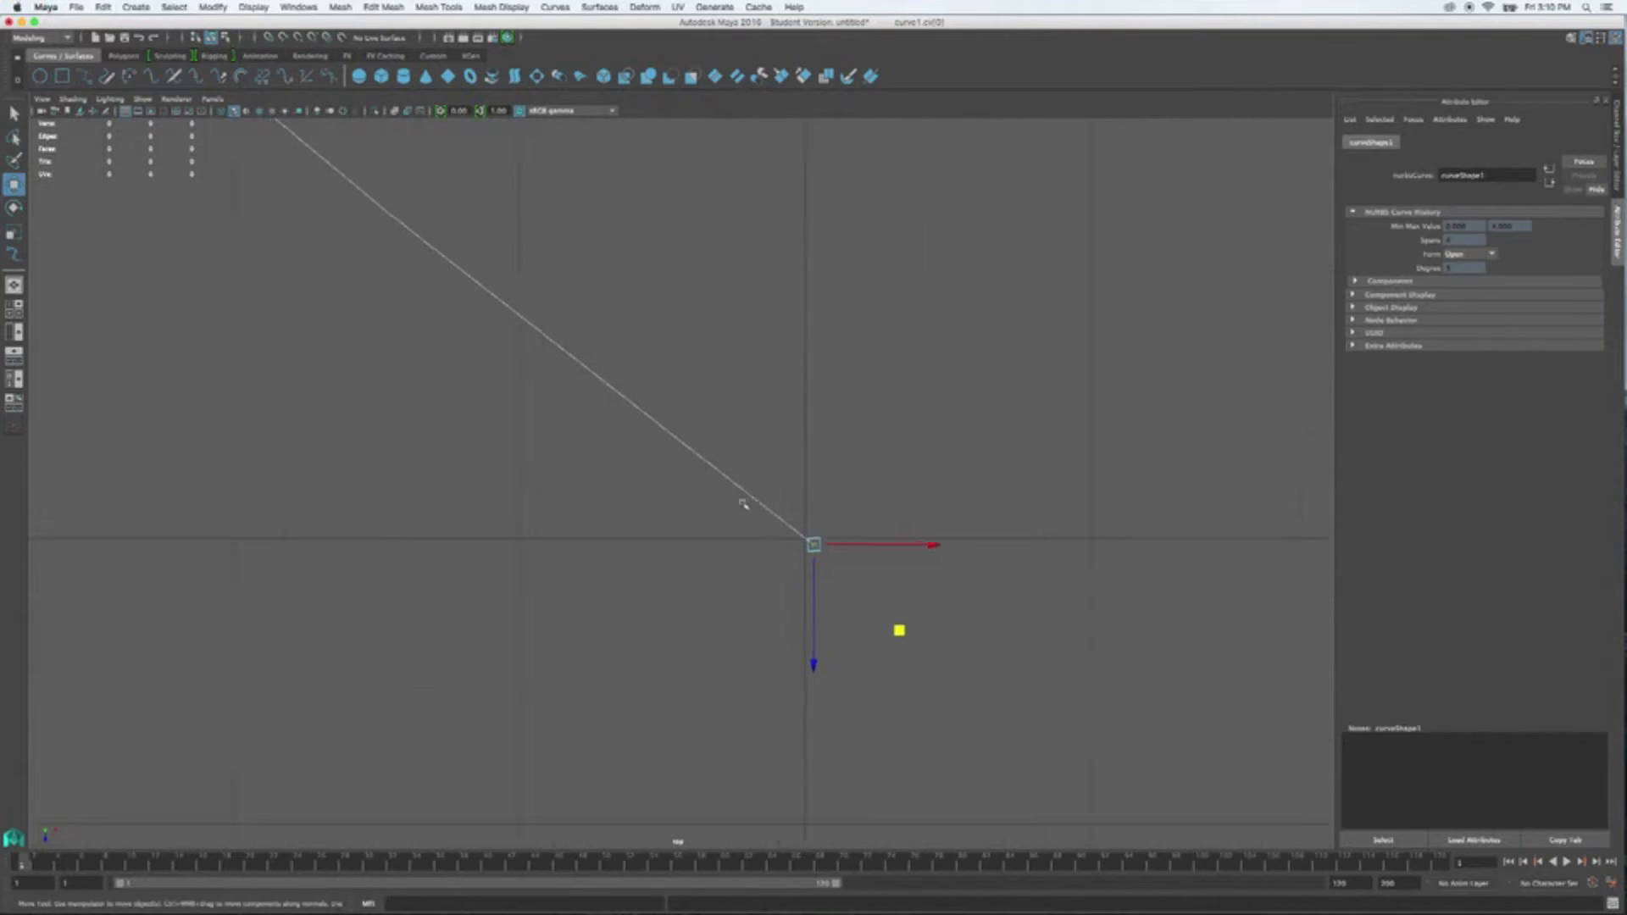
left_click(835, 567)
left_click_drag(836, 567, 819, 503)
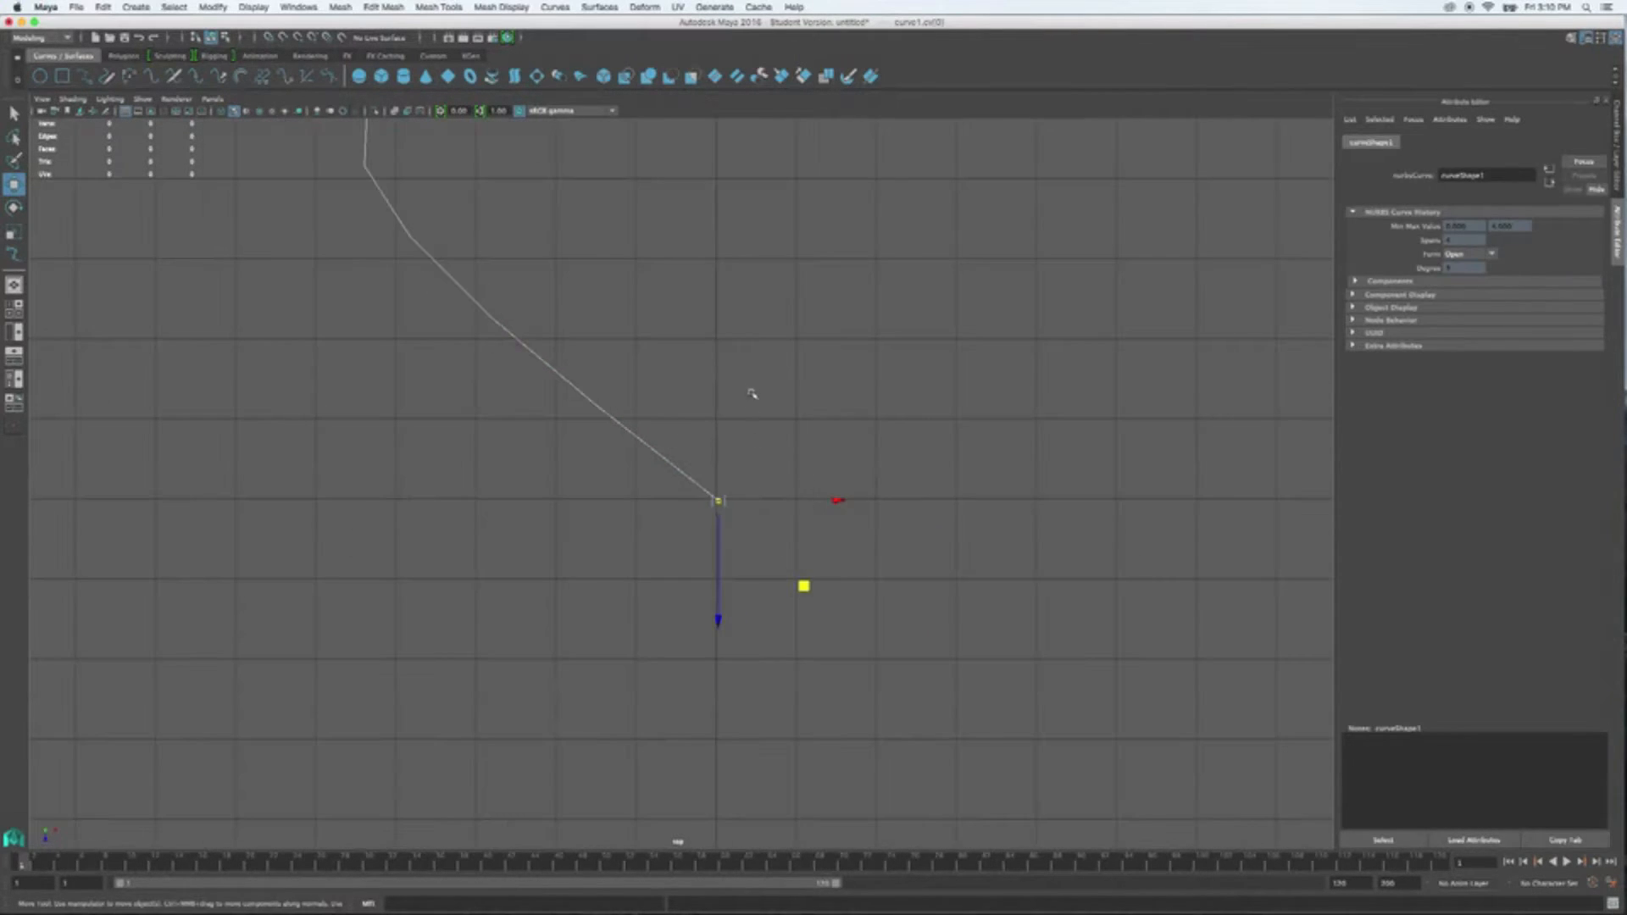
- Adjust the position of the control vertex at the curve's upper end
left_click_drag(771, 346, 743, 476, "alt")
left_click_drag(720, 366, 826, 473)
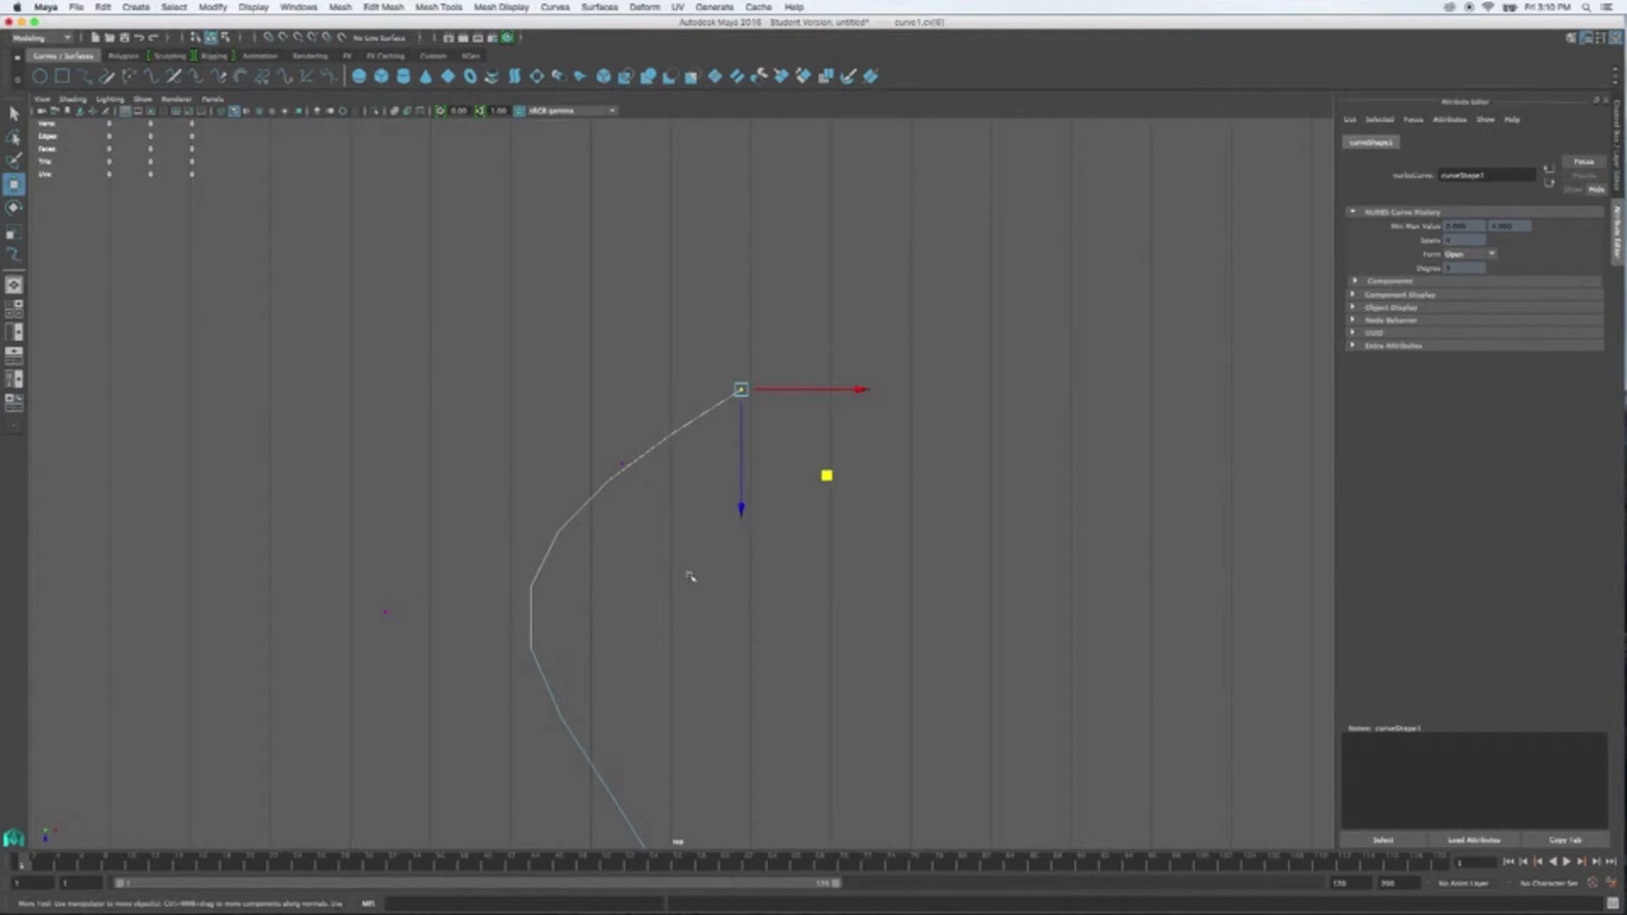
left_click(735, 617)
middle_click_drag(751, 634, 767, 562, "alt")
left_click(771, 326)
middle_click_drag(839, 399, 849, 365)
- Move the two control vertices below the upper end to form a rounder arc
left_click(638, 389)
middle_click_drag(726, 472, 668, 443)
left_click_drag(480, 574, 374, 506)
middle_click_drag(486, 632, 545, 719)
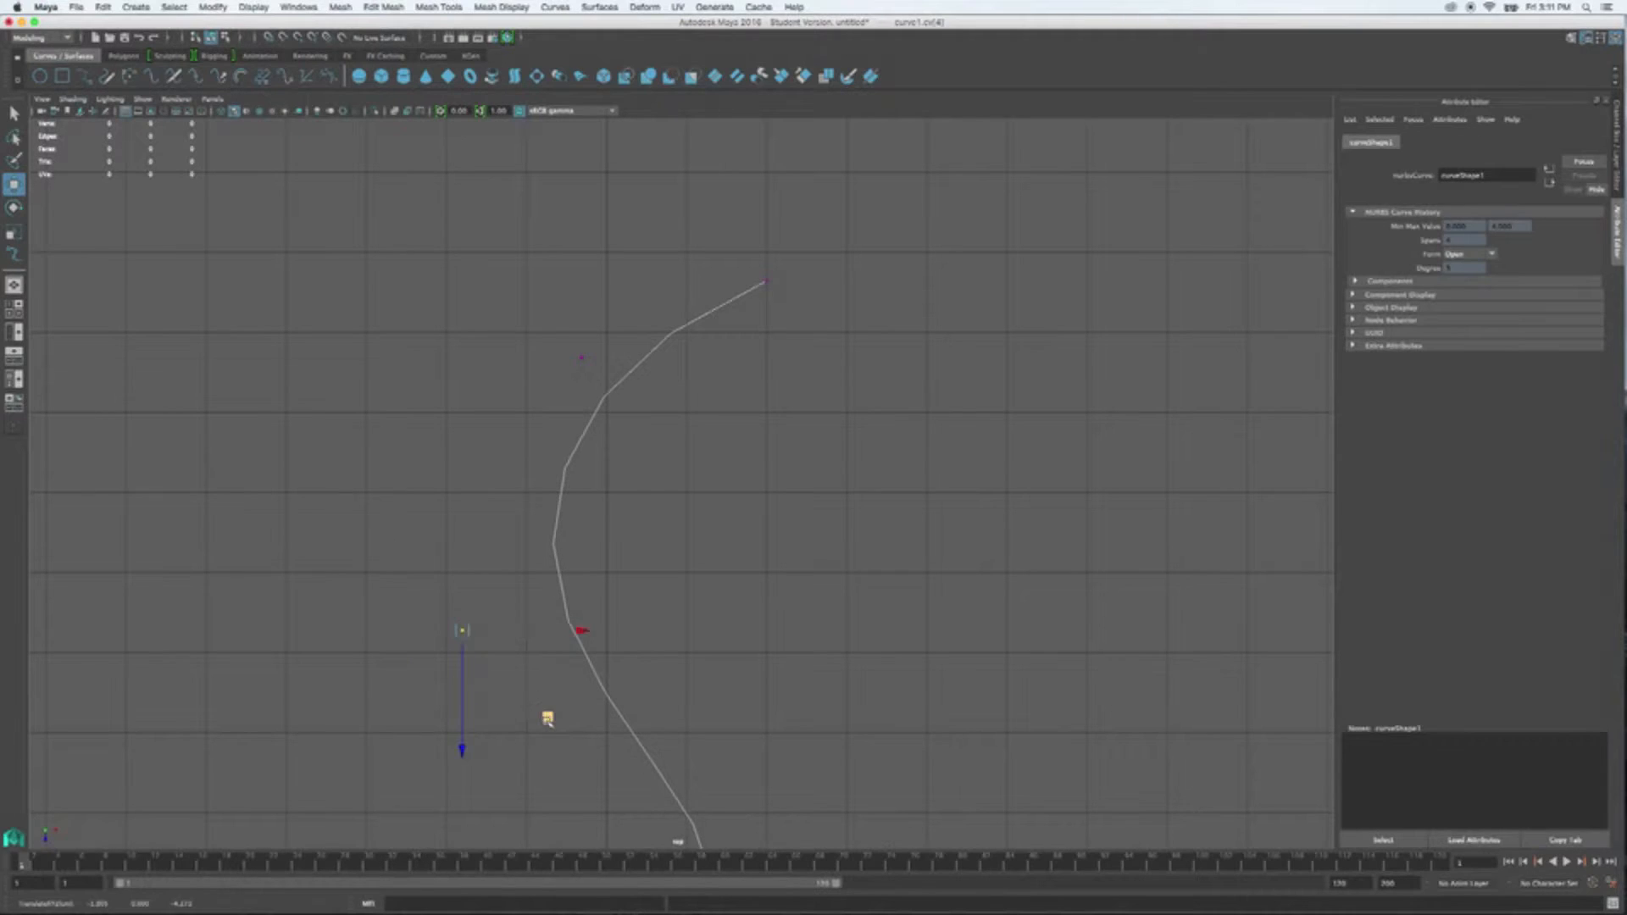
- Pull the control vertex outside the middle bend inward, toward the centre line
middle_click_drag(763, 708, 715, 396, "alt")
left_click_drag(926, 599, 854, 514)
middle_click_drag(984, 625, 915, 603)
middle_click_drag(785, 615, 1070, 453, "alt")
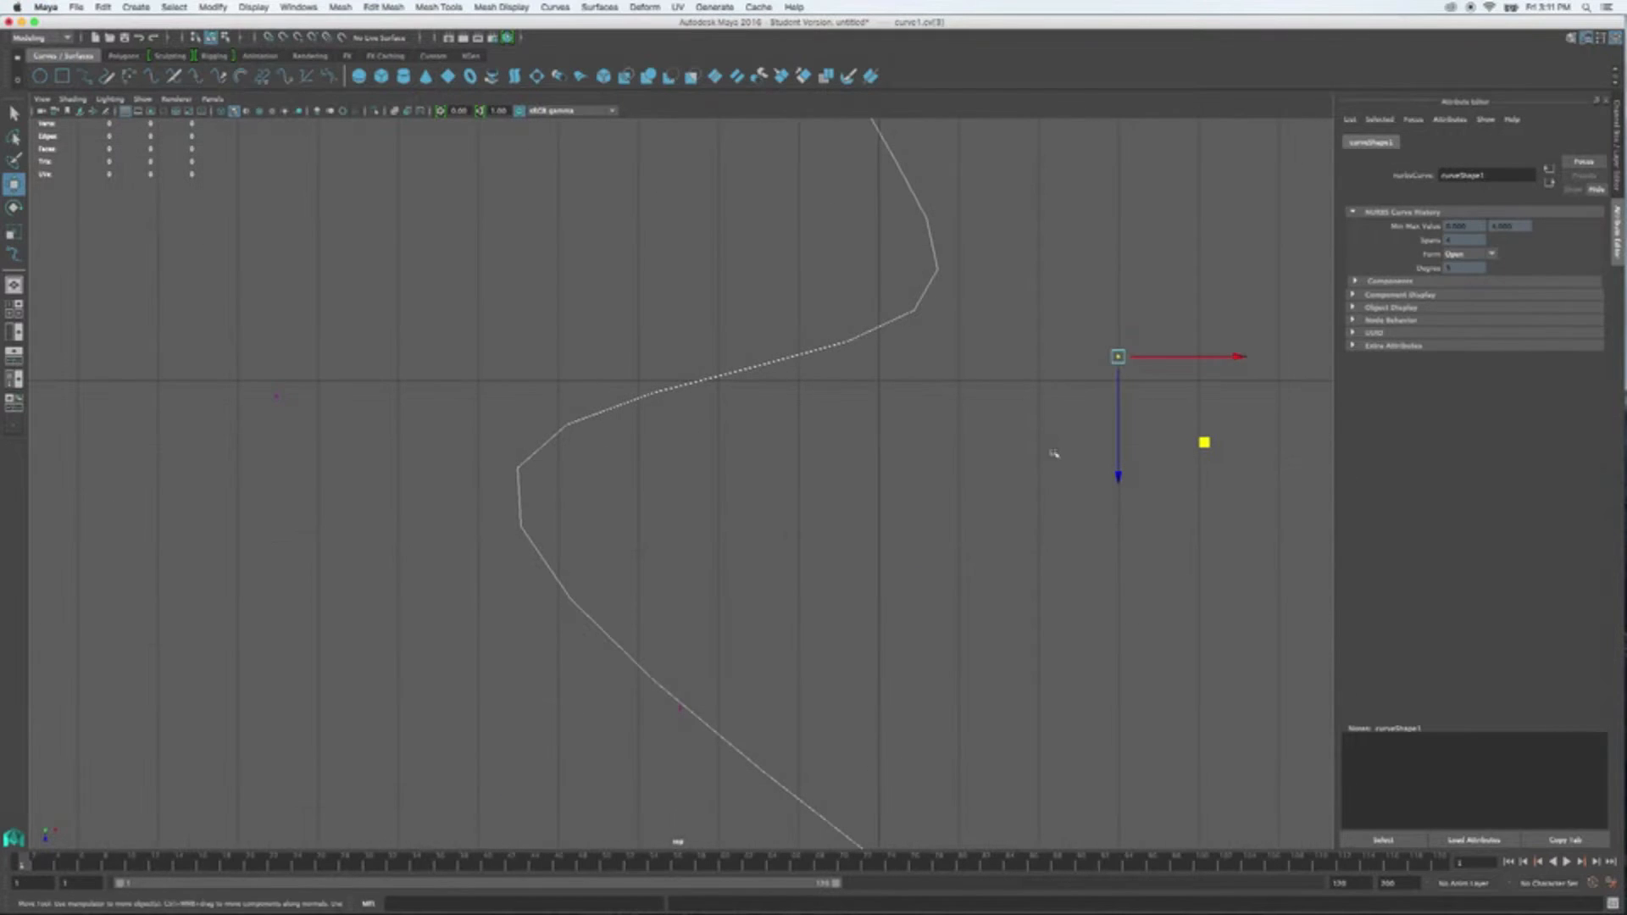
- Move the lower bulge's outer control vertex and the one next to the lower end to round the bulge
left_click_drag(362, 481, 441, 514)
left_click_drag(778, 639, 745, 545, "alt")
scroll(751, 632, "down", 3)
left_click(680, 621)
left_click_drag(766, 709, 743, 754)
- Scale the lower bulge's two control vertices into vertical alignment and the two middle-bend vertices to the same height
left_click_drag(422, 410, 703, 734)
key("r")
left_click_drag(684, 559, 572, 560)
left_click_drag(1049, 509, 471, 293)
left_click_drag(761, 542, 766, 416)
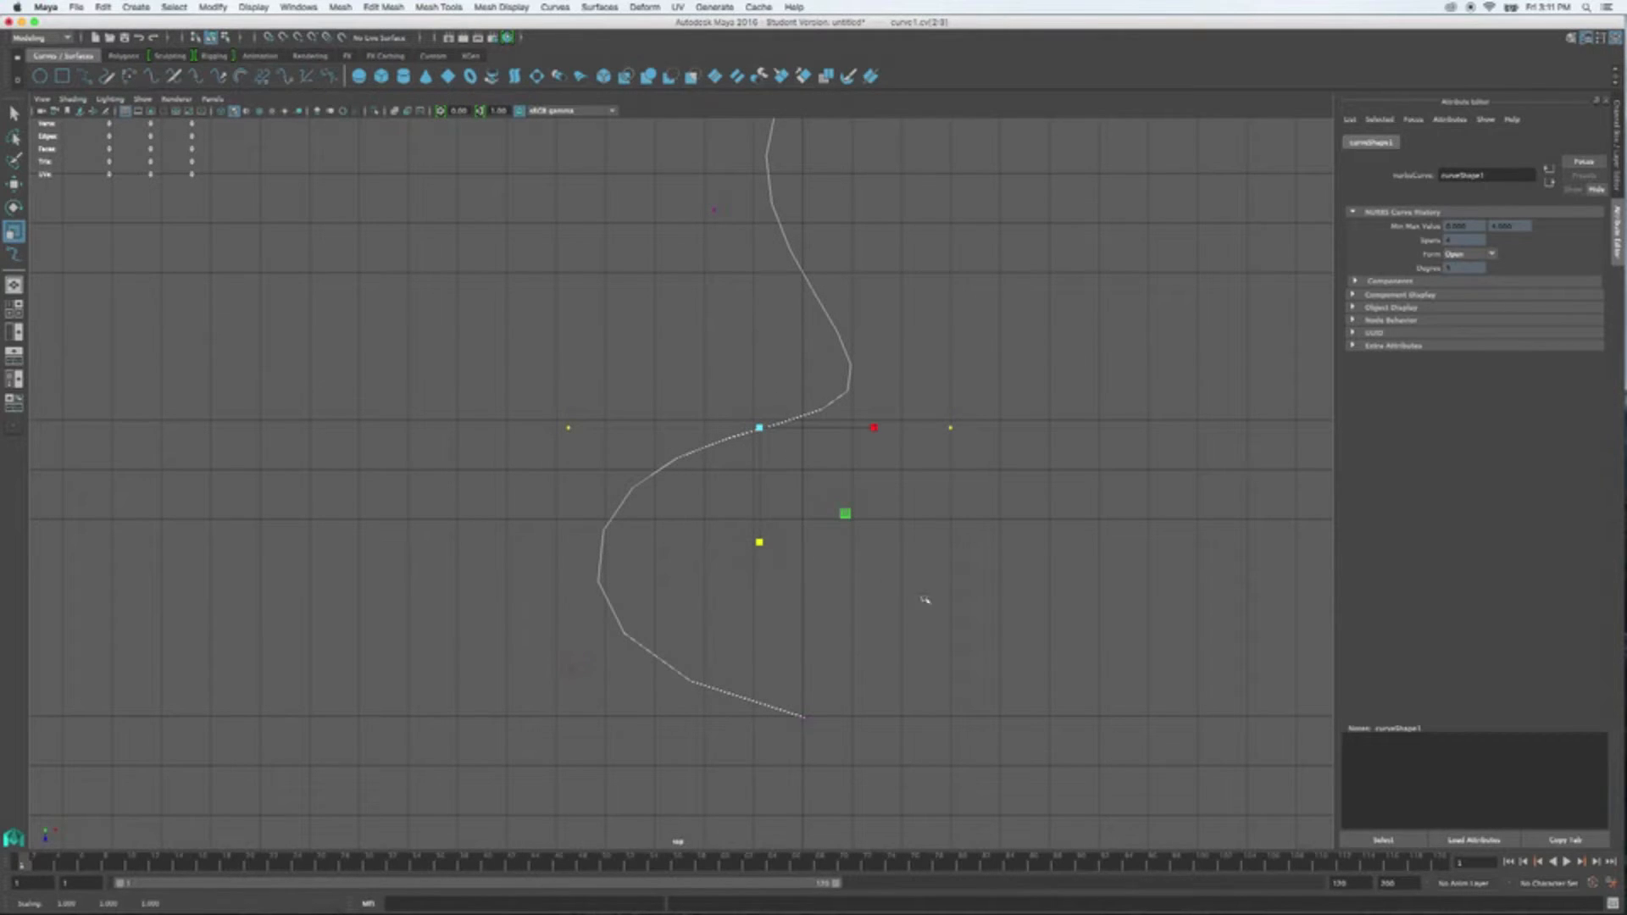
- Scale the two control vertices between the middle bend and the upper arc closer together horizontally
middle_click_drag(949, 531, 919, 726, "alt")
left_click_drag(1005, 657, 673, 376)
left_click_drag(918, 514, 835, 509)
scroll(693, 629, "down", 2)
left_click(803, 666, "alt")
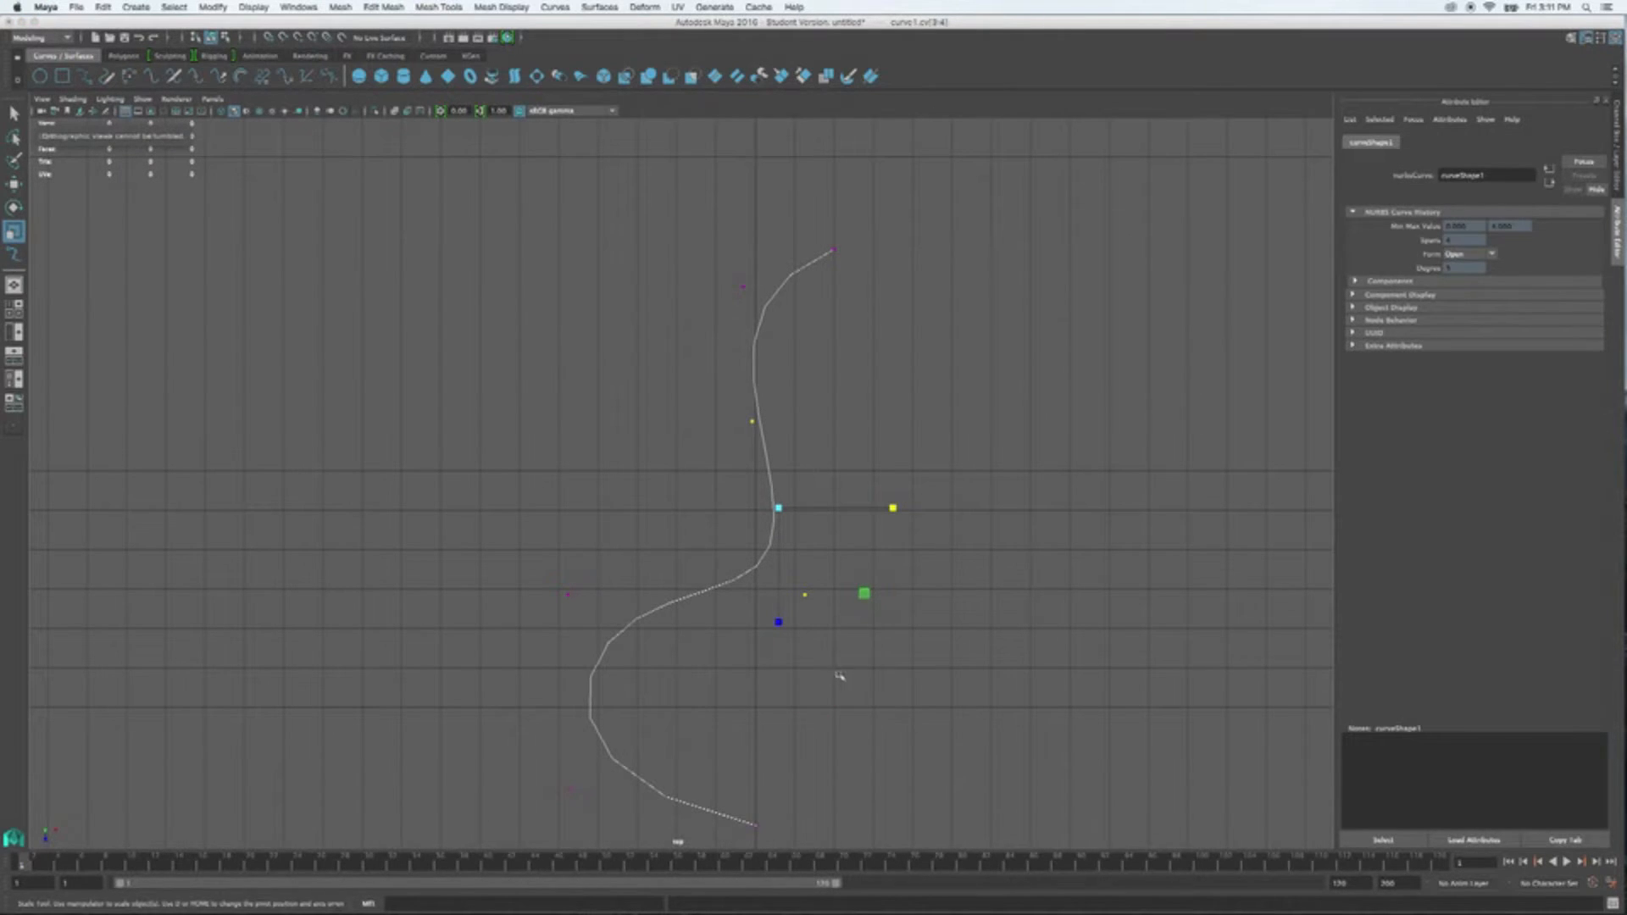
- Return the curve to Object Mode and select the whole profile with the Move tool active
left_click(750, 634)
right_click_drag(760, 565, 796, 545)
scroll(868, 650, "down", 2)
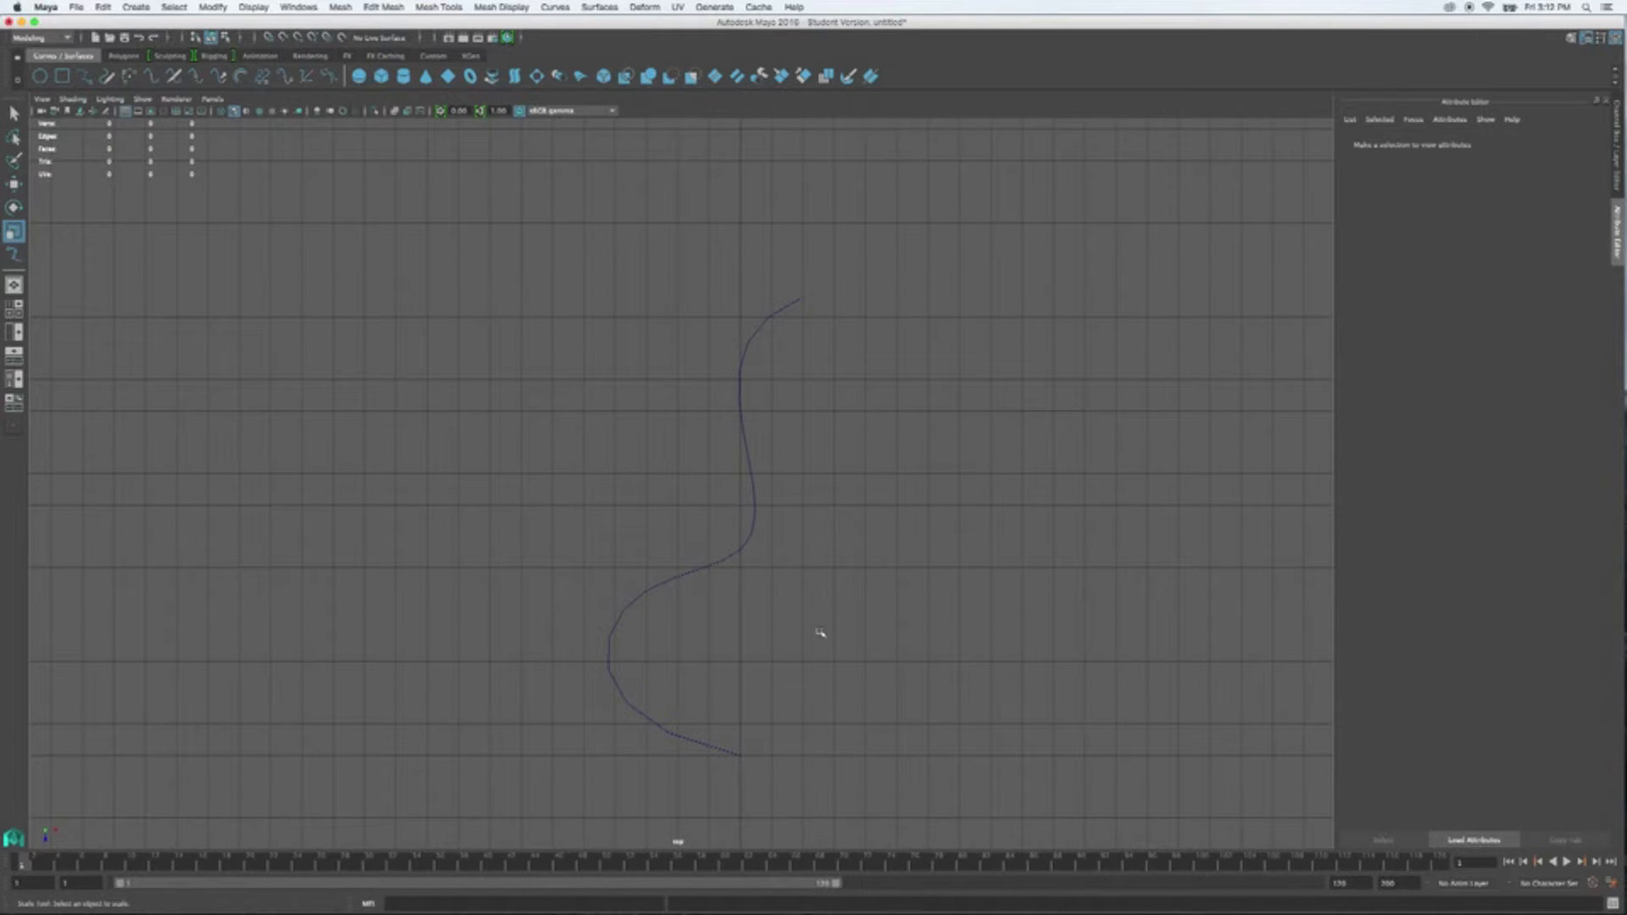
left_click_drag(817, 632, 605, 456)
key("w")
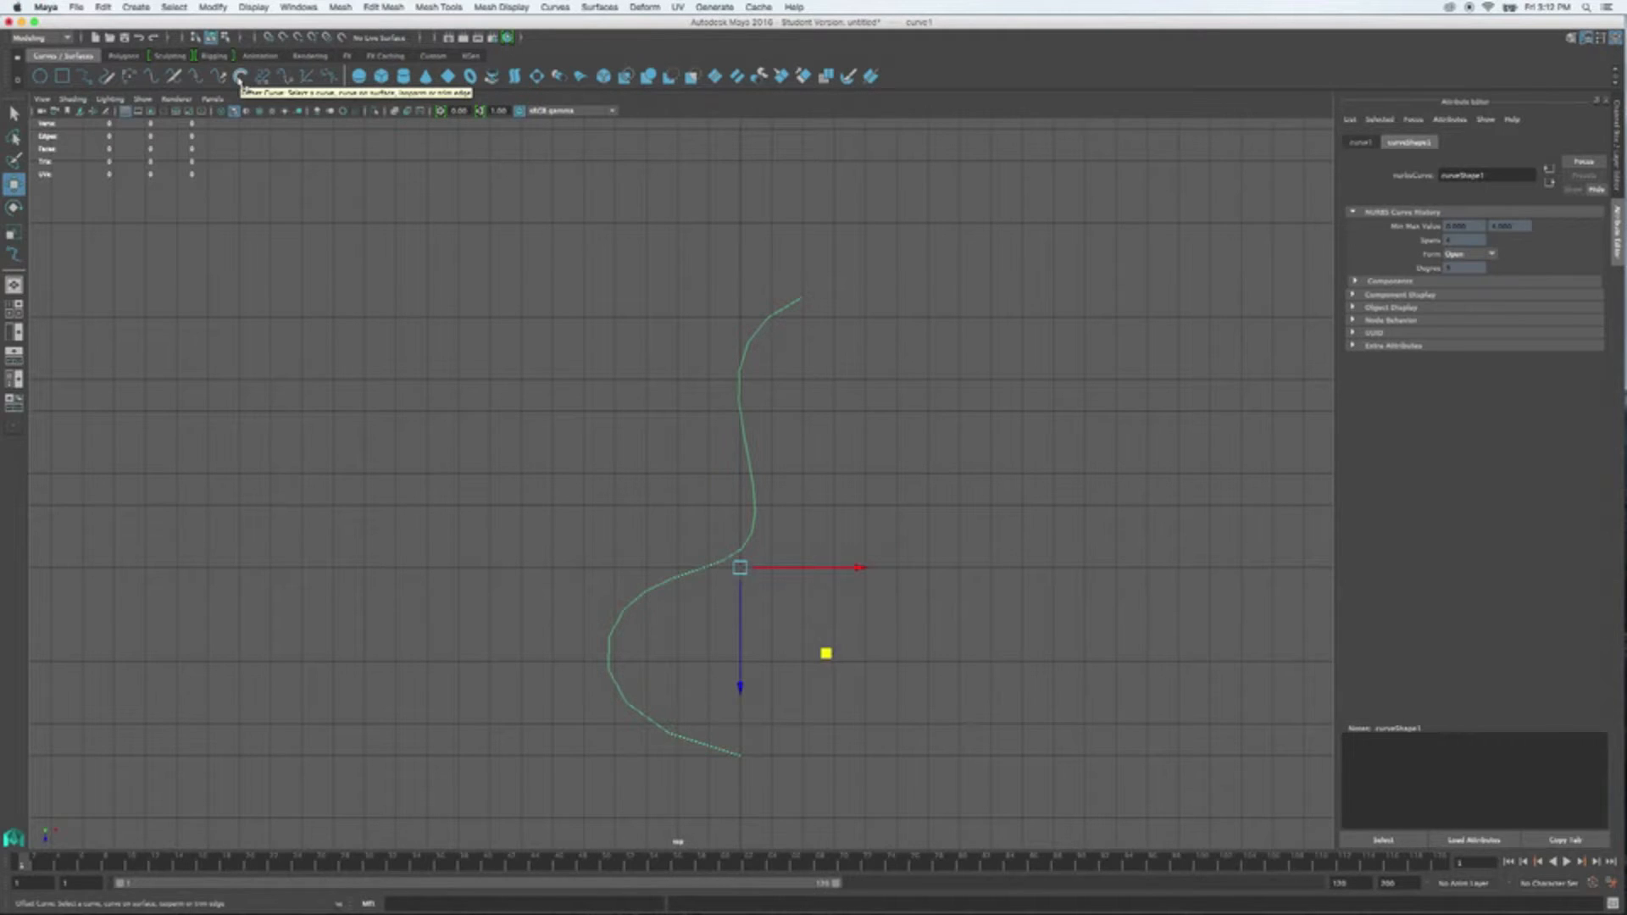
- Open the Offset Curve options for the selected profile
left_click(241, 77)
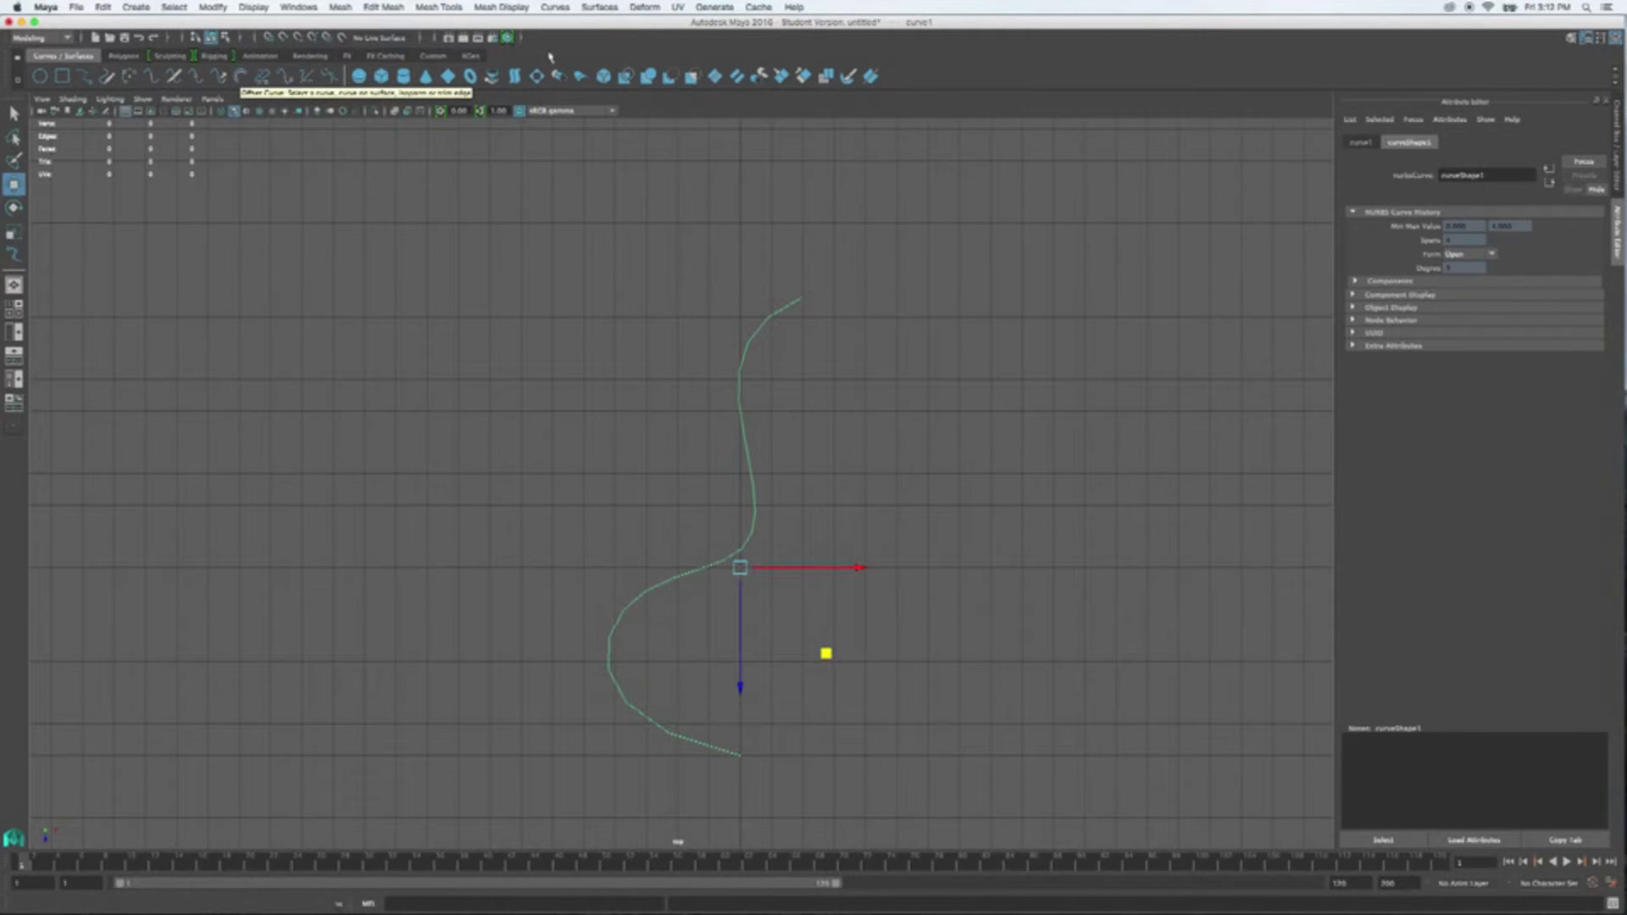
left_click(559, 7)
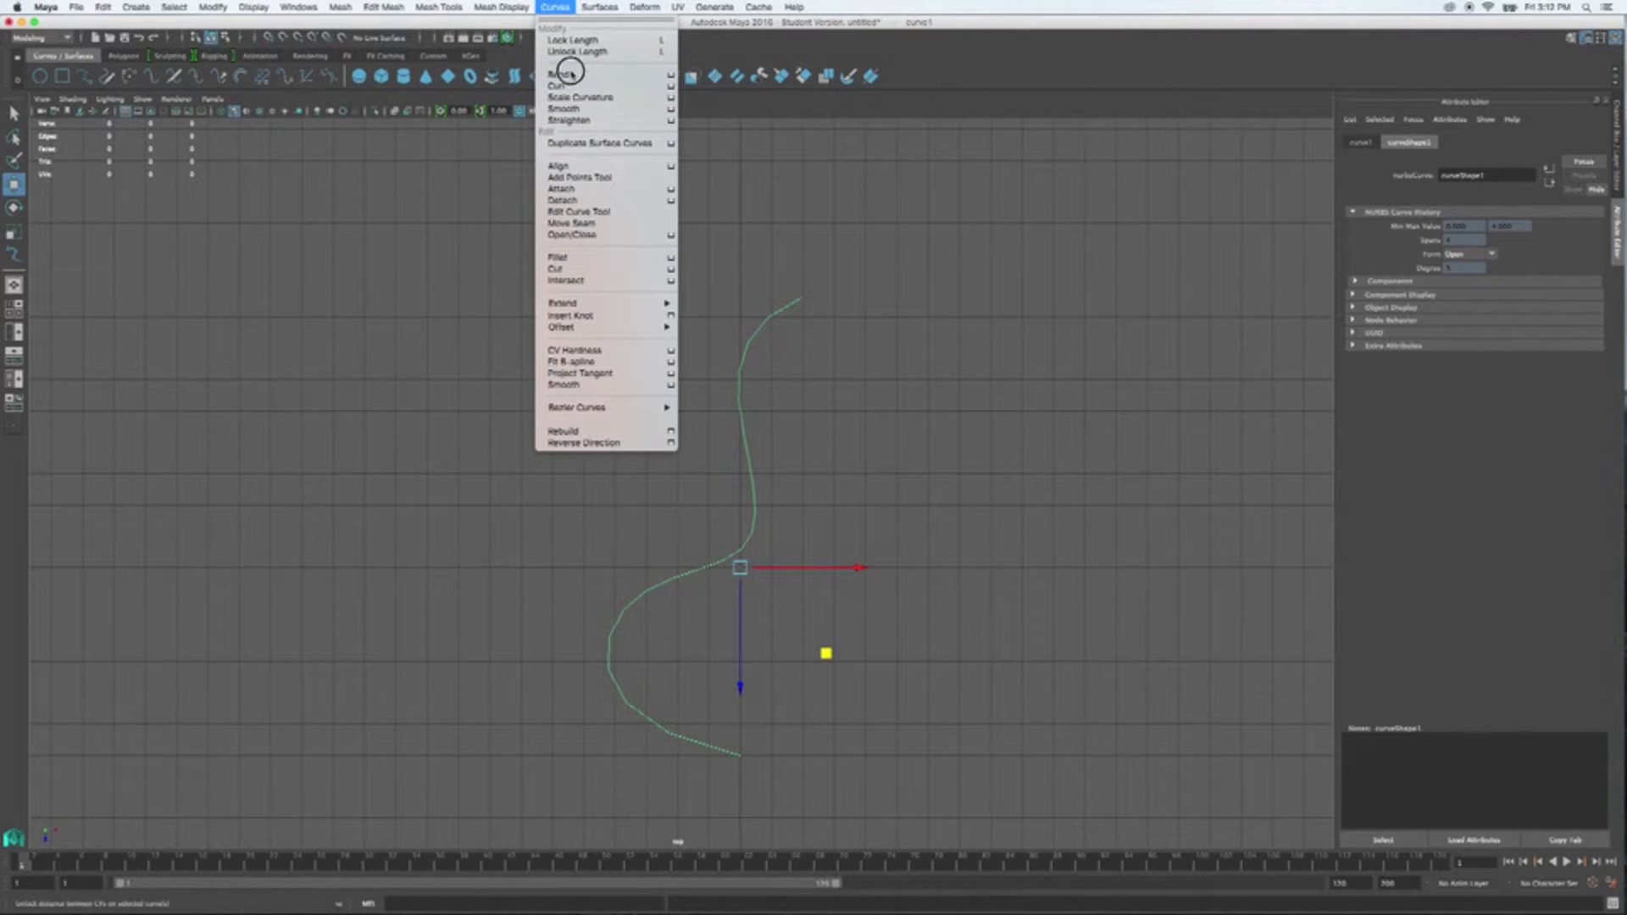
mouse_move(601, 328)
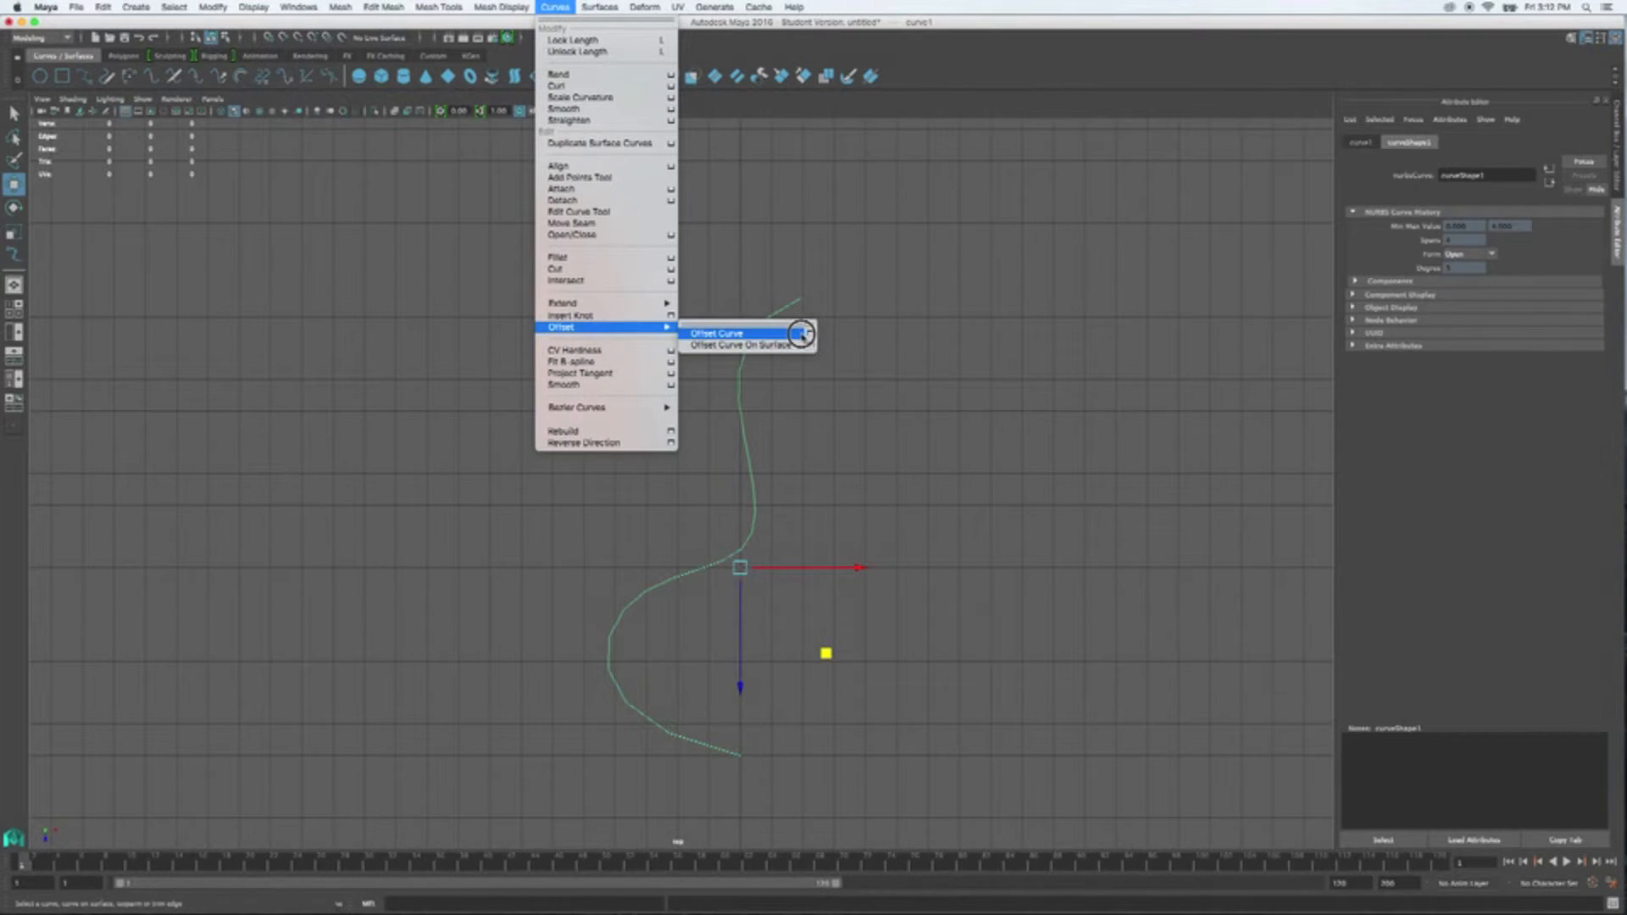
left_click(809, 334)
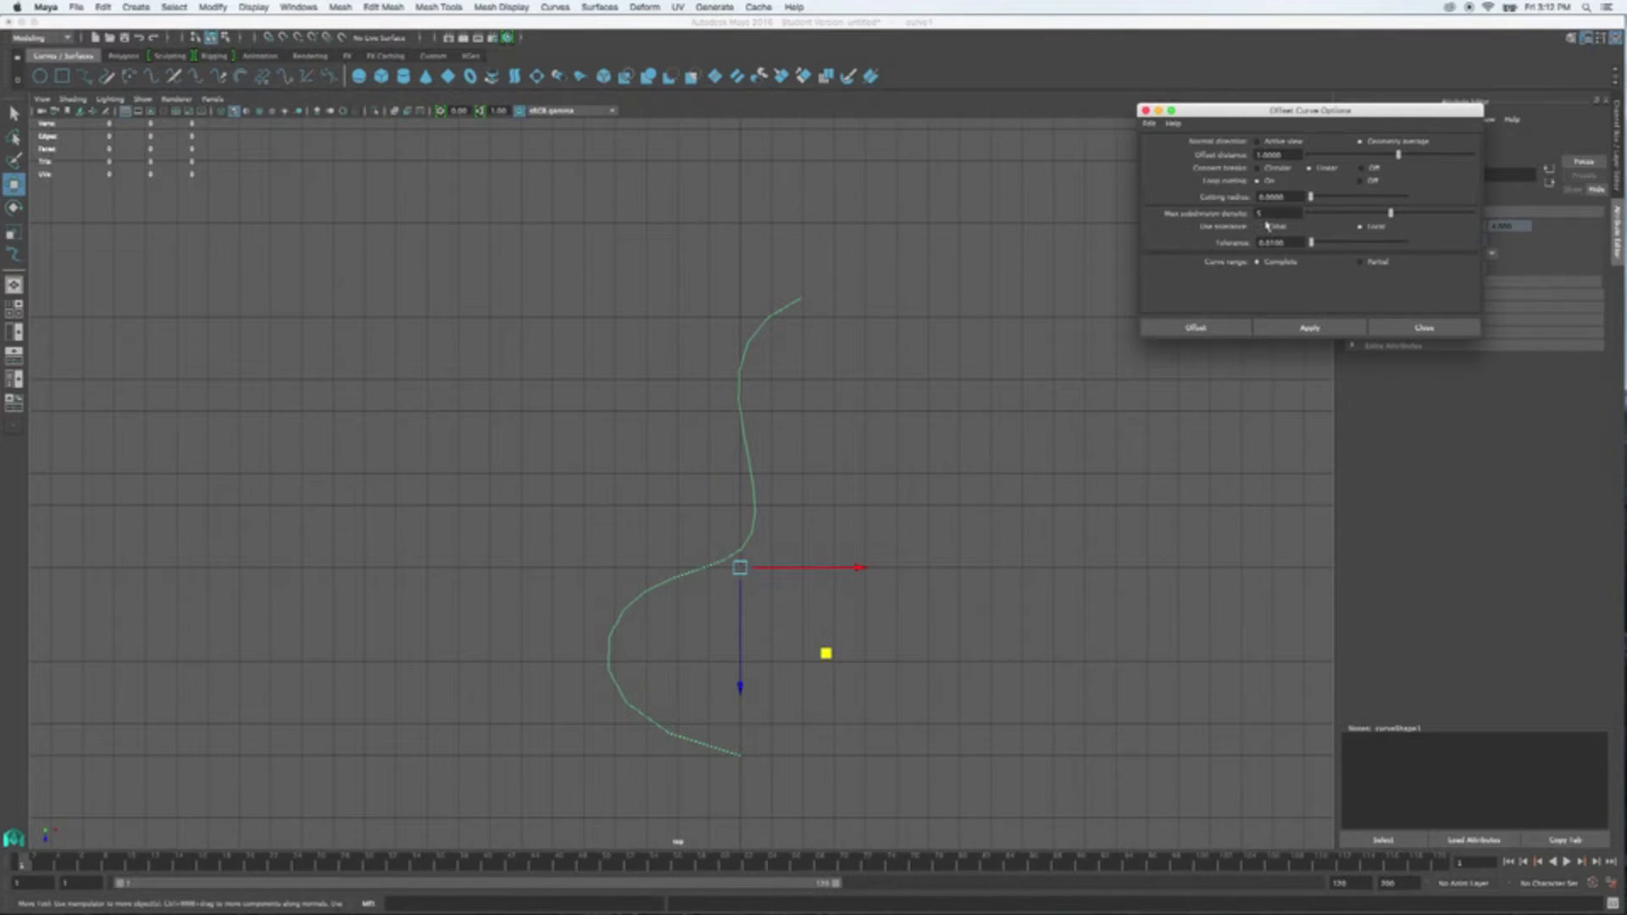
left_click_drag(1389, 216, 1342, 217)
mouse_move(1355, 216)
left_mouse_down()
mouse_move(1373, 213)
mouse_move(1324, 214)
mouse_move(1386, 216)
left_mouse_up()
- Try to offset the profile curve by a distance of 5
mouse_move(1394, 156)
left_mouse_down()
mouse_move(1360, 156)
mouse_move(1393, 156)
left_mouse_up()
double_click(1275, 155)
type("5")
key("Return")
left_click(1299, 330)
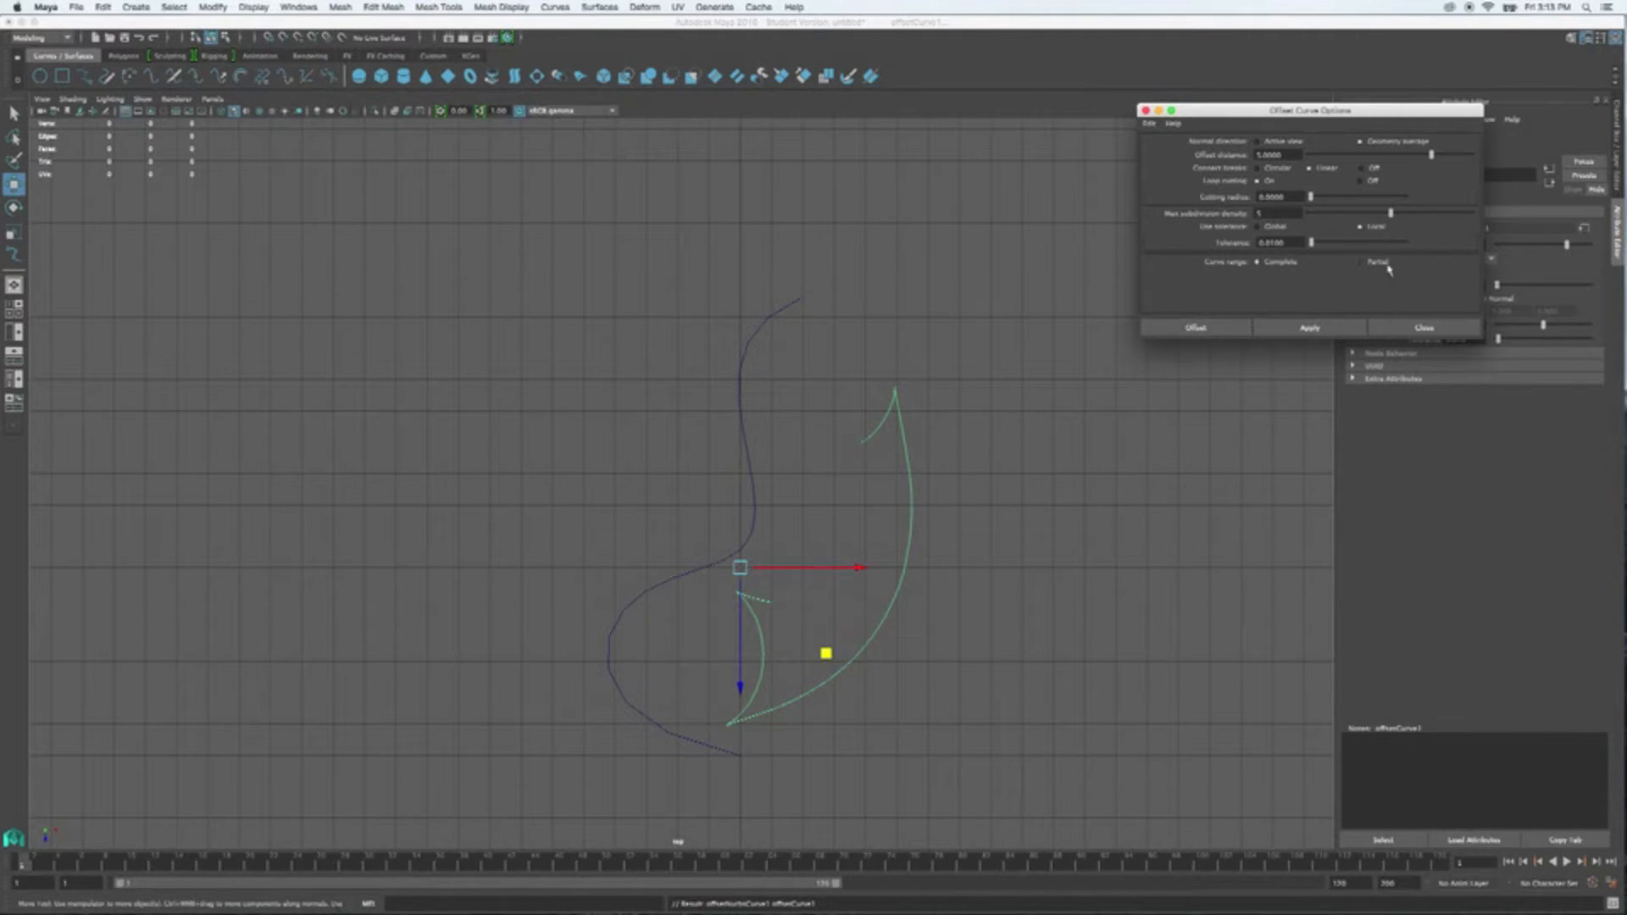
- Reset the offset distance to 1 and undo the last curve offset
left_click_drag(1298, 155, 1215, 159)
type("5")
left_click(1032, 453)
key("z")
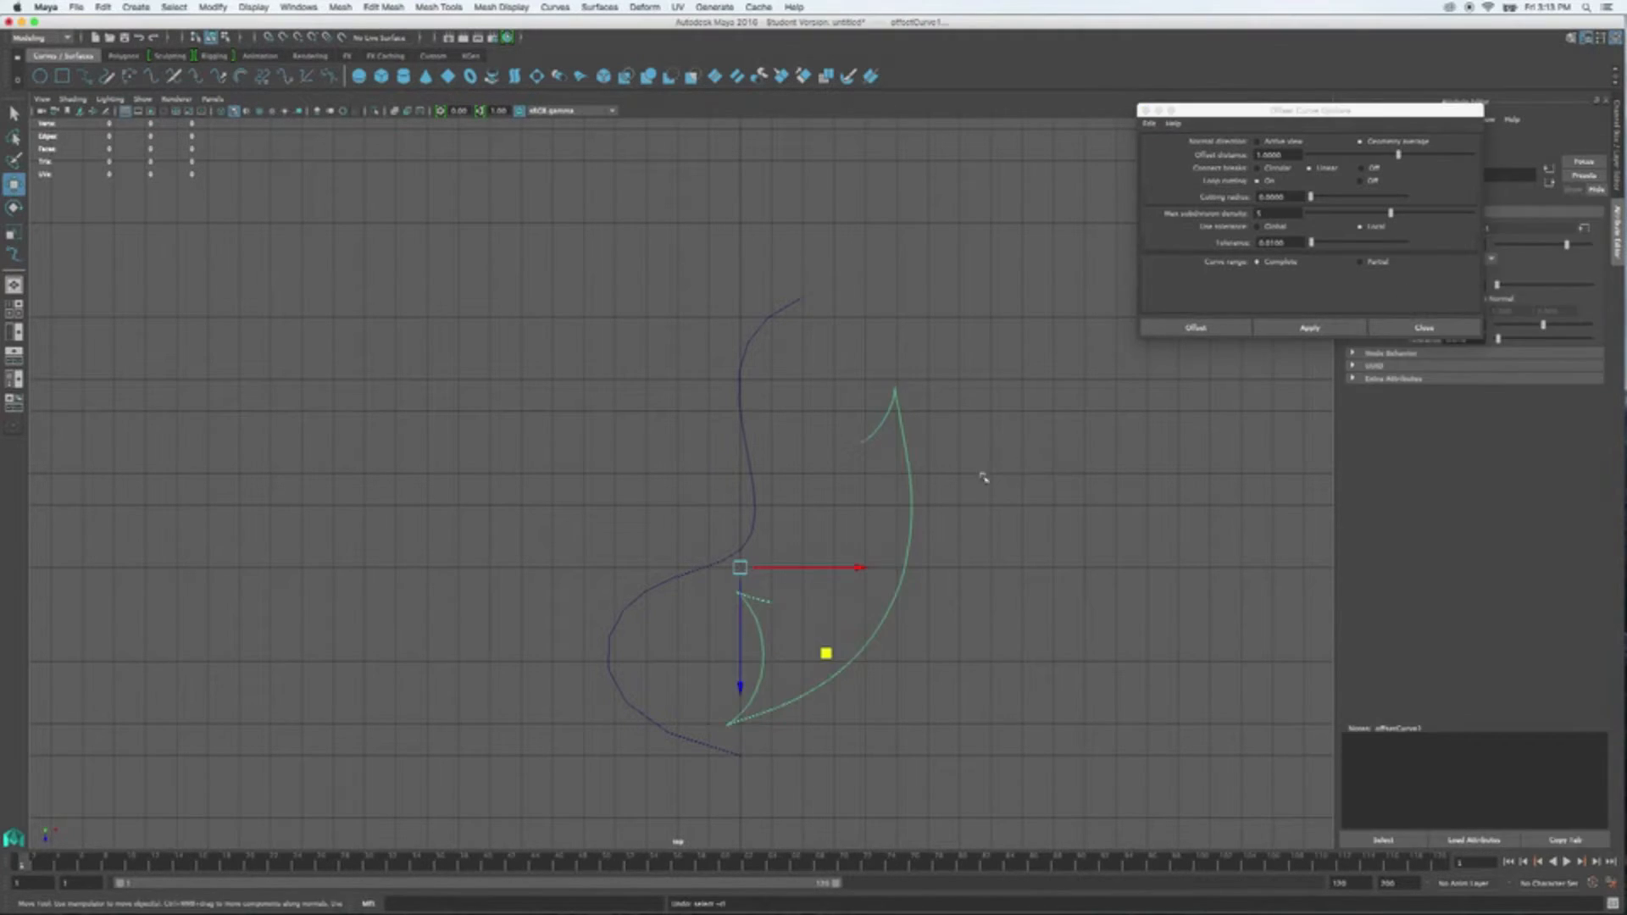
key("z")
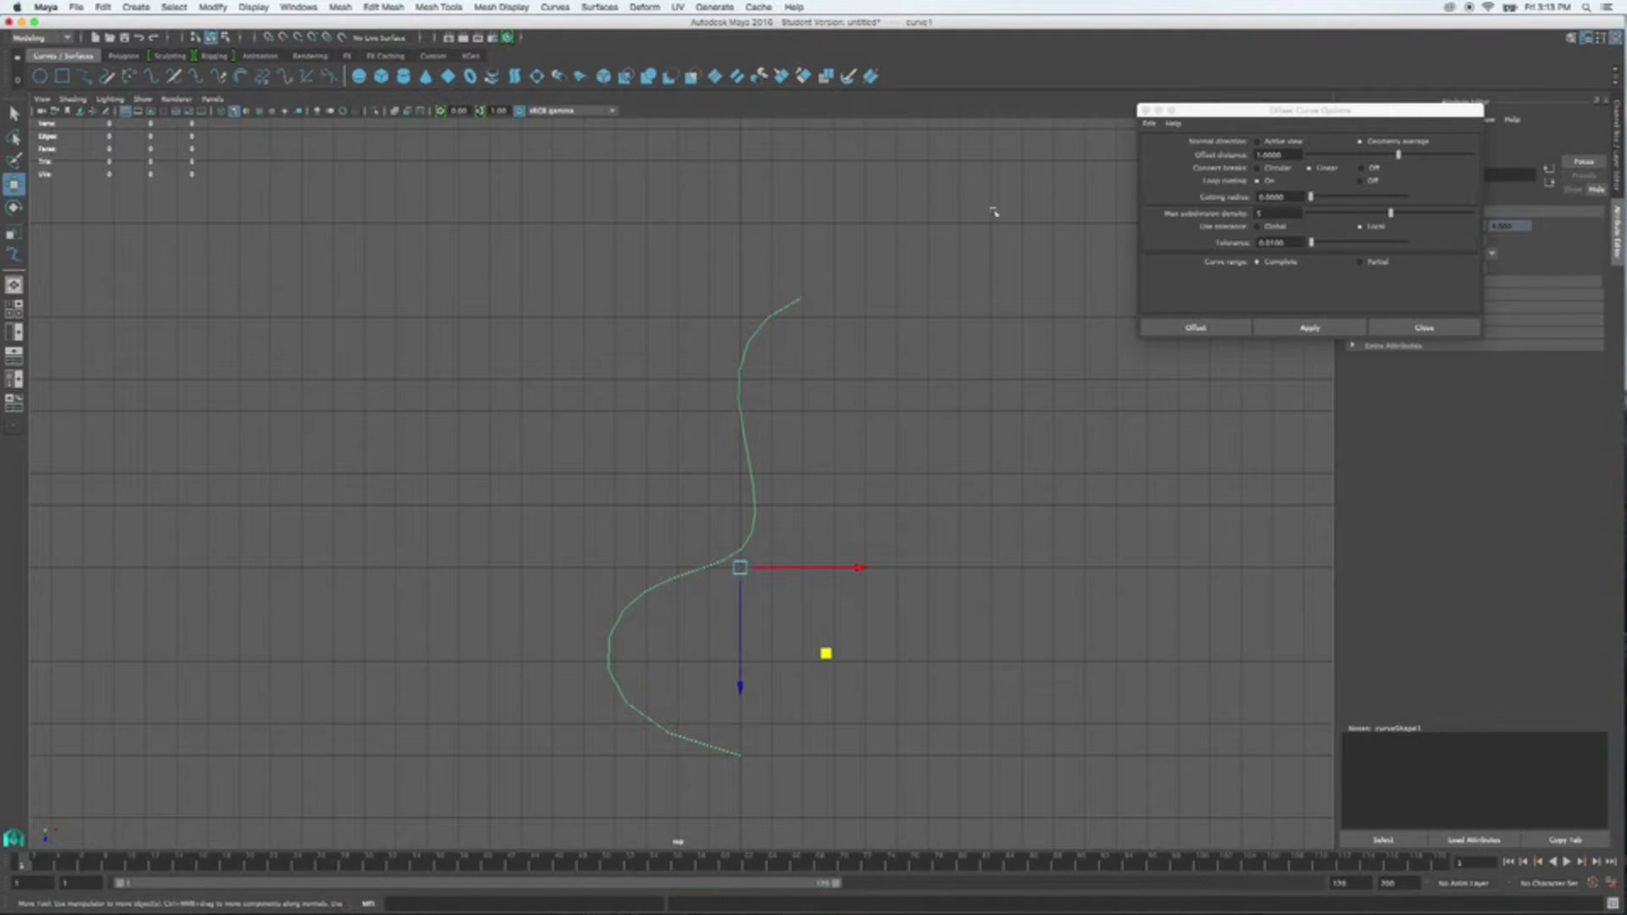
- Create an offset copy of the profile curve at a distance of 1 and close the Offset Curve options
left_click(1279, 153)
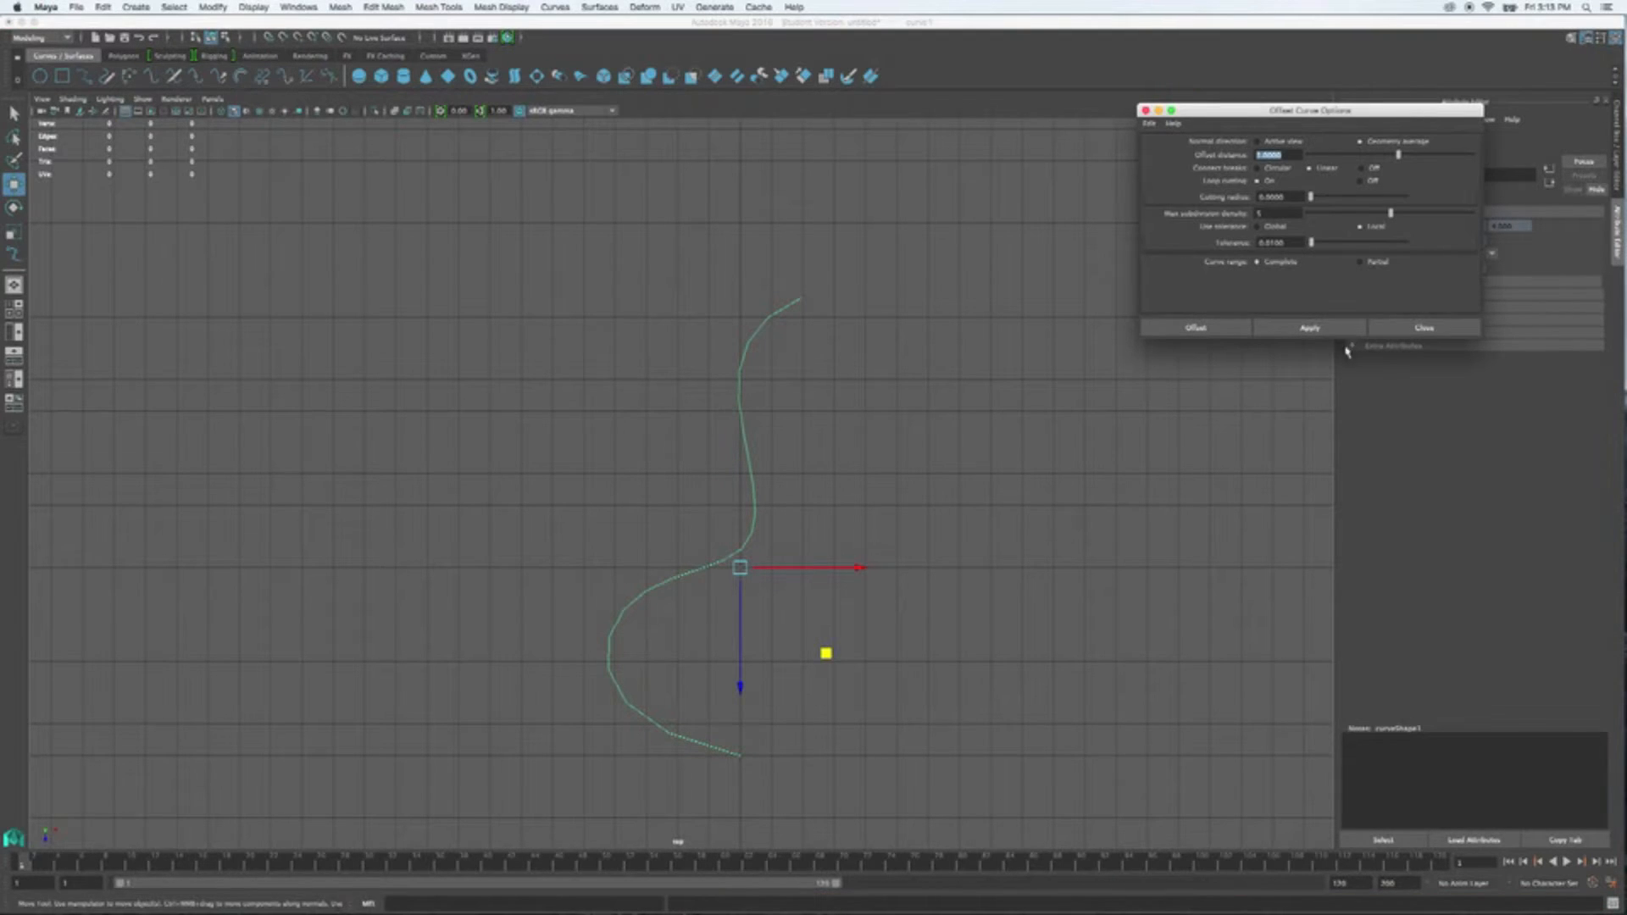
left_click(1314, 329)
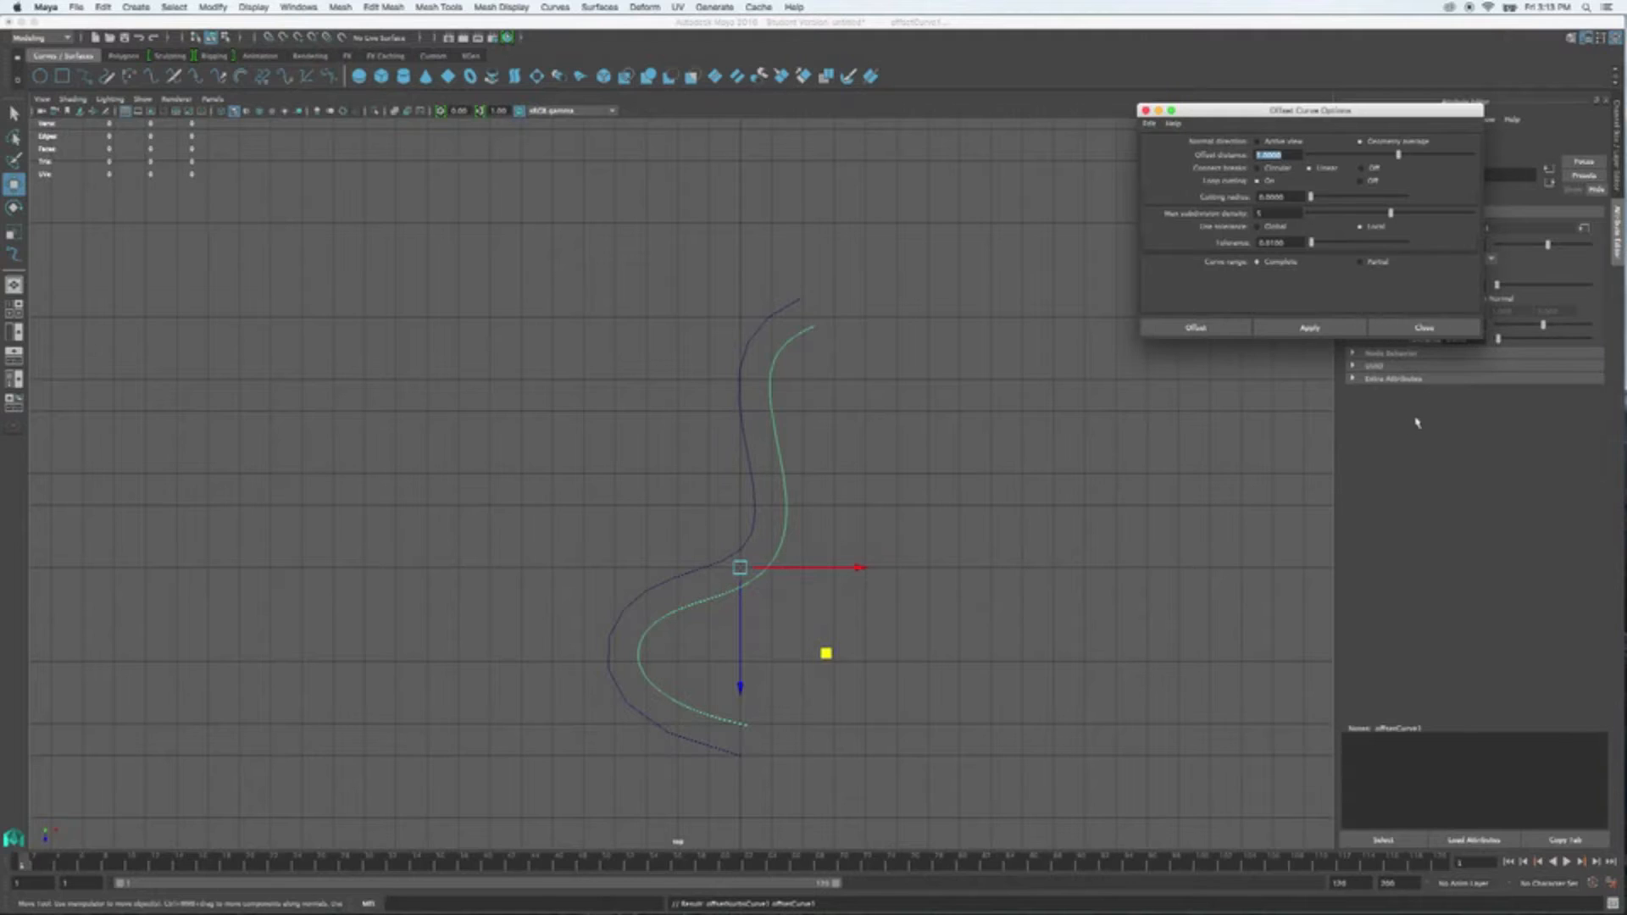
left_click(1422, 329)
- Move the offset curve along the X axis away from the original, and raise it well above the grid in perspective view
left_click_drag(862, 568, 980, 573)
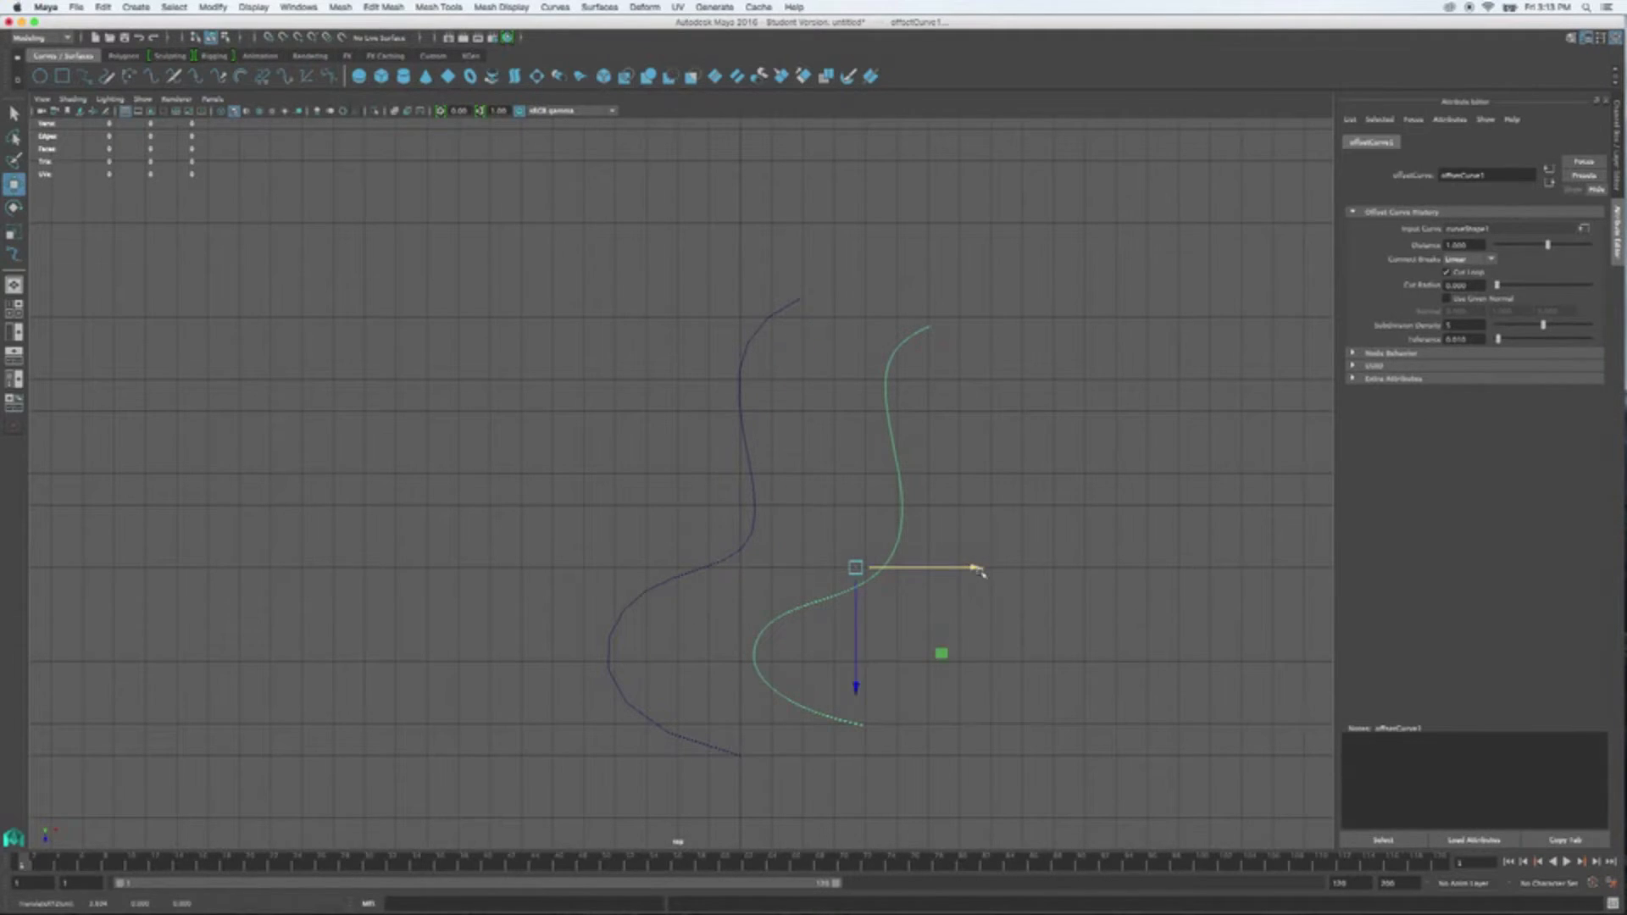
key("space")
key("space")
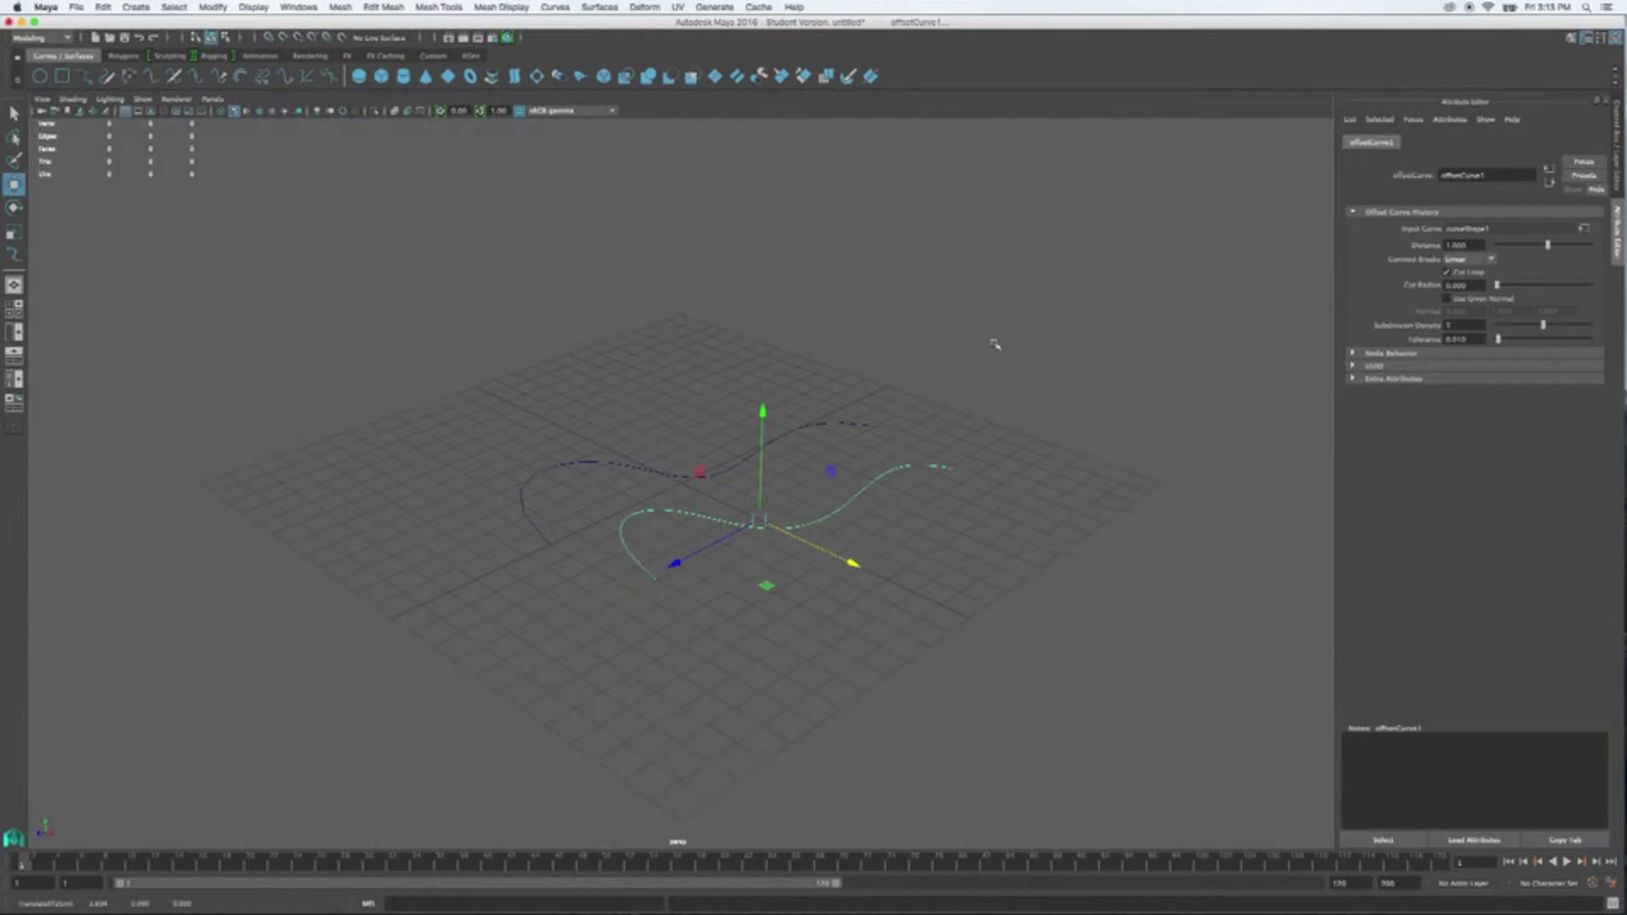
left_click_drag(786, 642, 856, 625, "alt")
left_click_drag(806, 362, 802, 149)
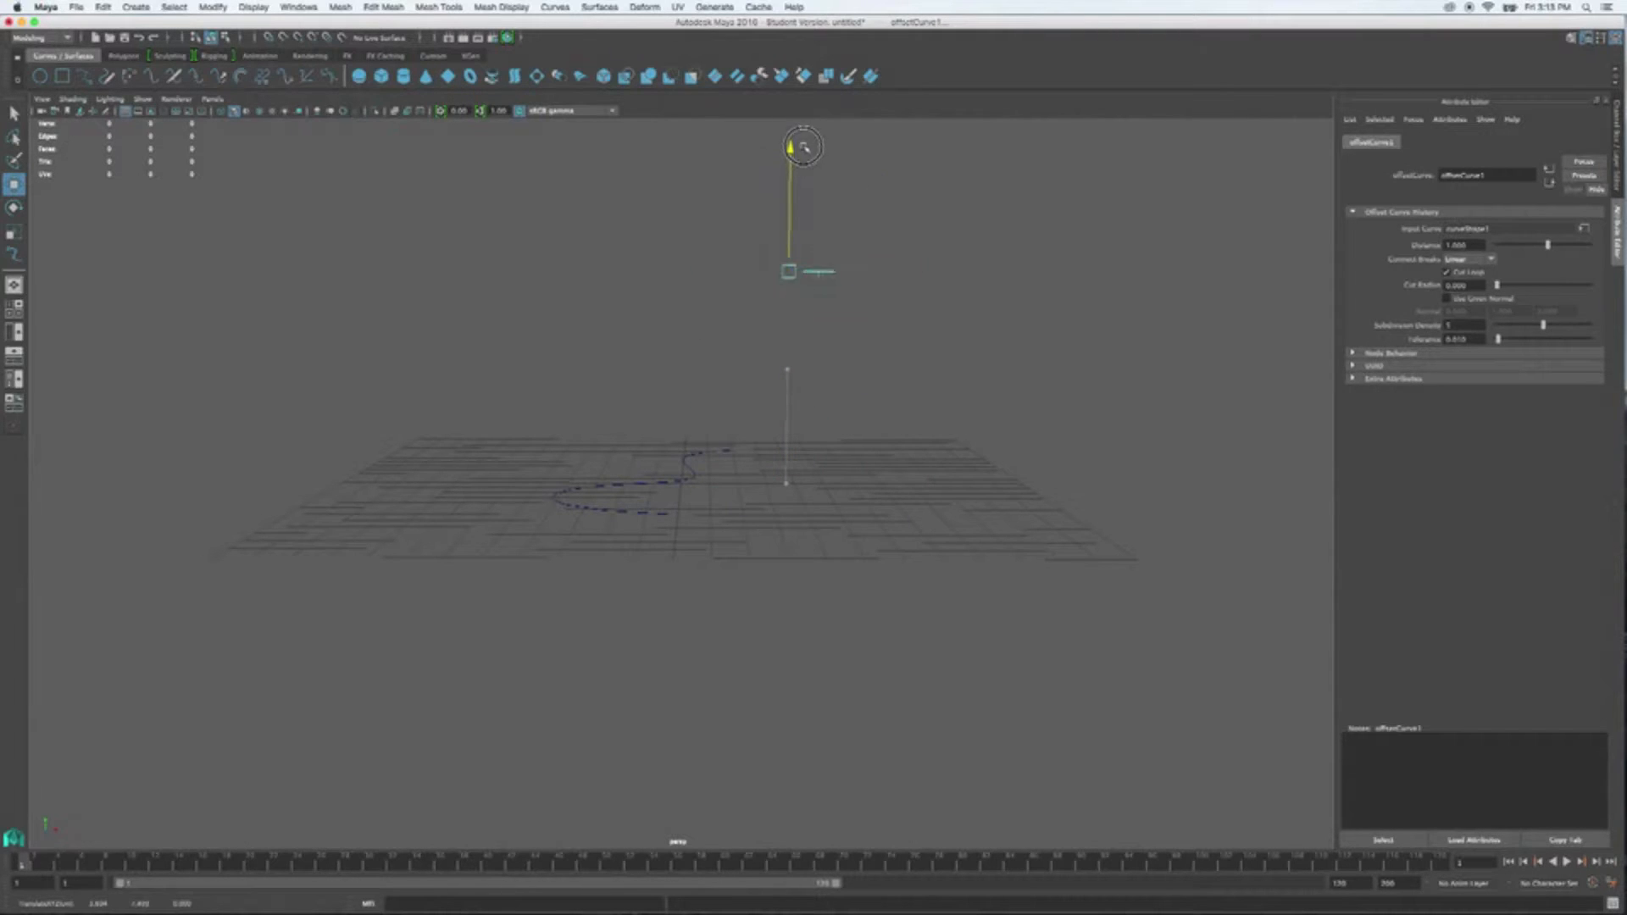
left_click_drag(828, 425, 886, 457, "alt")
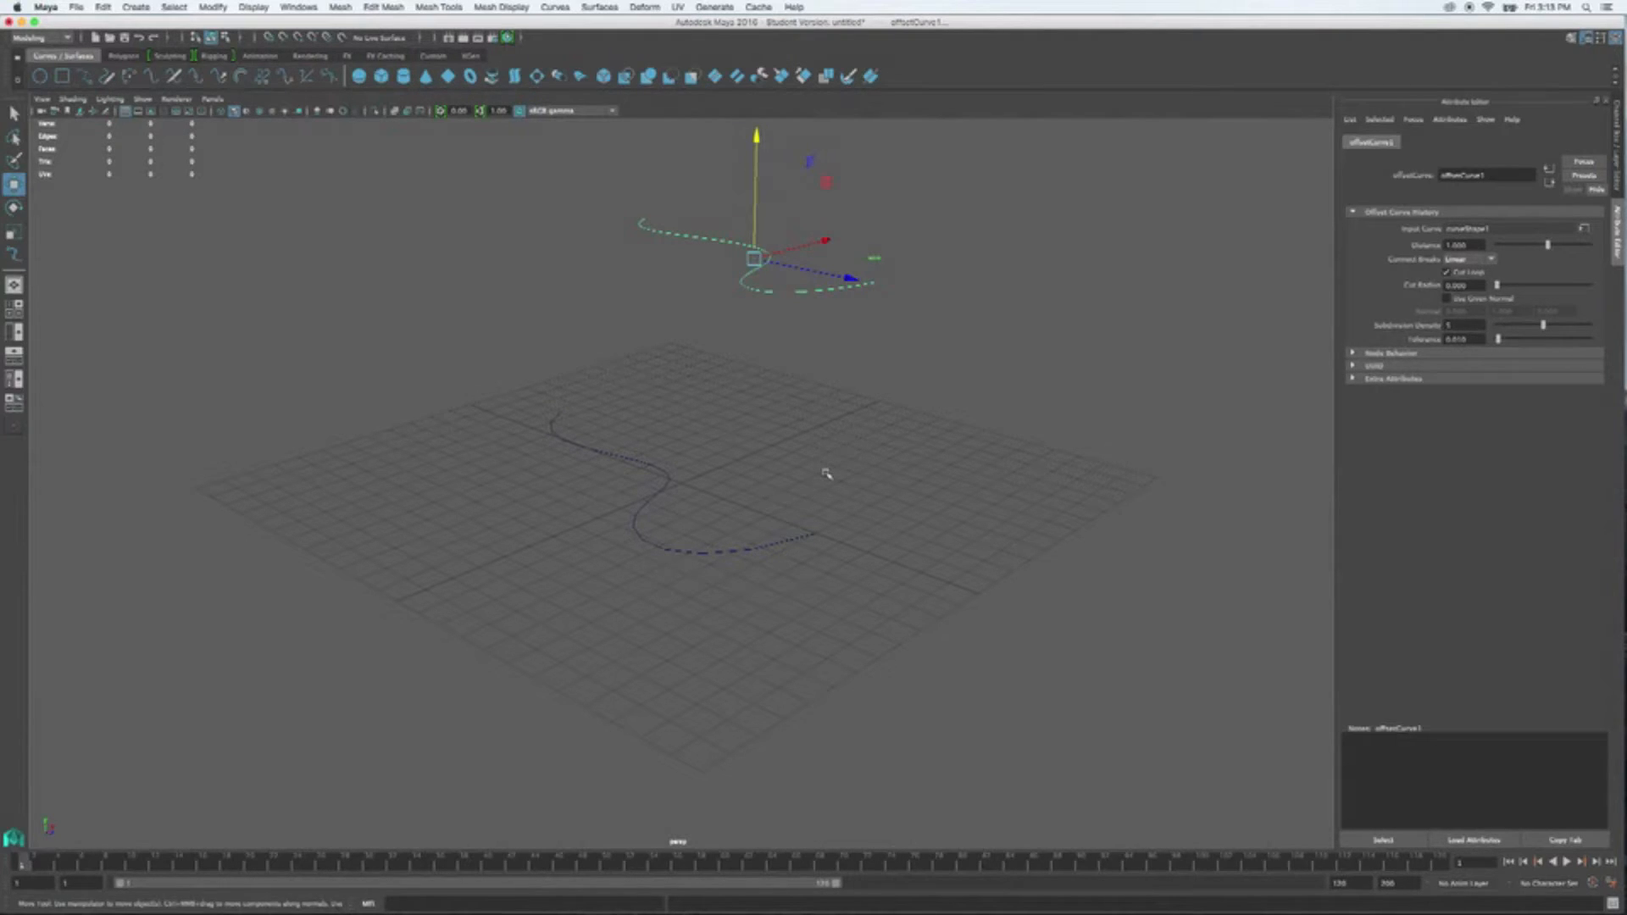
left_click_drag(831, 472, 937, 479, "alt")
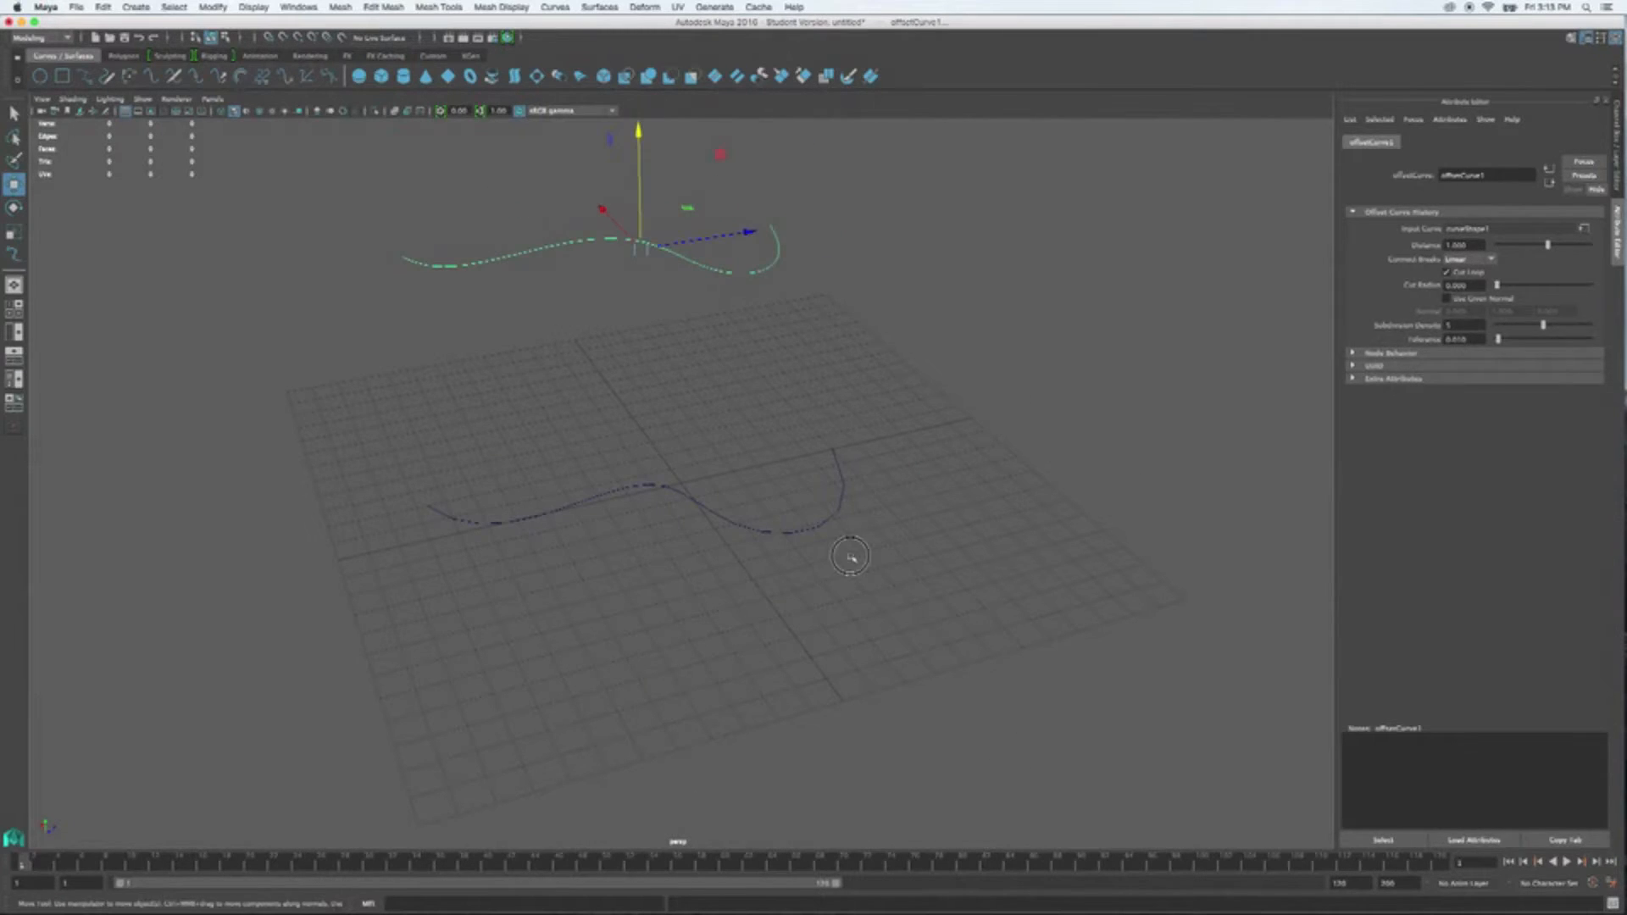
left_click(814, 523)
mouse_move(836, 344)
left_mouse_down("alt")
mouse_move(745, 250)
mouse_move(777, 352)
mouse_move(832, 343)
left_mouse_up("alt")
left_click(732, 248)
left_click_drag(735, 248, 741, 406, "alt")
left_click(762, 520)
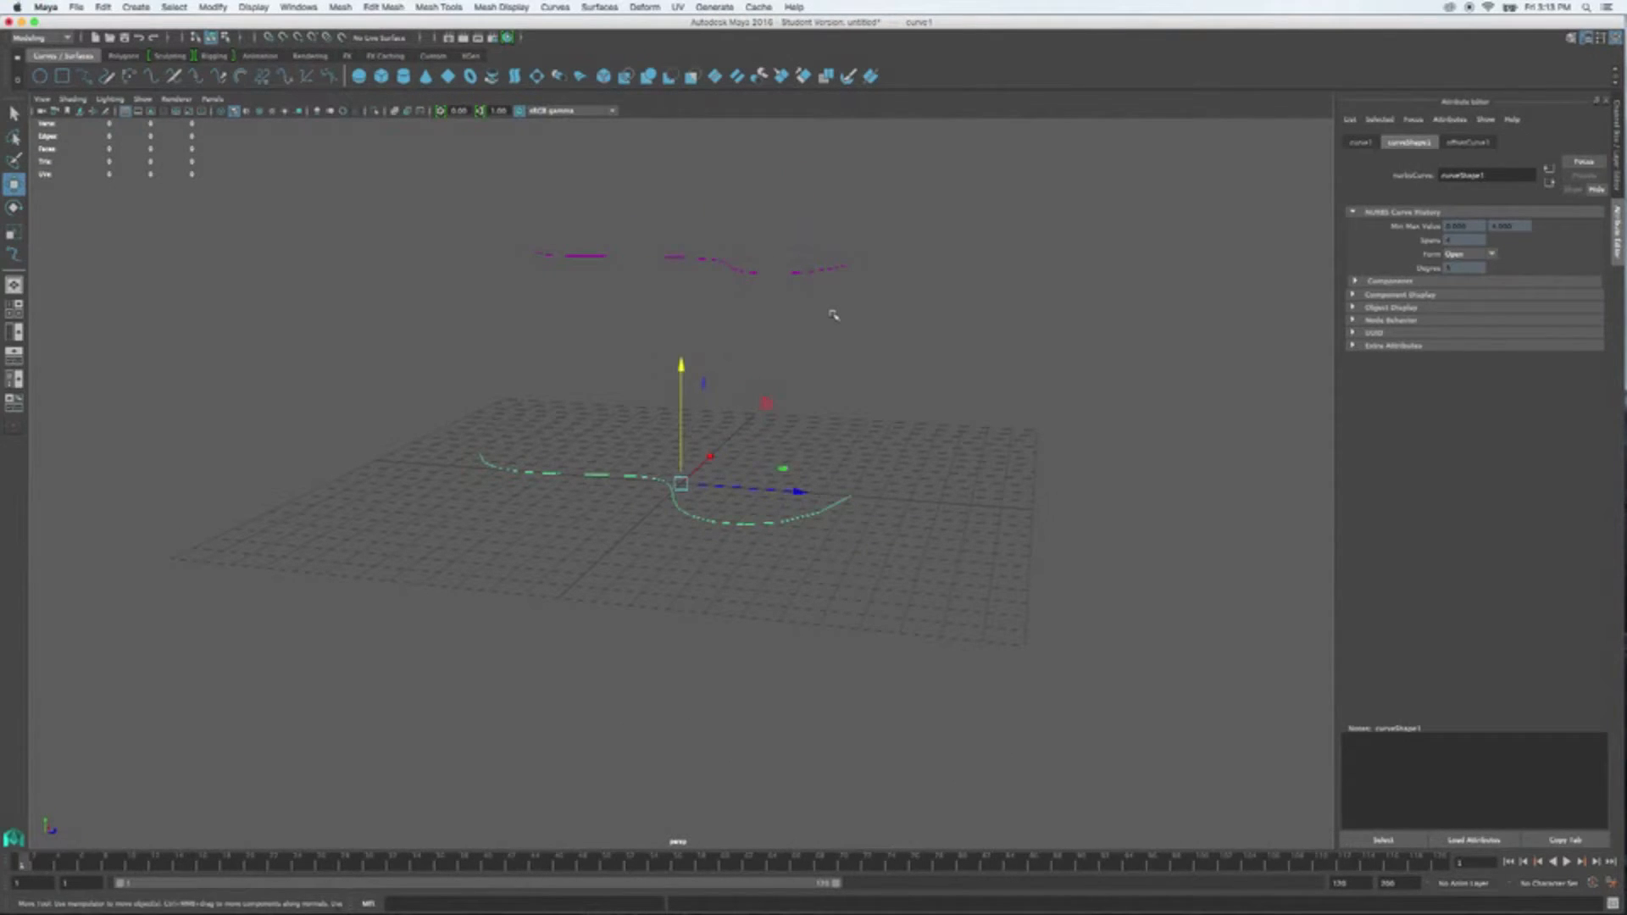
left_click_drag(833, 315, 882, 364, "alt")
left_click(881, 364)
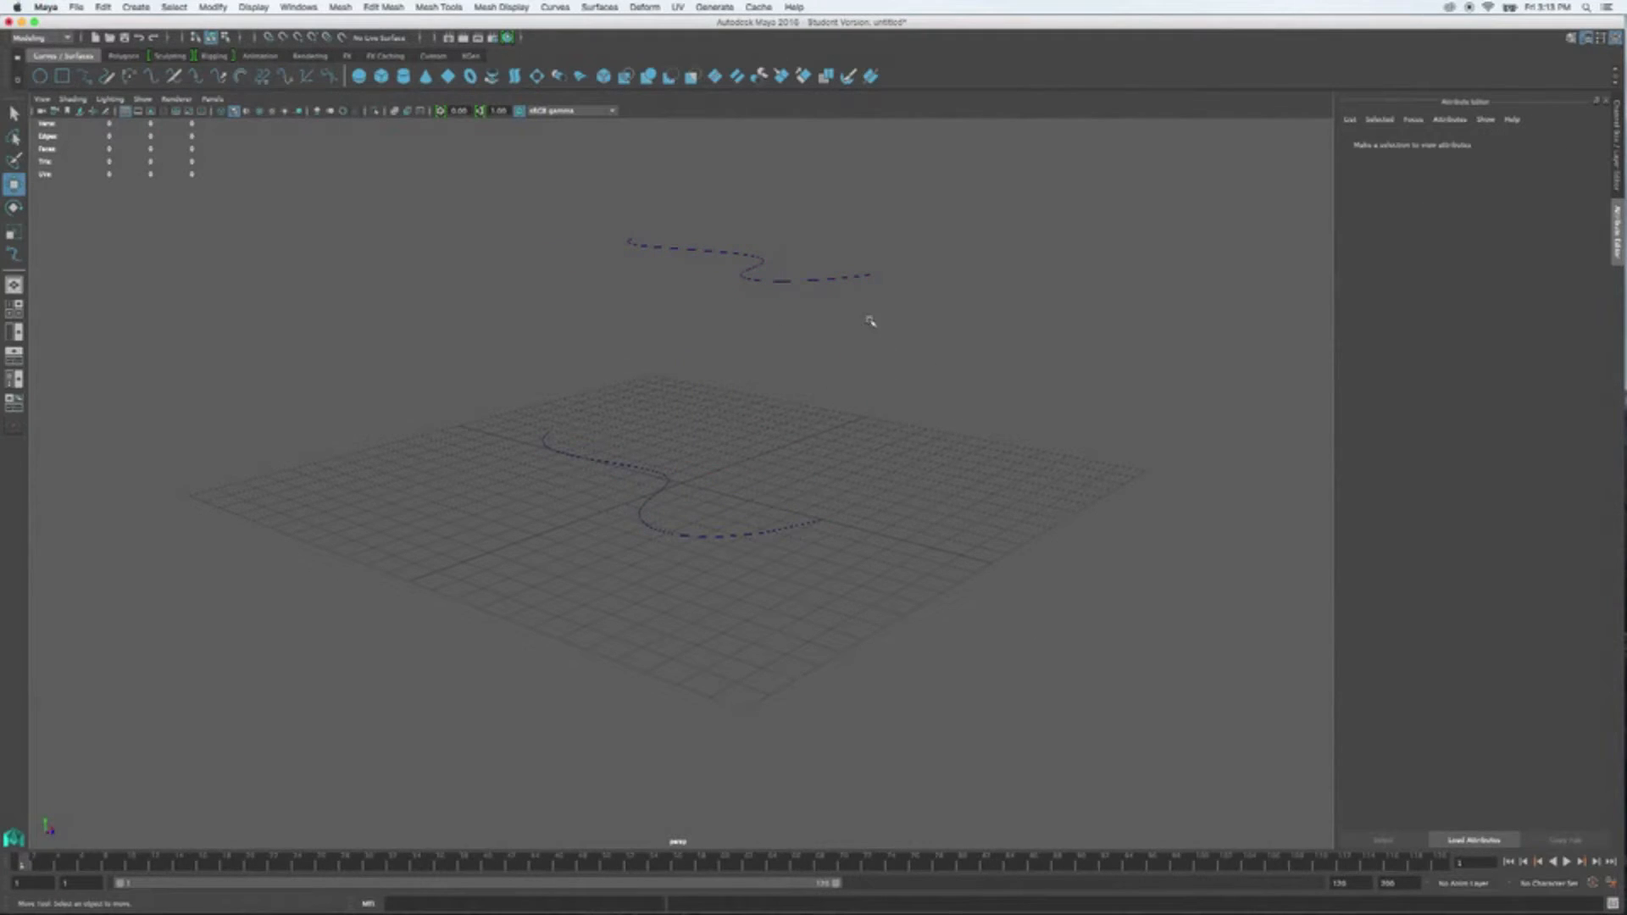
- Select the raised offset curve together with the original profile curve, and open the Loft options
left_click(813, 285)
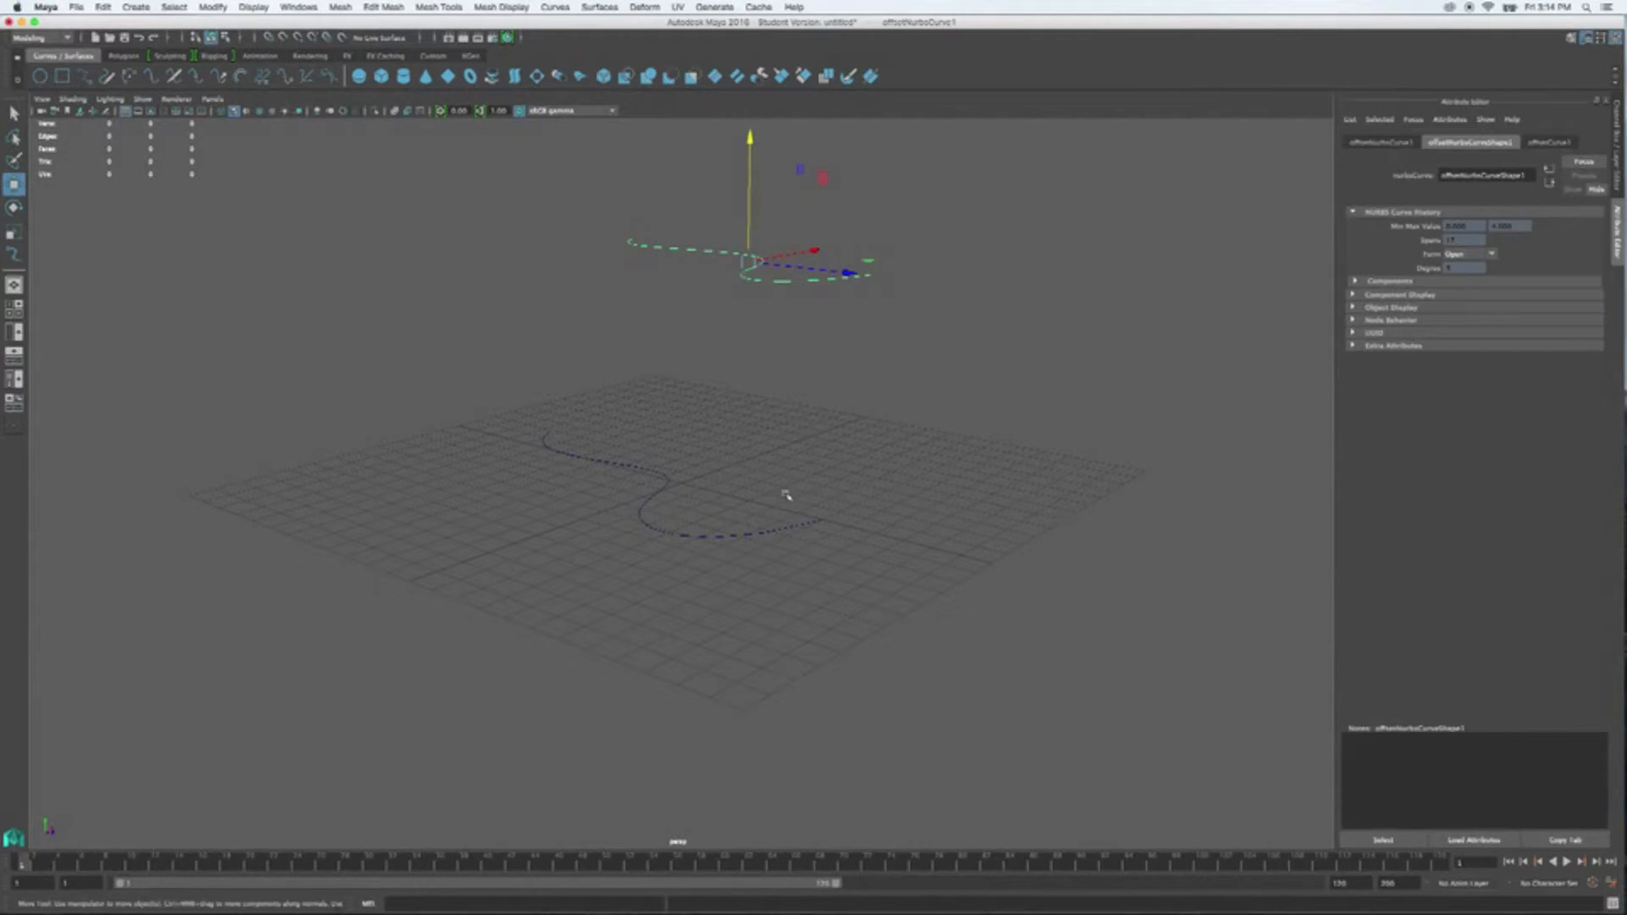
left_click(768, 534)
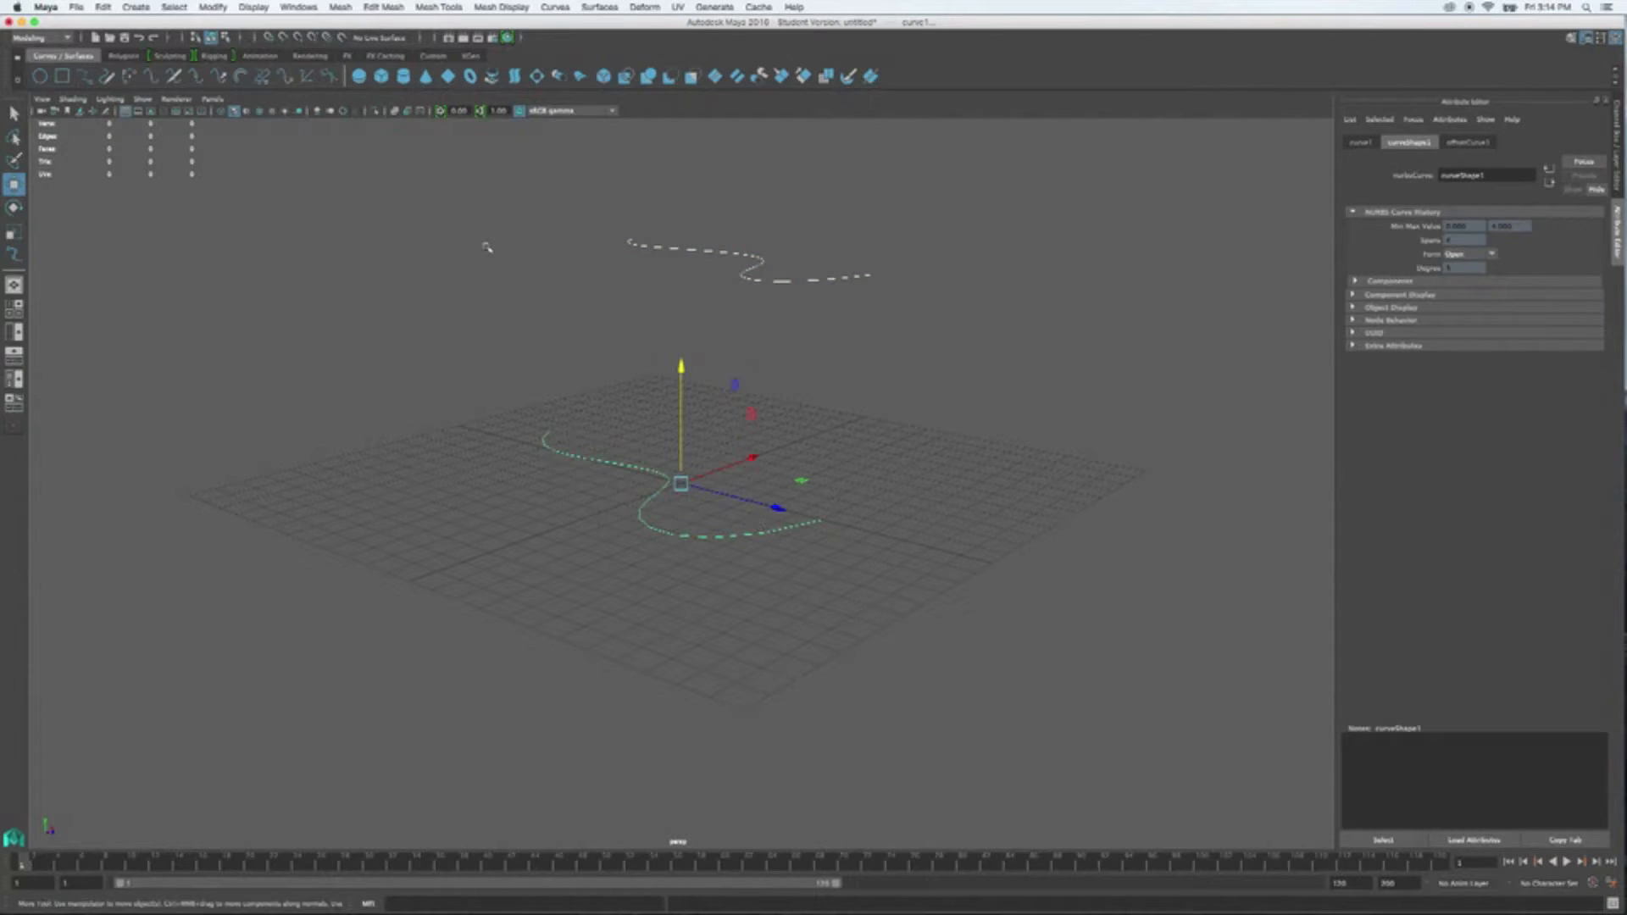
left_click(553, 7)
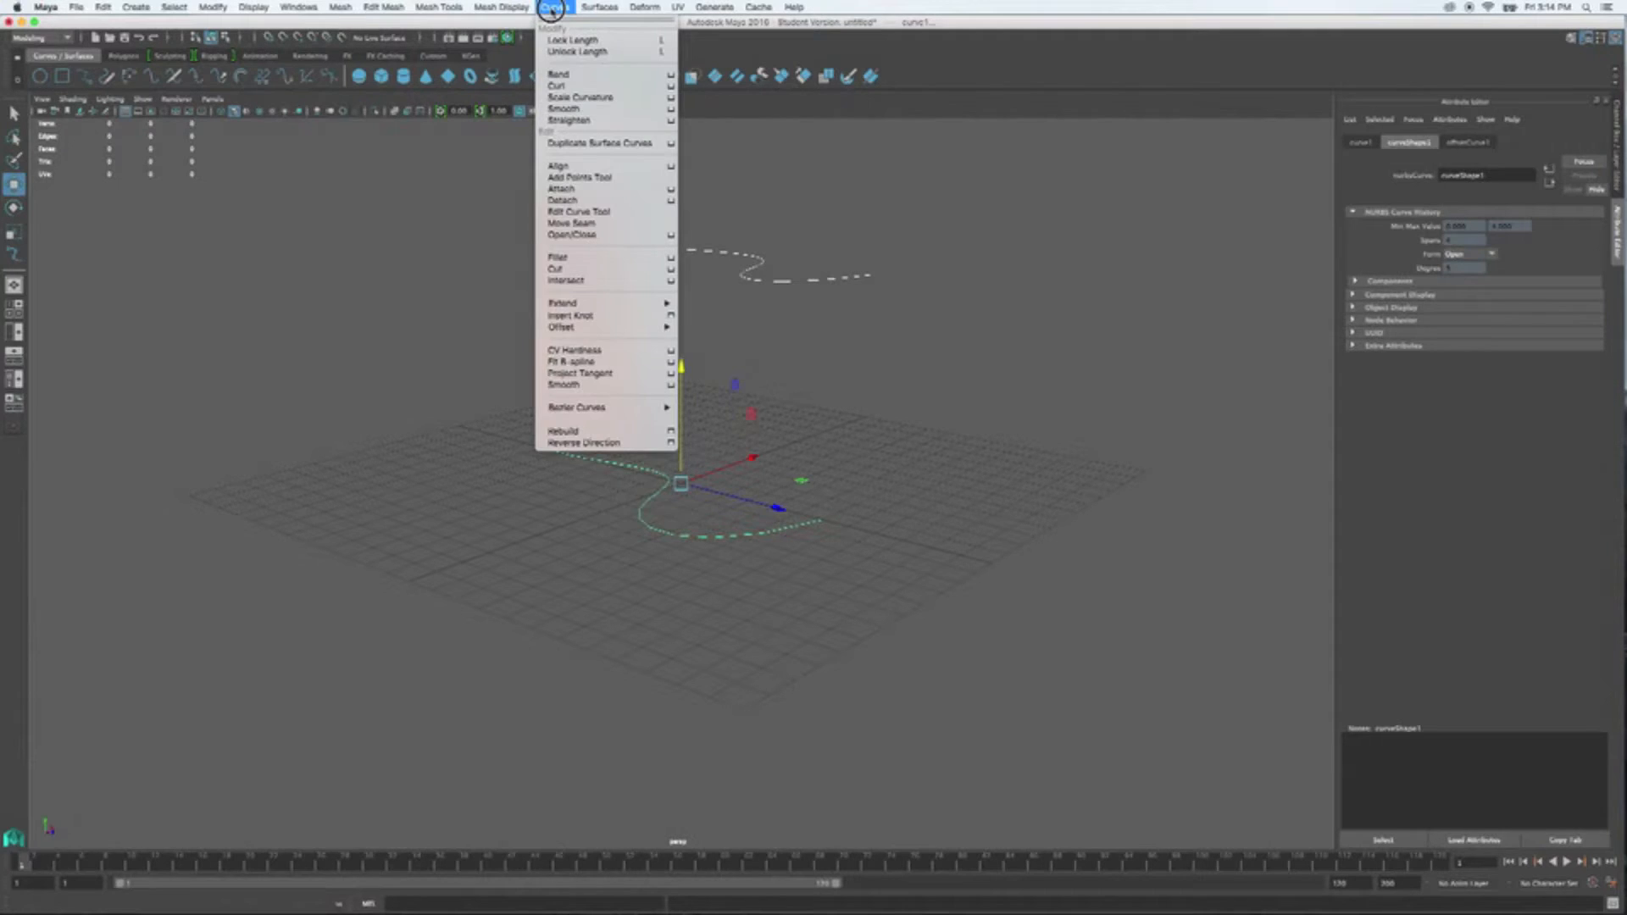
mouse_move(599, 6)
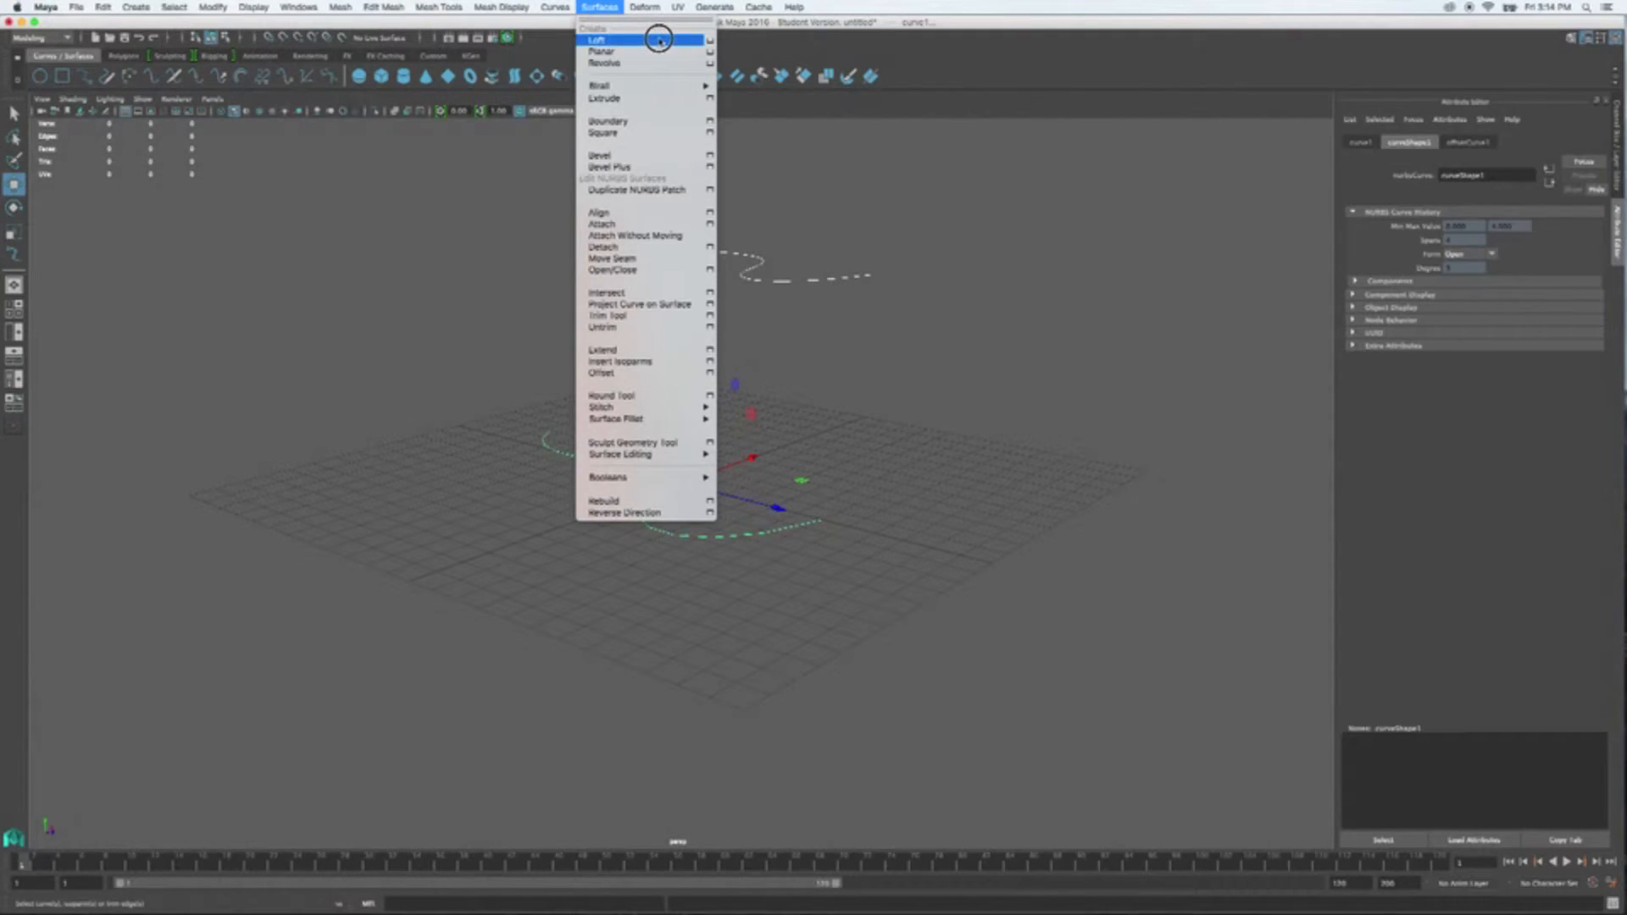
left_click(710, 40)
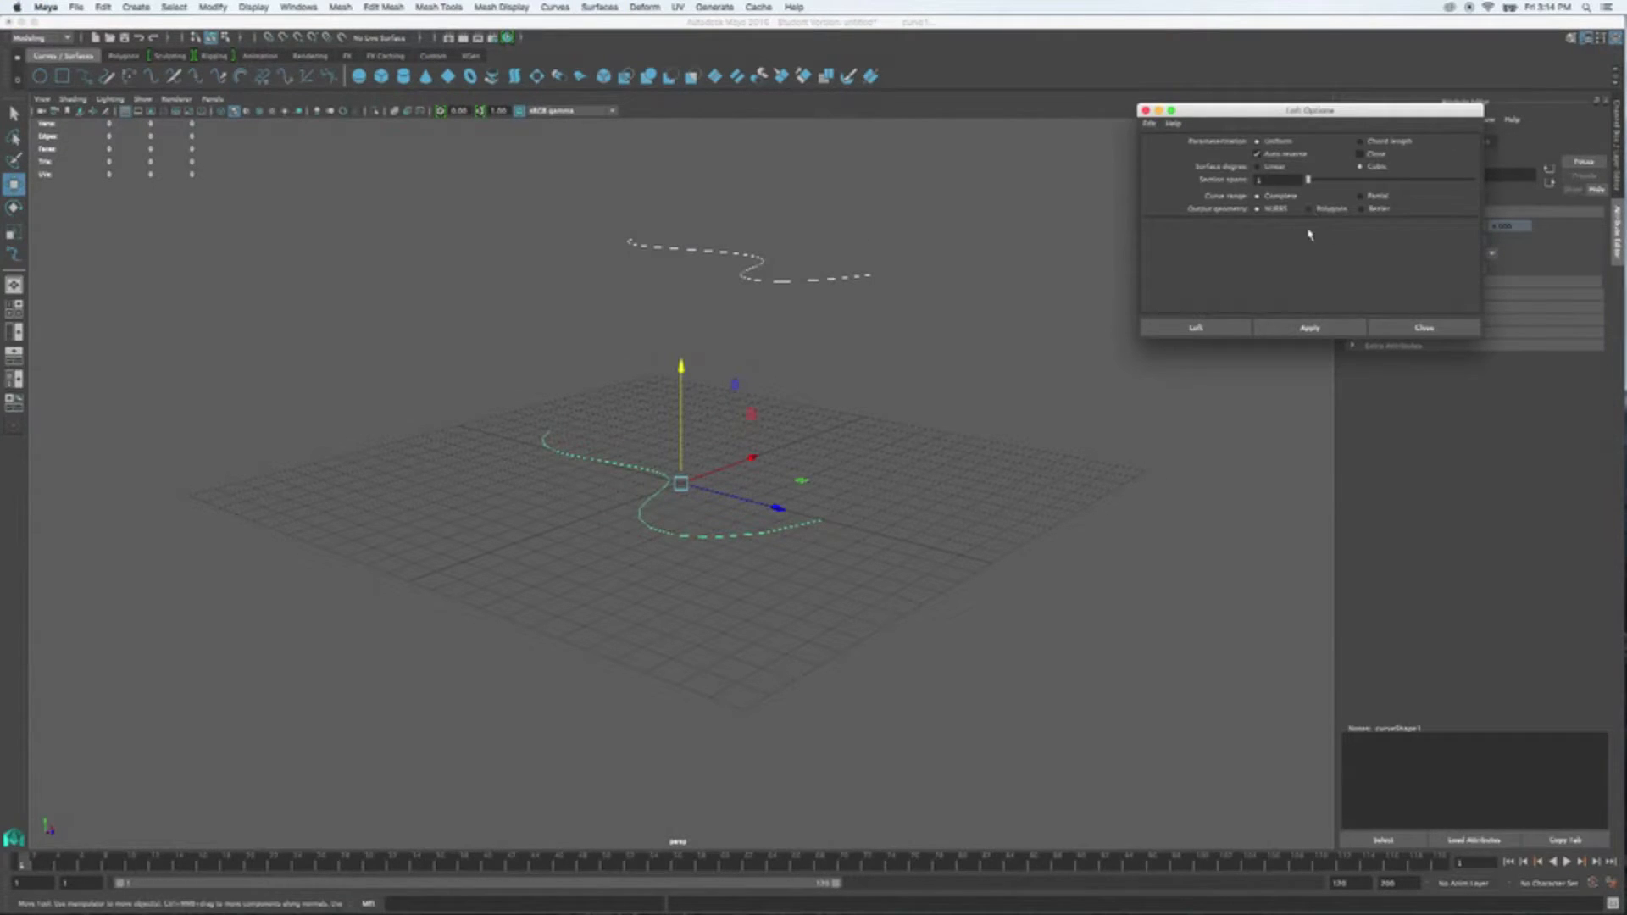
- Try to loft the two curves as a cubic NURBS surface with 1 section span
left_click_drag(1028, 508, 993, 492, "alt")
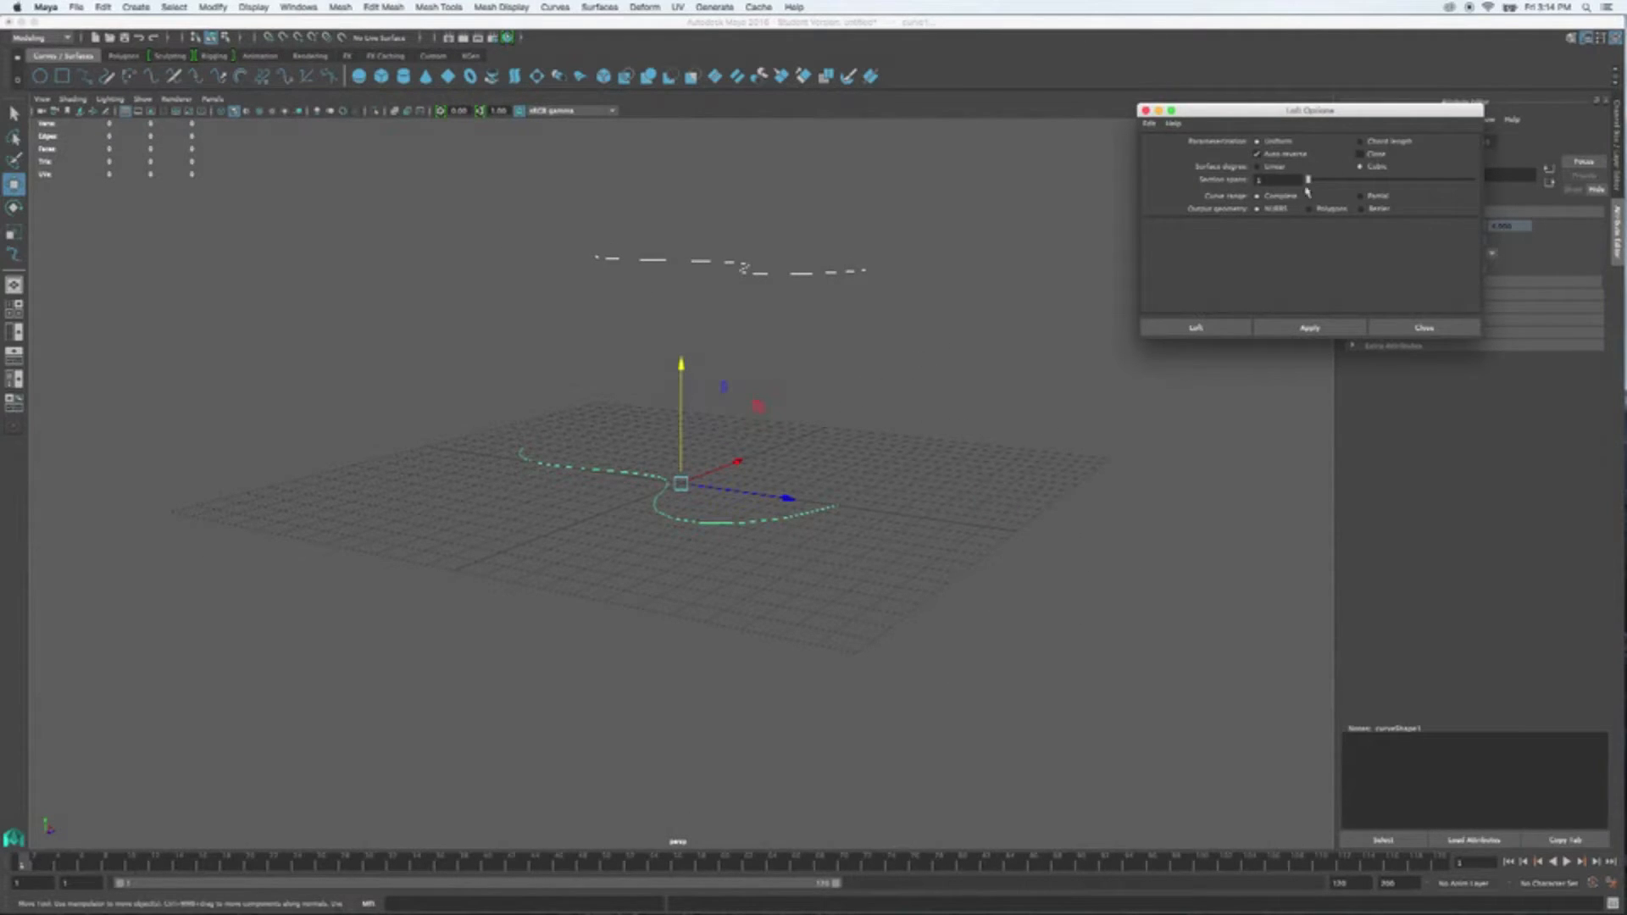
left_click(1305, 336)
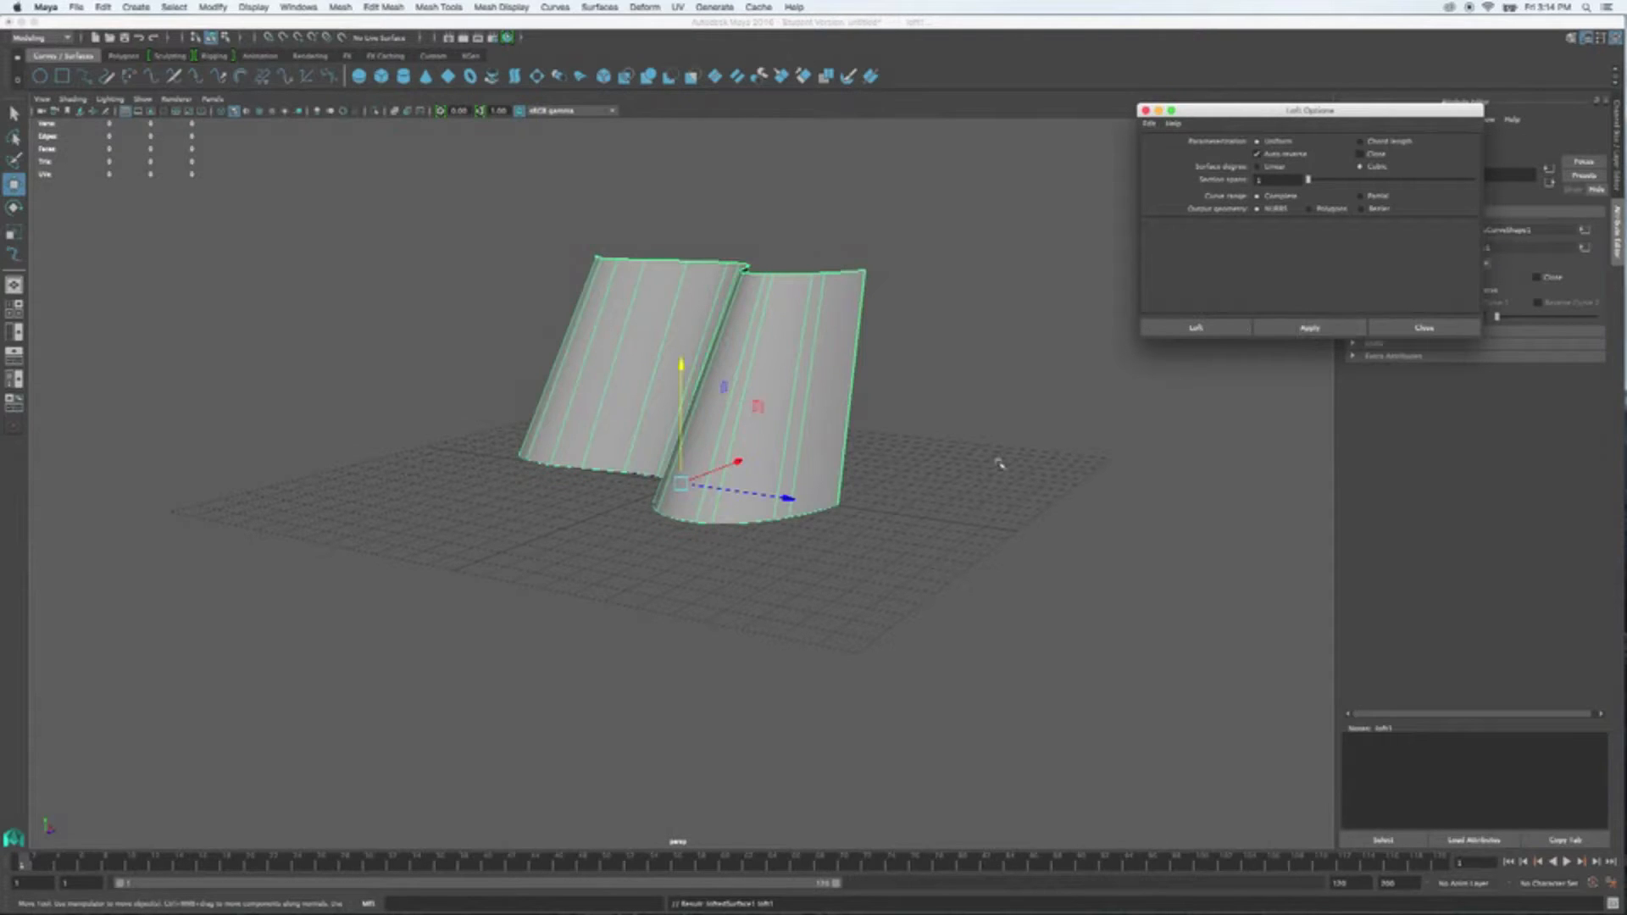
left_click_drag(983, 477, 1042, 476, "alt")
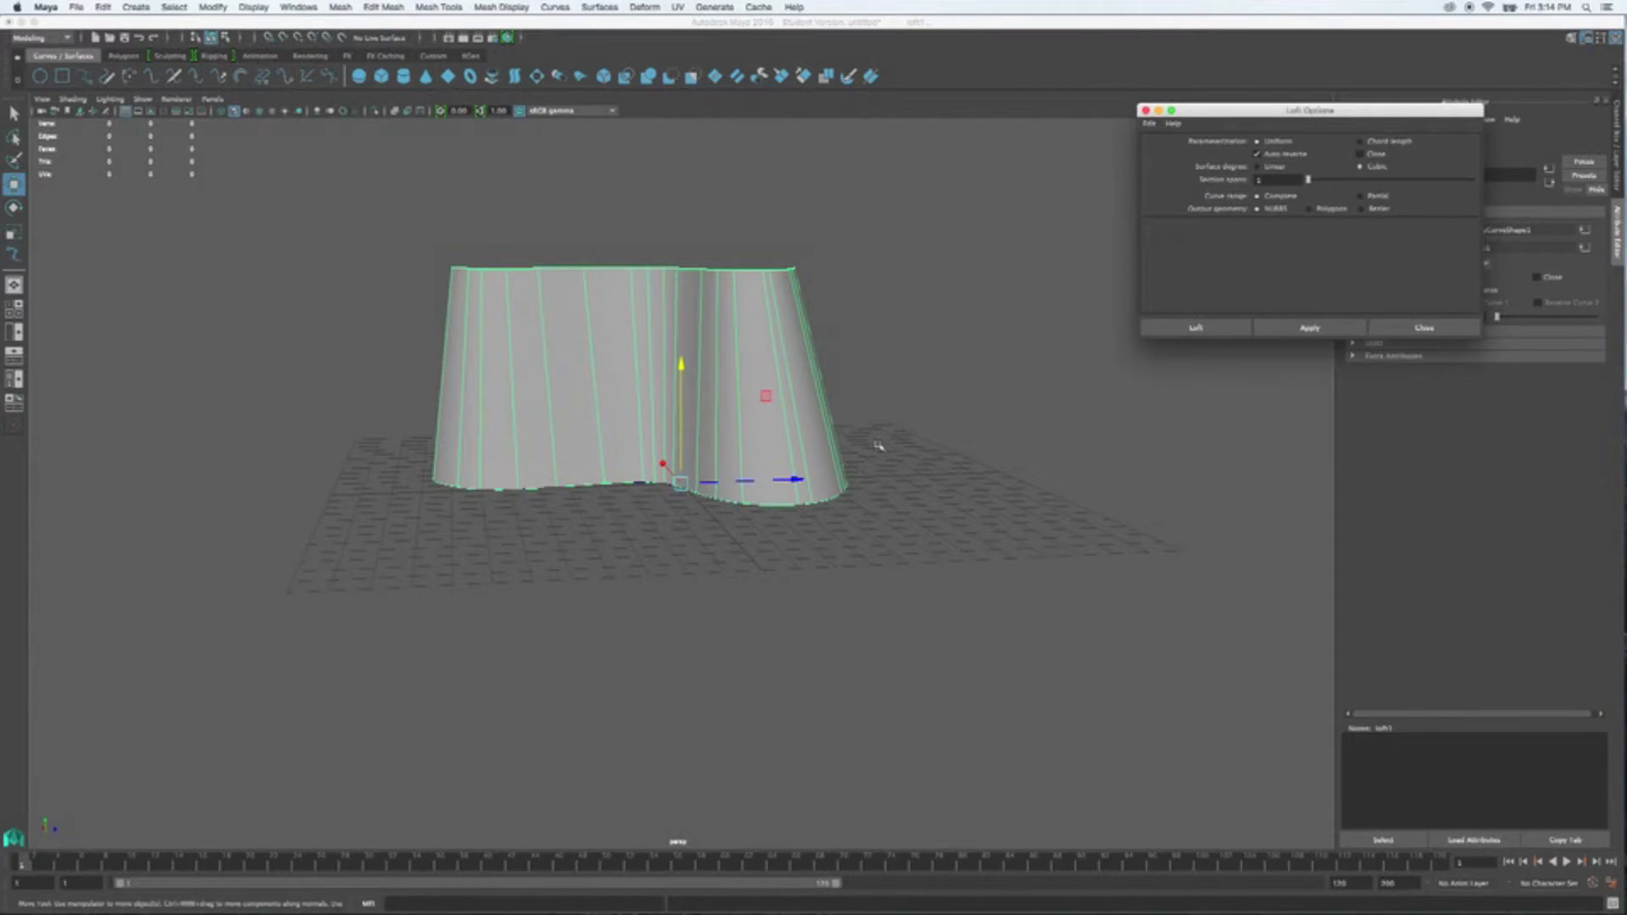
key("z")
- Loft the two curves as a cubic NURBS surface with 5 section spans
left_click_drag(1308, 182, 1382, 179)
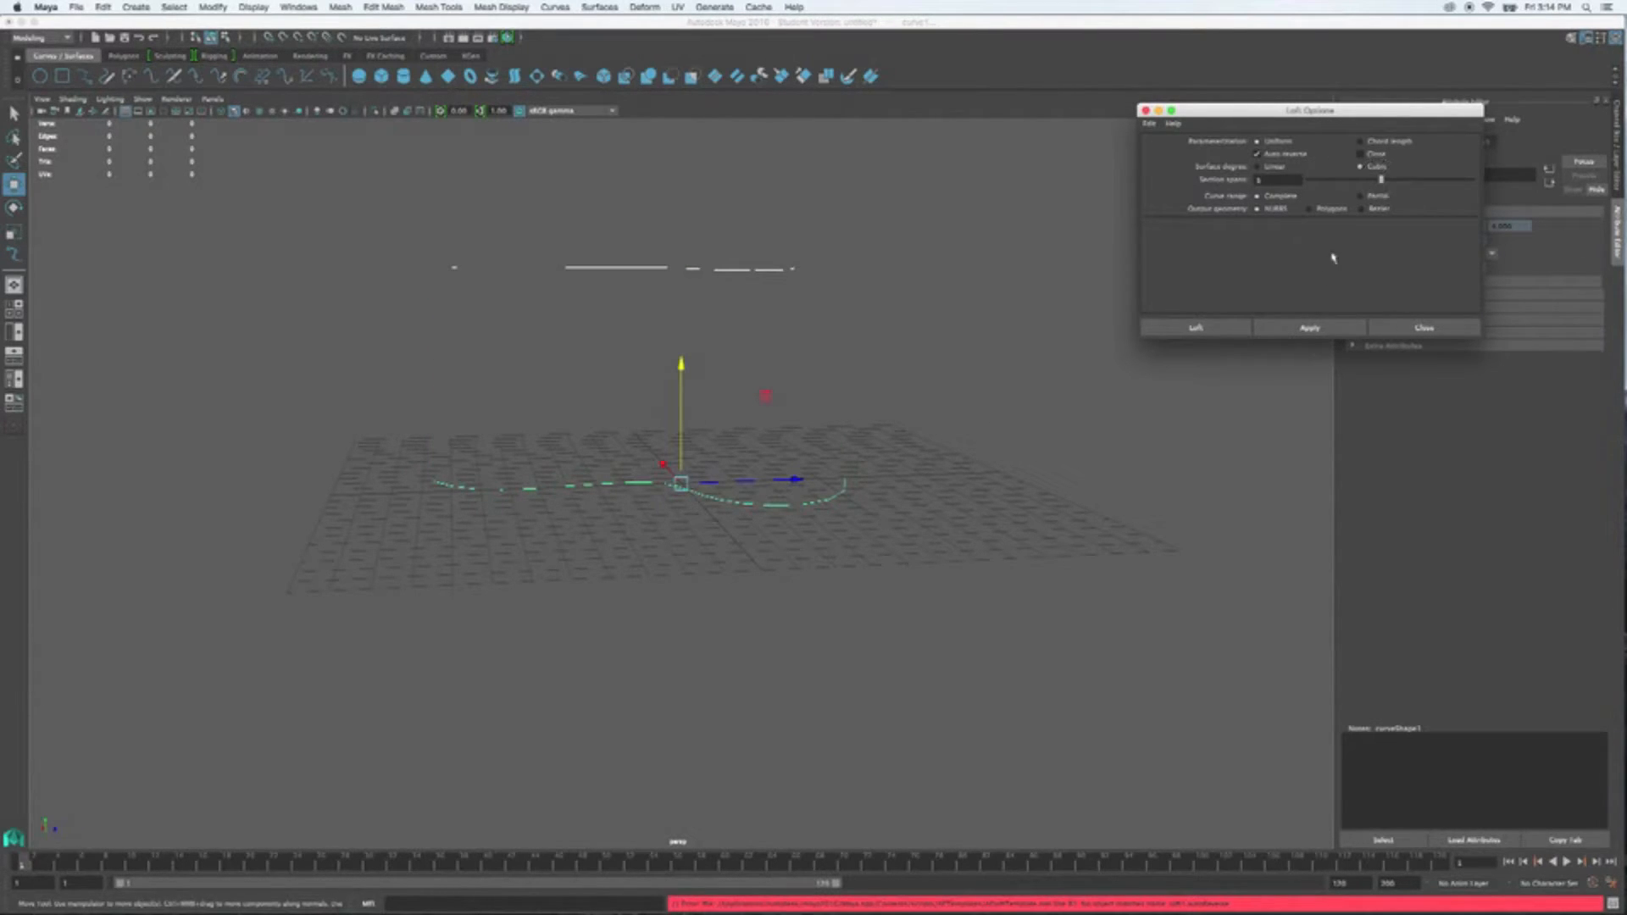
left_click(1306, 329)
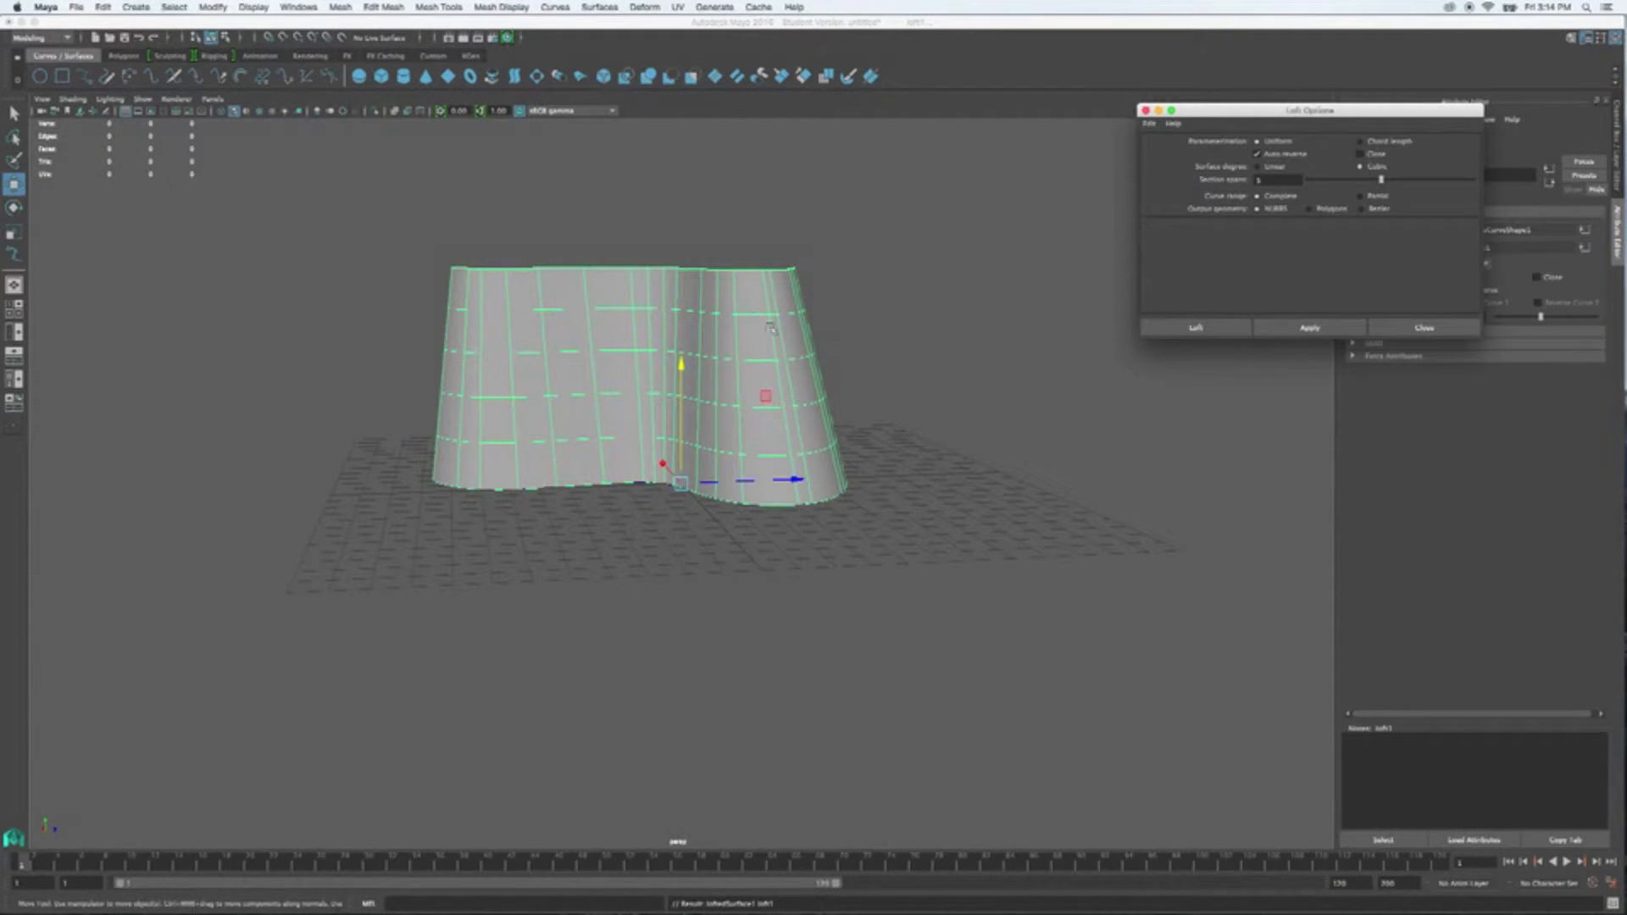
mouse_move(909, 381)
left_mouse_down("alt")
mouse_move(771, 365)
mouse_move(937, 353)
mouse_move(937, 378)
mouse_move(657, 454)
mouse_move(662, 428)
mouse_move(846, 395)
mouse_move(563, 410)
mouse_move(588, 415)
left_mouse_up("alt")
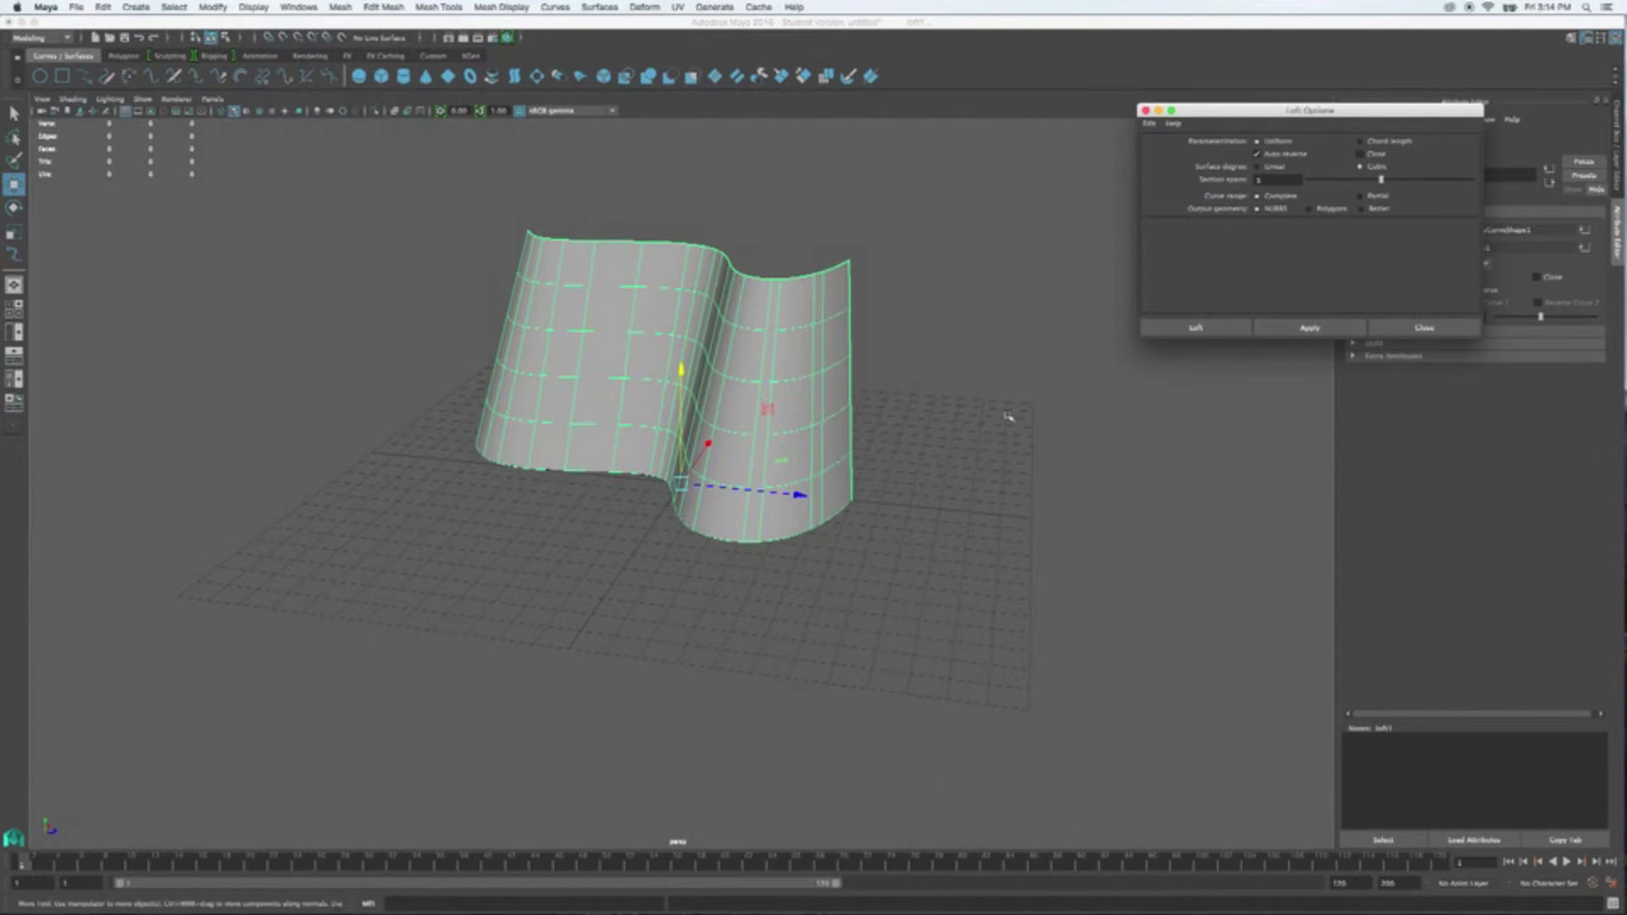
- Move the lofted surface along the negative X axis, clear of its source curves and the grid
scroll(958, 457, "down", 2)
mouse_move(959, 457)
left_mouse_down("alt")
mouse_move(1006, 432)
mouse_move(915, 415)
left_mouse_up("alt")
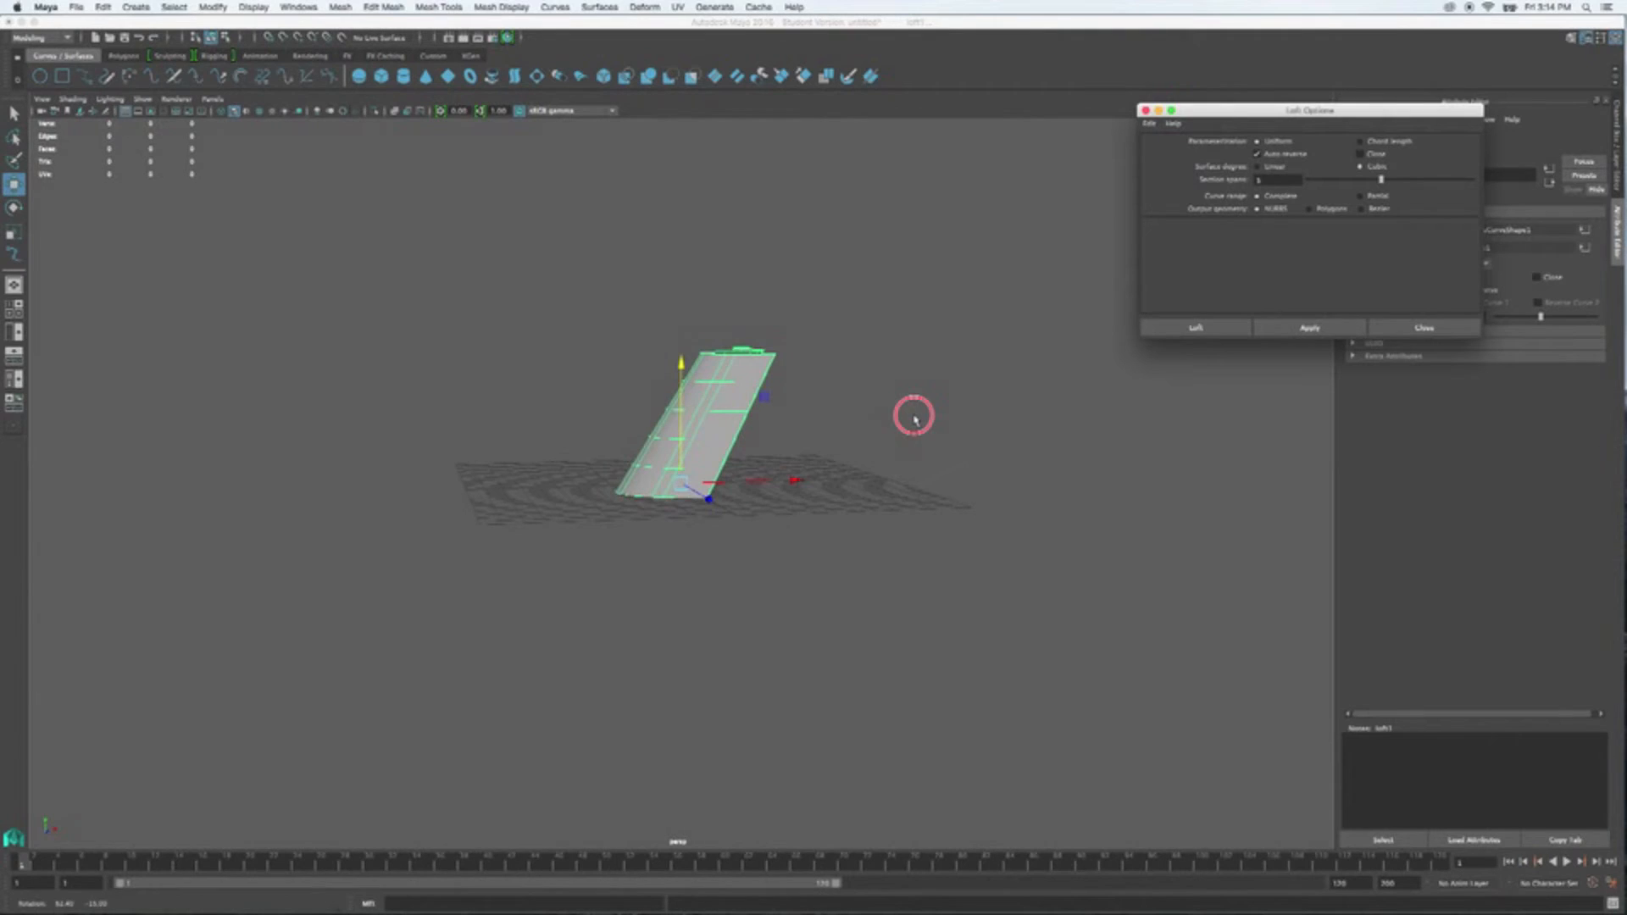
left_click_drag(795, 481, 439, 492)
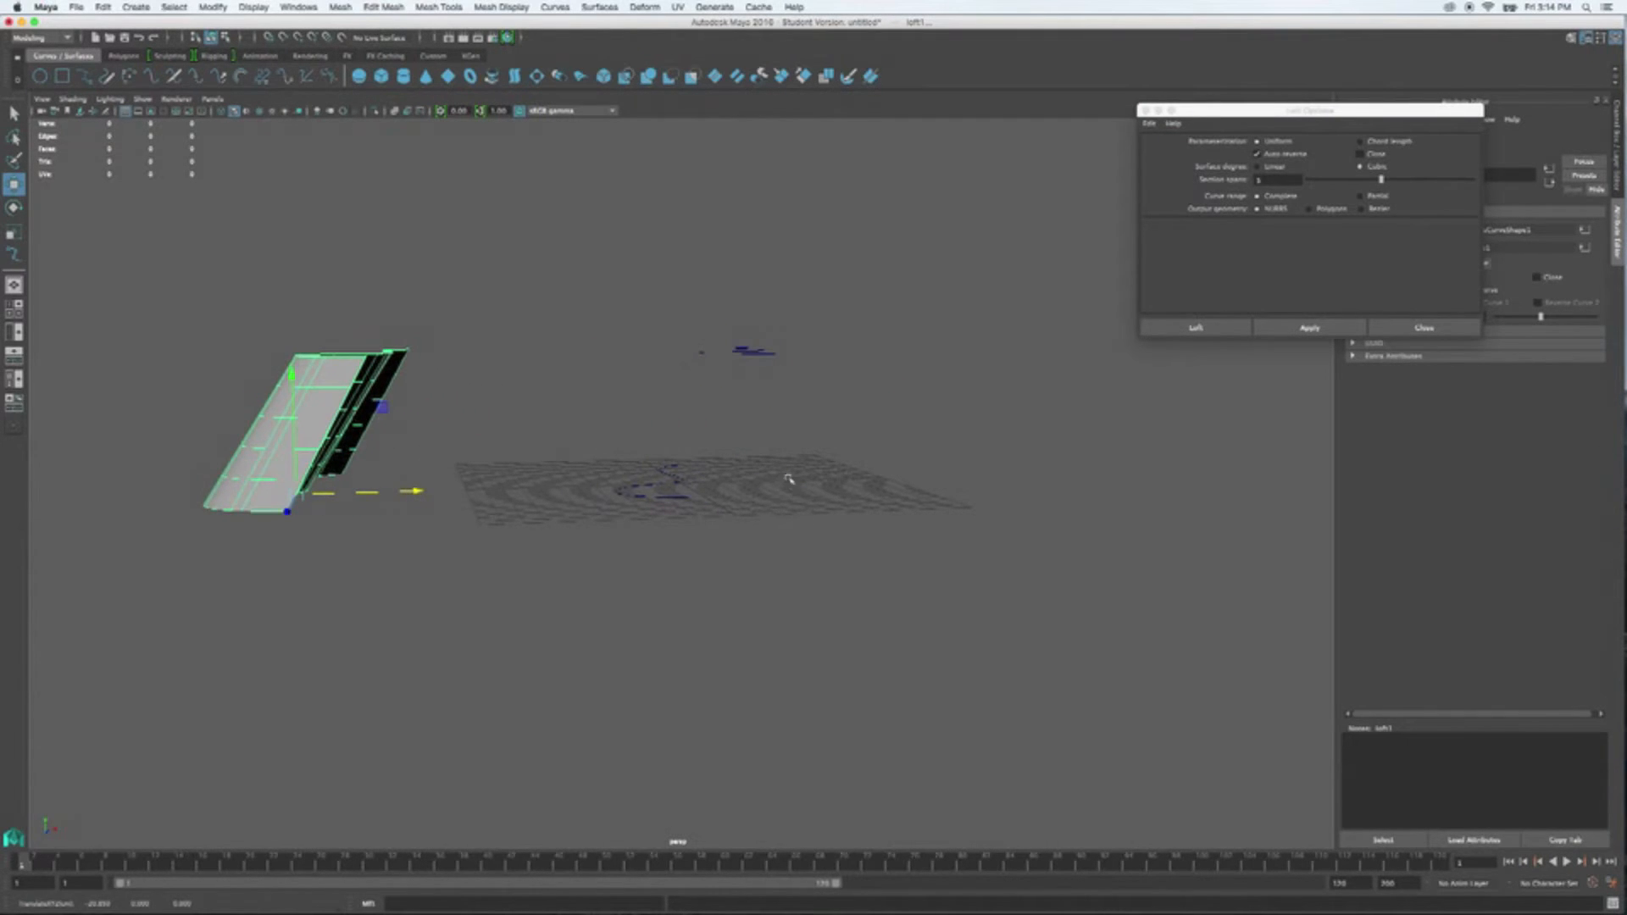
key("z")
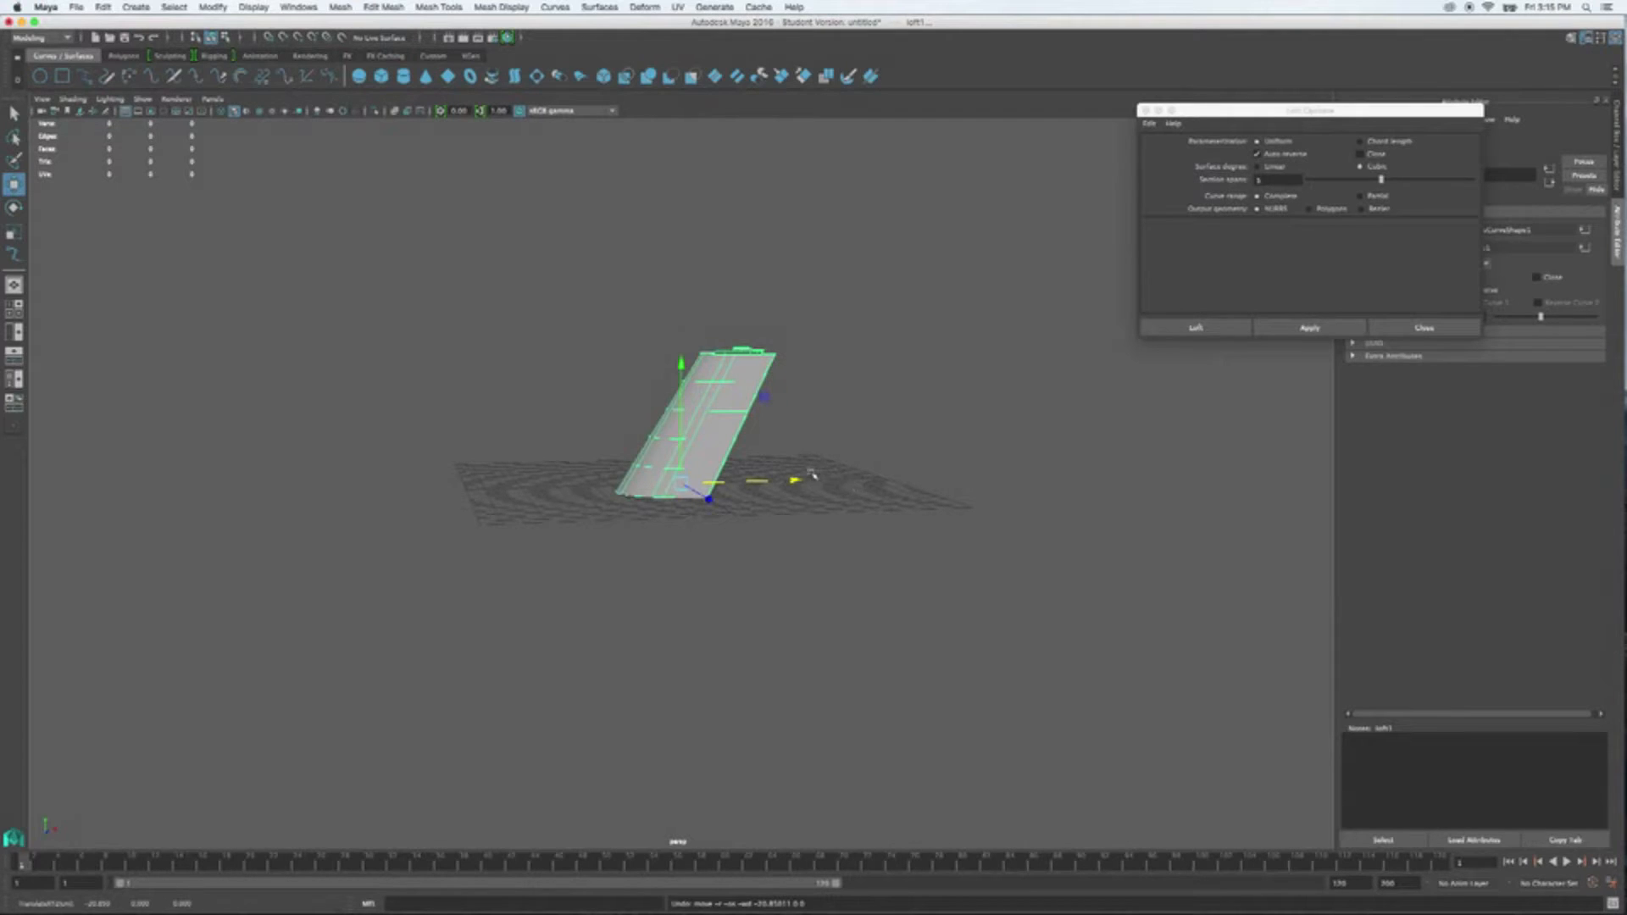
key("shift+z")
- Select both source curves and shift them along the X axis to test the loft's construction history
left_click_drag(804, 488, 597, 343)
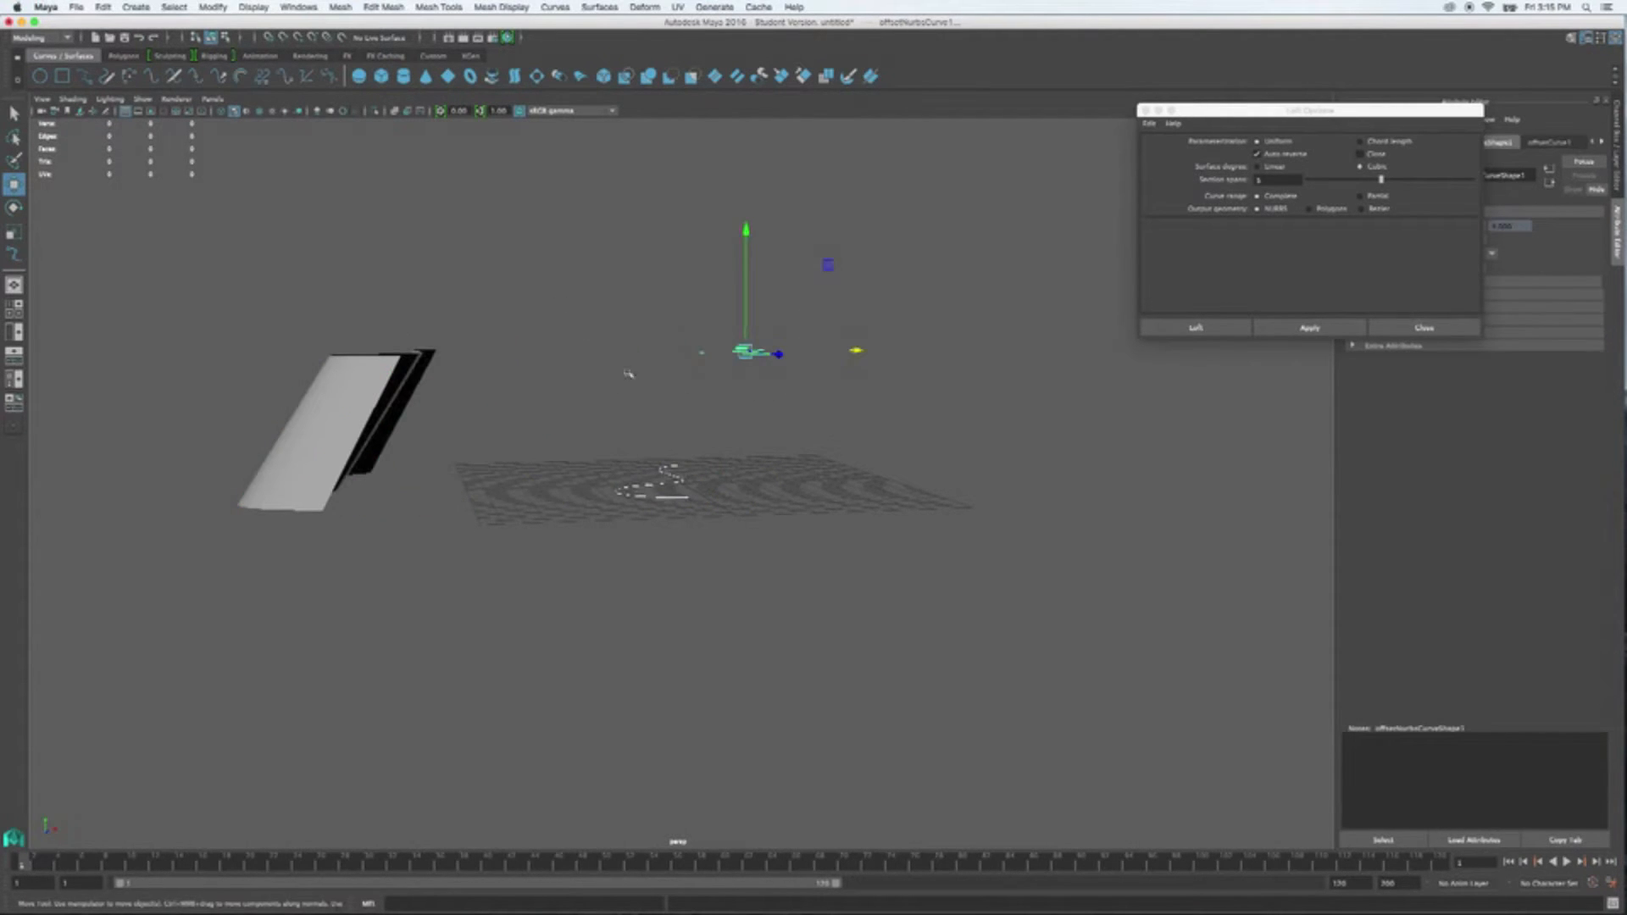
mouse_move(859, 354)
left_mouse_down()
mouse_move(966, 351)
mouse_move(719, 360)
mouse_move(932, 360)
mouse_move(791, 365)
mouse_move(882, 370)
mouse_move(867, 373)
left_mouse_up()
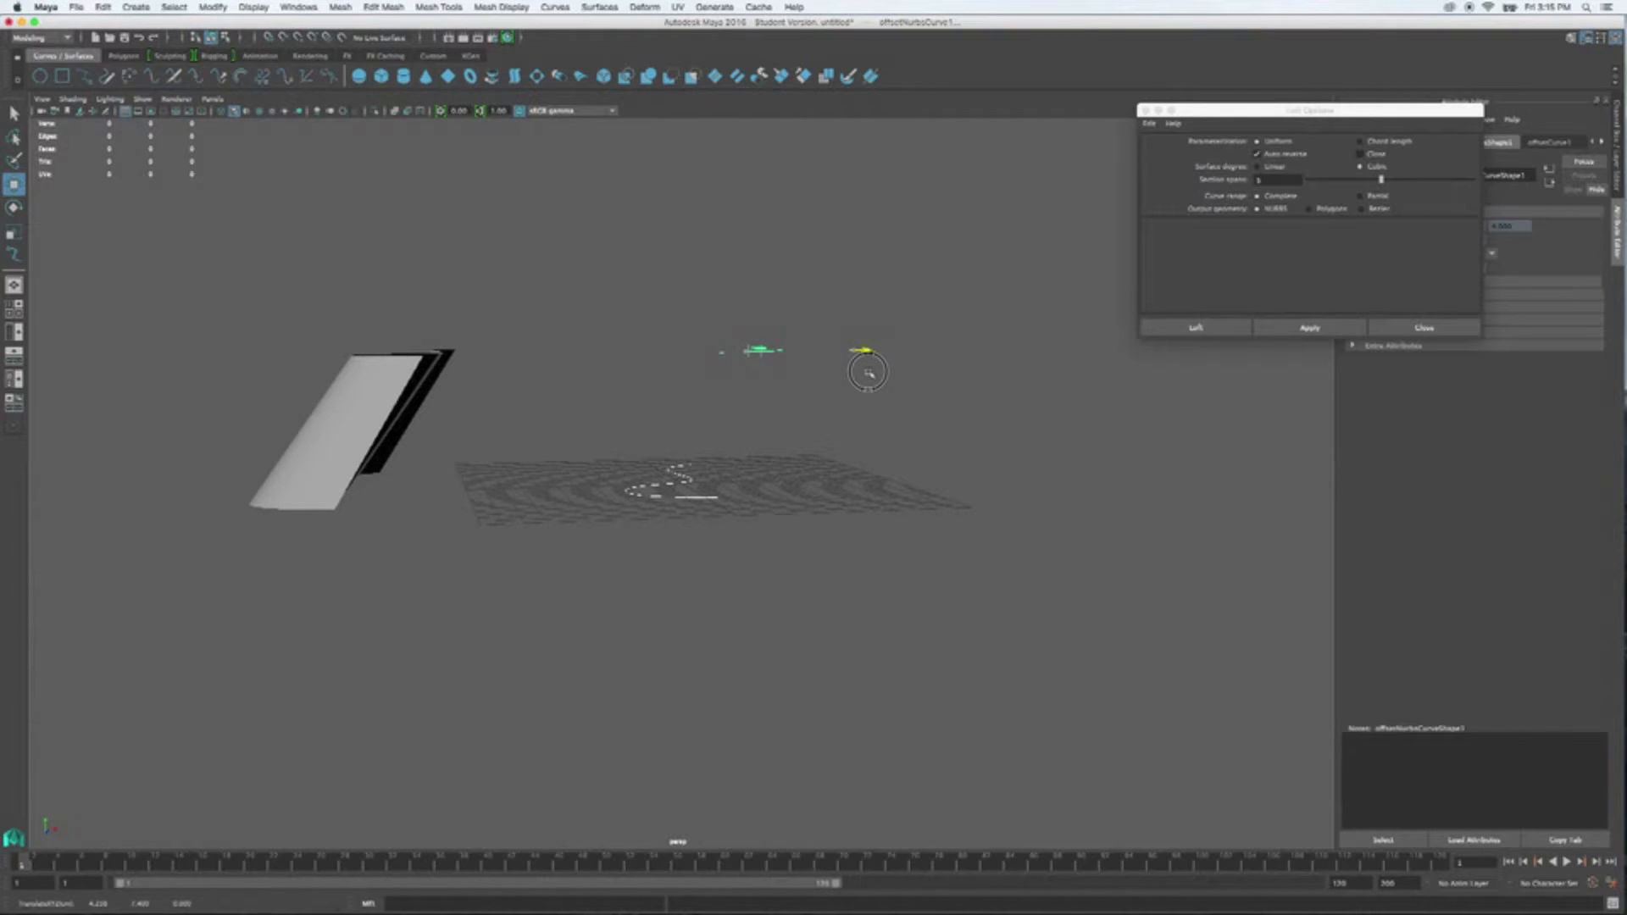
left_click_drag(868, 373, 869, 373)
left_click_drag(720, 592, 788, 593, "alt")
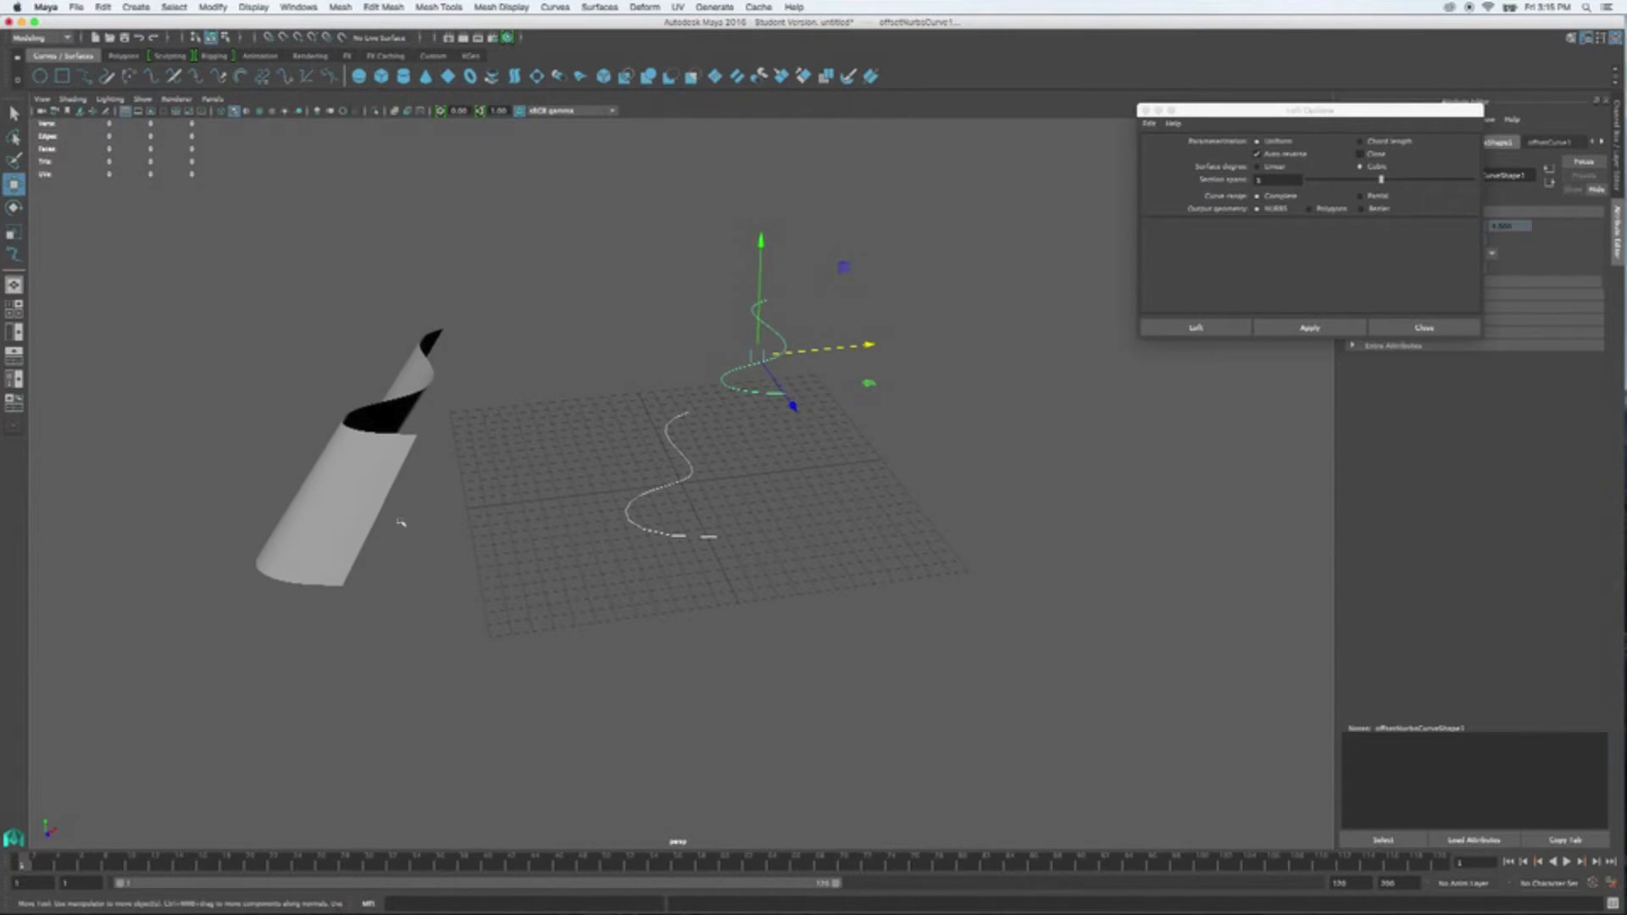
left_click_drag(632, 628, 669, 599, "alt")
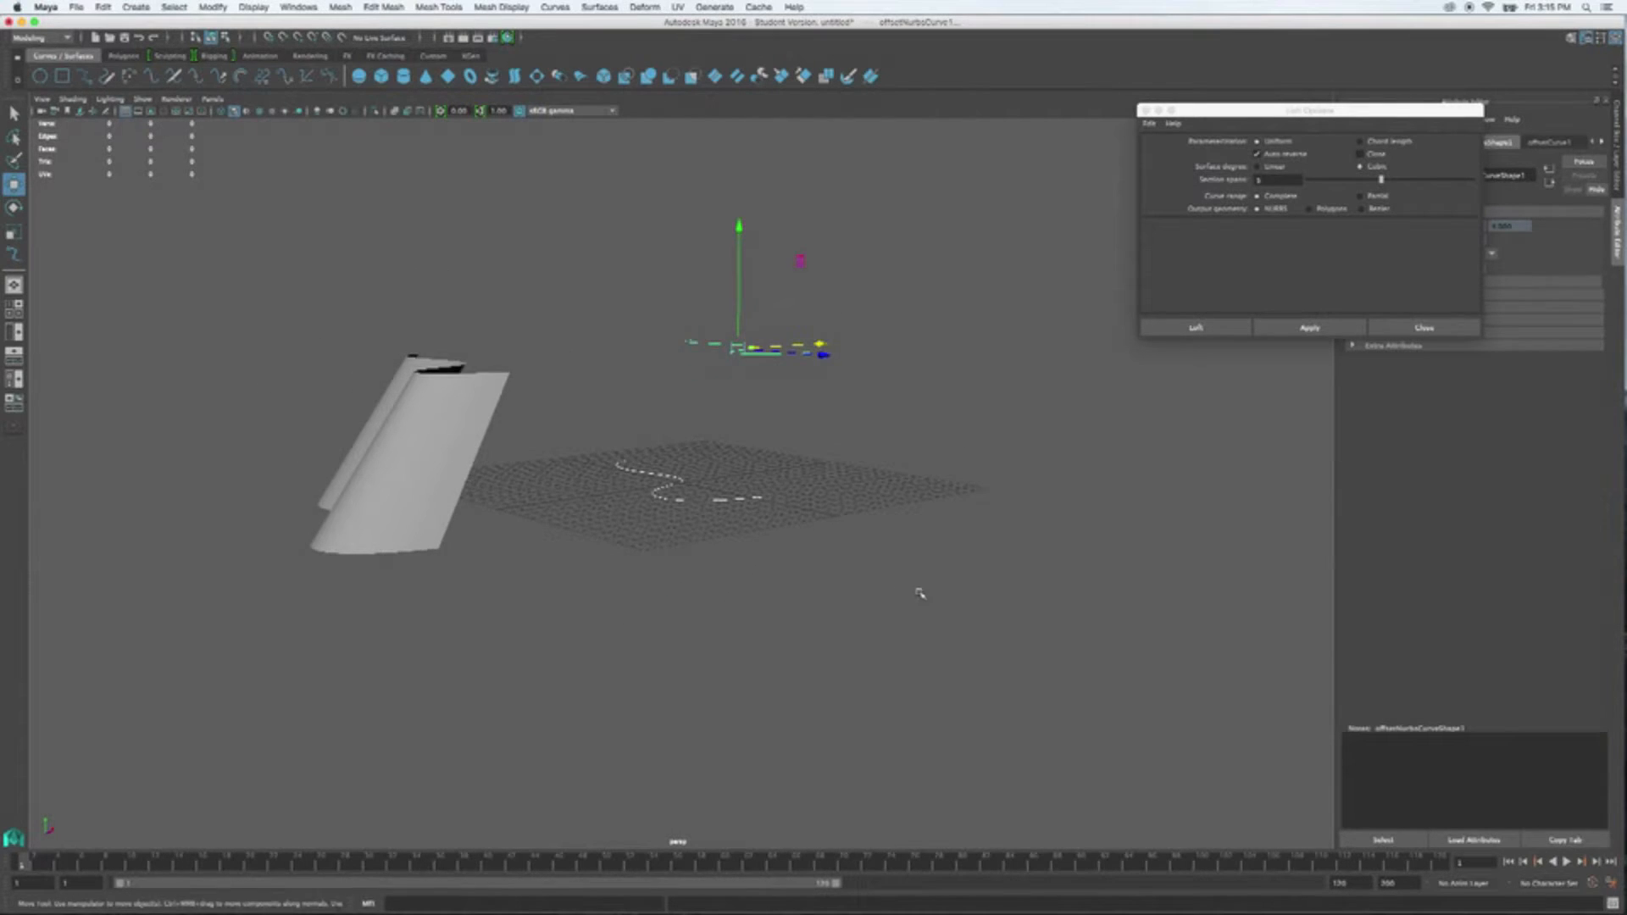
left_click_drag(806, 404, 918, 440, "alt")
left_click(870, 347)
mouse_move(870, 347)
left_mouse_down()
mouse_move(899, 344)
mouse_move(826, 353)
mouse_move(898, 344)
left_mouse_up()
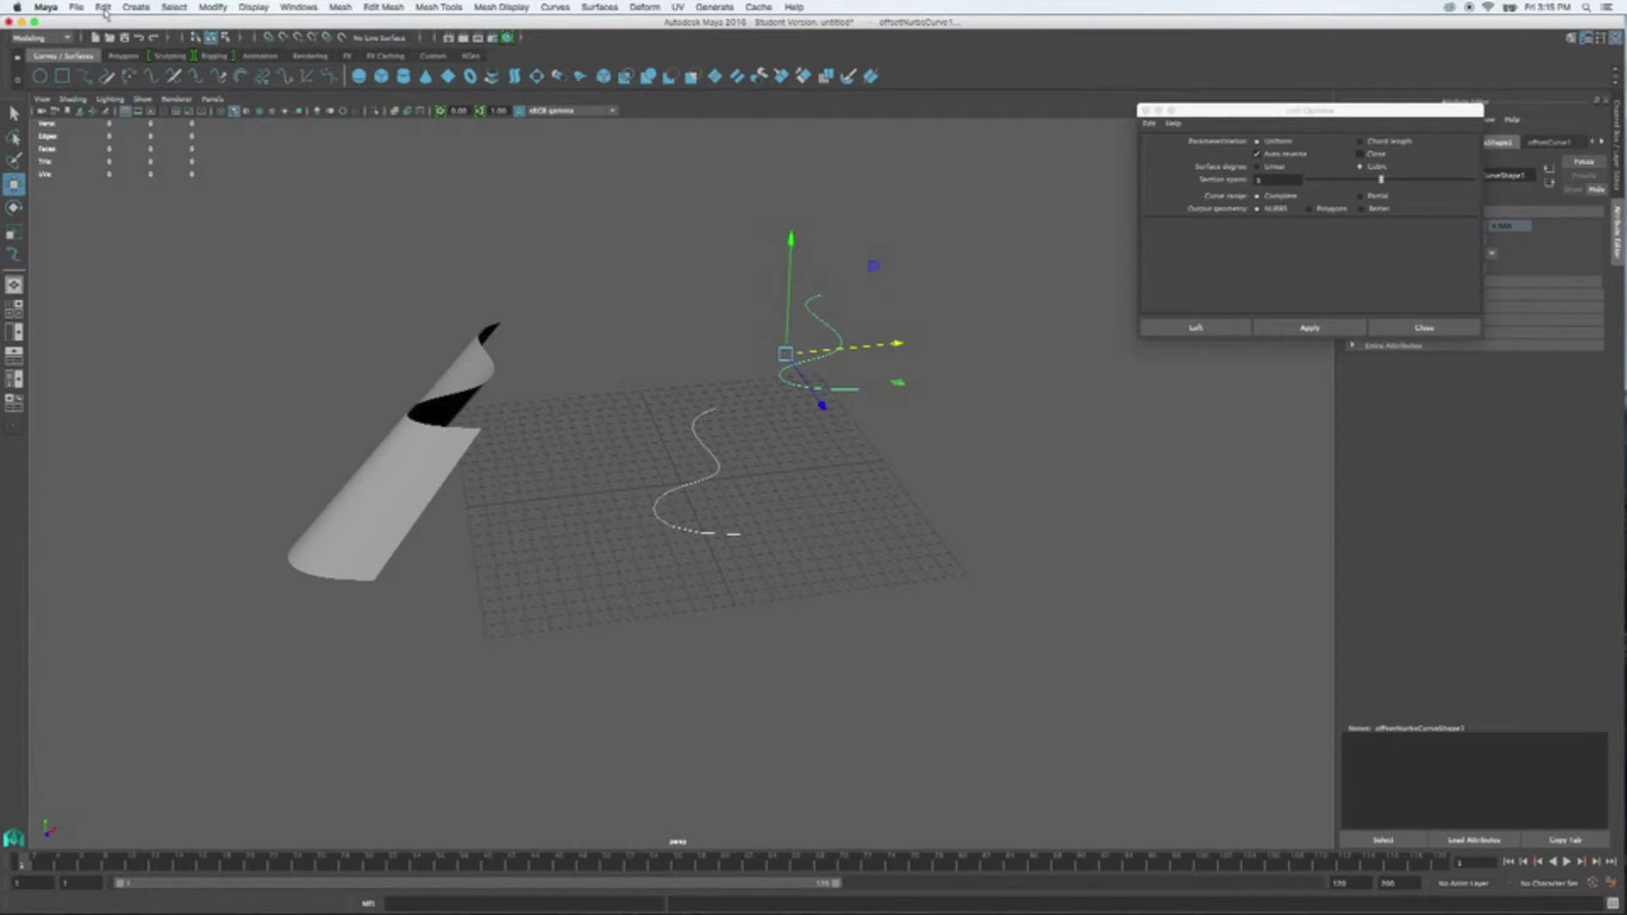
- Select the lofted surface and delete the construction history of all objects in the scene
left_click_drag(1003, 648, 240, 267)
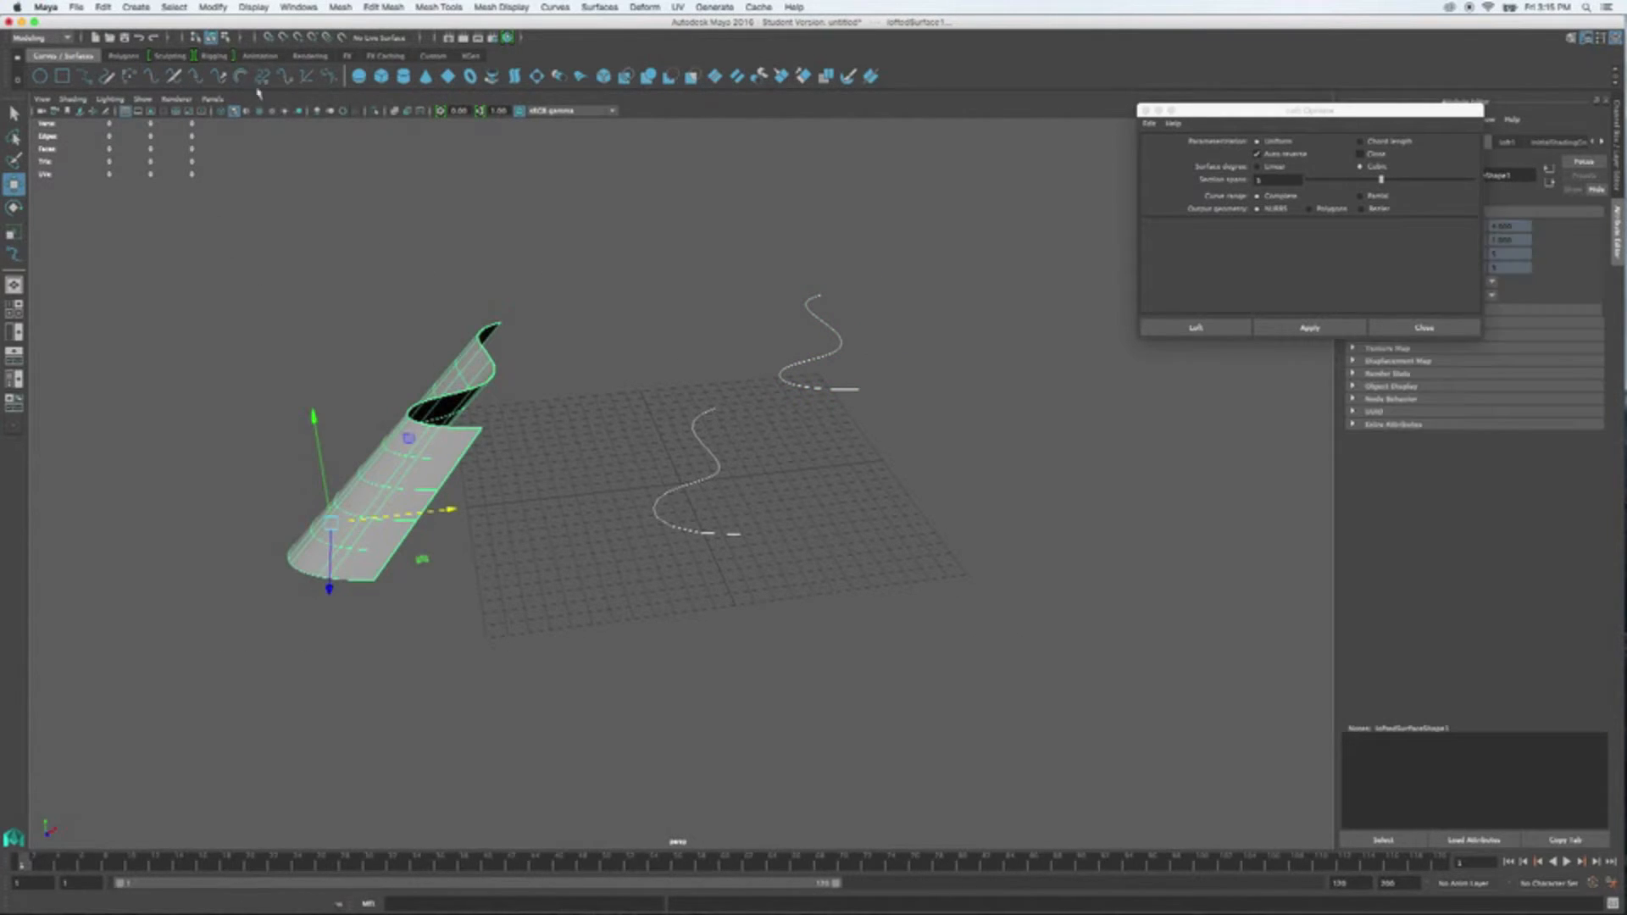
left_click(103, 7)
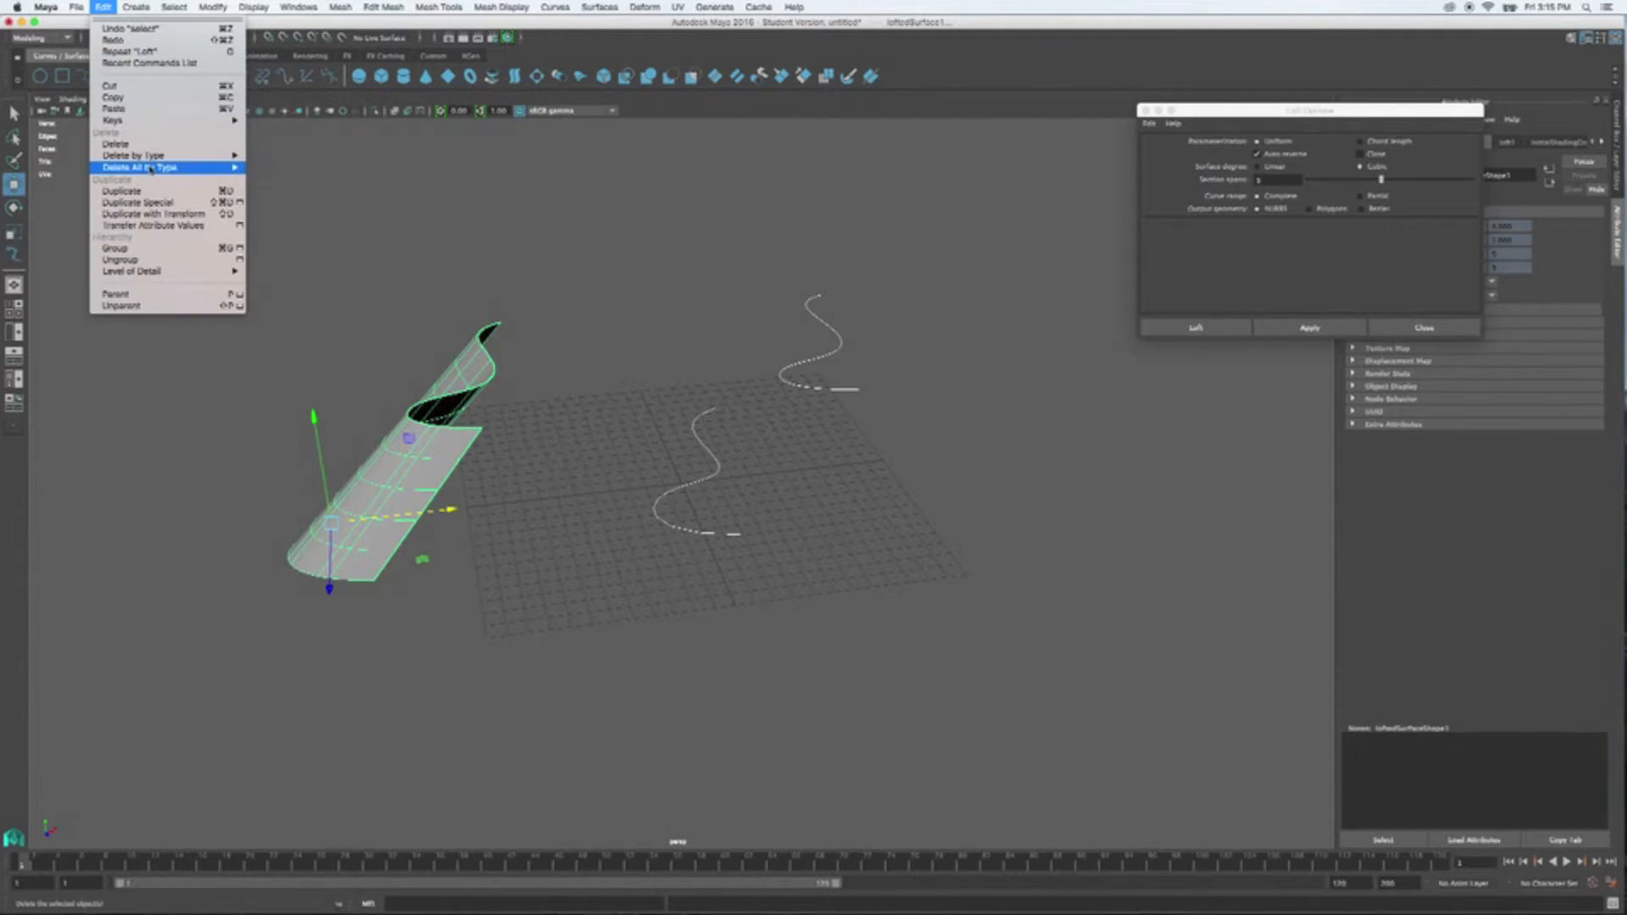
mouse_move(195, 167)
left_click(283, 174)
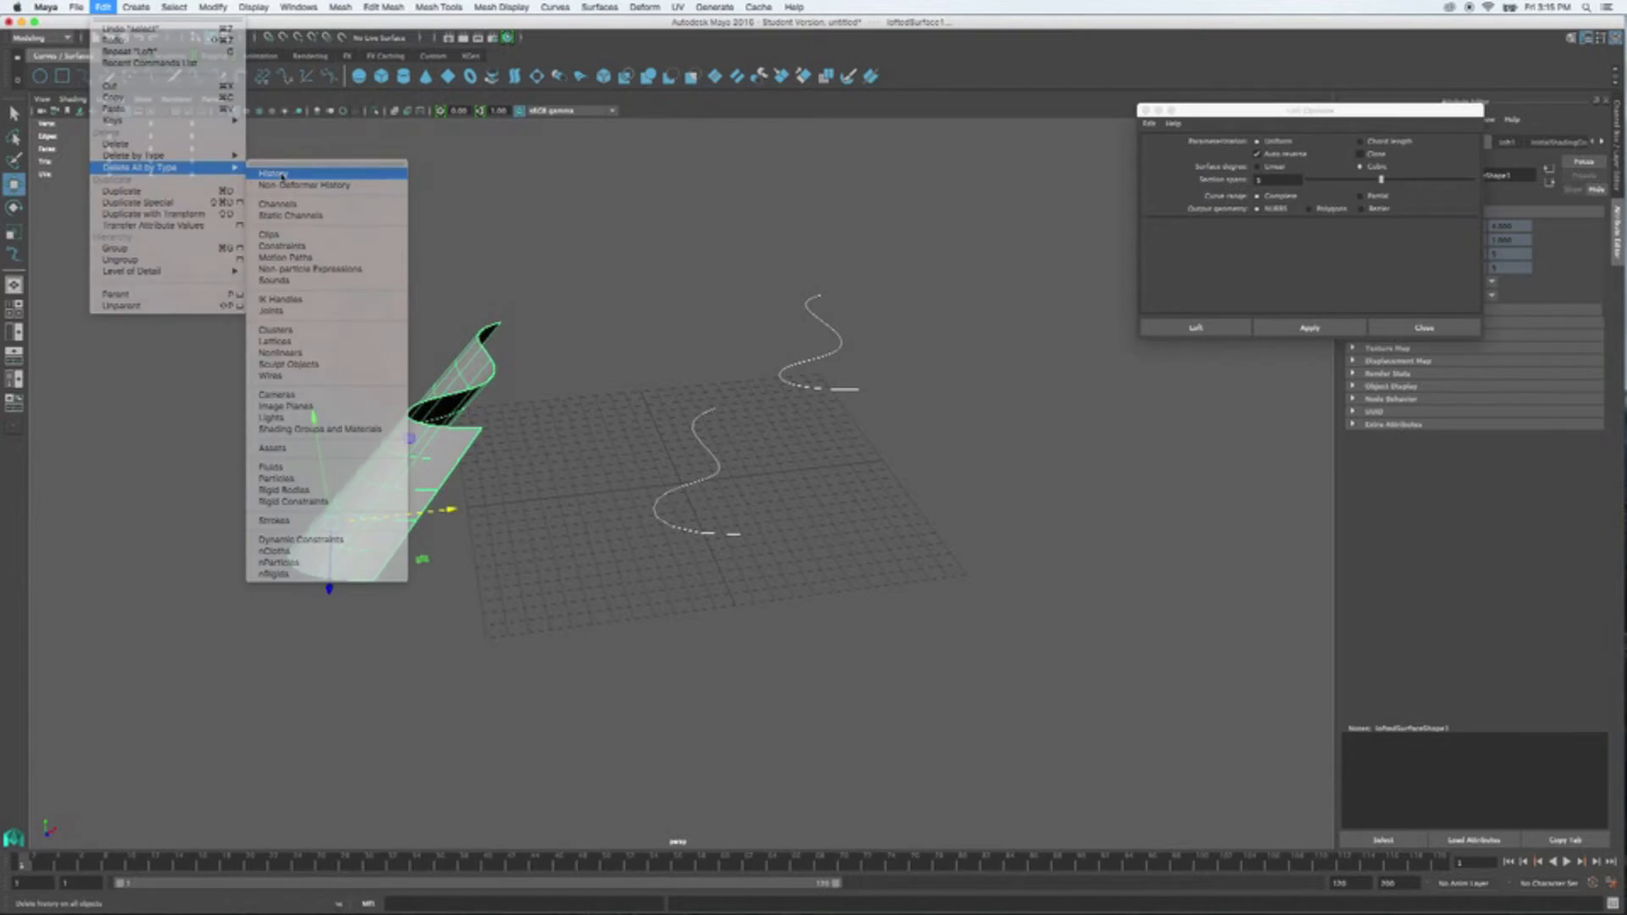
- Move the lofted surface further along negative X, and both curves together along positive X, to check that they are unlinked
left_click(435, 500)
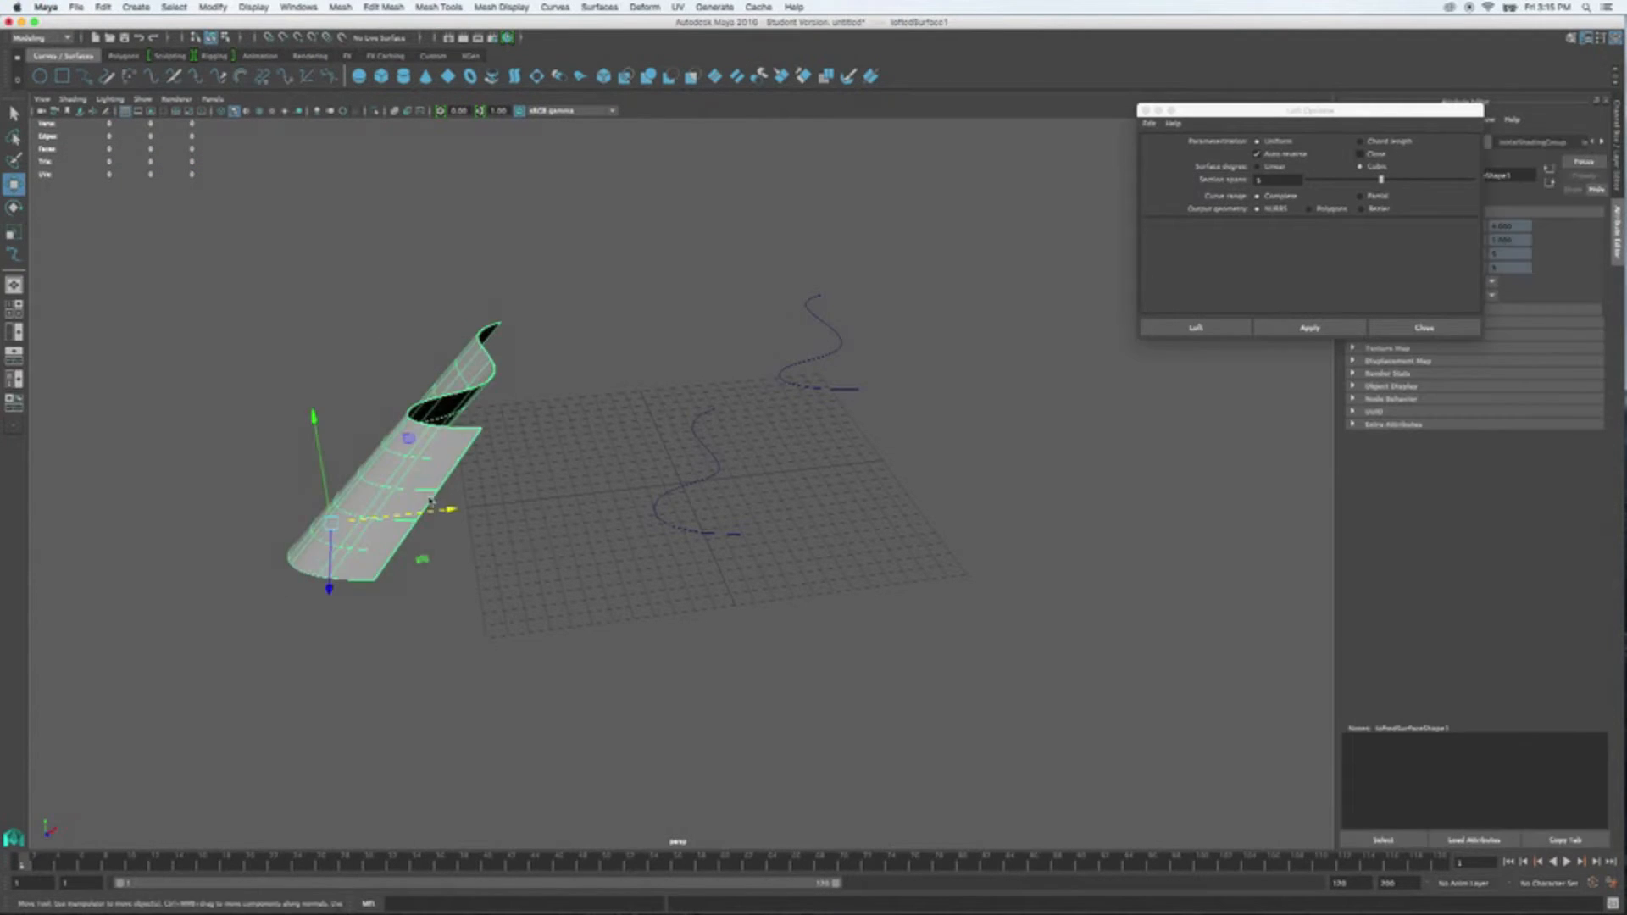
left_click_drag(447, 511, 304, 504)
left_click_drag(966, 580, 571, 266)
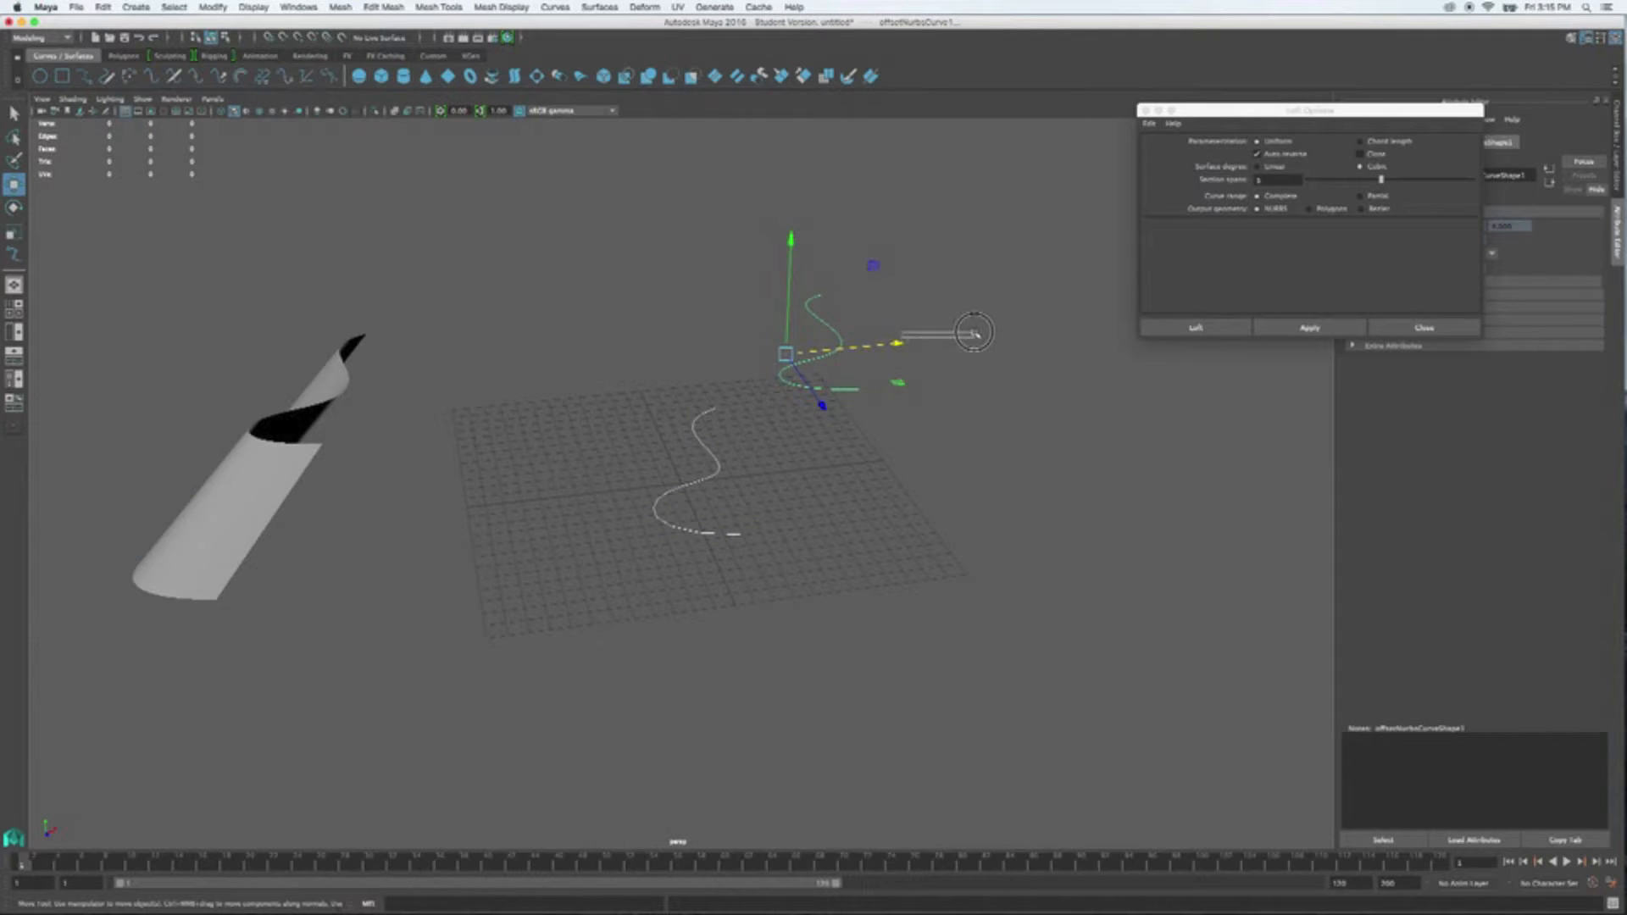
left_click(873, 352)
left_click_drag(941, 642, 649, 351)
left_click_drag(891, 344, 969, 390)
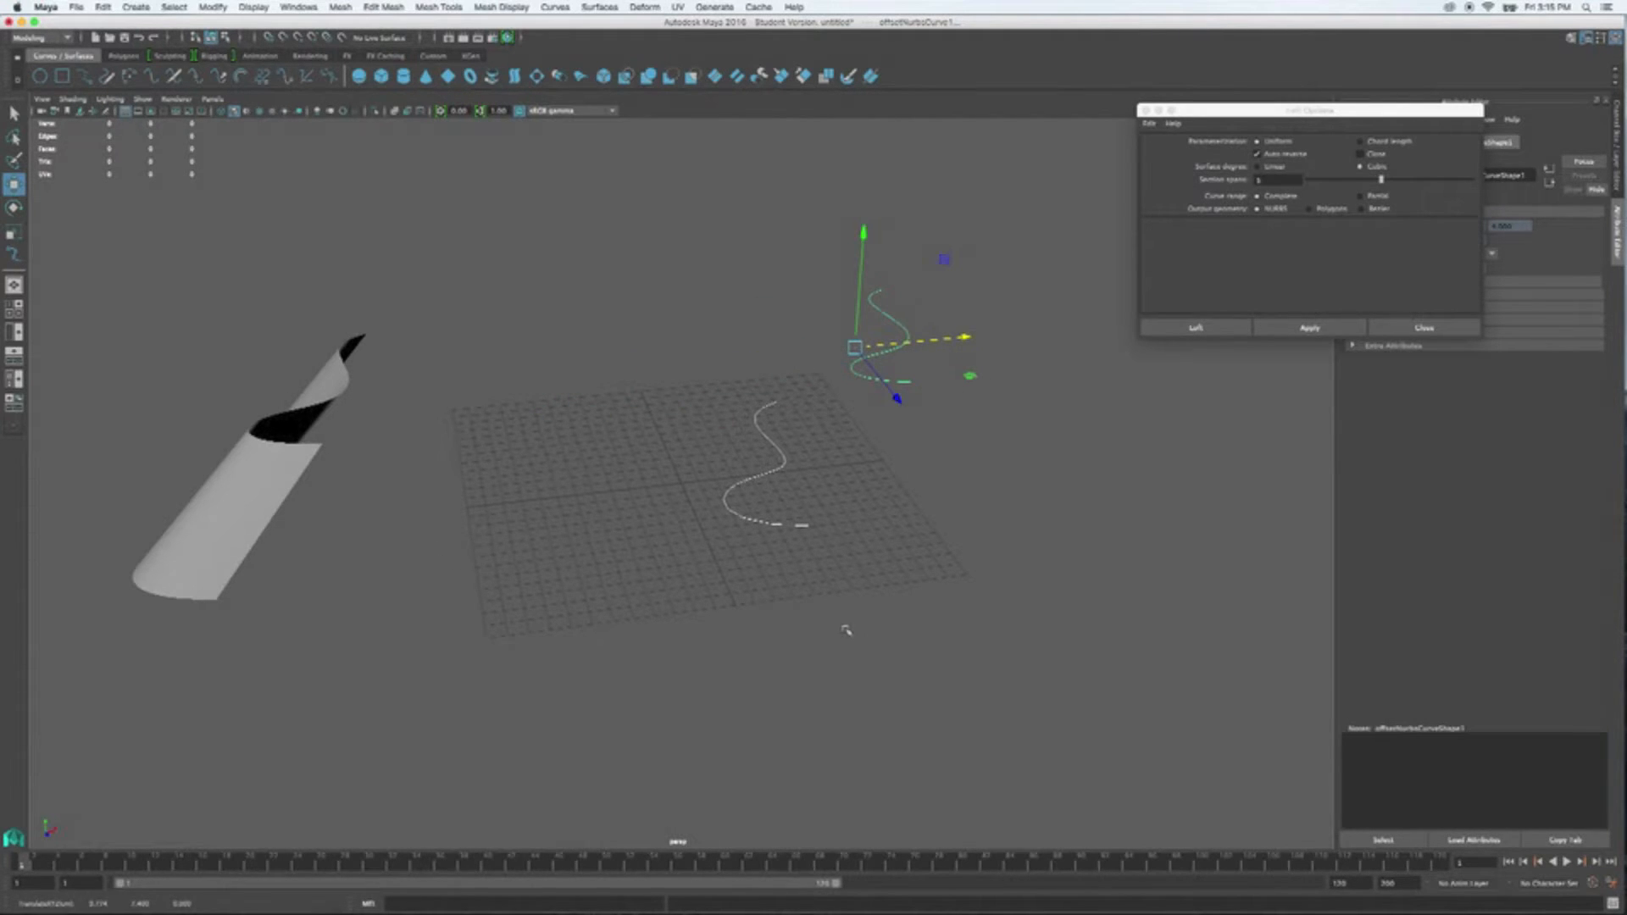
left_click_drag(872, 624, 846, 593, "alt")
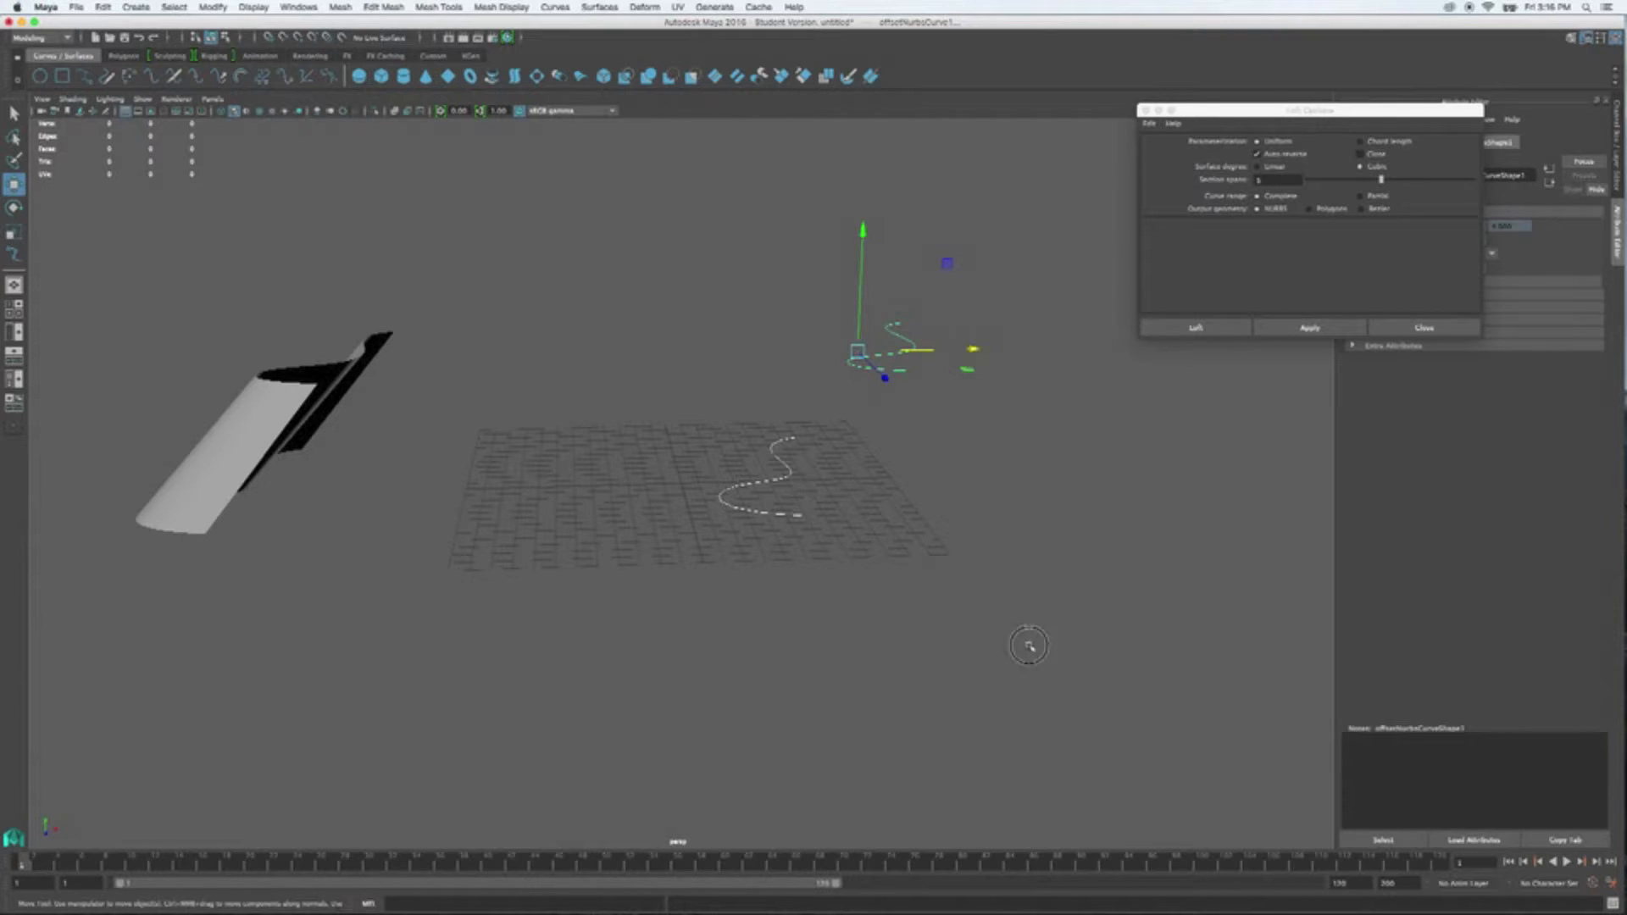
- Delete the two source curves, and switch to a maximized front view with the Loft options closed
left_click(630, 230)
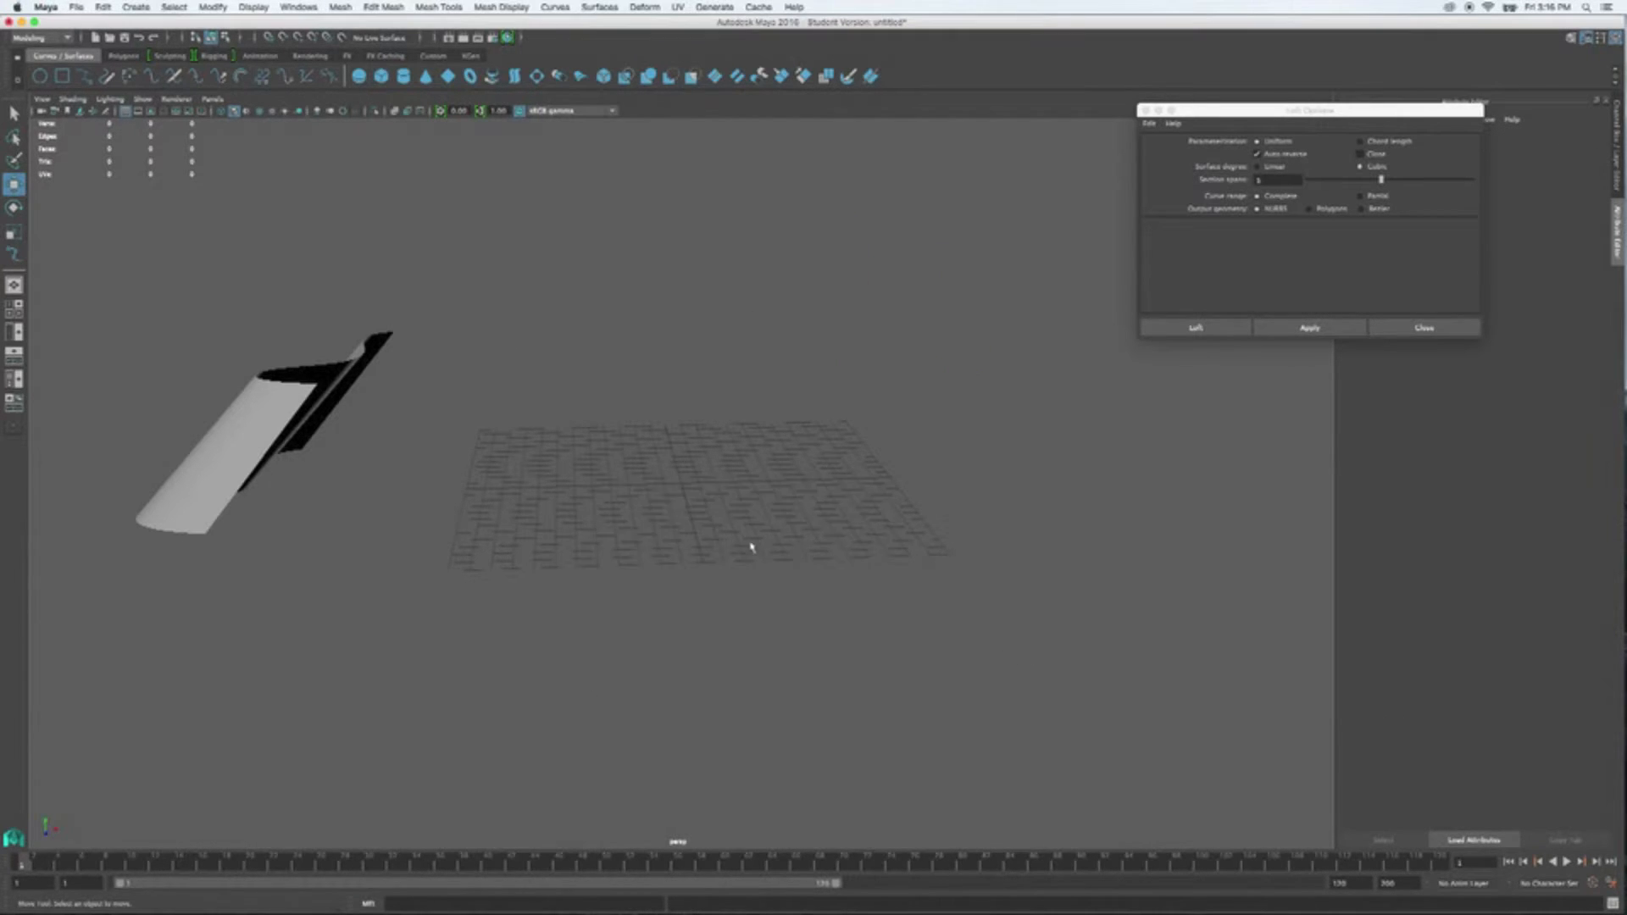
key("space")
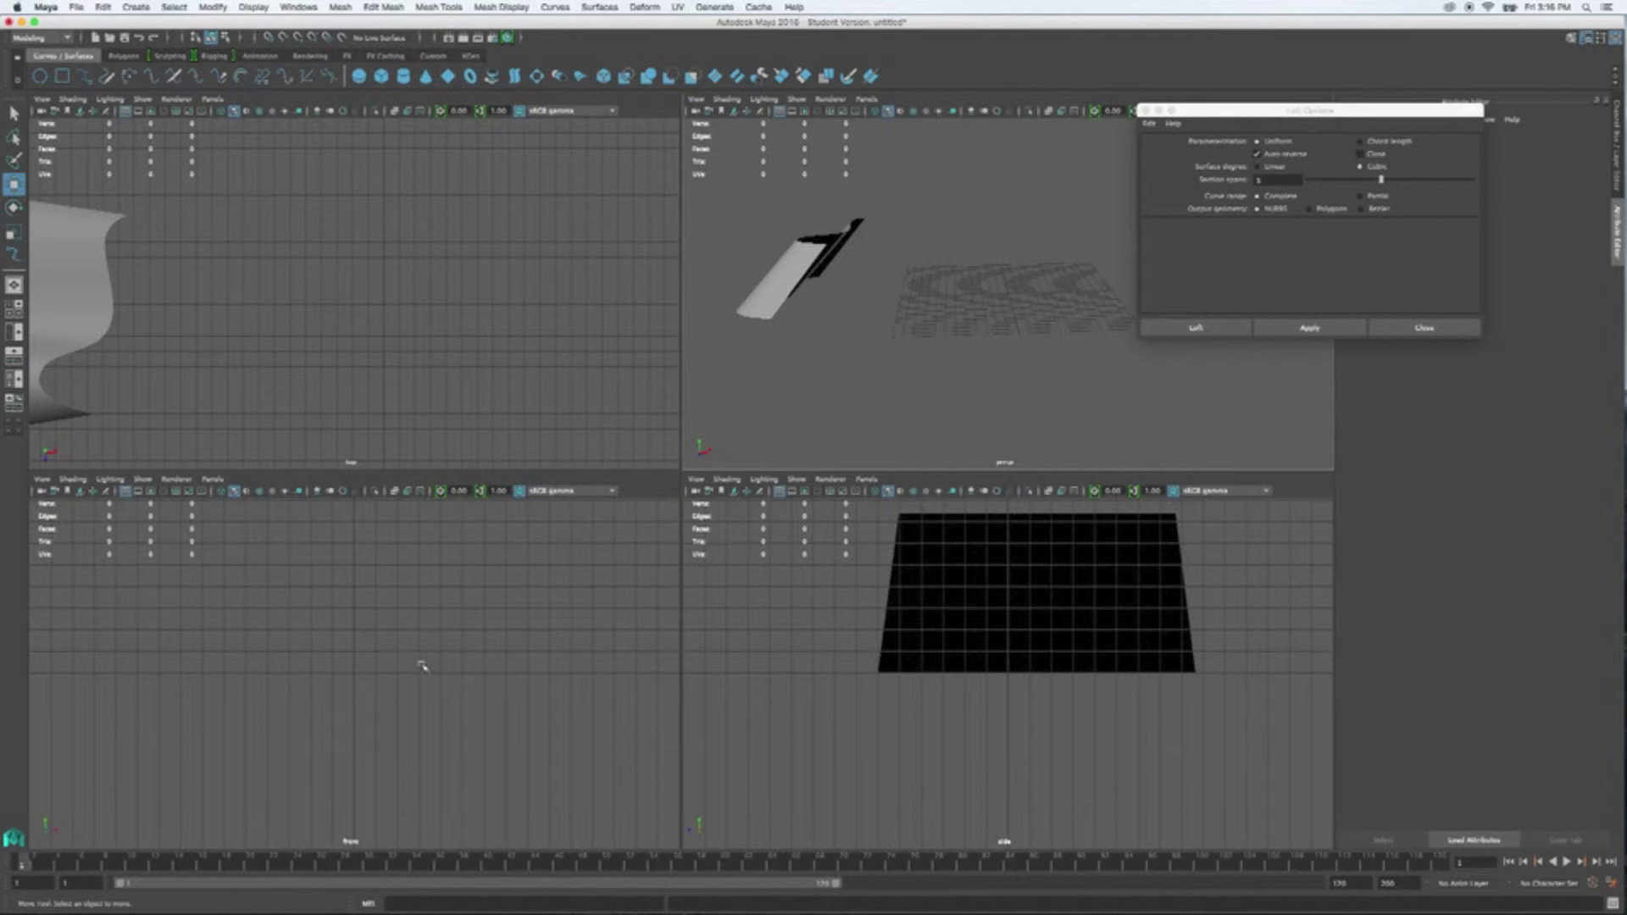
key("space")
middle_click_drag(710, 468, 734, 610, "alt")
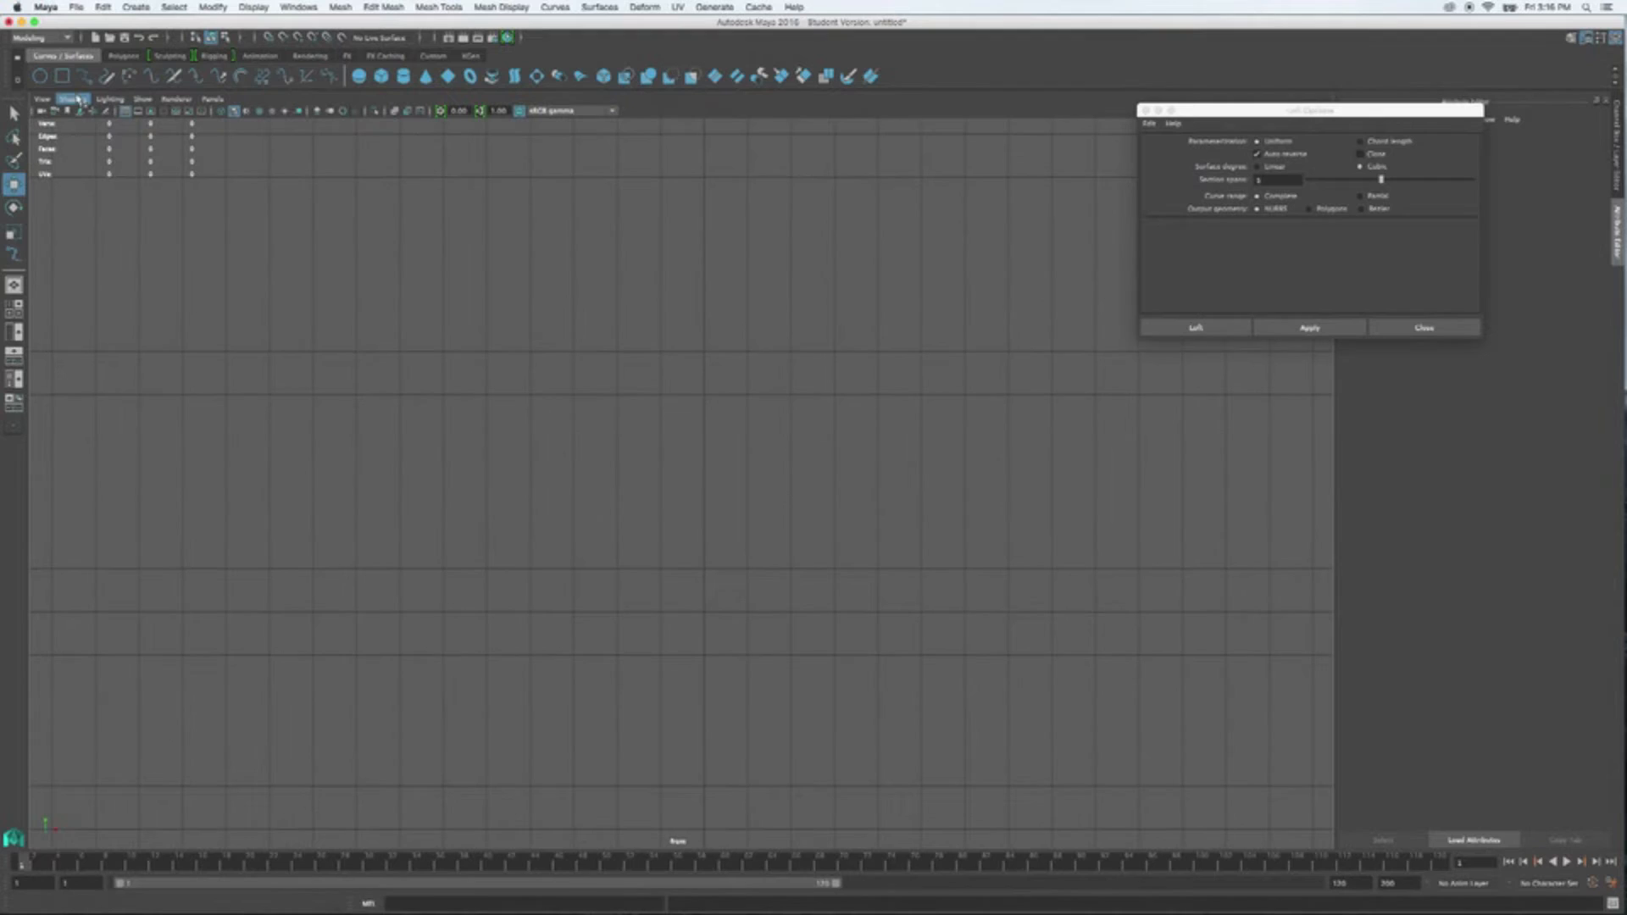
left_click(1146, 110)
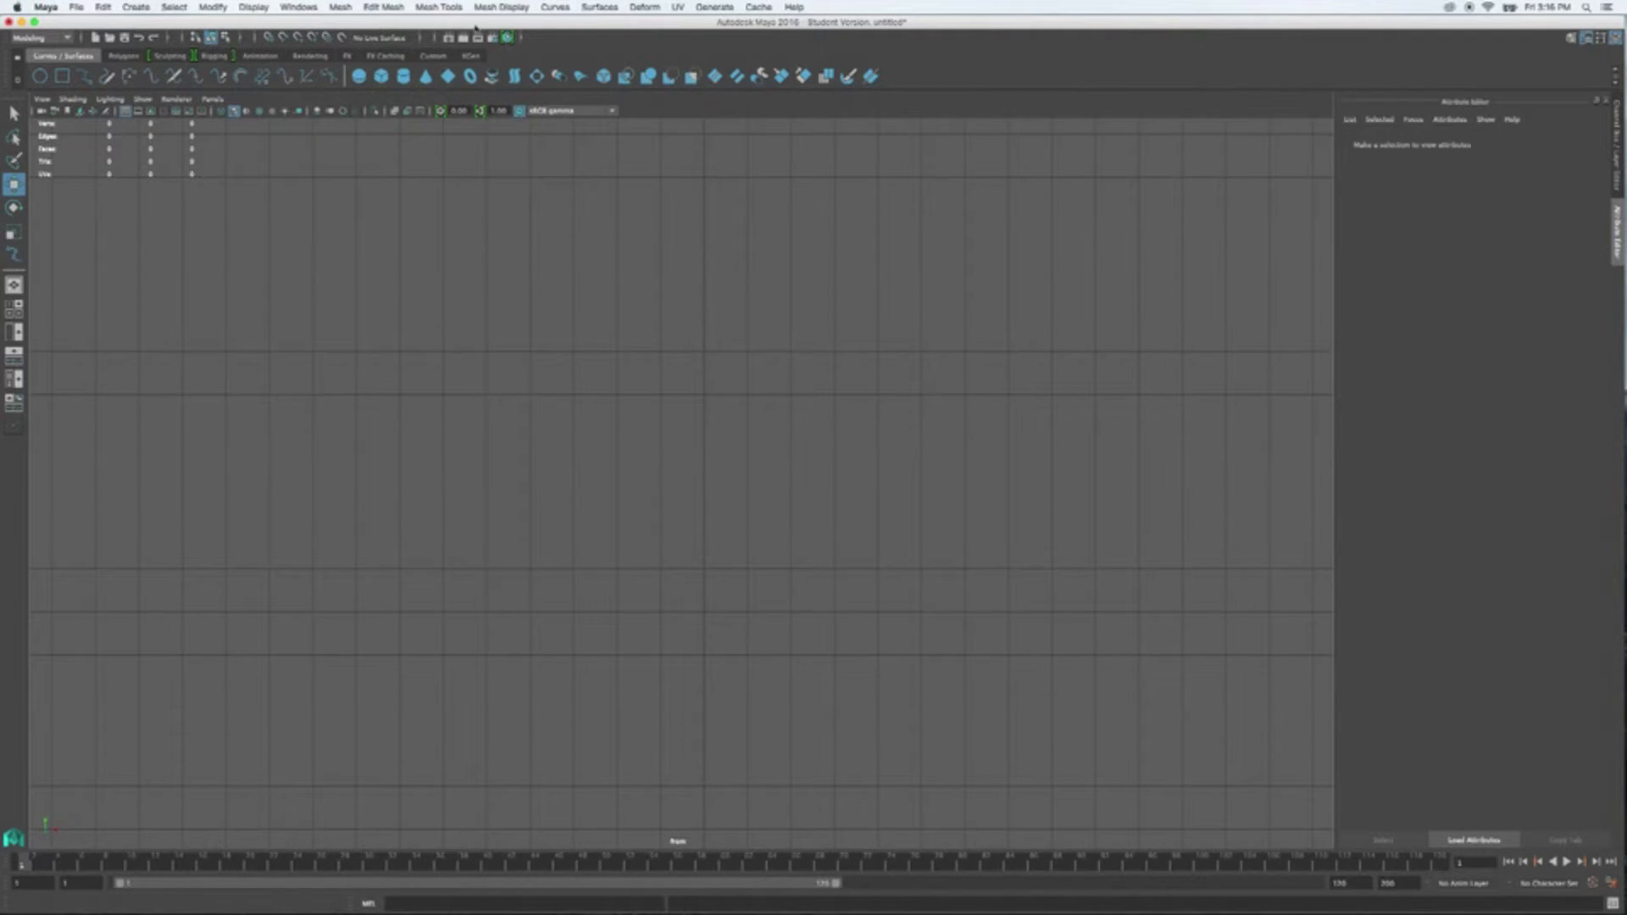
- Use the EP Curve tool to draw a vase's outer profile from the central axis through foot, belly and neck to the rim
left_click(87, 81)
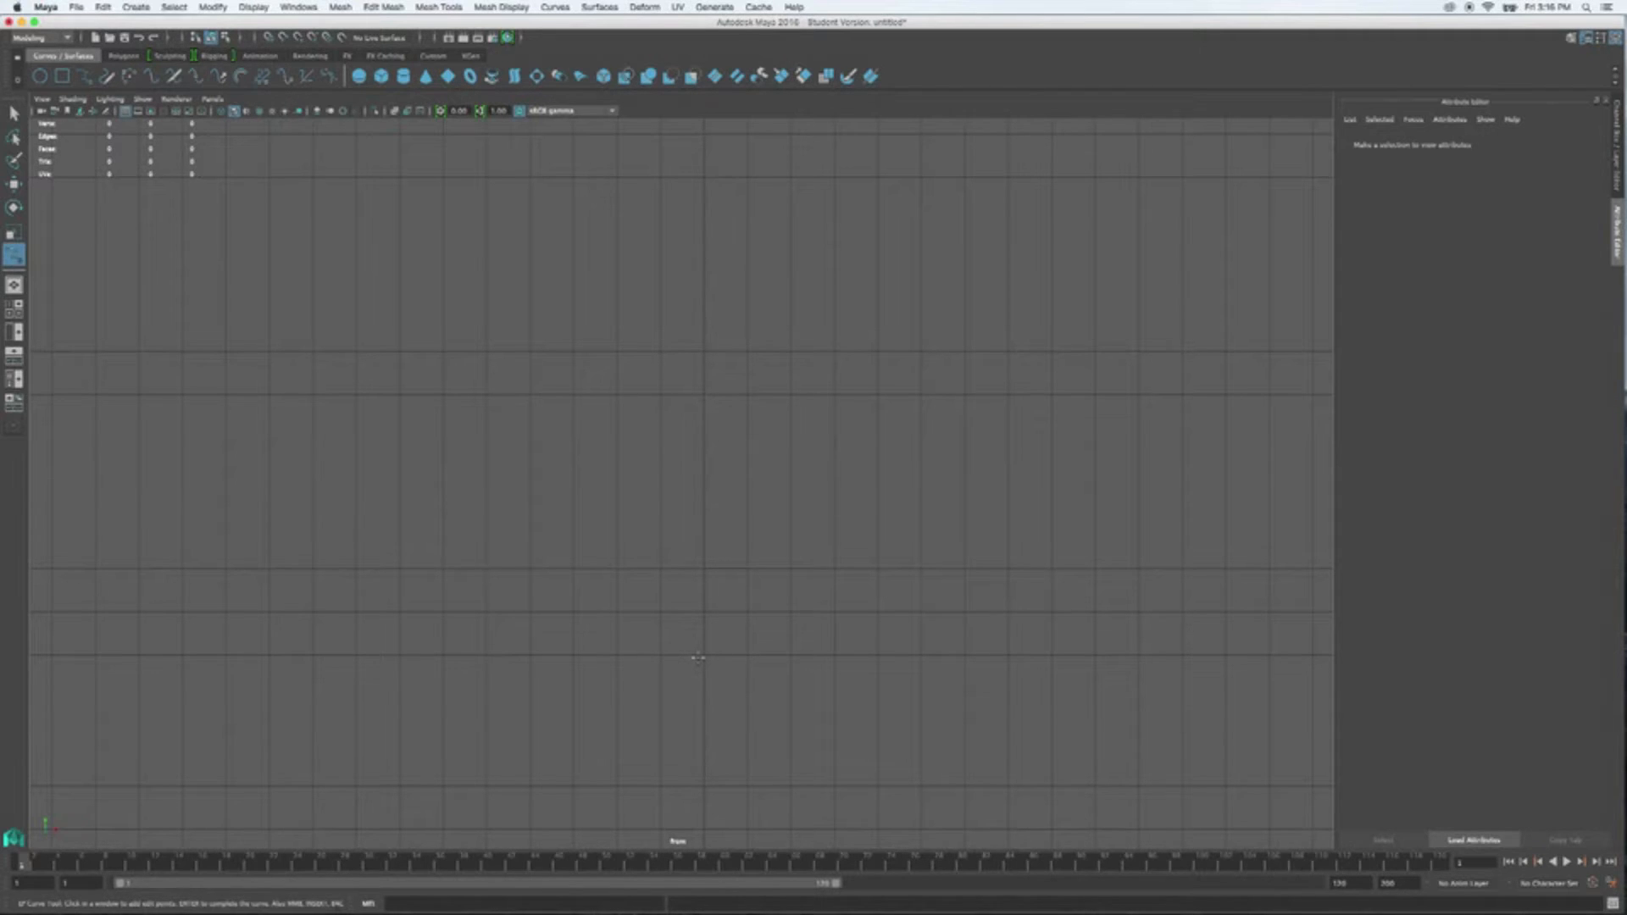
middle_click_drag(704, 607, 708, 650, "alt")
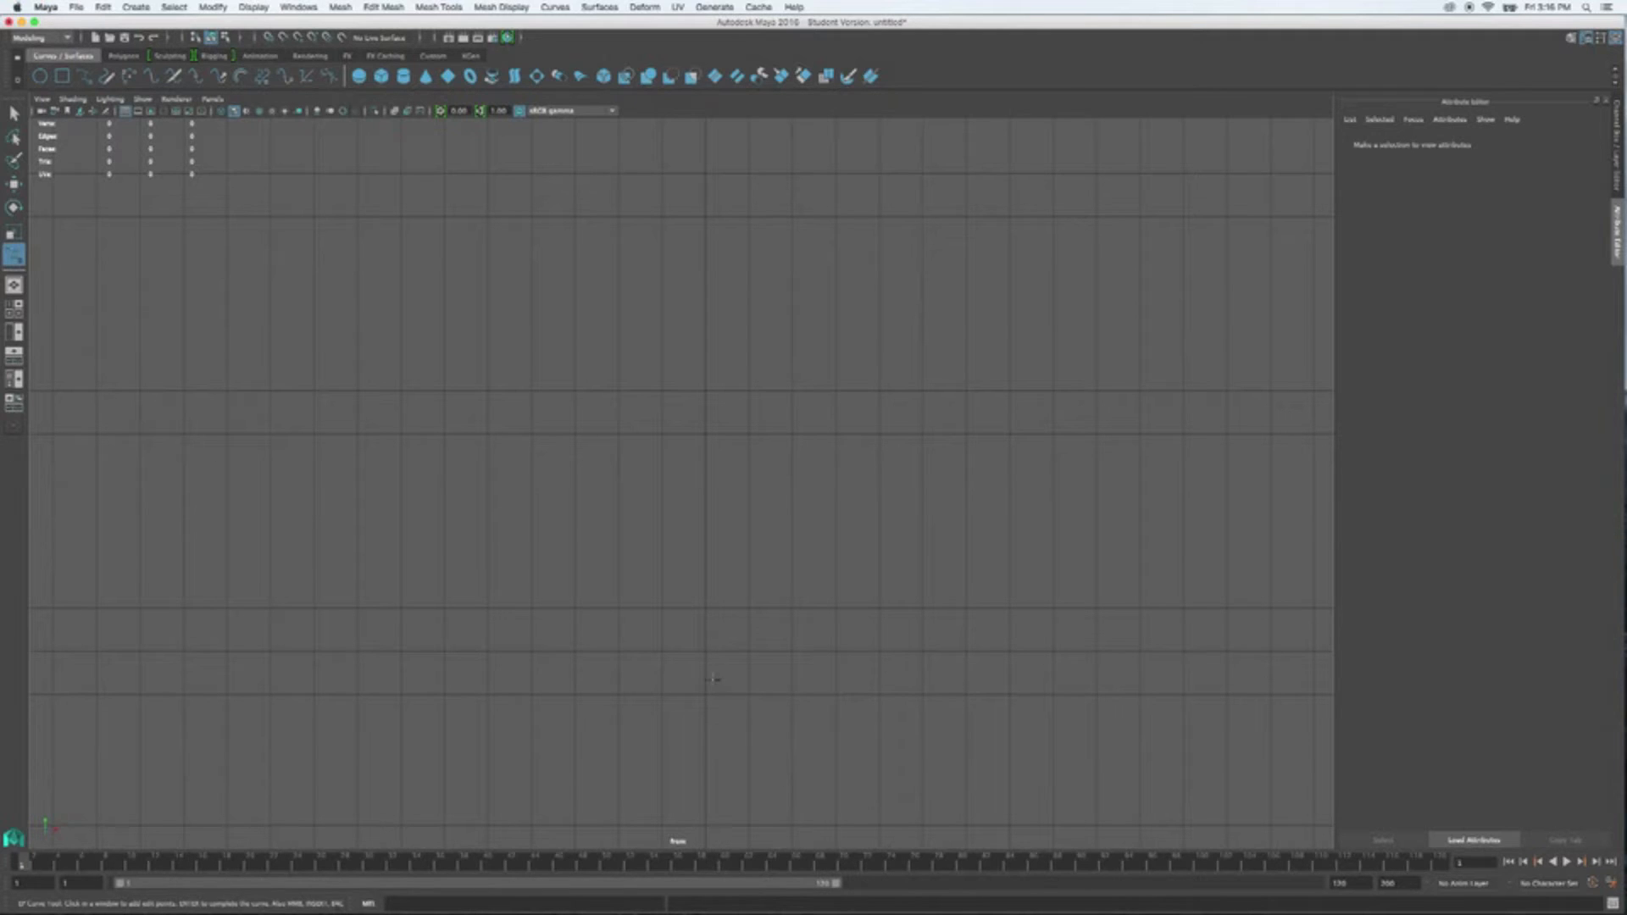
middle_click_drag(722, 653, 755, 696, "alt")
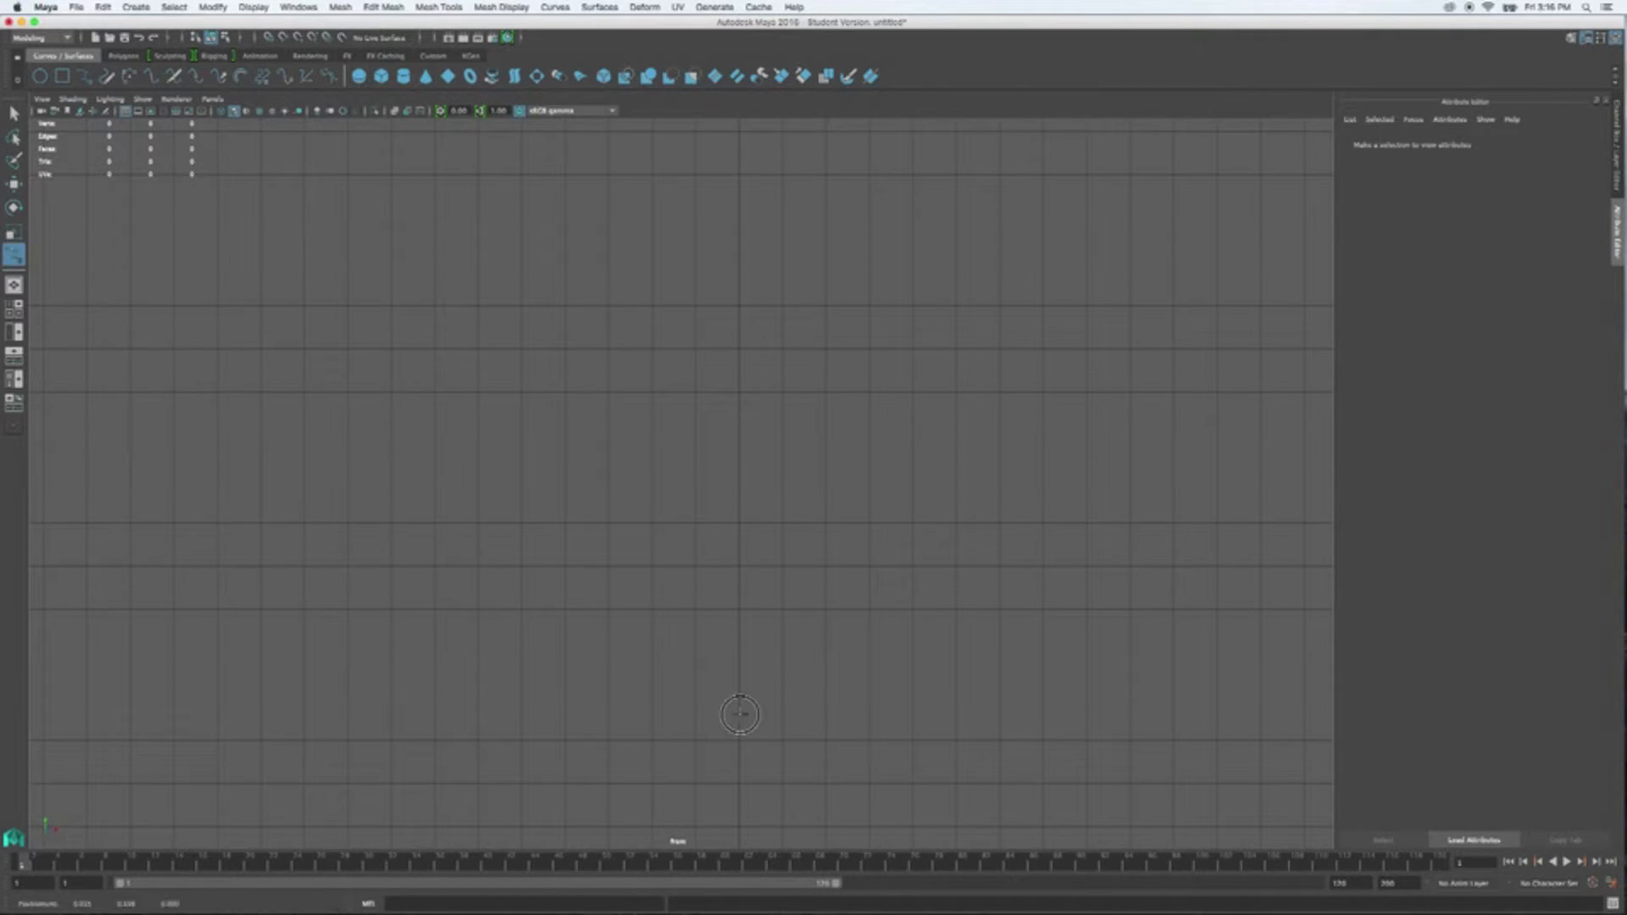
left_click(740, 714)
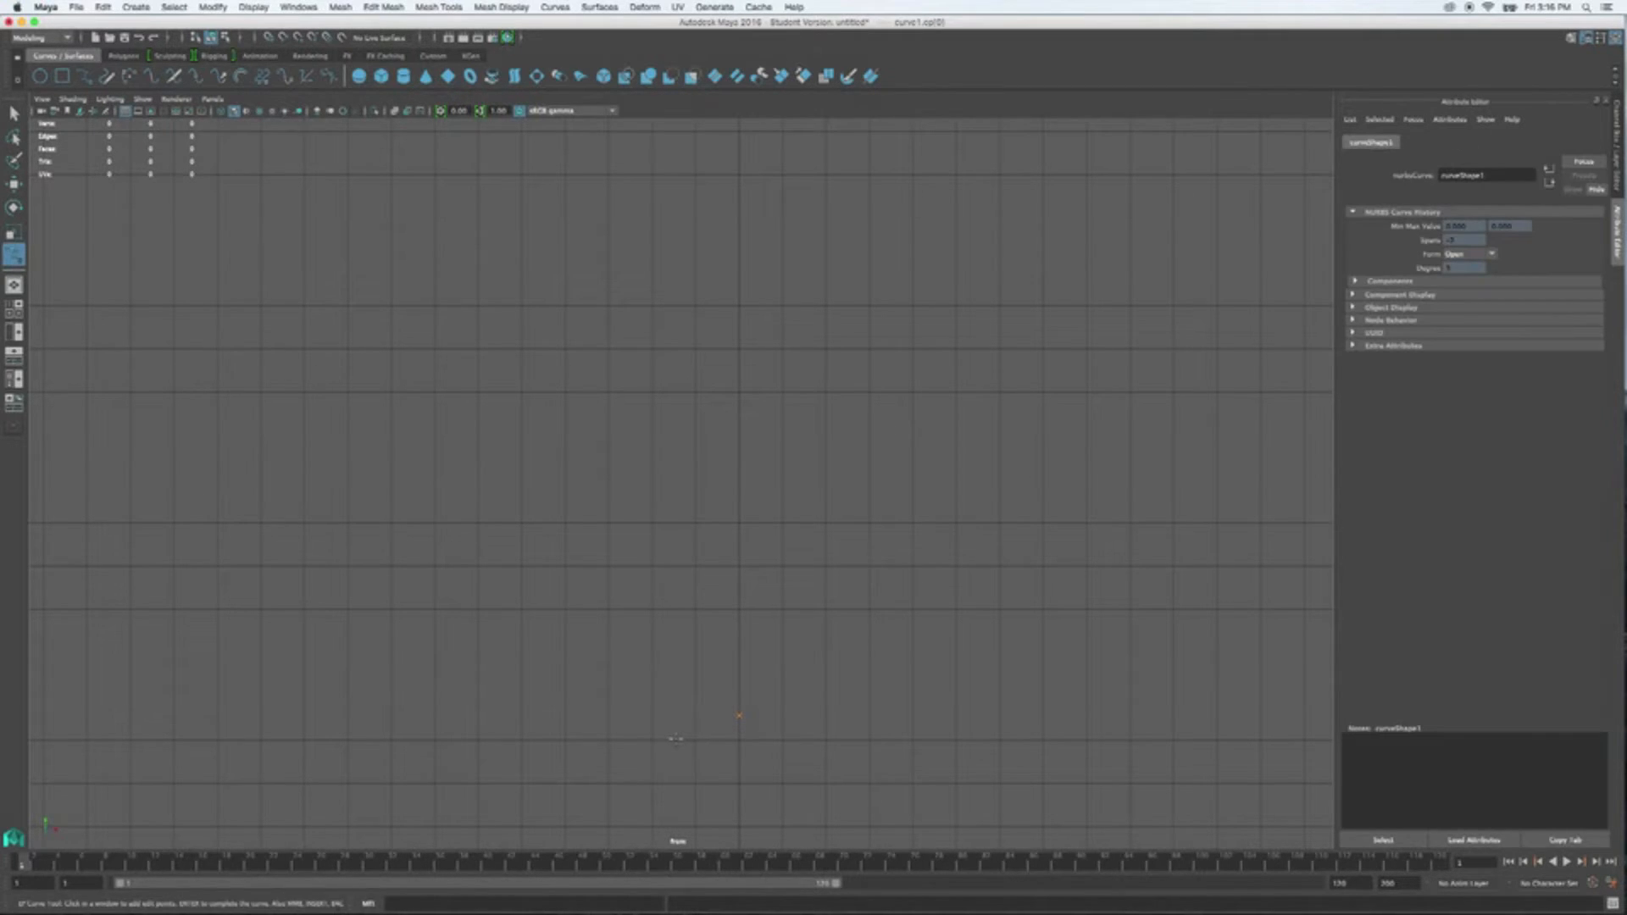
left_click(653, 737)
left_click(695, 675)
left_click(590, 423)
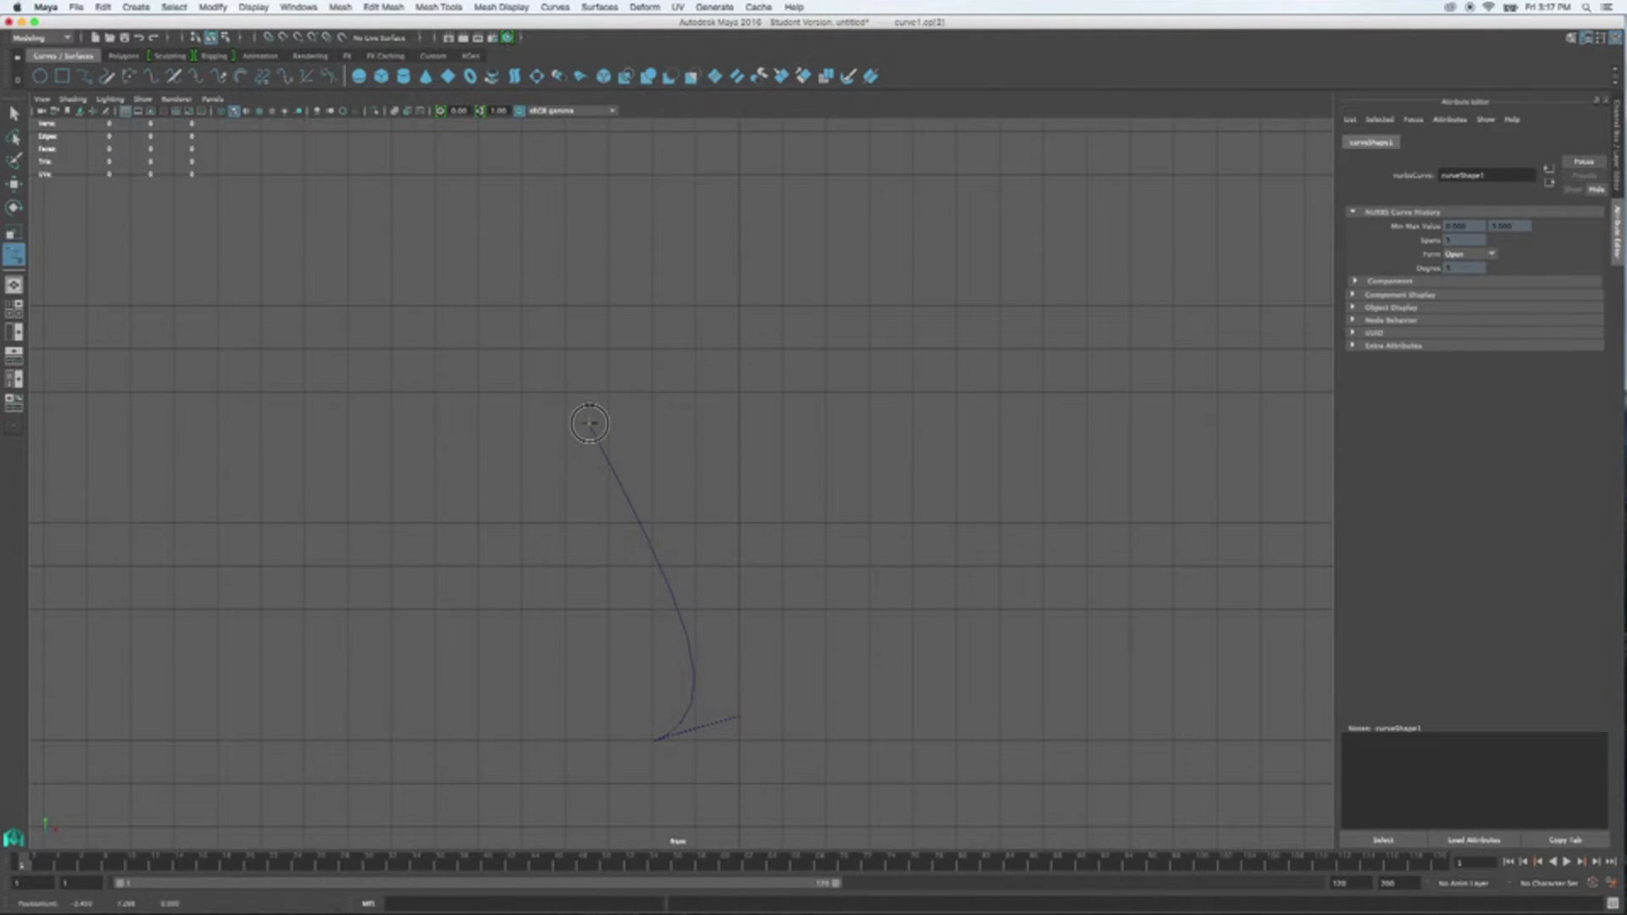
middle_click_drag(746, 330, 705, 397, "alt")
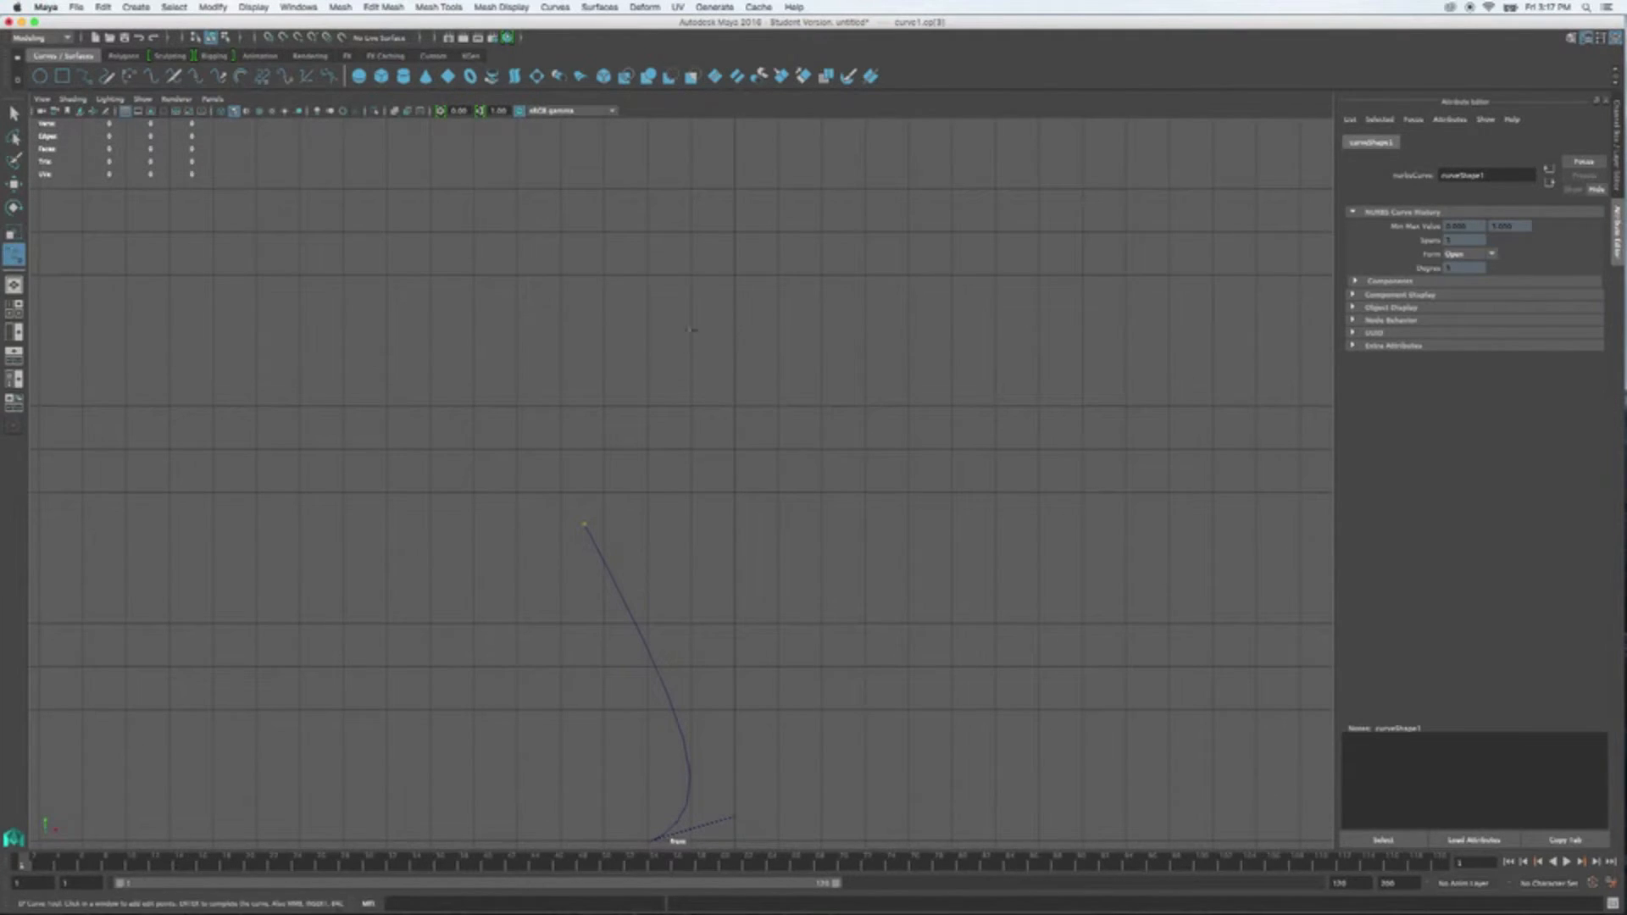
left_click(702, 314)
left_click(660, 241)
- Continue the curve over the rim and down along the inside wall back to the central axis, and finish it
left_click(670, 236)
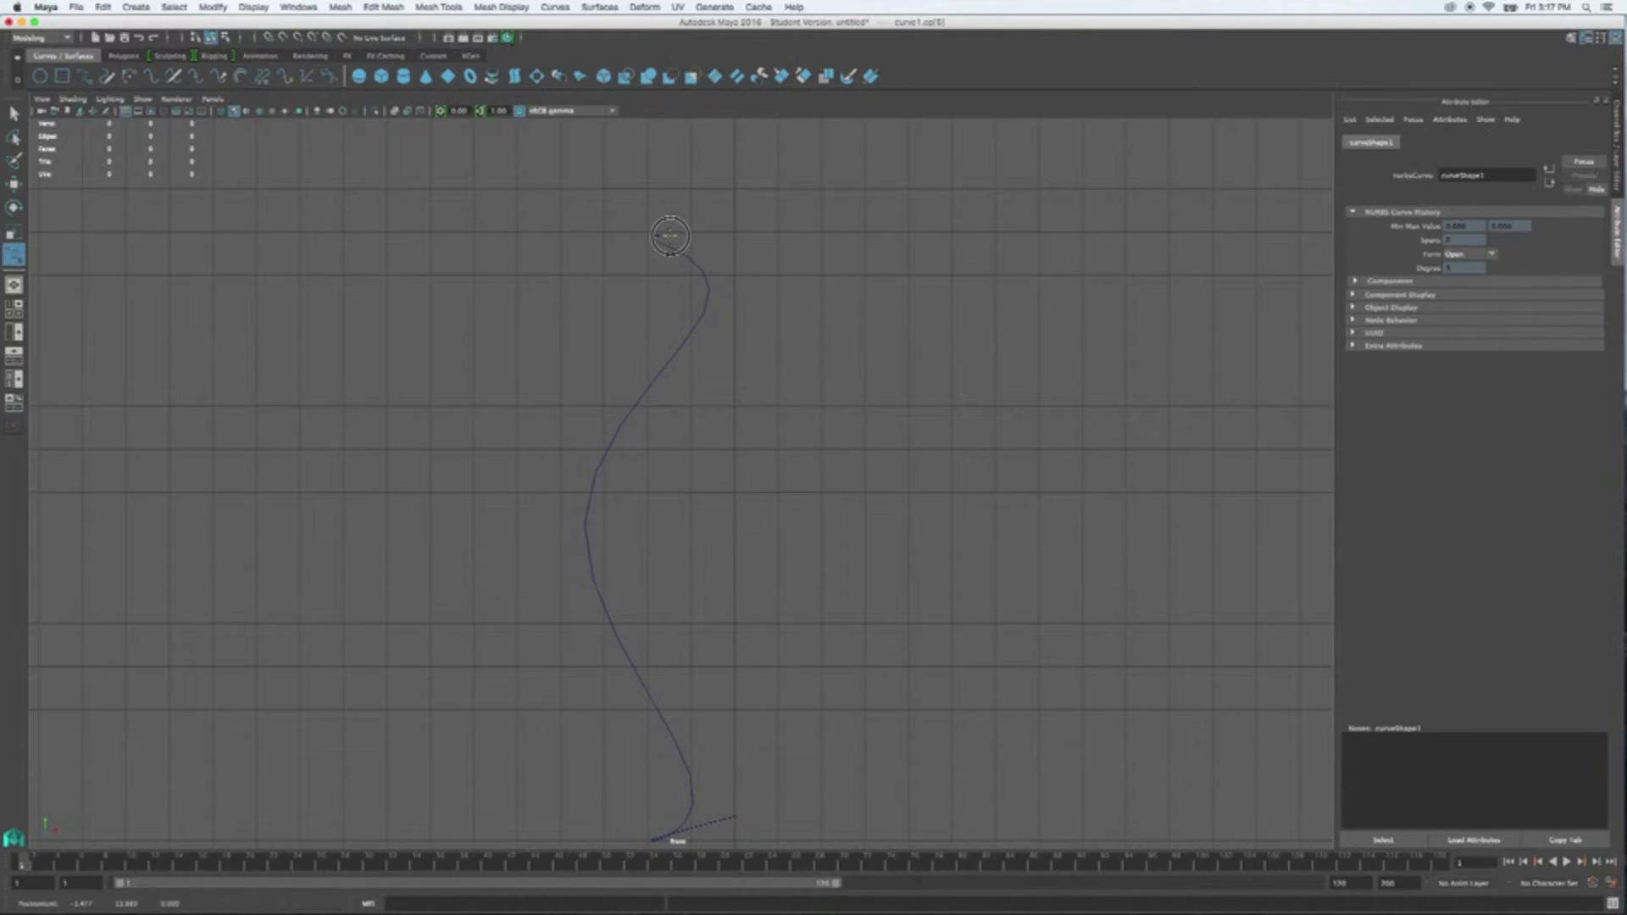
mouse_move(668, 222)
left_mouse_down()
mouse_move(679, 192)
mouse_move(807, 208)
mouse_move(593, 189)
mouse_move(618, 163)
mouse_move(780, 218)
mouse_move(717, 250)
mouse_move(675, 237)
left_mouse_up()
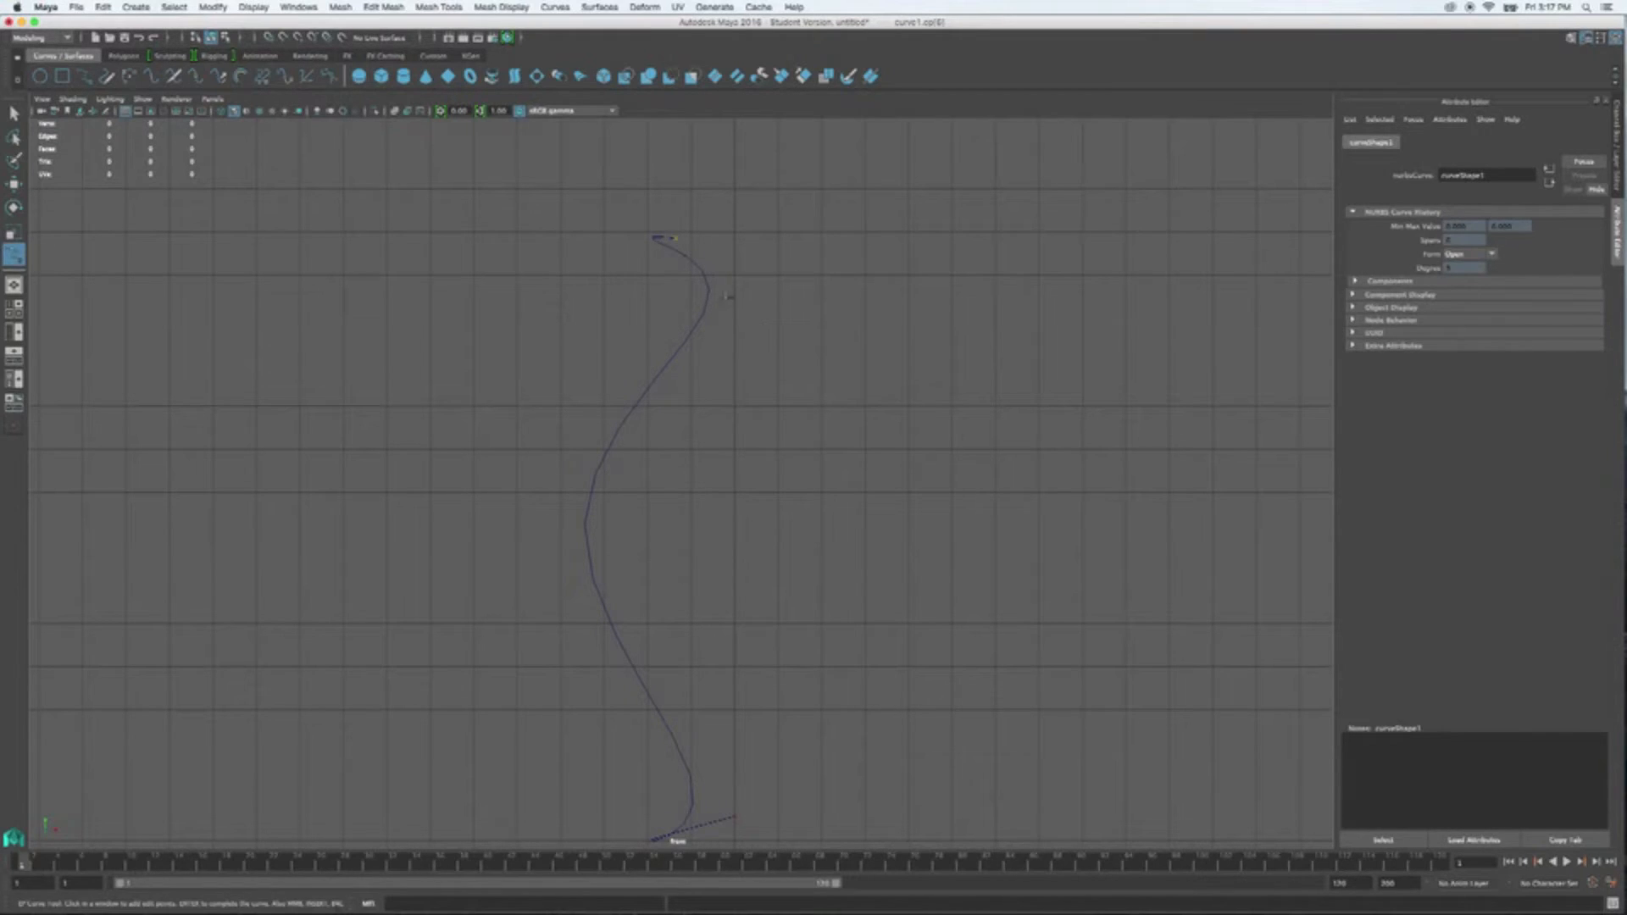
left_click_drag(722, 284, 718, 268)
left_click_drag(694, 362, 714, 326)
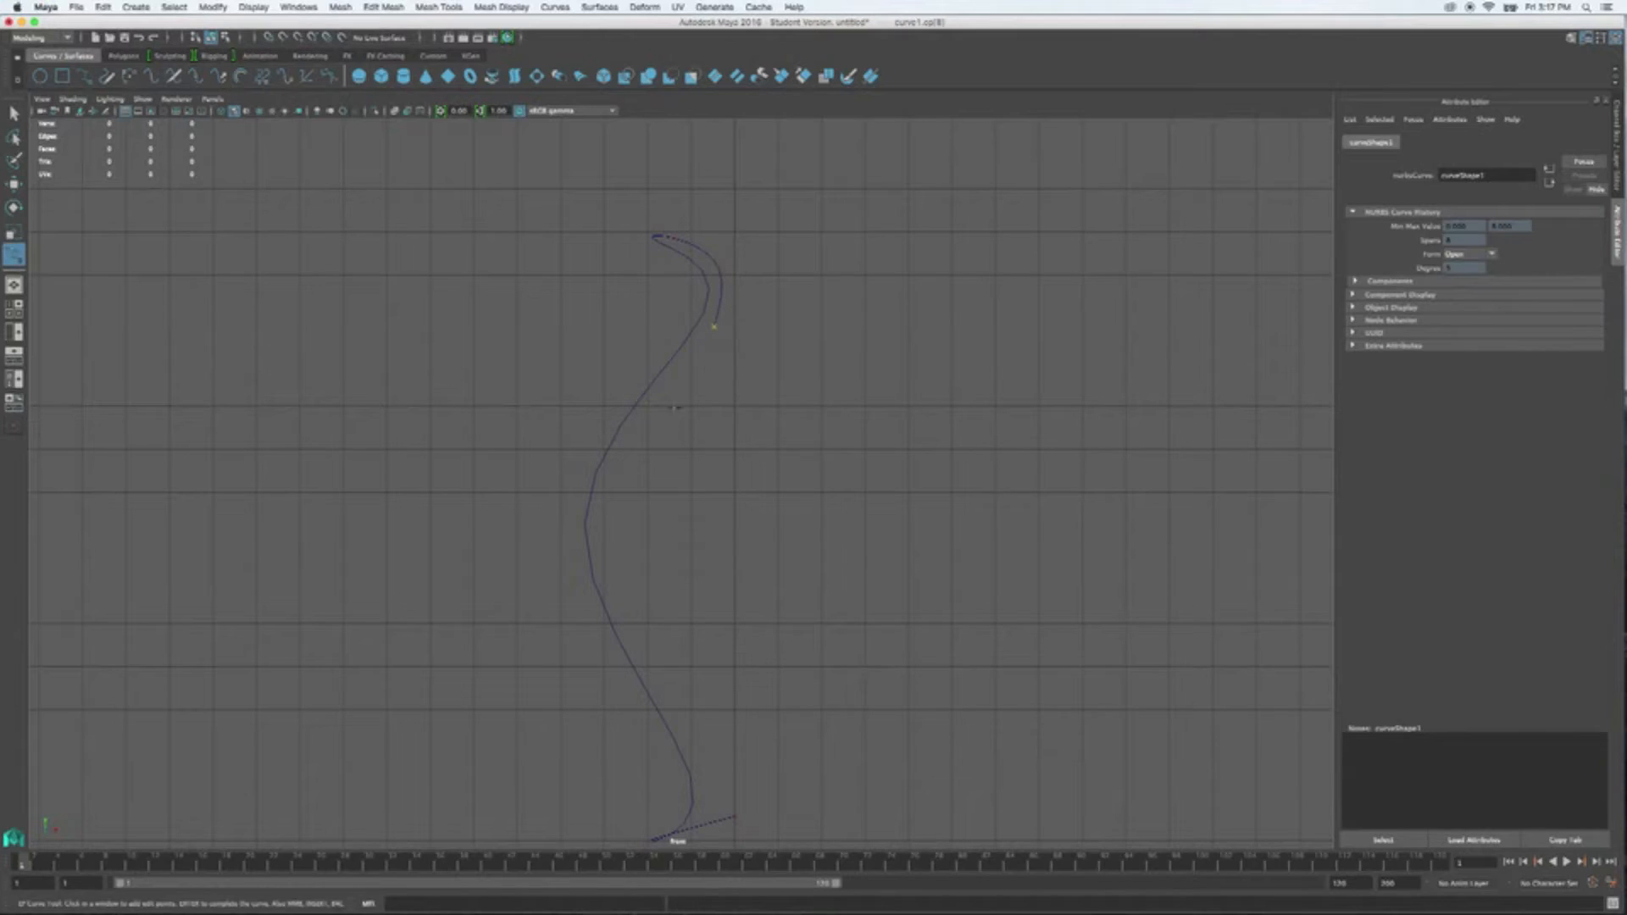
left_click(609, 496)
left_click(698, 744)
left_click(733, 786)
key("w")
- Show the profile curve's control vertices and slightly raise the outermost one at the foot
middle_click_drag(776, 650, 767, 598)
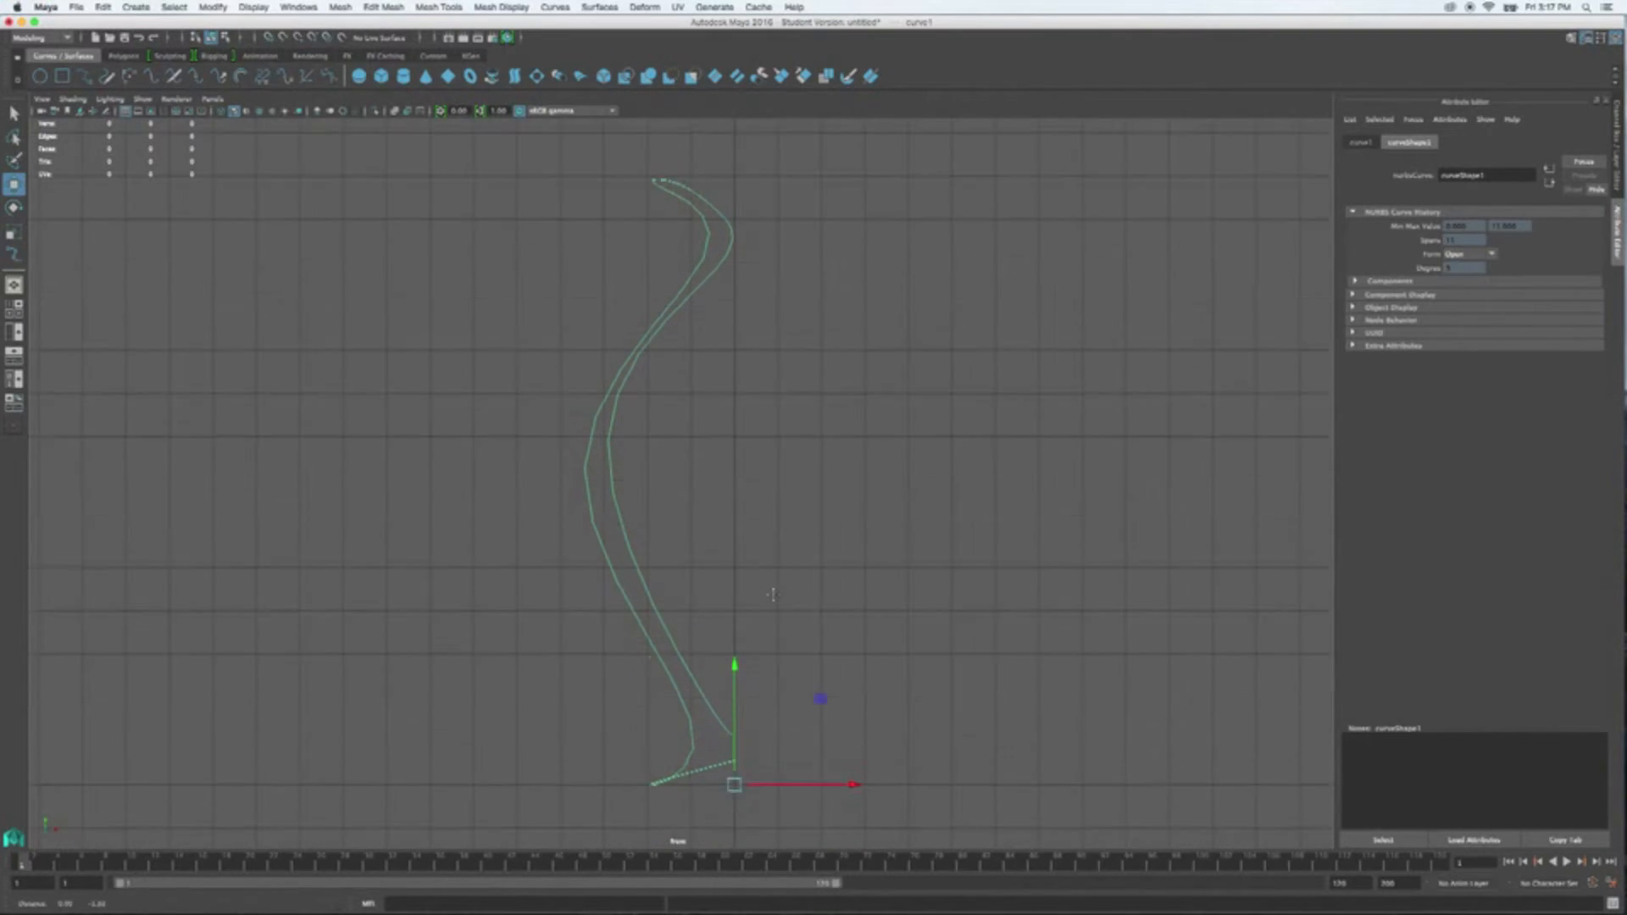
right_click(619, 520)
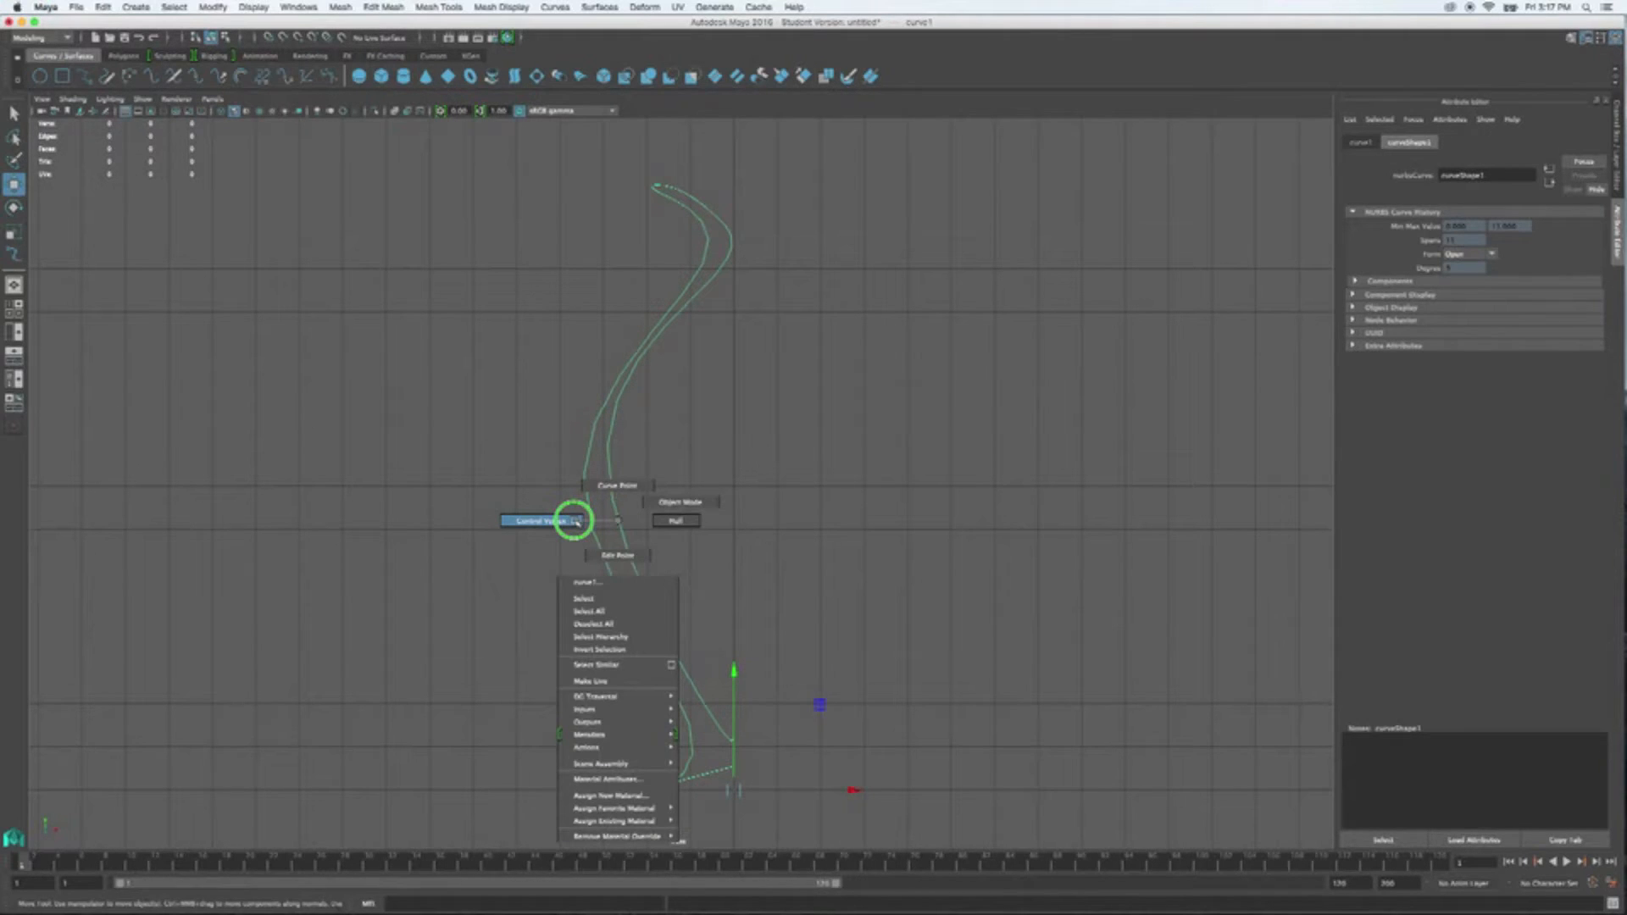
left_click(575, 520)
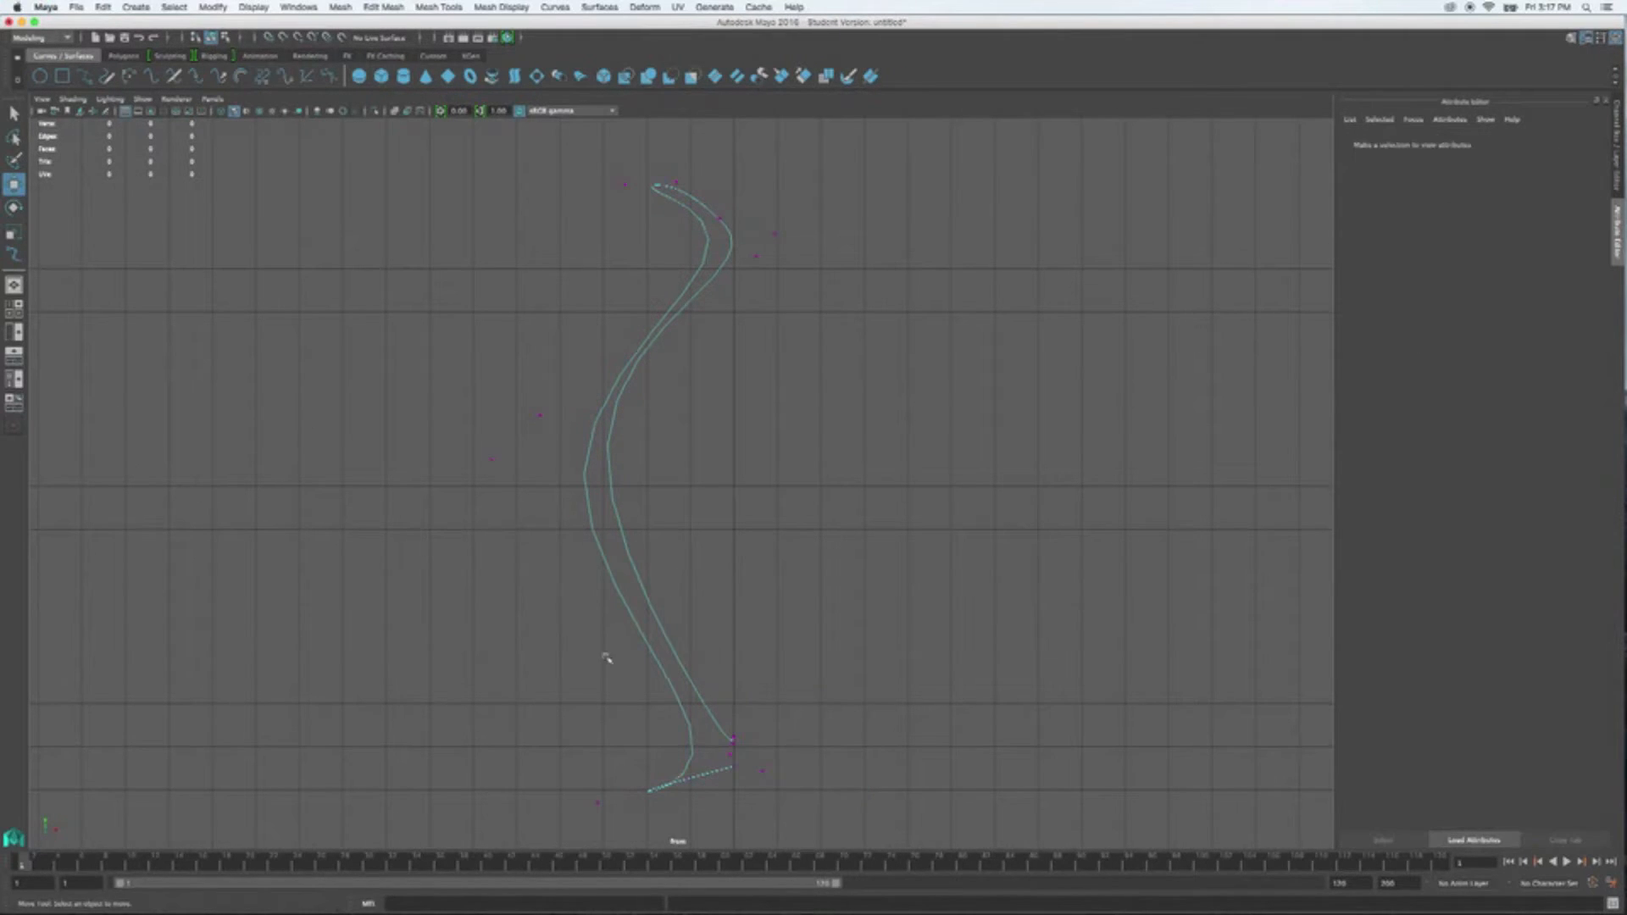
middle_click_drag(603, 658, 639, 554, "alt")
scroll(638, 634, "up", 2)
scroll(638, 633, "up", 1)
left_click_drag(561, 771, 488, 716)
left_click_drag(532, 625, 533, 609)
left_click_drag(546, 766, 511, 717)
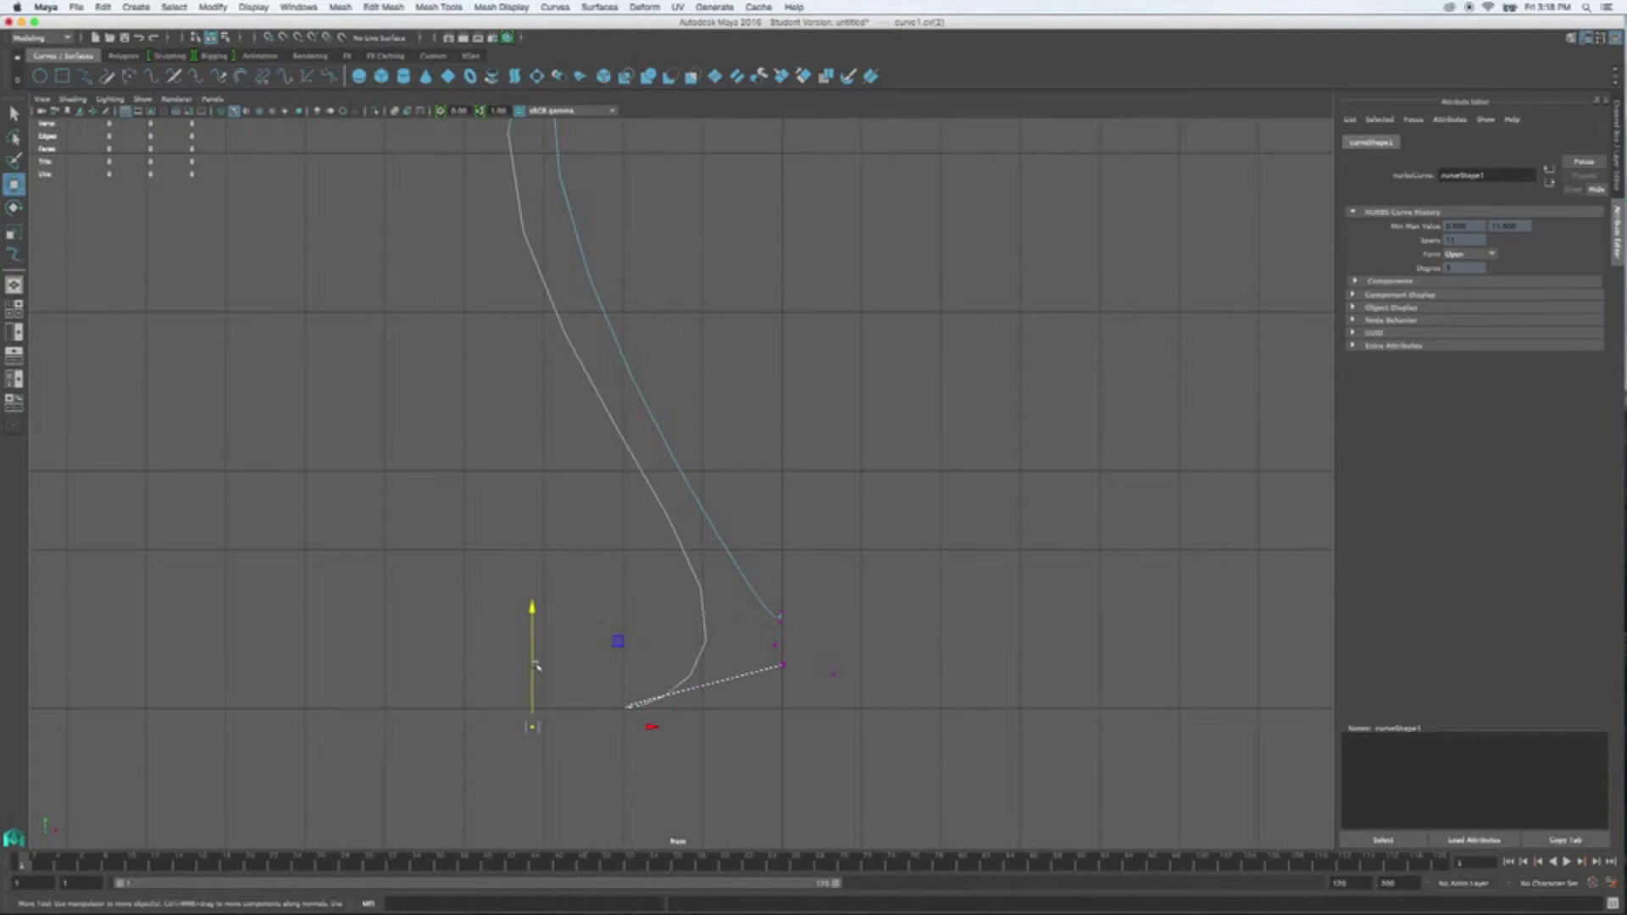
left_click_drag(538, 625, 532, 610)
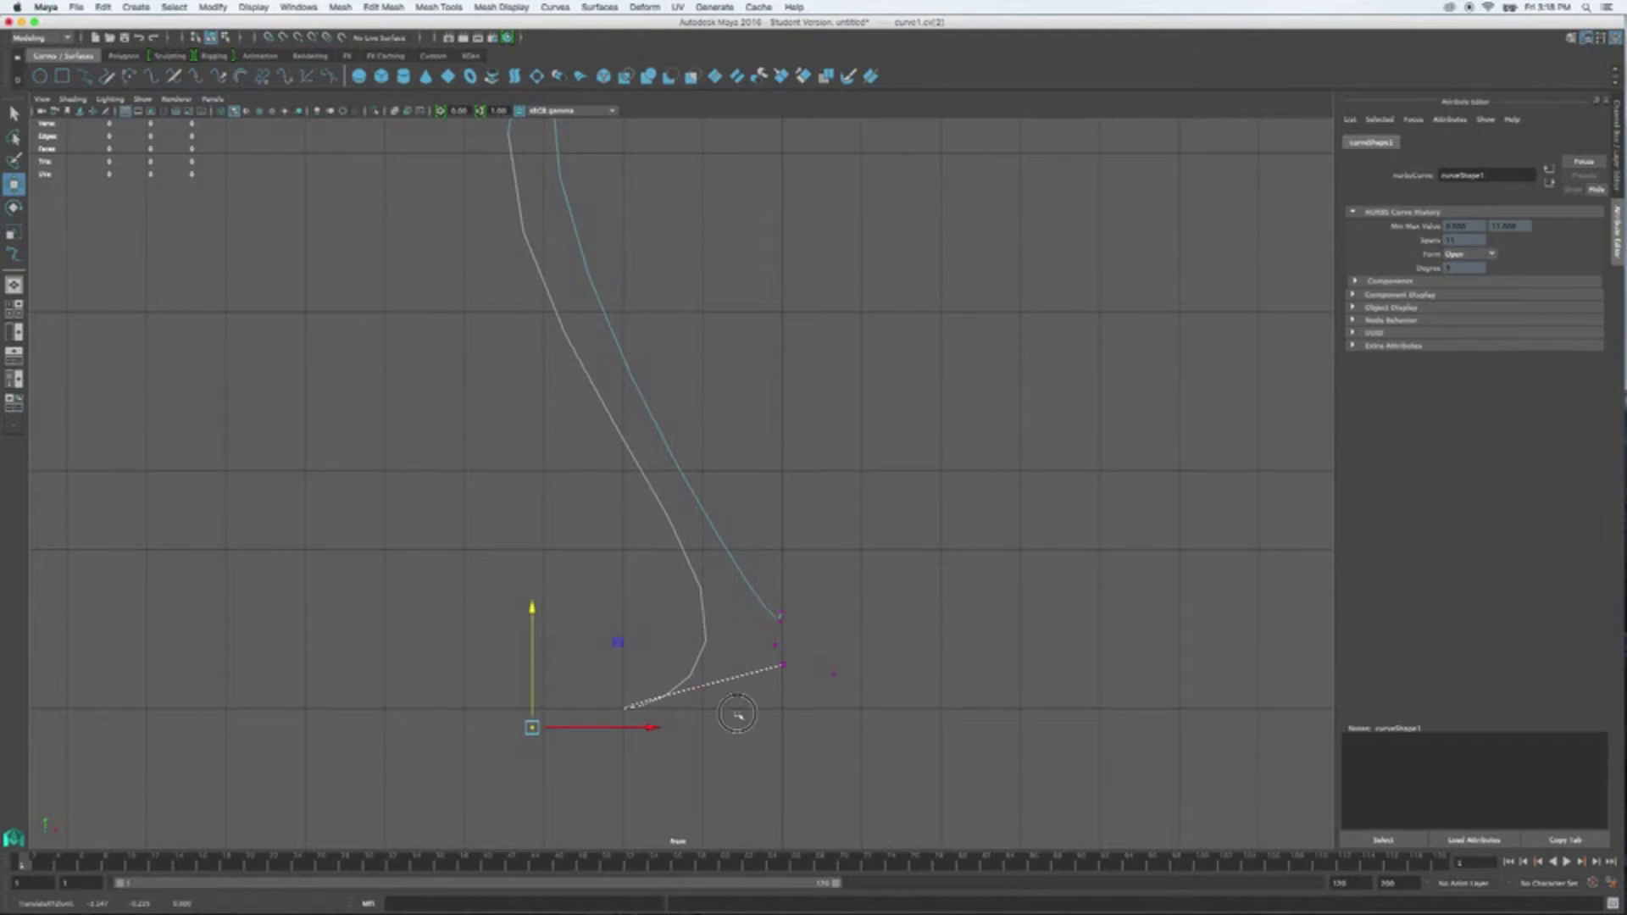
- Lower the control vertex under the foot to round its underside, and raise both foot vertices together slightly
left_click(697, 688)
left_click_drag(703, 603, 706, 618)
left_click_drag(722, 777, 500, 699)
left_click_drag(616, 612, 618, 597)
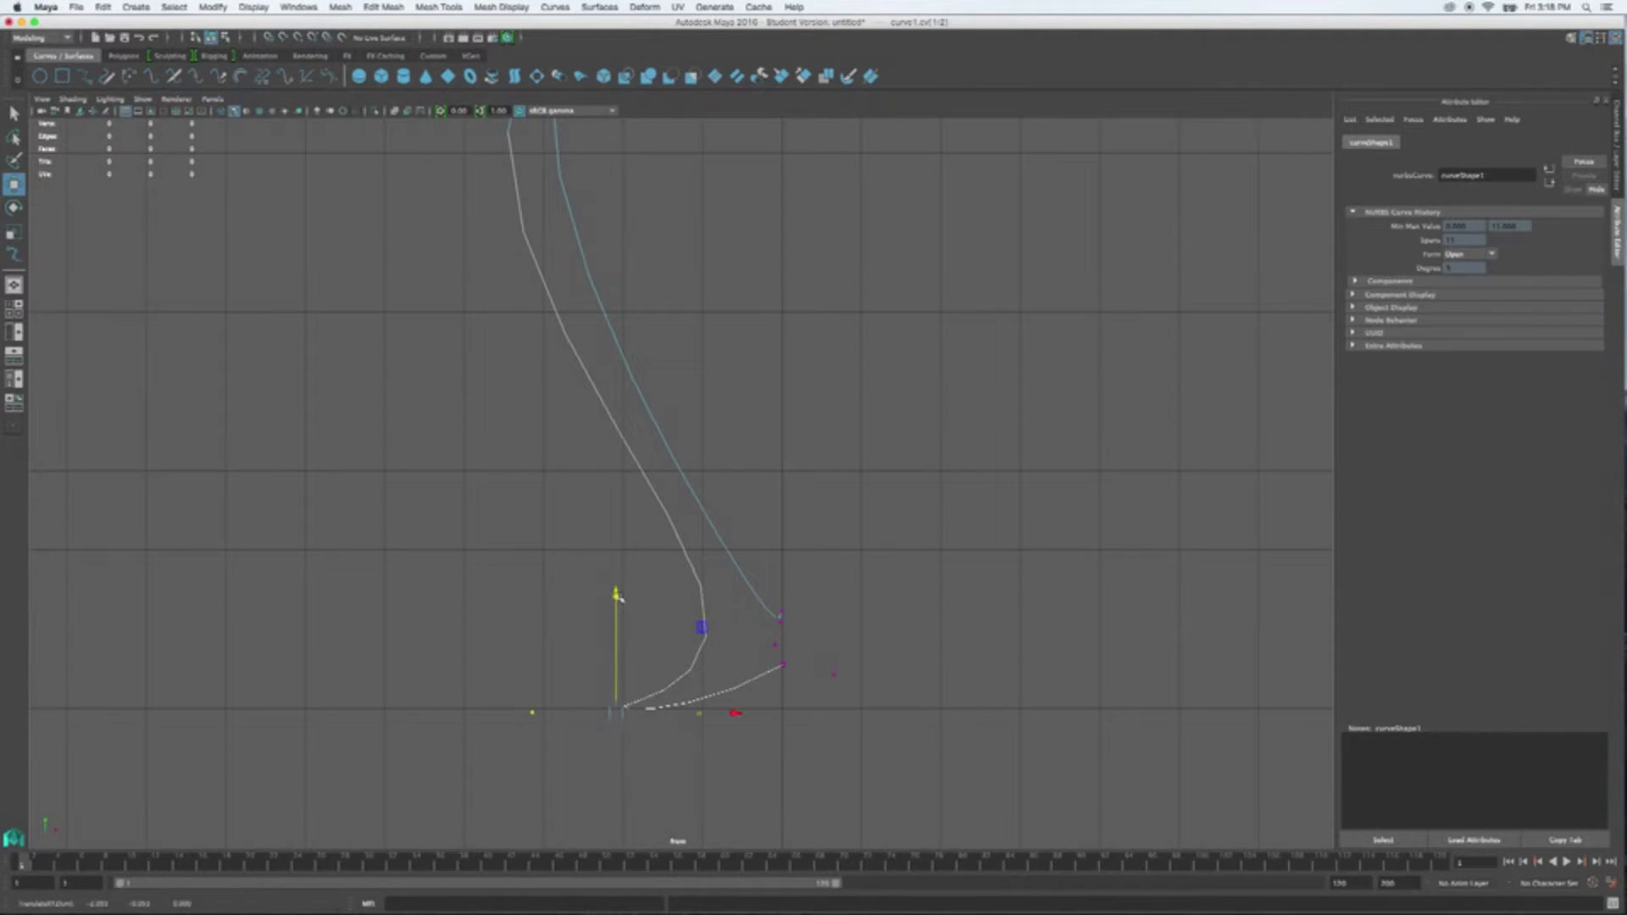
- Reposition the two control vertices before the curve's inner end to shape the vase's inside bottom and thin its wall
left_click_drag(791, 637, 763, 619)
middle_click_drag(898, 625, 843, 624)
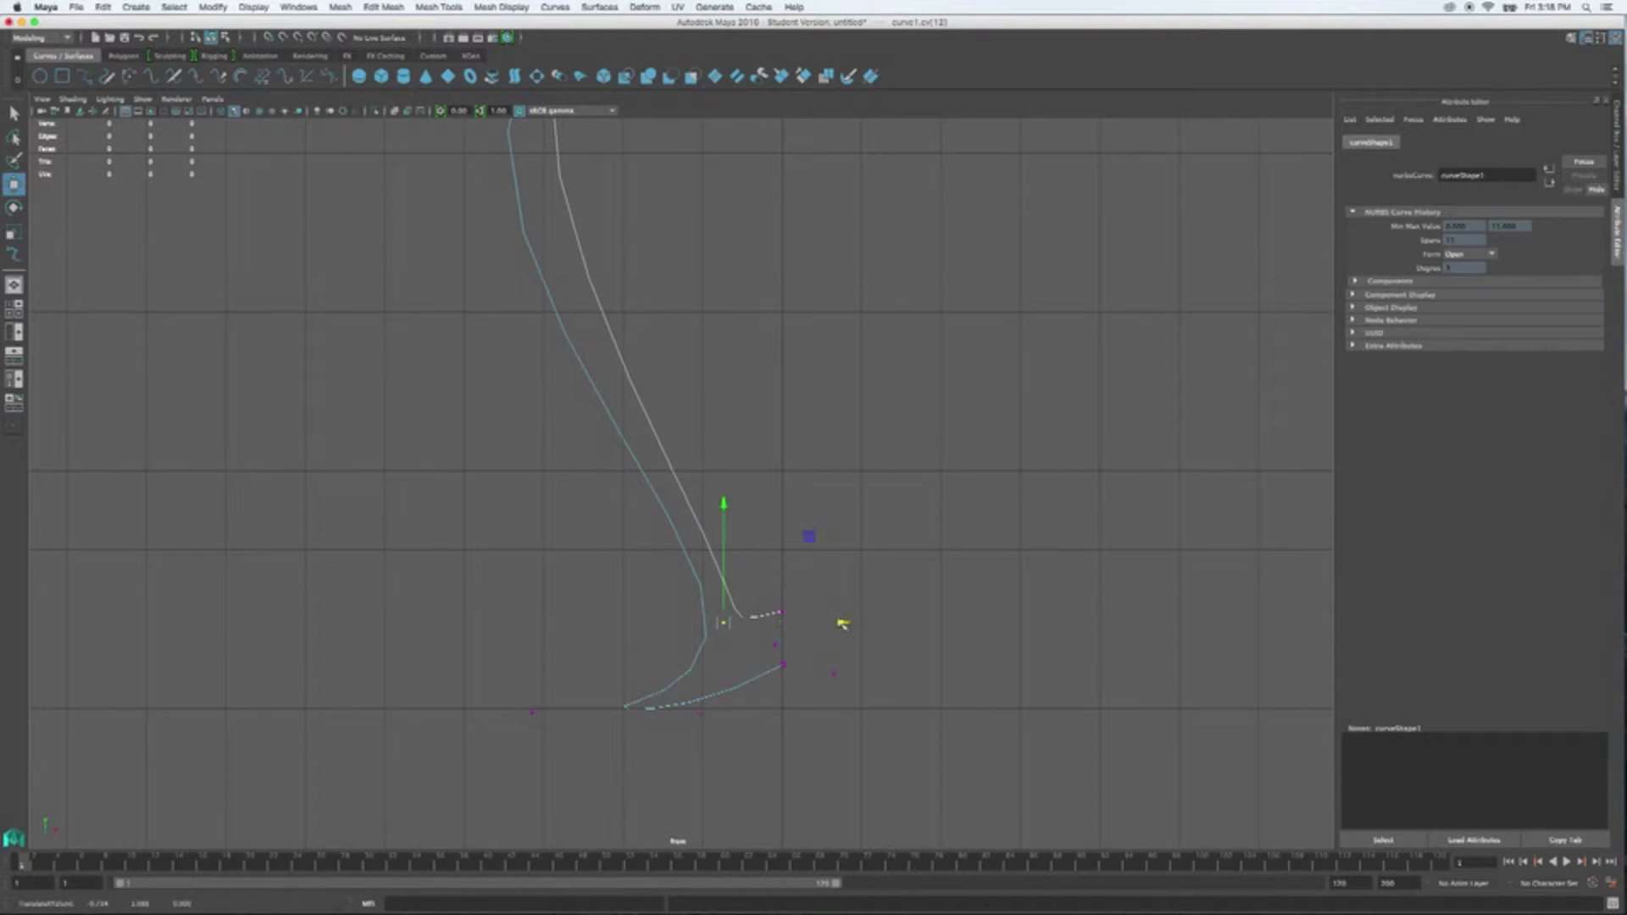
left_click_drag(723, 507, 740, 445)
left_click_drag(804, 652, 750, 632)
left_click_drag(891, 647, 861, 645)
left_click(725, 564)
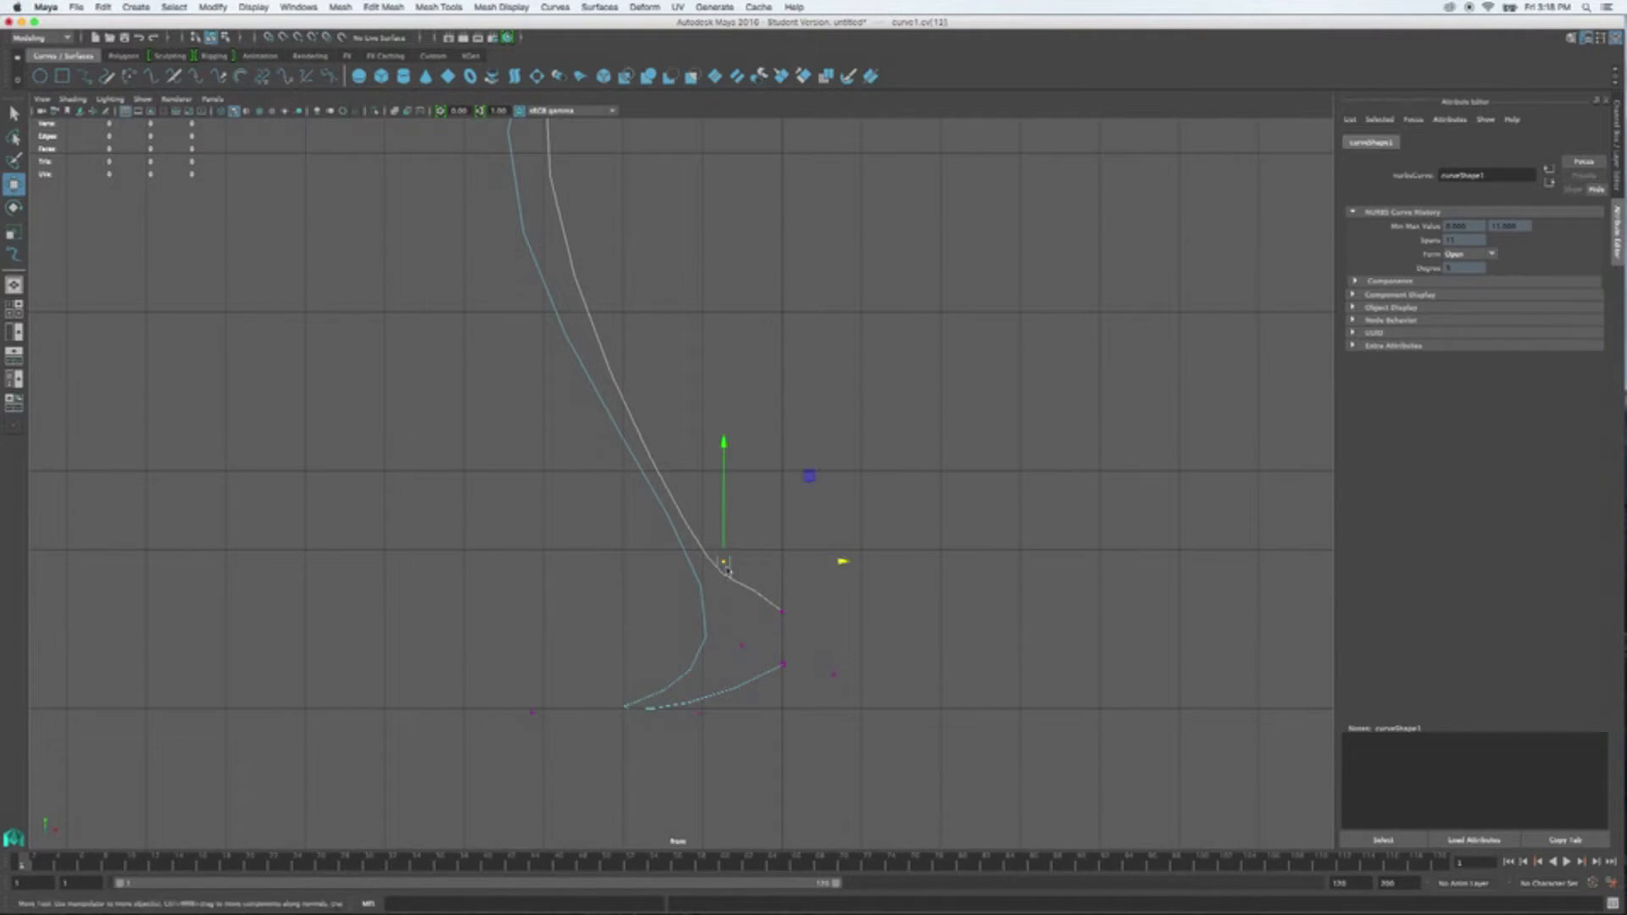
left_click_drag(728, 459, 734, 473)
left_click_drag(841, 593, 858, 593)
- Snap the profile's two end control vertices to the central axis, moving them only along X
left_click(781, 610)
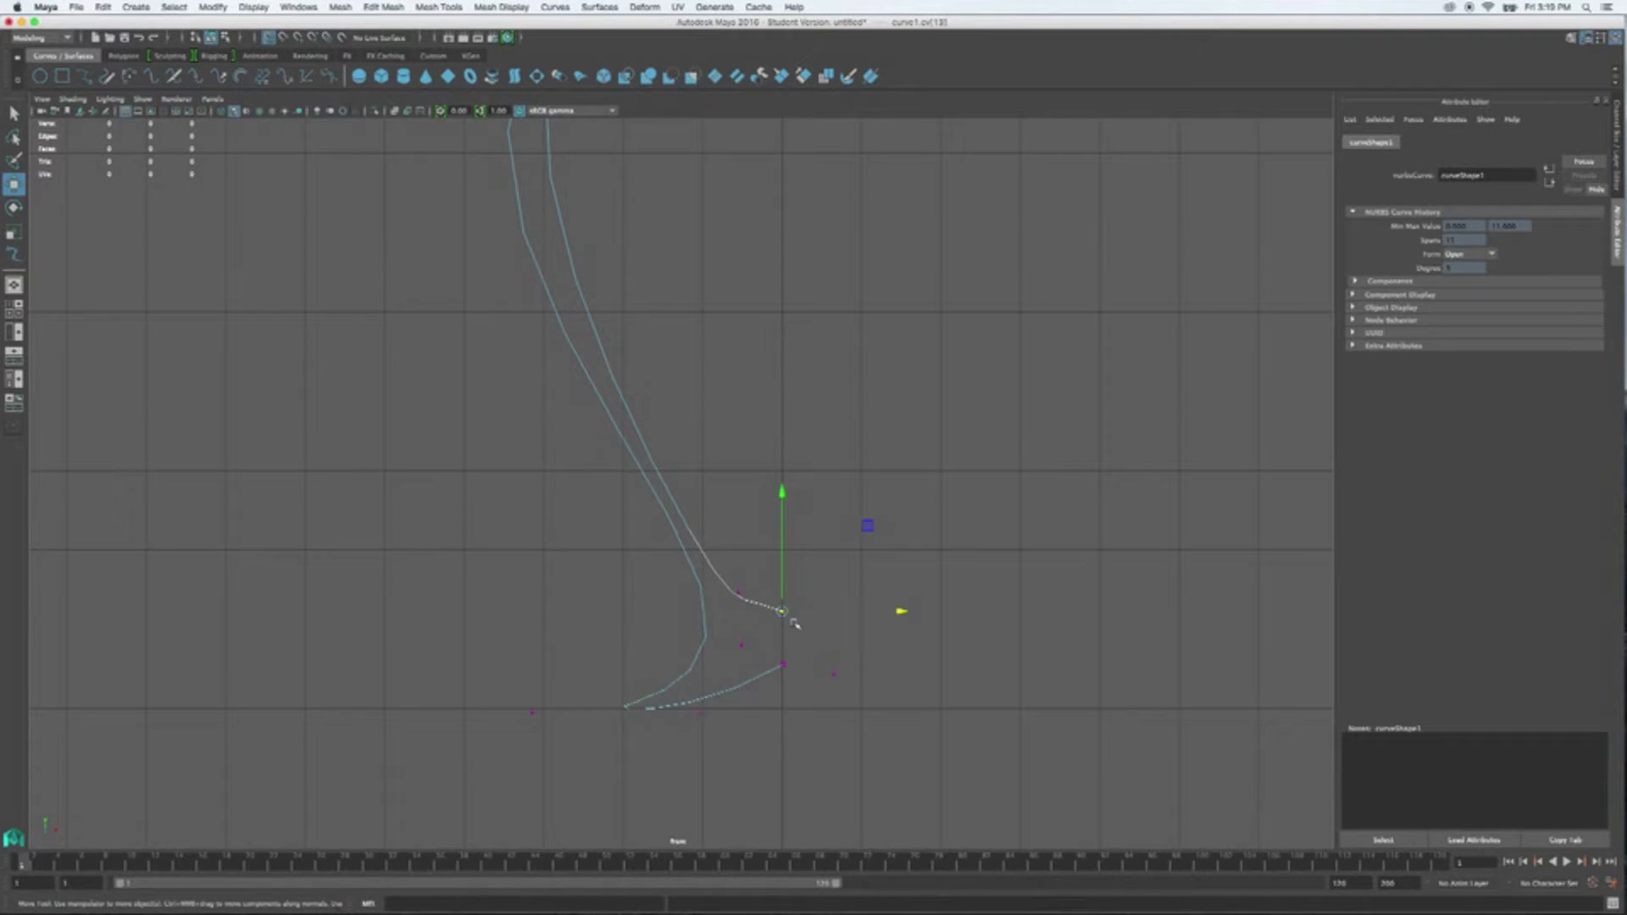
left_click_drag(811, 612, 767, 651)
key("x")
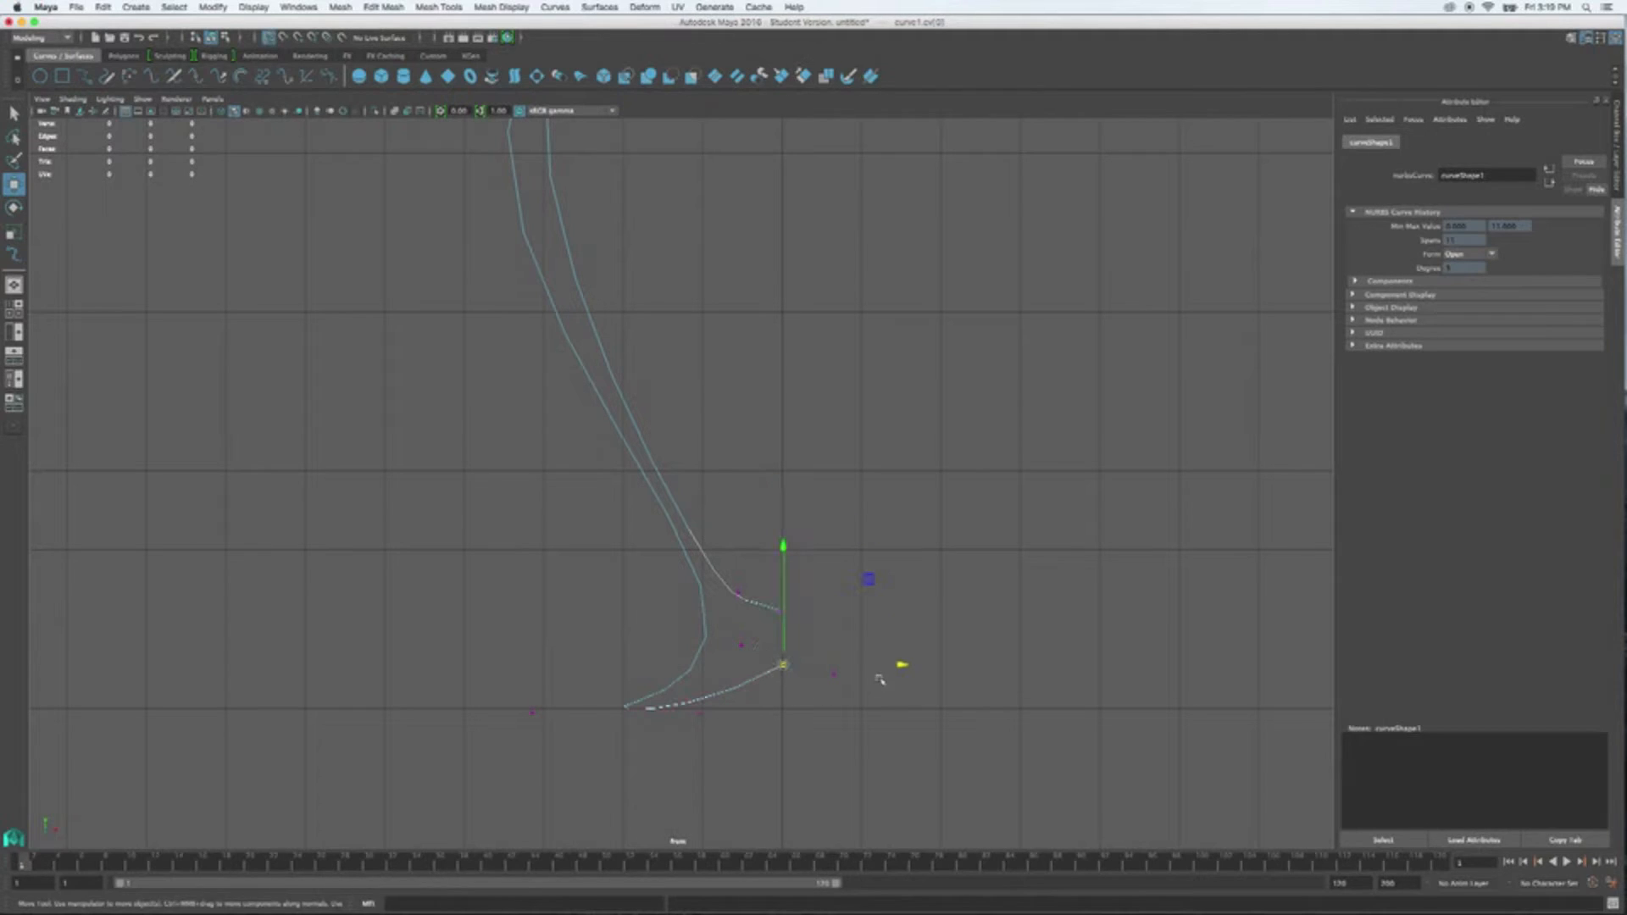
left_click_drag(903, 666, 856, 666)
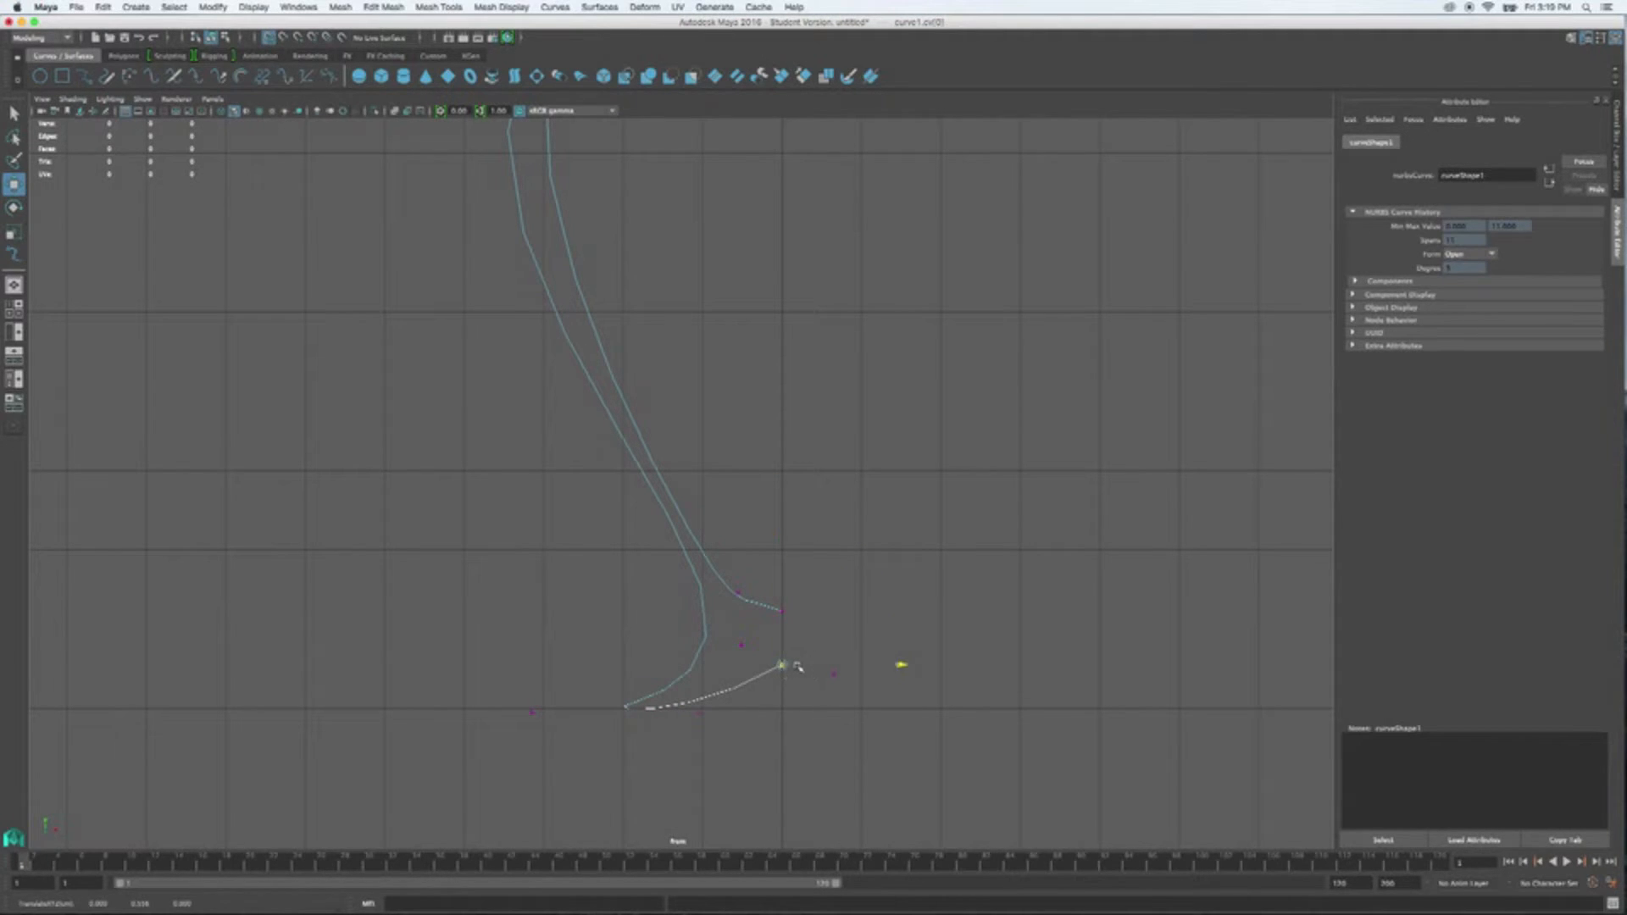
- Raise the control vertex that shapes the narrow stem above the foot and shift it slightly toward negative X
left_click_drag(839, 713, 817, 660)
left_click_drag(833, 564, 833, 545)
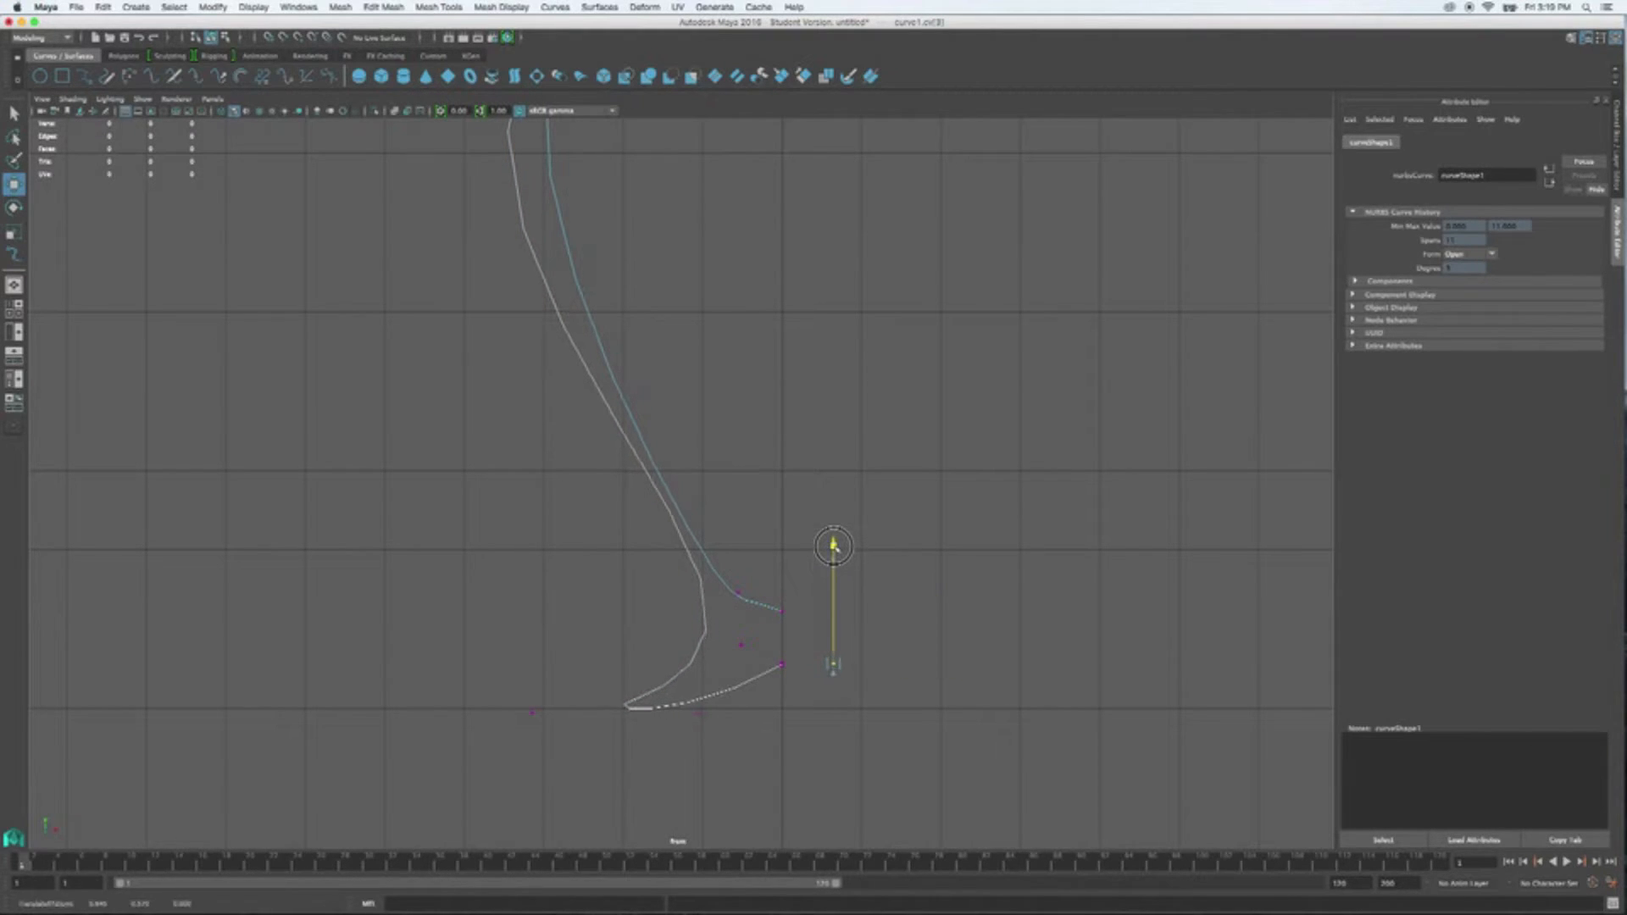
left_click_drag(958, 665, 946, 664)
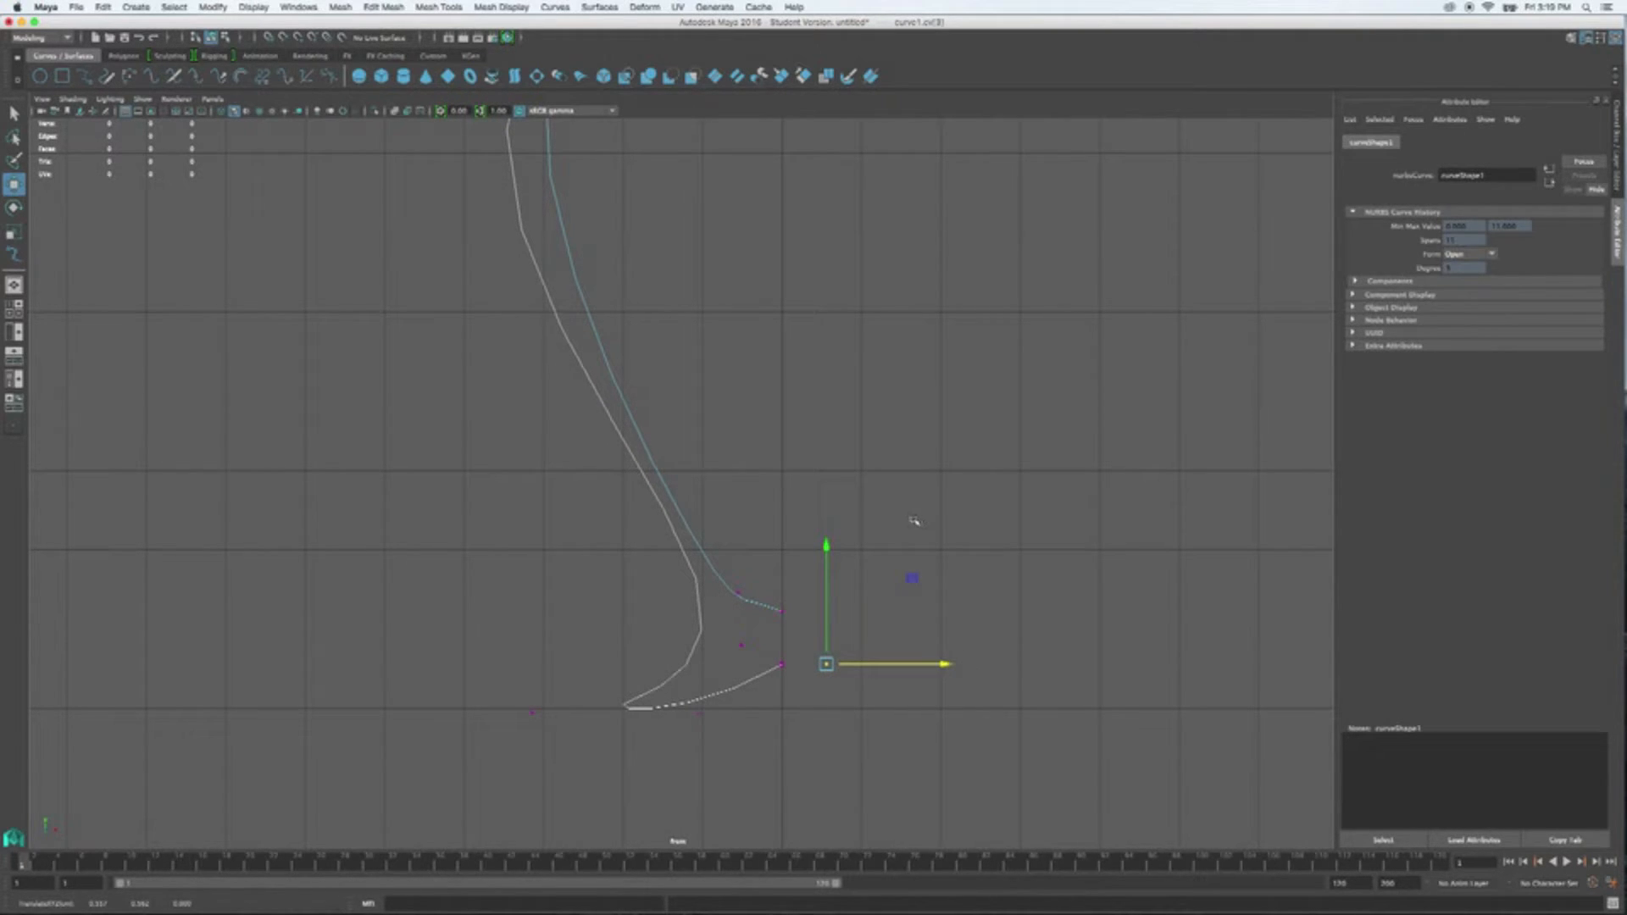
- Lower the belly's inner control vertex and nudge it outward to even out the wall thickness
middle_click_drag(909, 514, 710, 535, "alt")
left_click(348, 462)
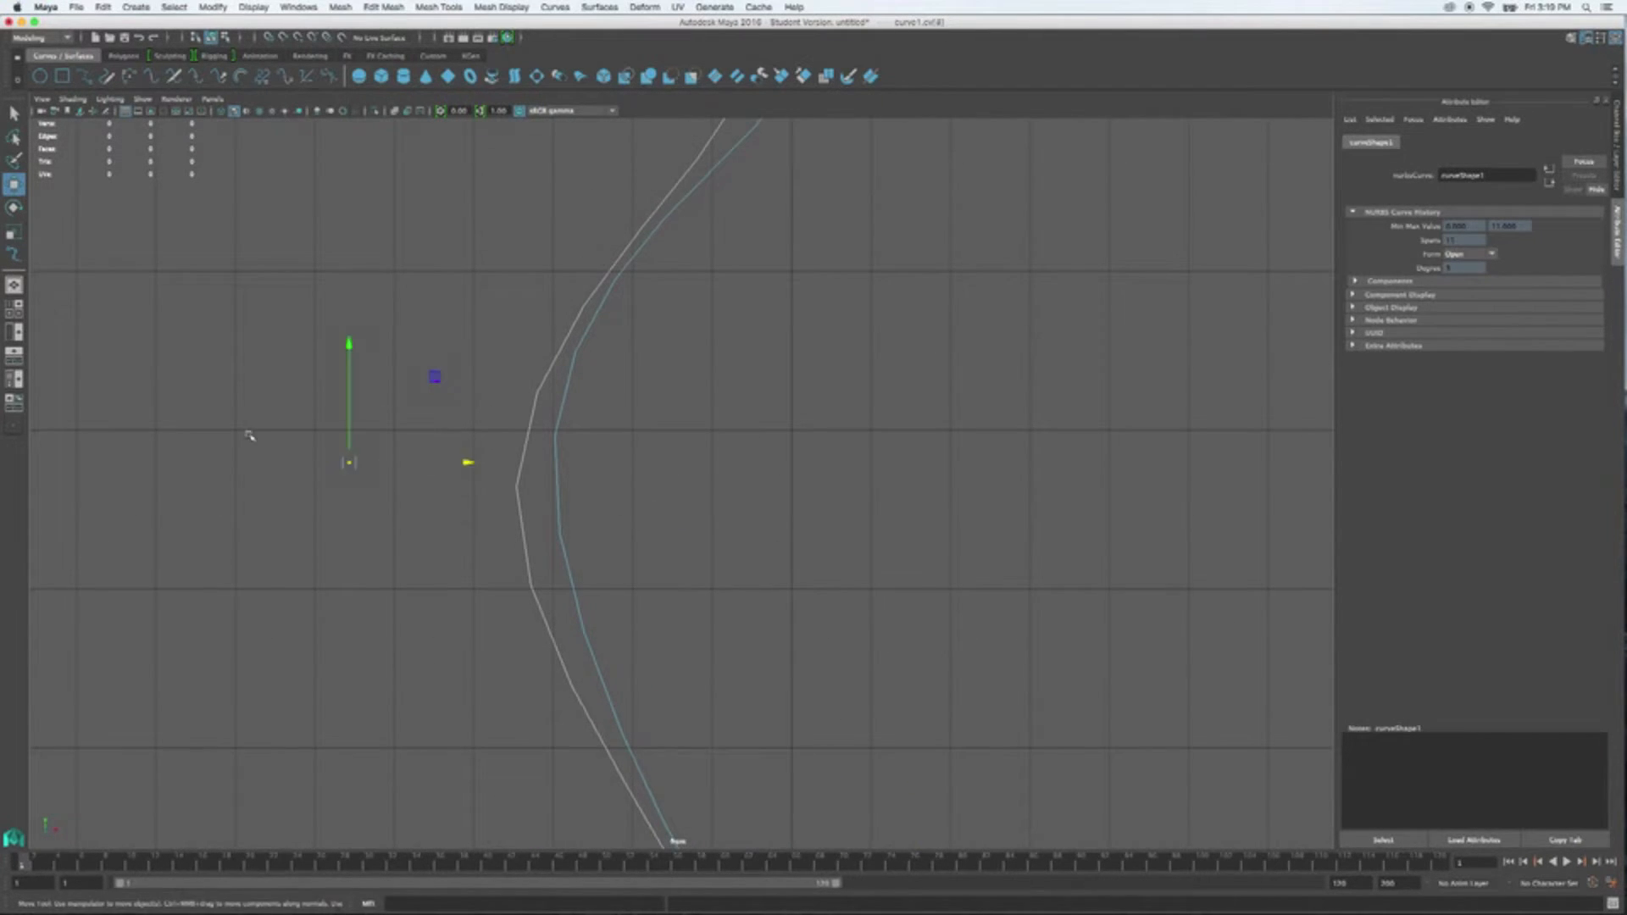
left_click_drag(435, 376, 523, 295)
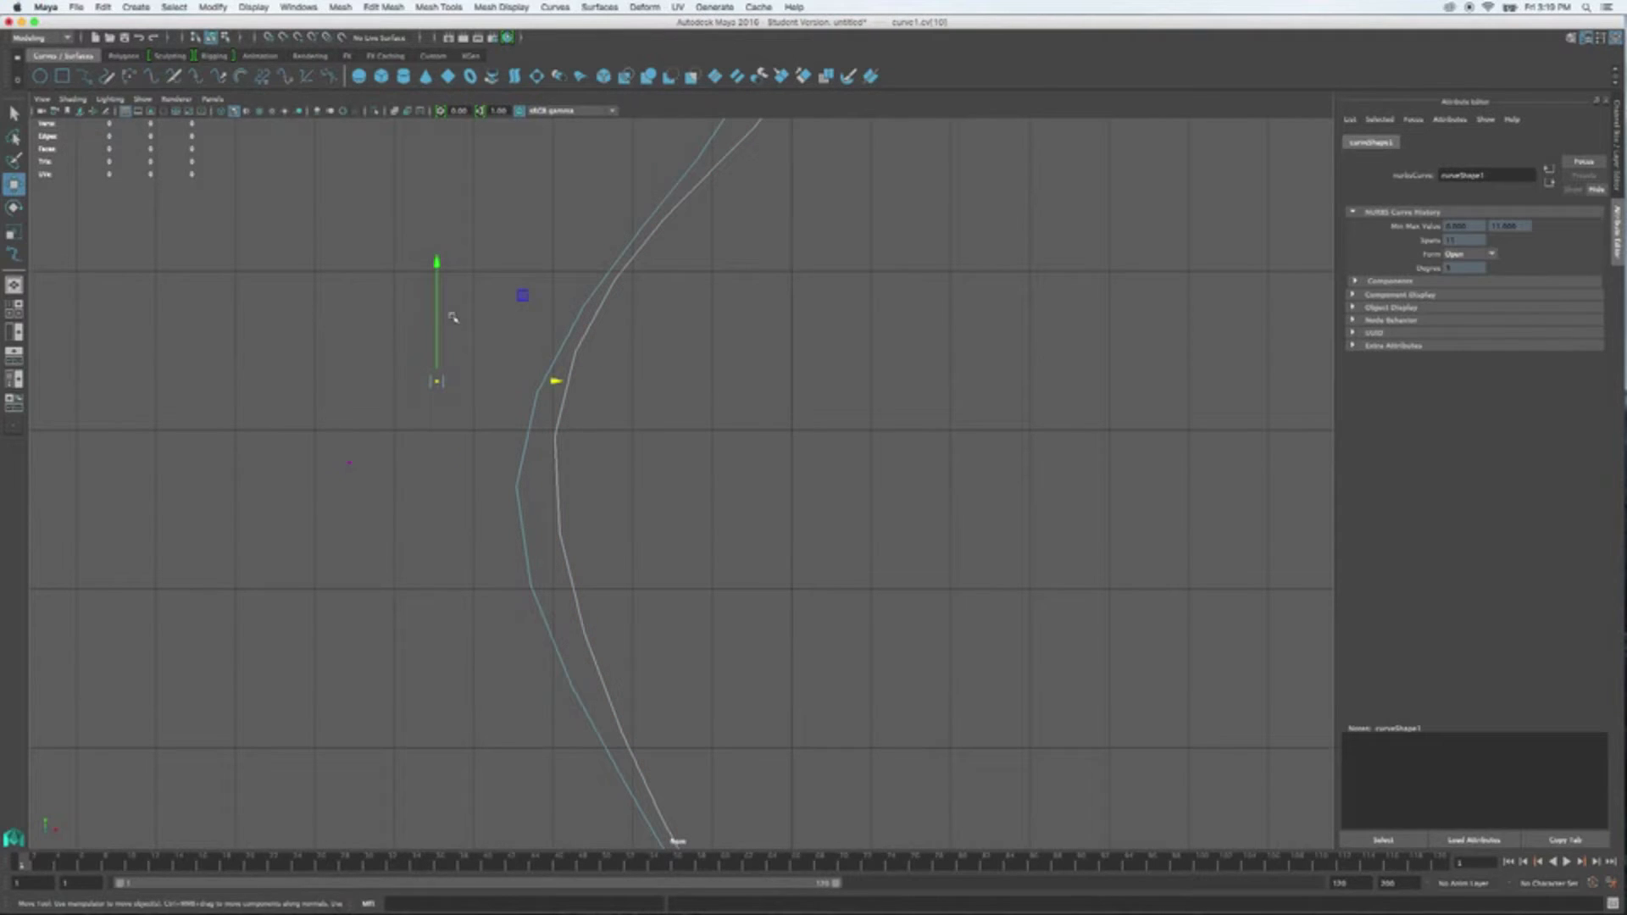
left_click_drag(433, 260, 437, 300)
left_click_drag(554, 427, 552, 428)
- Raise the two inner-bottom control vertices together, and adjust each one separately to smooth the vase's inside floor
middle_click_drag(752, 556, 734, 175, "alt")
left_click_drag(717, 551, 762, 637)
left_click_drag(734, 476, 734, 455)
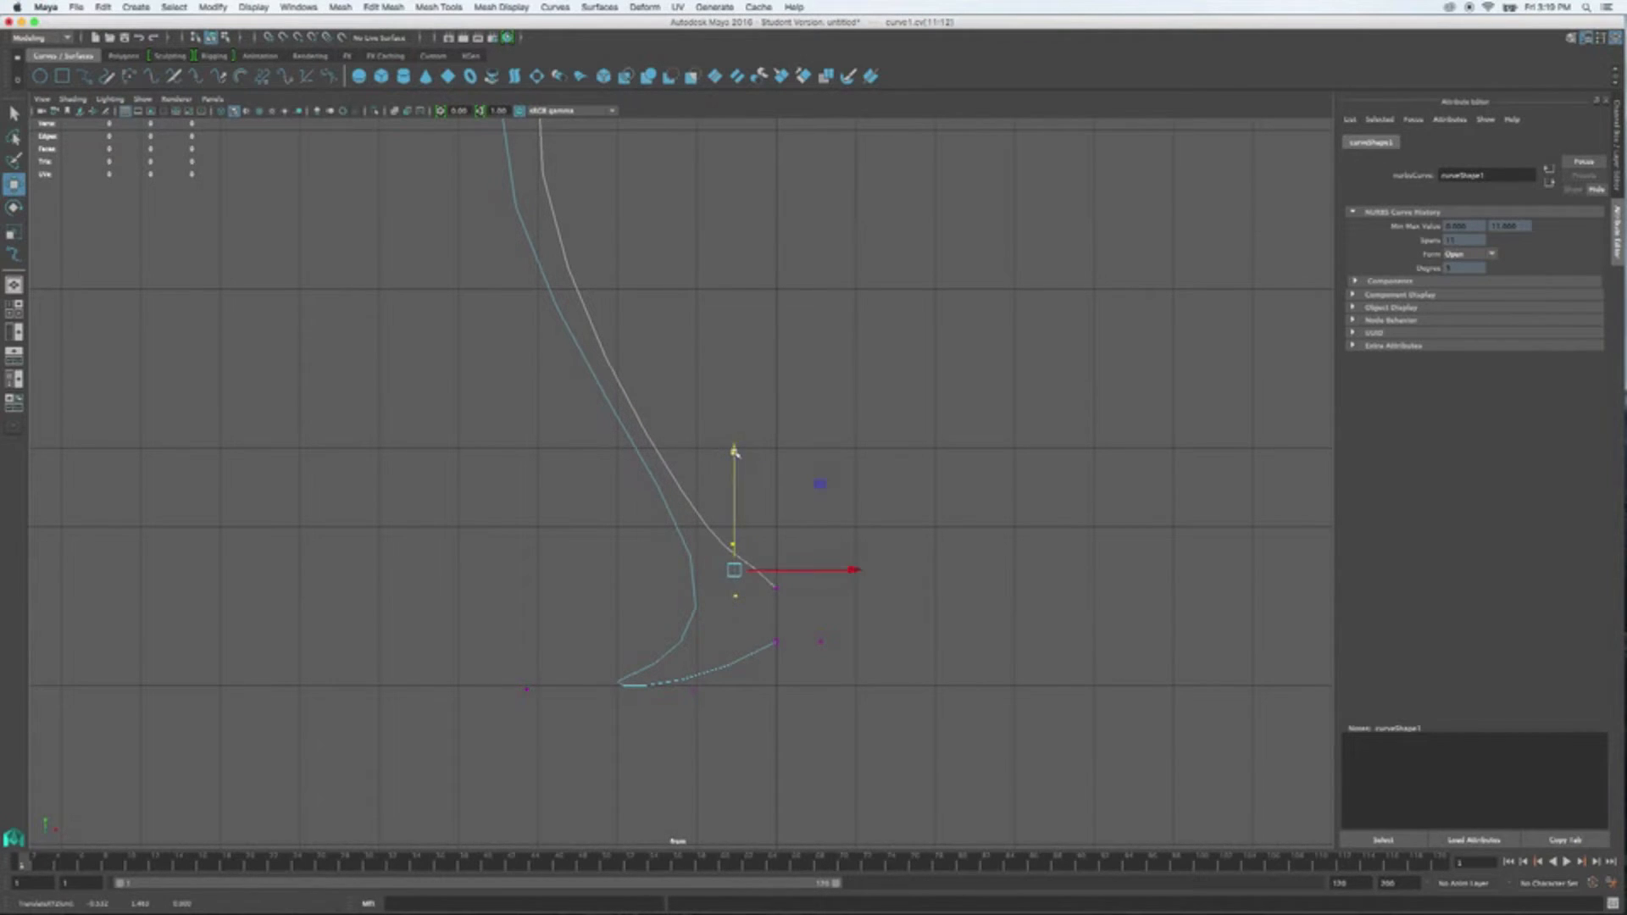
middle_click_drag(717, 324, 734, 480, "alt")
left_click(751, 755)
left_click_drag(863, 754, 871, 754)
left_click(767, 703)
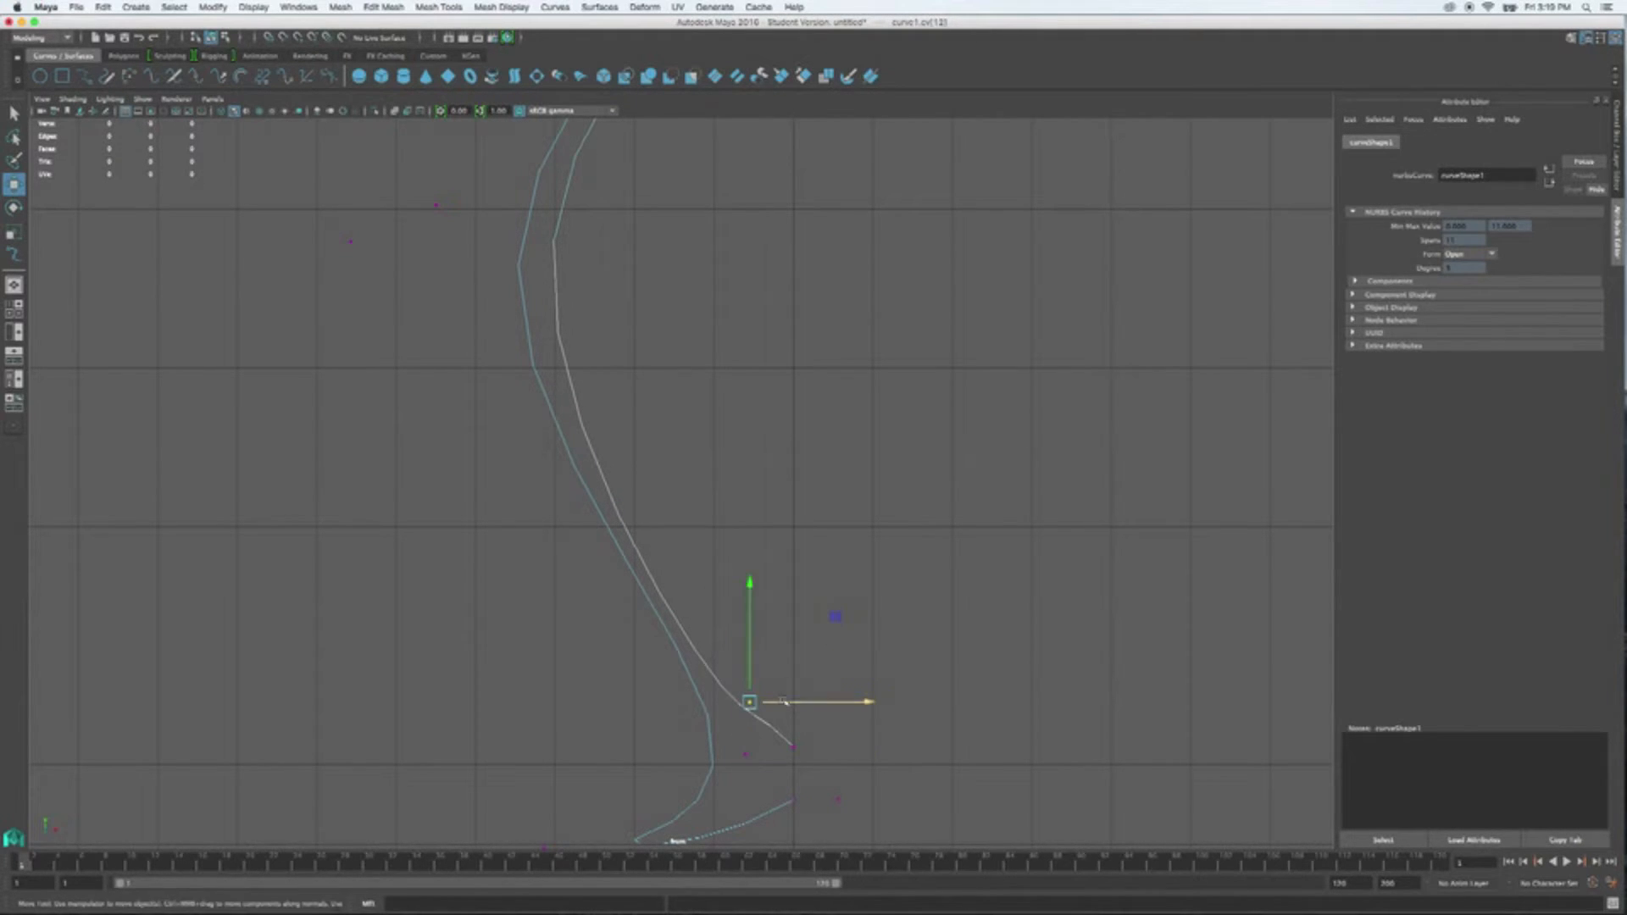
middle_click_drag(836, 617, 848, 659)
- Move the neck's inner control vertex outward and down so the inside wall follows the outer profile
left_click_drag(693, 418, 610, 567, "alt")
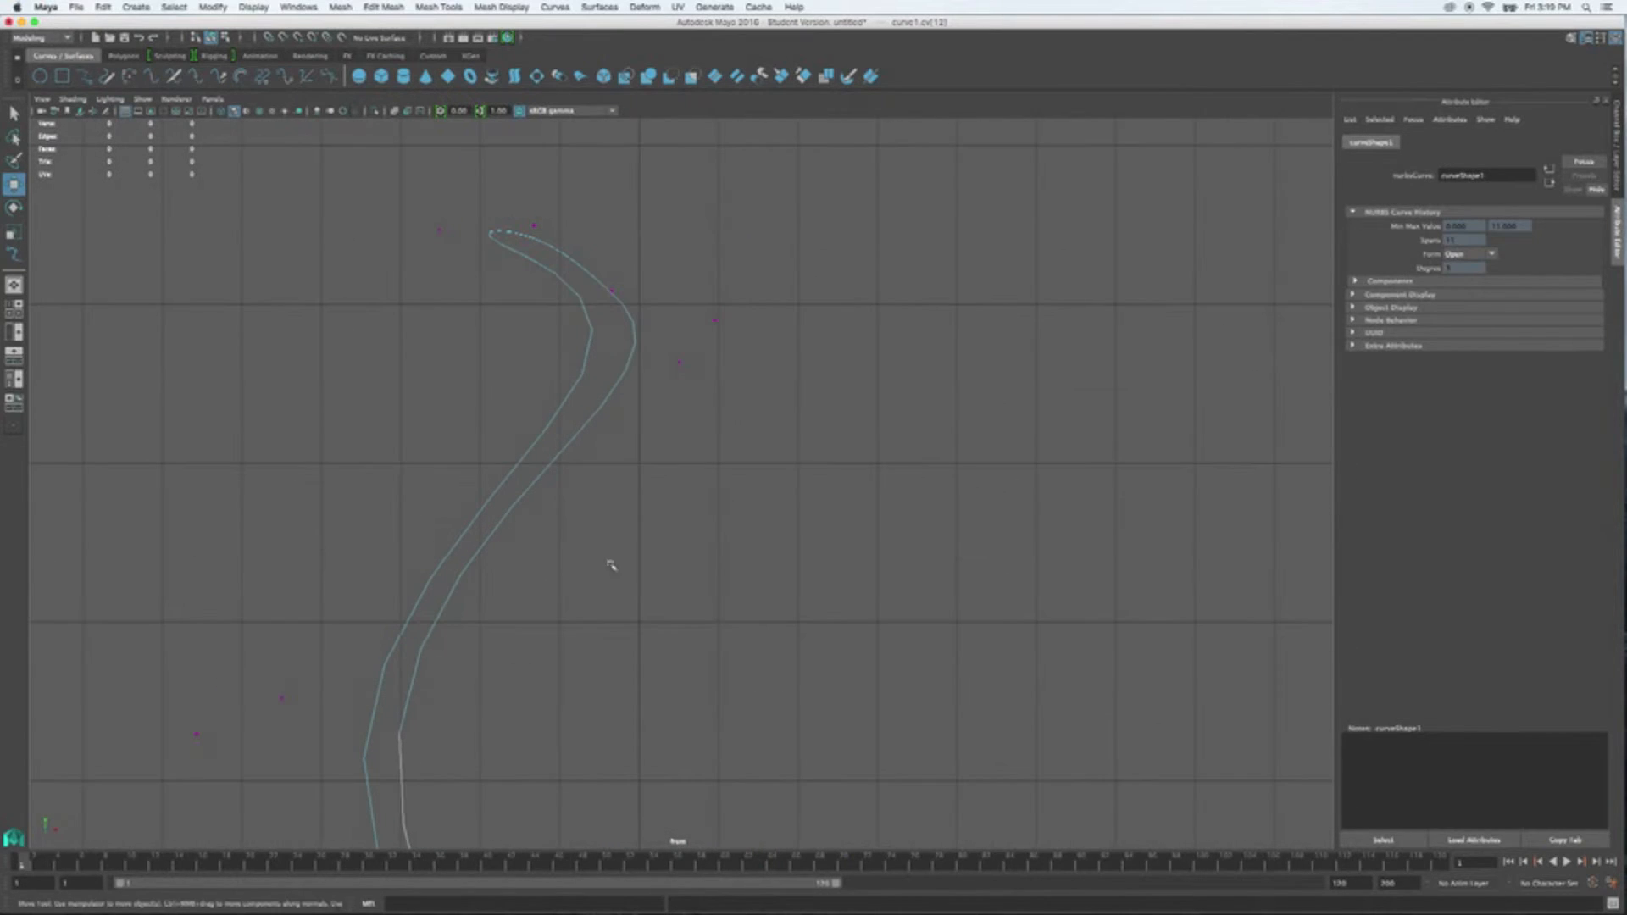
left_click(714, 320)
left_click_drag(740, 377, 658, 353)
left_click_drag(797, 364, 787, 364)
middle_click_drag(754, 276, 729, 191)
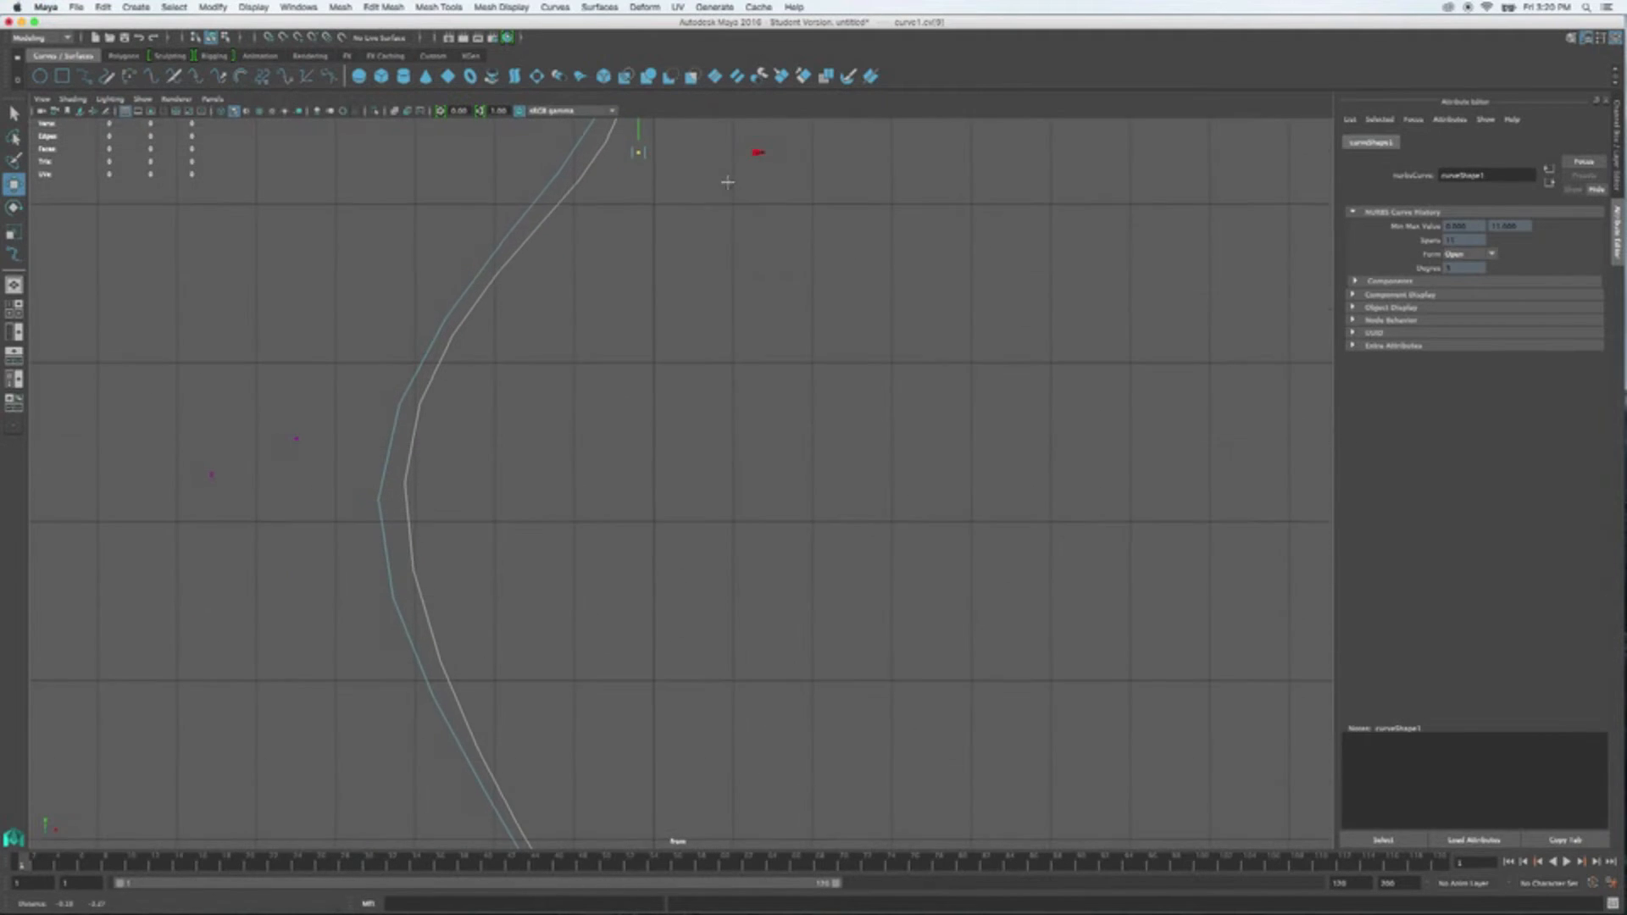
middle_click_drag(737, 490, 753, 585, "alt")
middle_click_drag(770, 331, 761, 578, "alt")
- Adjust the three control vertices around the rim and upper neck to refine the lip's shape
left_click_drag(623, 349, 655, 381)
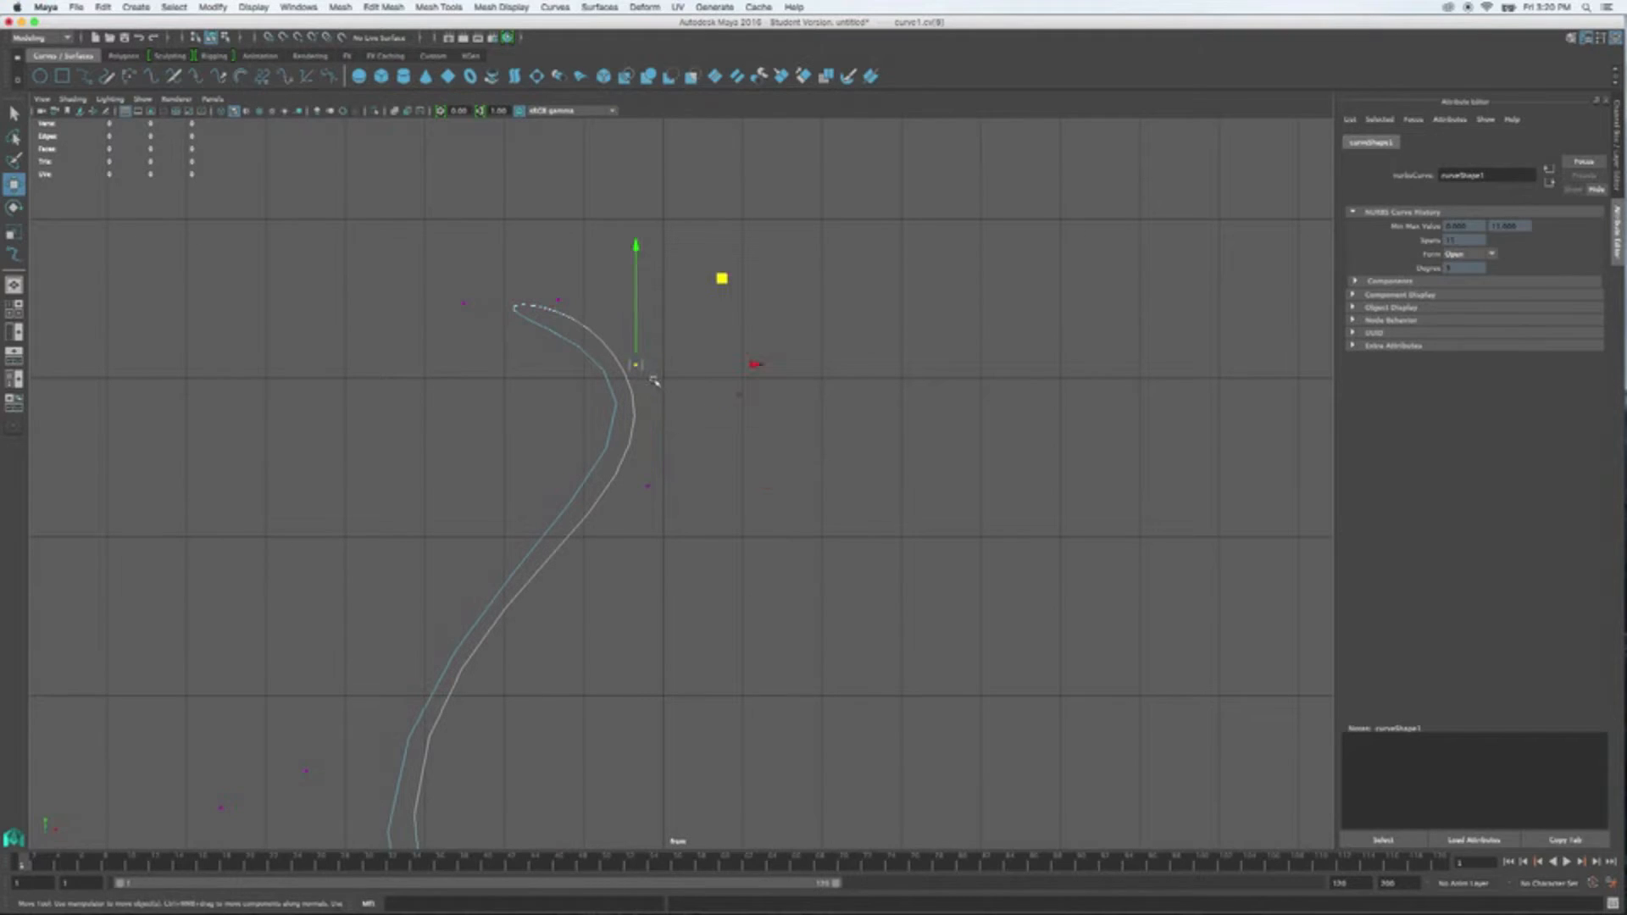
middle_click_drag(721, 282, 715, 277)
left_click_drag(543, 278, 593, 324)
middle_click_drag(644, 213, 644, 226)
left_click_drag(441, 292, 486, 346)
middle_click_drag(540, 207, 556, 227)
- Raise the lower inside-wall control vertex near the vase's floor, and clear the selection
right_click_drag(573, 272, 755, 533, "alt")
middle_click_drag(763, 570, 700, 274, "alt")
left_click_drag(579, 713, 545, 696)
left_click_drag(574, 586, 572, 566)
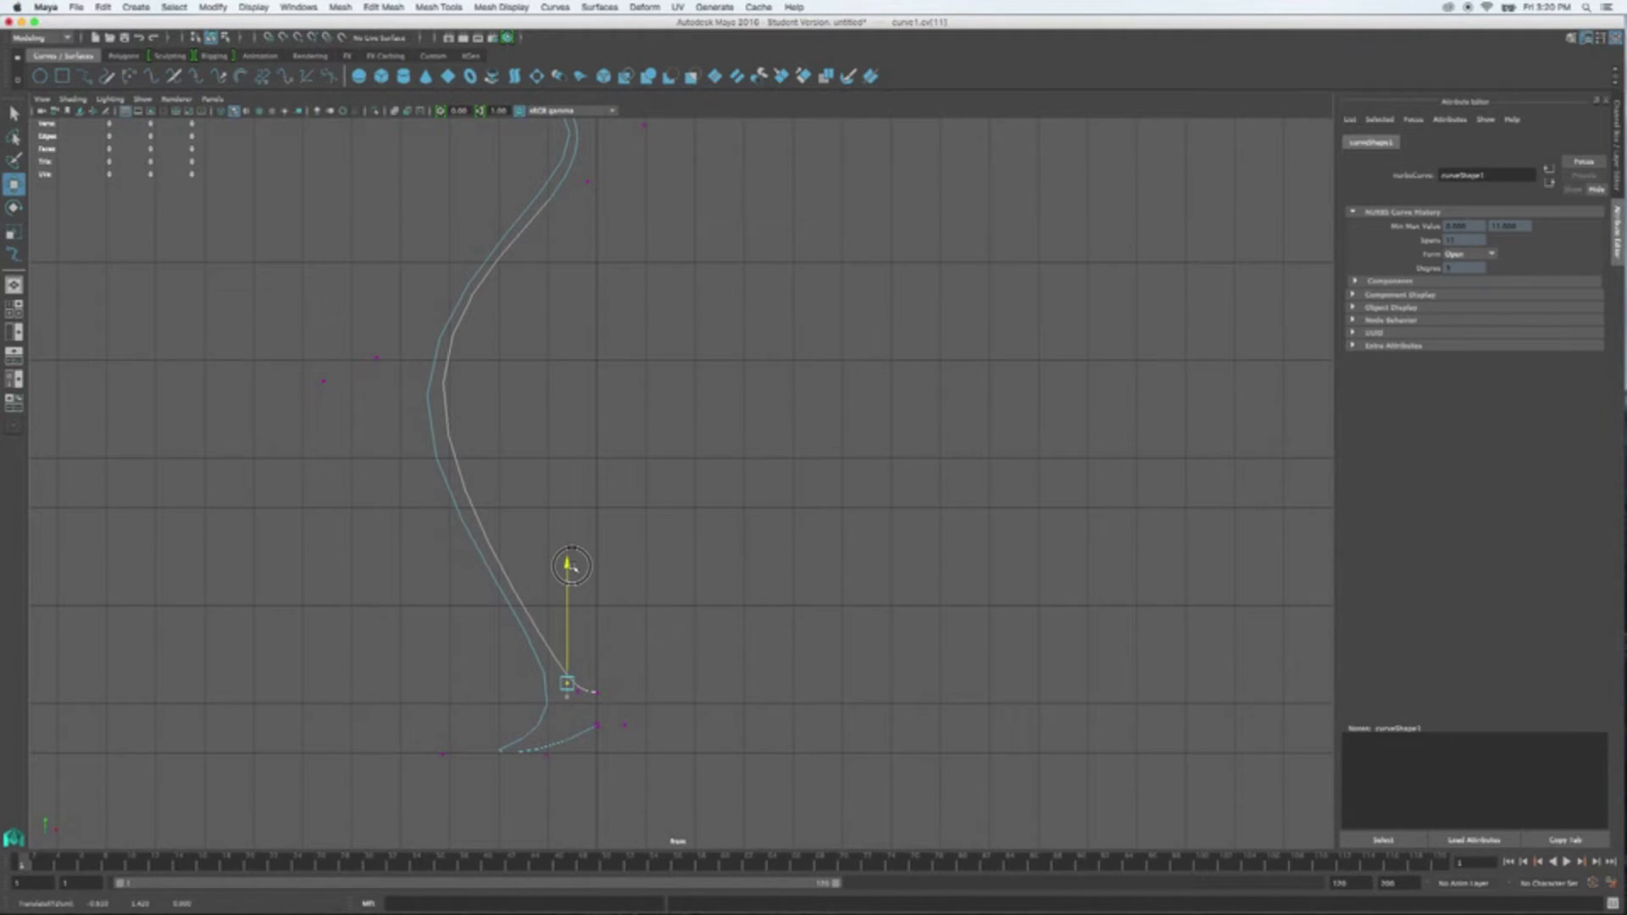
left_click(699, 544)
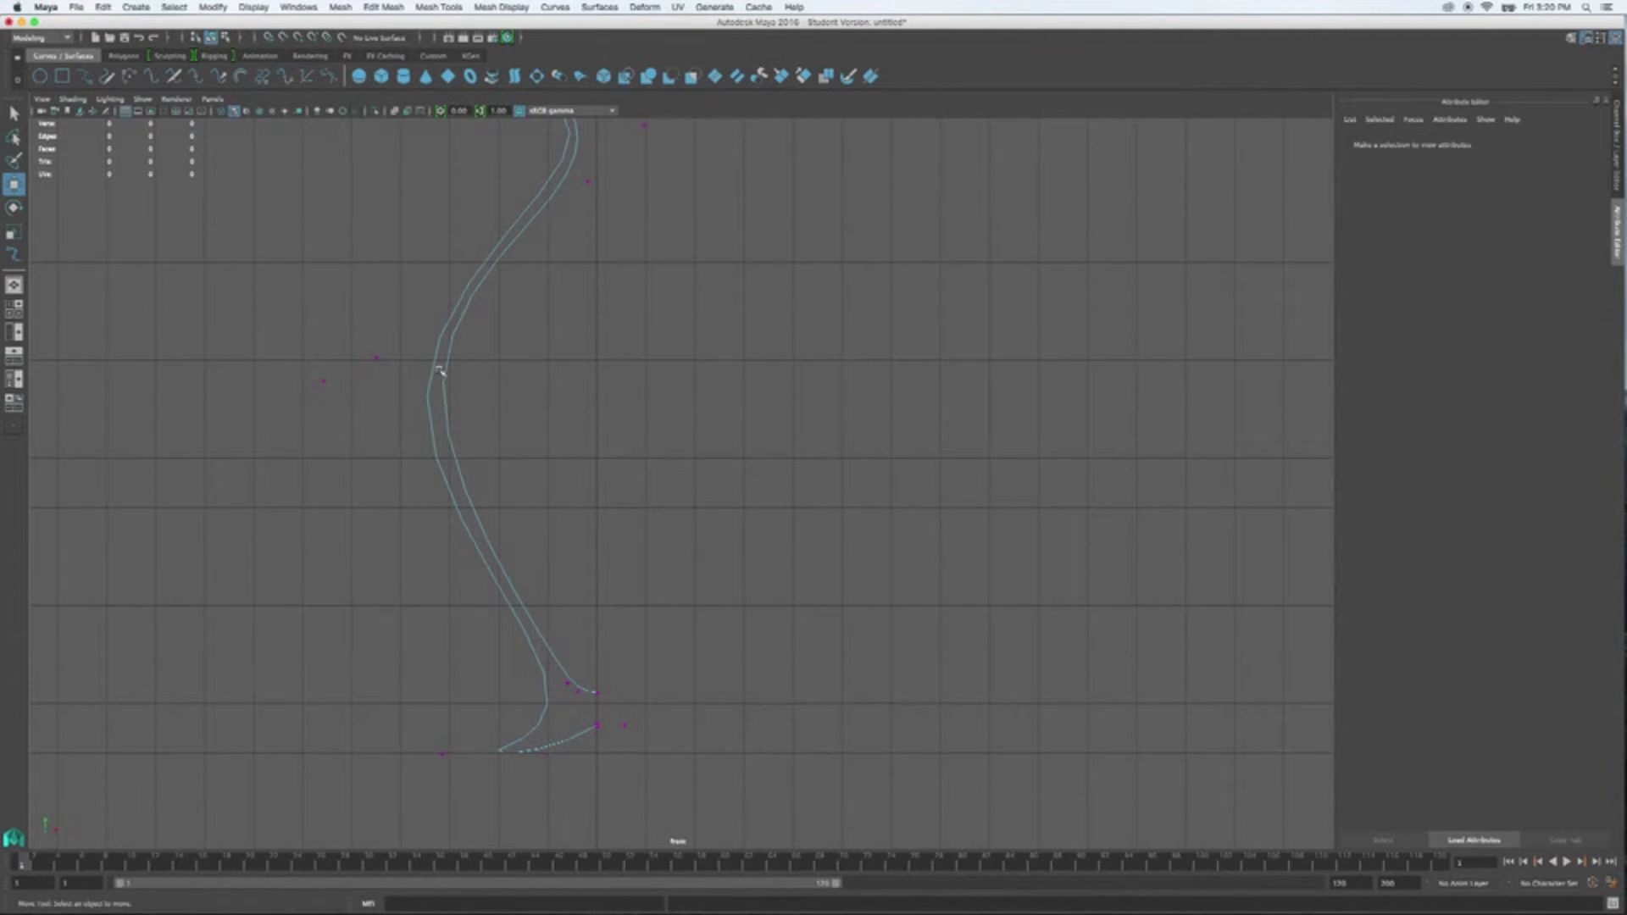
- Return the vase profile curve to object mode, select it, and revolve it into a surface in the perspective view
right_click_drag(444, 374, 480, 357)
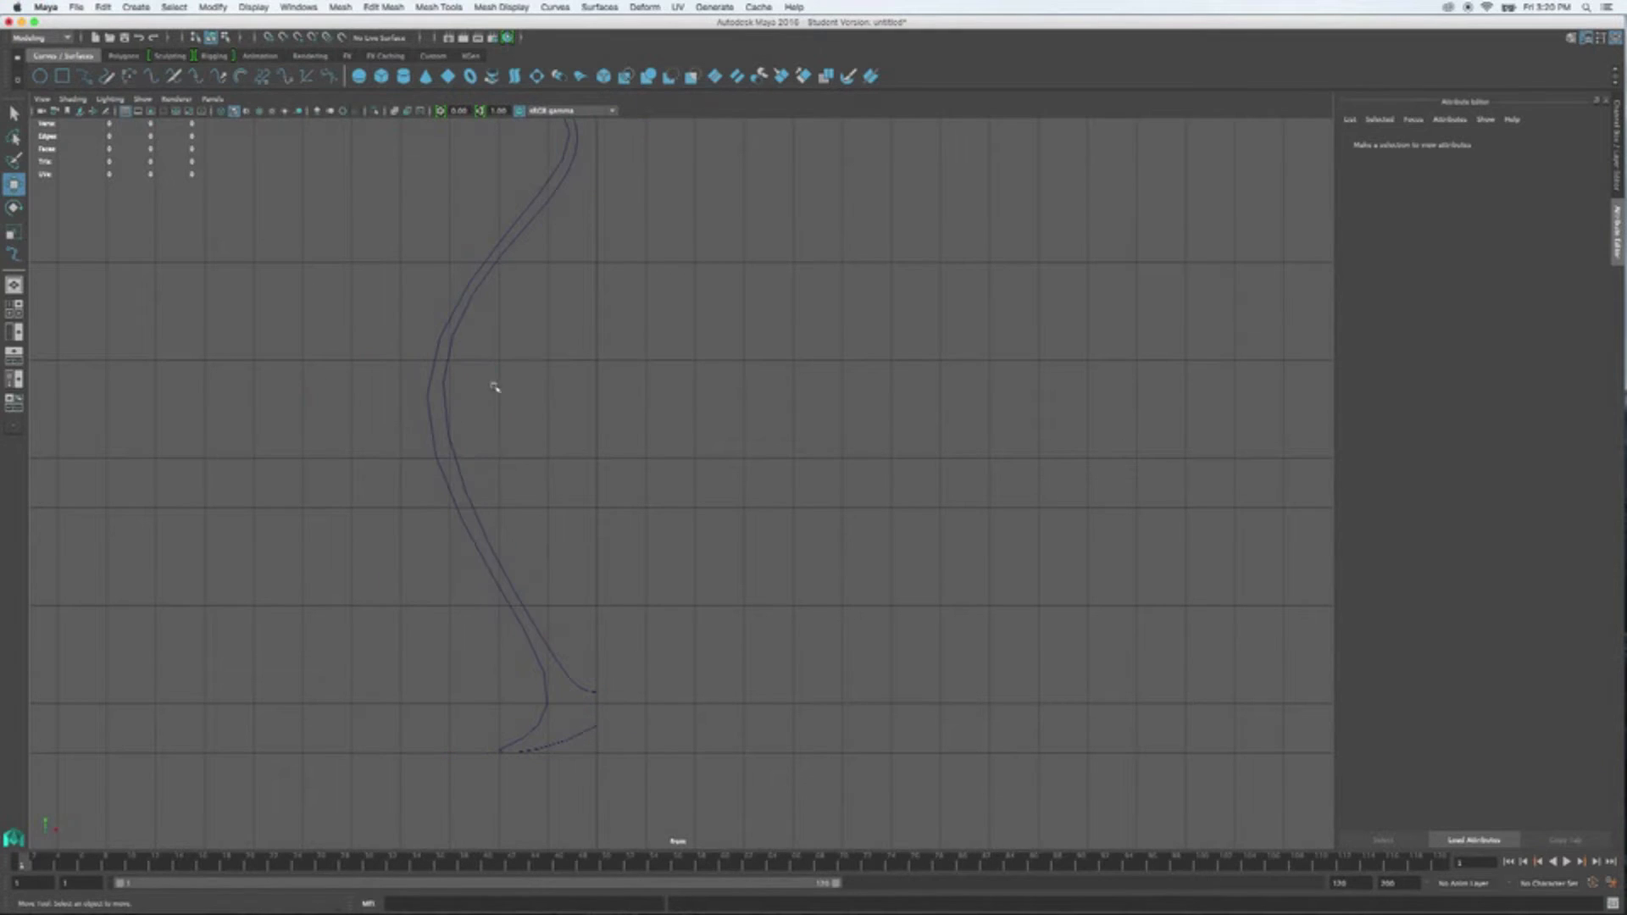
right_click_drag(618, 407, 614, 526, "alt")
left_click_drag(605, 511, 431, 535)
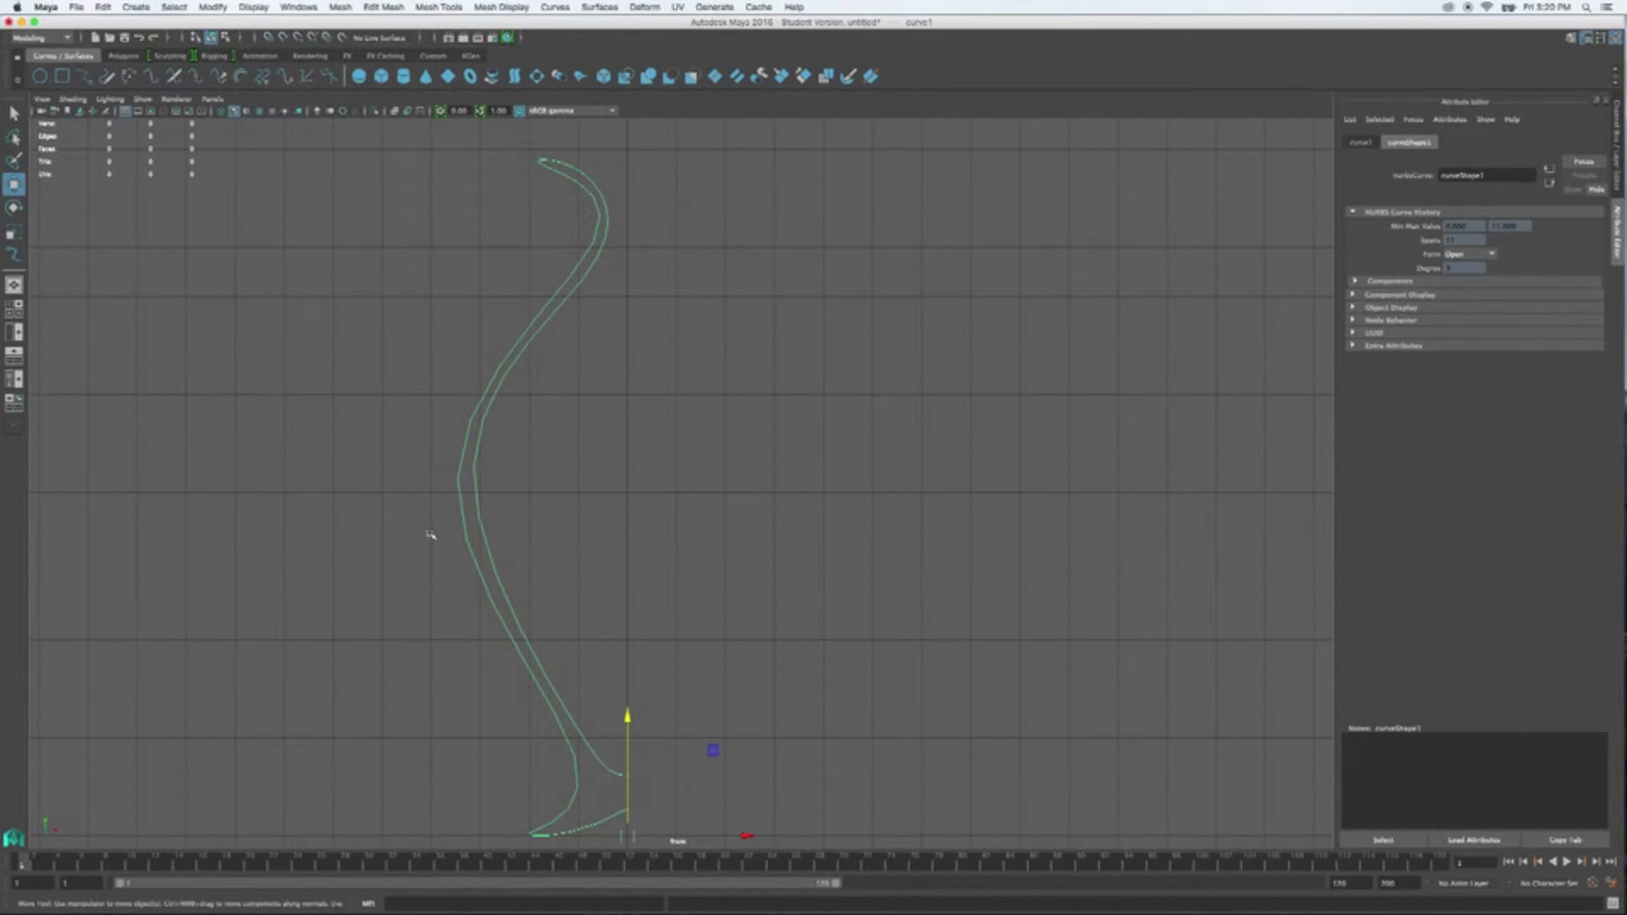
key("space")
key("space")
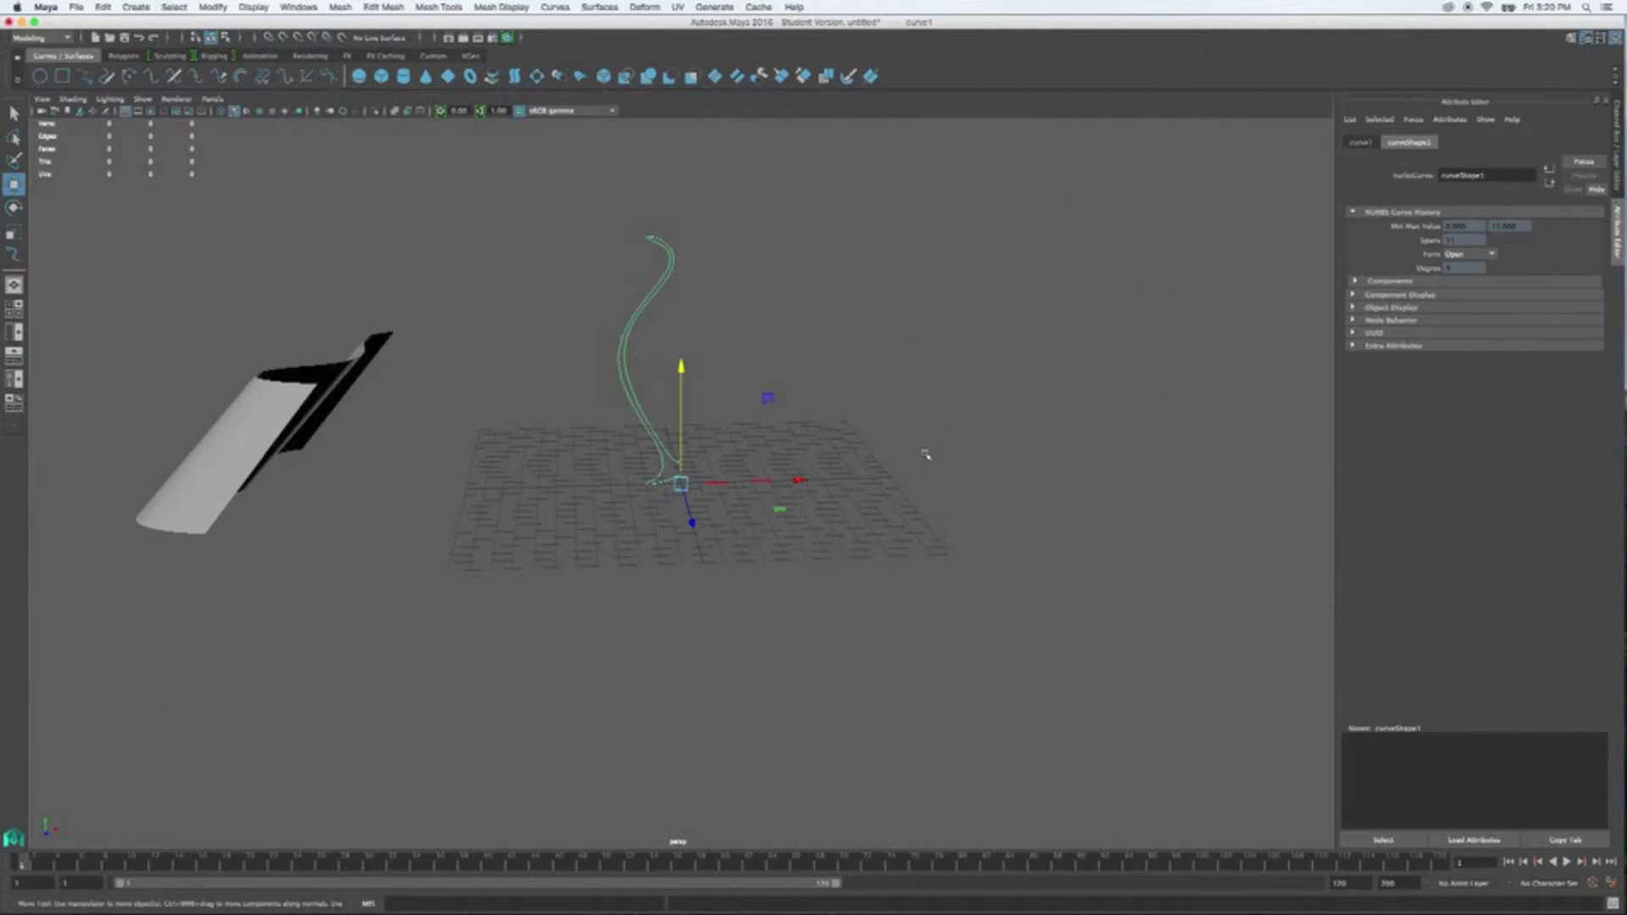
mouse_move(924, 442)
left_mouse_down("alt")
mouse_move(930, 429)
mouse_move(748, 461)
mouse_move(895, 438)
left_mouse_up("alt")
key("space")
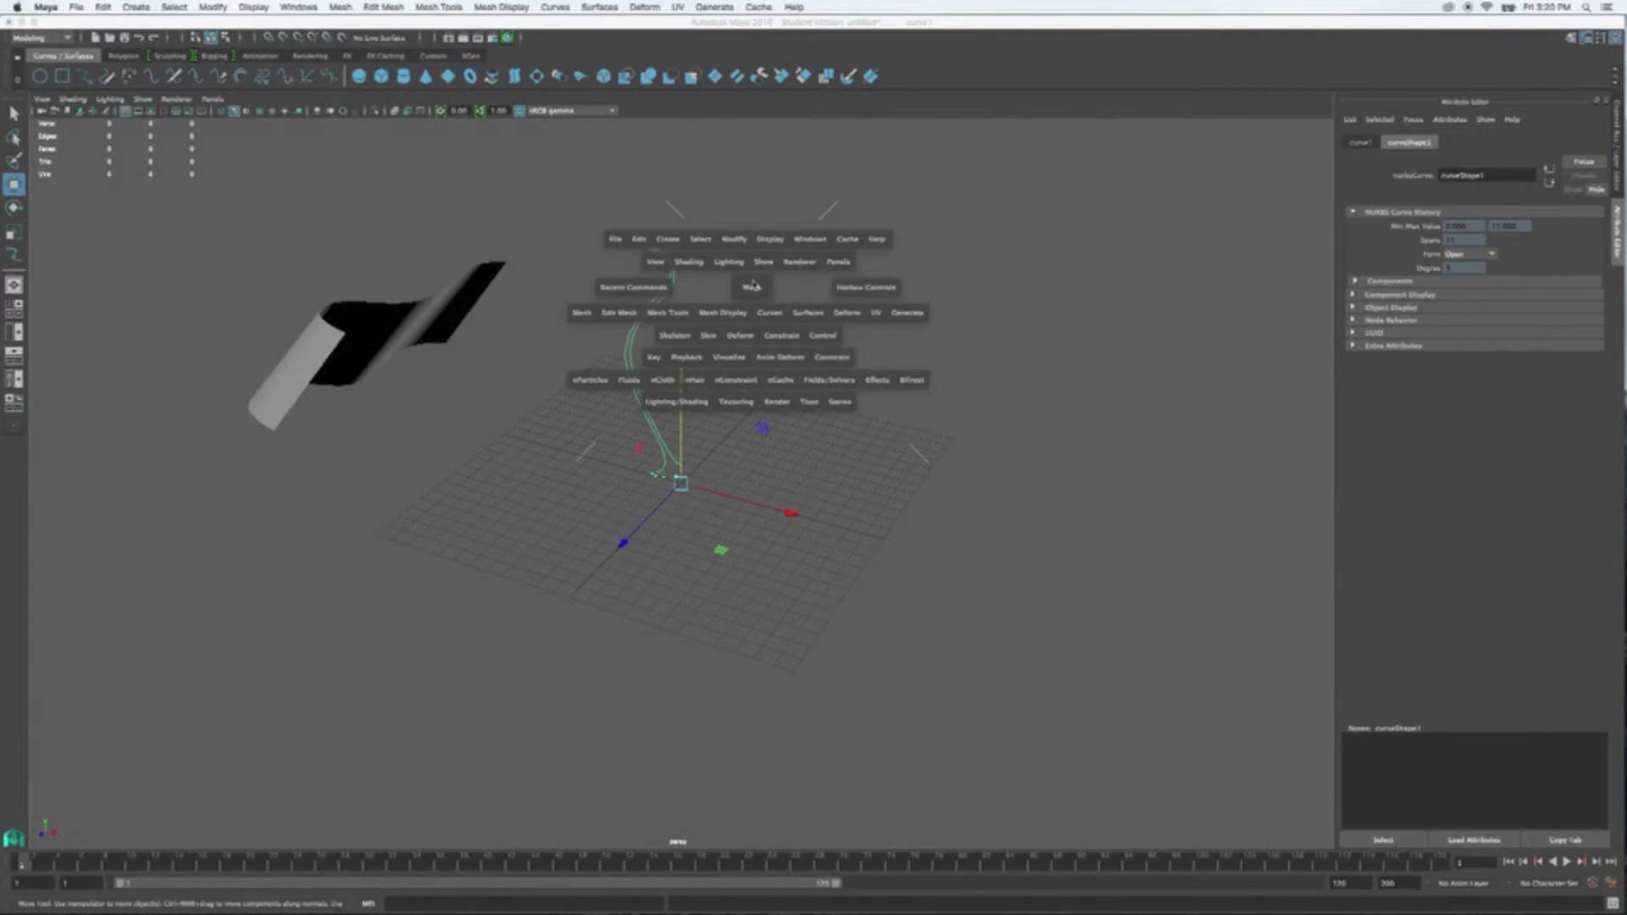
left_click(553, 9)
mouse_move(605, 9)
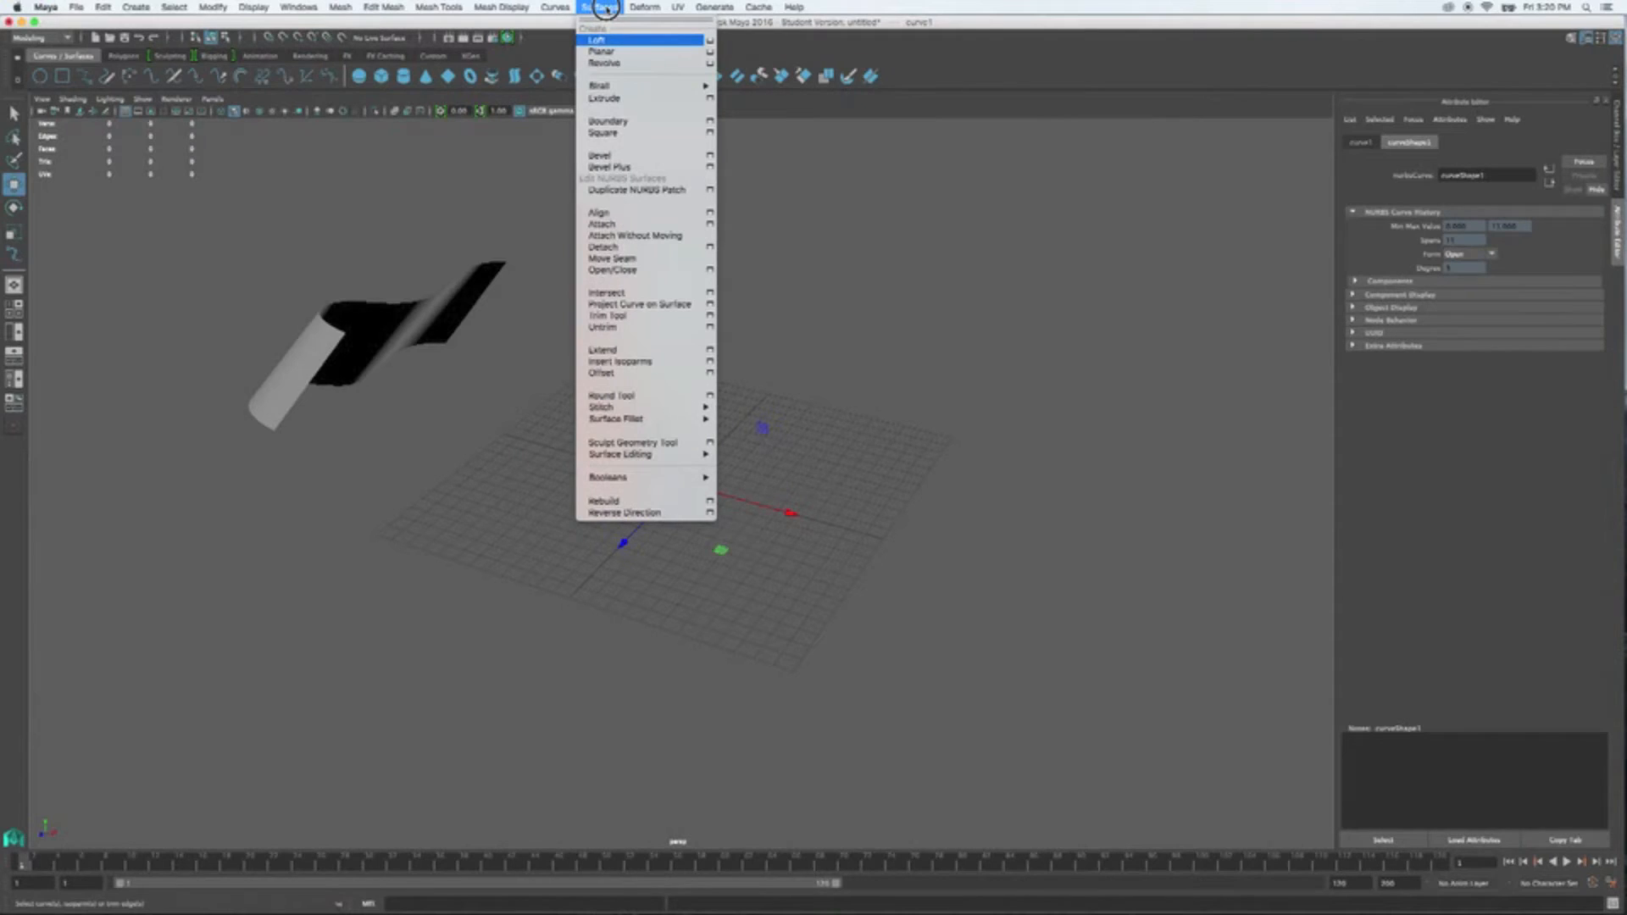
left_click(621, 63)
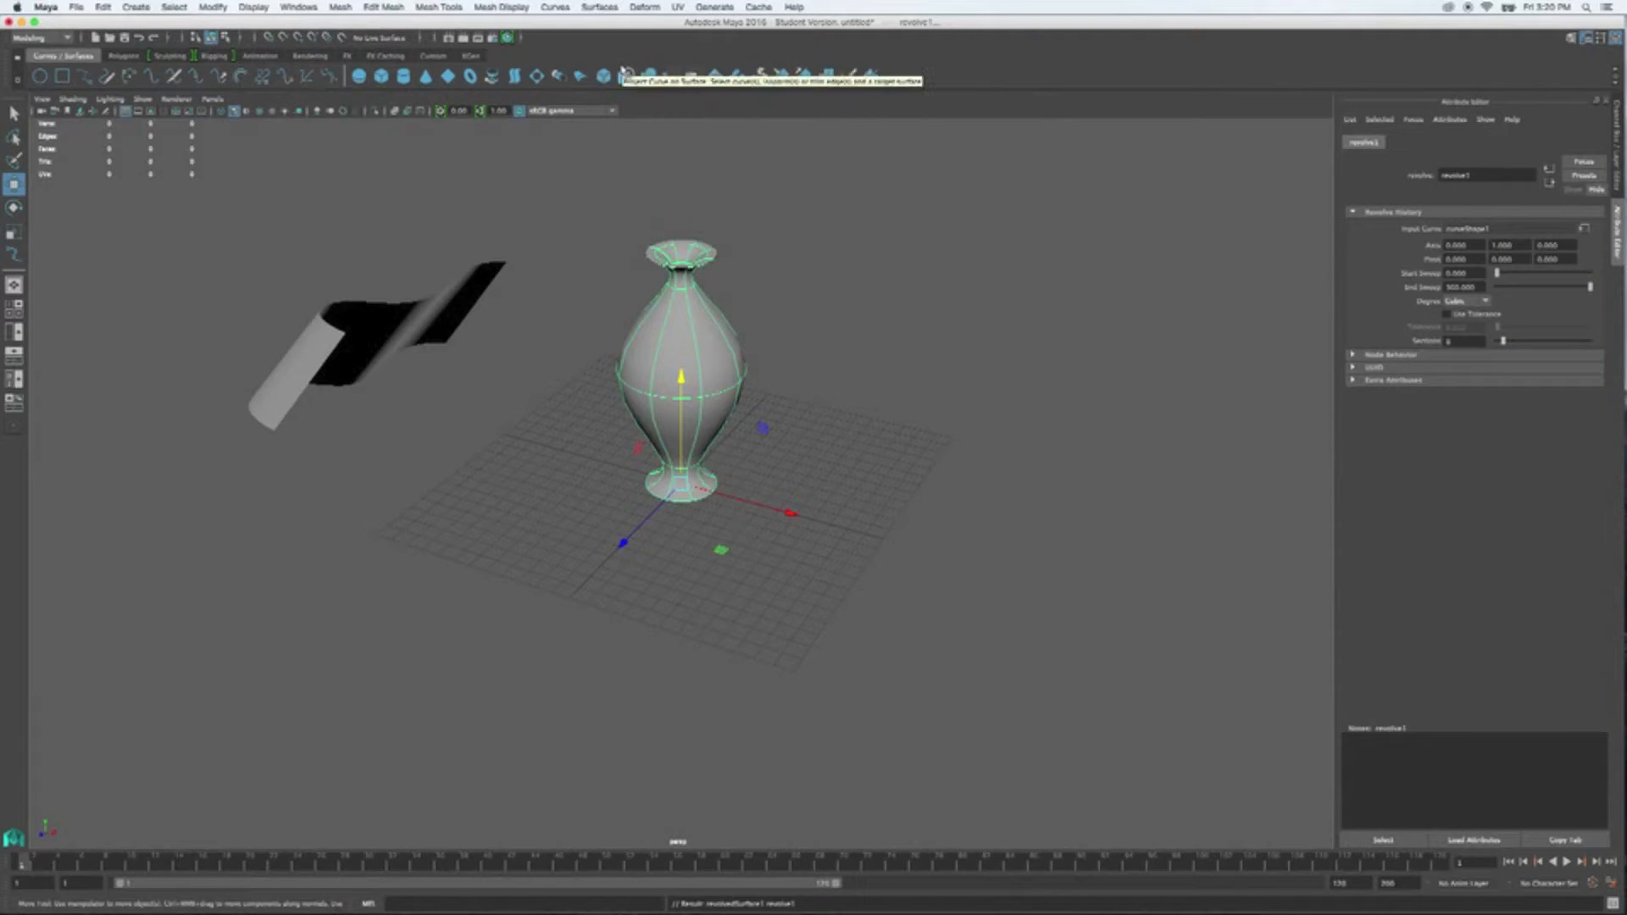
- Select the revolved vase surface and set the number of sections in its revolve history to 20
left_click_drag(572, 362, 767, 292, "alt")
scroll(708, 315, "up", 3)
scroll(831, 386, "up", 5)
left_click_drag(830, 386, 879, 472, "alt")
left_click(981, 421)
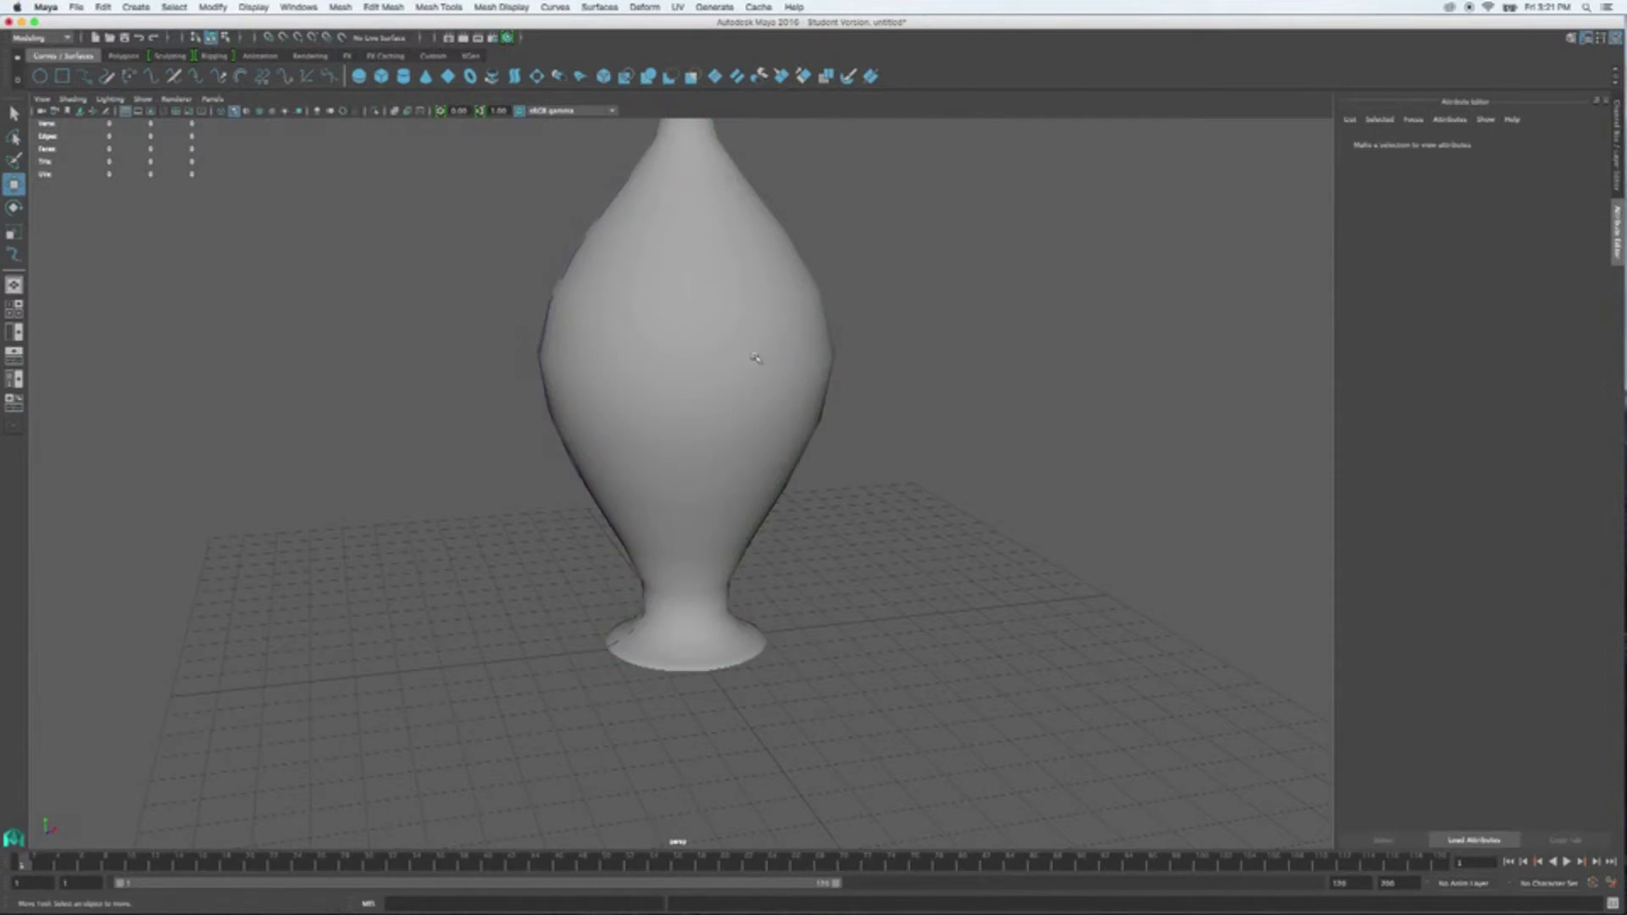
left_click(757, 379)
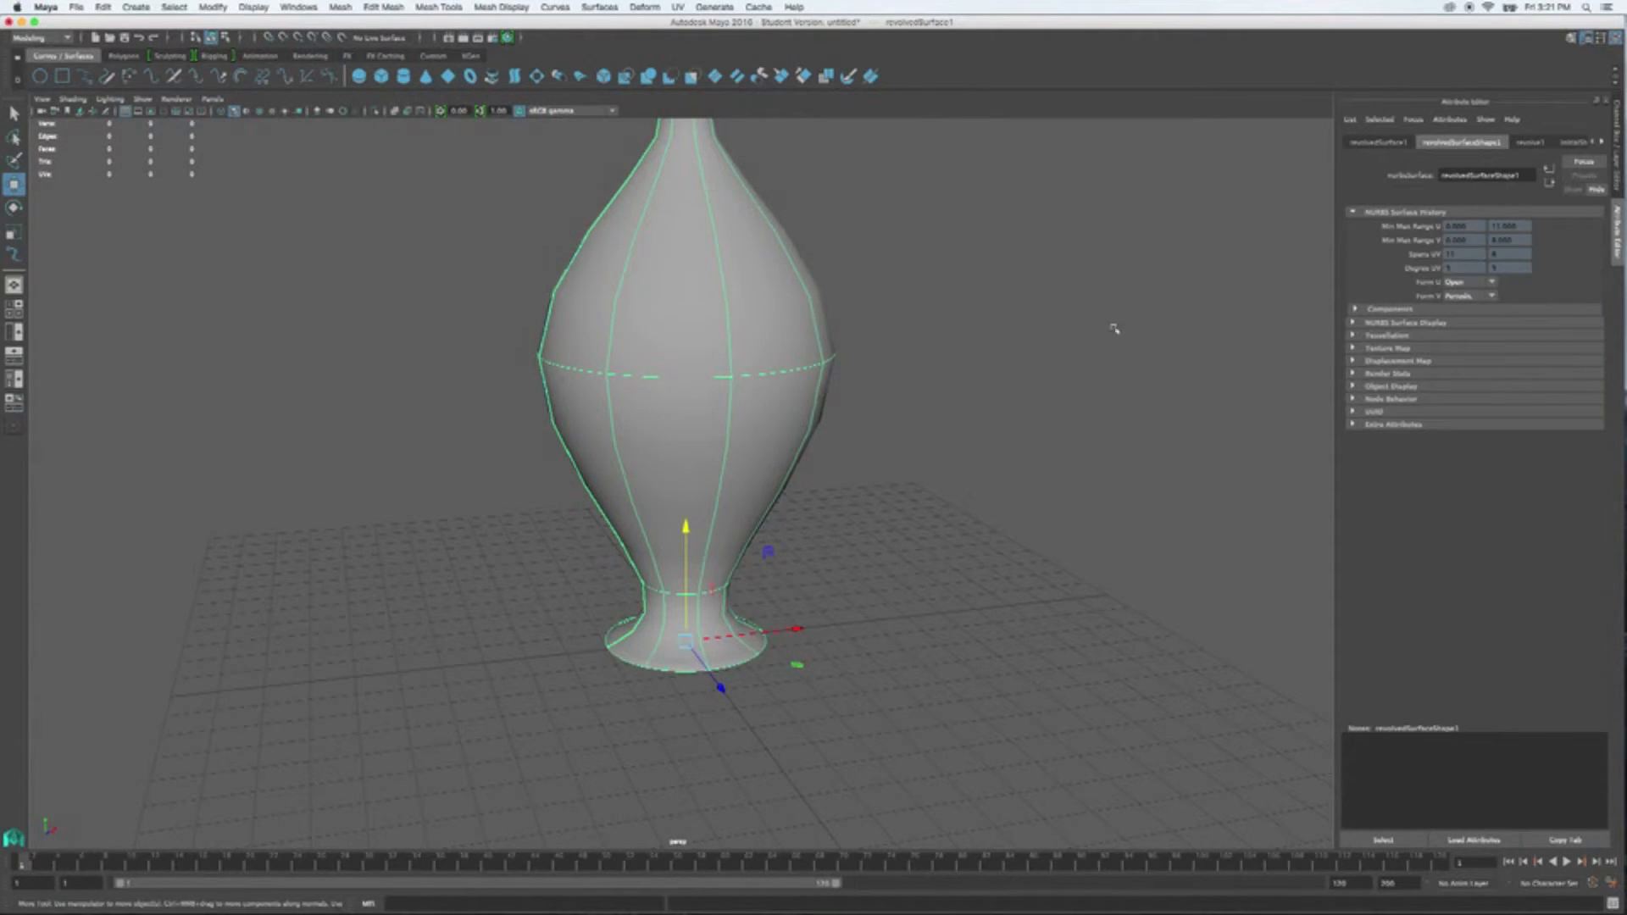
left_click(884, 231)
left_click(573, 264)
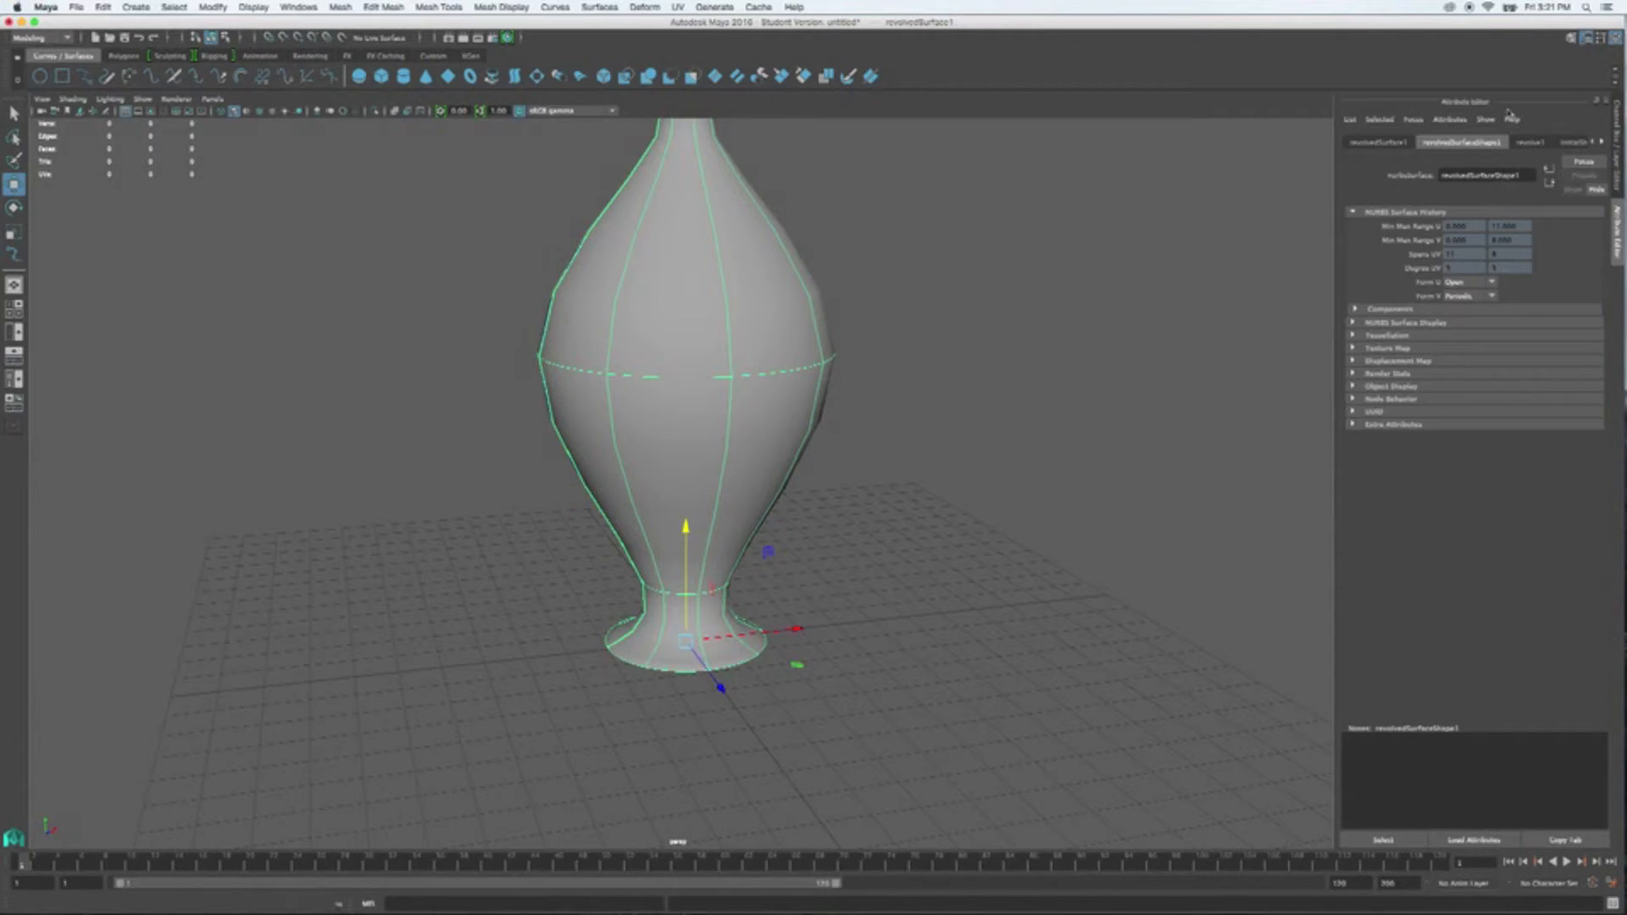
left_click(1527, 142)
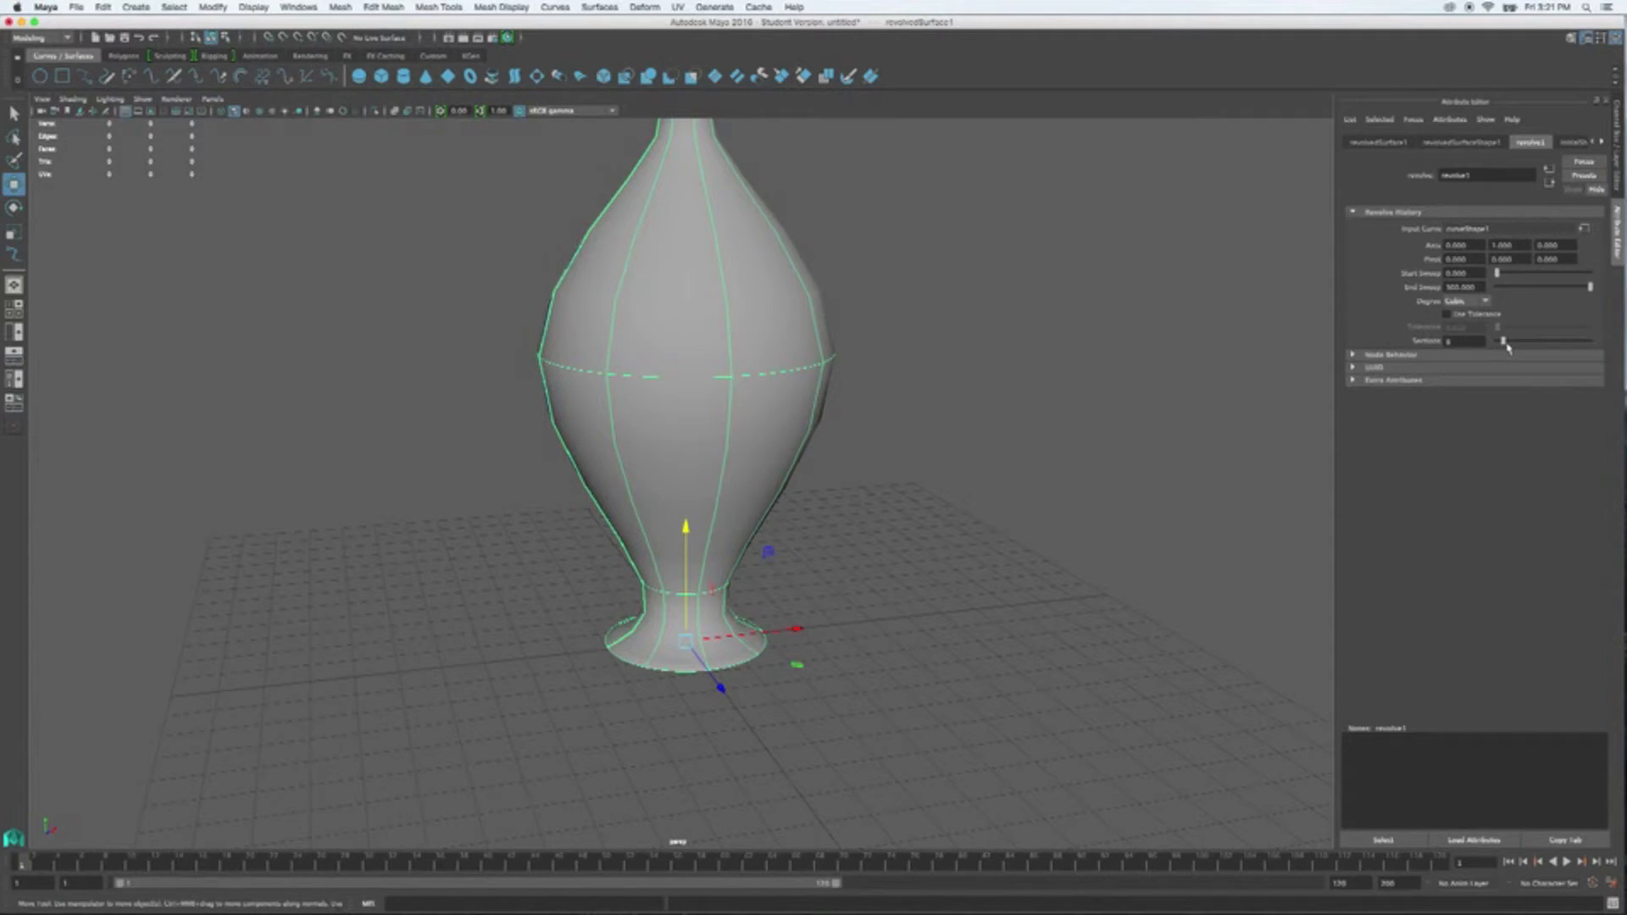
left_click_drag(1506, 345, 1515, 342)
- Try a partial revolve of the vase with the end sweep at about 179 degrees, and restore the full sweep
left_click_drag(894, 519, 885, 576, "alt")
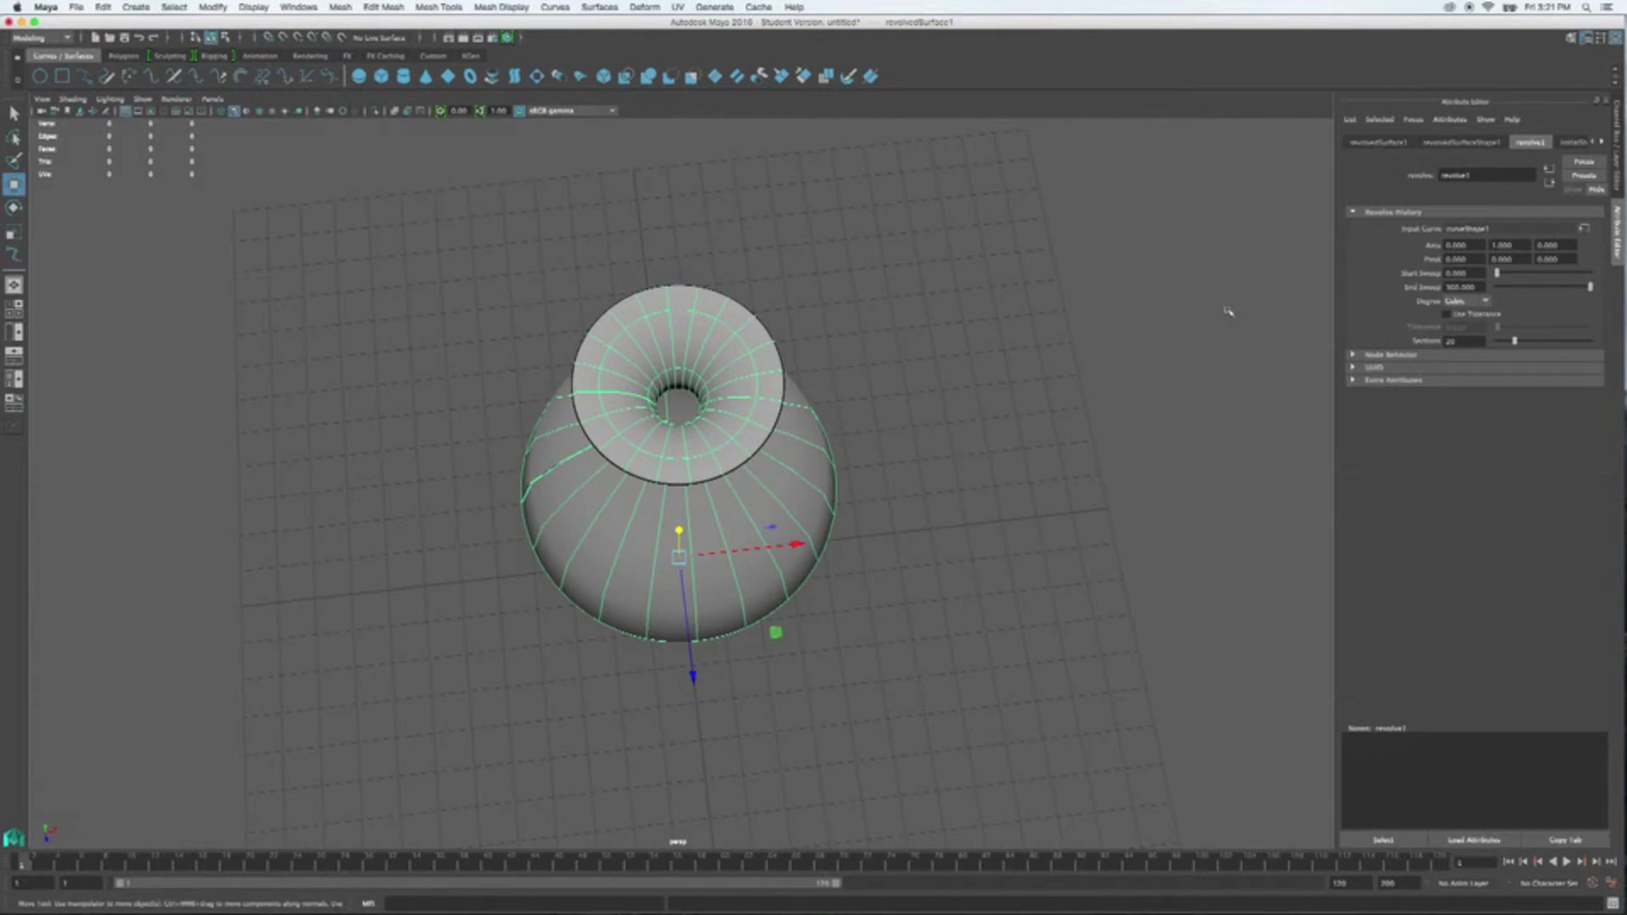
left_click_drag(1187, 330, 1191, 336, "alt")
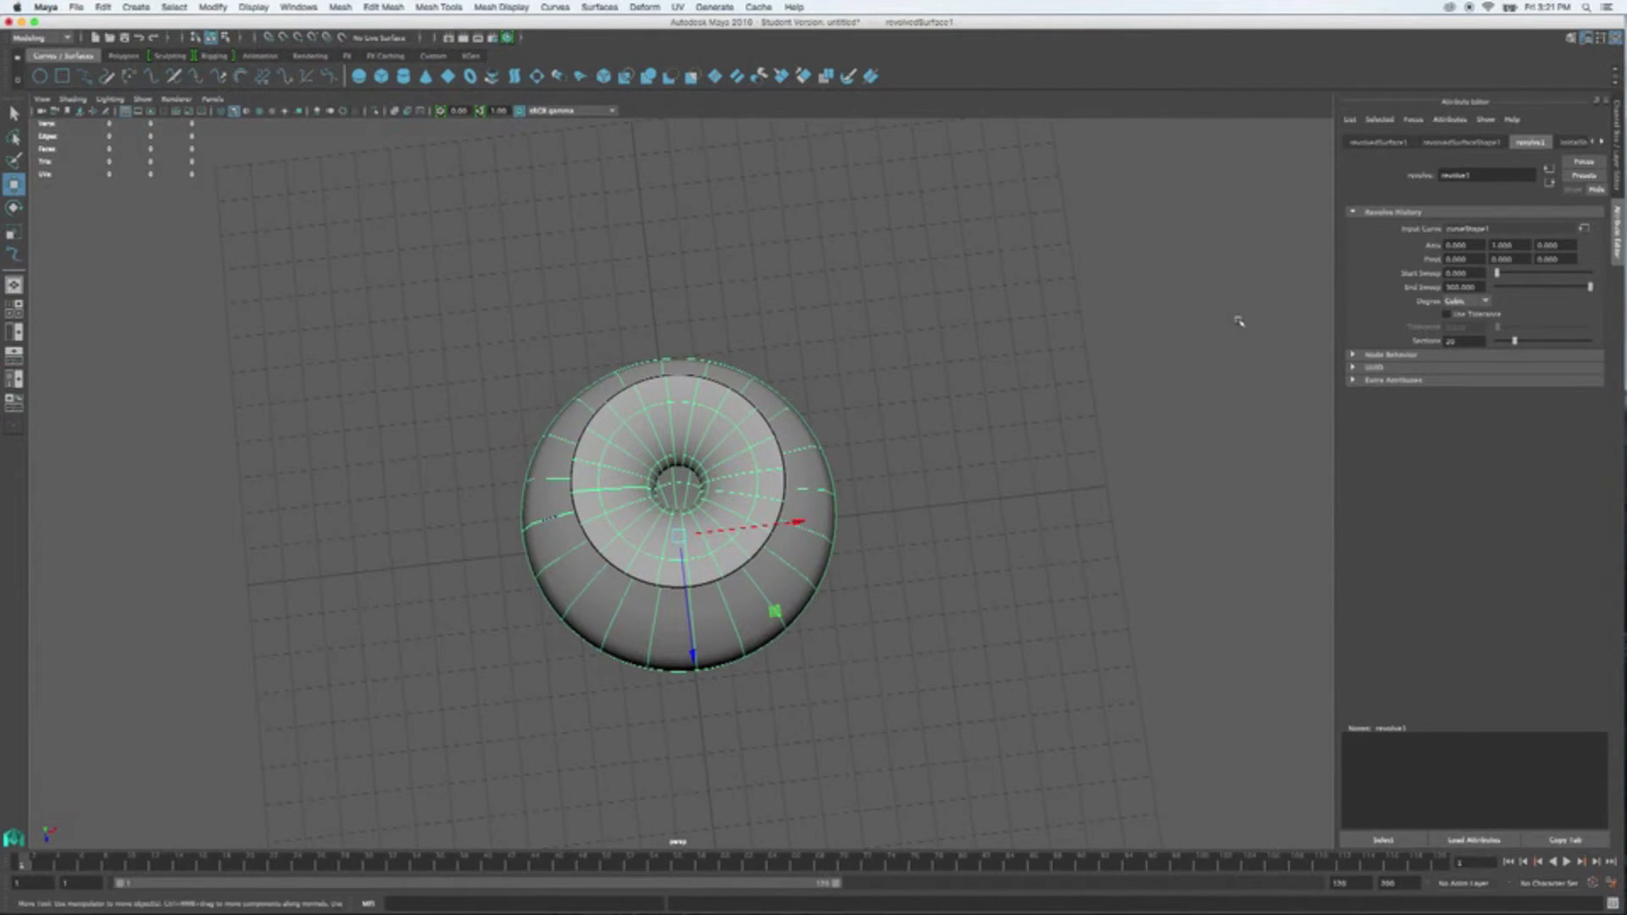
mouse_move(1148, 378)
left_mouse_down("alt")
mouse_move(1138, 395)
mouse_move(1130, 280)
mouse_move(1054, 251)
mouse_move(1119, 356)
mouse_move(1162, 363)
left_mouse_up("alt")
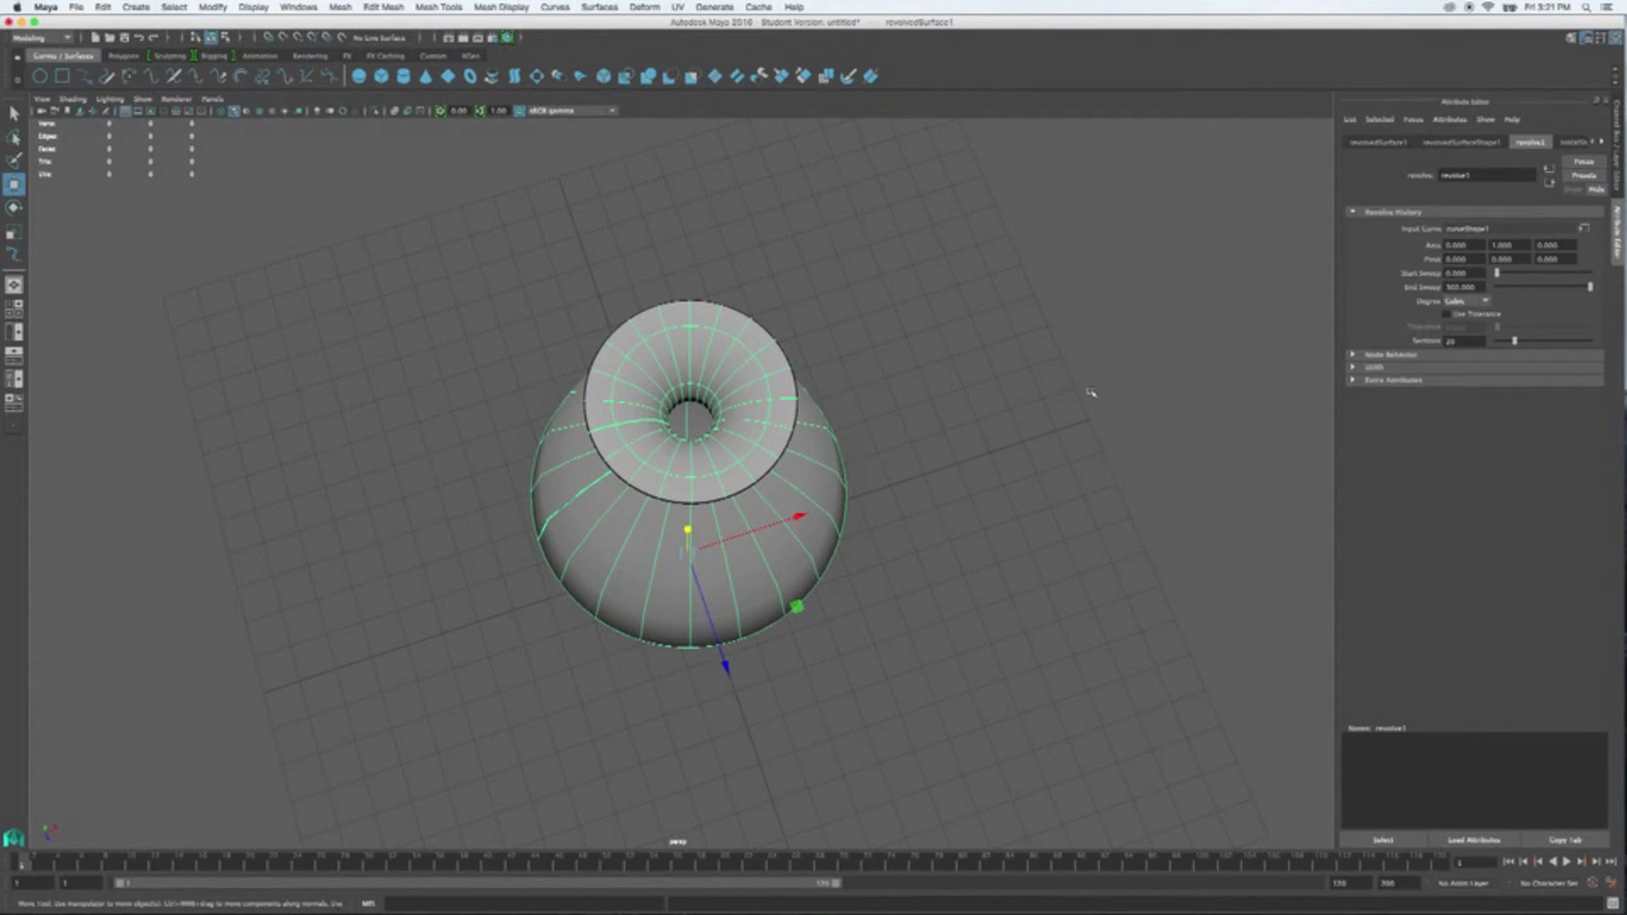
left_click_drag(1060, 421, 949, 399, "alt")
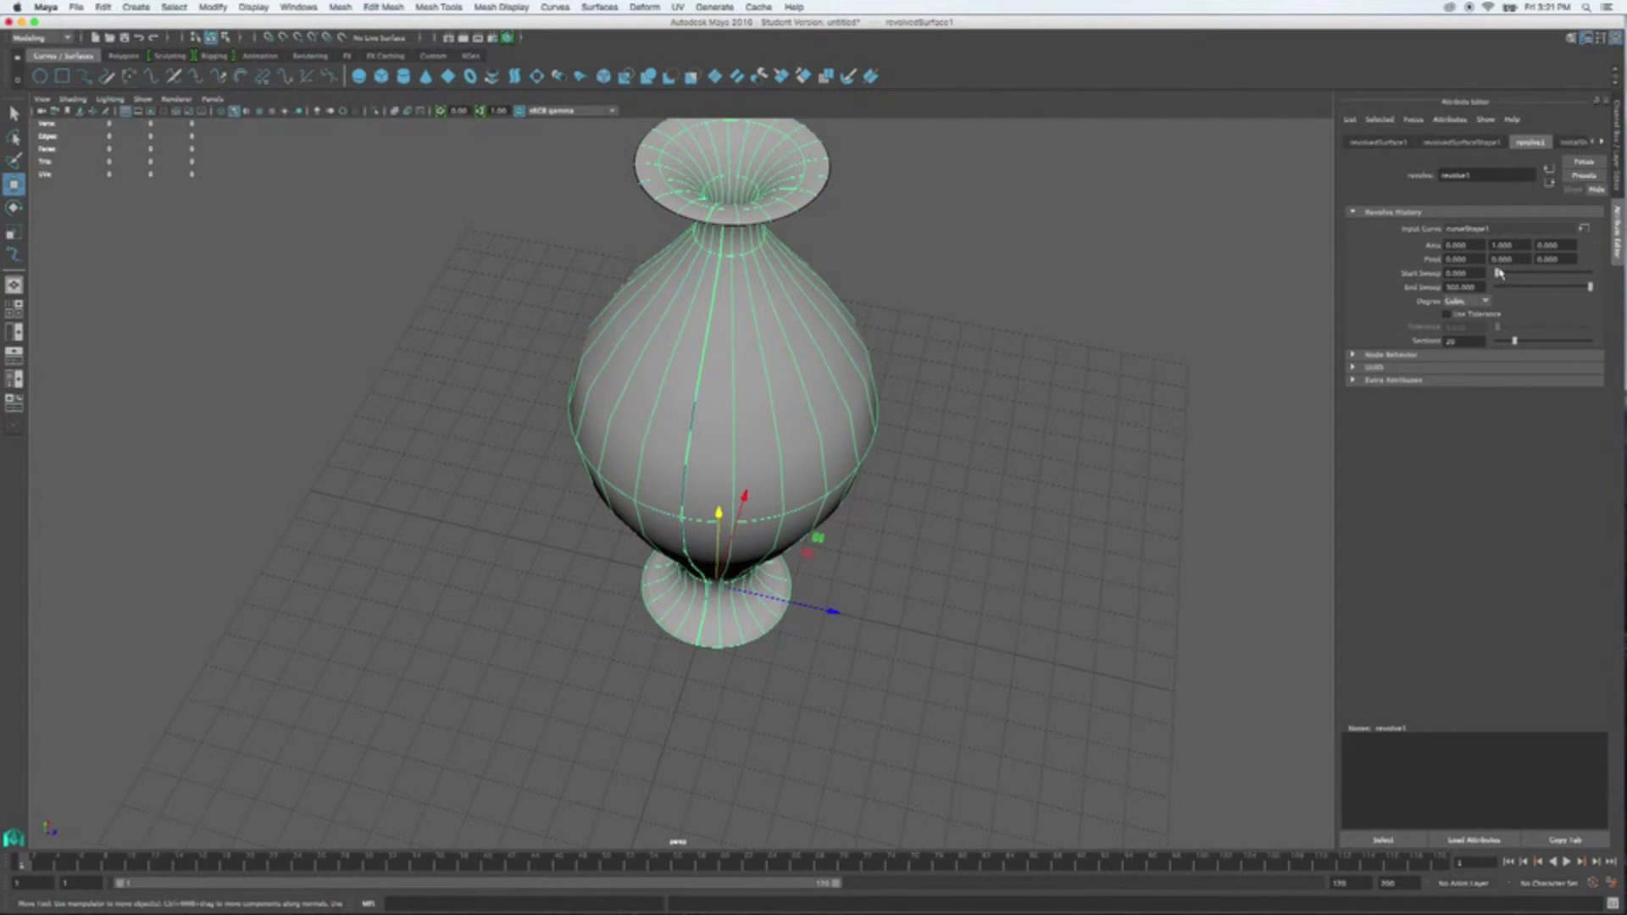
mouse_move(1497, 272)
left_mouse_down()
mouse_move(1530, 273)
mouse_move(1491, 274)
left_mouse_up()
left_click_drag(1590, 287, 1542, 288)
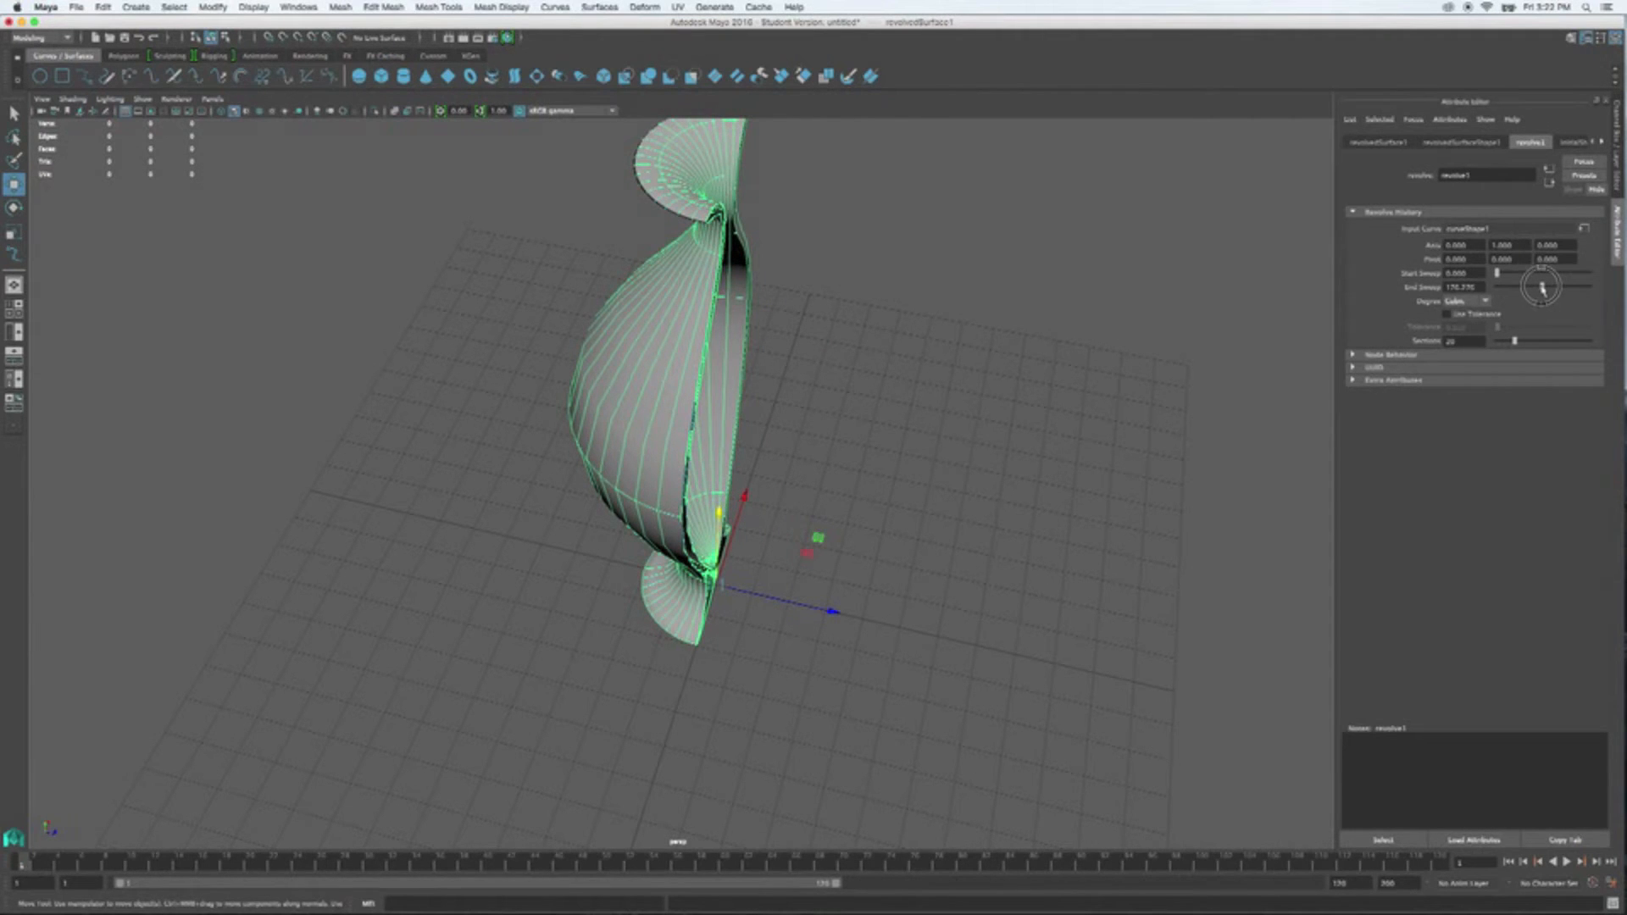
left_click_drag(1014, 473, 864, 480, "alt")
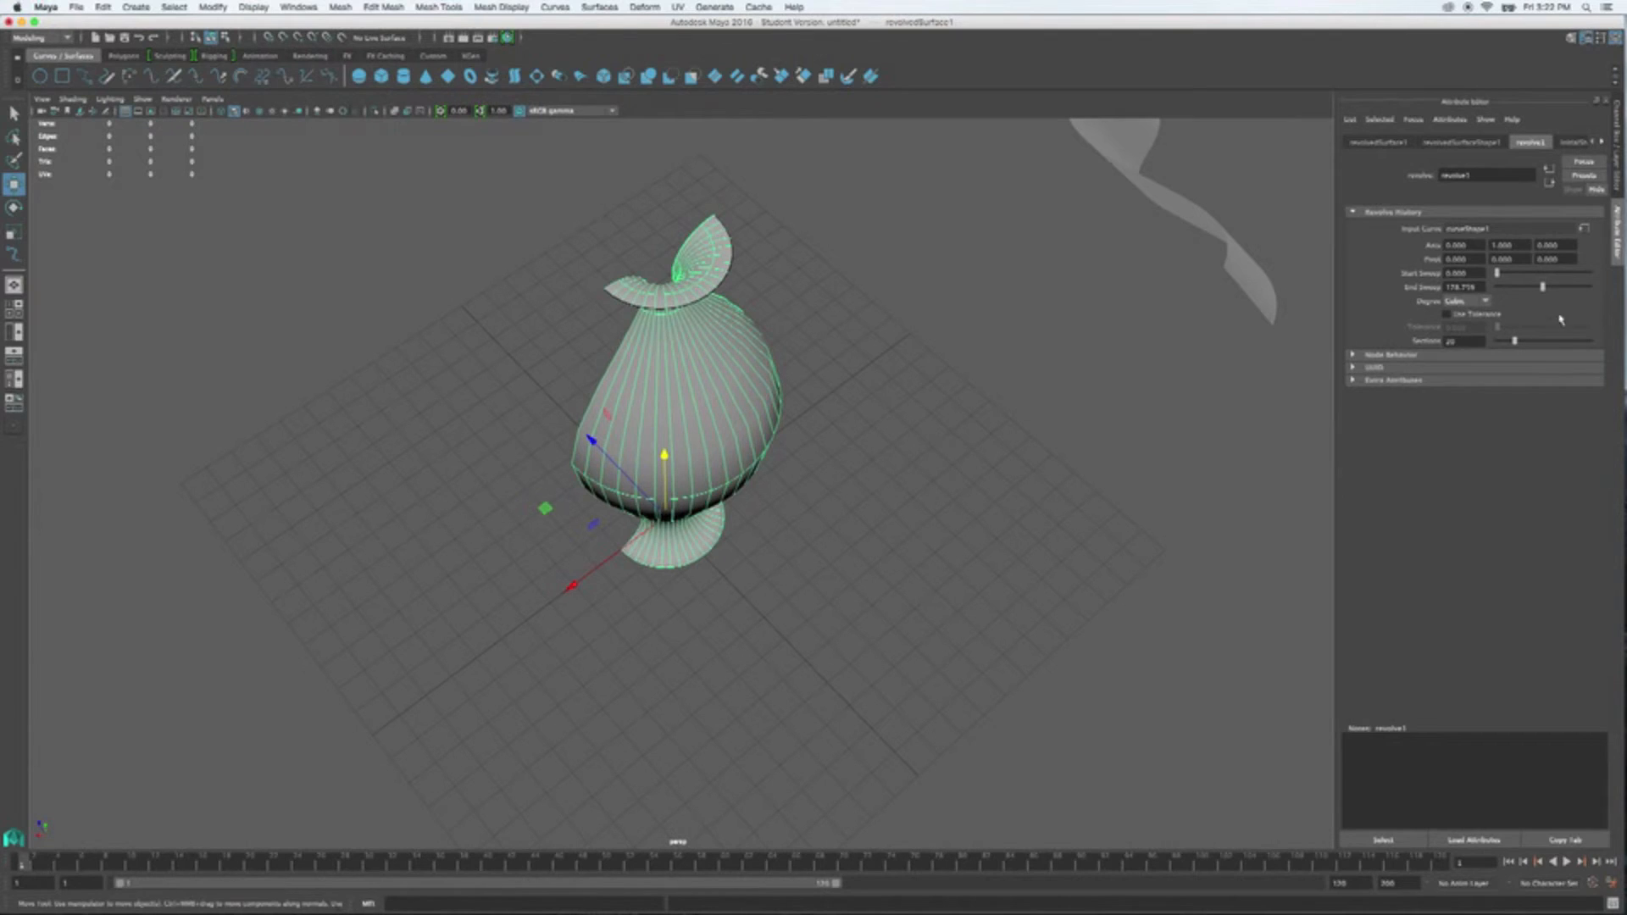
left_click_drag(1551, 290, 1616, 292)
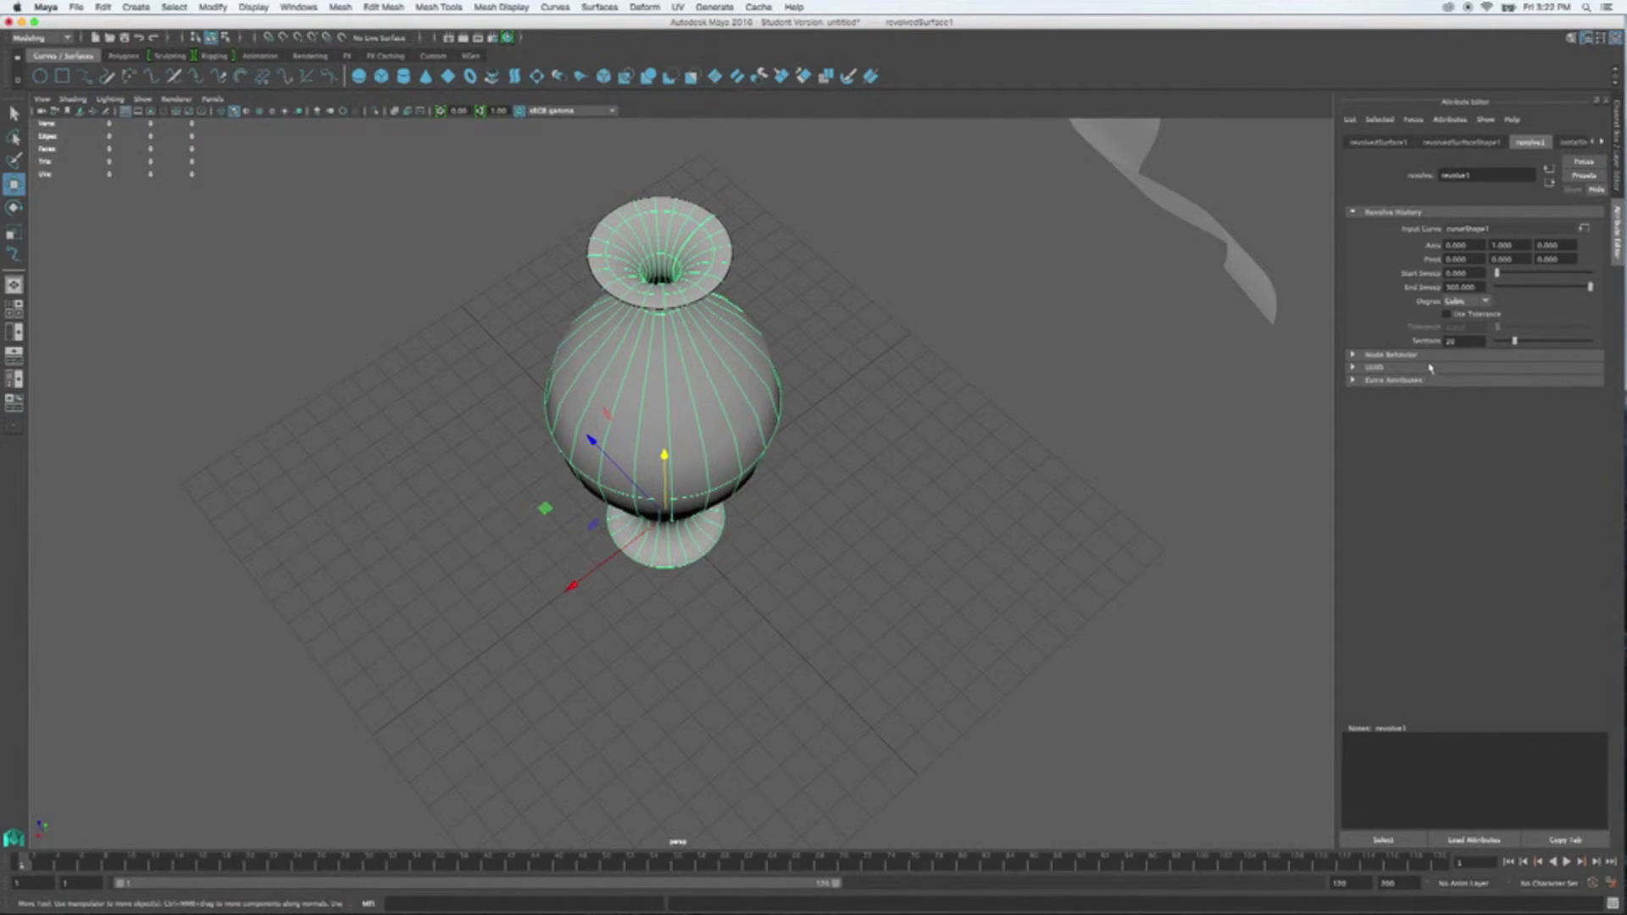
- Change the degree of the vase's revolve from cubic to linear for flat, faceted sides
left_click_drag(860, 520, 769, 498, "alt")
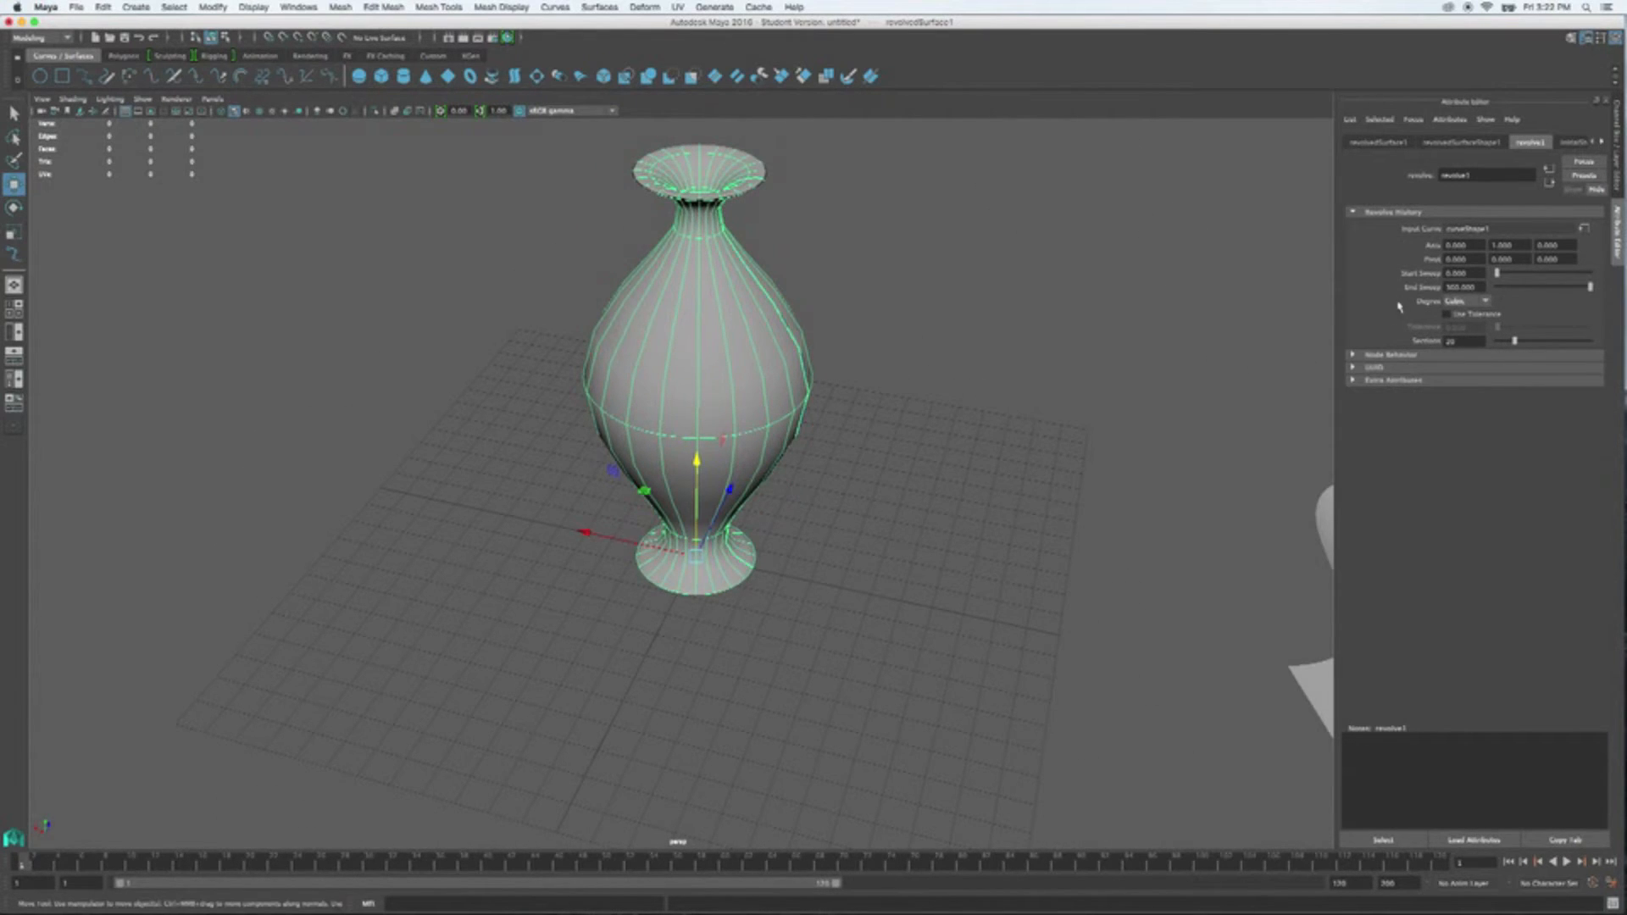
mouse_move(1065, 443)
left_mouse_down("alt")
mouse_move(1020, 440)
mouse_move(1065, 445)
left_mouse_up("alt")
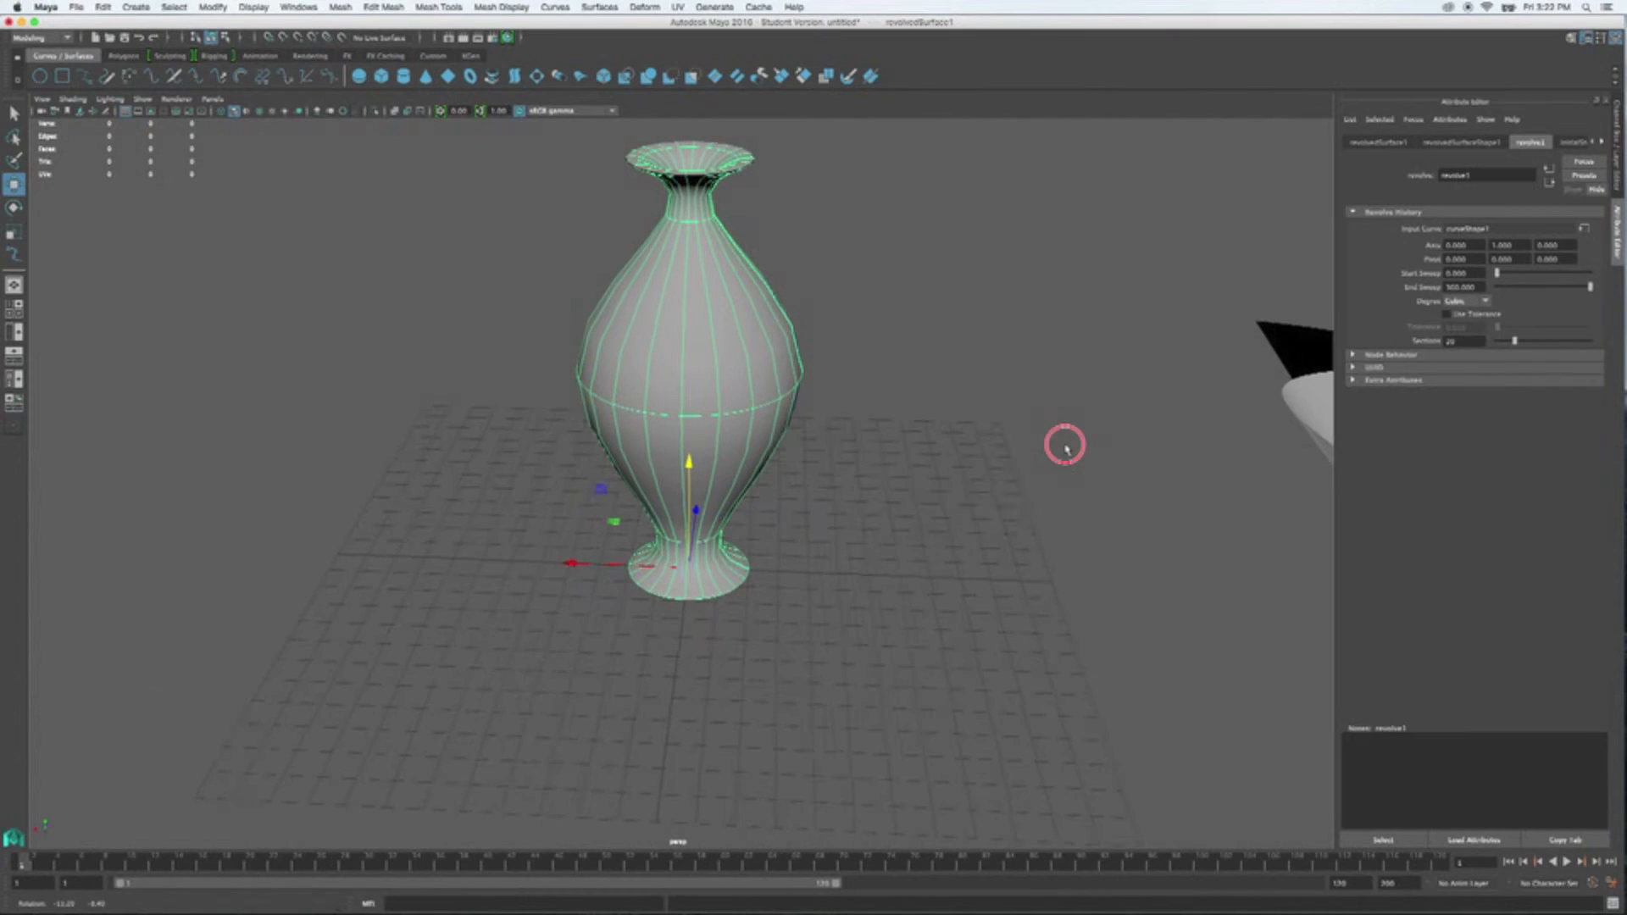
left_click(1485, 302)
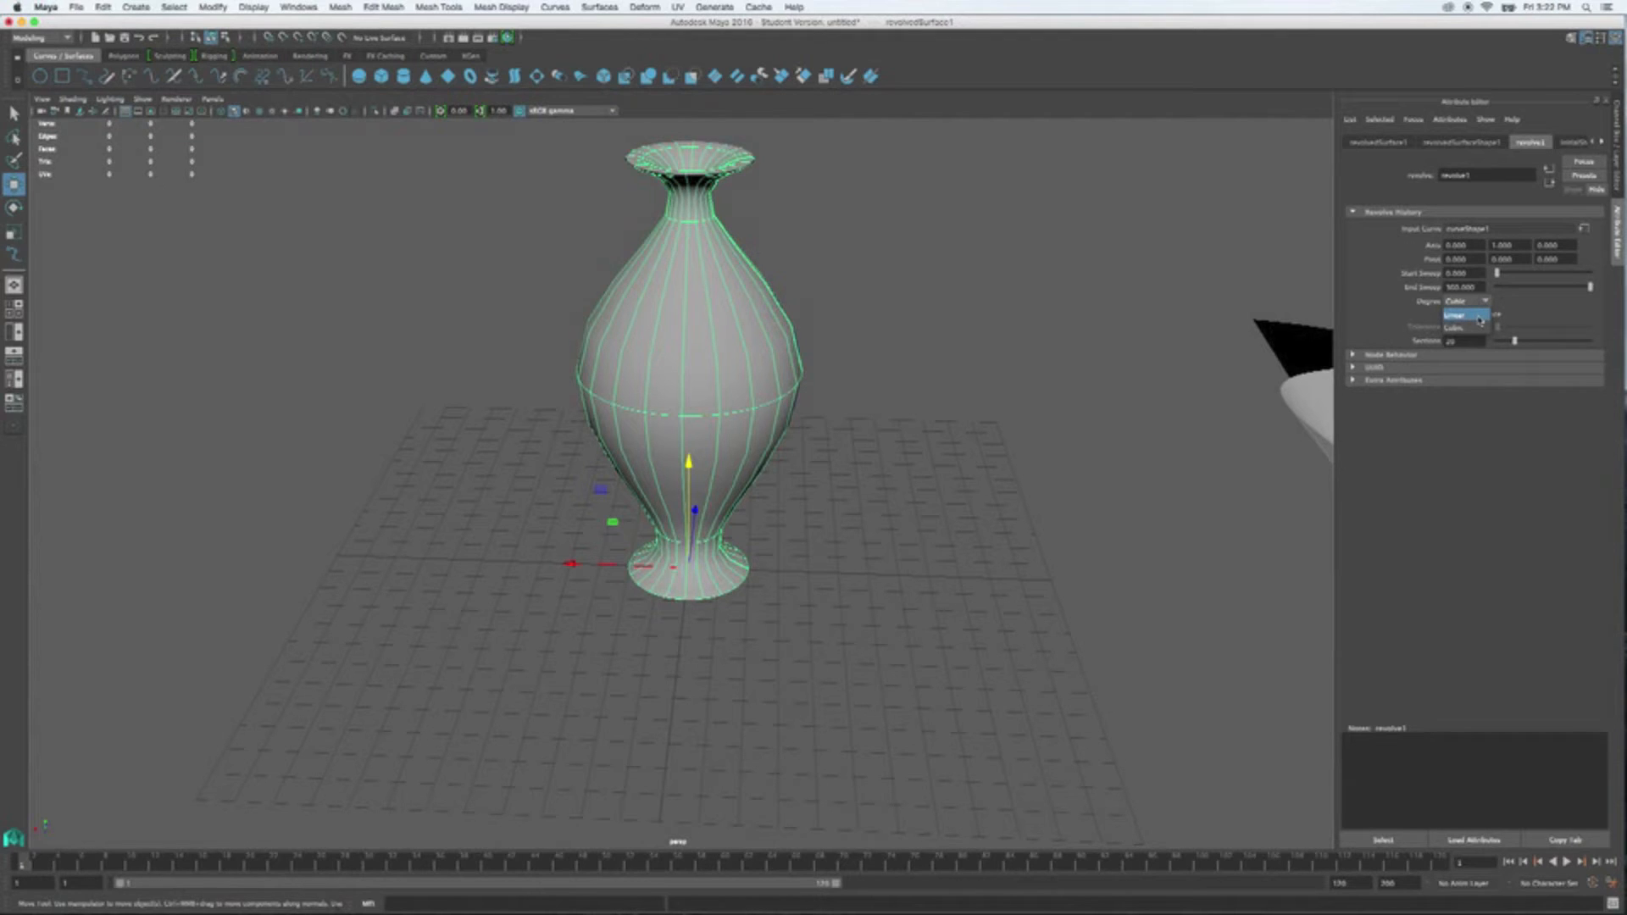
left_click(974, 341)
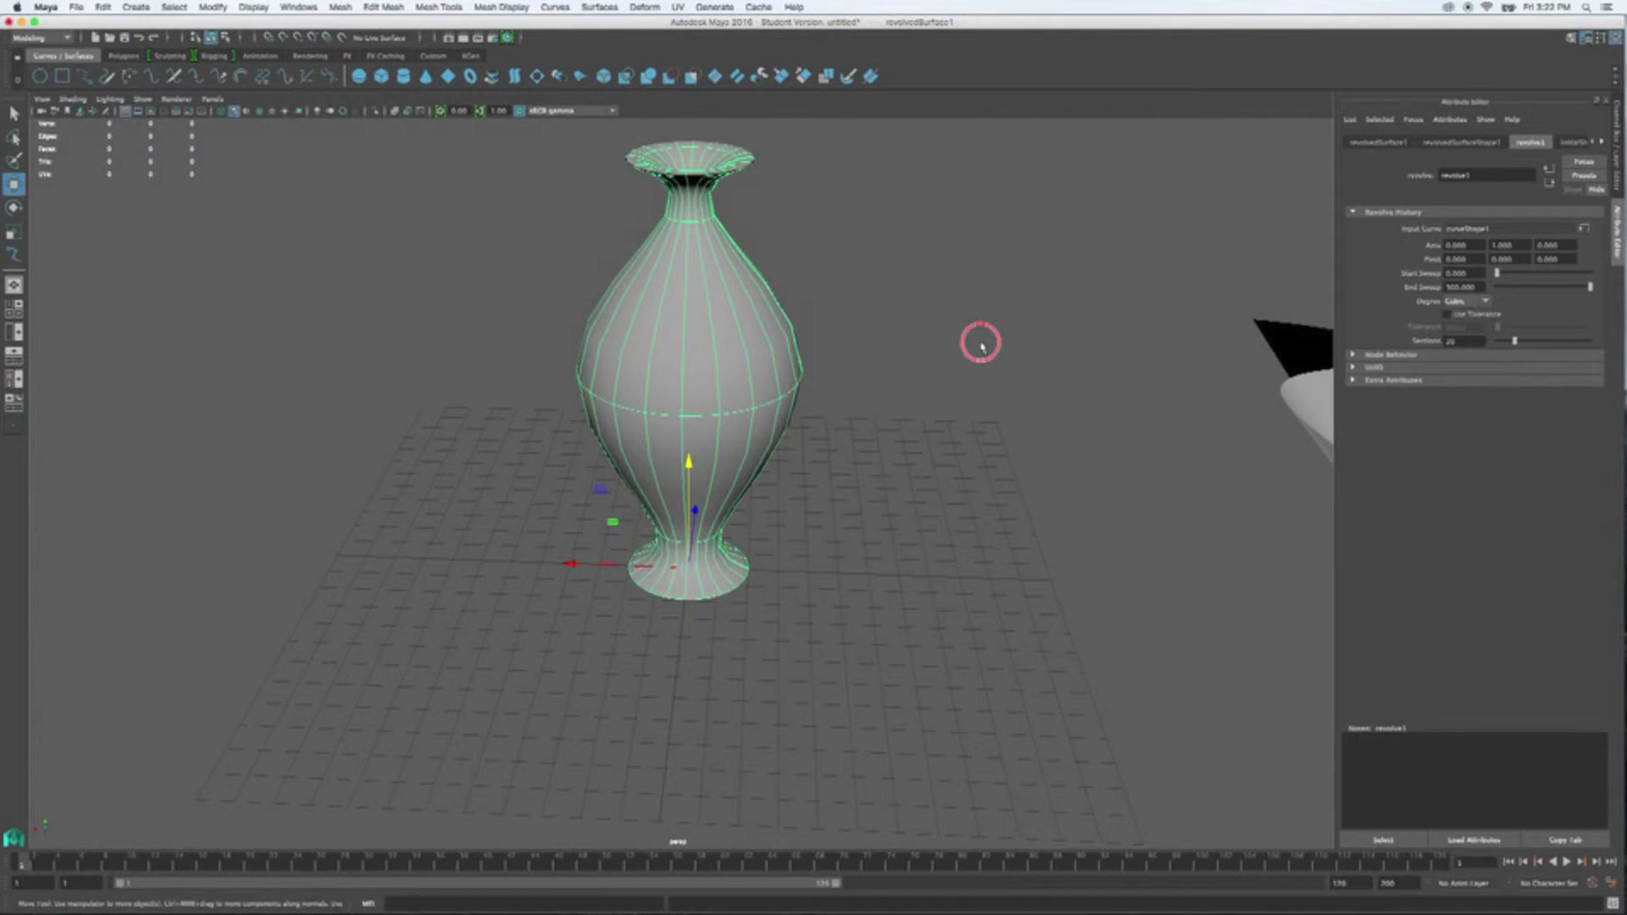
left_click_drag(966, 363, 783, 373, "alt")
left_click(1487, 303)
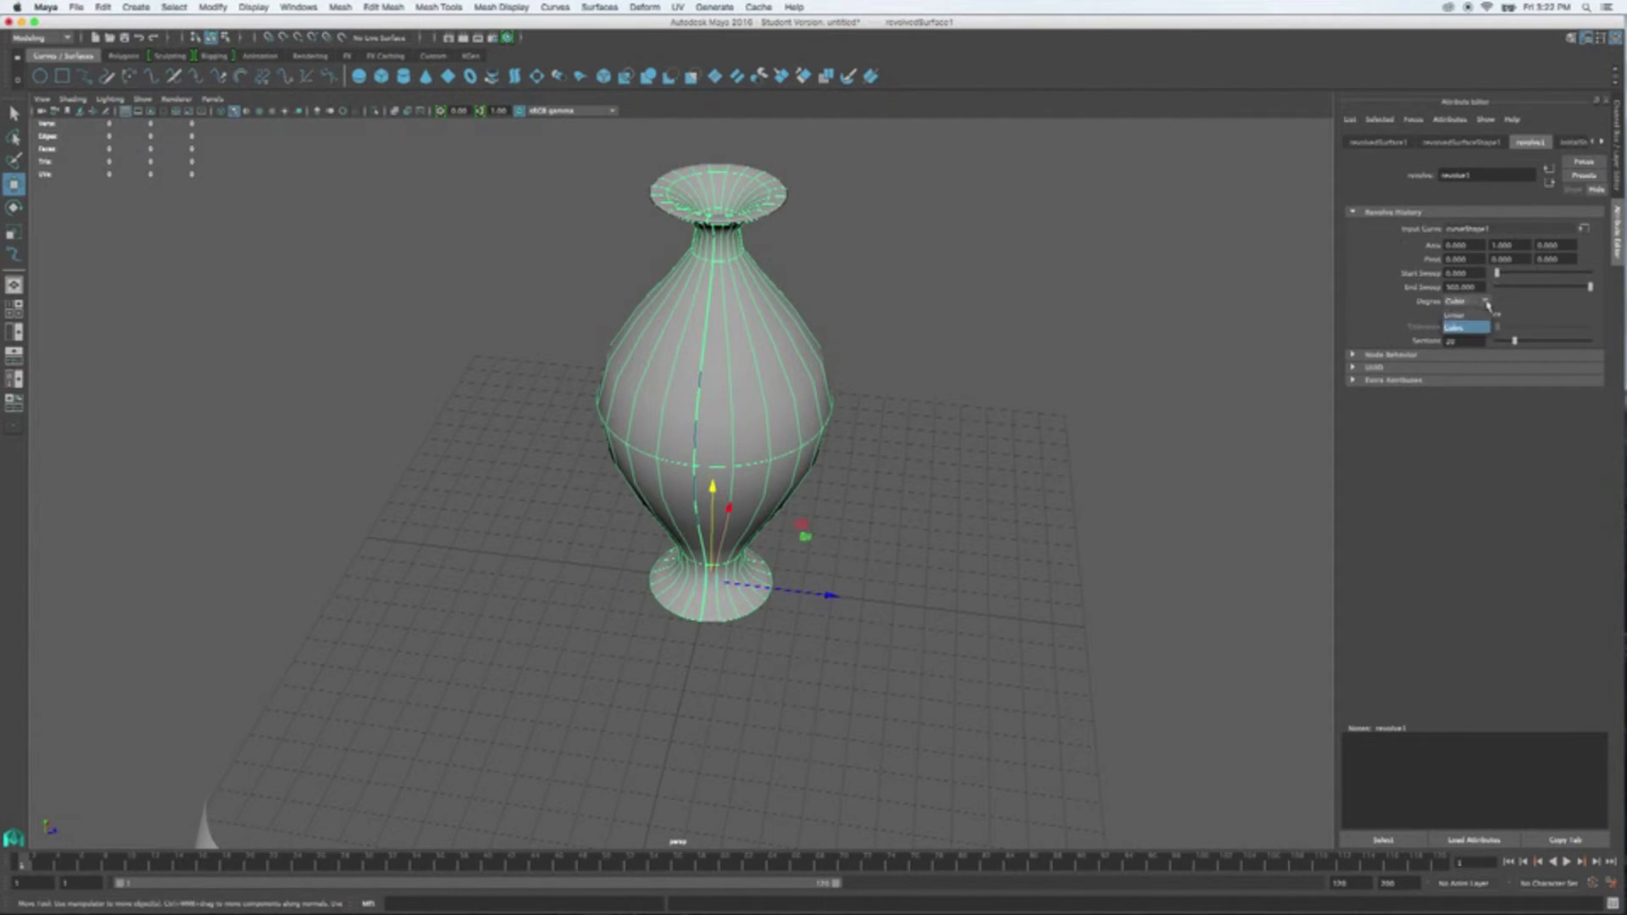
left_click(1479, 316)
- Set the number of sections in the linear revolve to 8
left_click_drag(1069, 470, 1099, 476, "alt")
scroll(991, 494, "up", 4)
left_click_drag(1514, 343, 1504, 344)
left_click_drag(1014, 462, 955, 480, "alt")
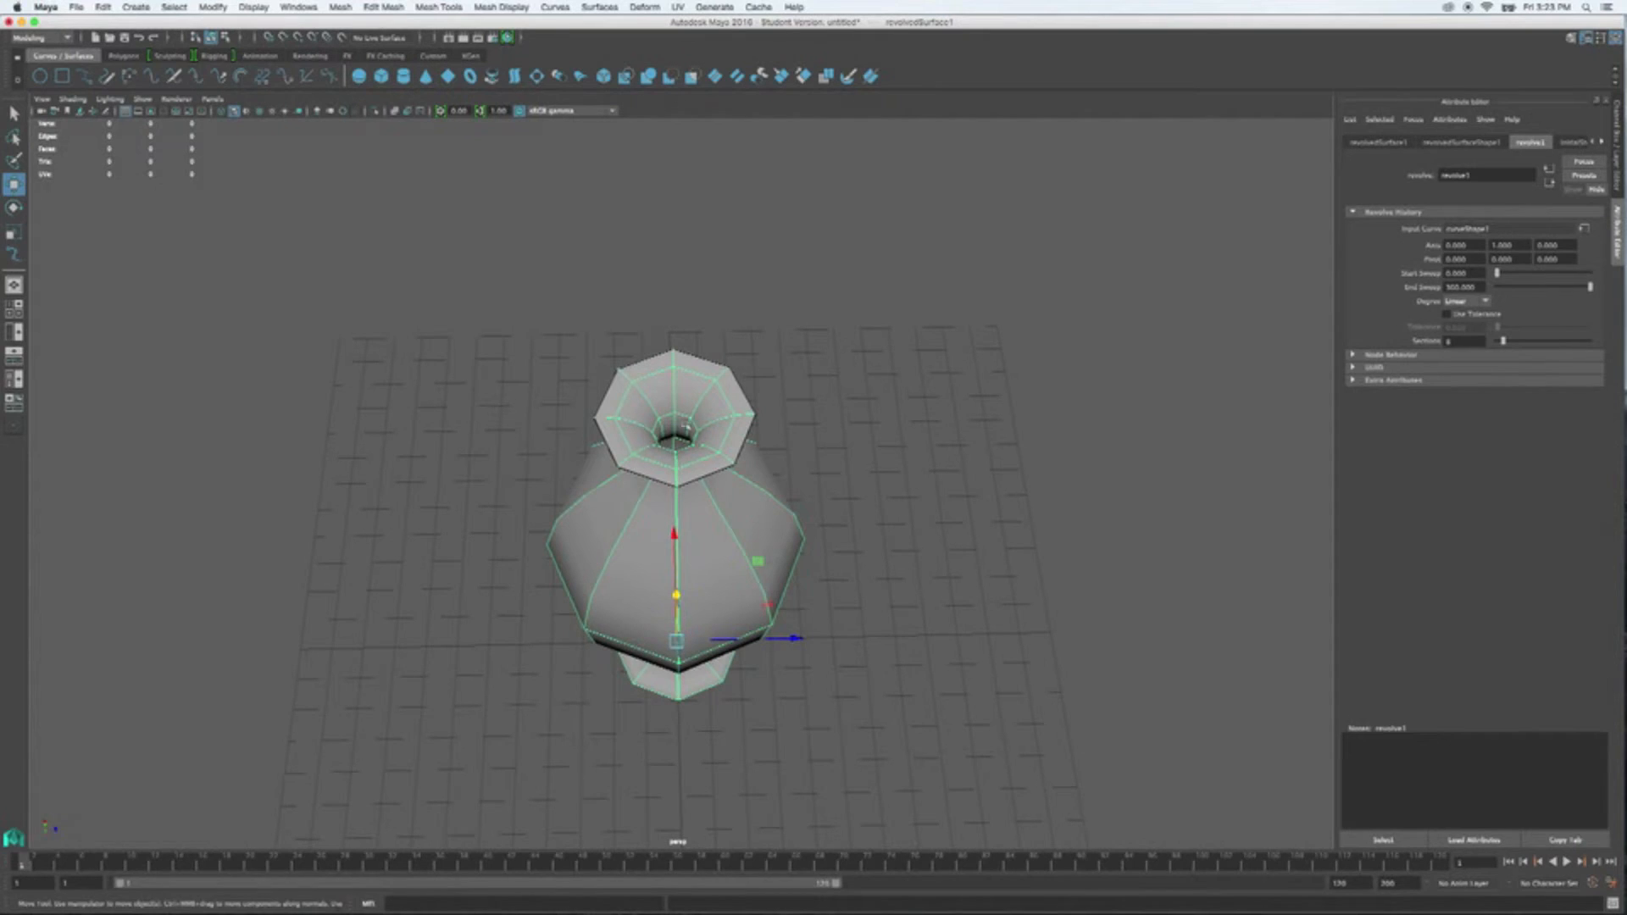
- Switch the revolve degree to cubic for comparison, set it back to linear, and examine the faceted neck and rim
left_click(1487, 303)
left_click(1466, 317)
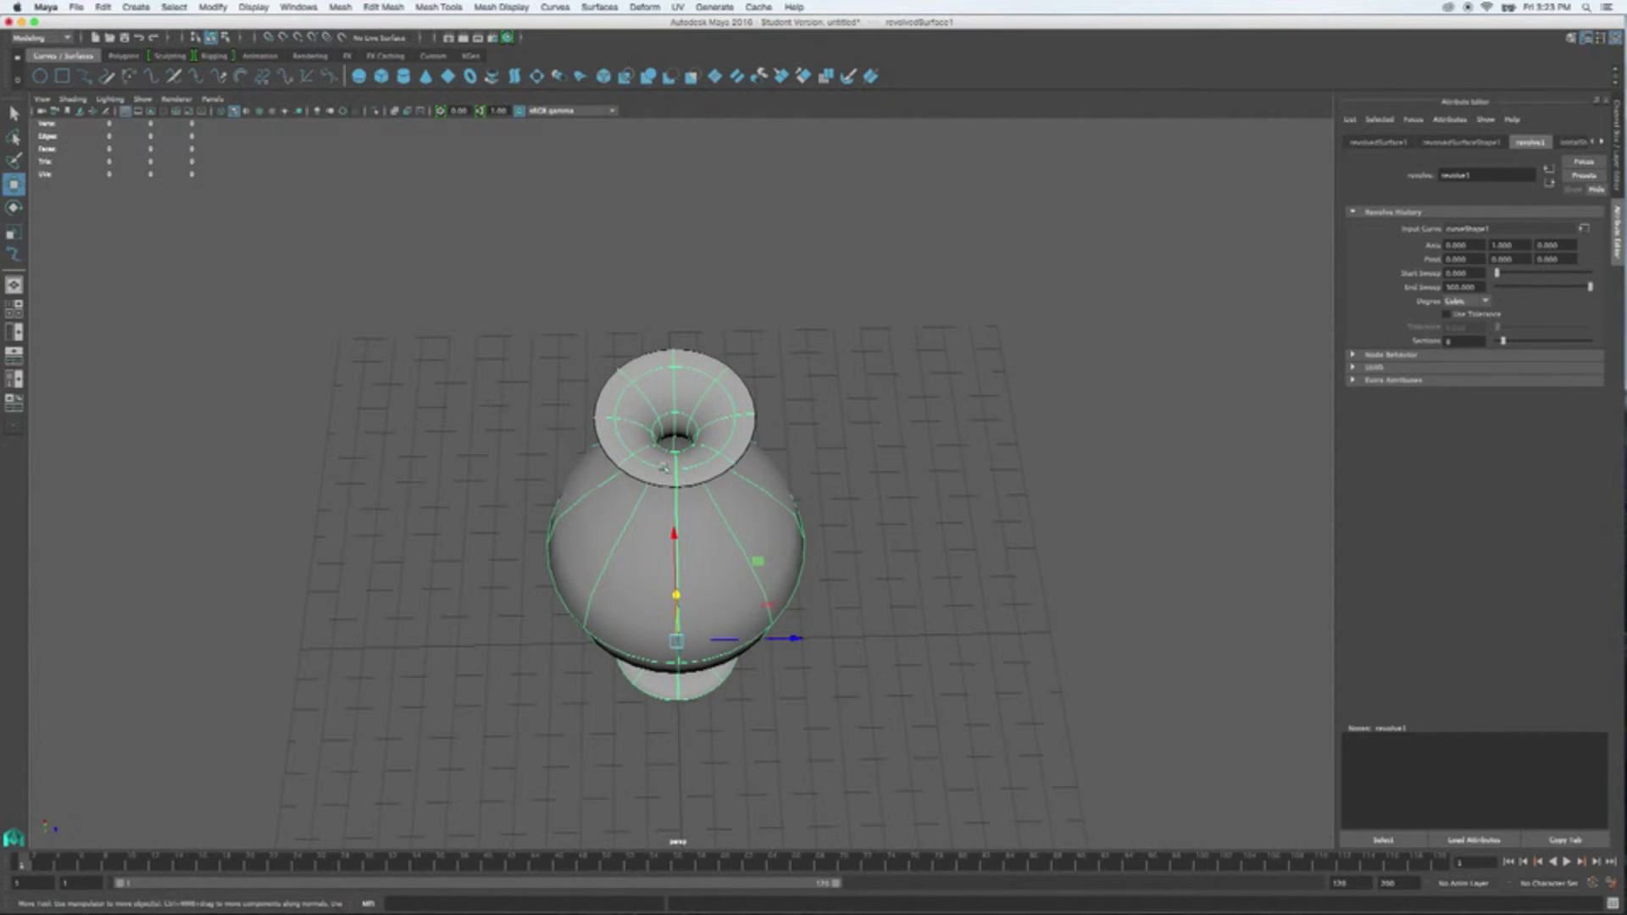
left_click(1484, 302)
left_click(1466, 315)
mouse_move(1067, 444)
left_mouse_down("alt")
mouse_move(1034, 458)
mouse_move(983, 440)
mouse_move(1063, 420)
left_mouse_up("alt")
scroll(887, 399, "up", 5)
middle_click_drag(948, 295, 950, 498, "alt")
scroll(954, 465, "up", 4)
mouse_move(1066, 501)
left_mouse_down("alt")
mouse_move(1077, 477)
mouse_move(1047, 487)
left_mouse_up("alt")
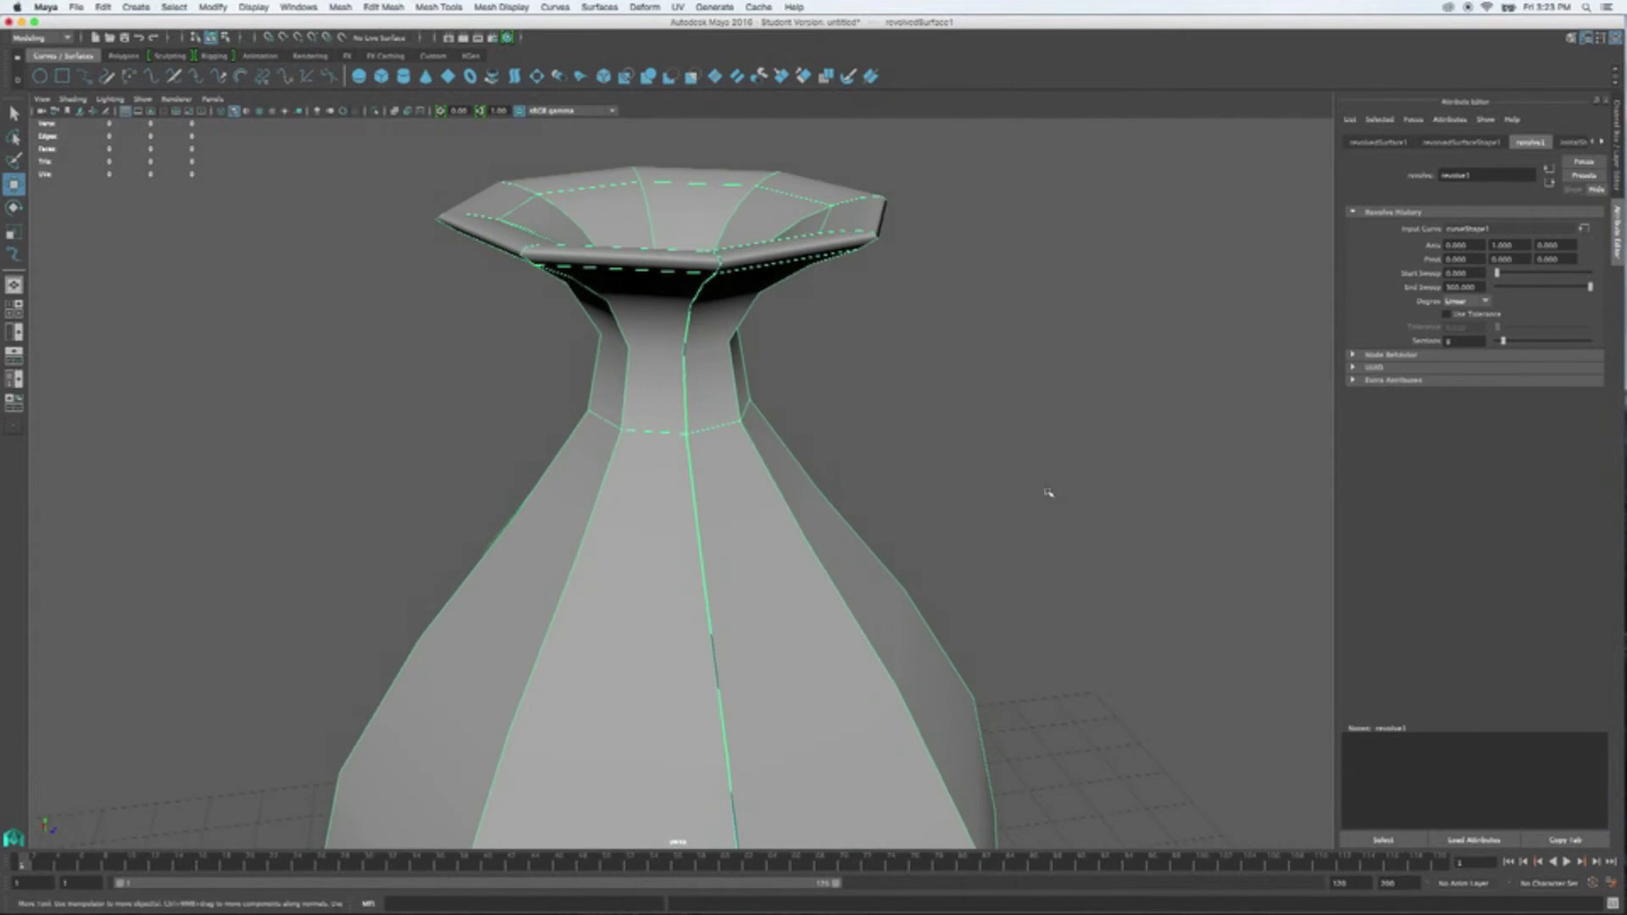
- Try moving the vase and its profile curve together along the X axis, and undo the move
scroll(1043, 500, "down", 4)
middle_click_drag(1006, 529, 894, 462, "alt")
scroll(894, 462, "down", 6)
left_click_drag(894, 462, 678, 466, "alt")
left_click_drag(585, 339, 746, 584)
left_click_drag(771, 542, 675, 542)
key("super+z")
- Delete all construction history in the scene, and move the vase and its curve beyond the lofted surface, clearing the selection
left_click_drag(879, 653, 532, 292)
left_click(103, 7)
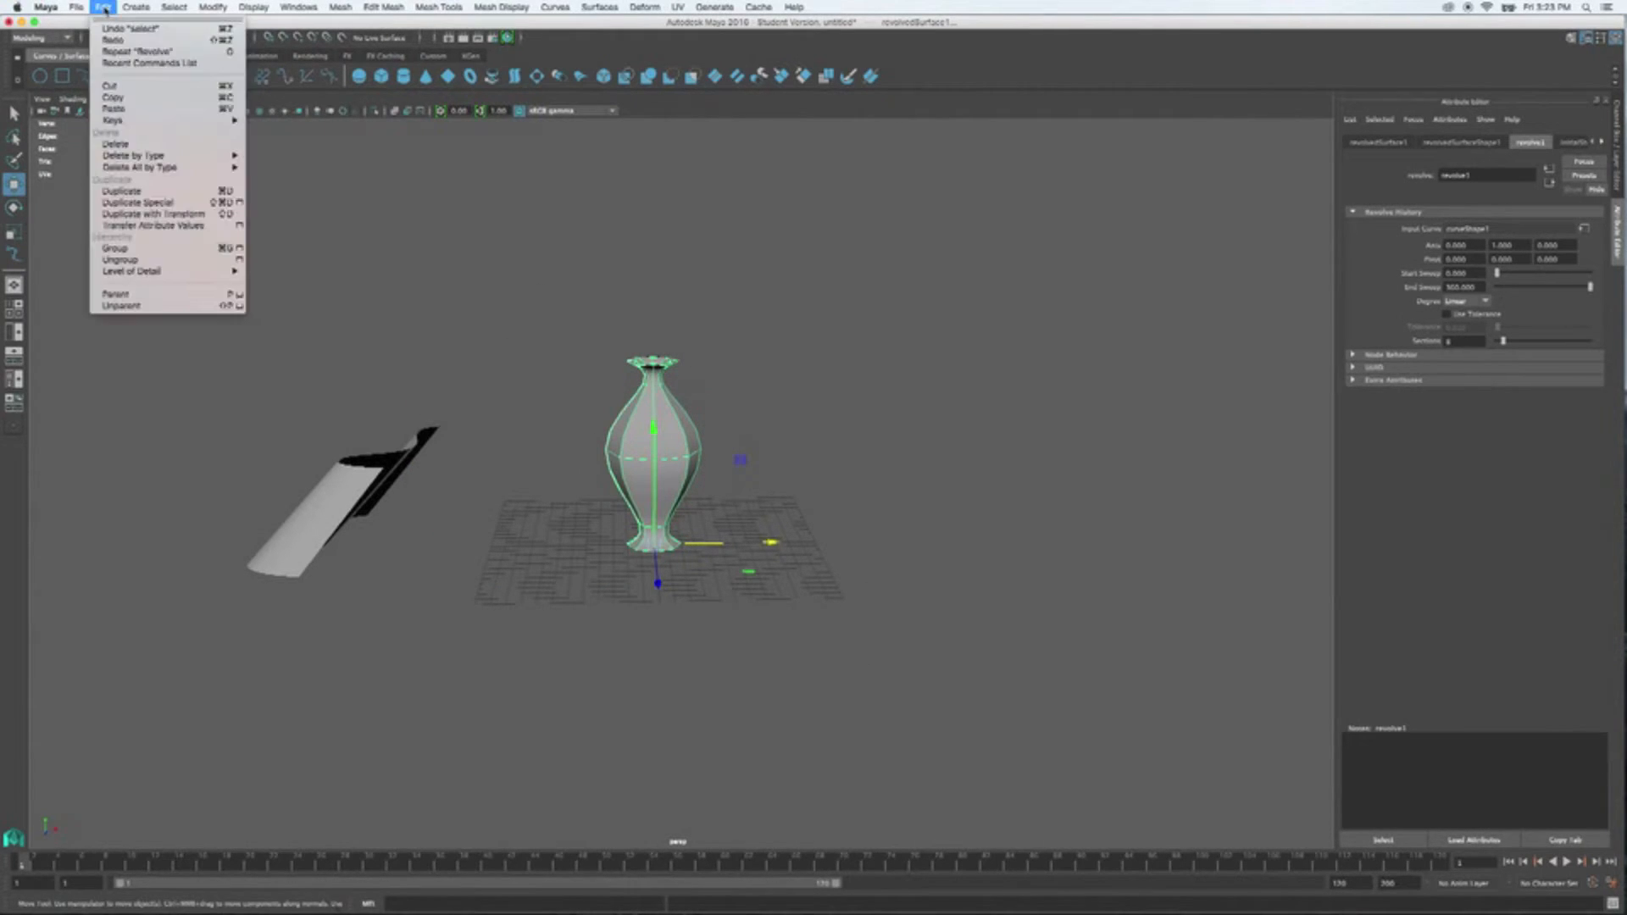
left_click(385, 184)
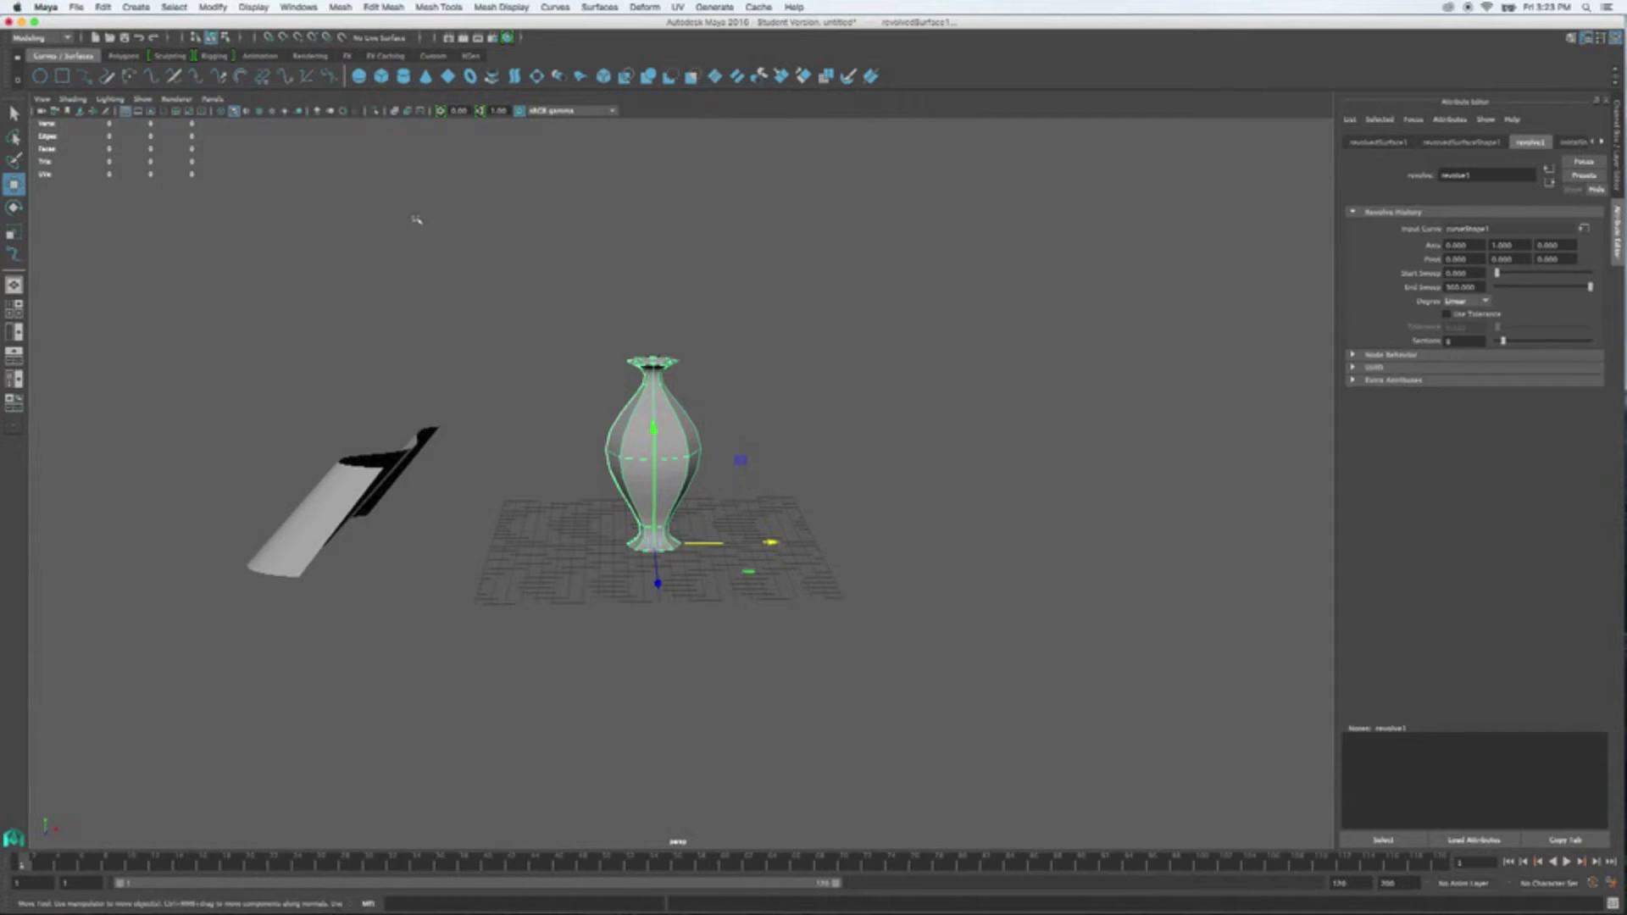
left_click_drag(539, 272, 1008, 810)
left_click(677, 455)
left_click(102, 8)
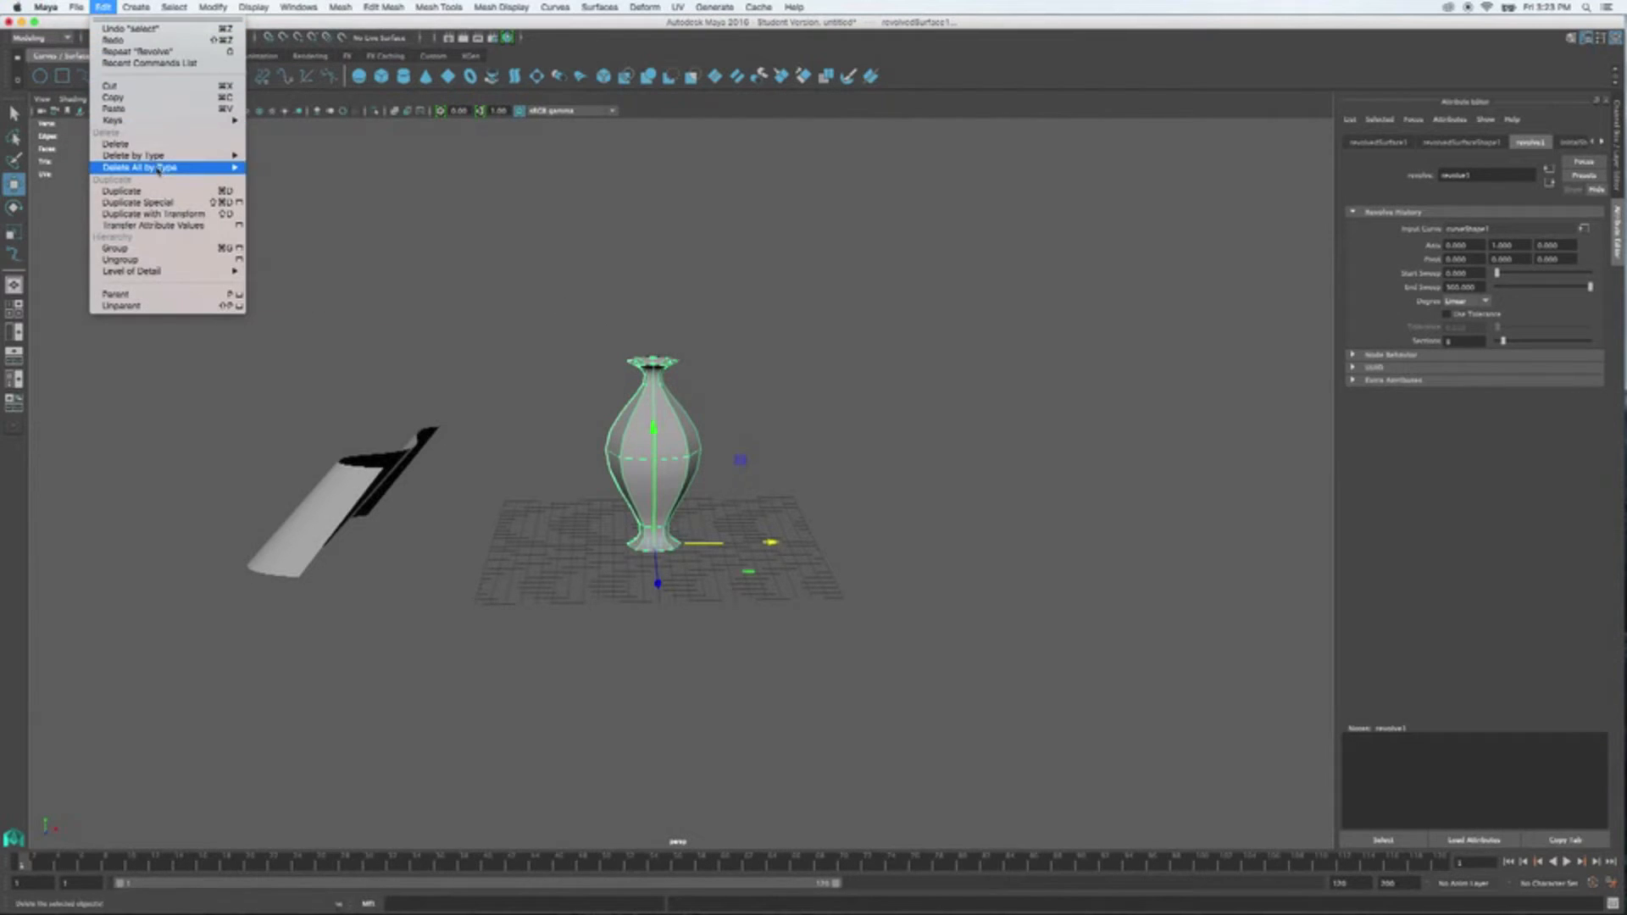
mouse_move(212, 167)
left_click(283, 175)
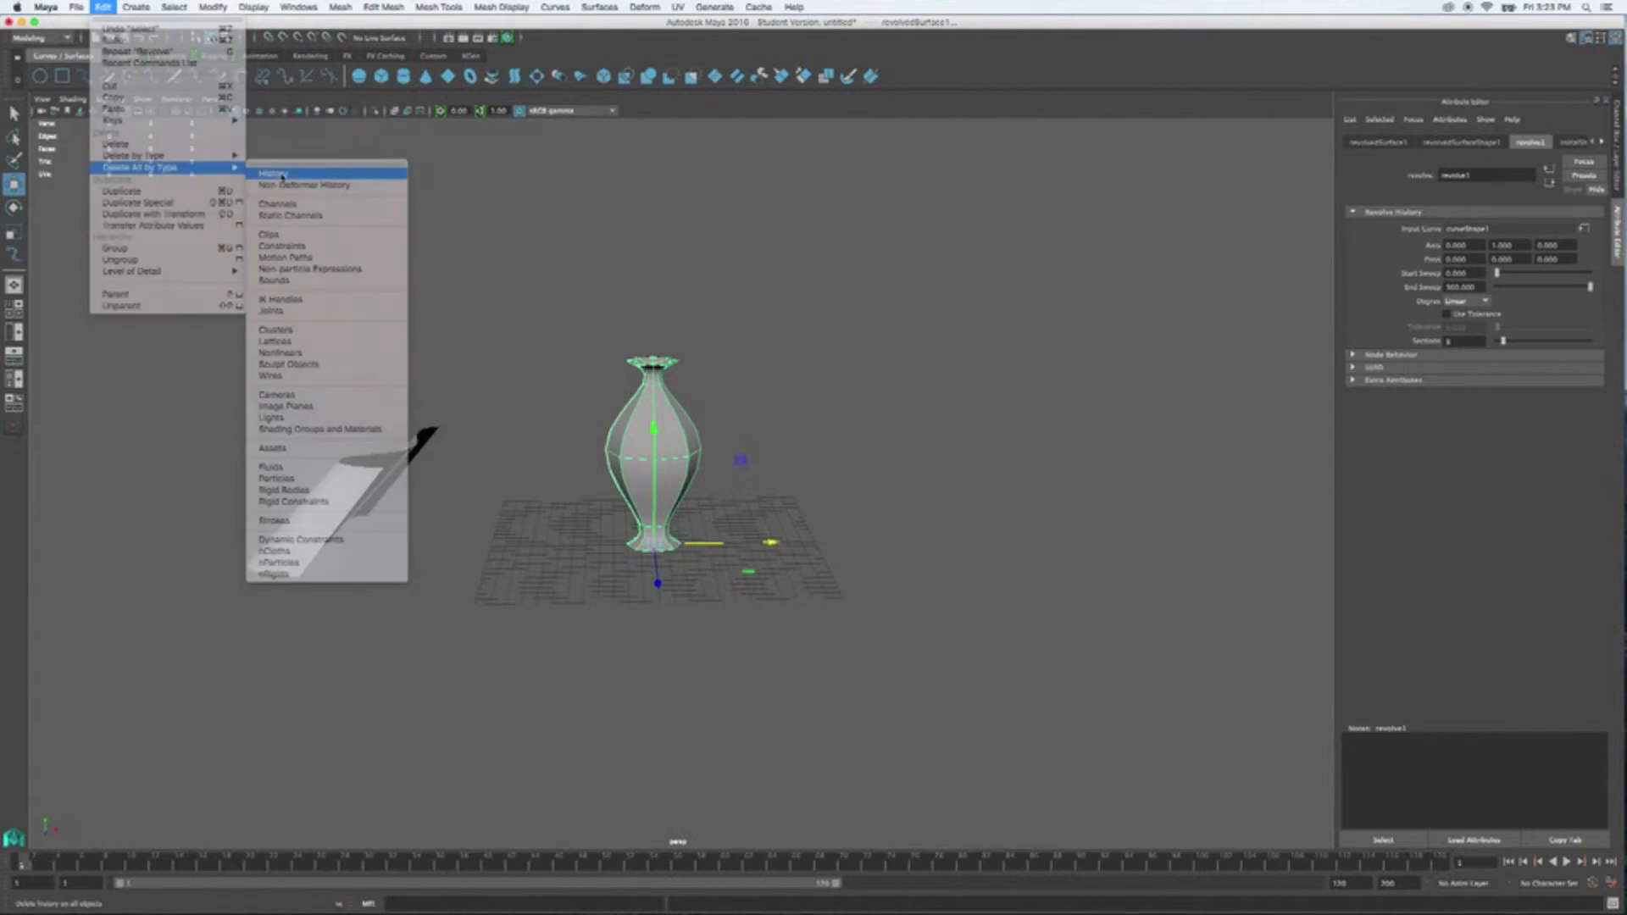
left_click(555, 263)
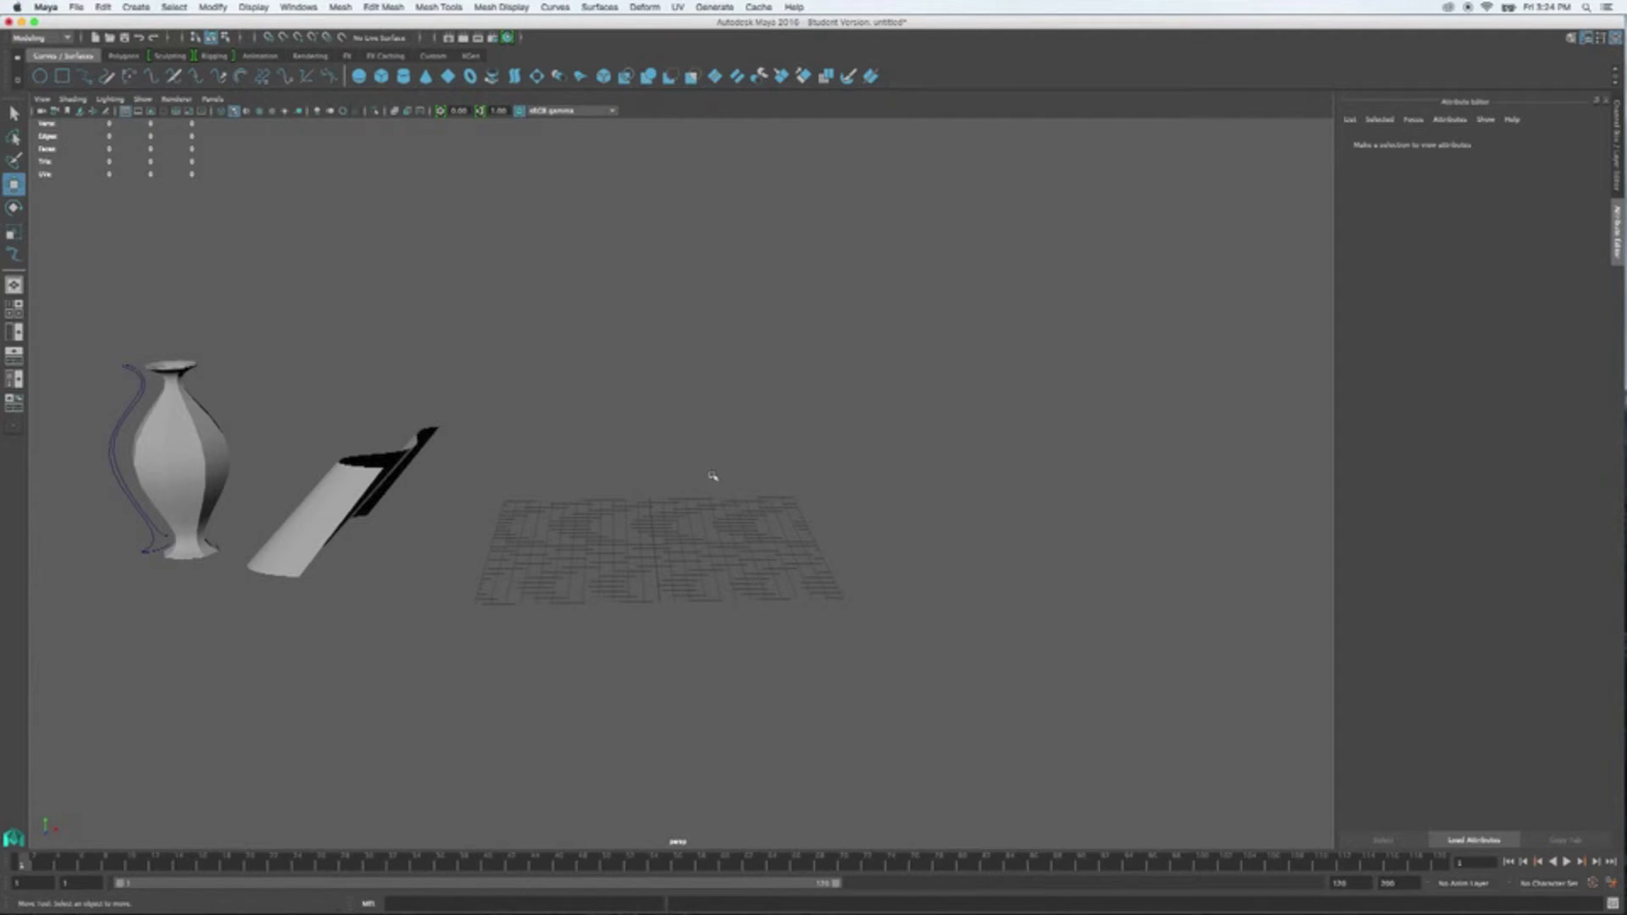
- Draw a large open three-point circular arc on the grid in the top view, starting near its lower side and bulging towards the lofted surface
key("space")
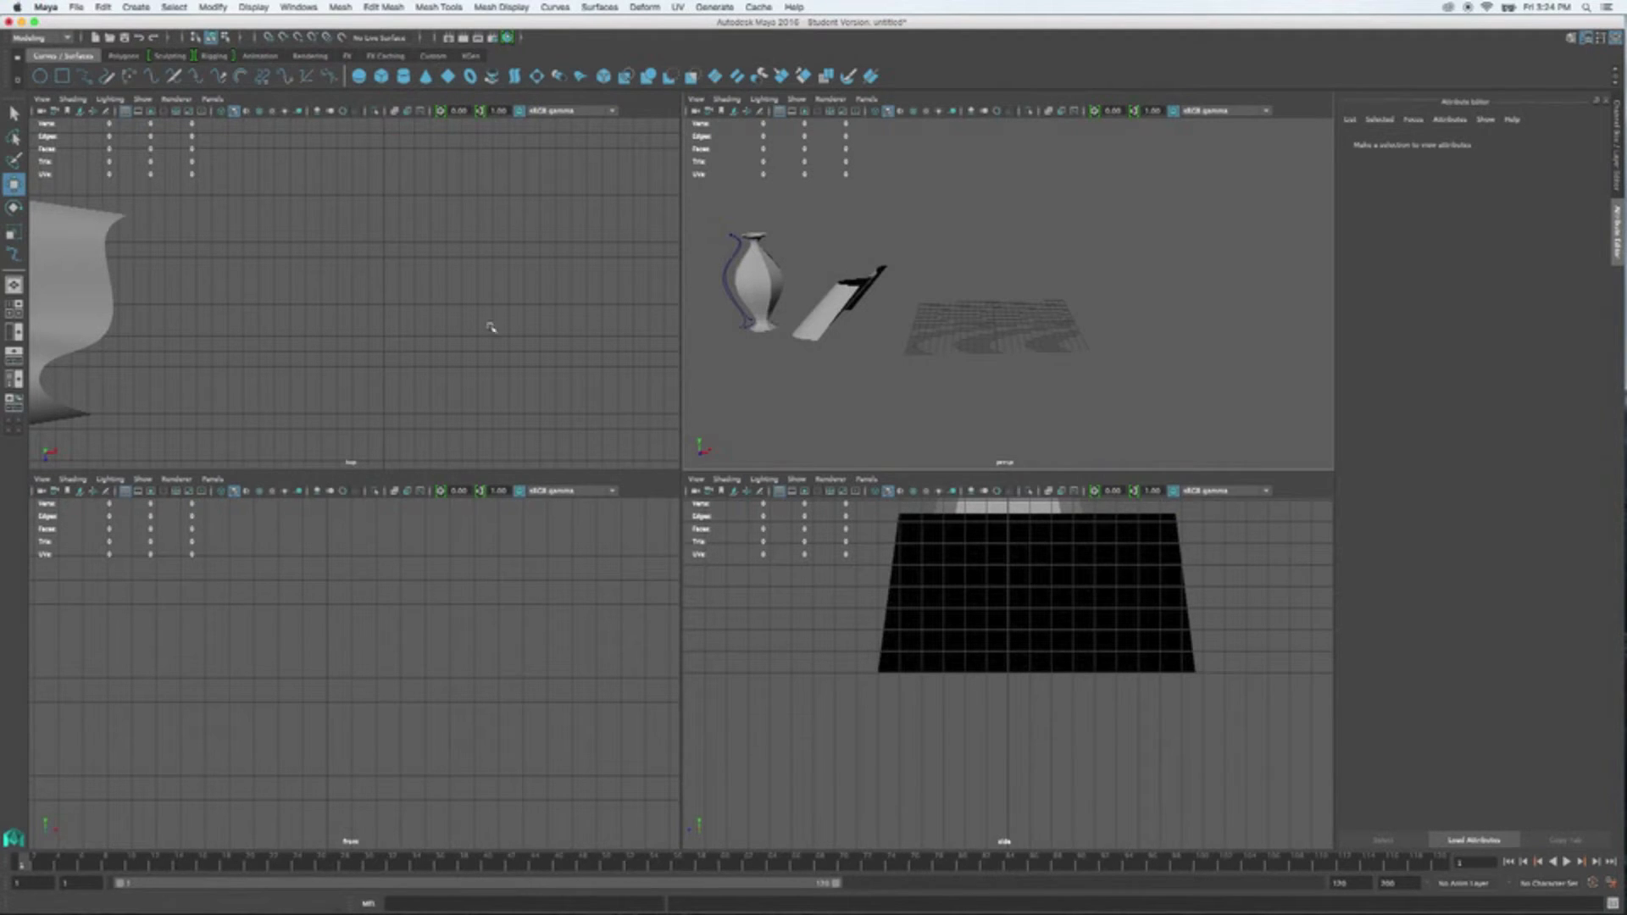
key("space")
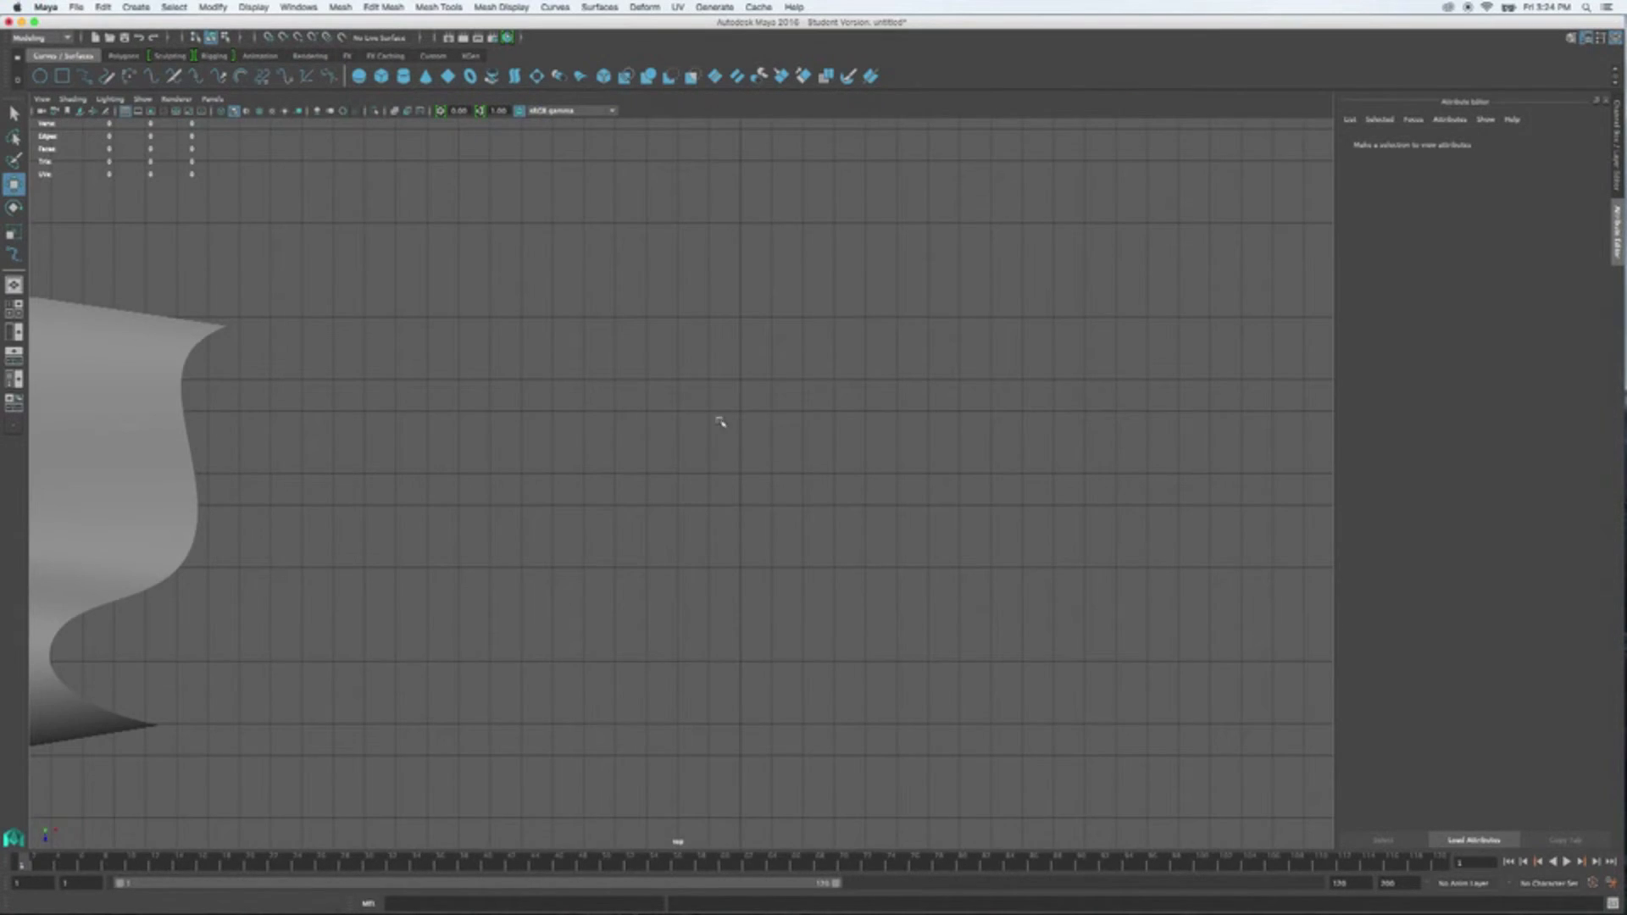
middle_click_drag(738, 487, 744, 395, "alt")
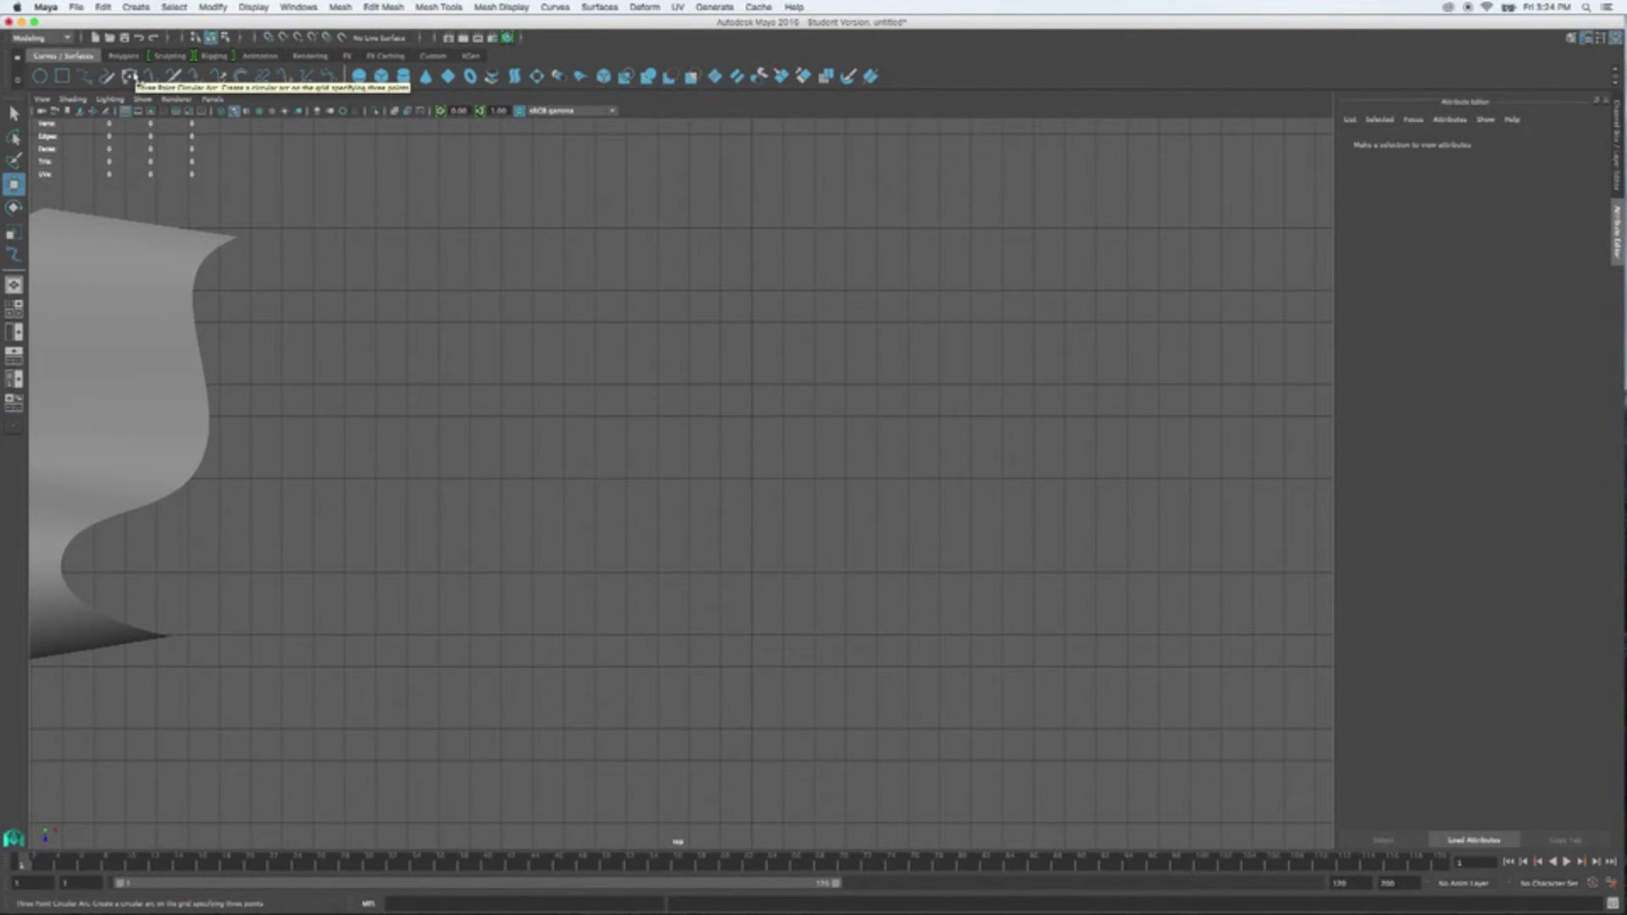
left_click(130, 77)
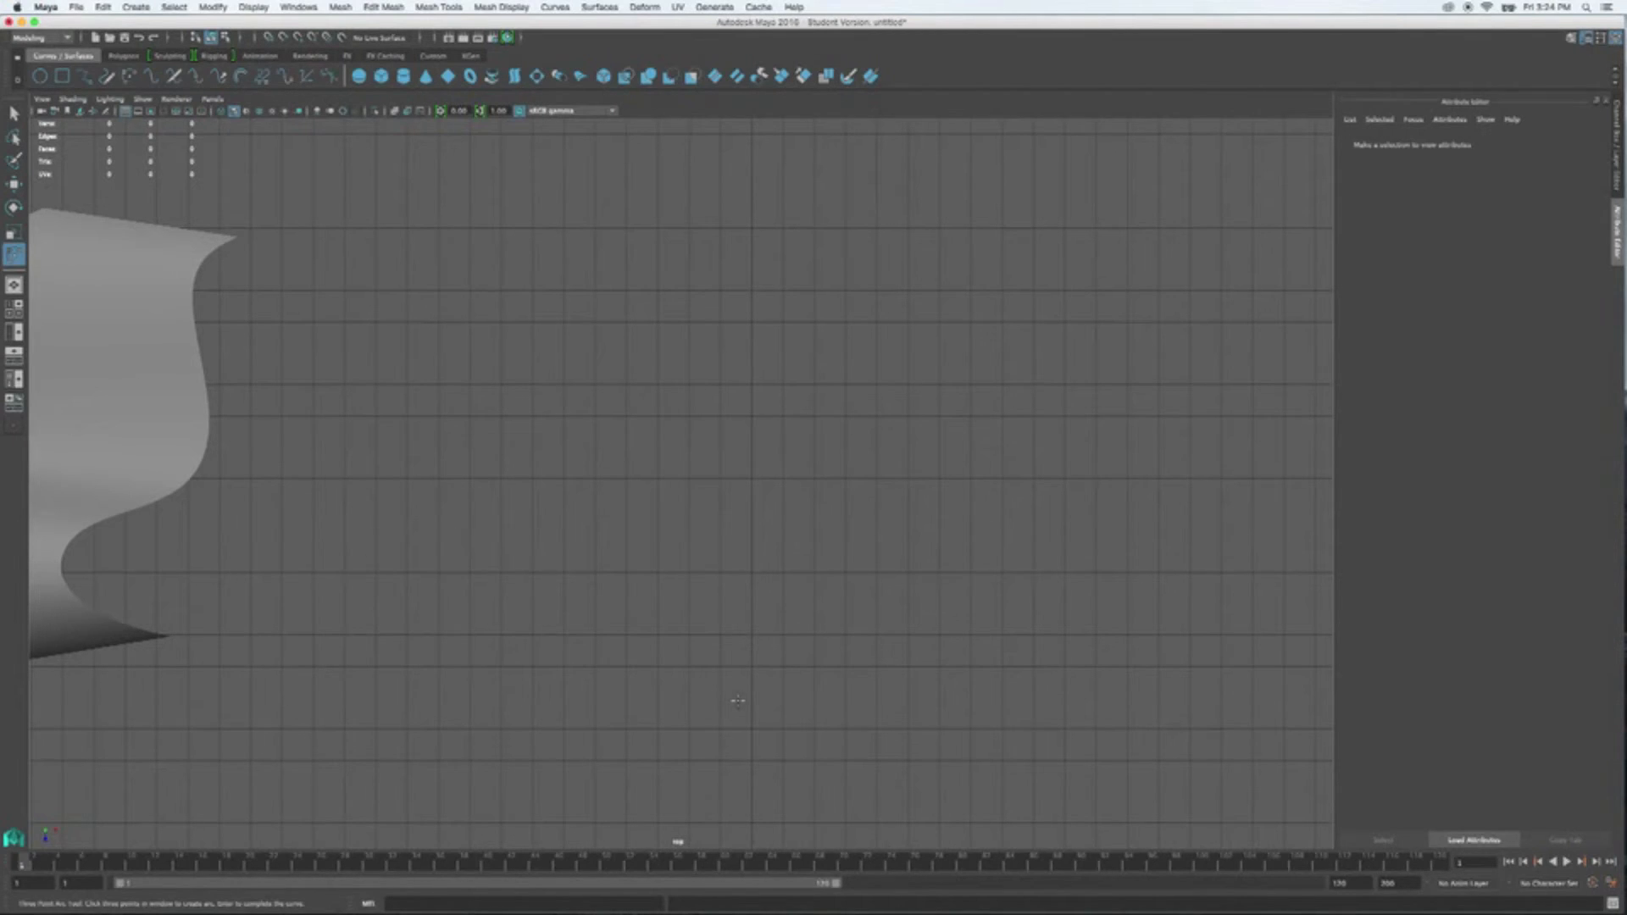
left_click(783, 729)
left_click(531, 479)
mouse_move(877, 259)
left_mouse_down()
mouse_move(952, 407)
mouse_move(937, 545)
mouse_move(866, 654)
mouse_move(776, 727)
mouse_move(773, 713)
mouse_move(780, 735)
mouse_move(886, 686)
mouse_move(963, 601)
mouse_move(1004, 465)
mouse_move(896, 208)
mouse_move(671, 247)
mouse_move(668, 273)
mouse_move(1005, 342)
mouse_move(1046, 472)
mouse_move(951, 618)
mouse_move(967, 565)
mouse_move(901, 588)
mouse_move(857, 567)
mouse_move(1119, 429)
mouse_move(1235, 440)
mouse_move(941, 439)
mouse_move(944, 414)
mouse_move(1092, 311)
mouse_move(777, 353)
mouse_move(668, 272)
mouse_move(585, 374)
mouse_move(602, 338)
mouse_move(869, 301)
mouse_move(981, 475)
mouse_move(915, 581)
mouse_move(1079, 418)
mouse_move(1023, 333)
mouse_move(1144, 319)
mouse_move(958, 360)
mouse_move(1090, 340)
mouse_move(864, 334)
mouse_move(896, 294)
left_mouse_up()
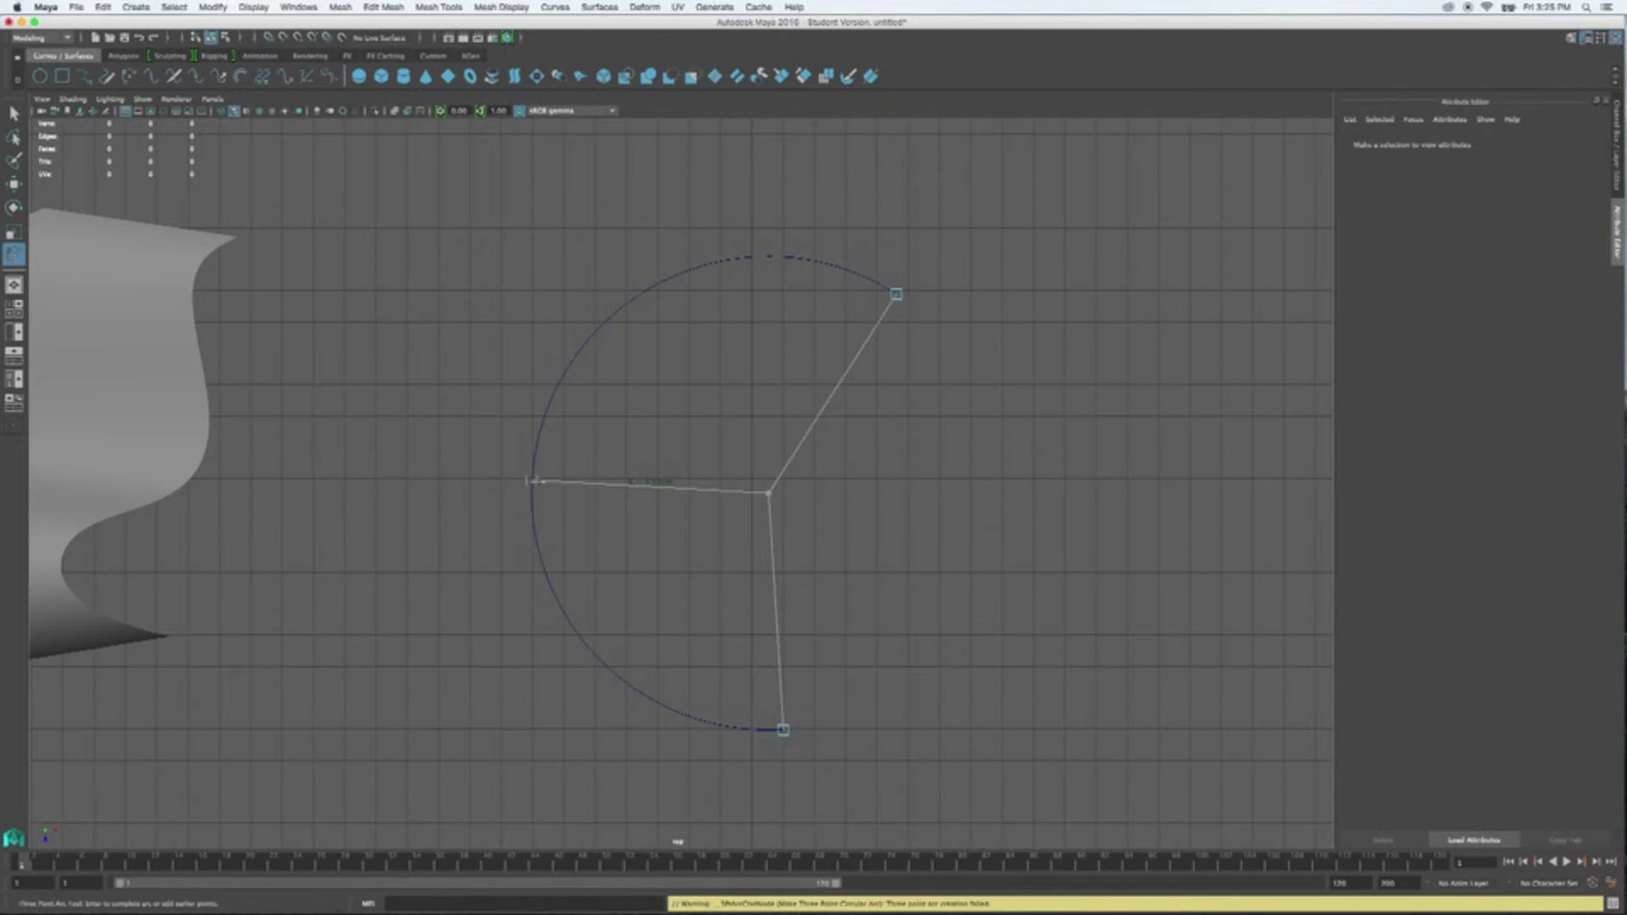
- Widen the arc by pulling its middle point outward, complete the curve, and shift it along X away from the lofted surface
left_click_drag(532, 480, 469, 480)
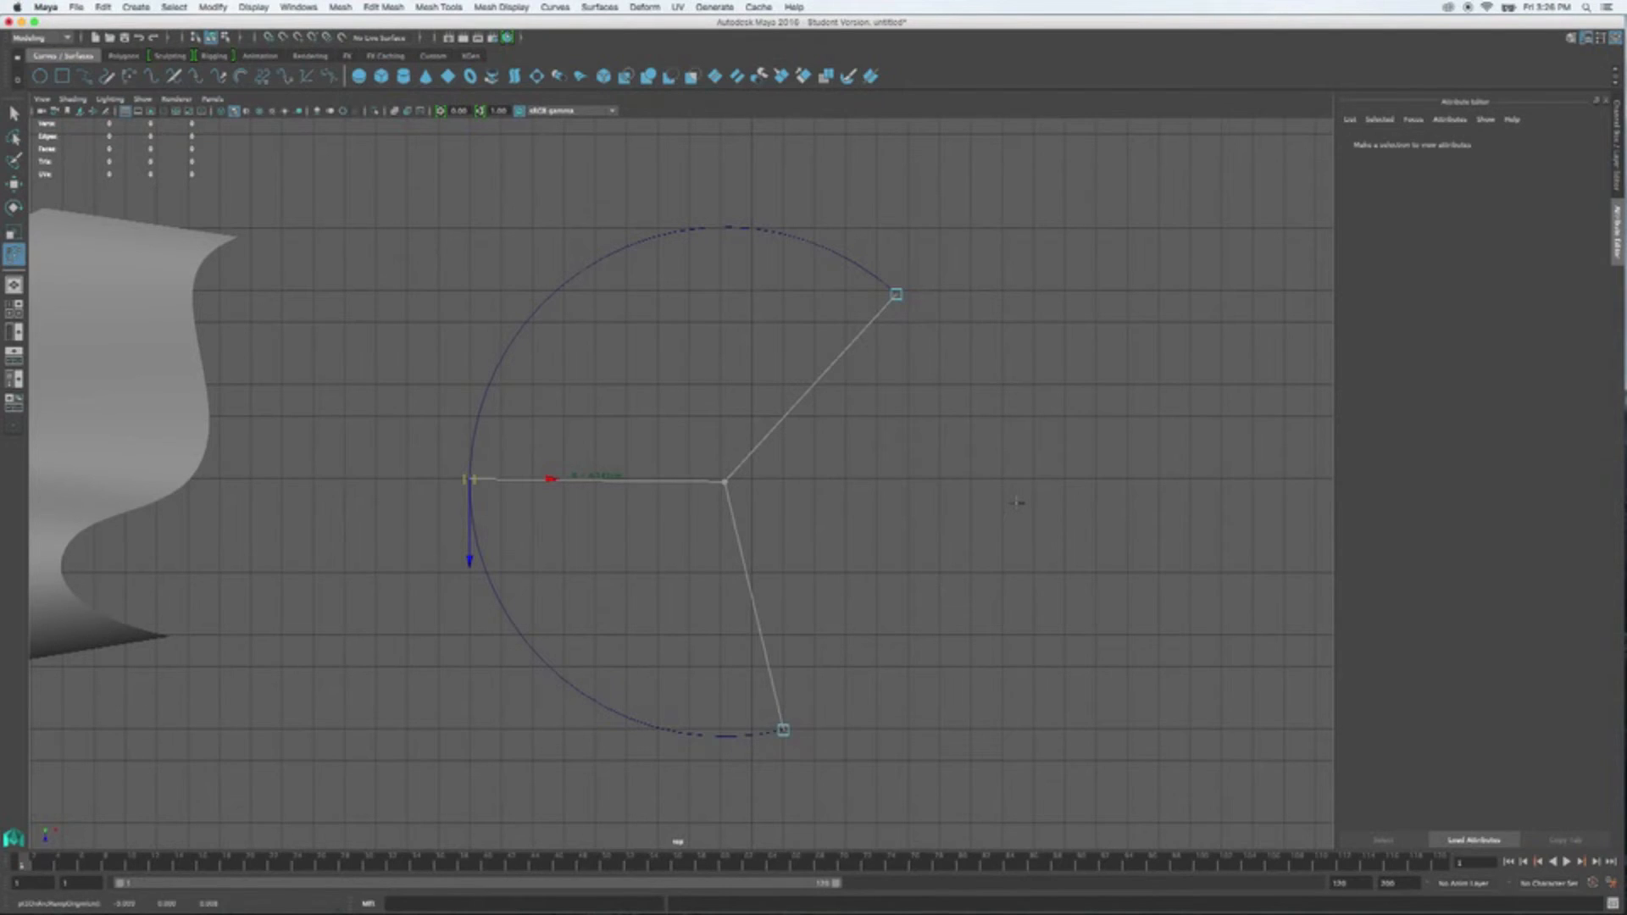
key("Return")
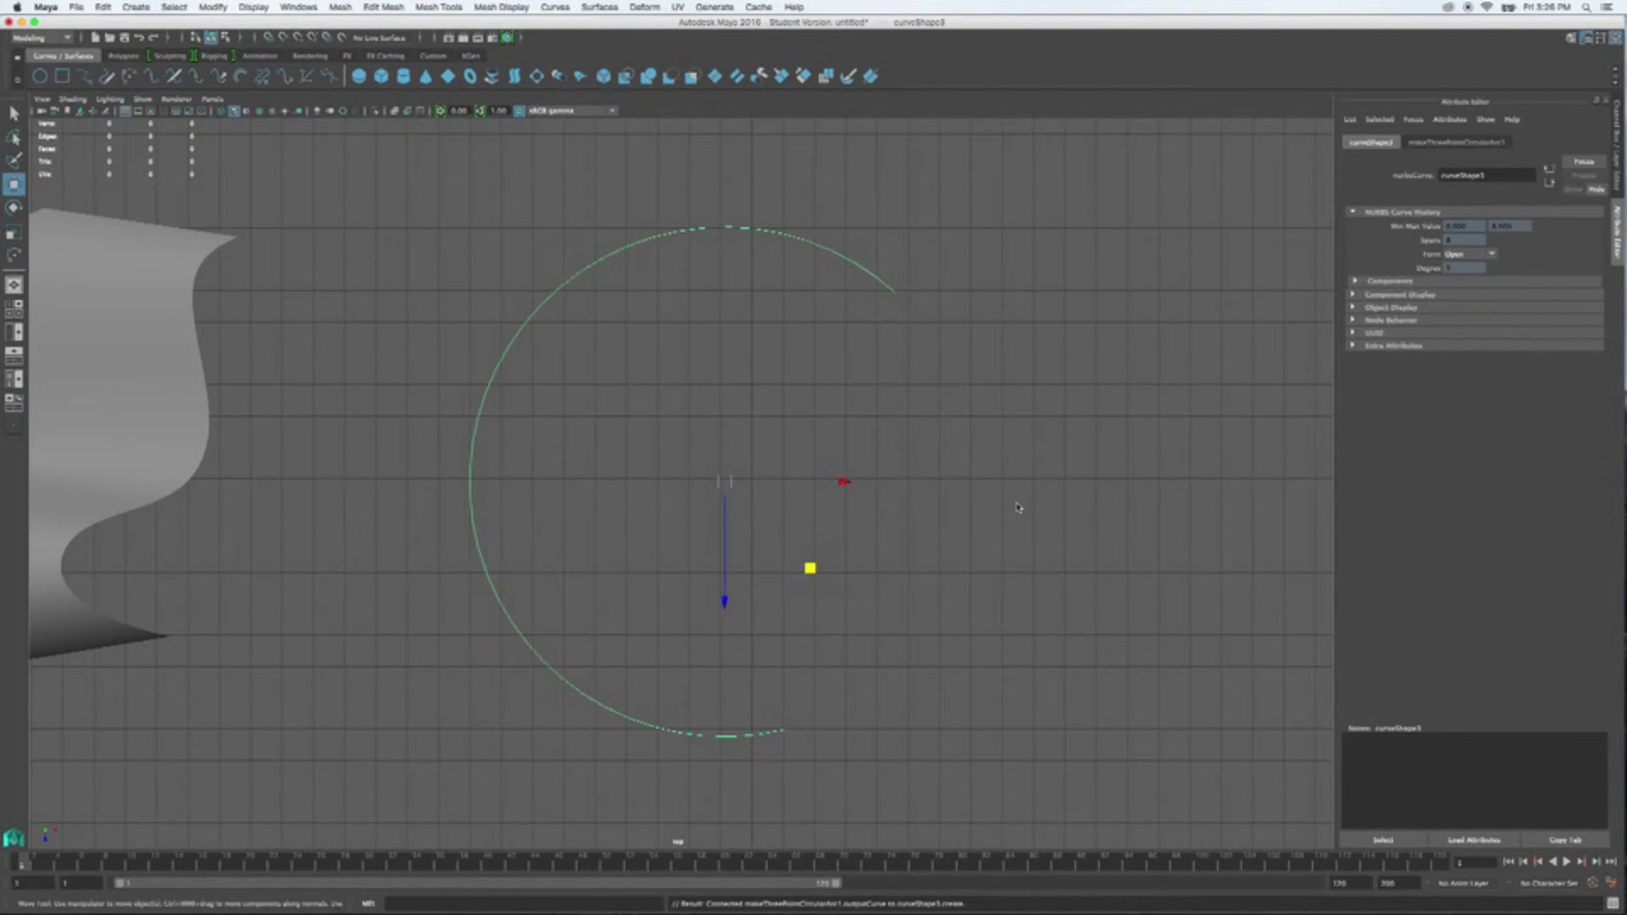
left_click_drag(850, 482, 955, 484)
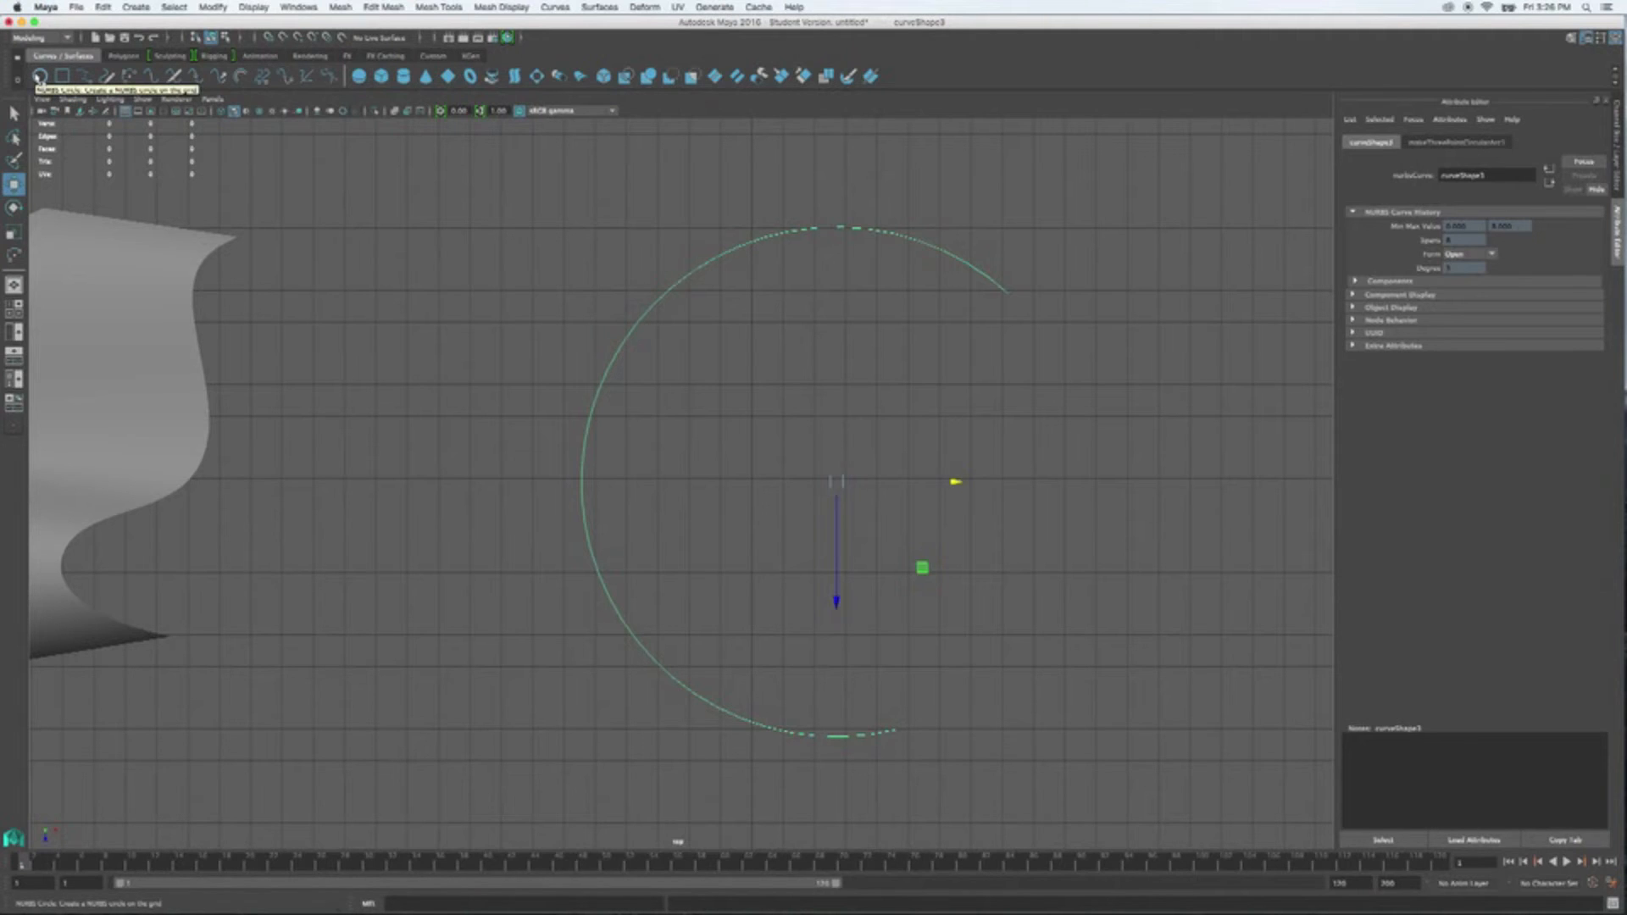
- Create a NURBS circle and place it at the arc's lower end on the grid
left_click(39, 76)
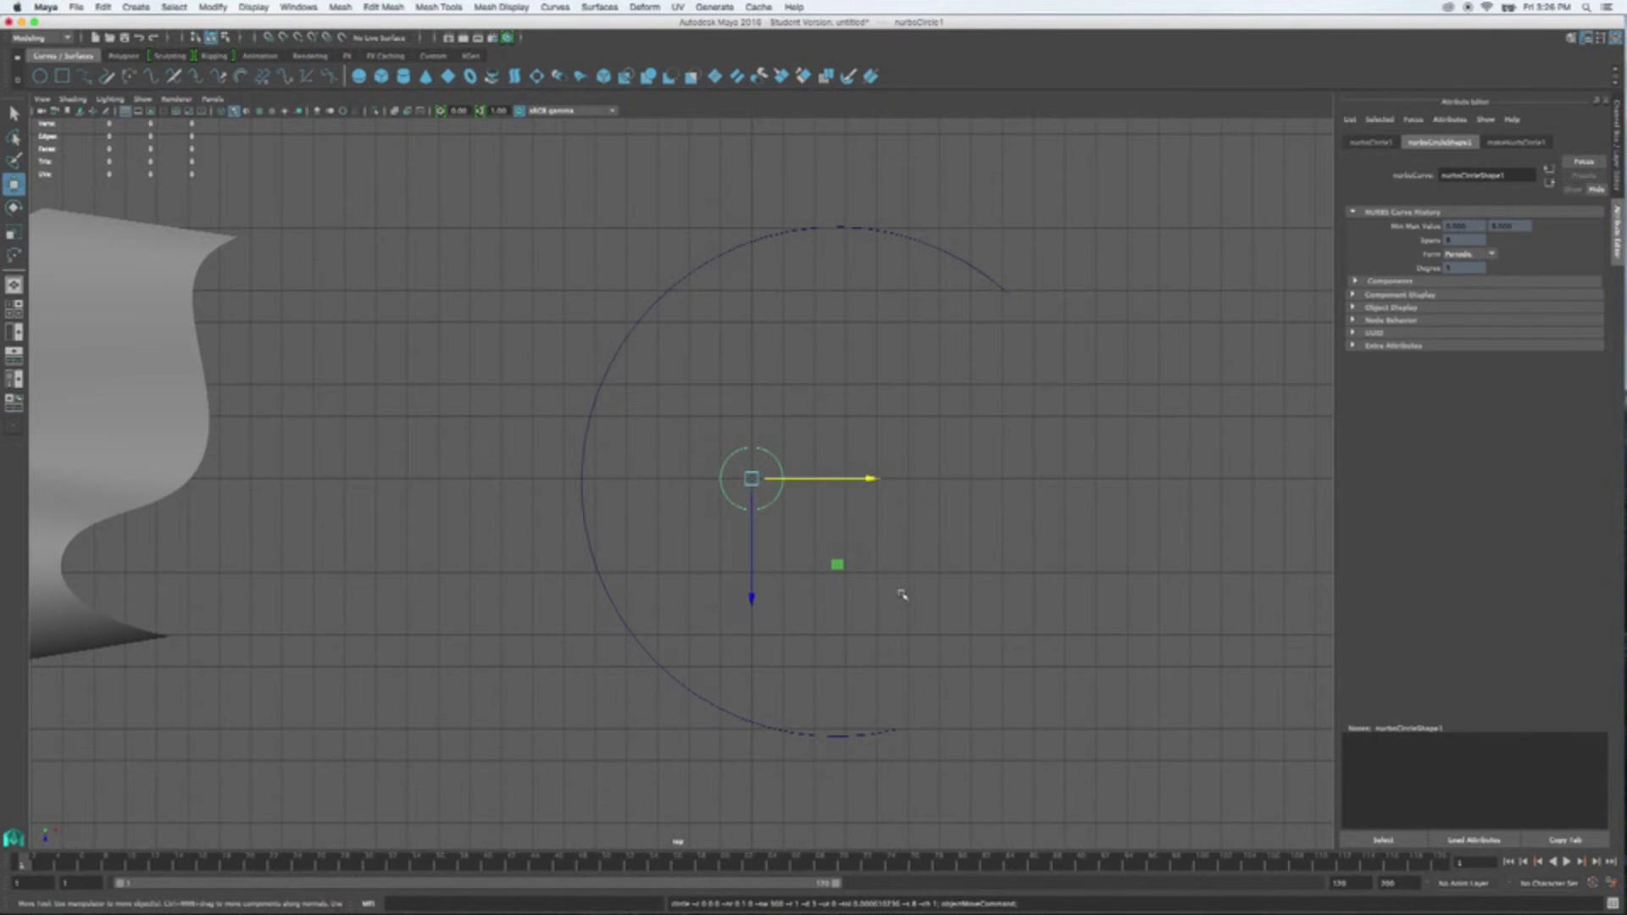
left_click_drag(840, 568, 980, 816)
- Stand the circle upright at the arc's end by rotating it around Z, with Rotate Z set to exactly 90
key("space")
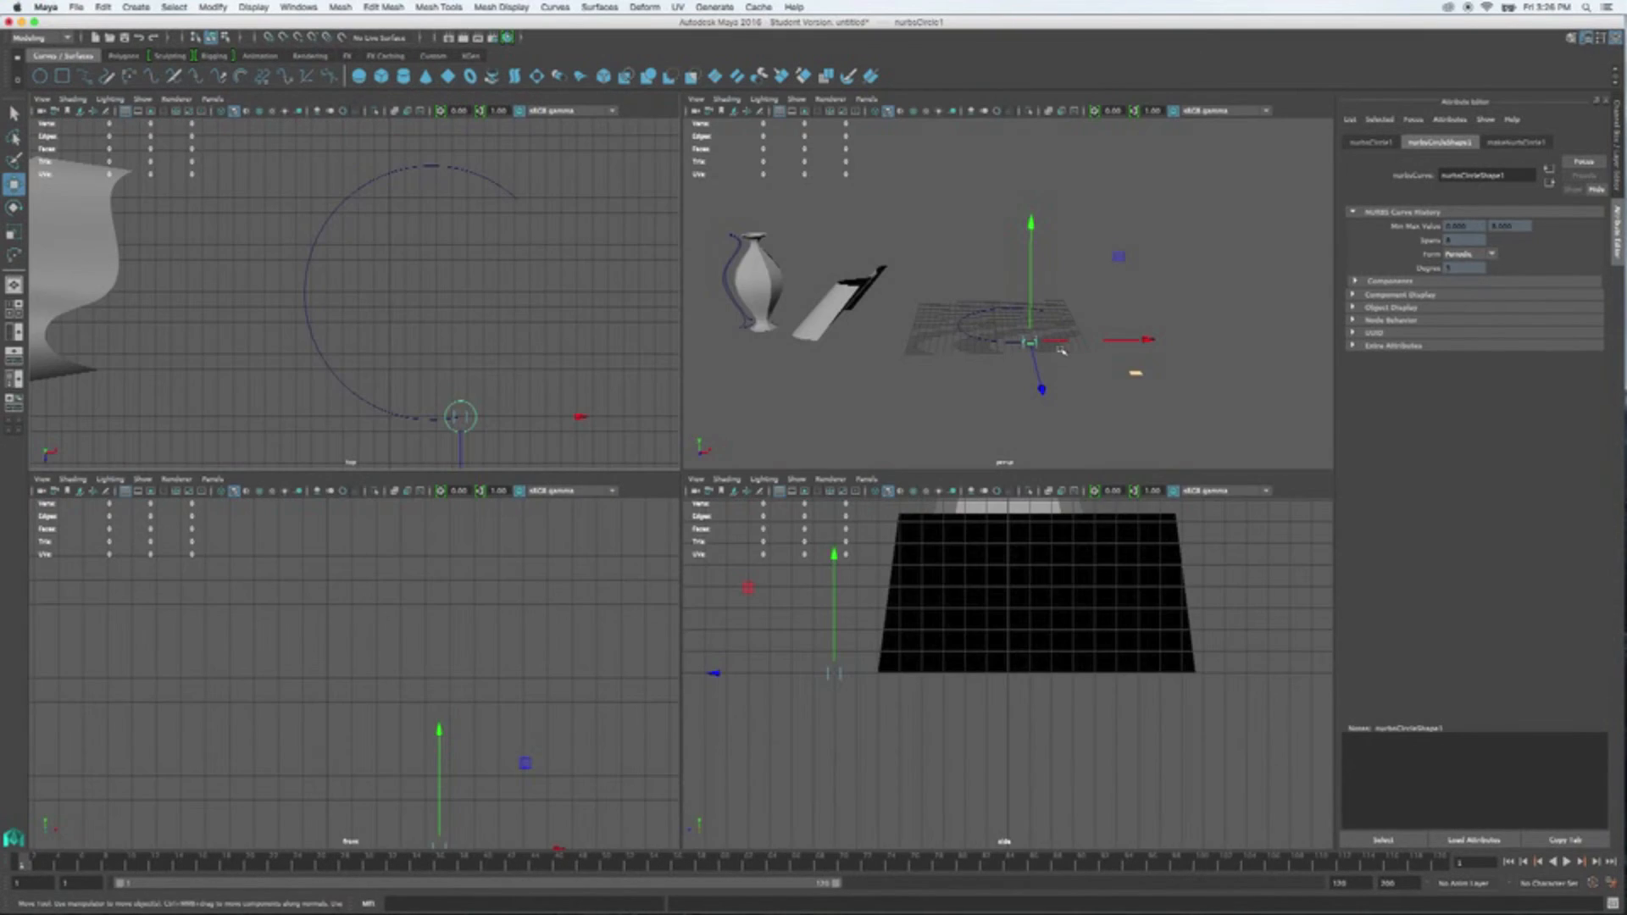
key("space")
key("f")
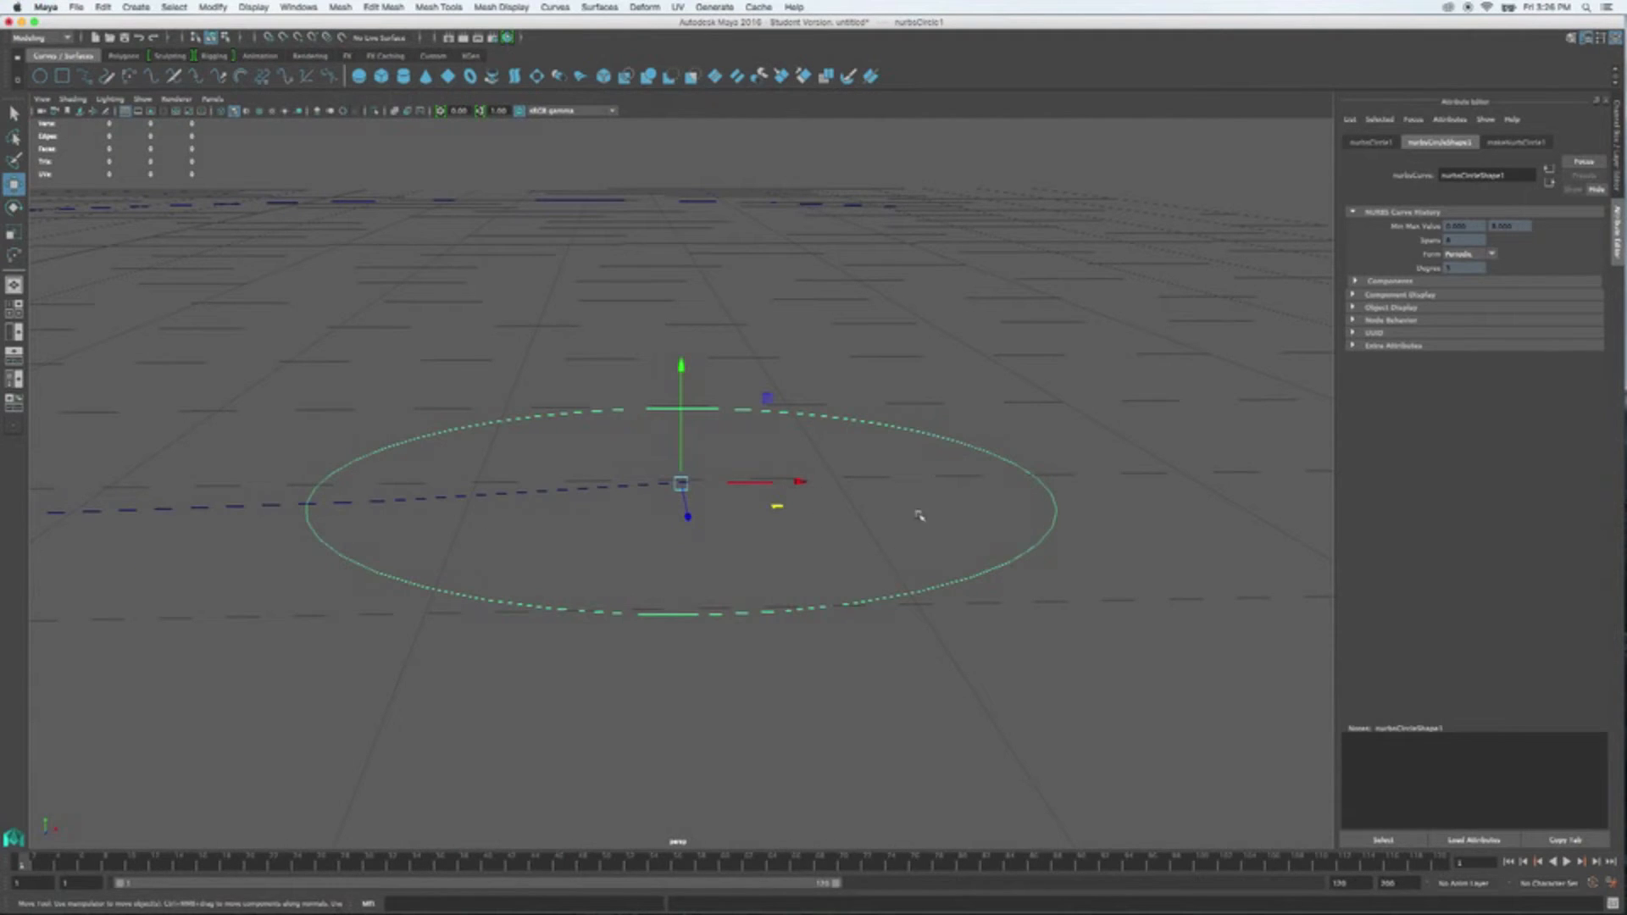
key("e")
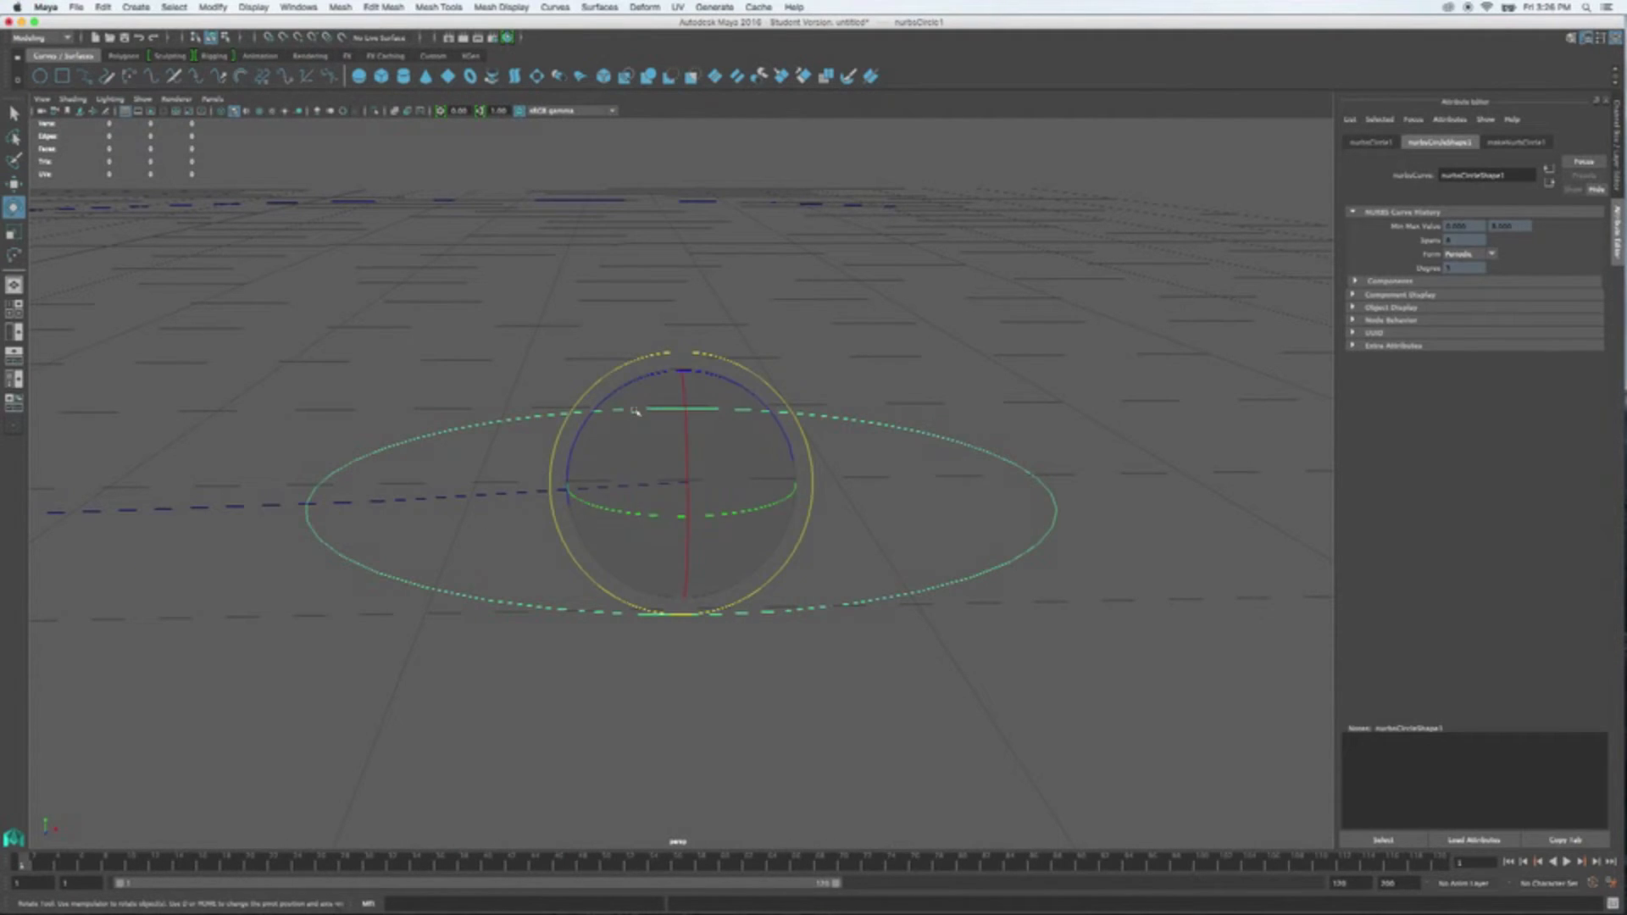
left_click(595, 412)
left_click_drag(595, 412, 760, 389)
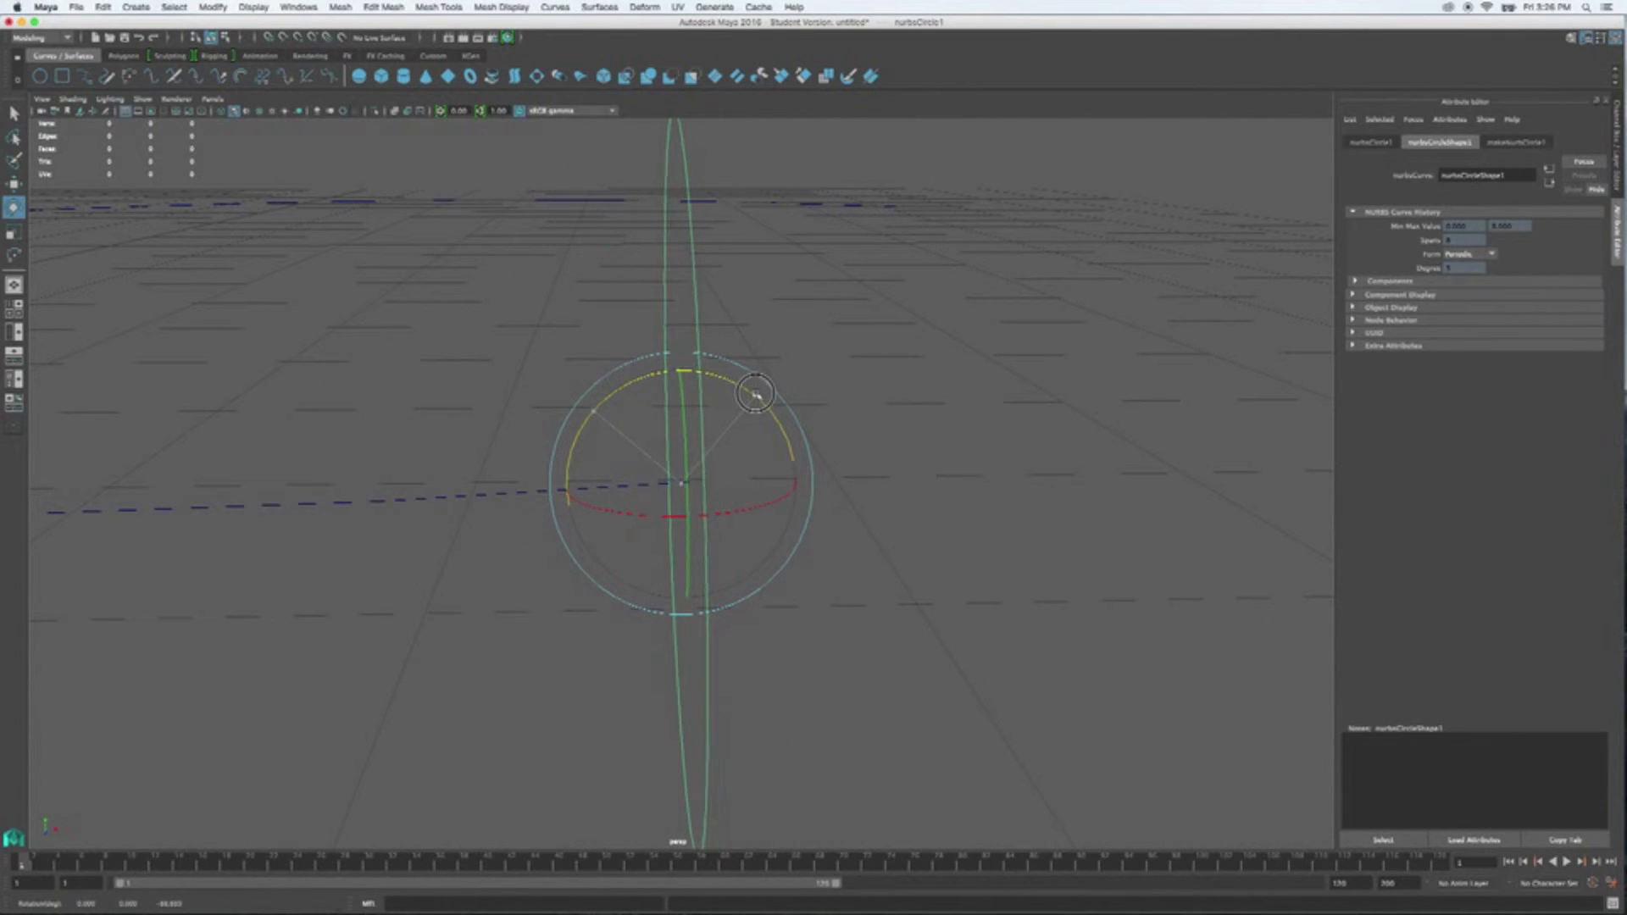
left_click(1618, 161)
double_click(1604, 204)
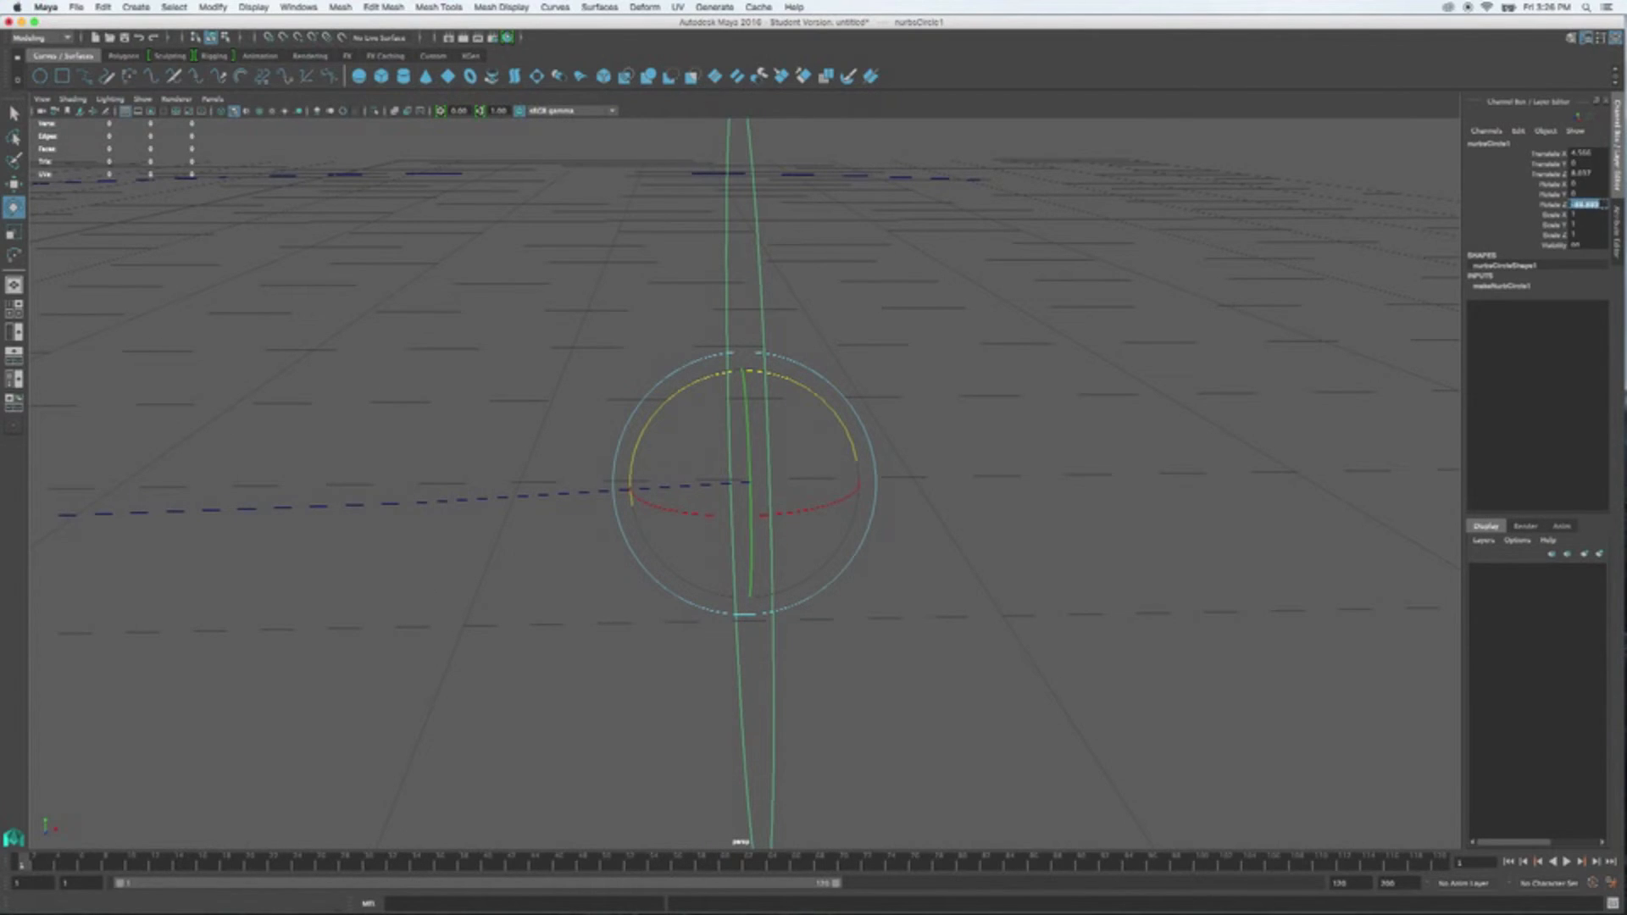
type("90")
key("Return")
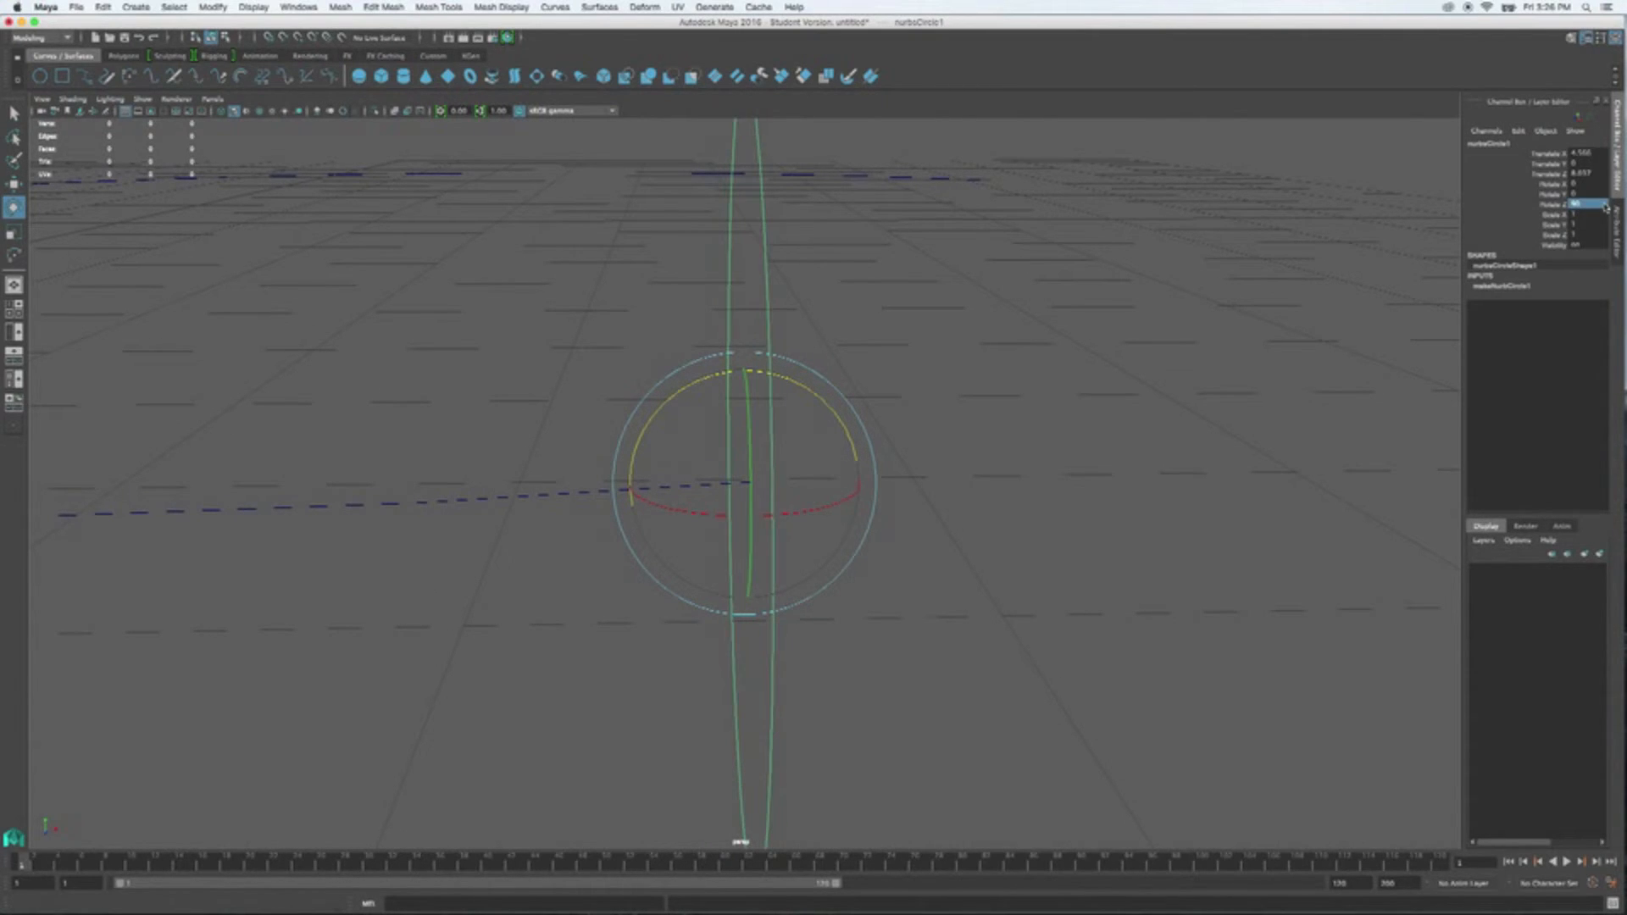
- Rotate the circle about 9.4 degrees around X so it sits perpendicular to the end of the arc
left_click_drag(1017, 477, 1017, 555, "alt")
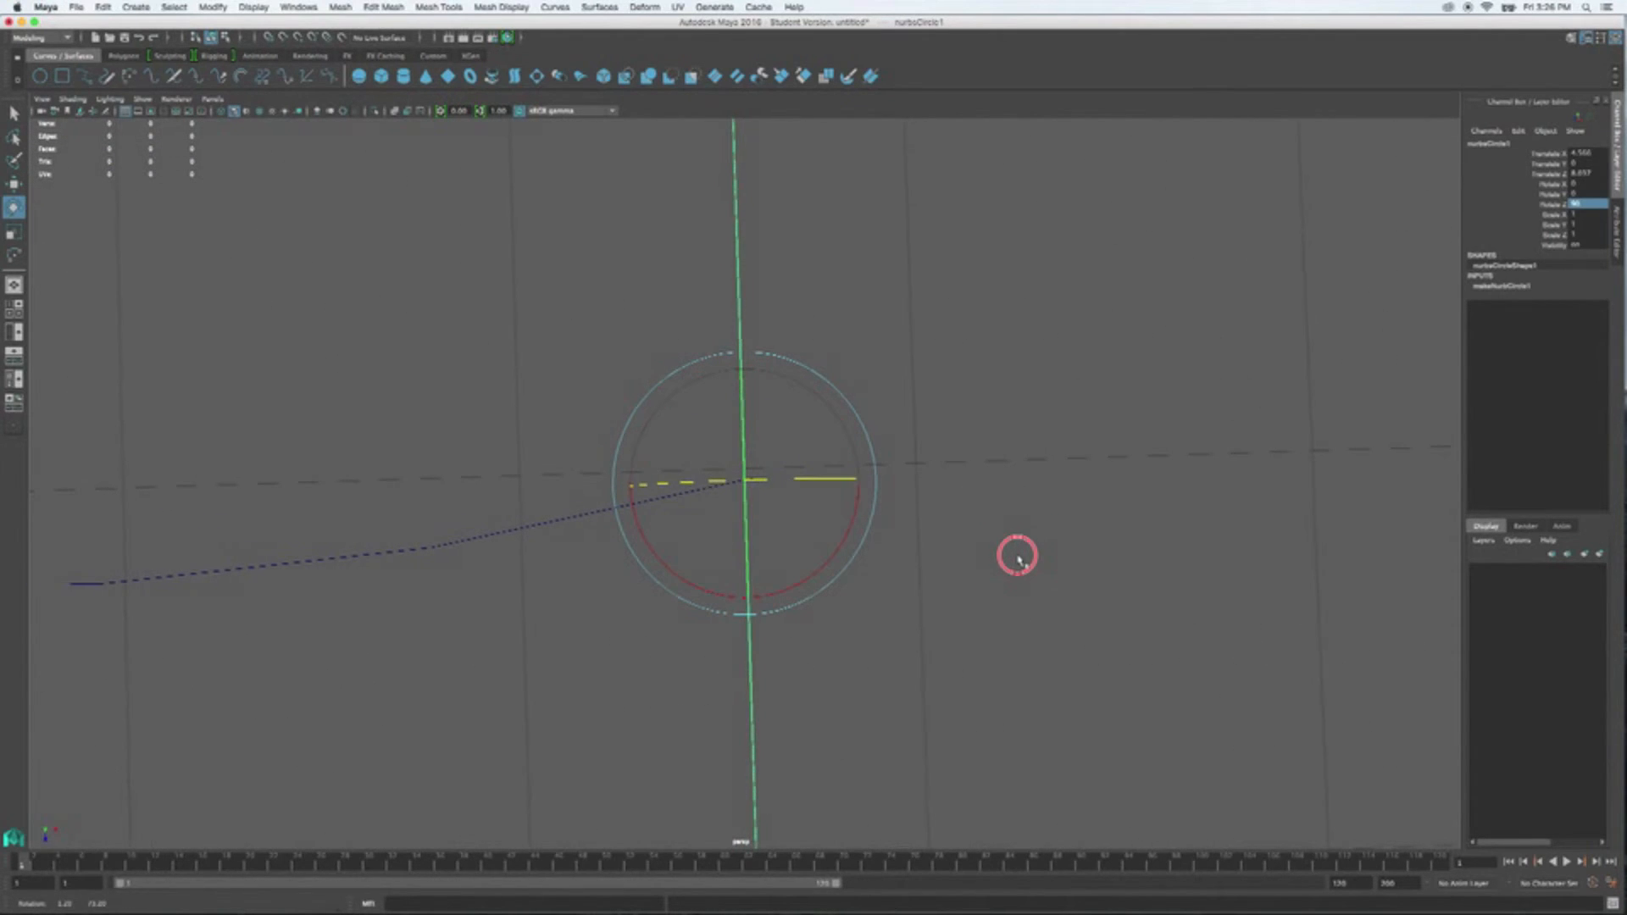
left_click_drag(819, 571, 831, 561)
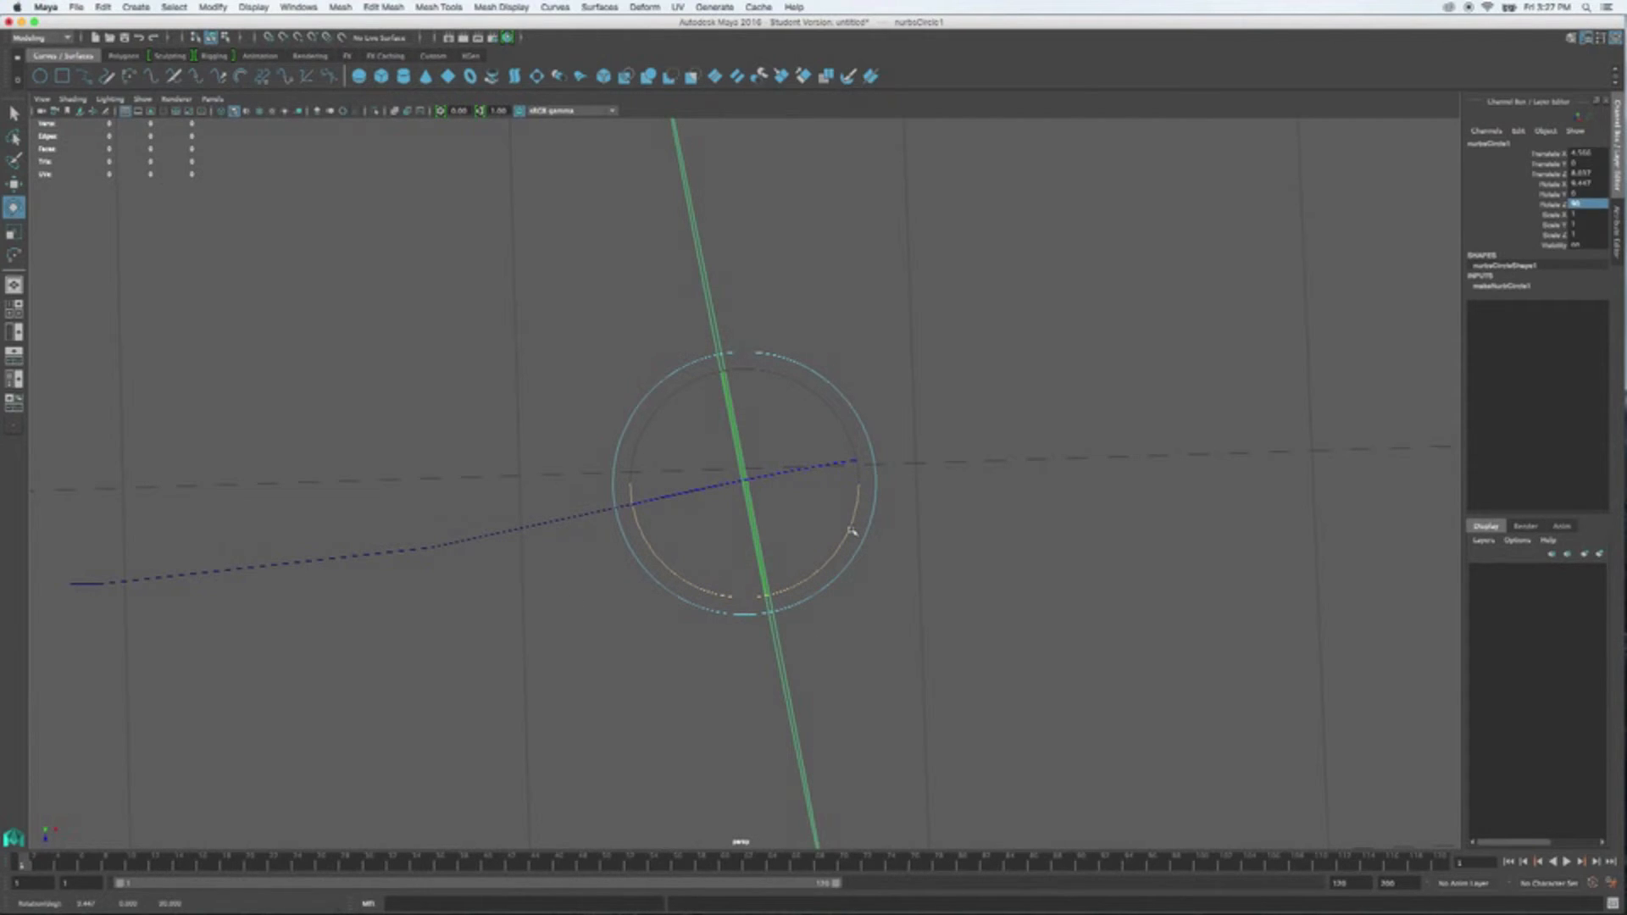
left_click_drag(944, 523, 1016, 523, "alt")
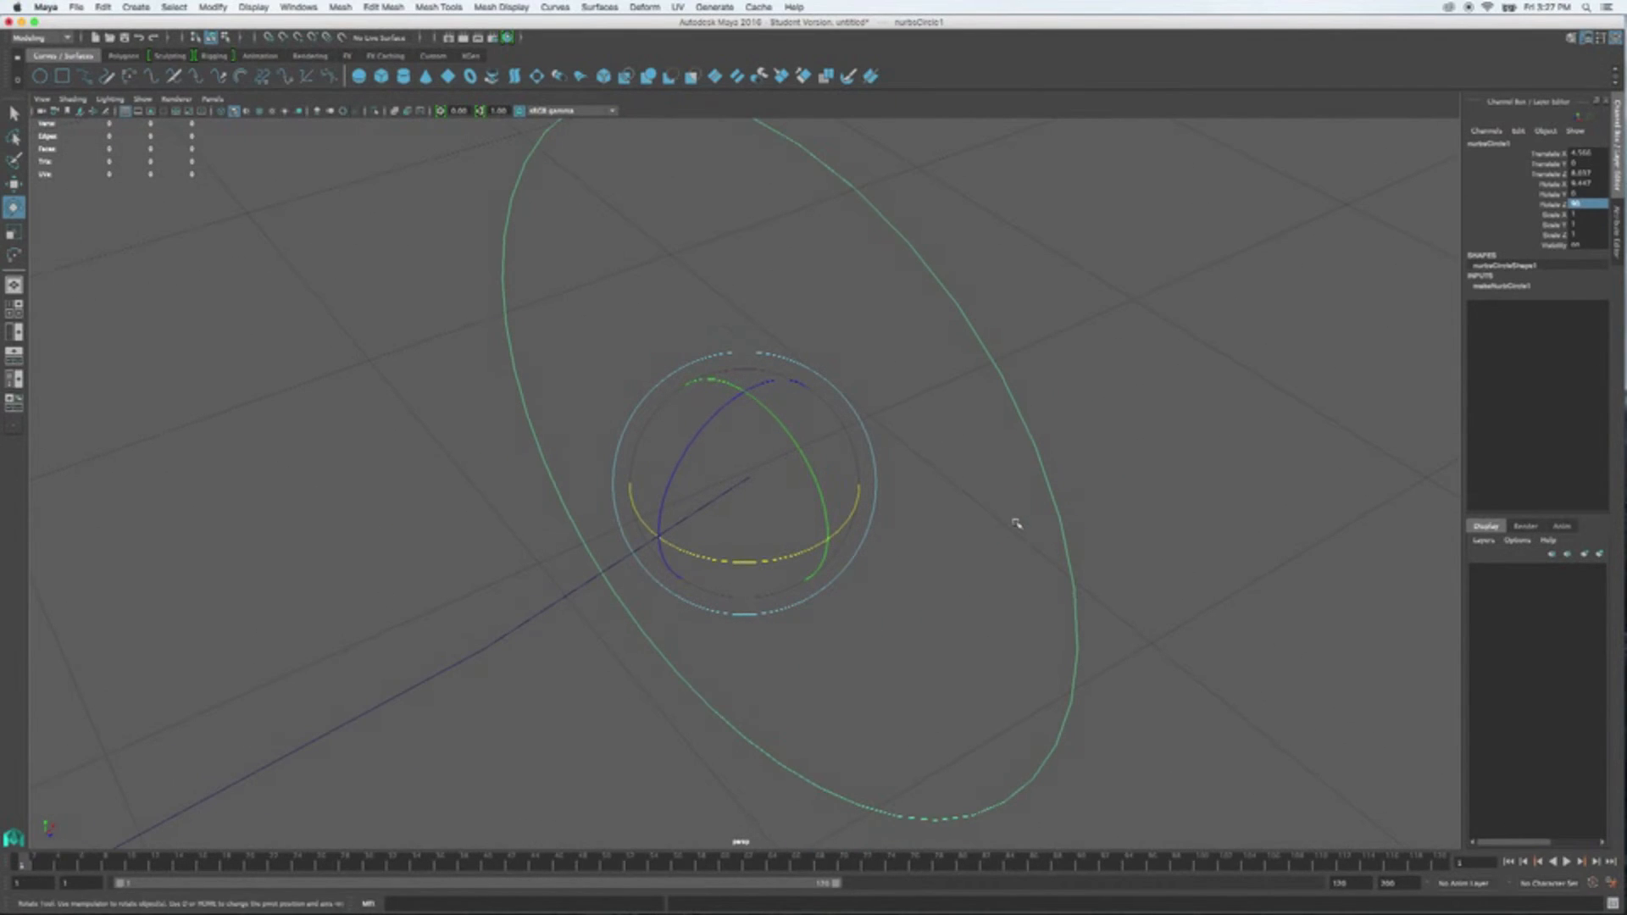
- Snap the circle's centre onto the arc curve at its end point
left_click(1038, 447)
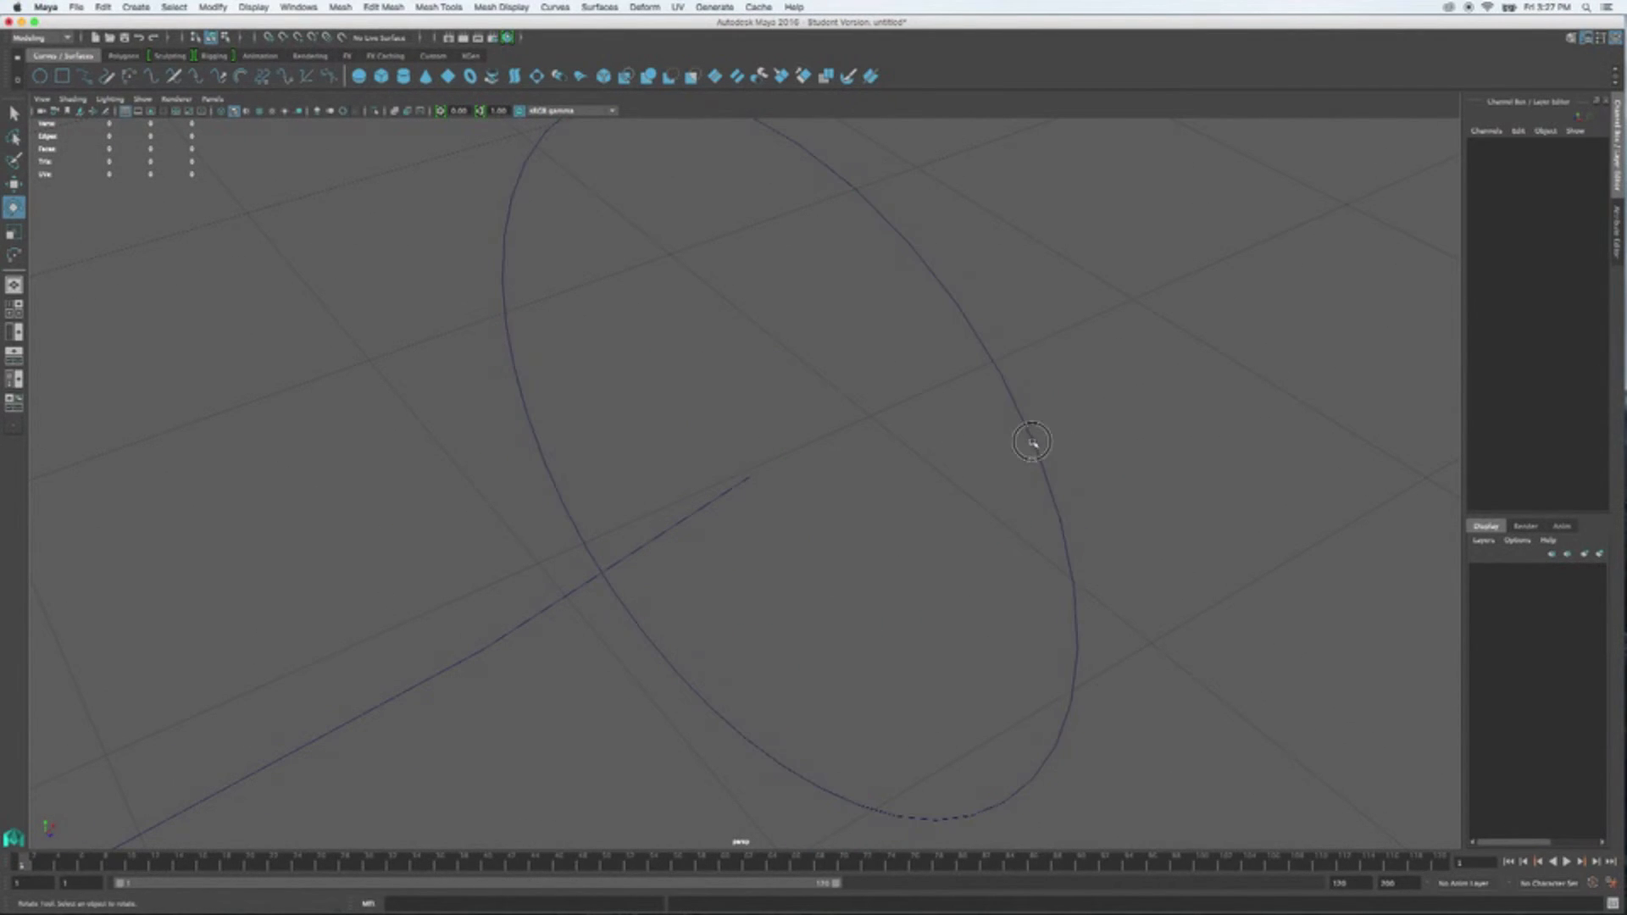
left_click(1033, 445)
key("w")
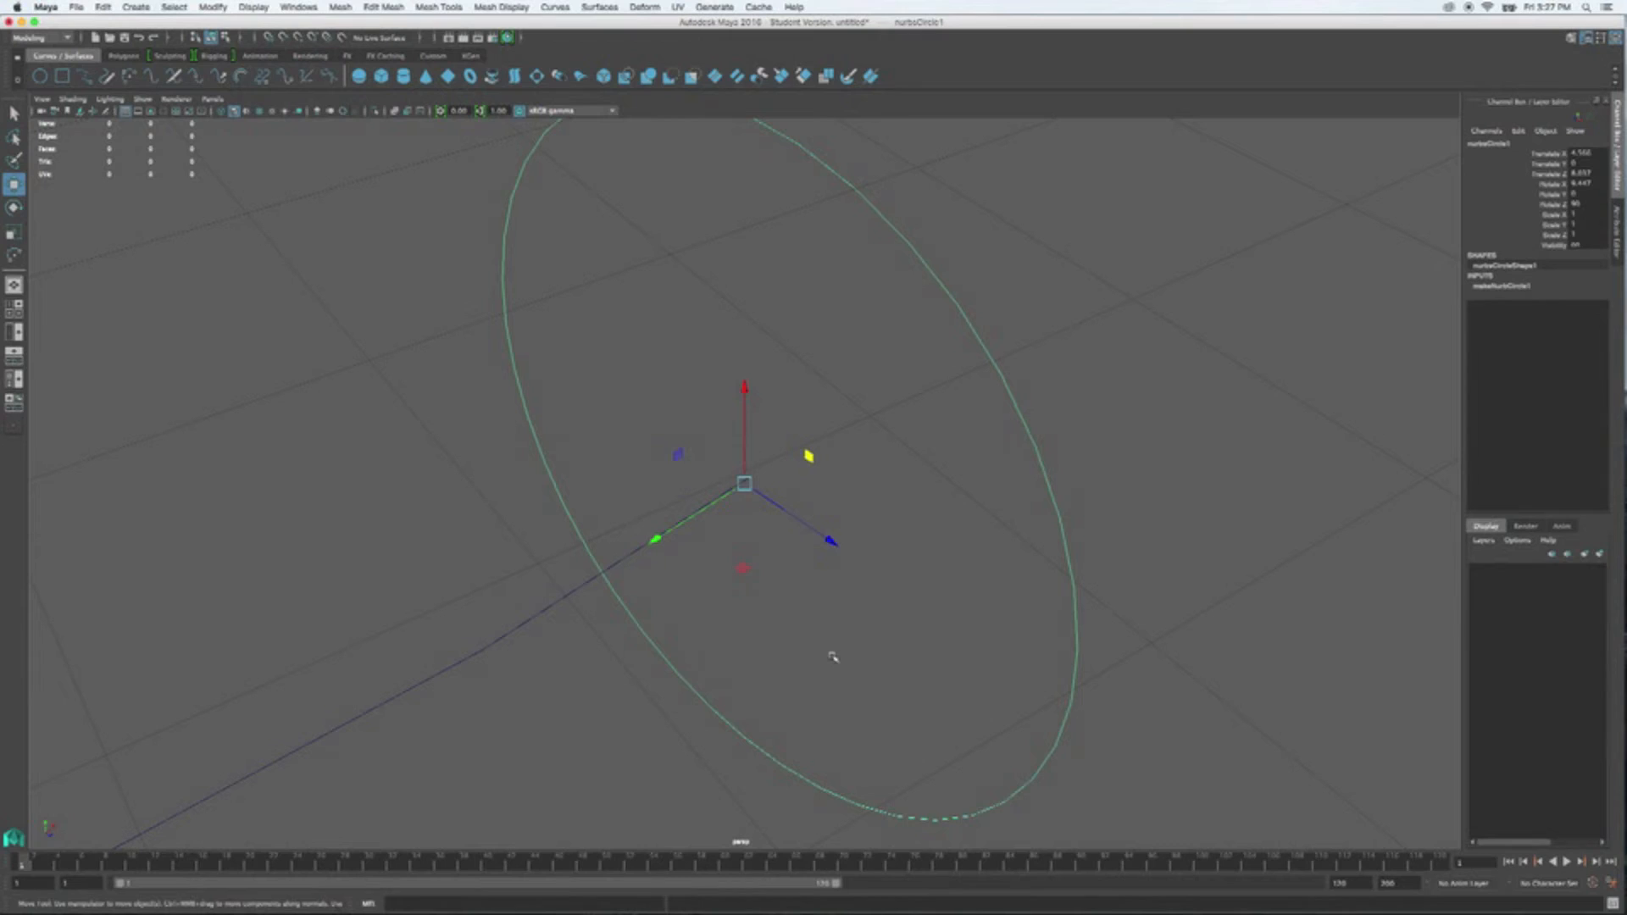
key("c")
left_click_drag(744, 483, 634, 163)
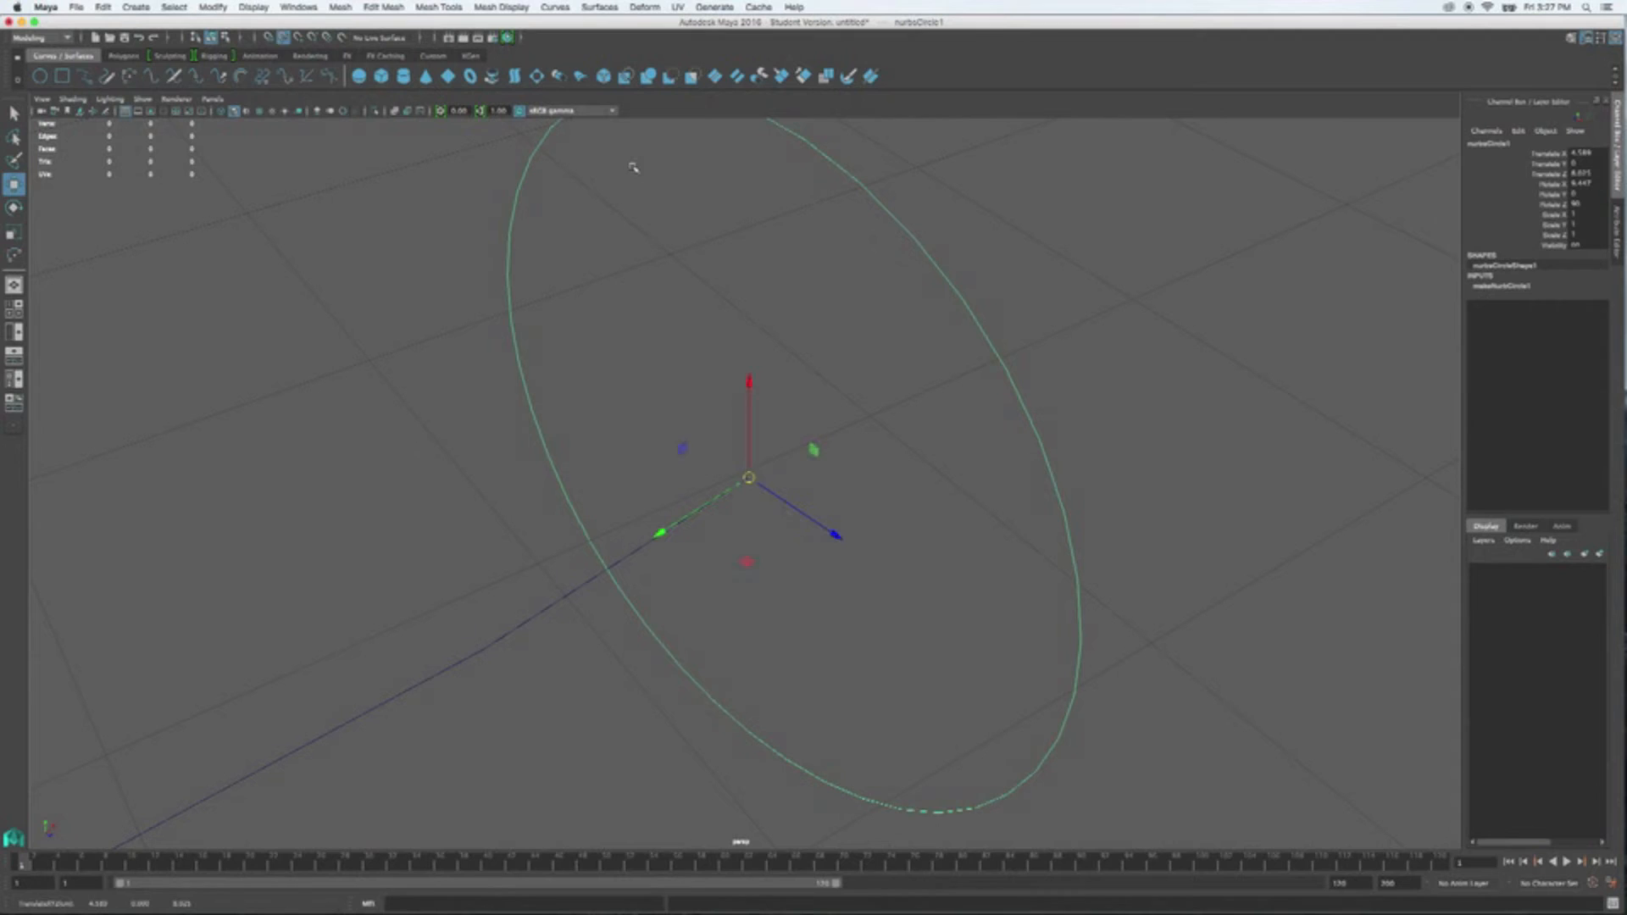
scroll(799, 571, "up", 5)
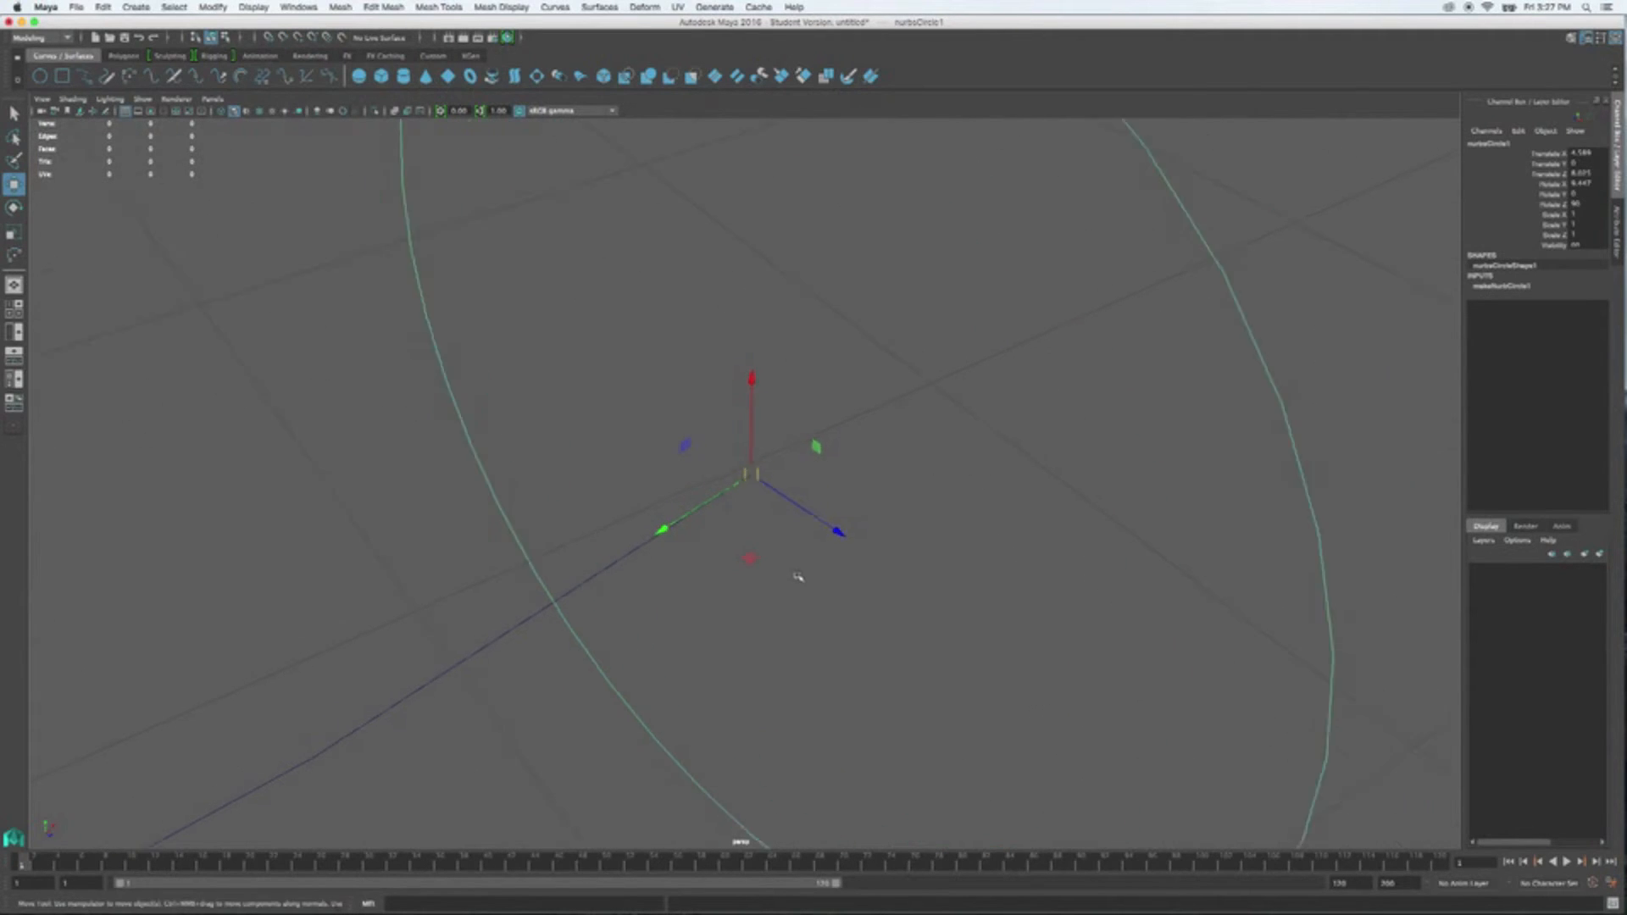
- Extrude the circle along the arc with style Tube, result position At profile, pivot Closest end point and orientation Profile normal
left_click_drag(1030, 456, 1082, 694, "alt")
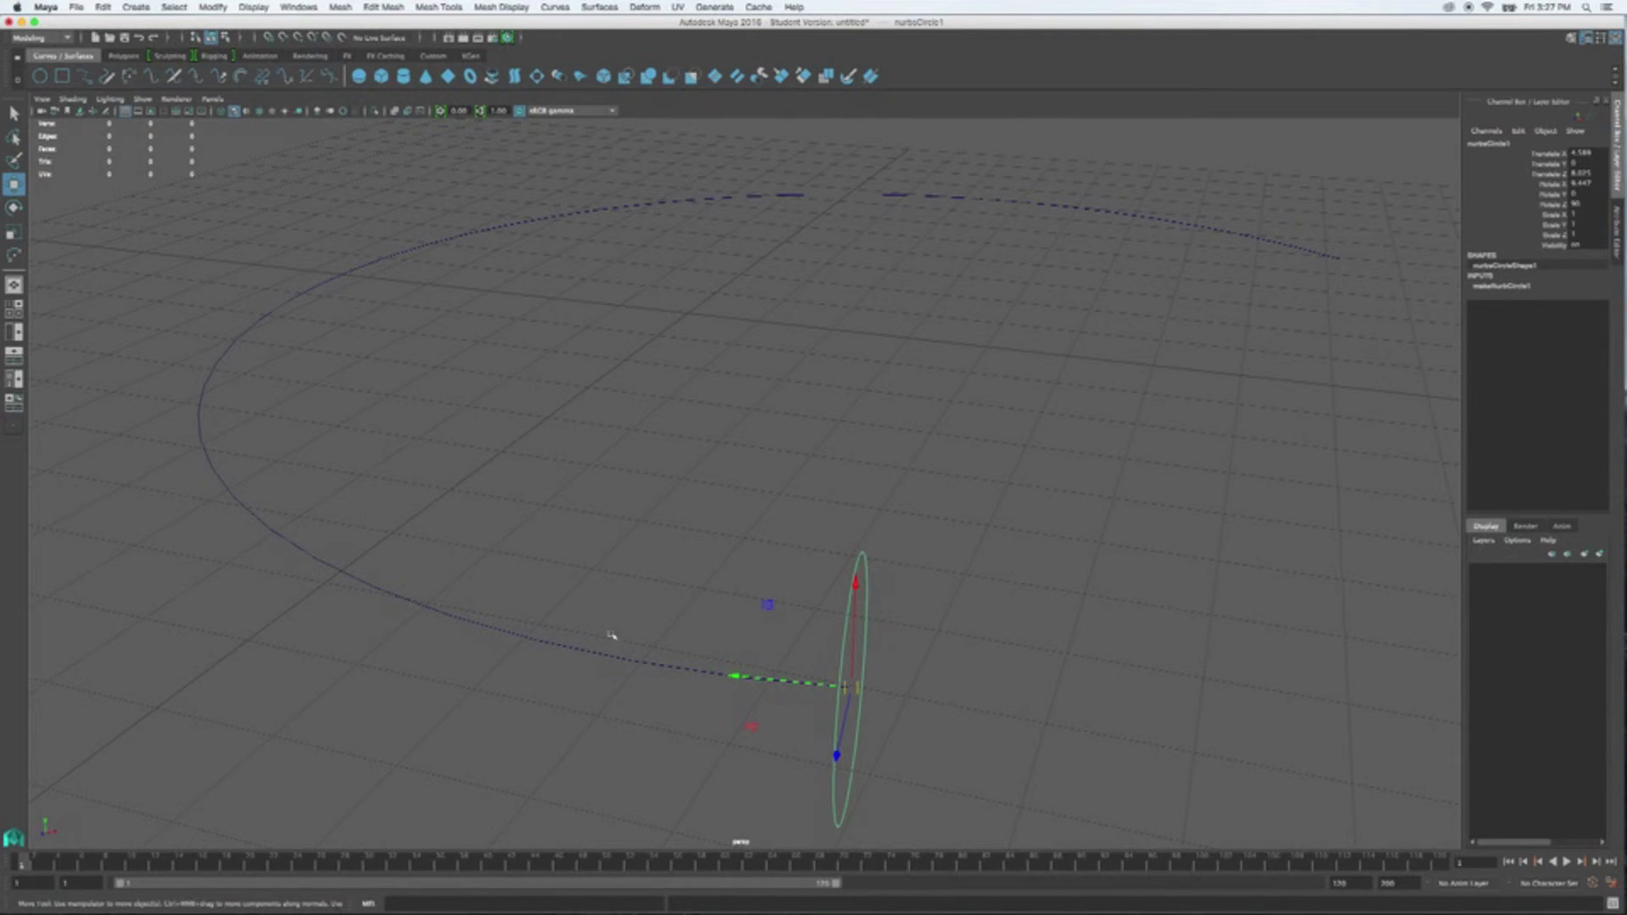
left_click(555, 650)
scroll(676, 581, "down", 5)
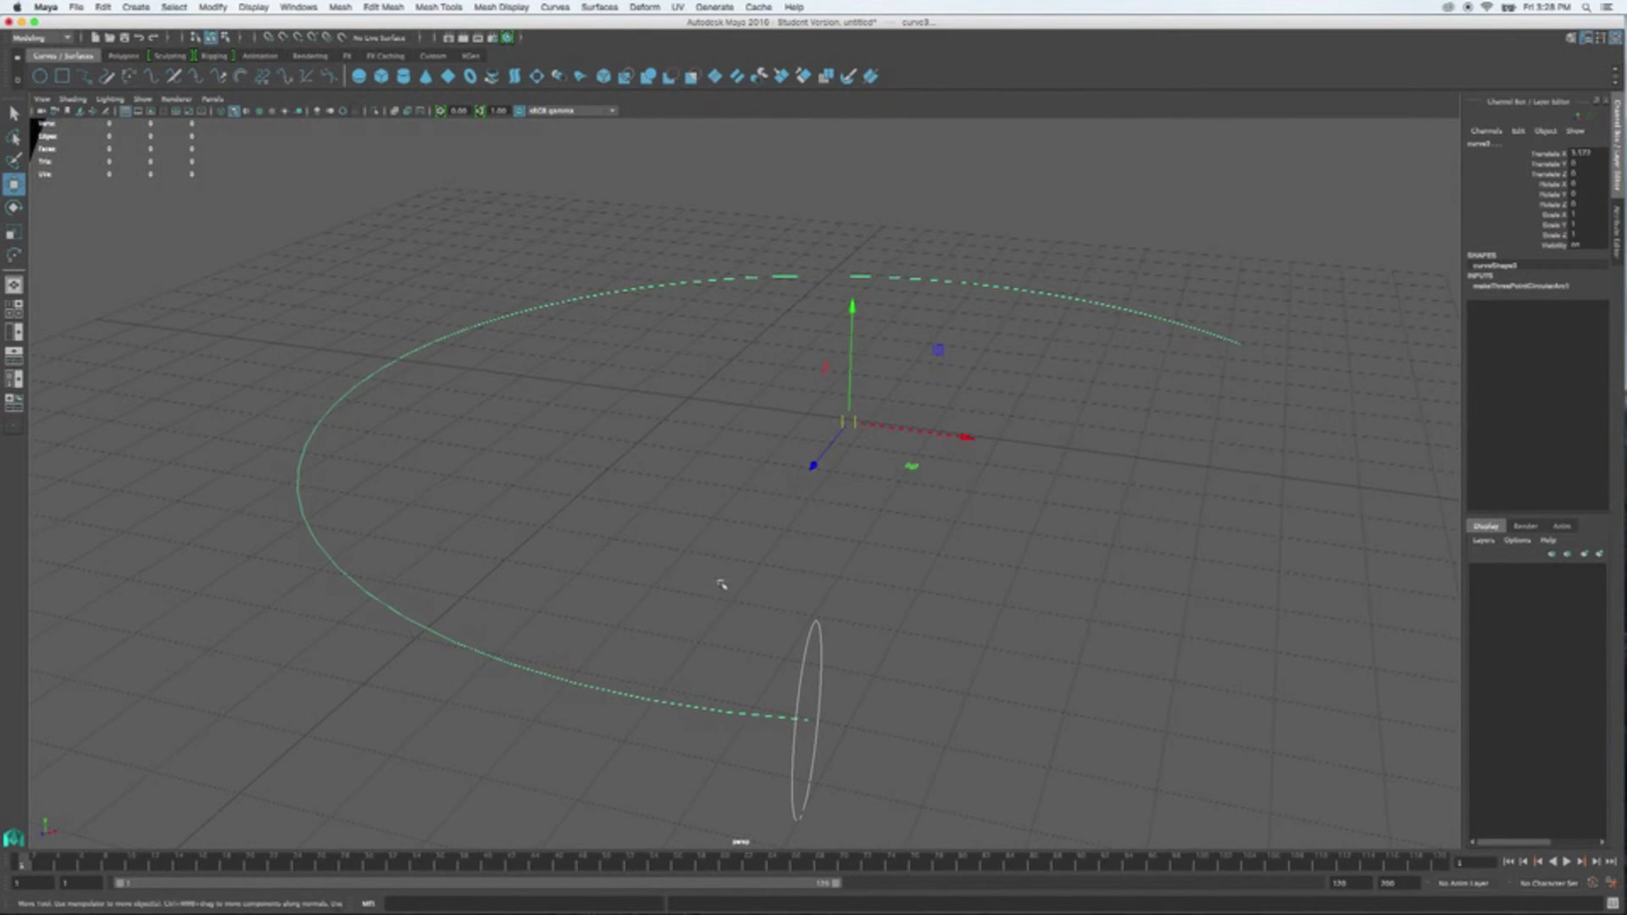
left_click(600, 7)
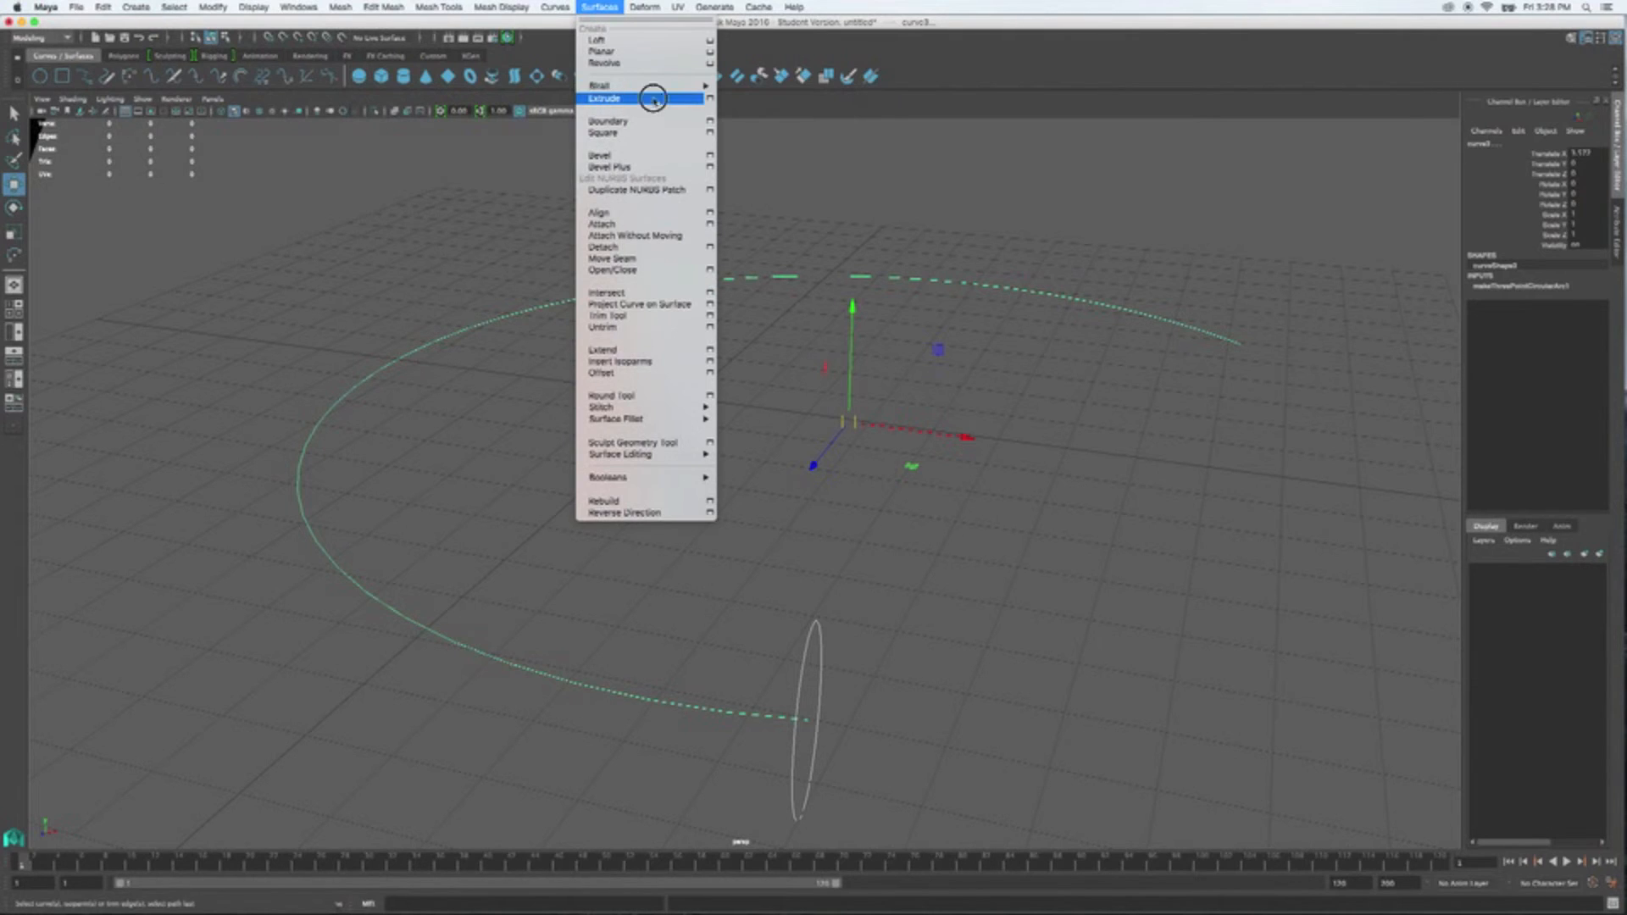
left_click(709, 99)
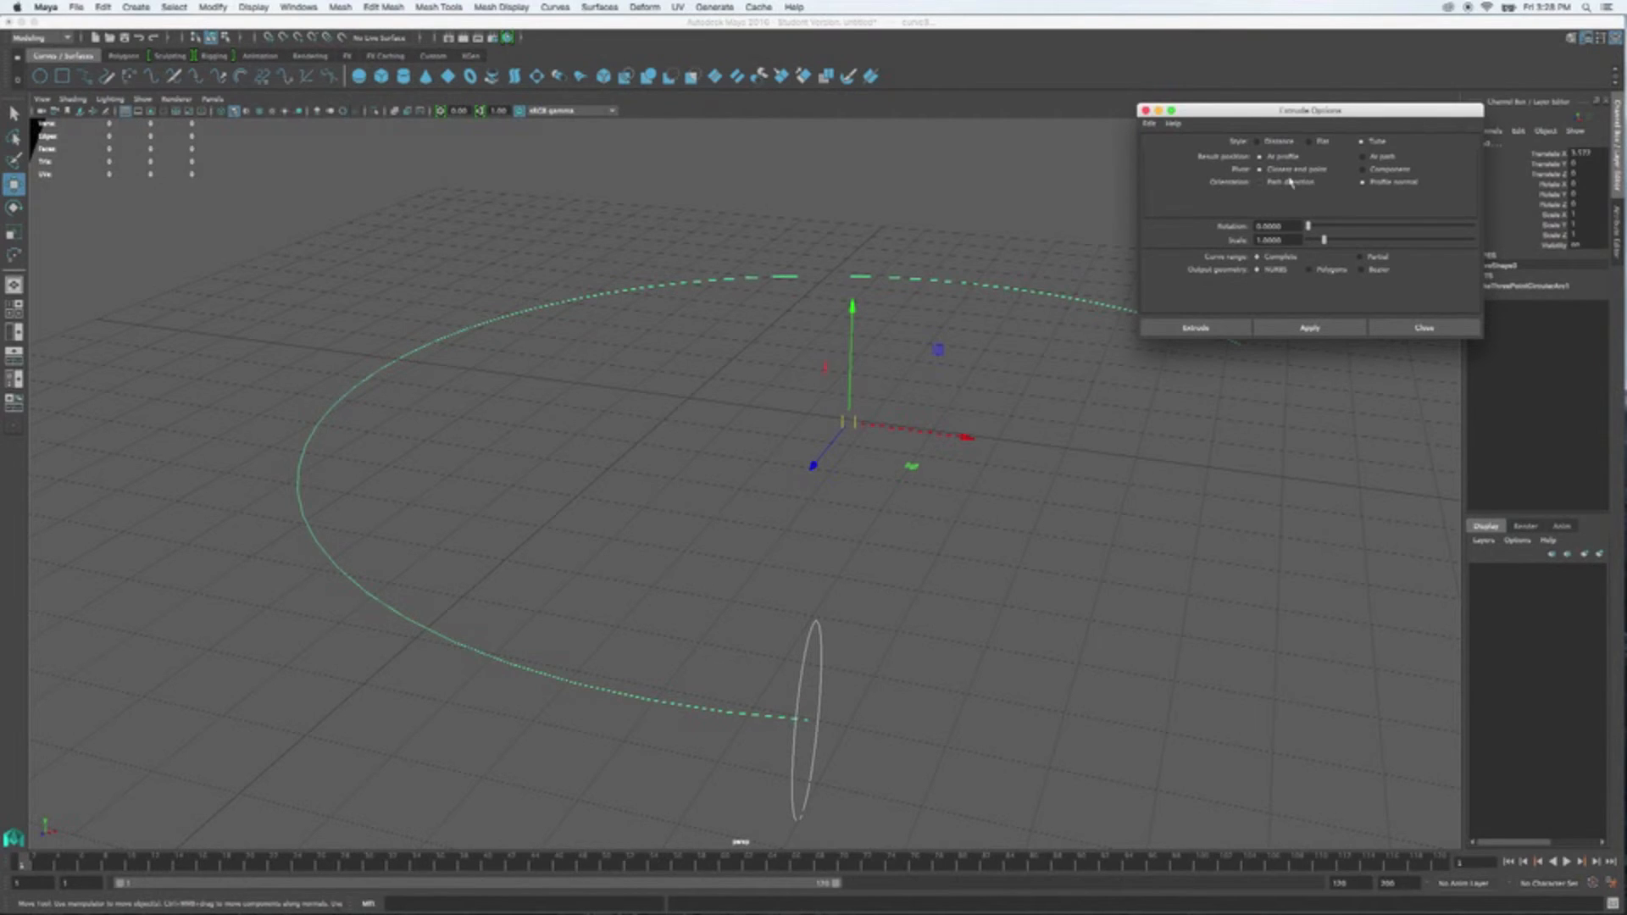
left_click(1311, 330)
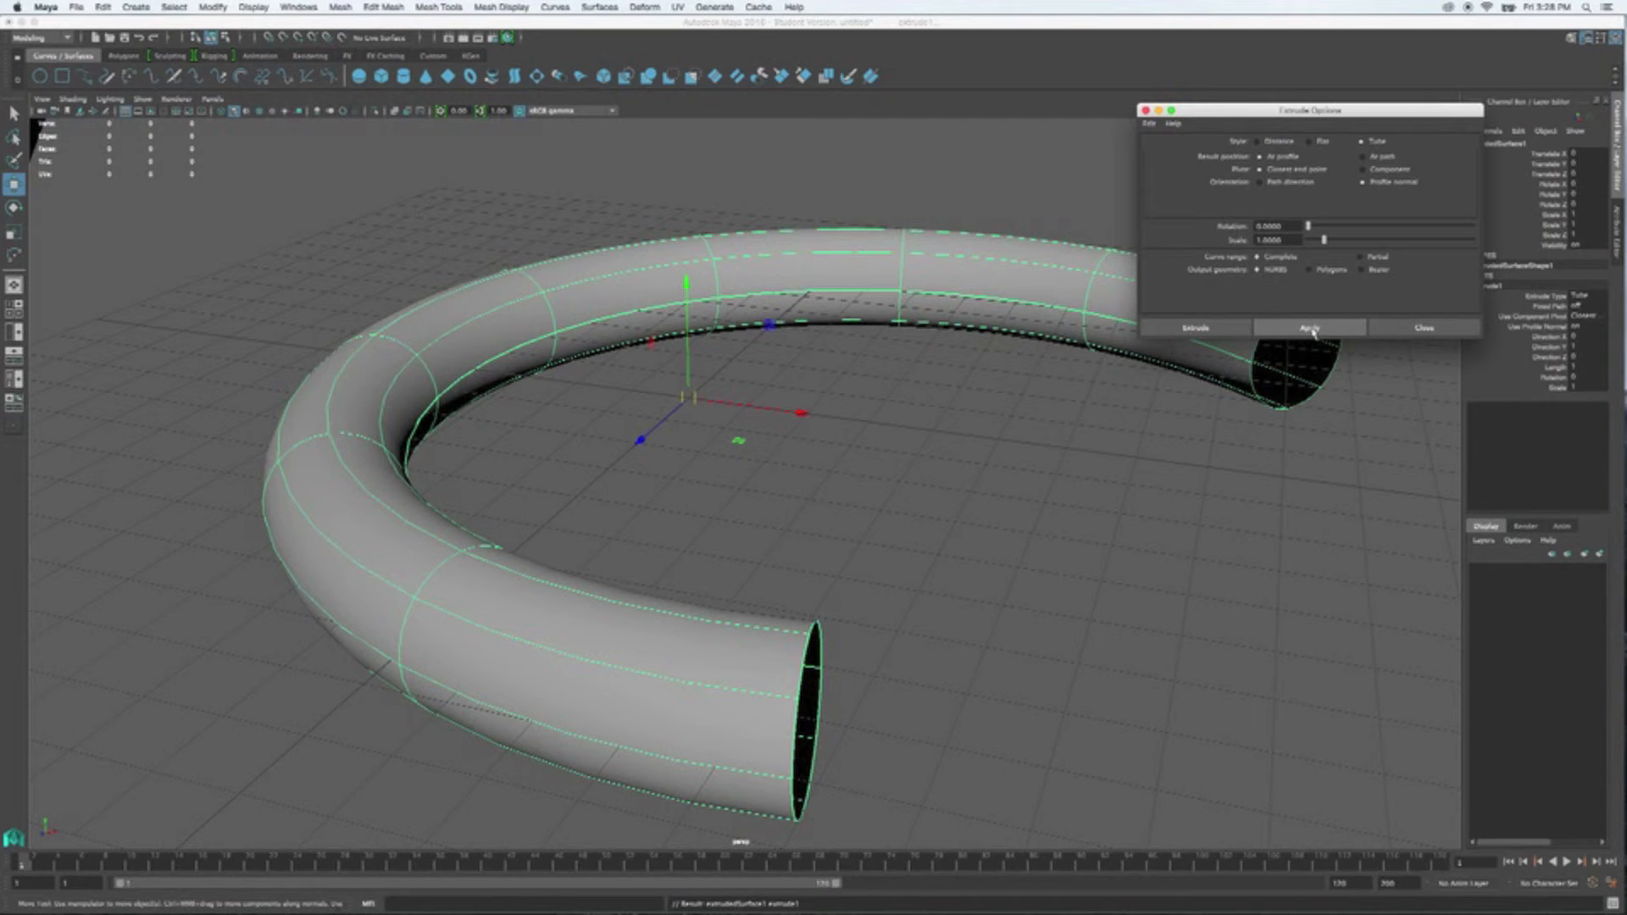
- Examine the extruded tube from several sides, checking how its two open ends sit relative to the curves
left_click_drag(1051, 466, 649, 529, "alt")
left_click_drag(1096, 574, 822, 610, "alt")
middle_click_drag(821, 611, 835, 600, "alt")
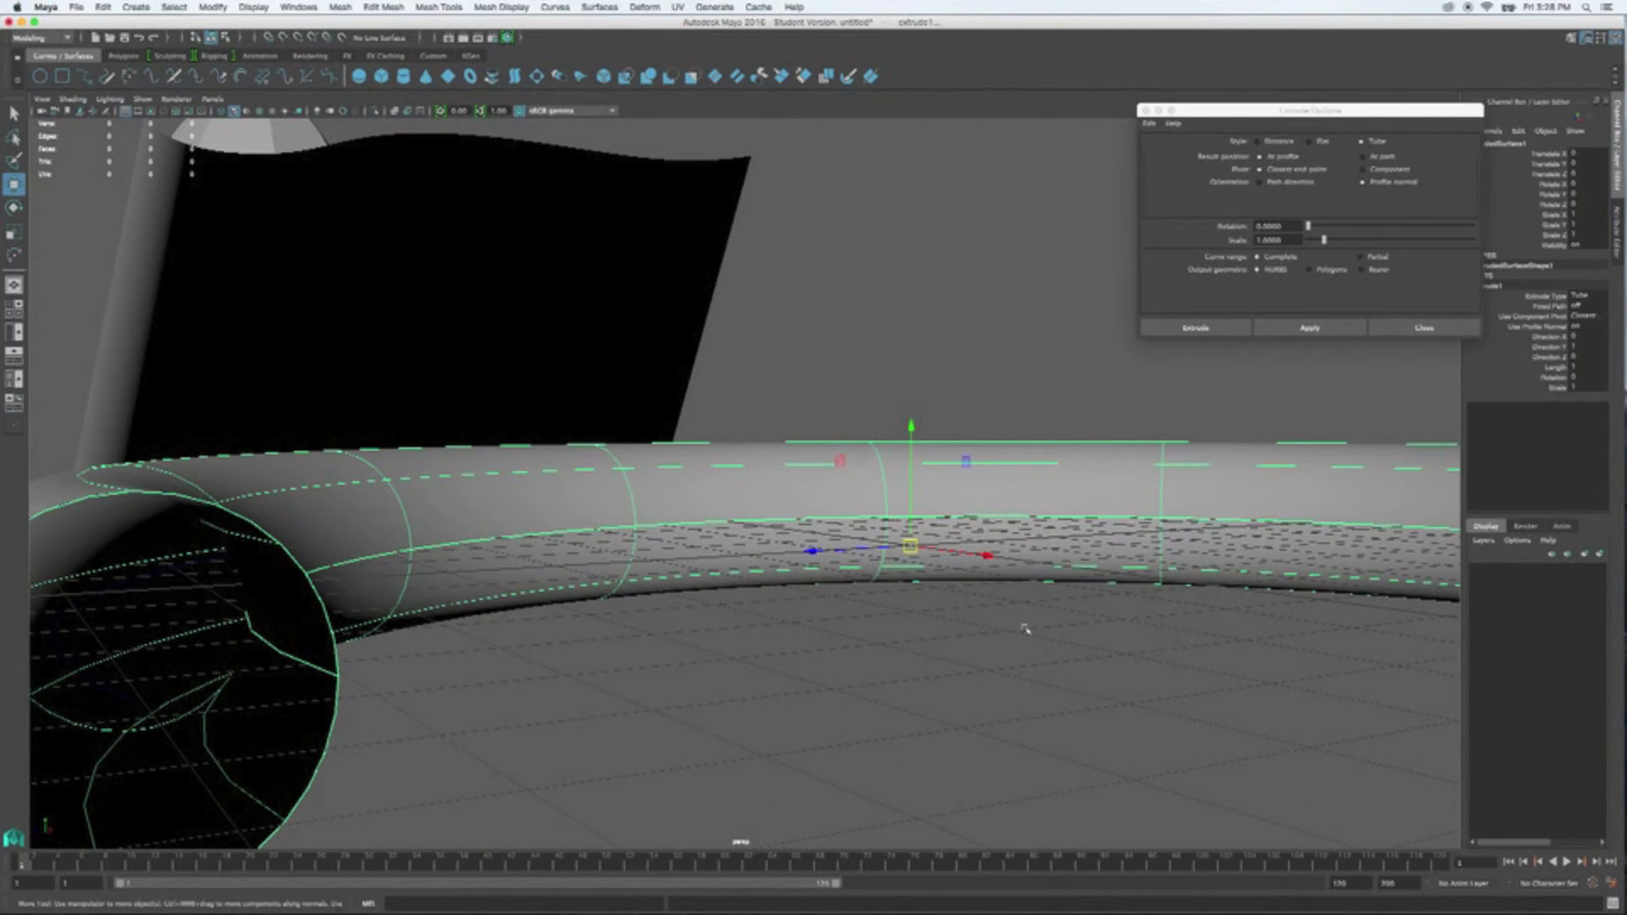
middle_click_drag(1028, 628, 895, 619, "alt")
left_click_drag(895, 619, 439, 607, "alt")
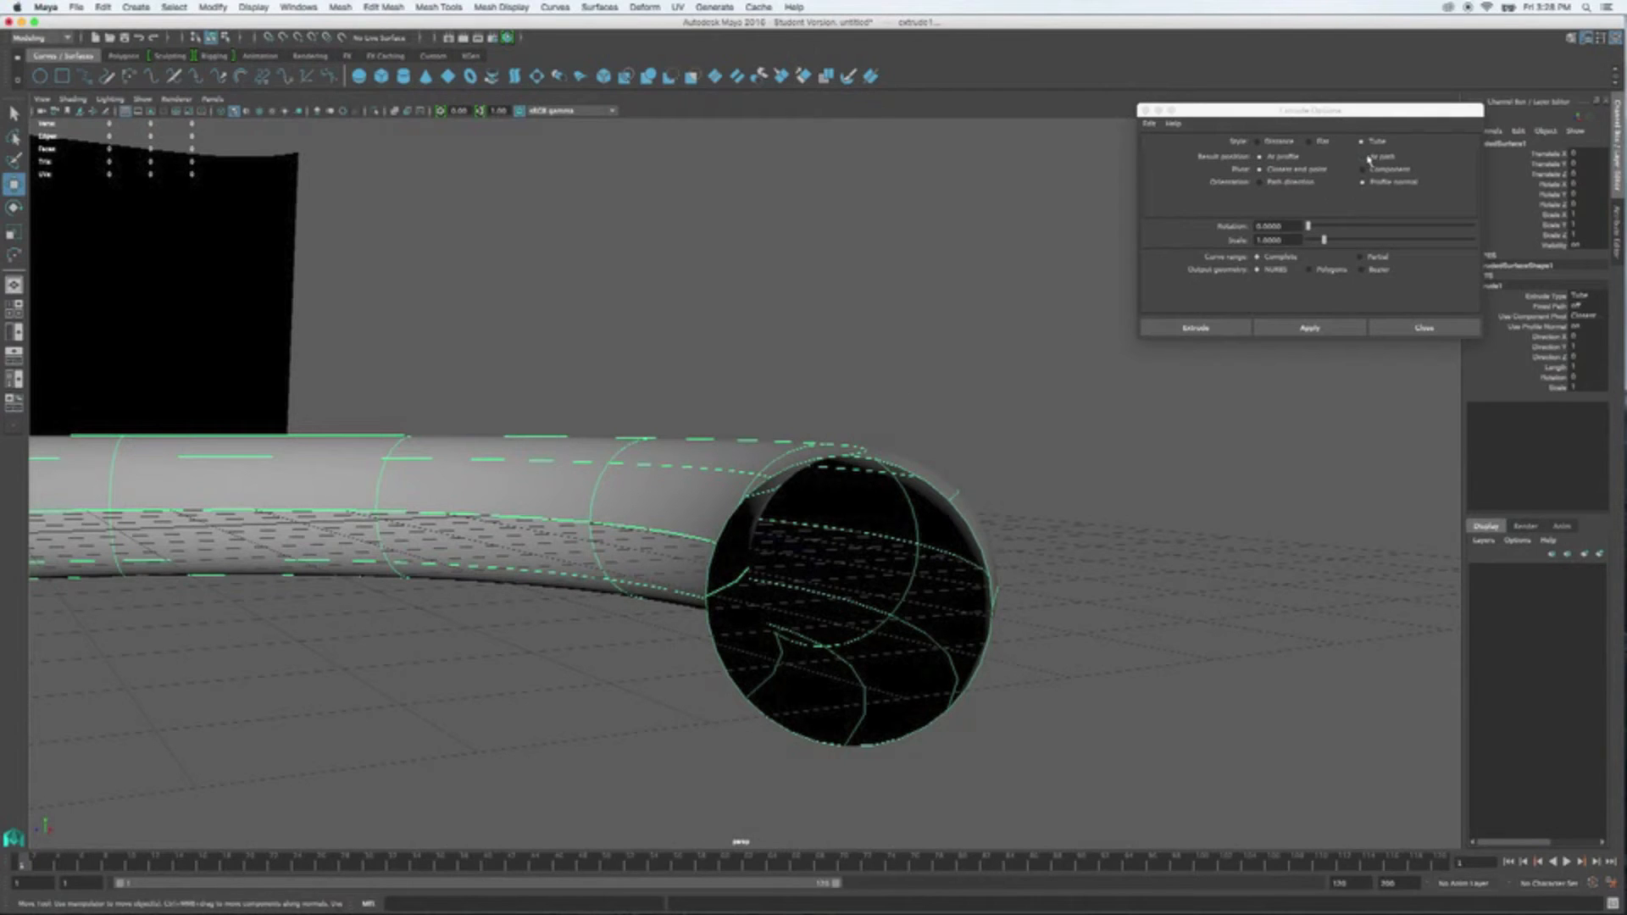
scroll(409, 592, "down", 5)
left_click_drag(421, 592, 565, 471, "alt")
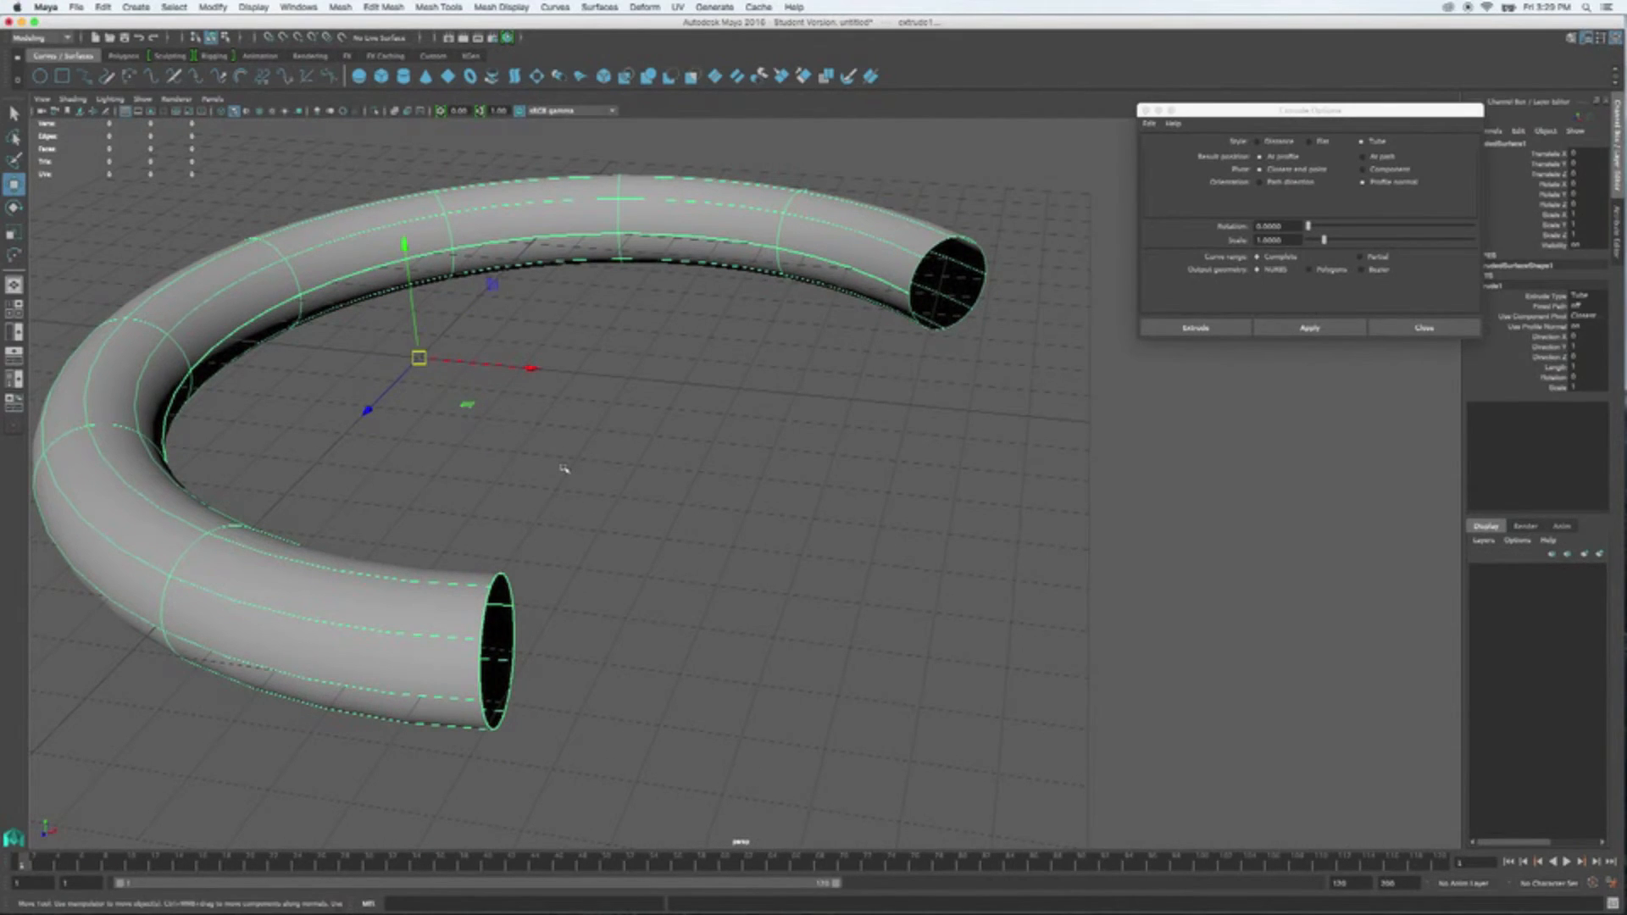
- Undo the tube extrusion, extrude the circle again with result position At path, and inspect the new tube's open ends
key("super+z")
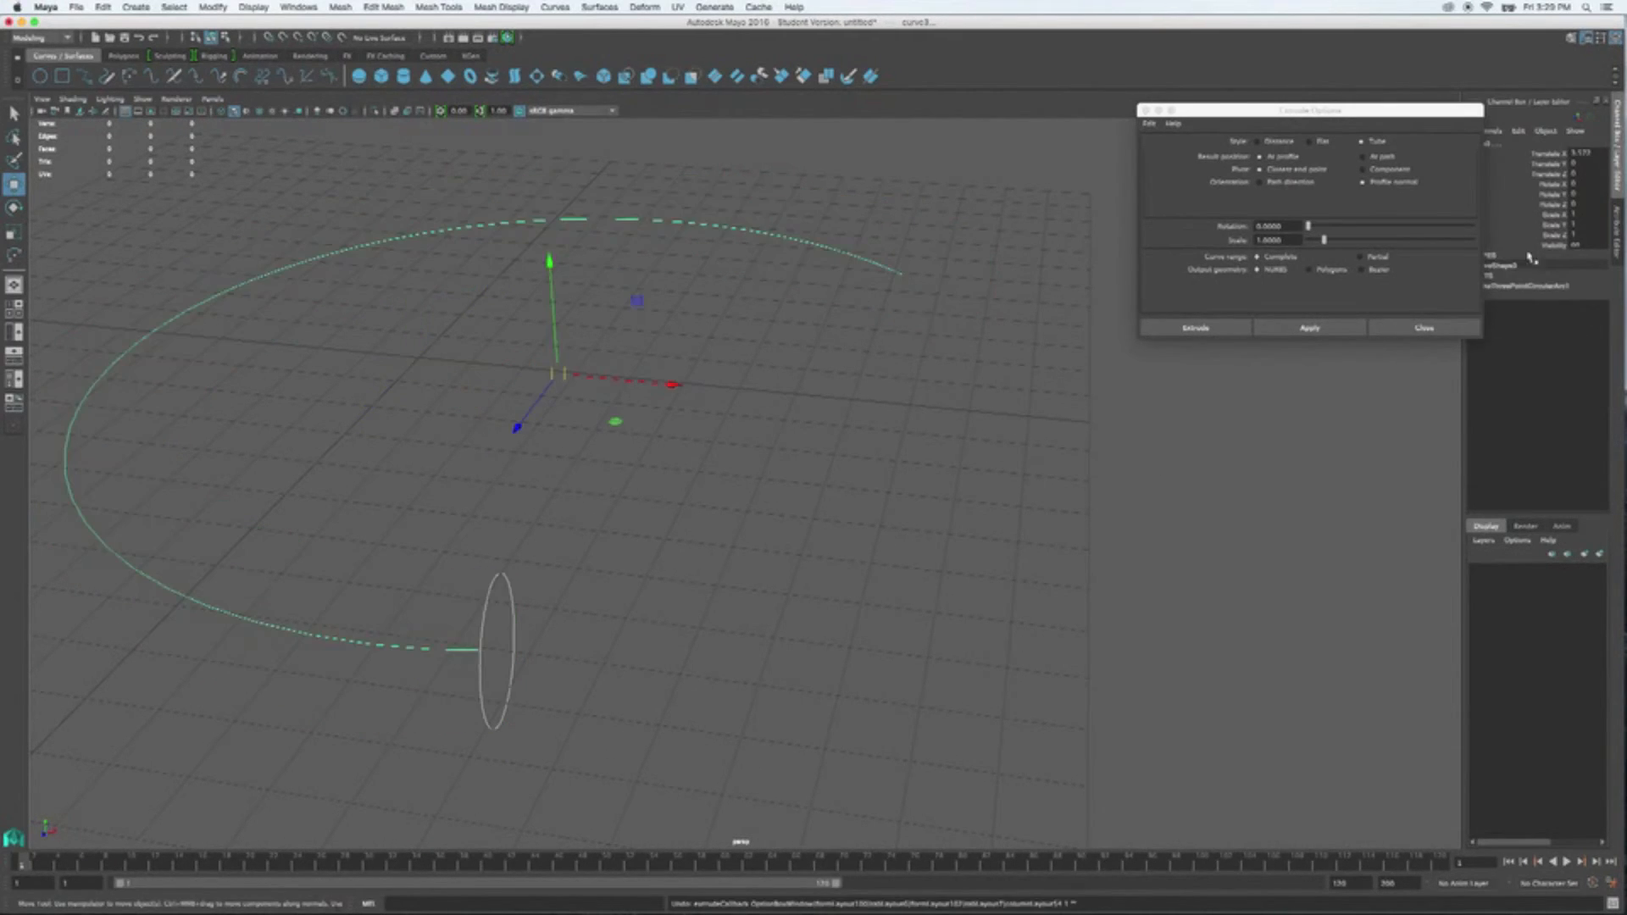
left_click(1364, 156)
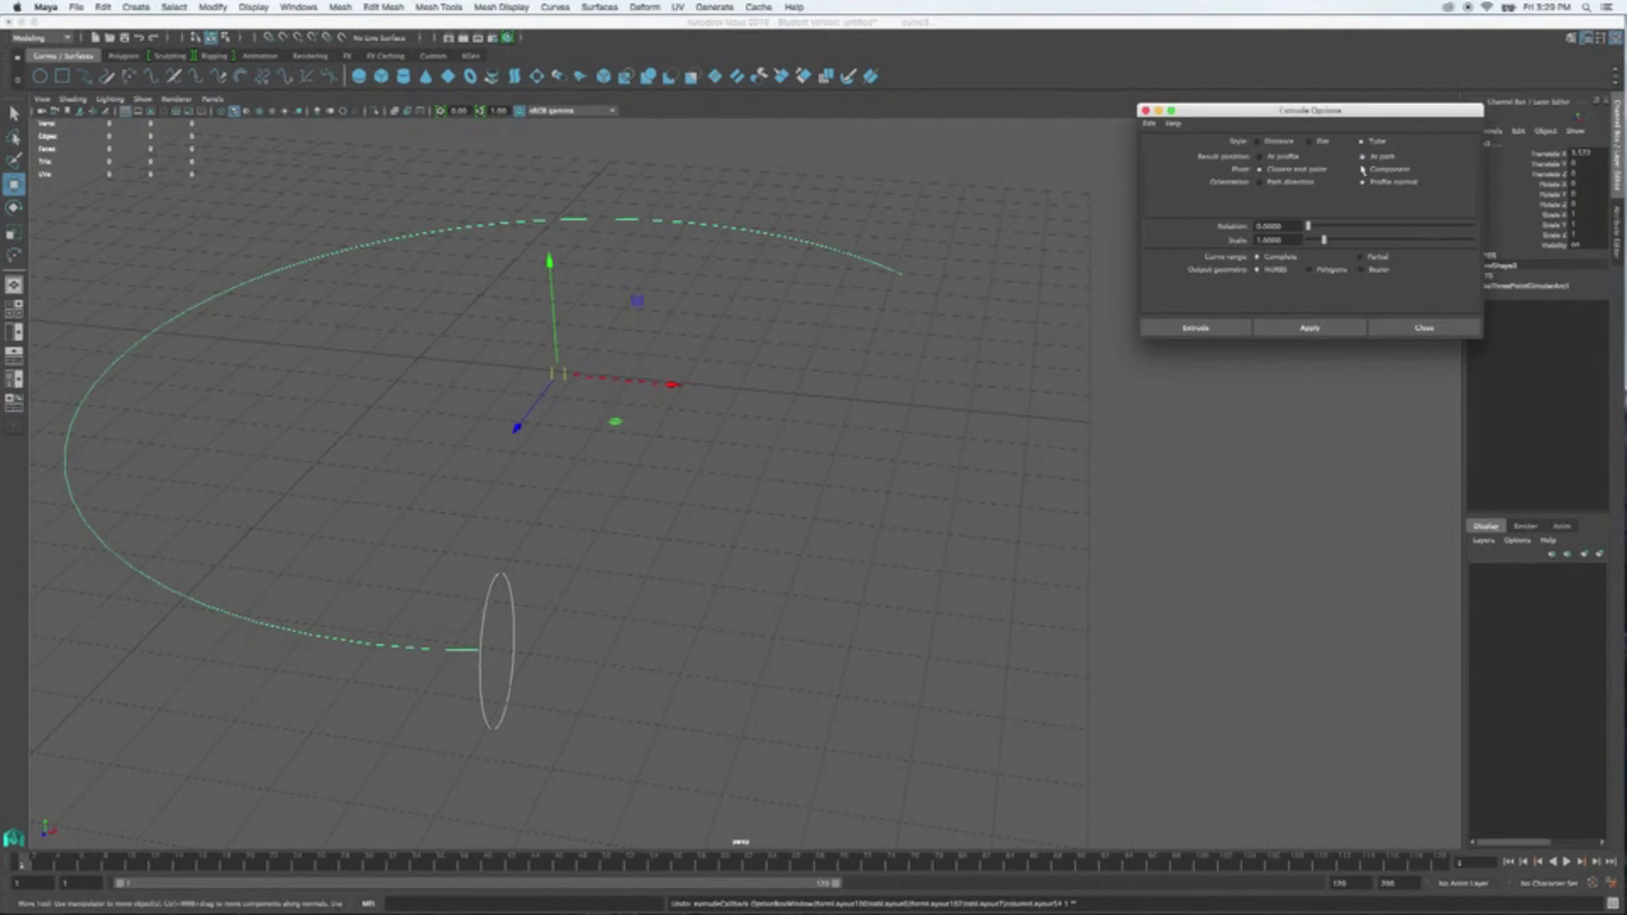
left_click(1309, 329)
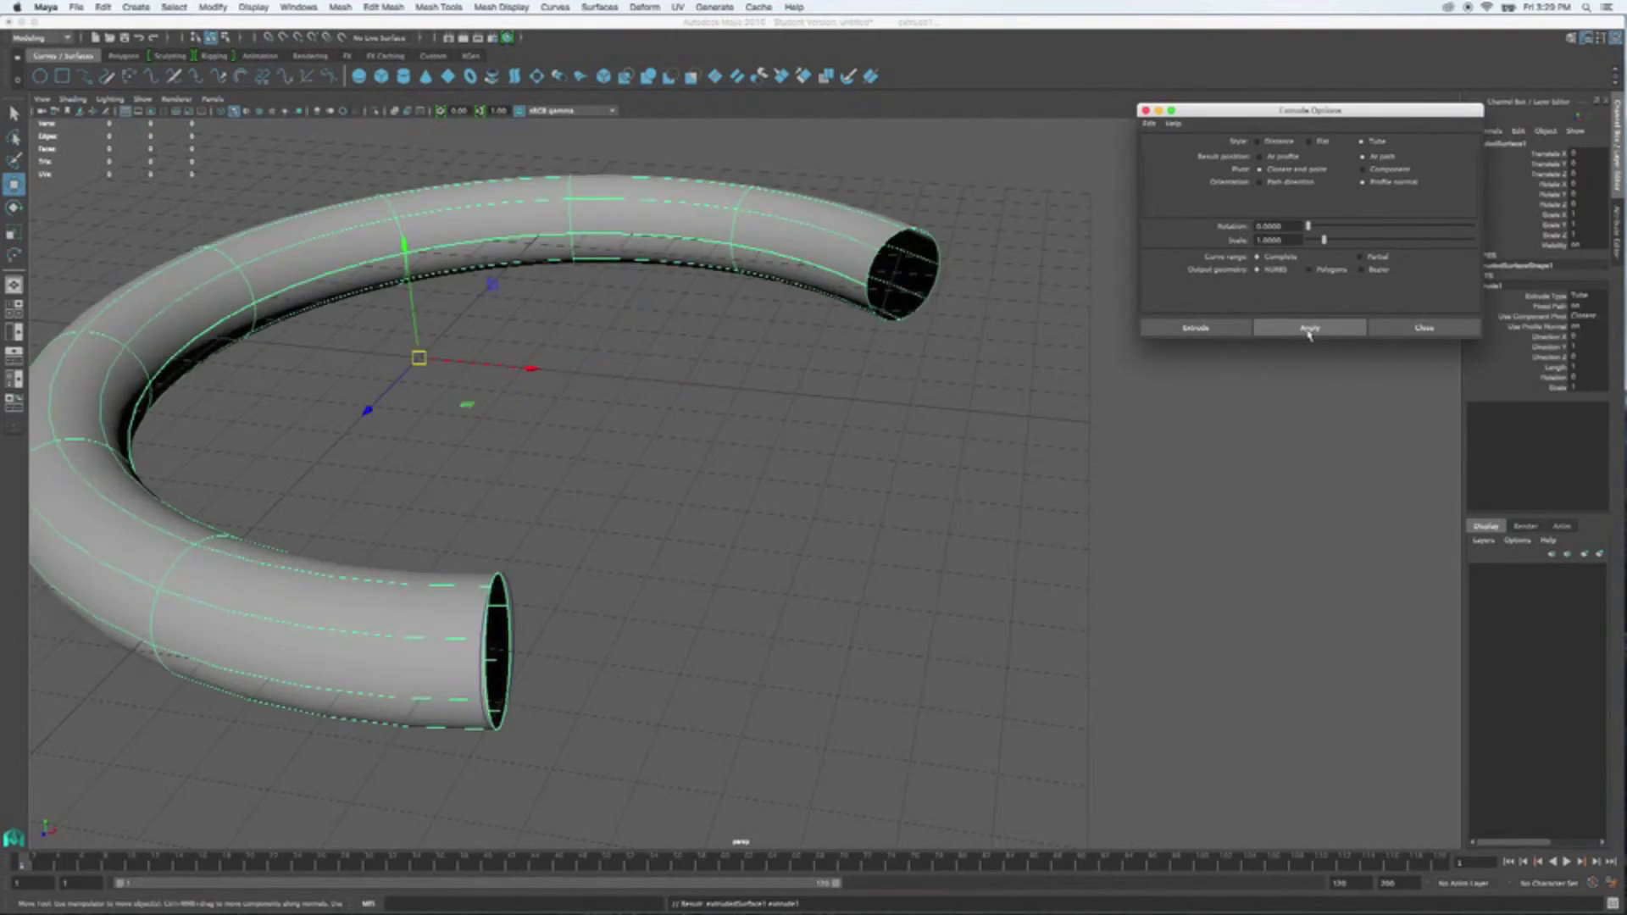
left_click_drag(729, 660, 613, 540, "alt")
middle_click_drag(612, 540, 900, 765, "alt")
scroll(280, 487, "up", 5)
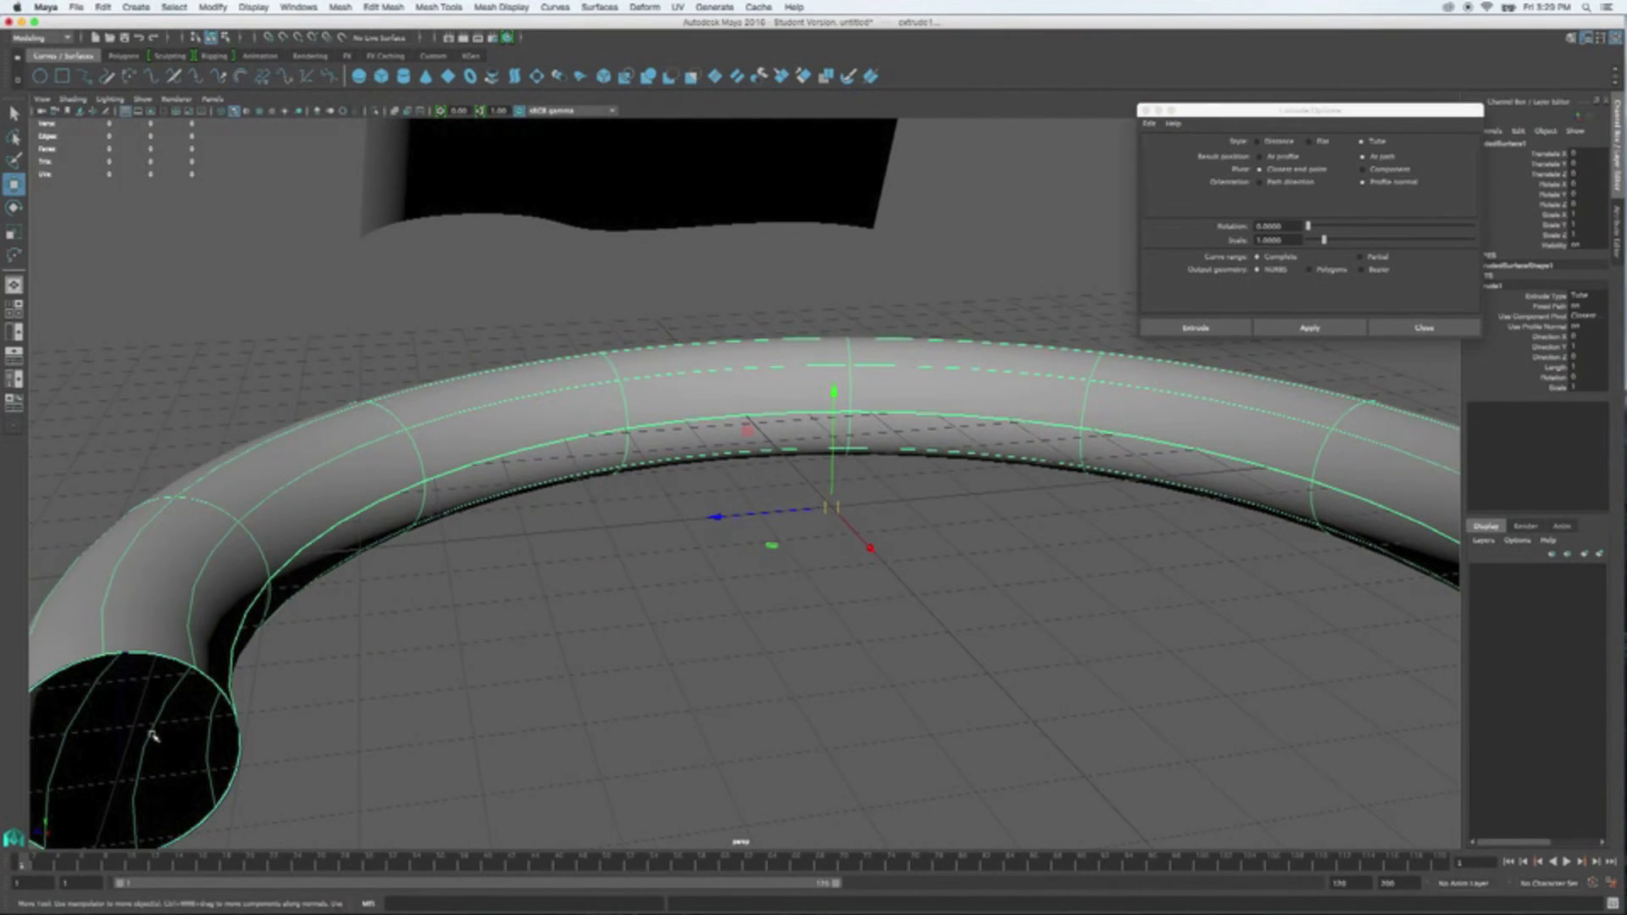
middle_click_drag(962, 642, 231, 569, "alt")
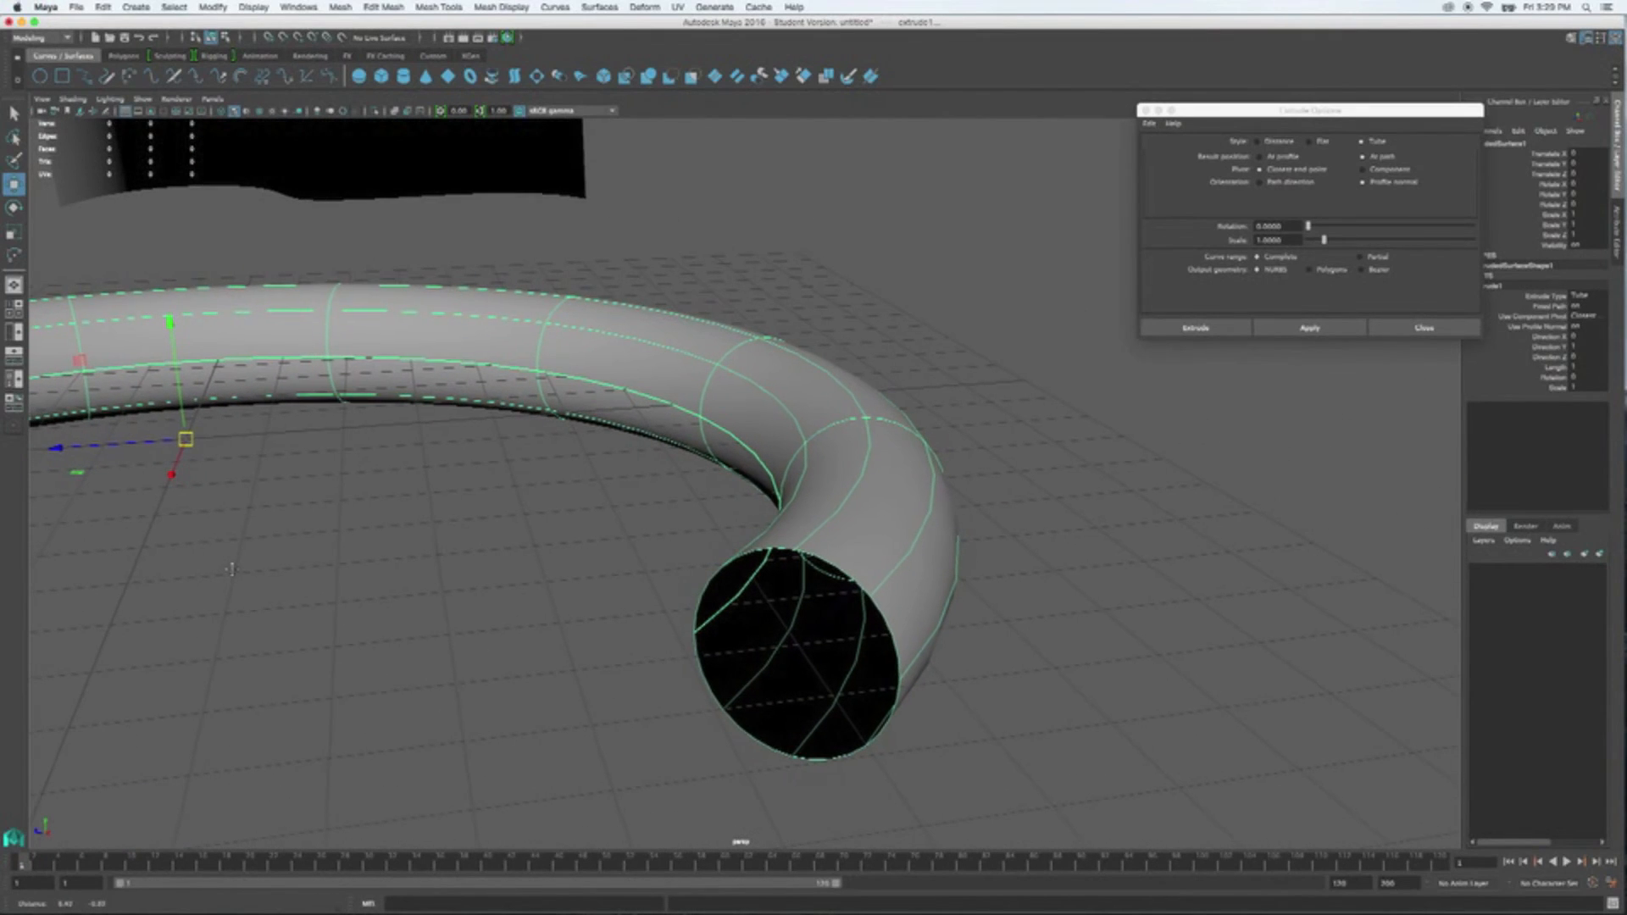
- Close the Extrude options window and open the extruded tube's extrude history attributes
left_click(835, 615)
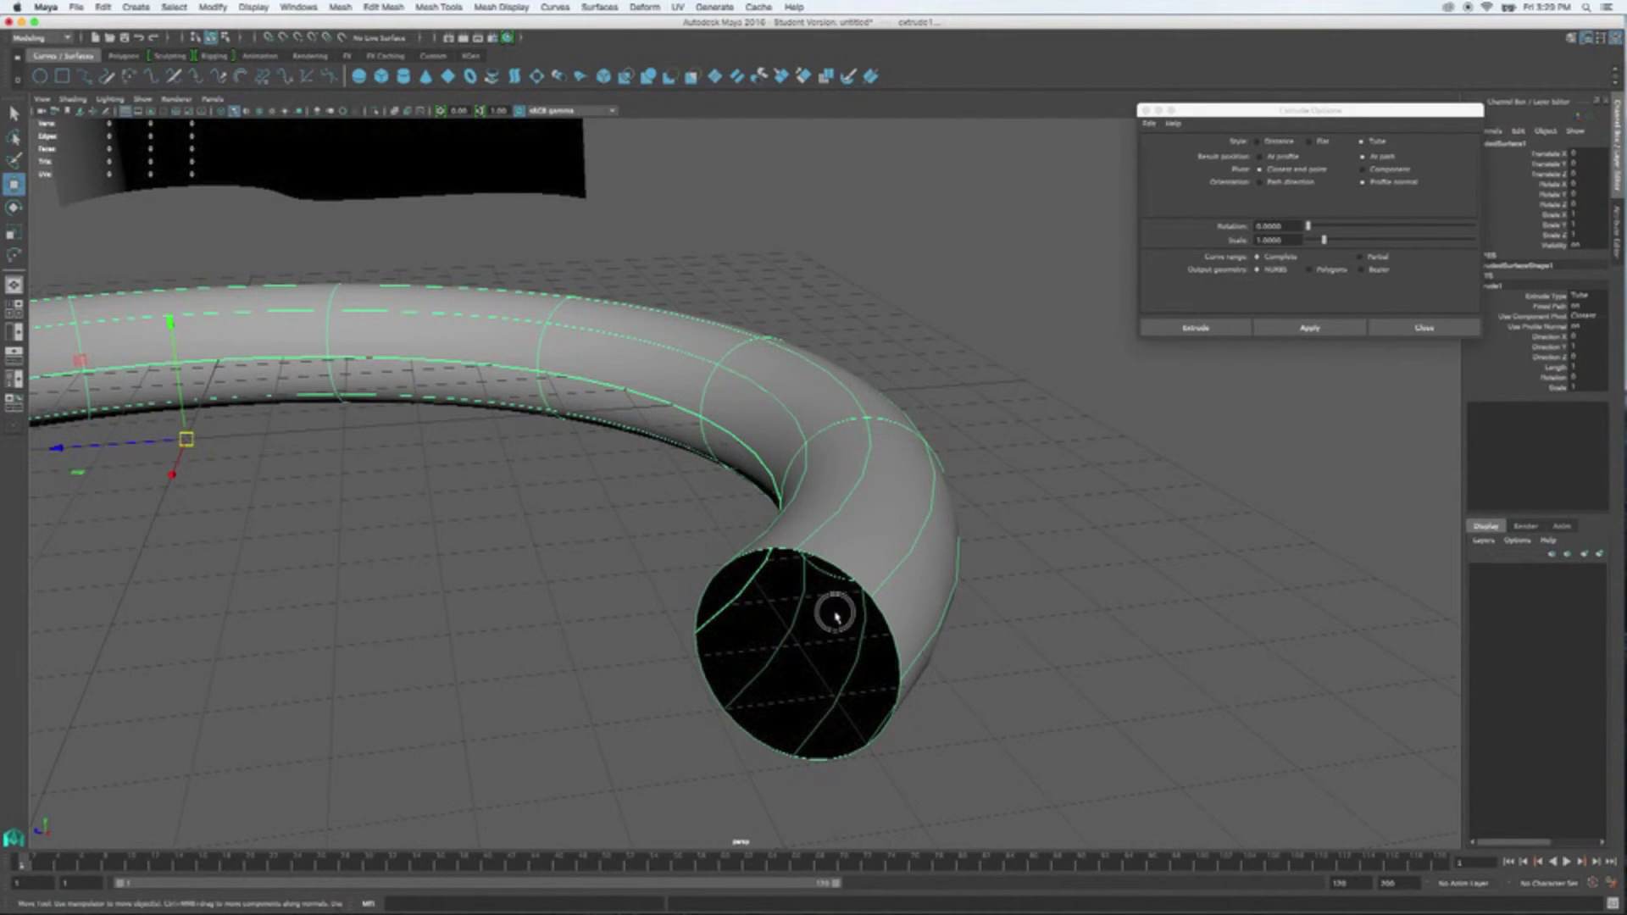
right_click_drag(819, 646, 42, 549, "alt")
left_click_drag(514, 536, 1030, 256, "alt")
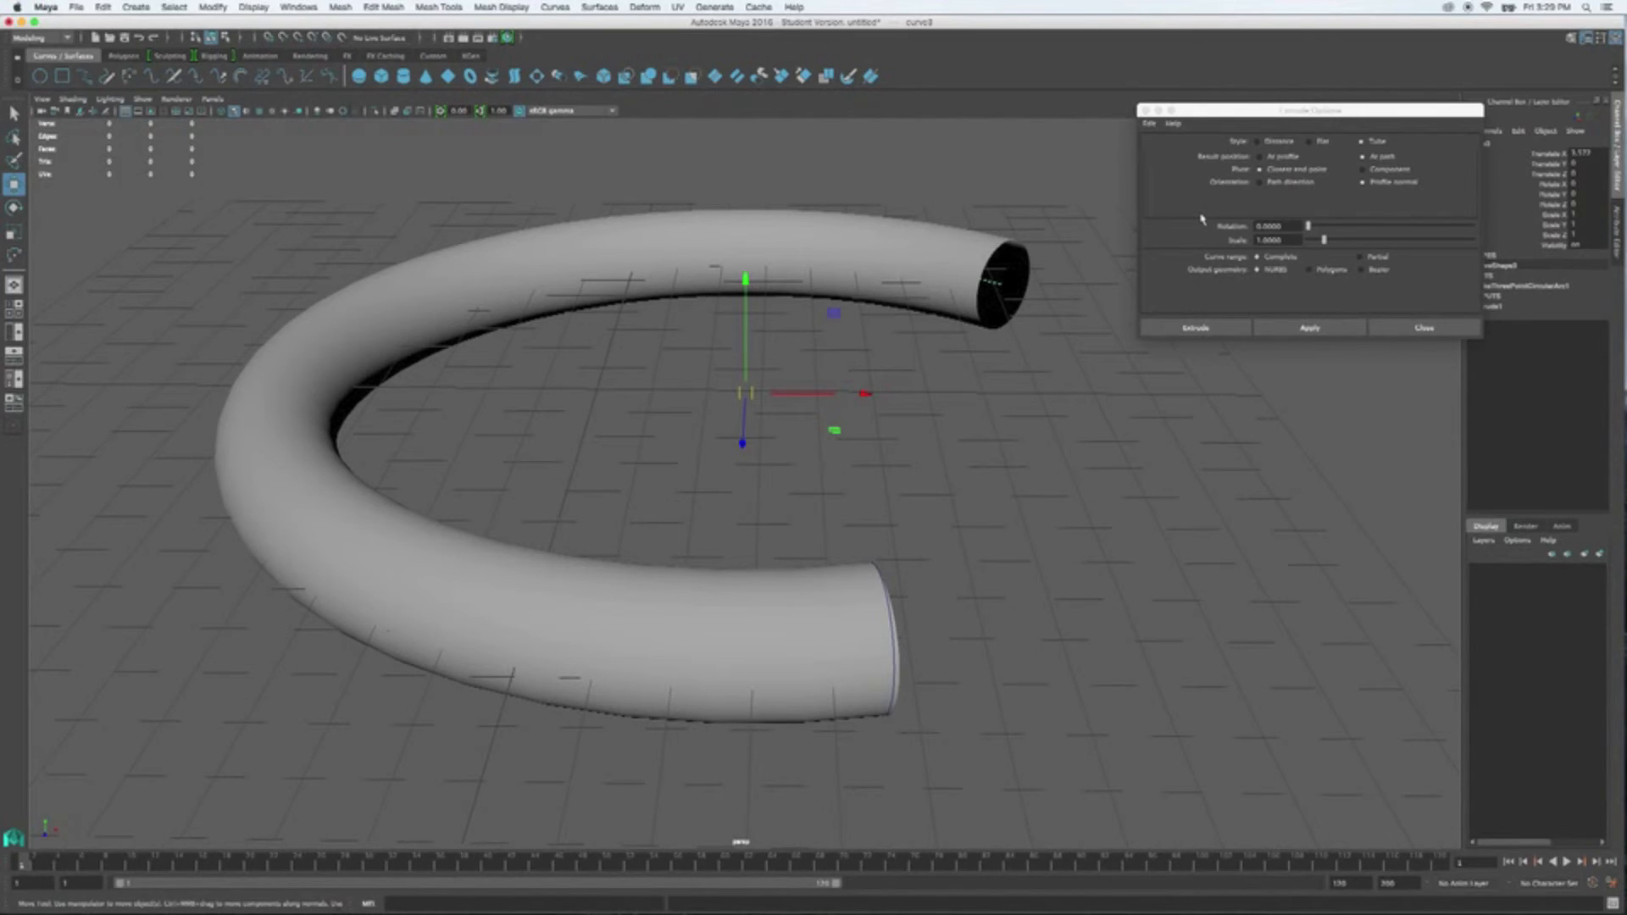
left_click(1145, 110)
left_click(865, 286)
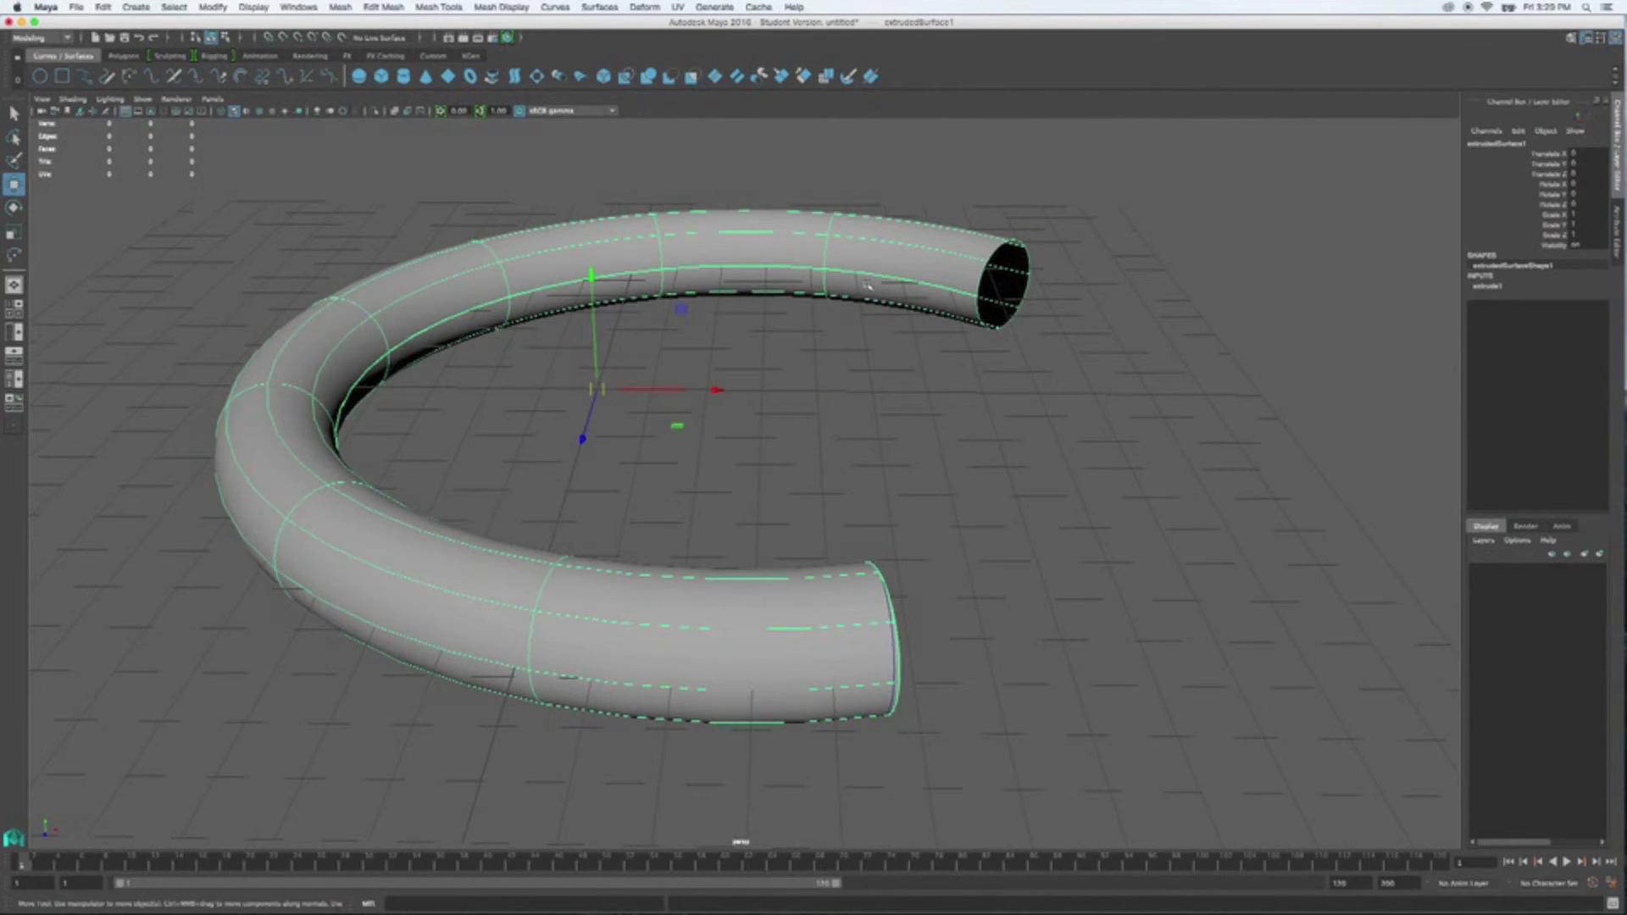
left_click(1618, 233)
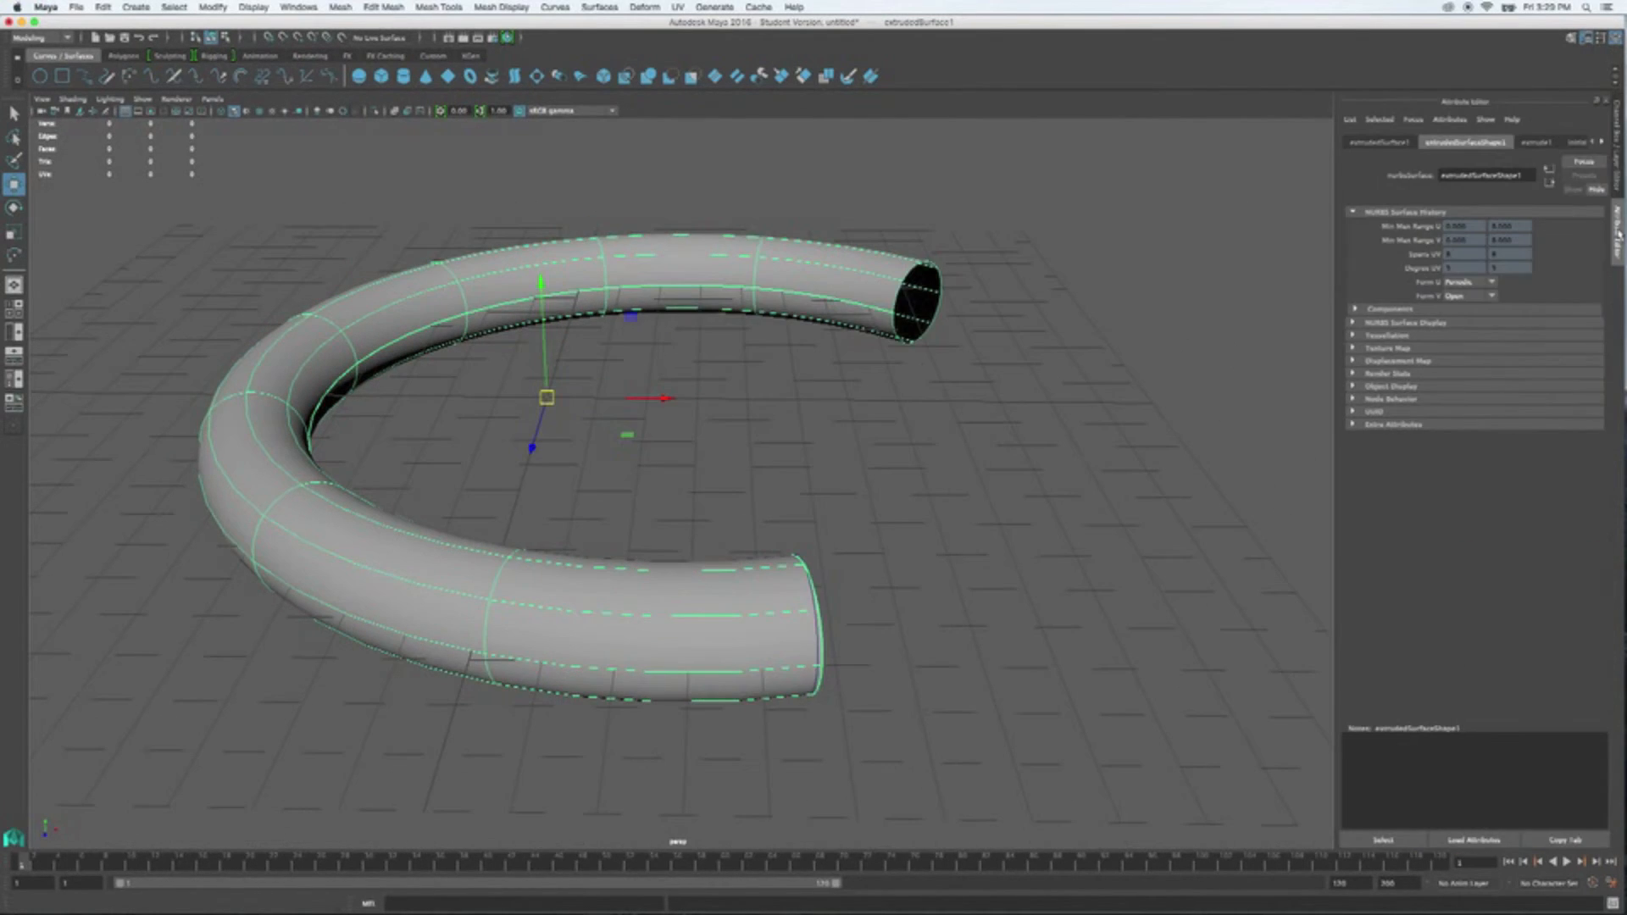
left_click(1535, 143)
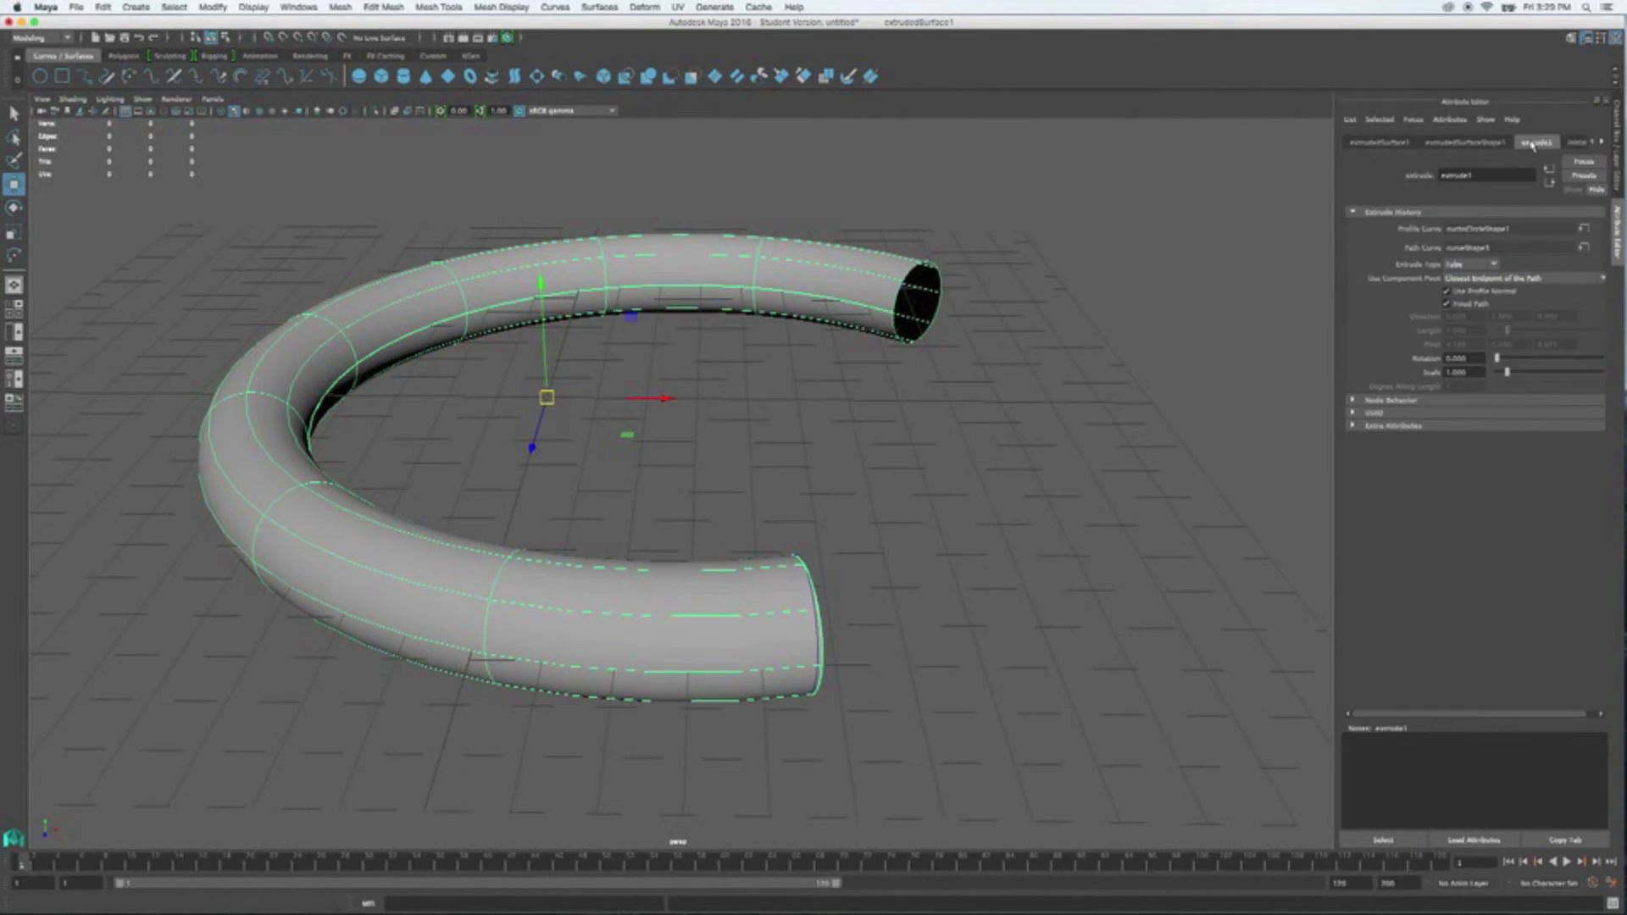
- Try tapering the tube to a point with an extrusion Scale of 0.001, then return the Scale to slightly below 1
left_click_drag(1083, 562, 1017, 574, "alt")
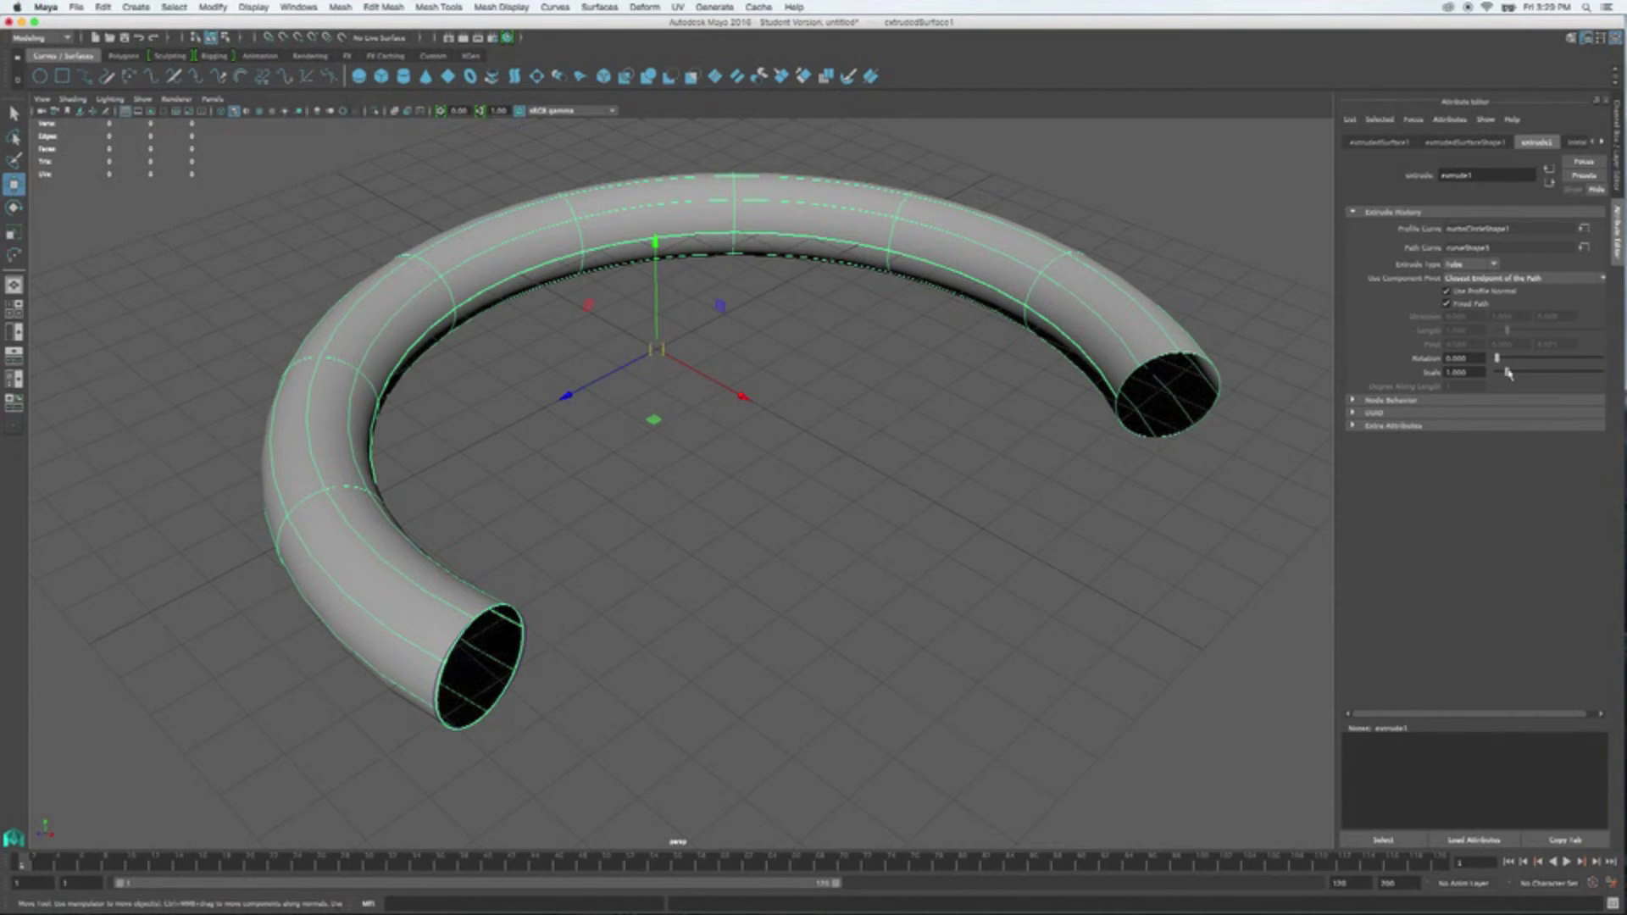
mouse_move(1508, 375)
left_mouse_down()
mouse_move(1554, 374)
mouse_move(1498, 374)
left_mouse_up()
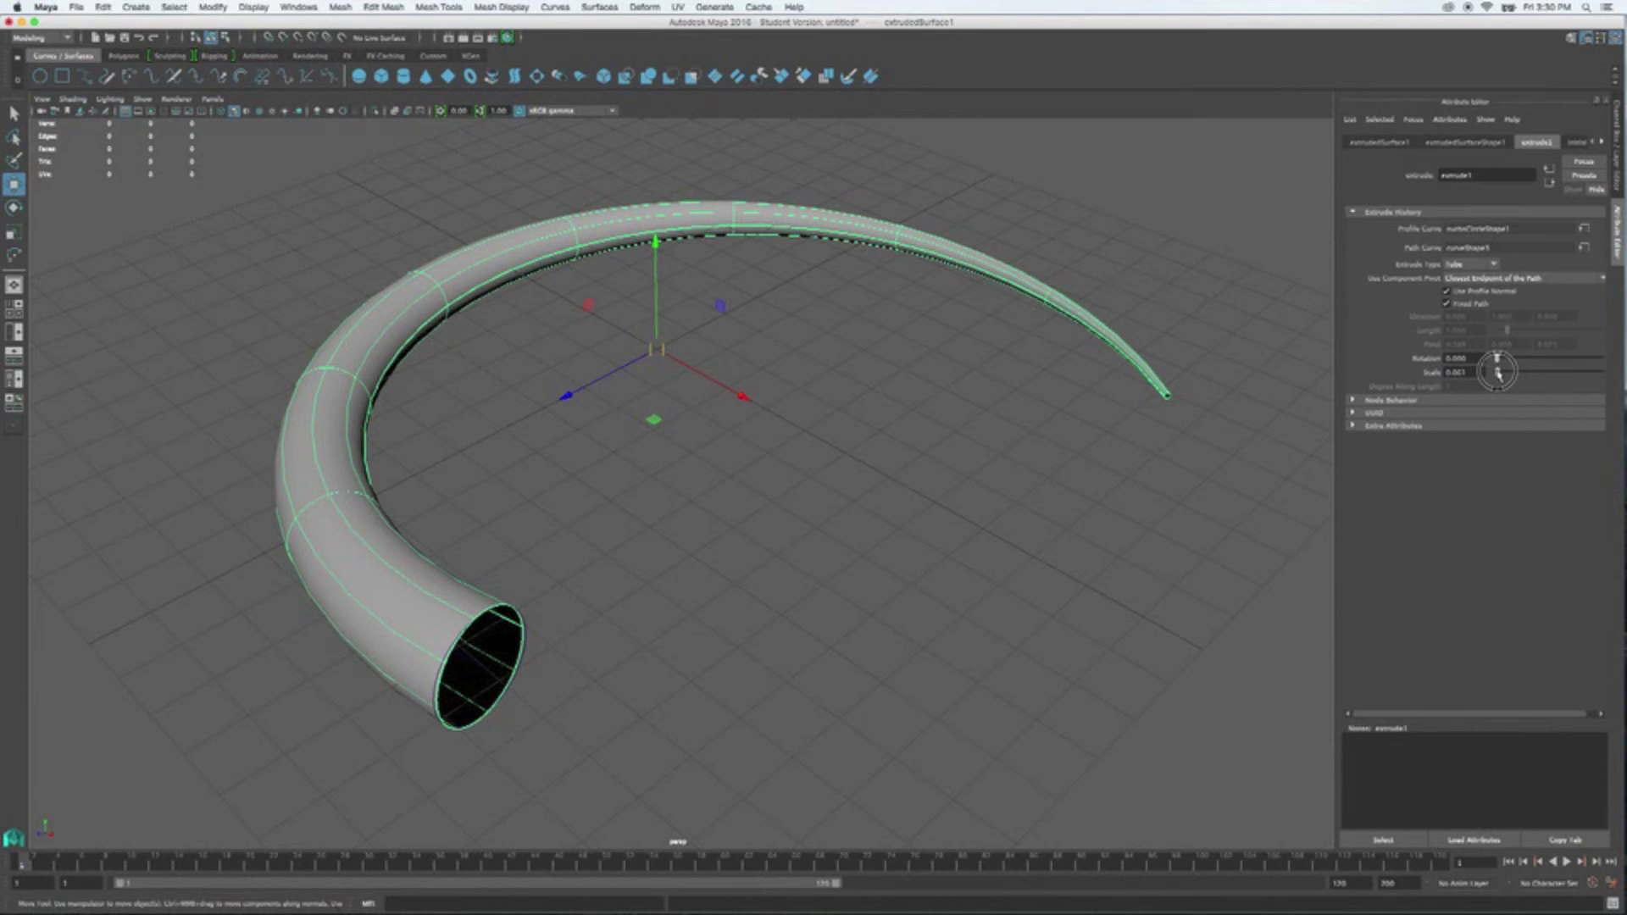
left_click_drag(1497, 373, 1507, 374)
double_click(1456, 372)
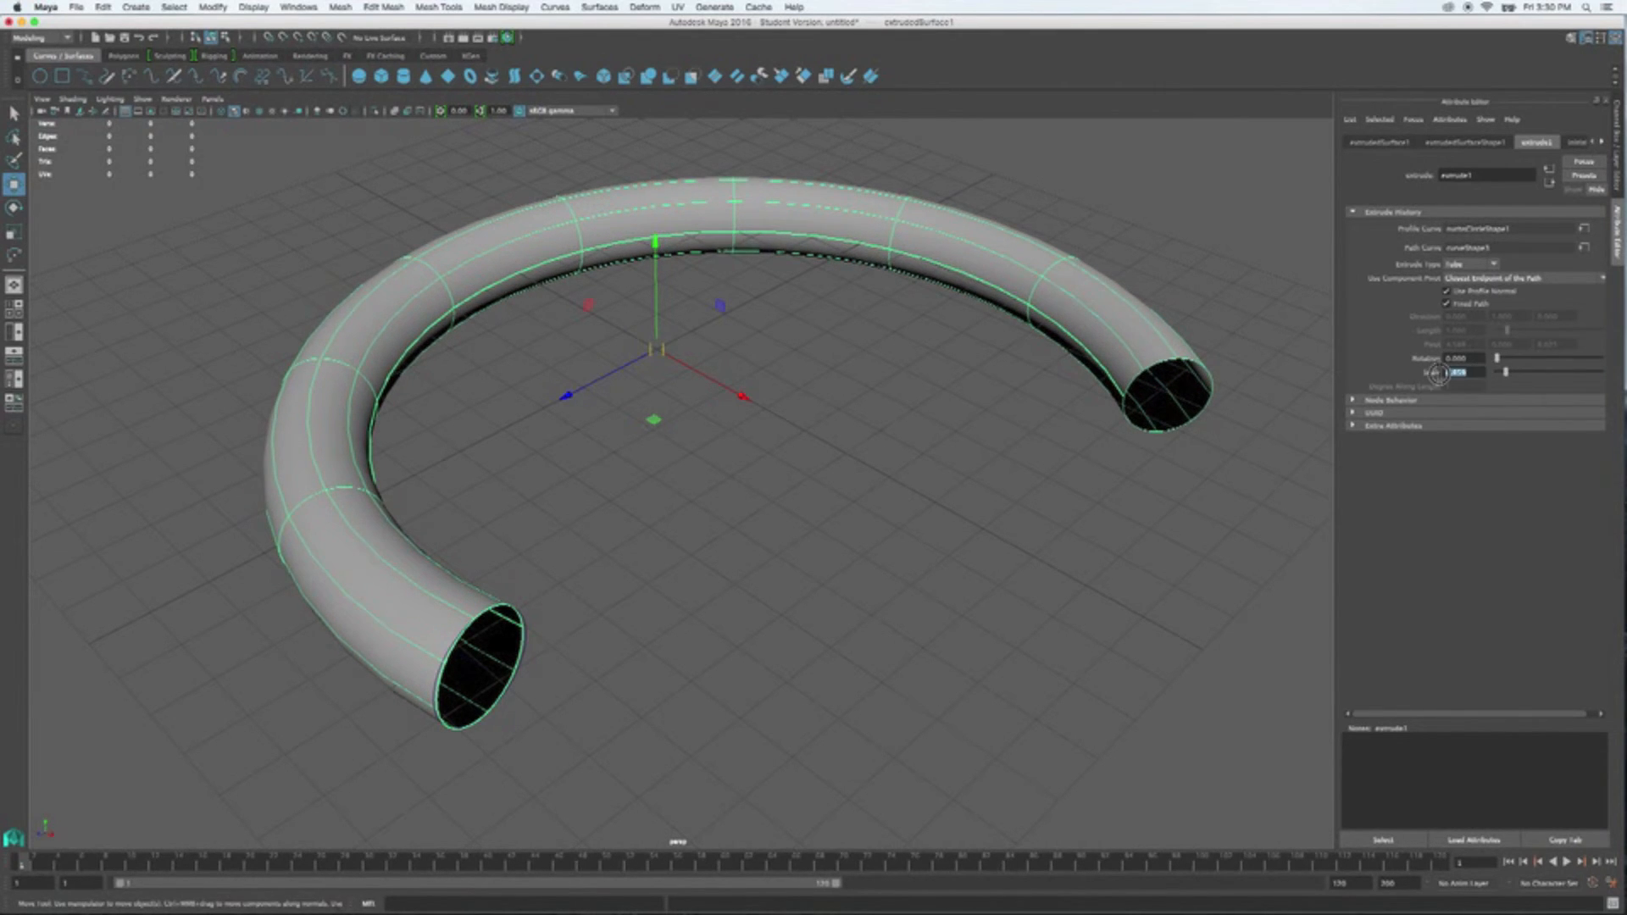
mouse_move(1498, 358)
left_mouse_down()
mouse_move(1610, 366)
mouse_move(1491, 367)
left_mouse_up()
- Select the tube together with its arc and circle curves and delete all construction history in the scene
left_click_drag(864, 486, 1025, 618, "alt")
scroll(867, 519, "down", 5)
left_click_drag(1002, 686, 661, 354)
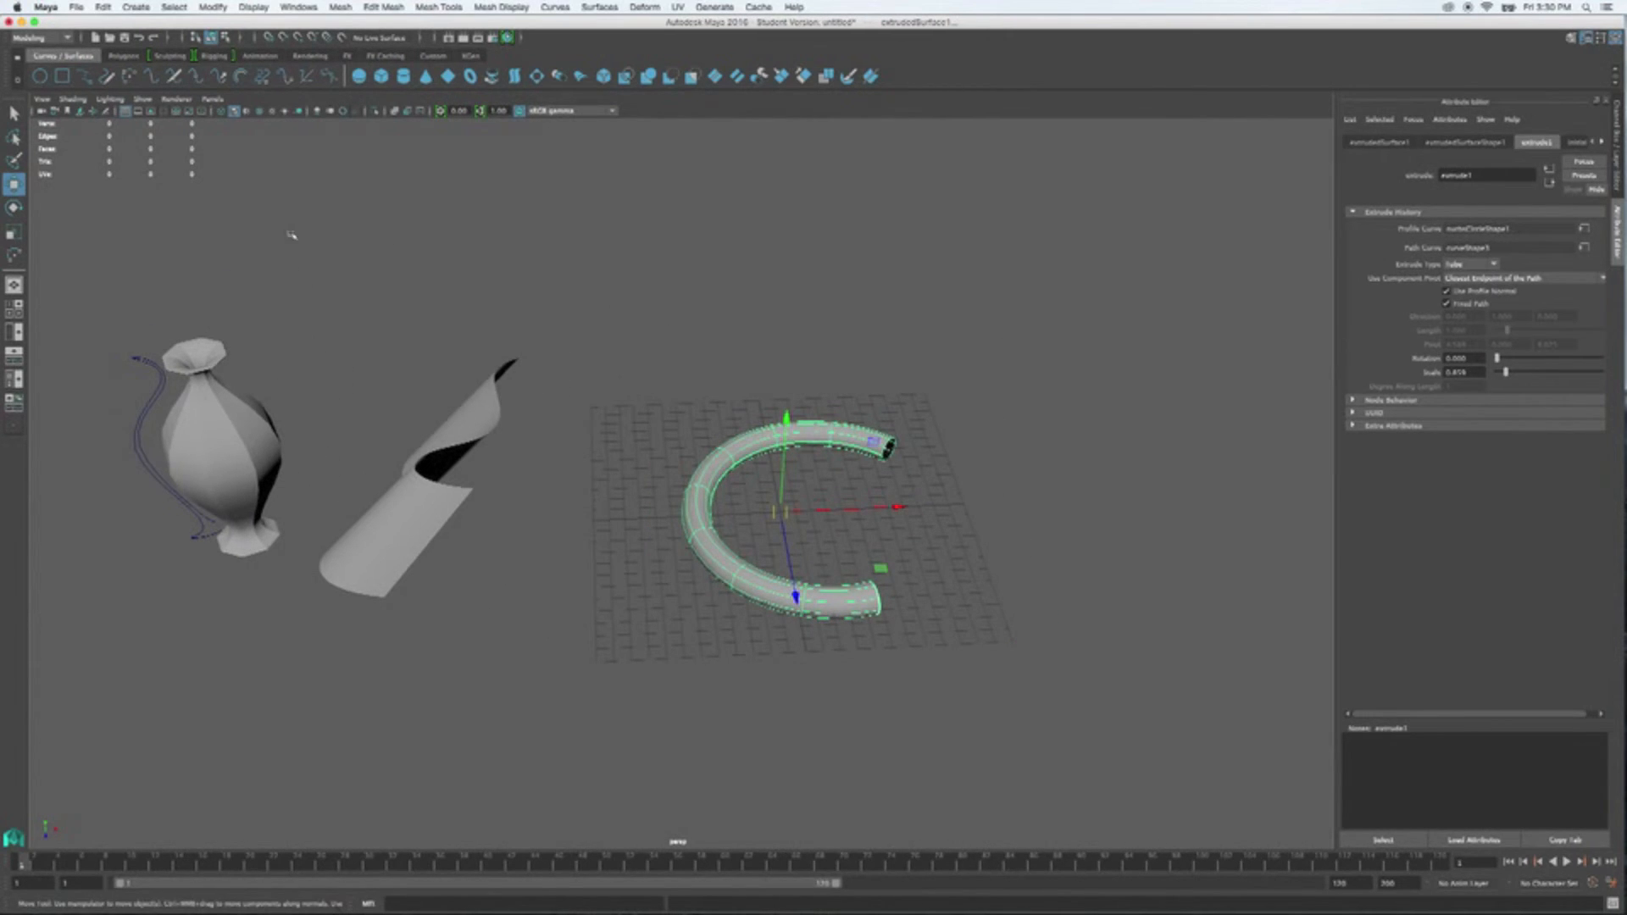
left_click(103, 7)
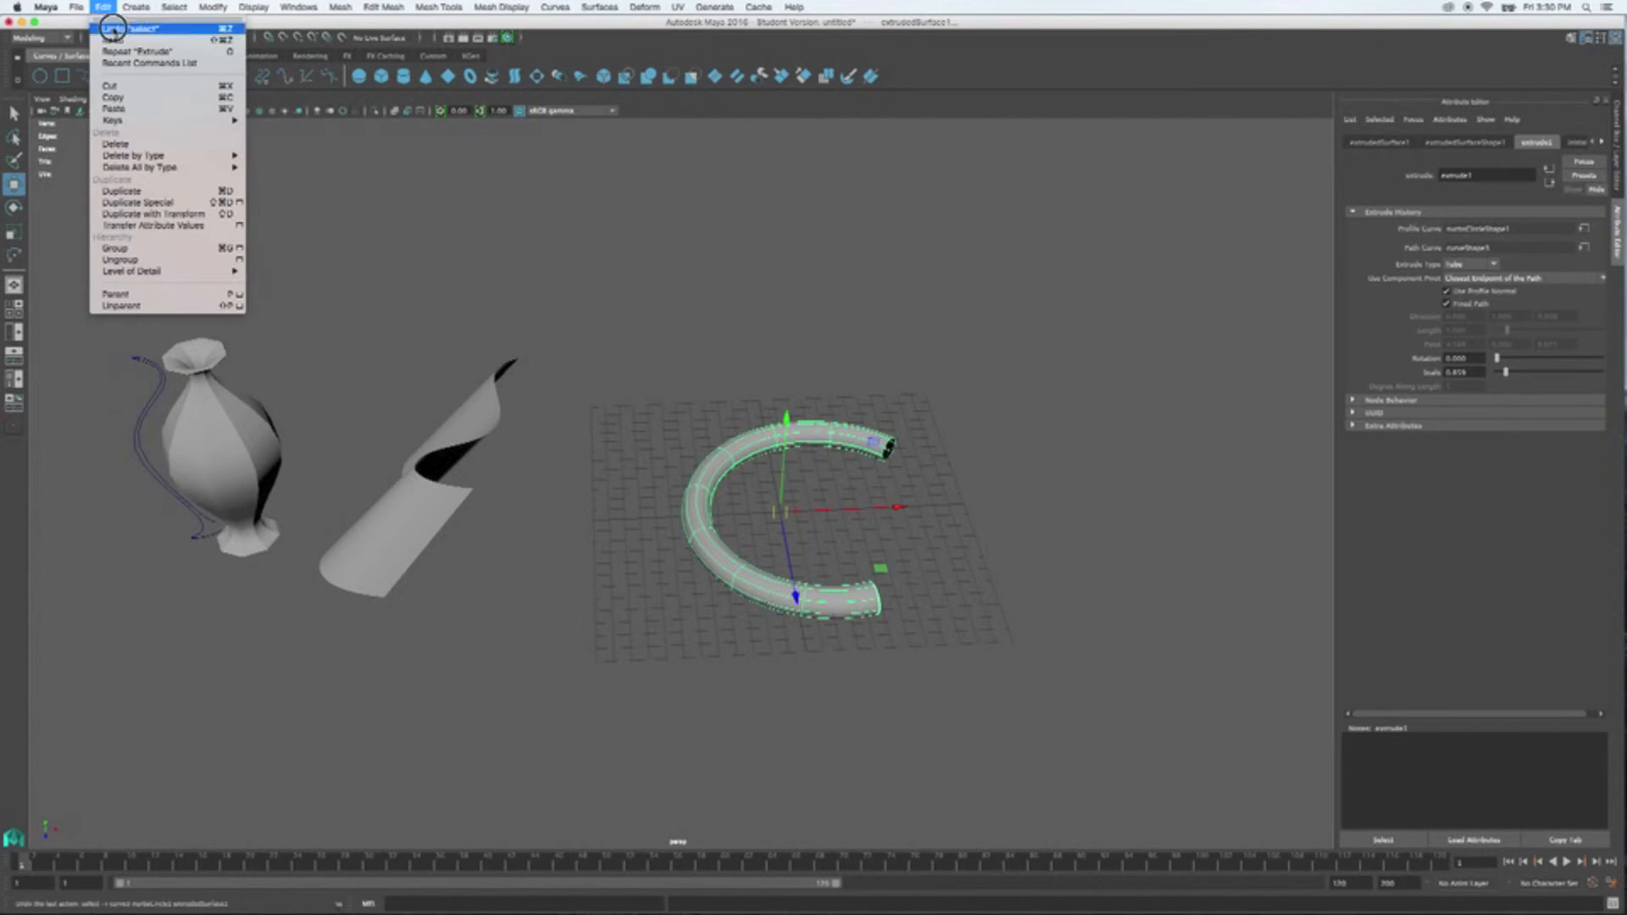
mouse_move(189, 169)
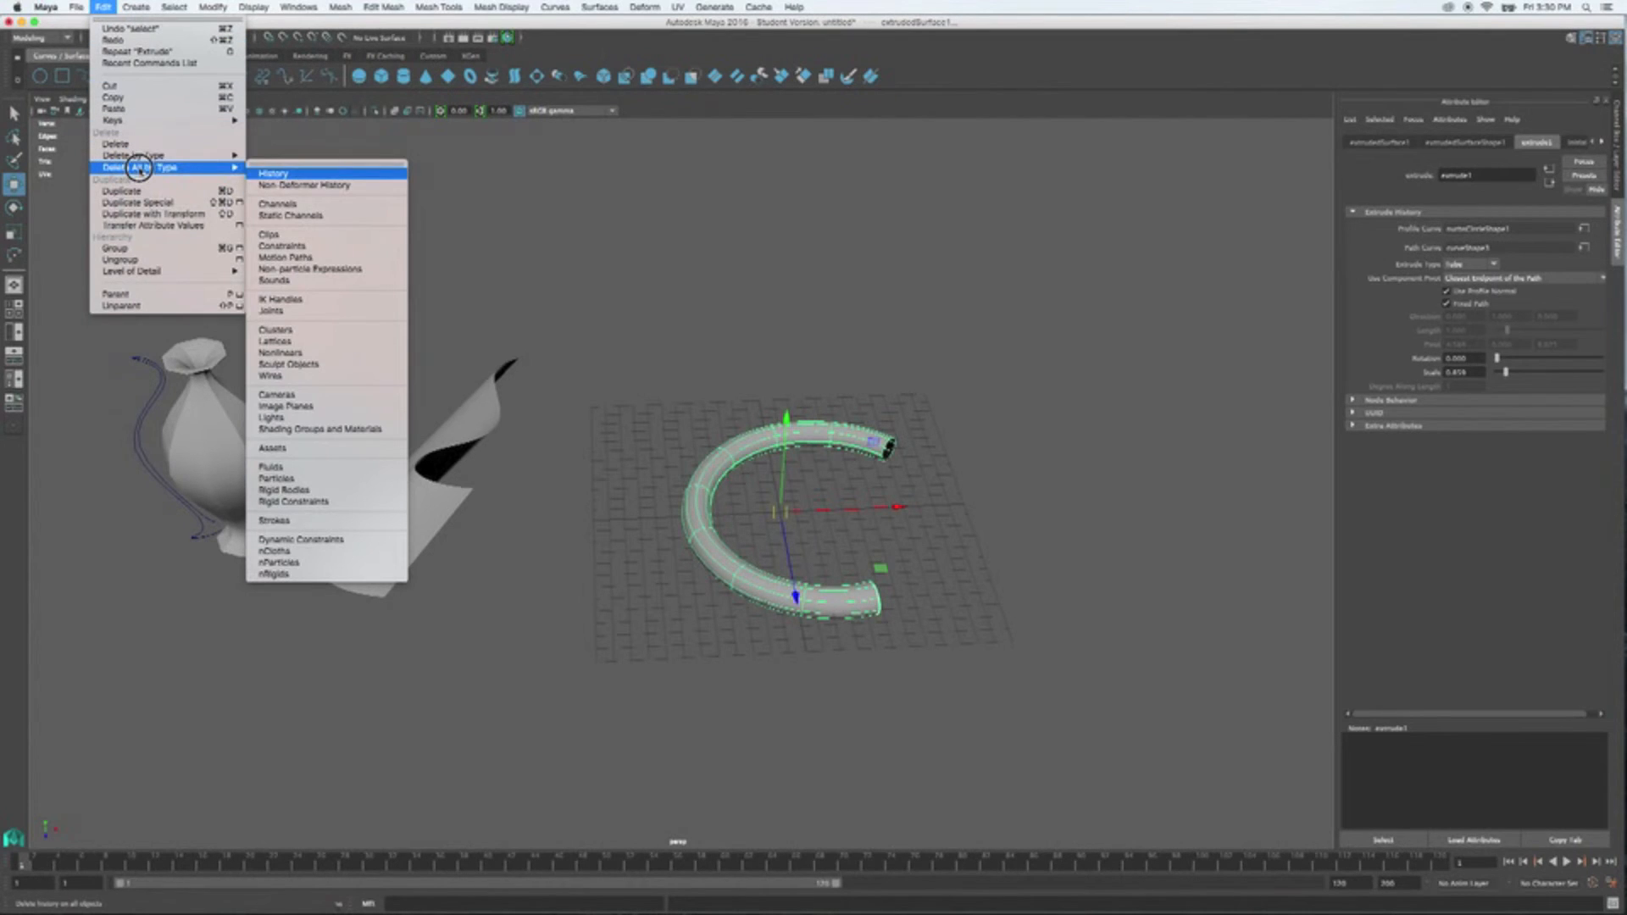
left_click(271, 173)
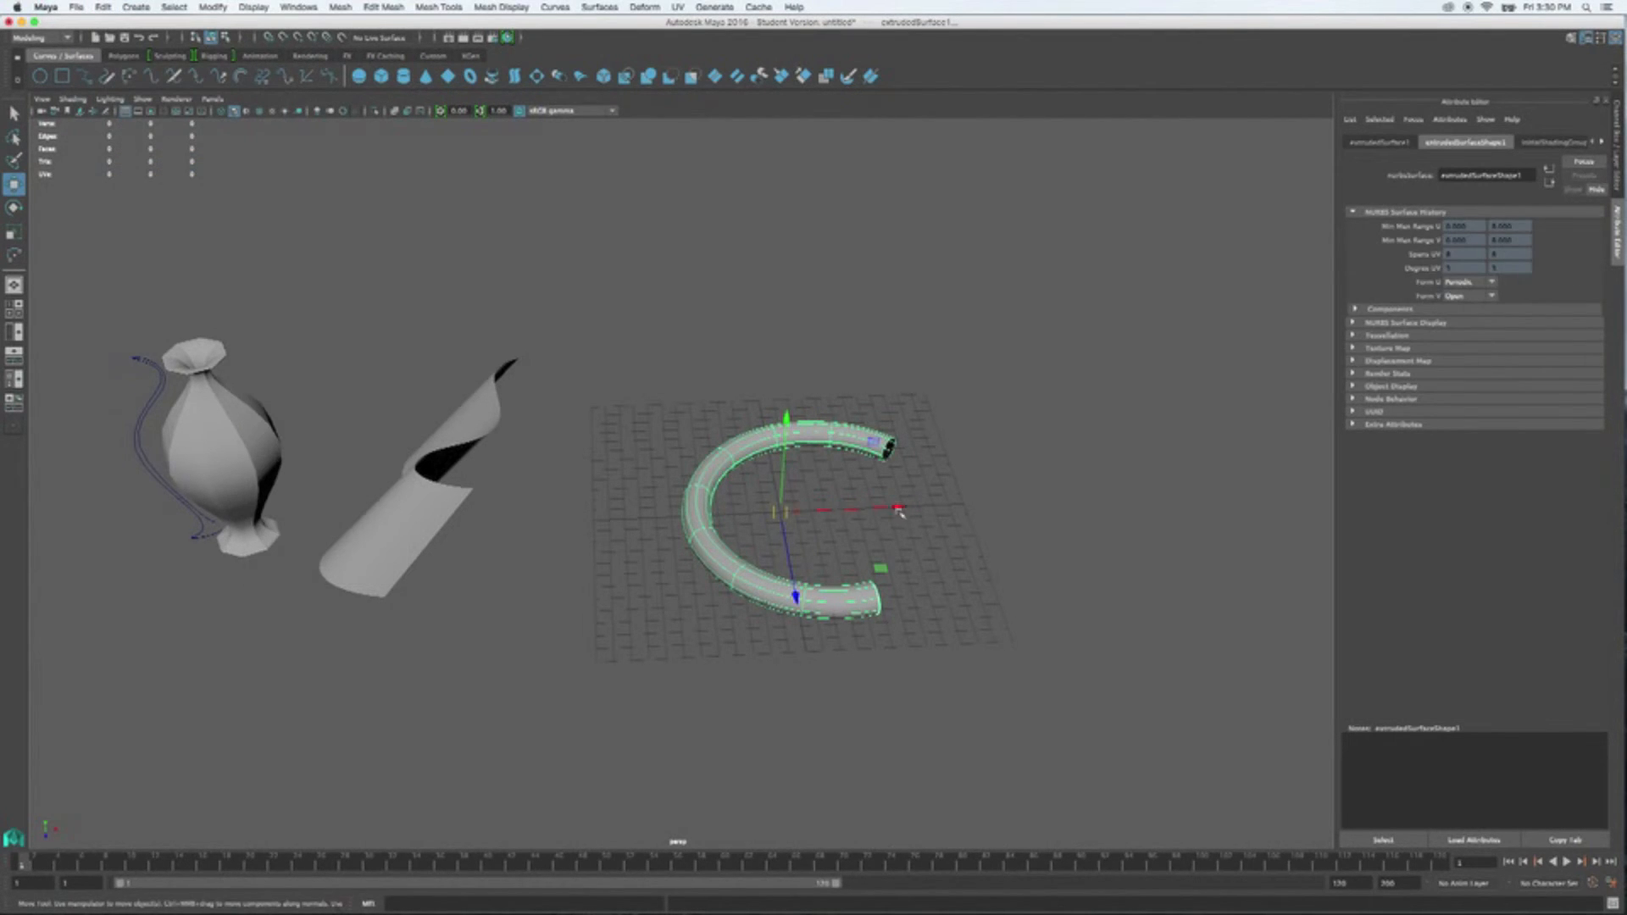
- Freeze the transformations of the tube and its curves and move them along X off the grid, beyond the vase
scroll(900, 517, "down", 3)
mouse_move(862, 498)
left_mouse_down()
mouse_move(455, 500)
mouse_move(966, 490)
mouse_move(861, 482)
left_mouse_up()
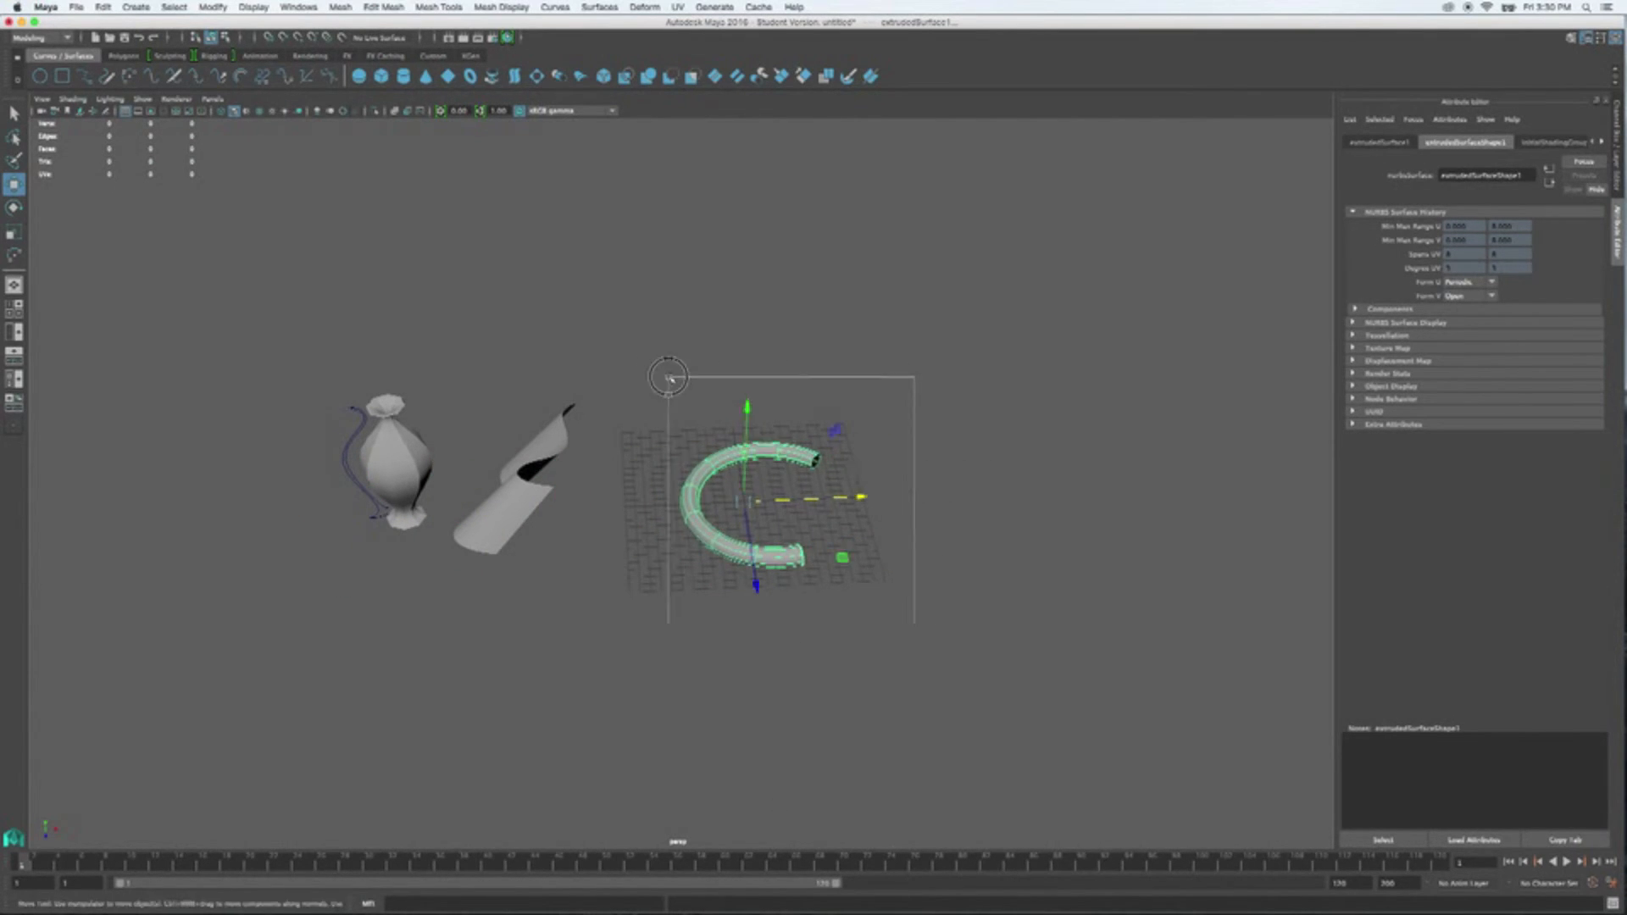
left_click(212, 7)
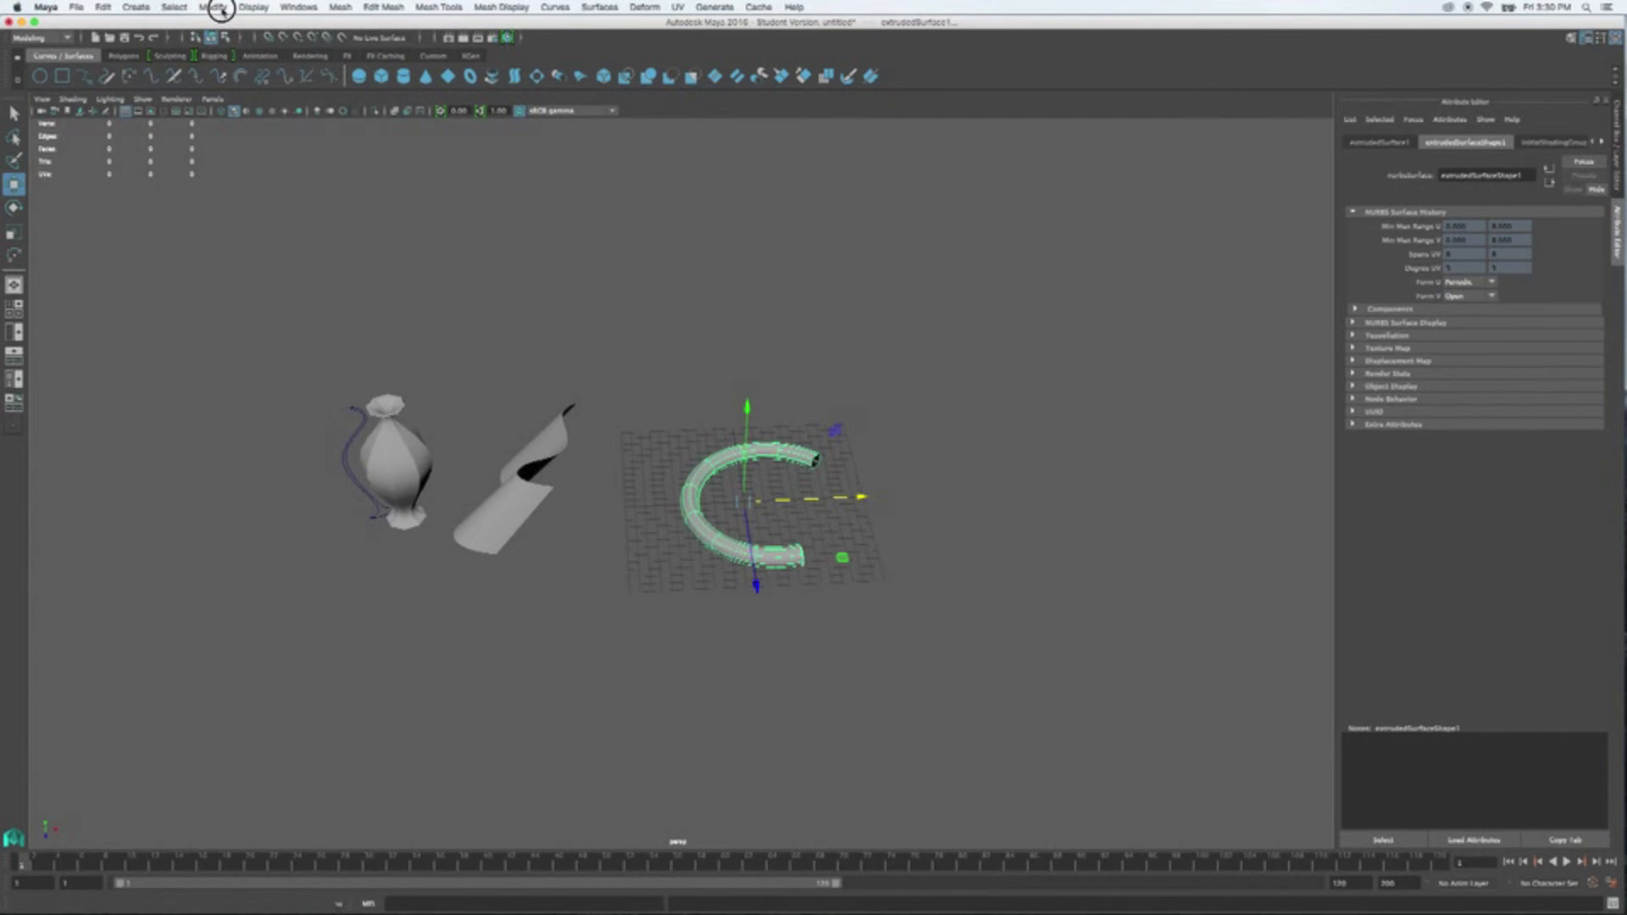
left_click(228, 64)
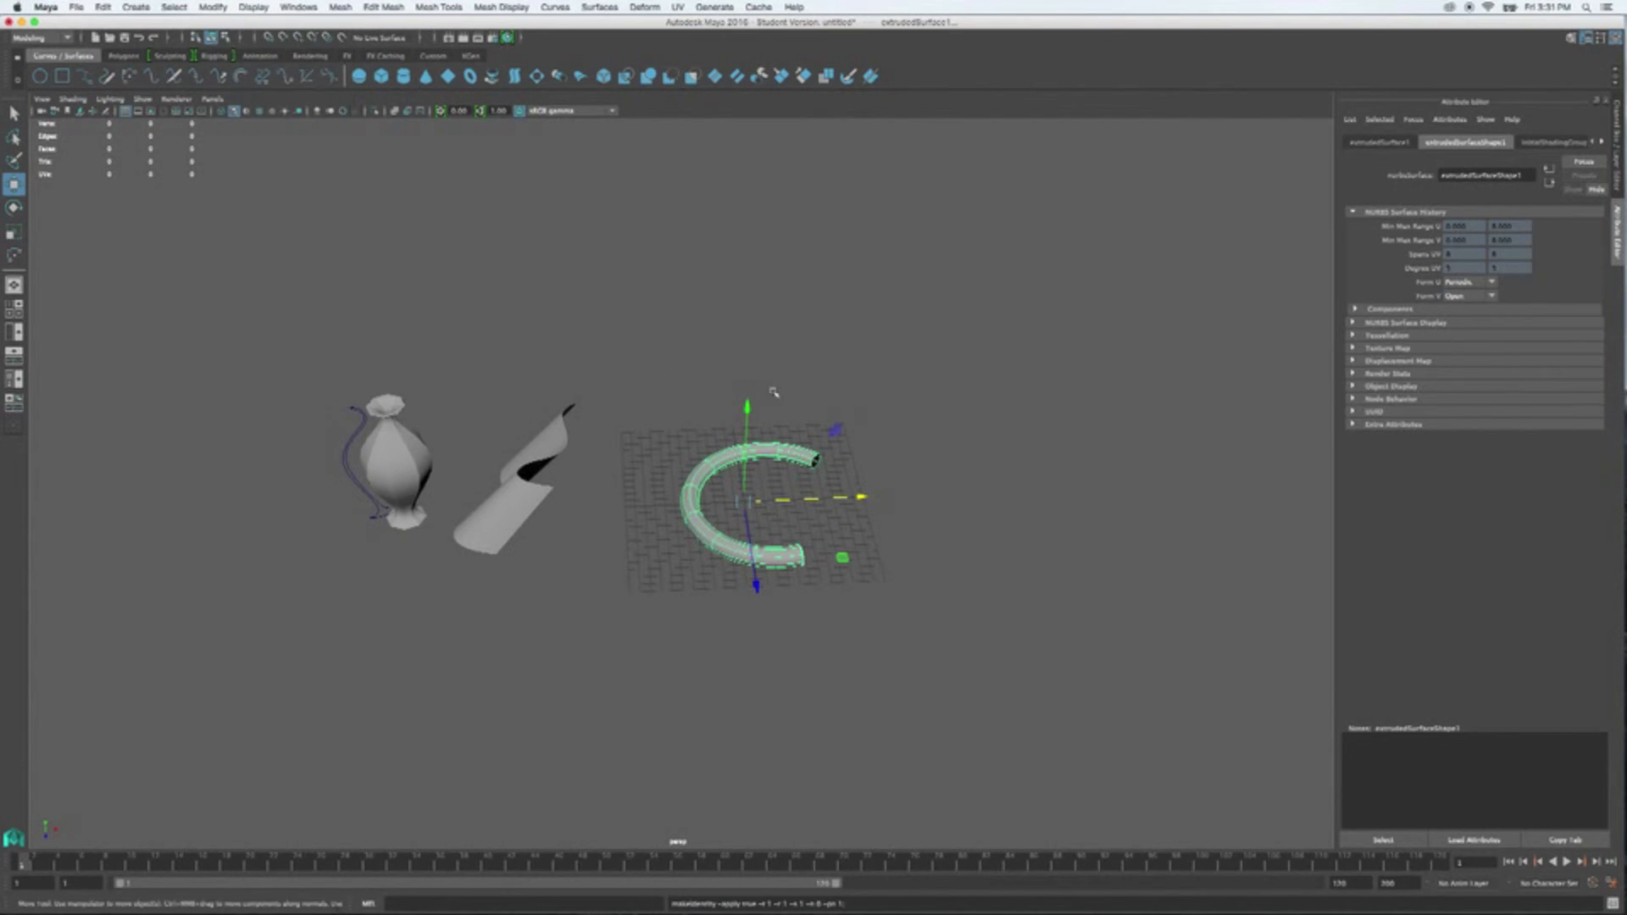
left_click_drag(873, 512, 371, 503)
mouse_move(997, 572)
left_mouse_down("alt")
mouse_move(963, 530)
mouse_move(882, 534)
mouse_move(996, 560)
left_mouse_up("alt")
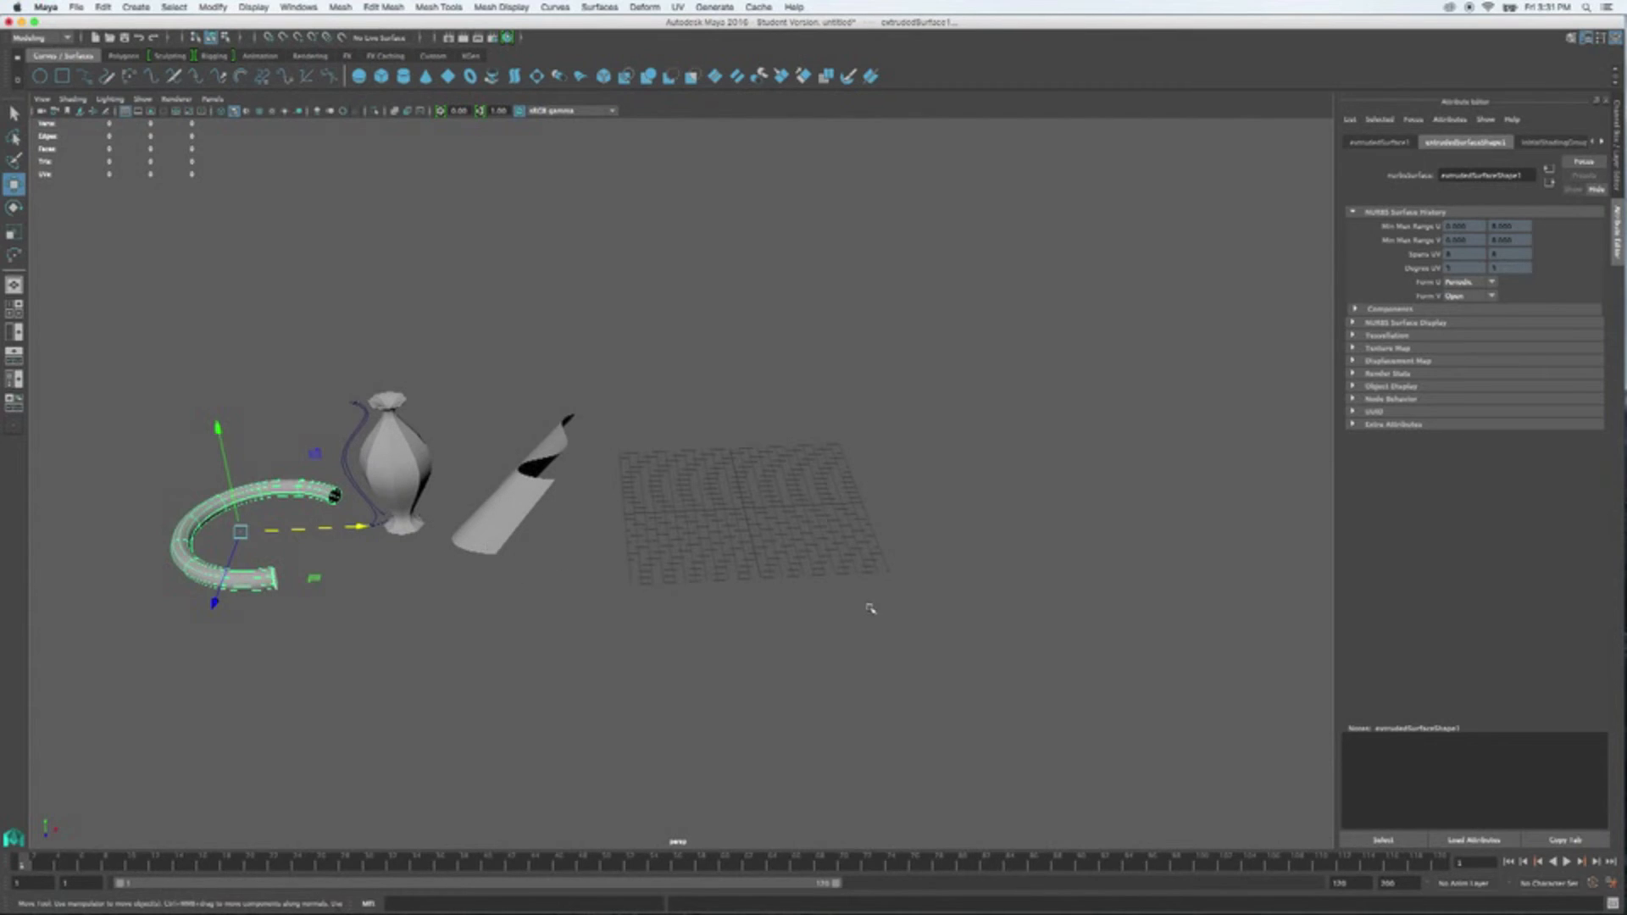
- Draw an S-shaped four-point EP curve near the grid's centre in the top view
key("space")
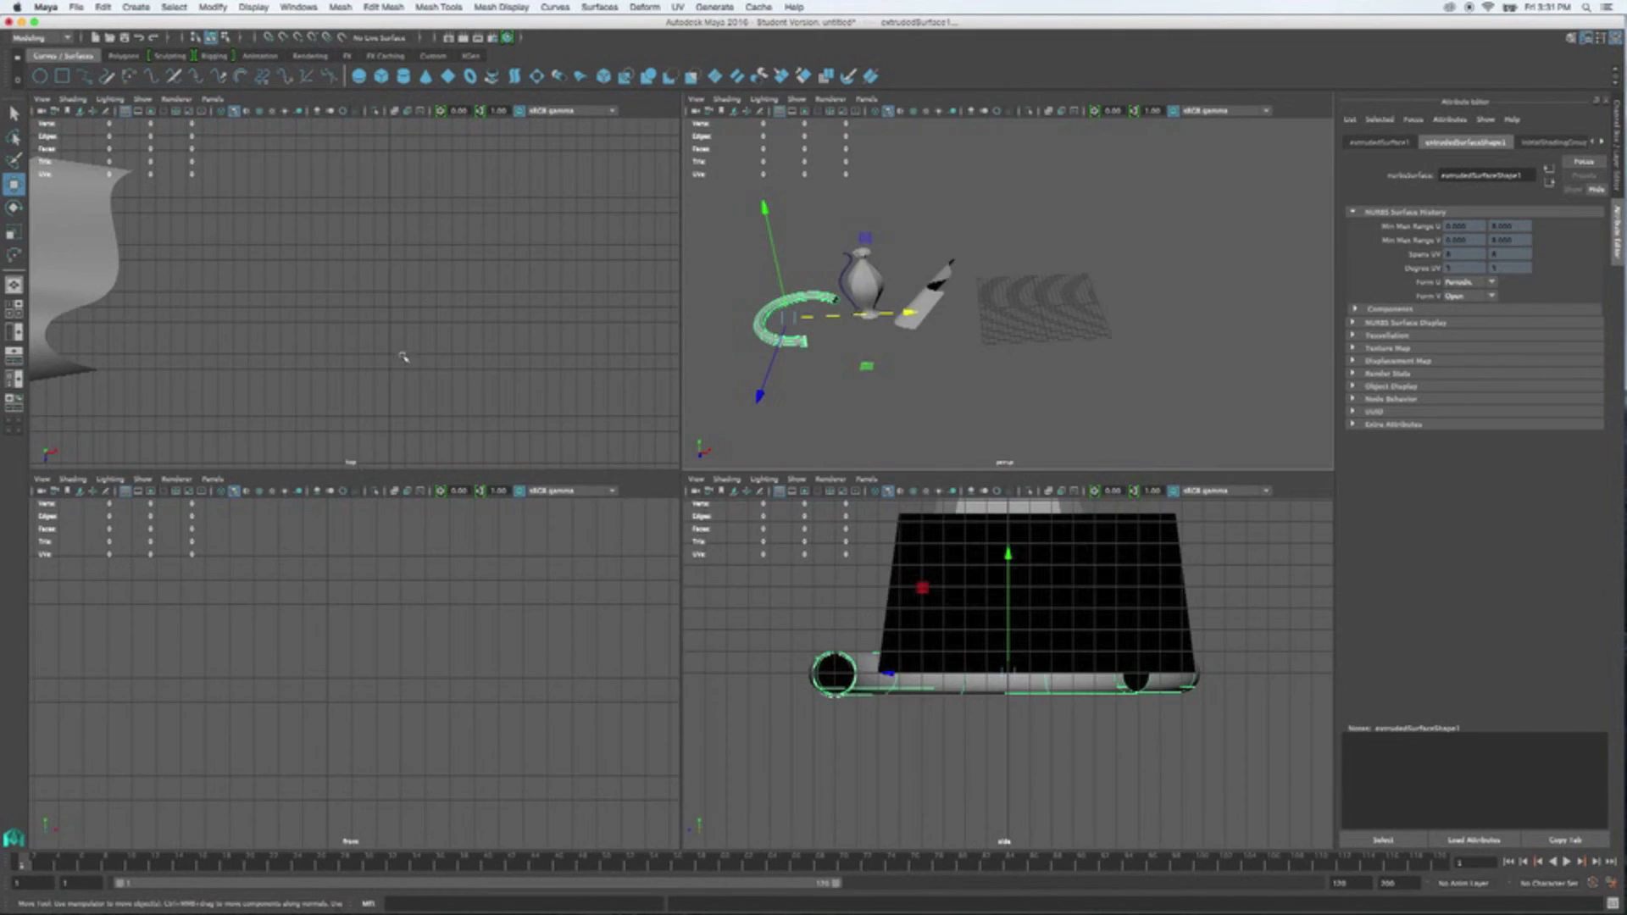
key("space")
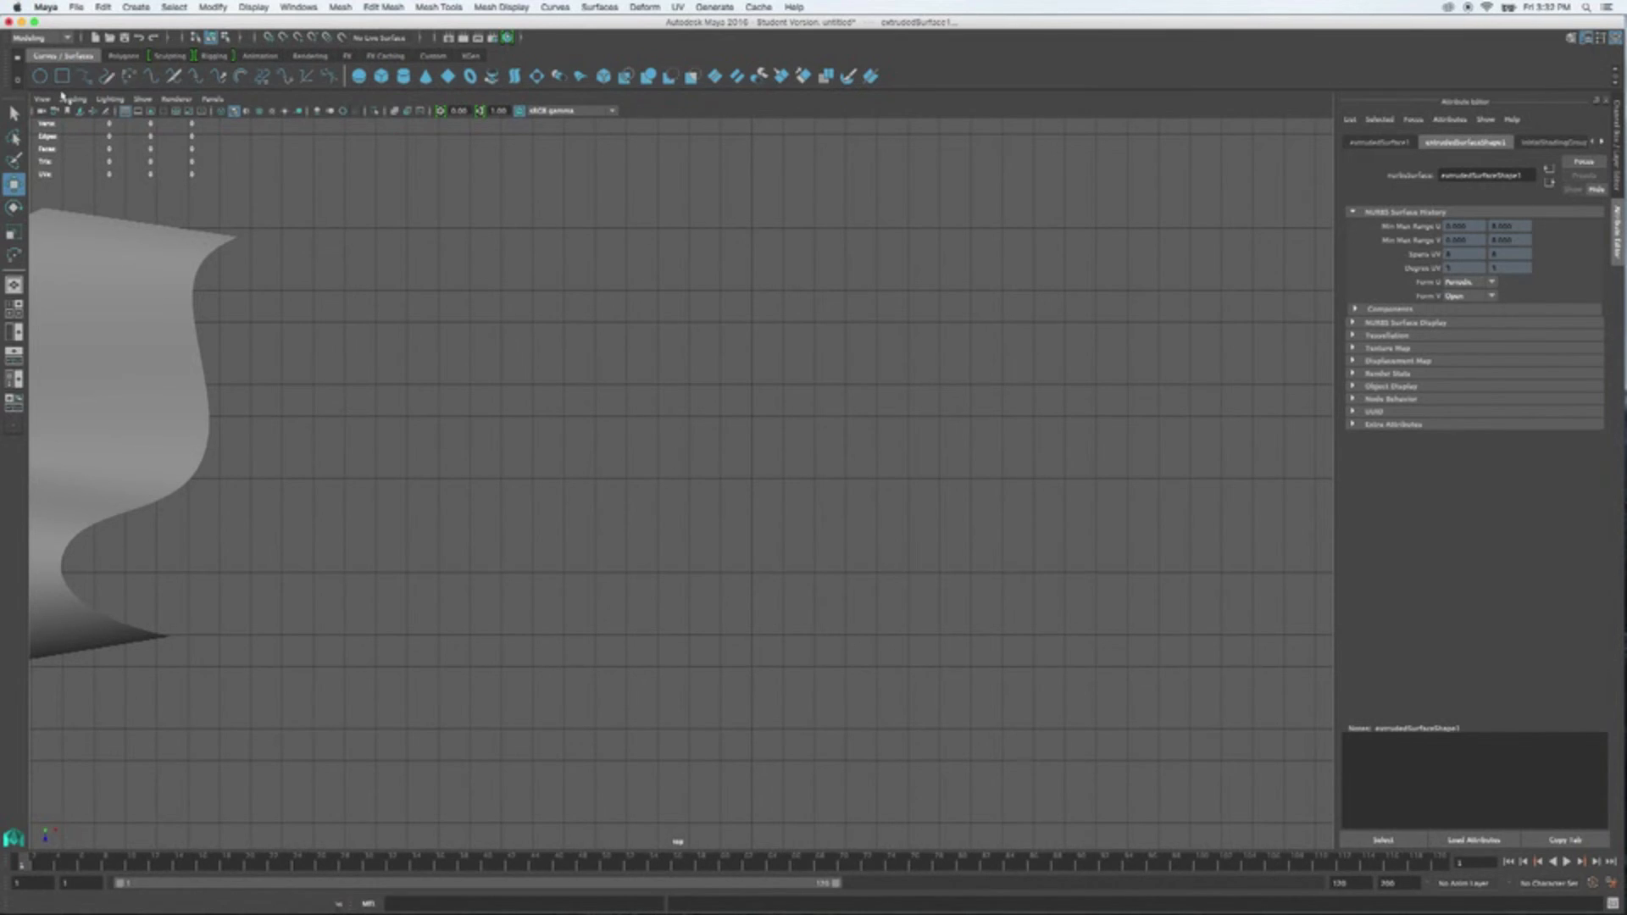
left_click(85, 76)
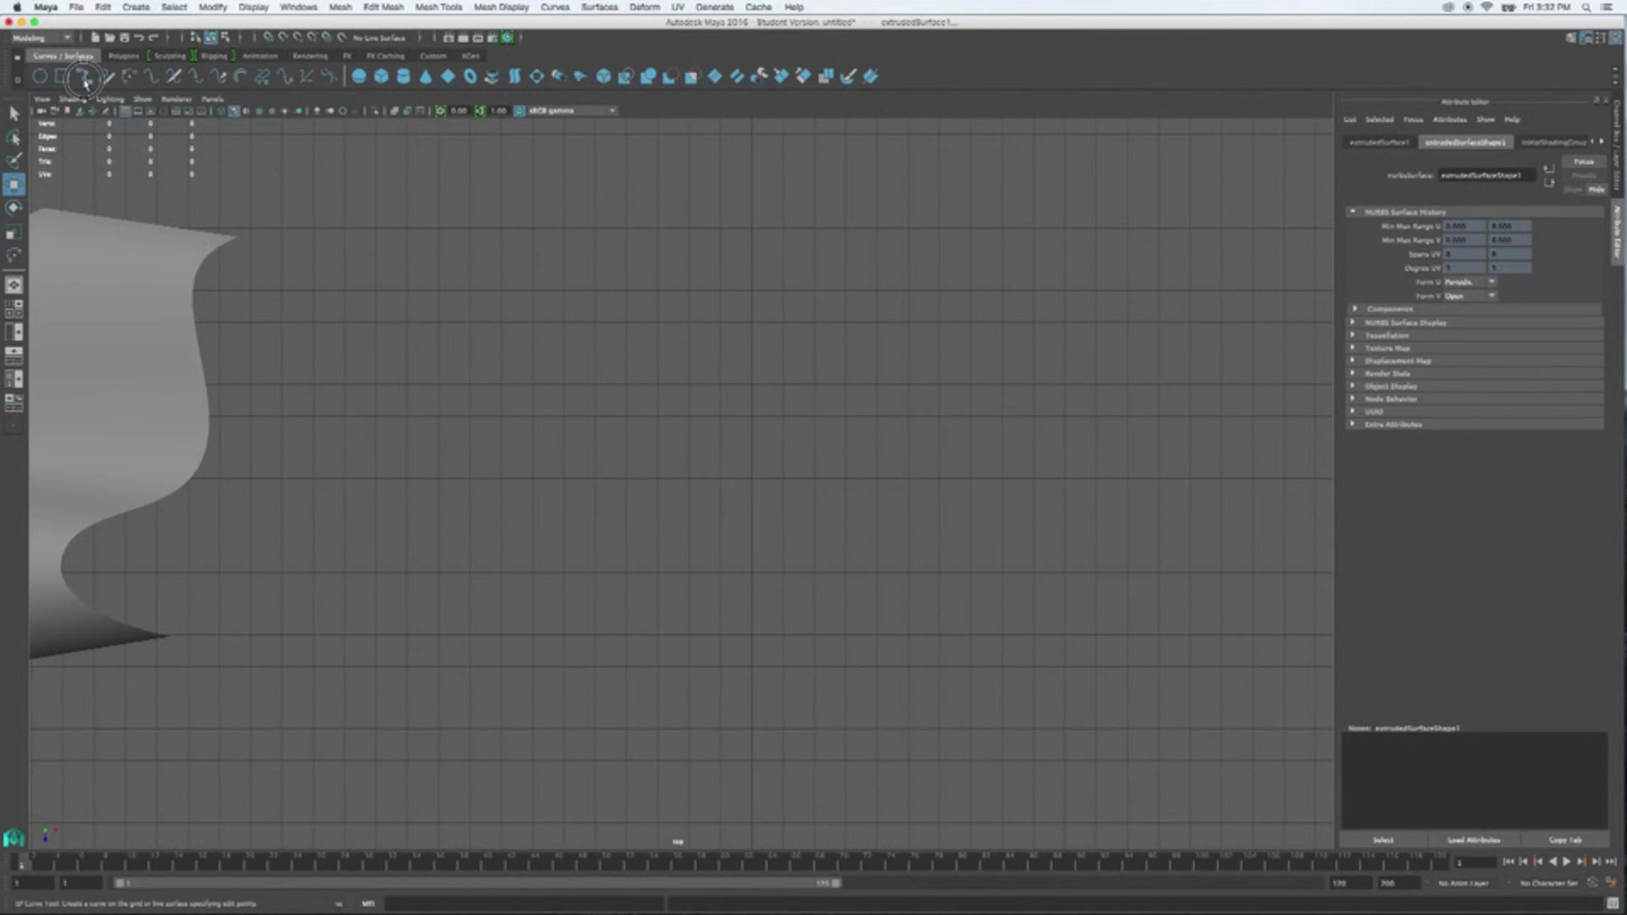
middle_click_drag(840, 644, 806, 683, "alt")
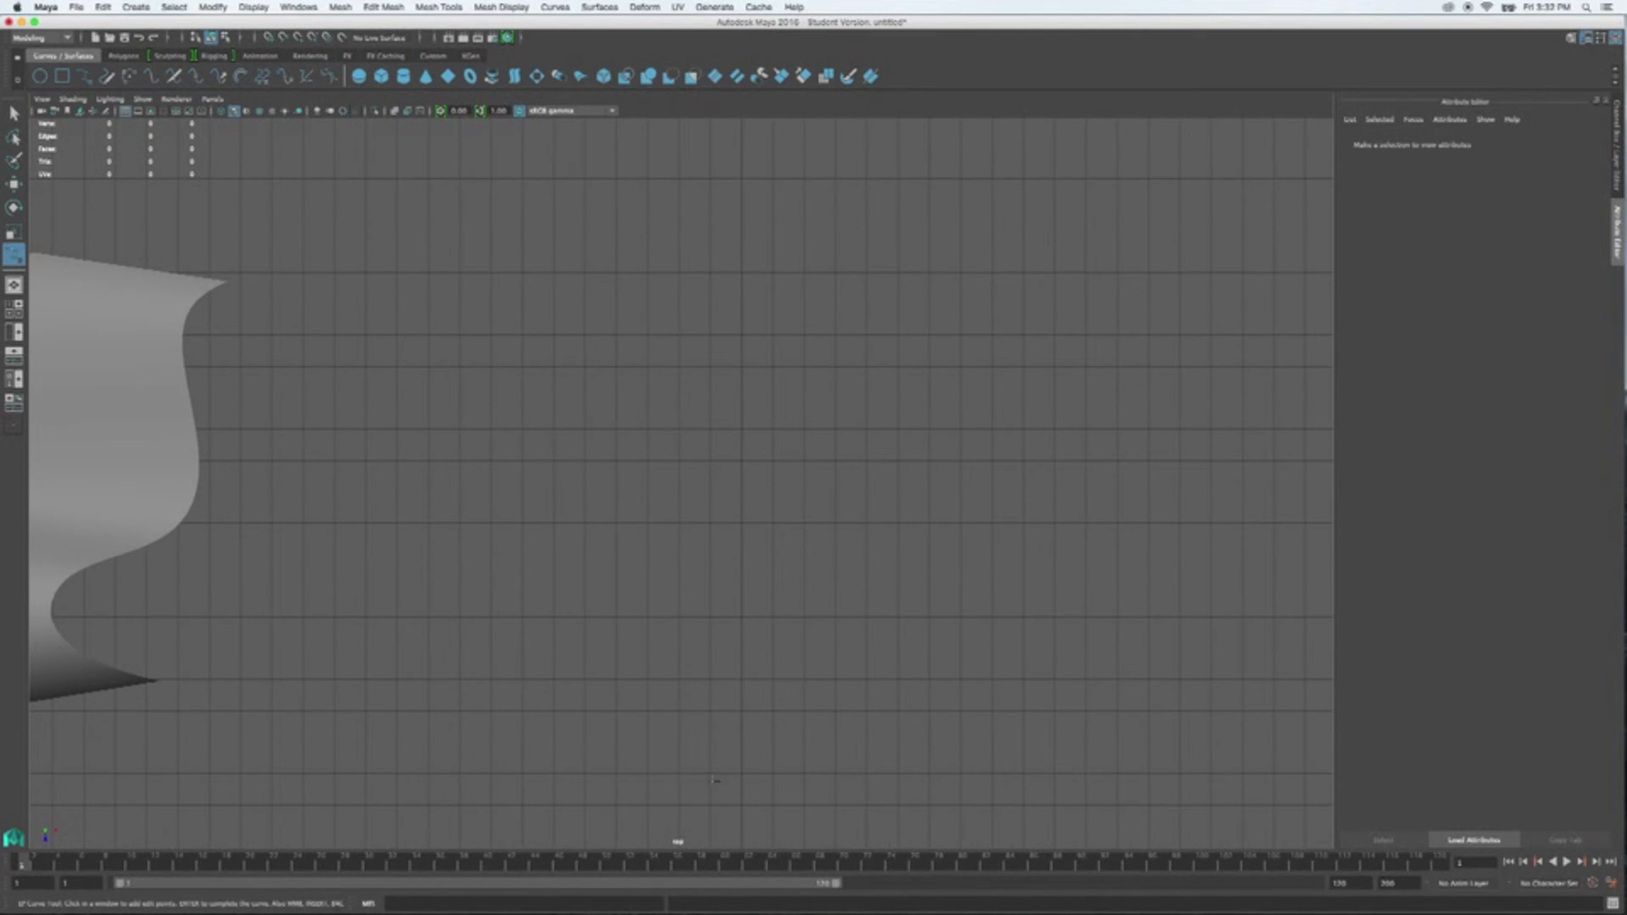
left_click(741, 806)
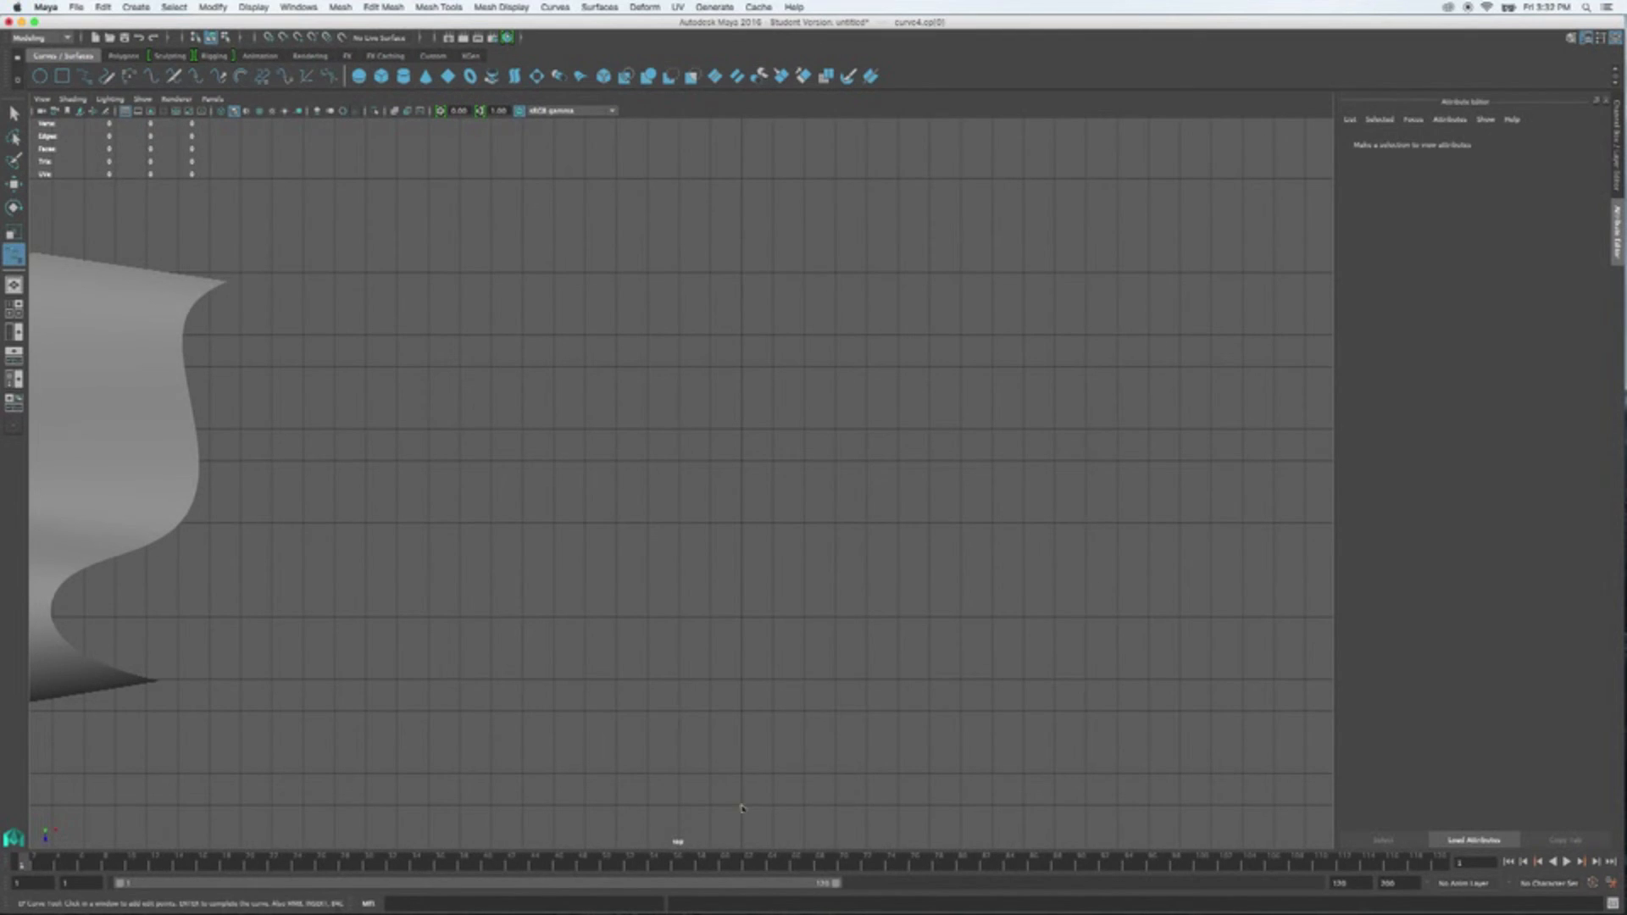
left_click(627, 649)
left_click(722, 476)
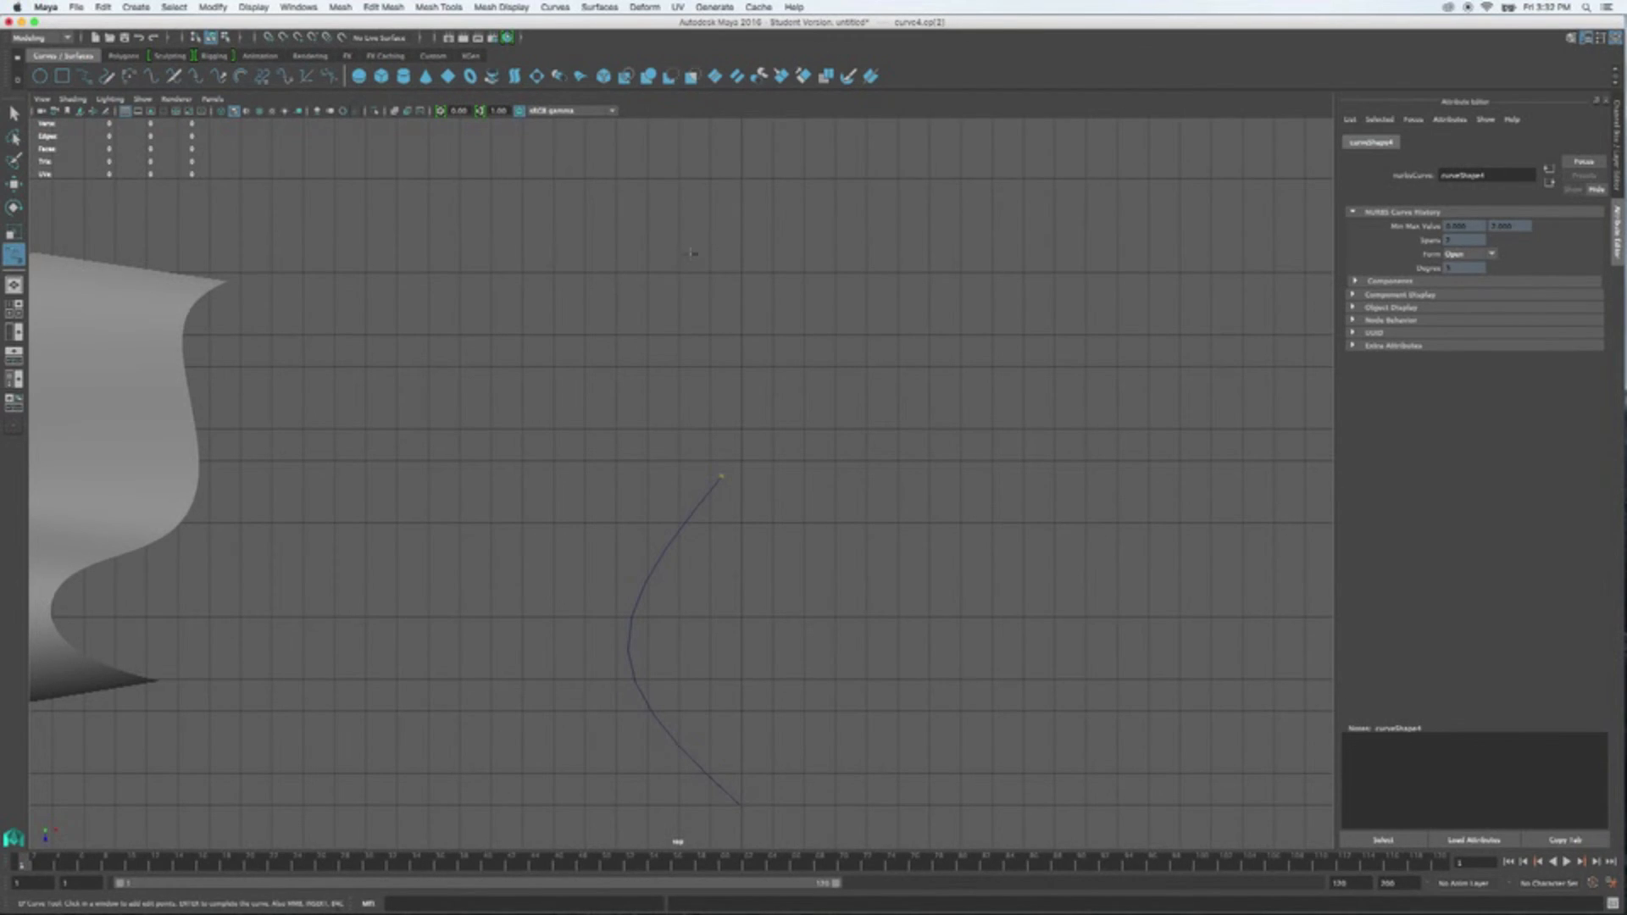
left_click(679, 243)
key("w")
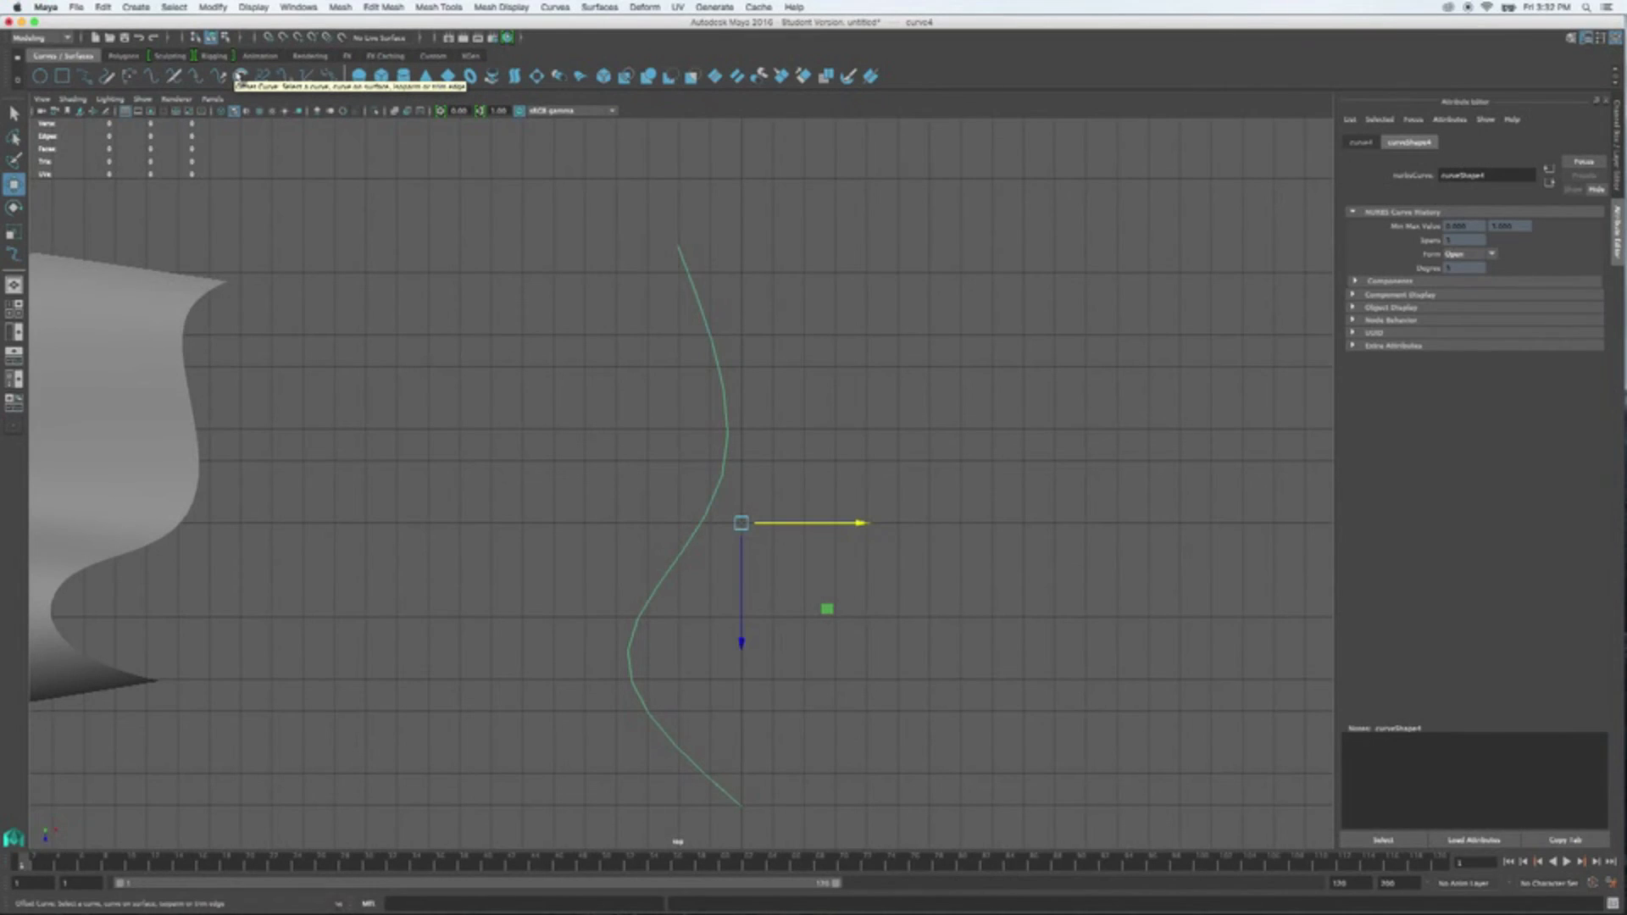
- Offset the S-shaped curve by a distance of 1 and move the offset curve about 11 units along X
left_click(240, 75)
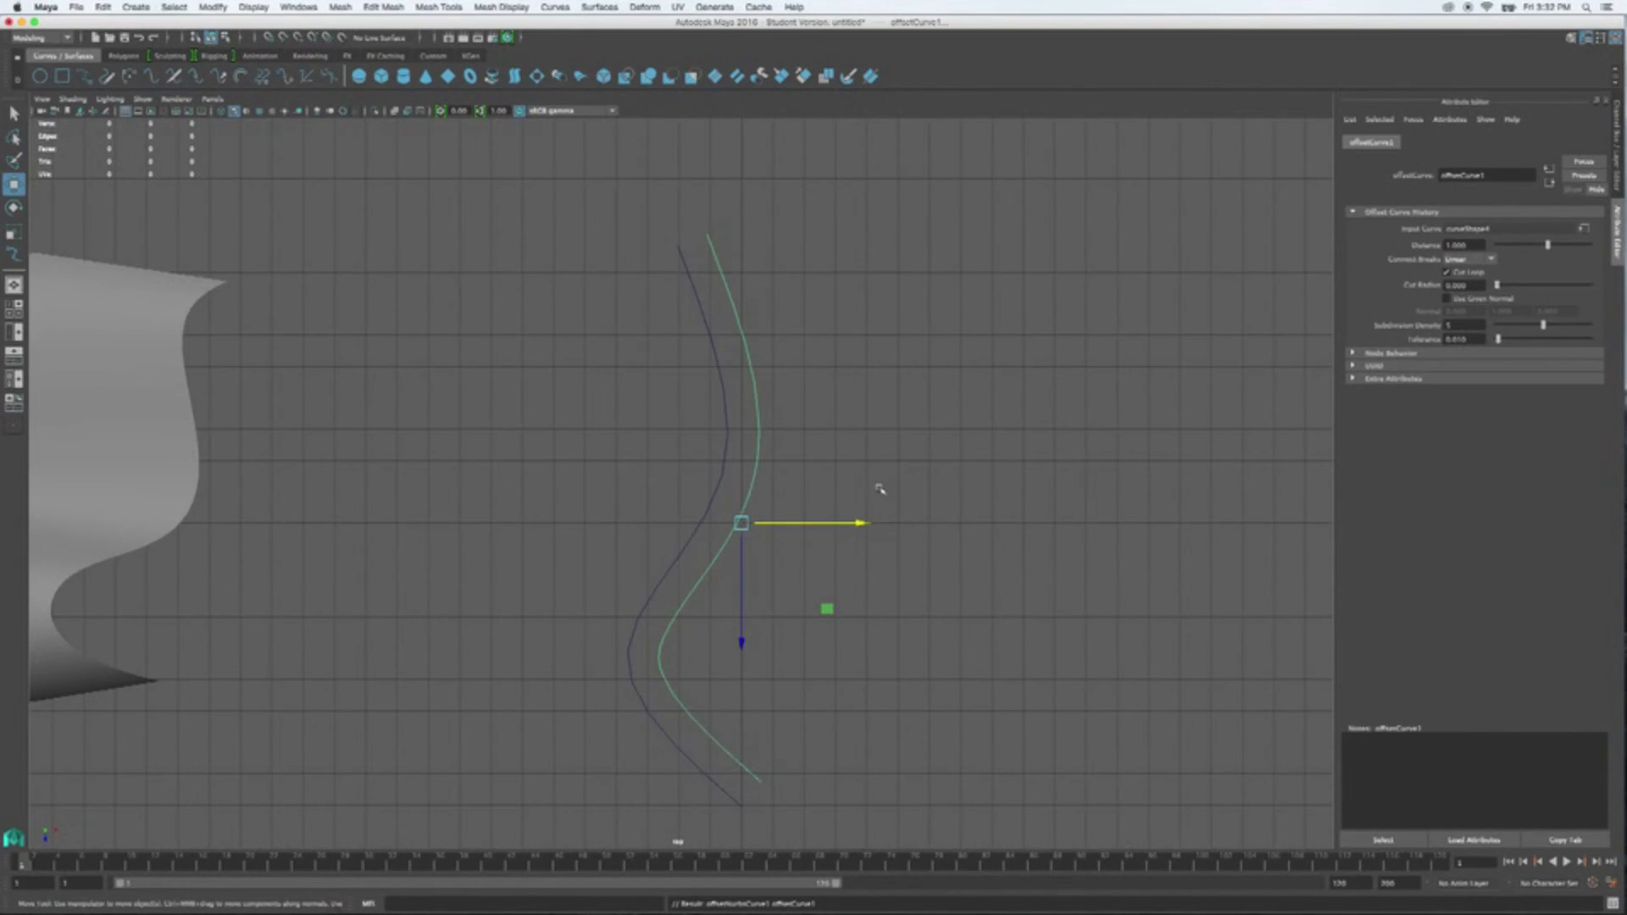
left_click_drag(861, 525, 1220, 530)
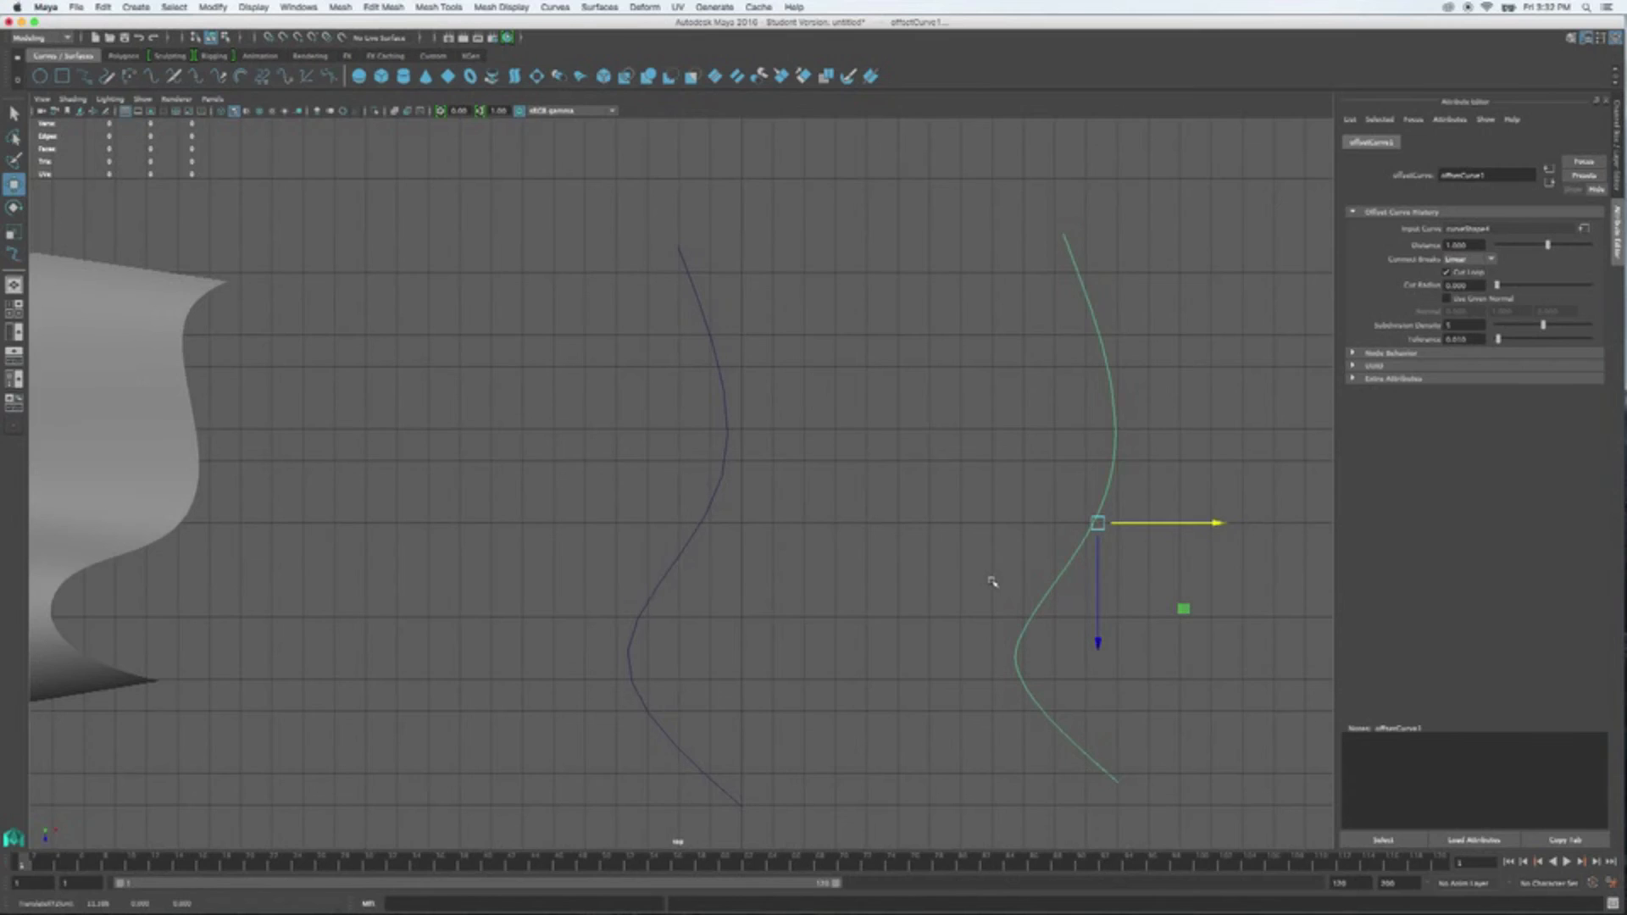
key("space")
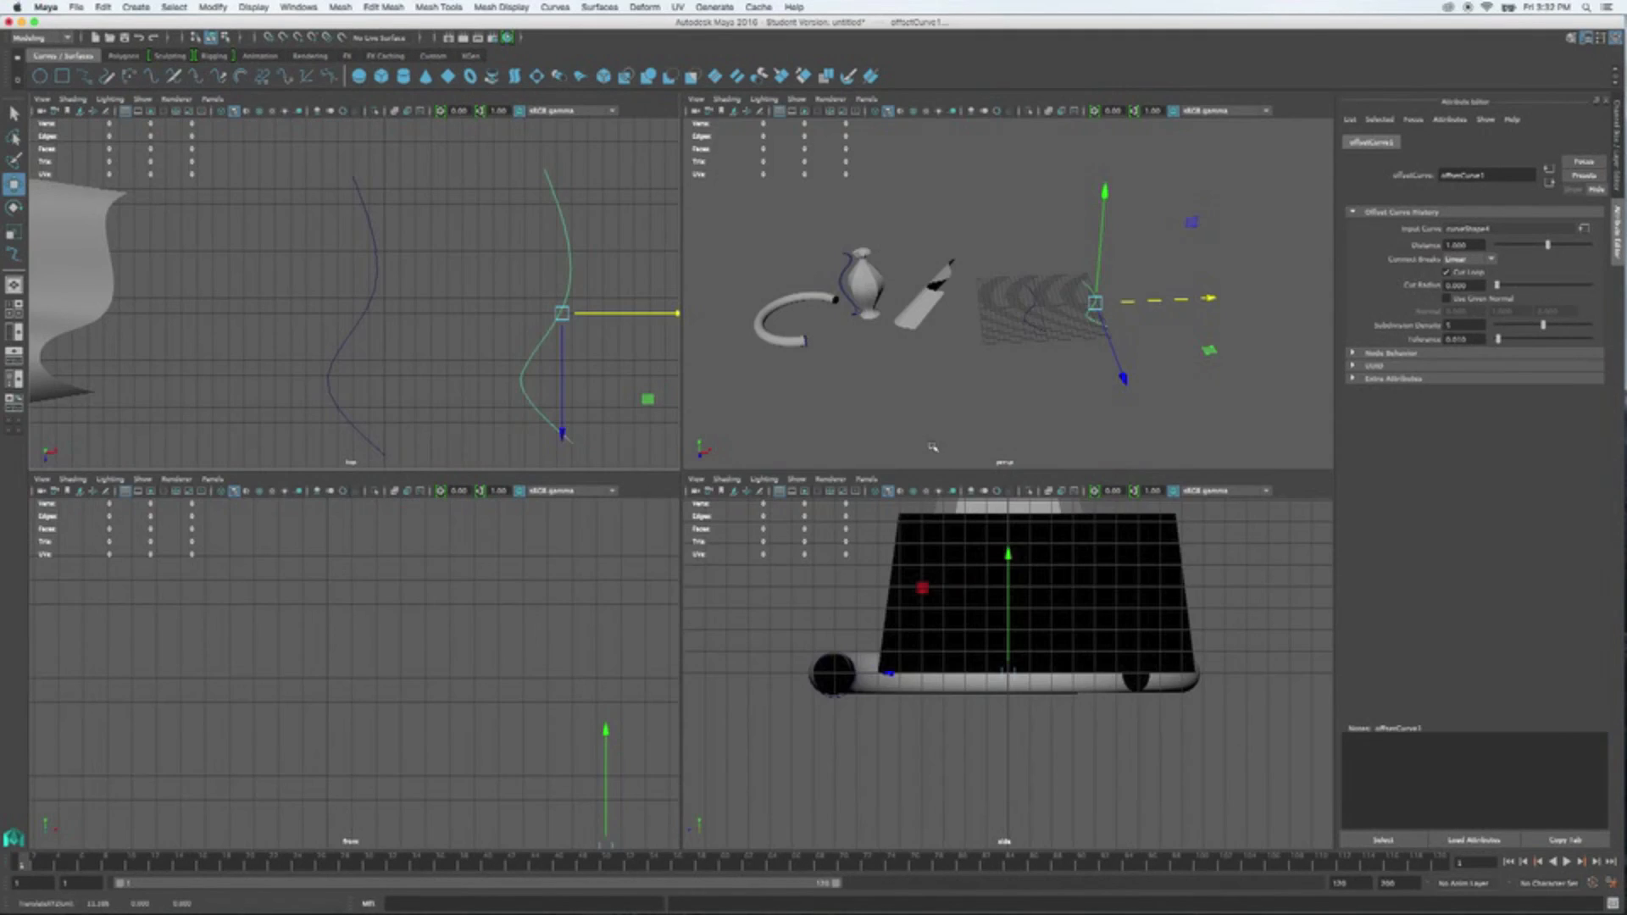
key("space")
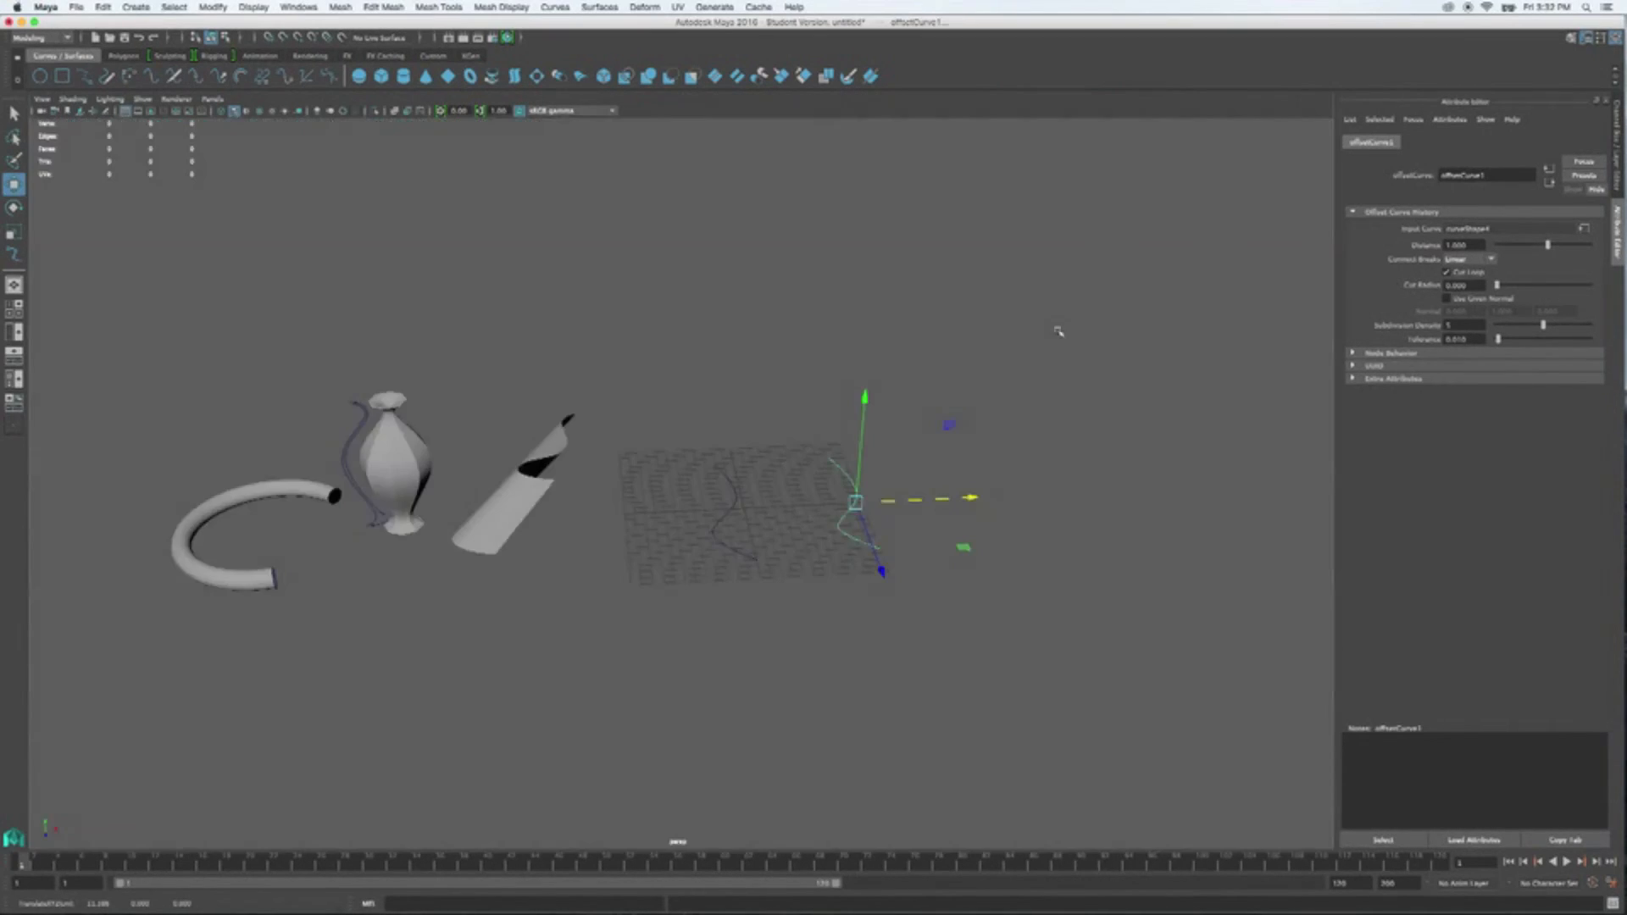
- Examine the two S-shaped curves in perspective from several angles, including how they lie on the grid plane and their near ends
scroll(842, 618, "up", 5)
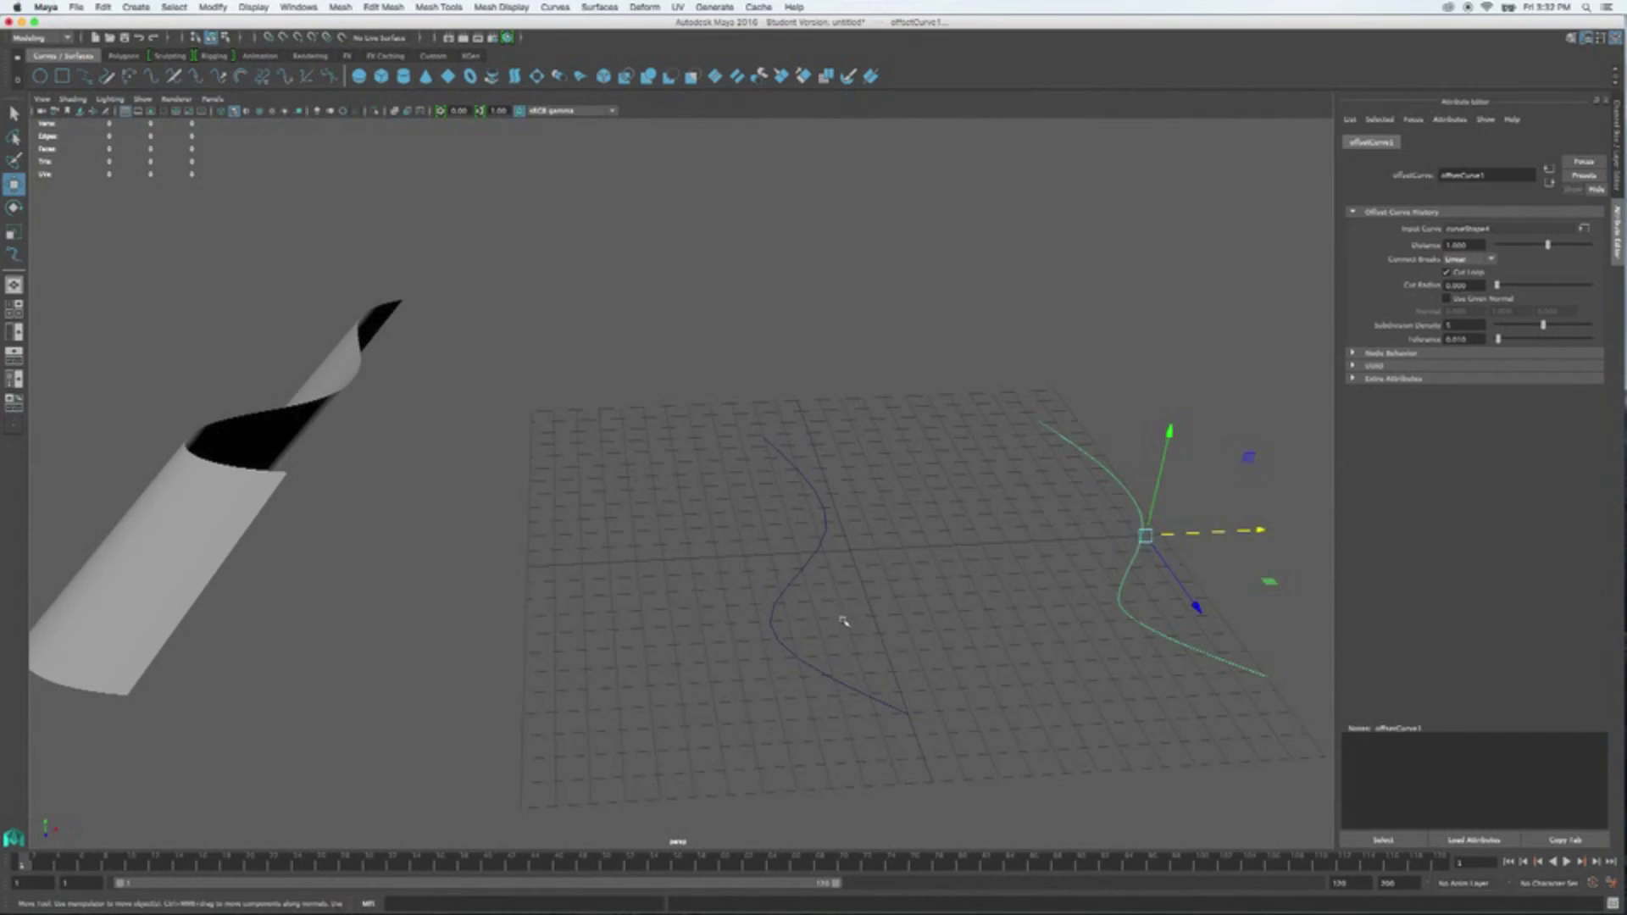
middle_click_drag(943, 611, 685, 411, "alt")
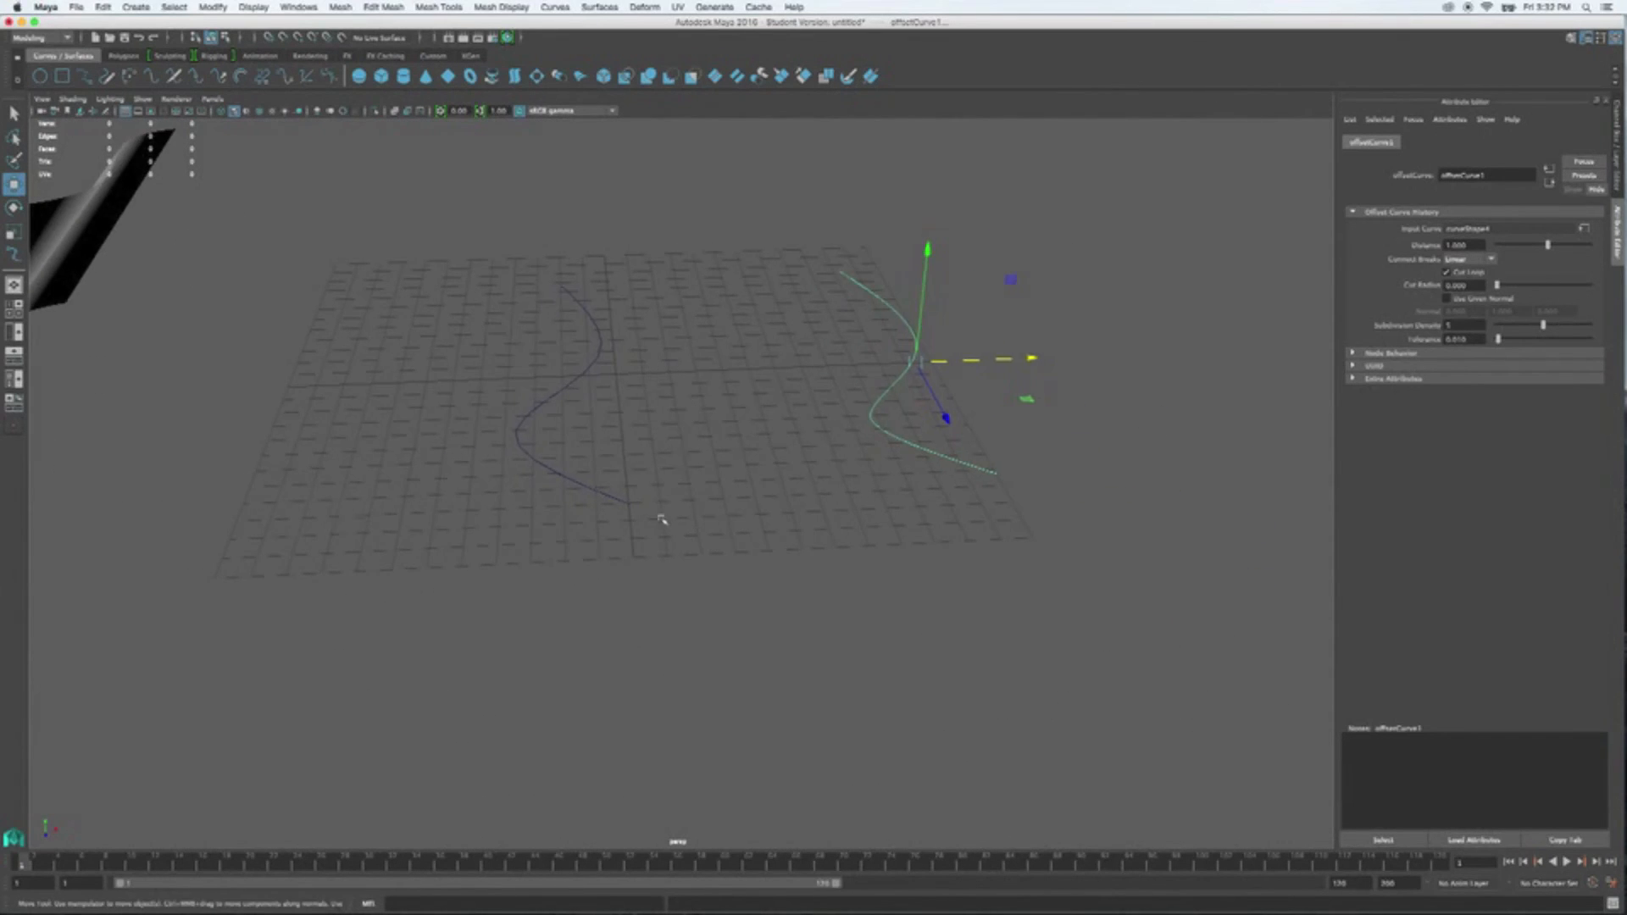
scroll(664, 516, "up", 5)
left_click_drag(784, 472, 685, 598, "alt")
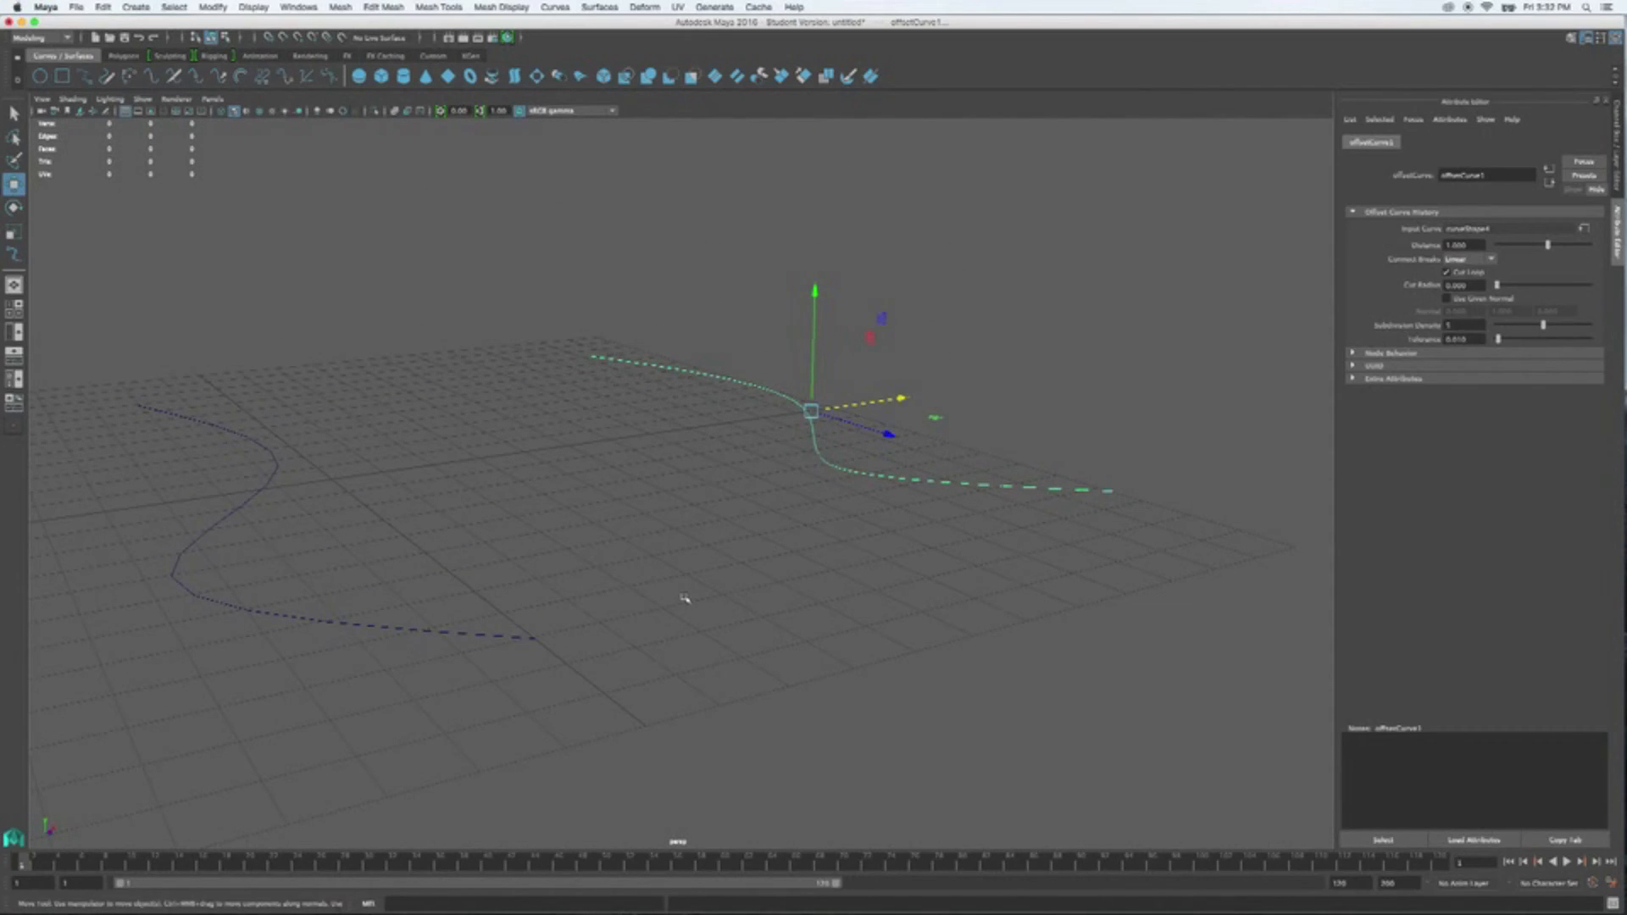
left_click_drag(776, 604, 763, 589, "alt")
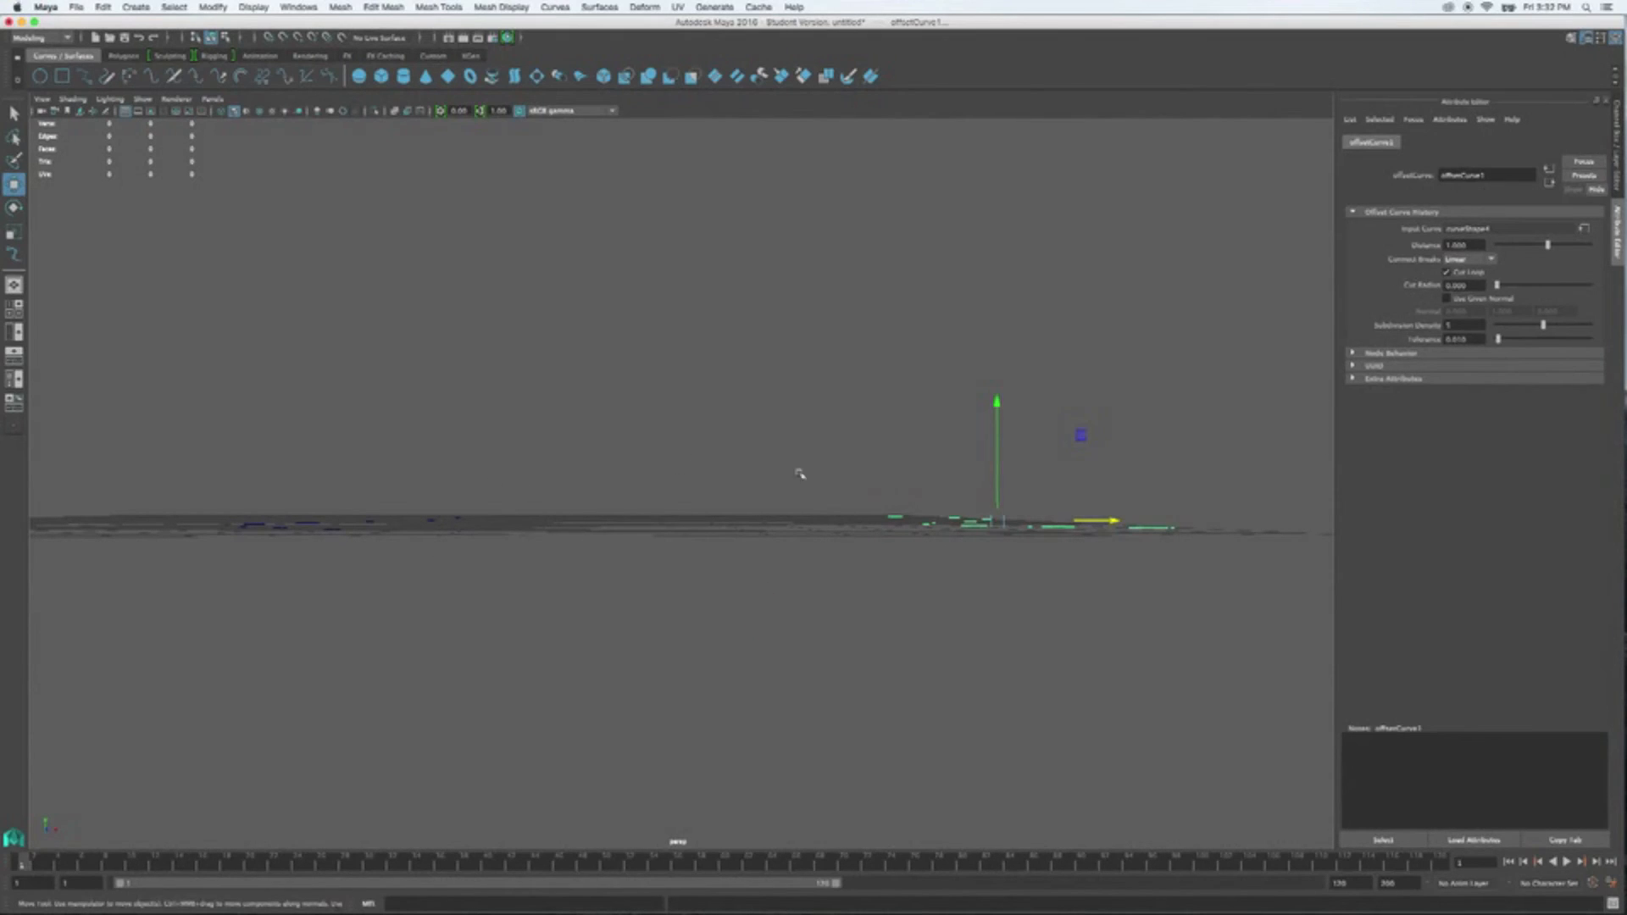
left_click_drag(650, 602, 698, 627, "alt")
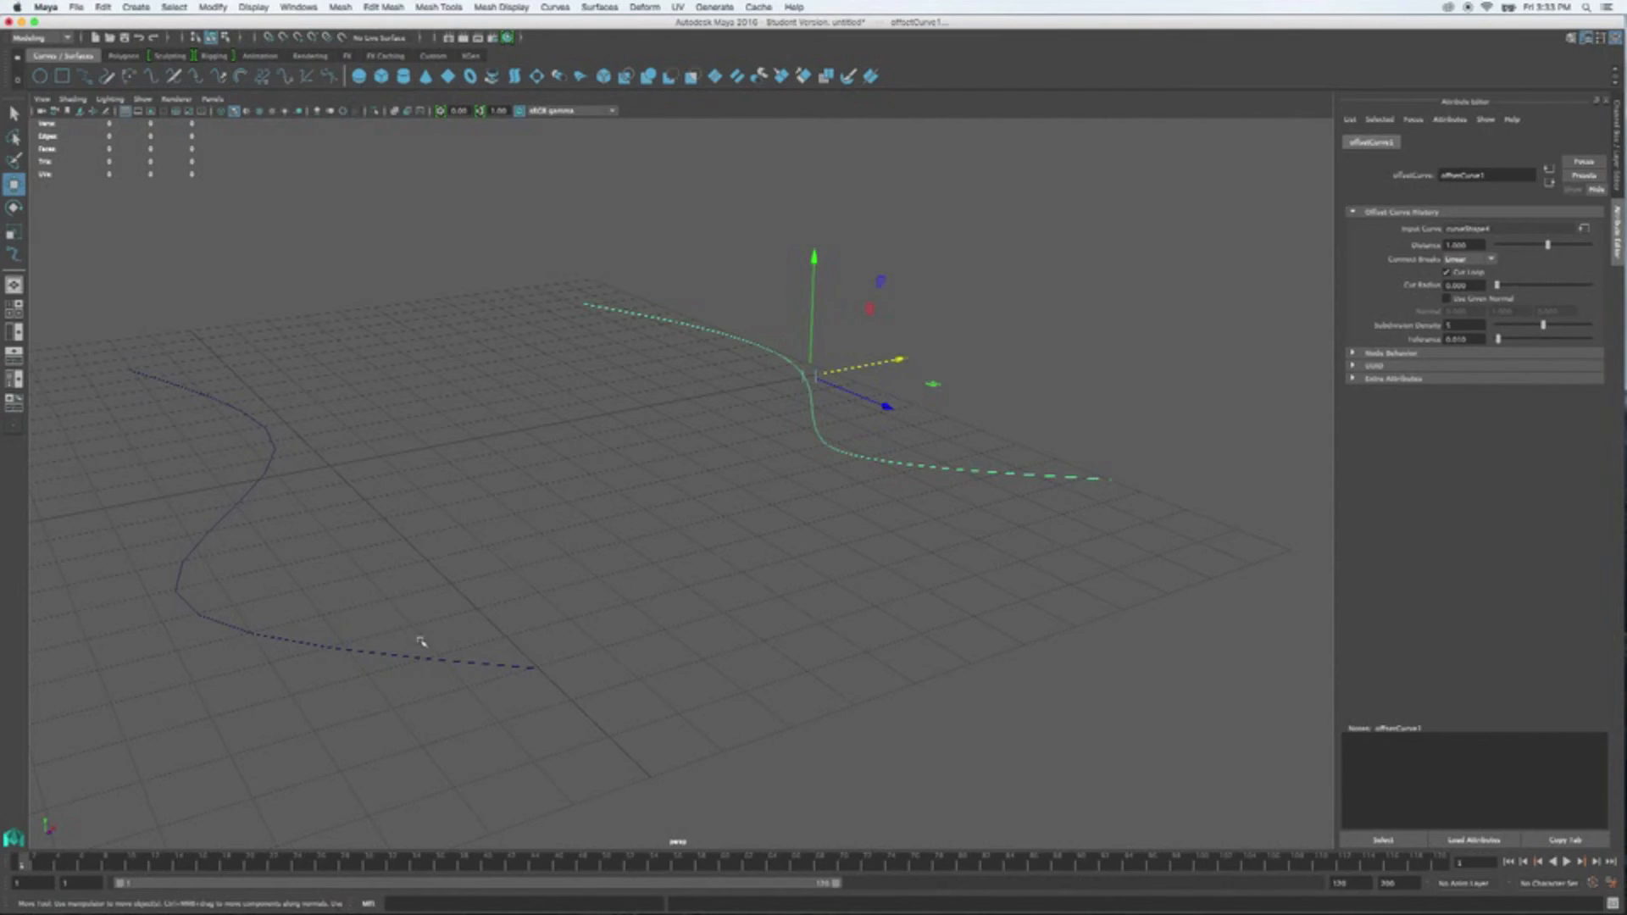
scroll(534, 627, "up", 2)
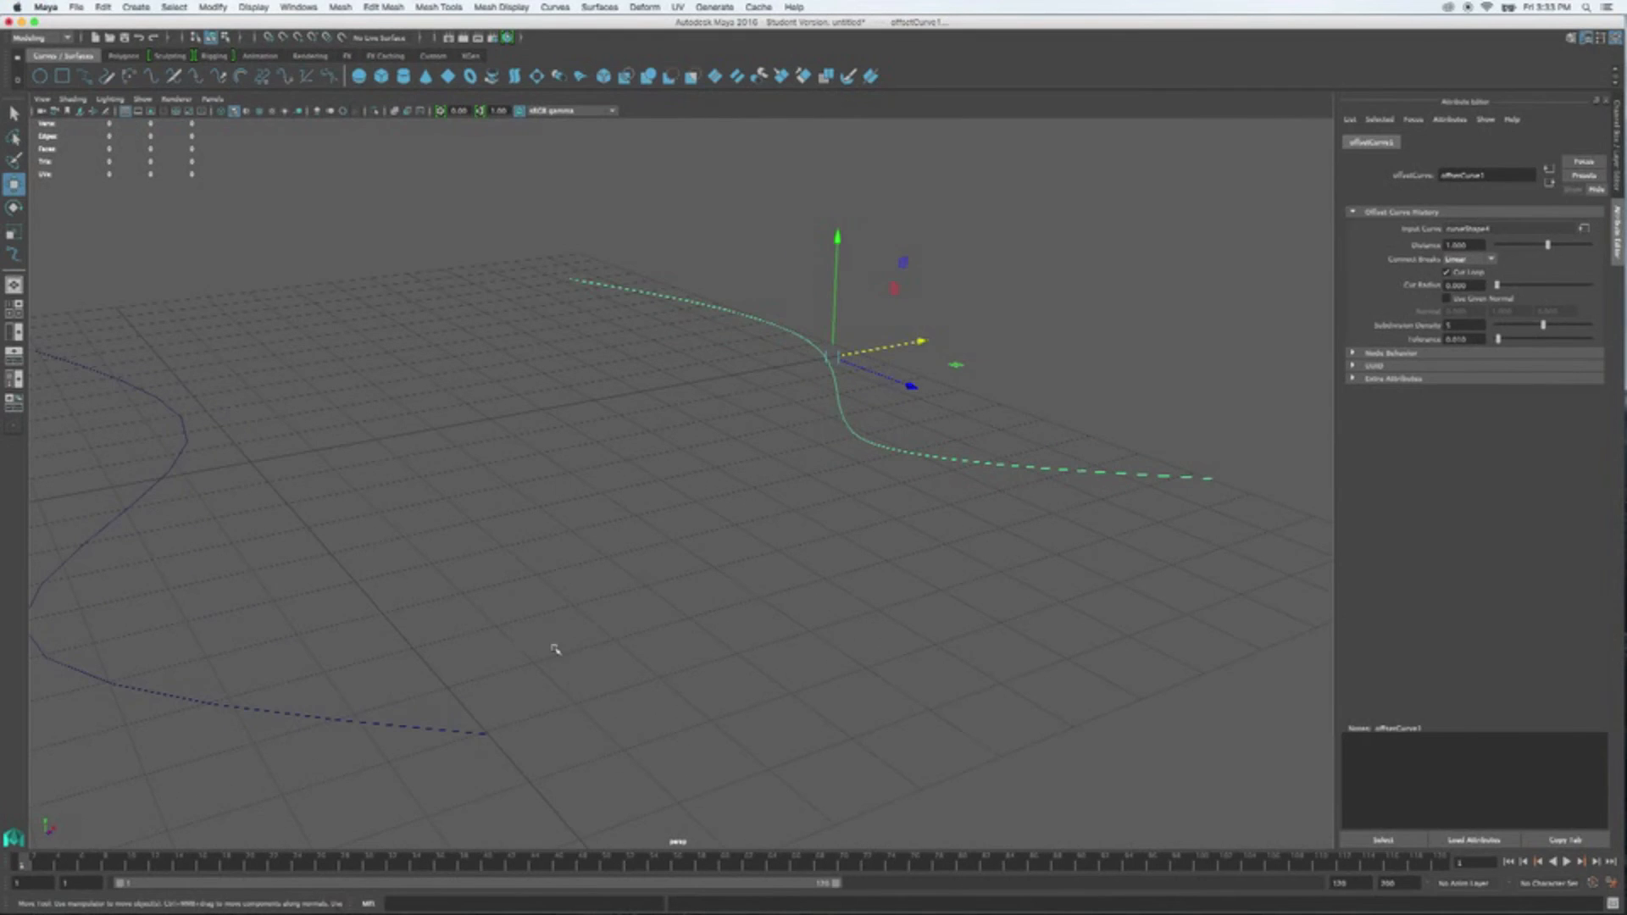
scroll(721, 551, "up", 5)
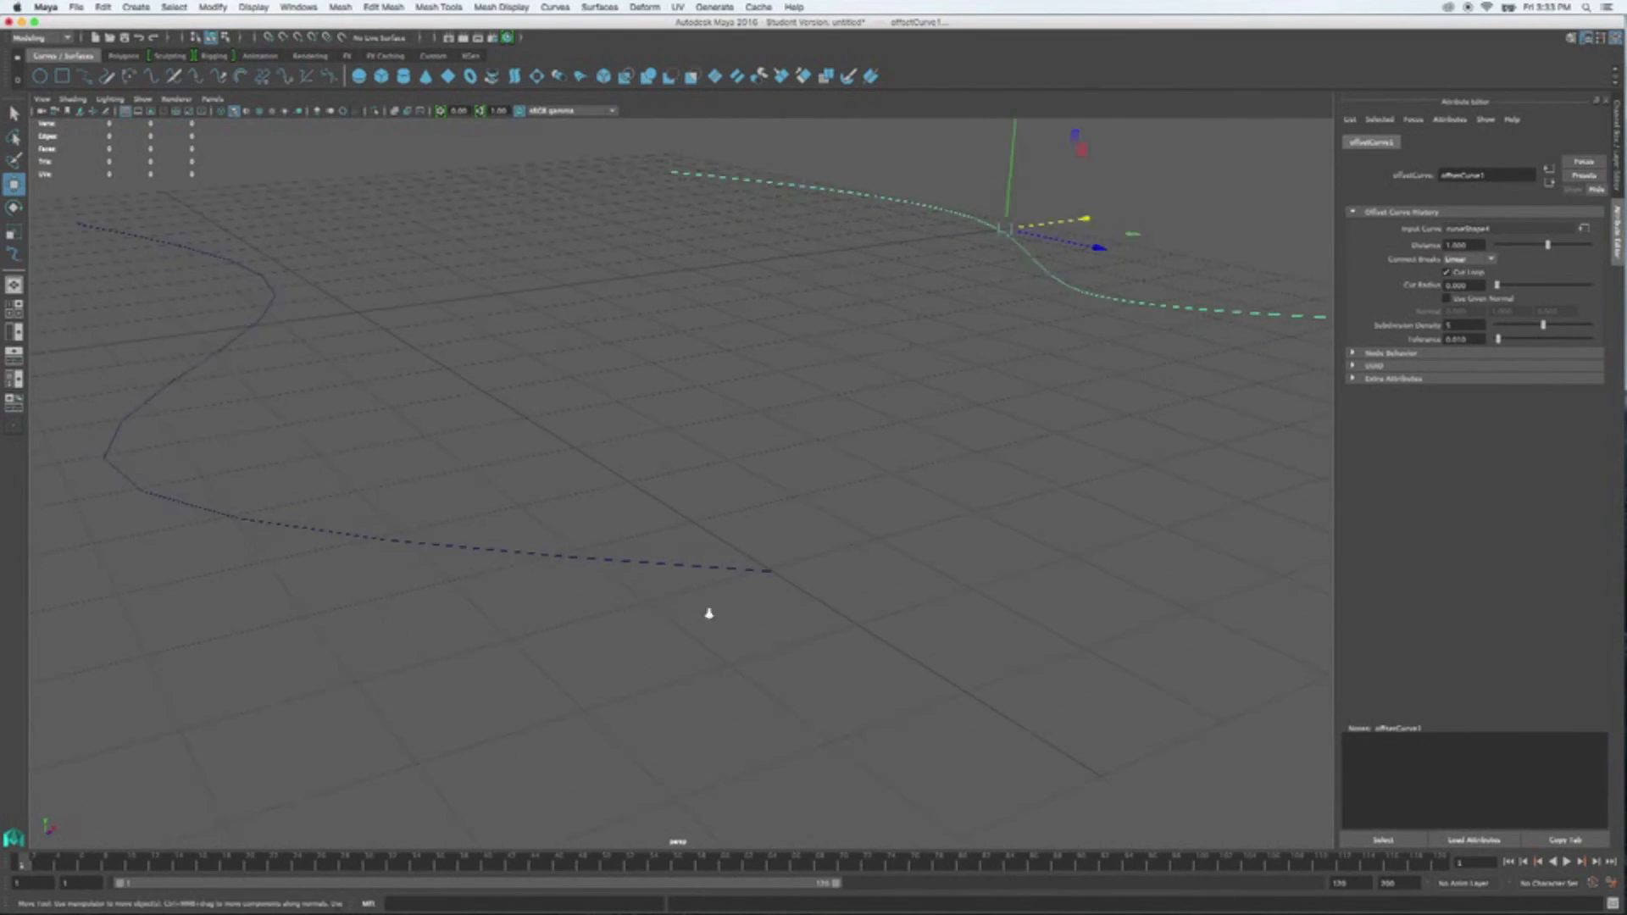
middle_click_drag(822, 611, 669, 599, "alt")
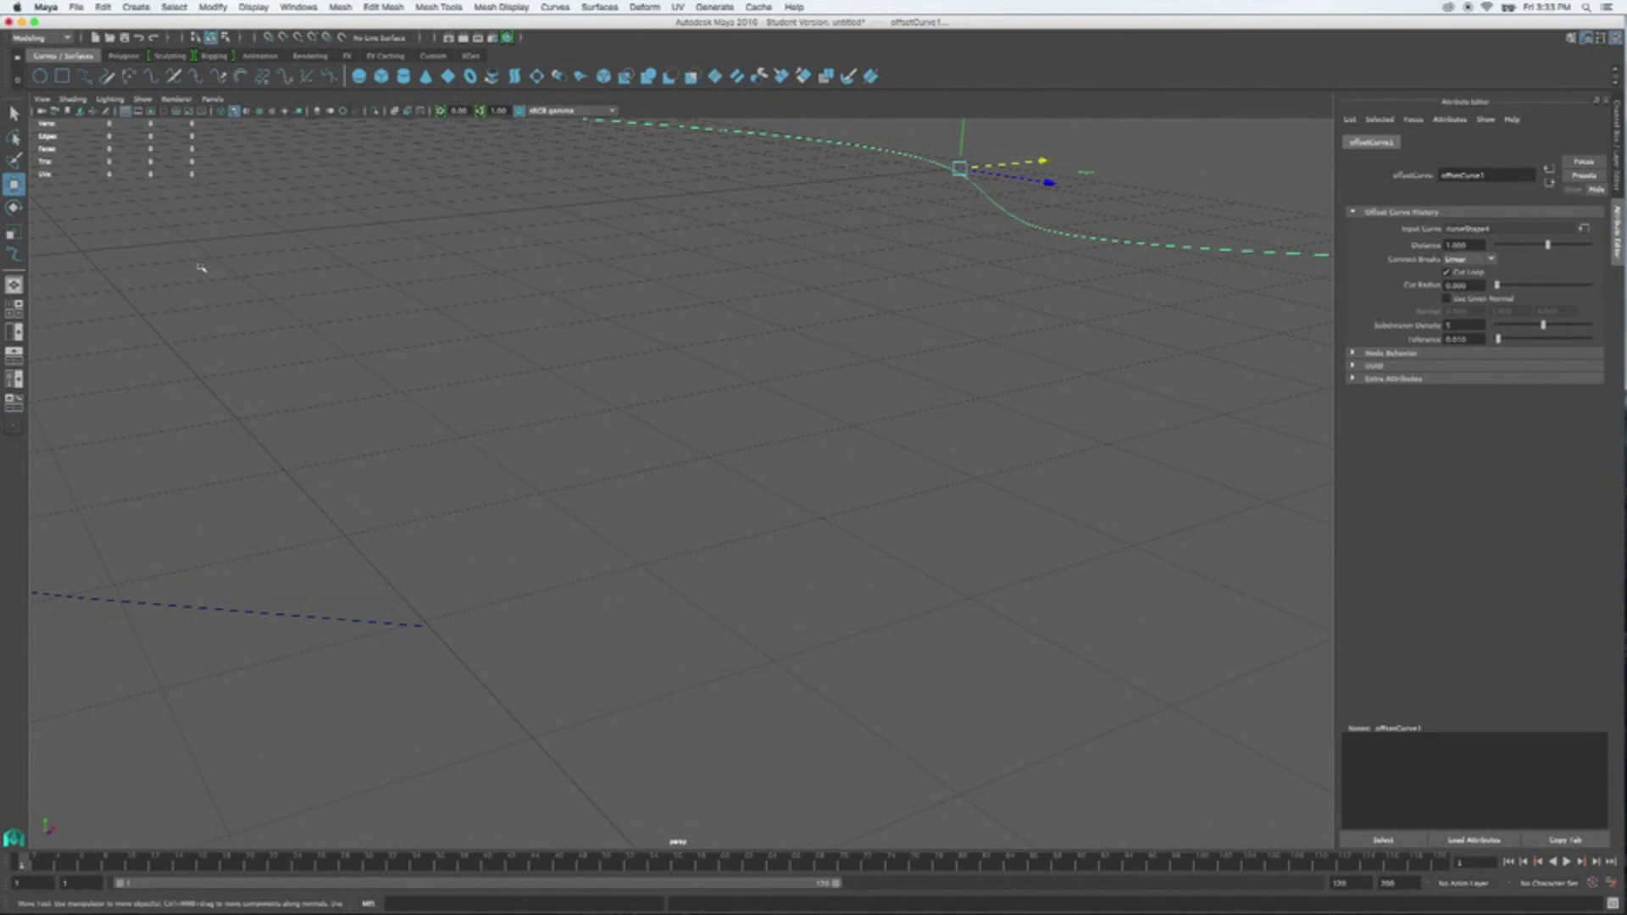
- Start an EP curve snapped to the near end of the first S-shaped curve and switch to the front view
left_click(85, 76)
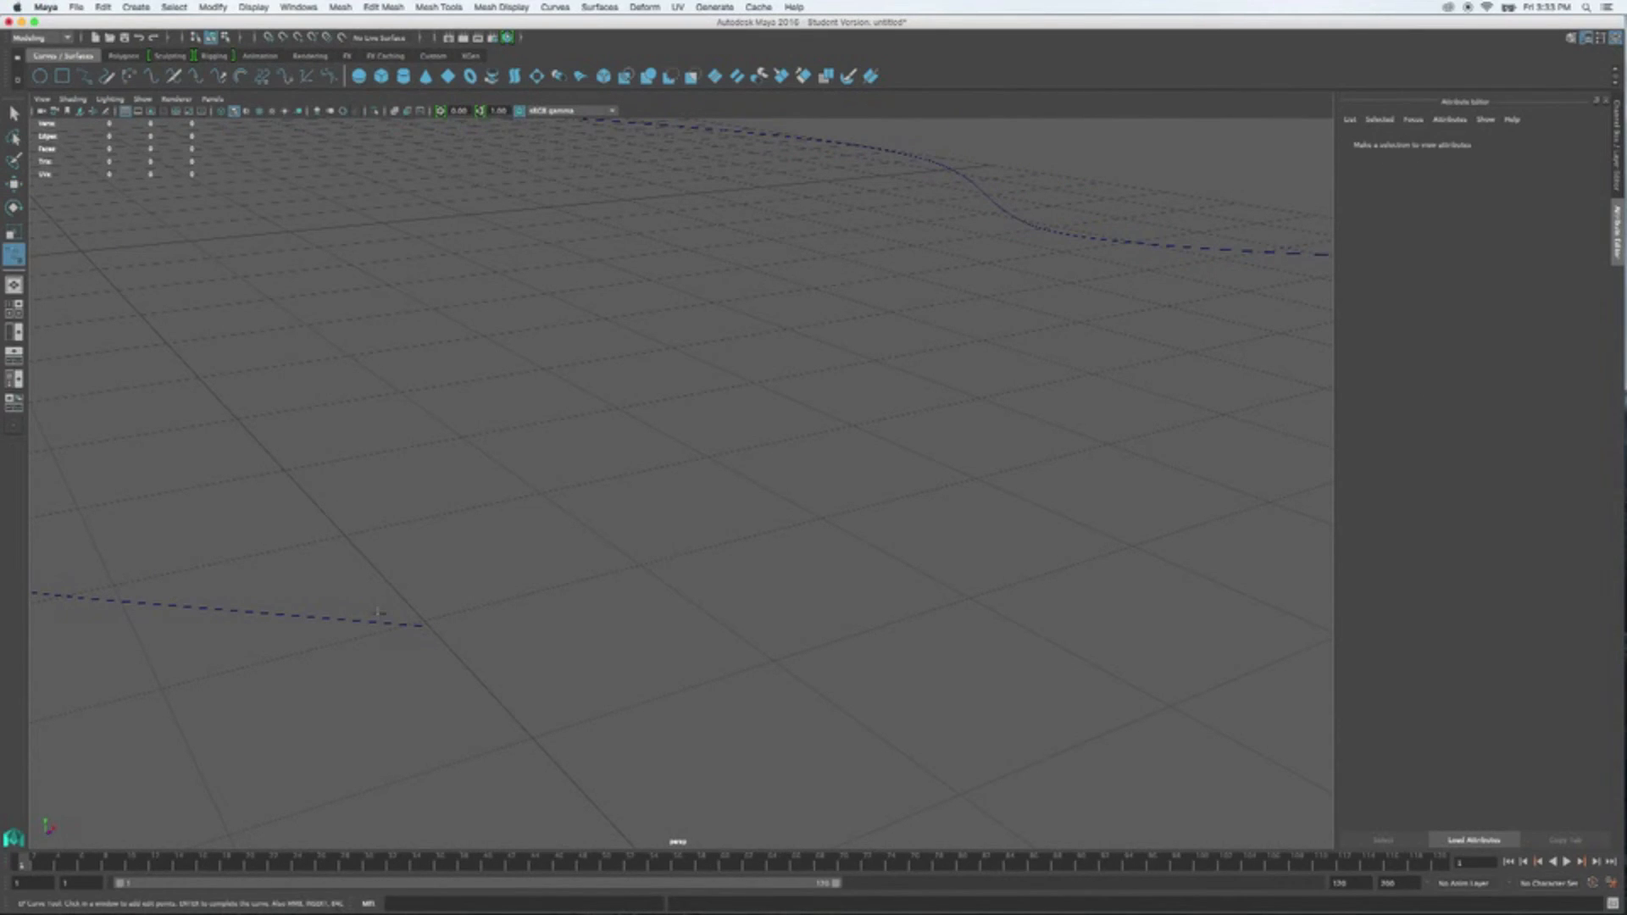
key("c")
left_click_drag(315, 616, 459, 549)
key("Return")
key("space")
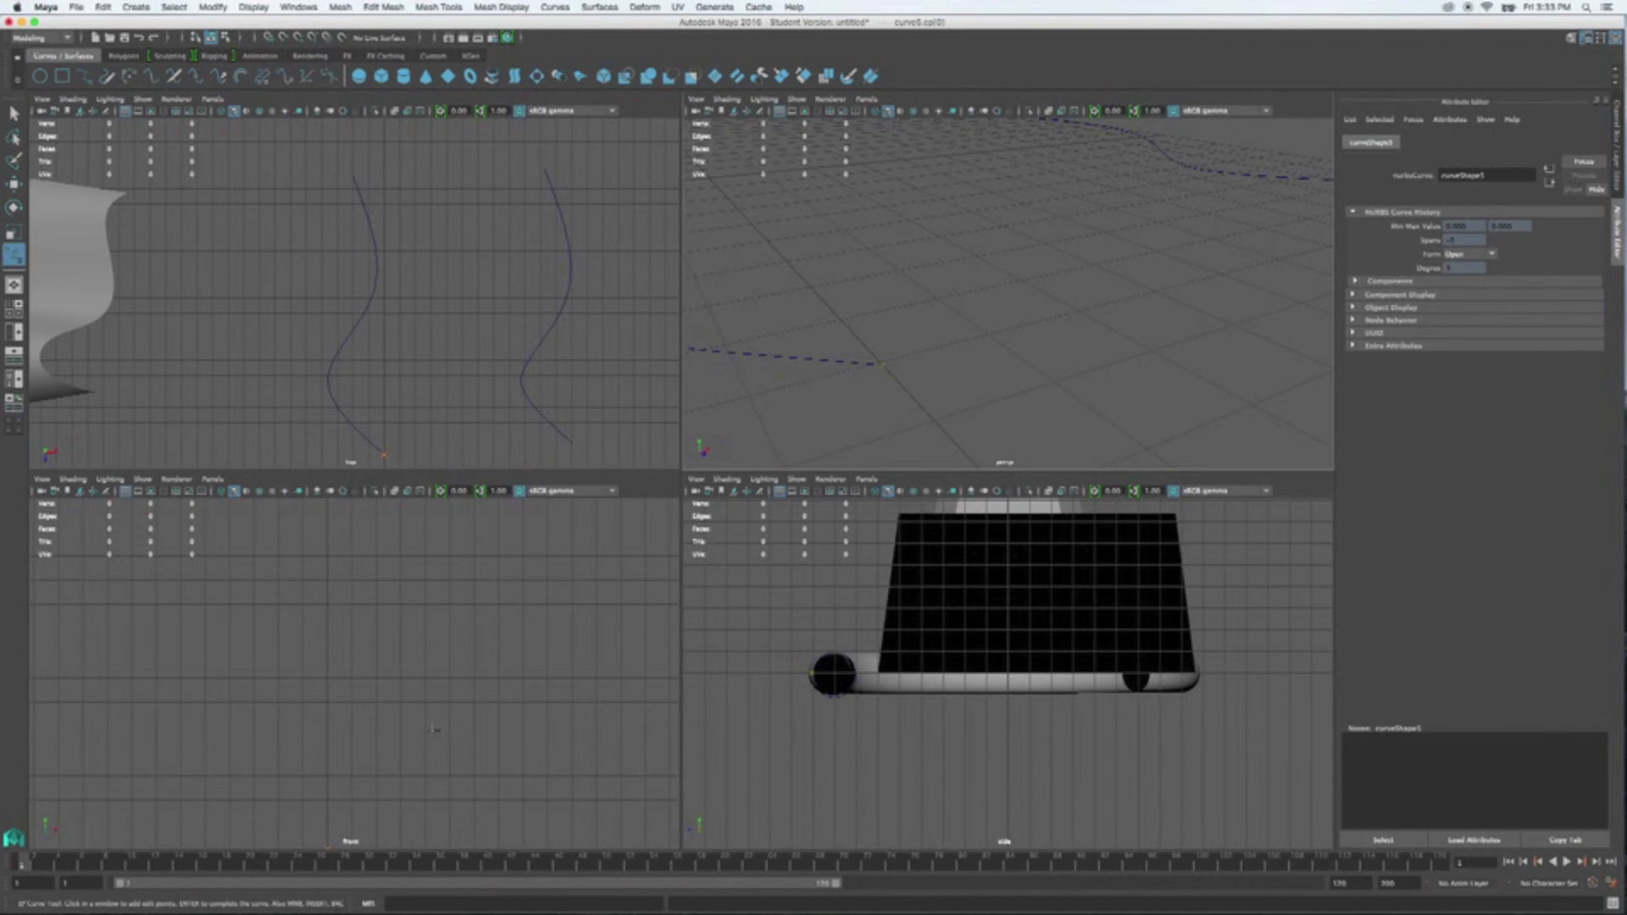
key("space")
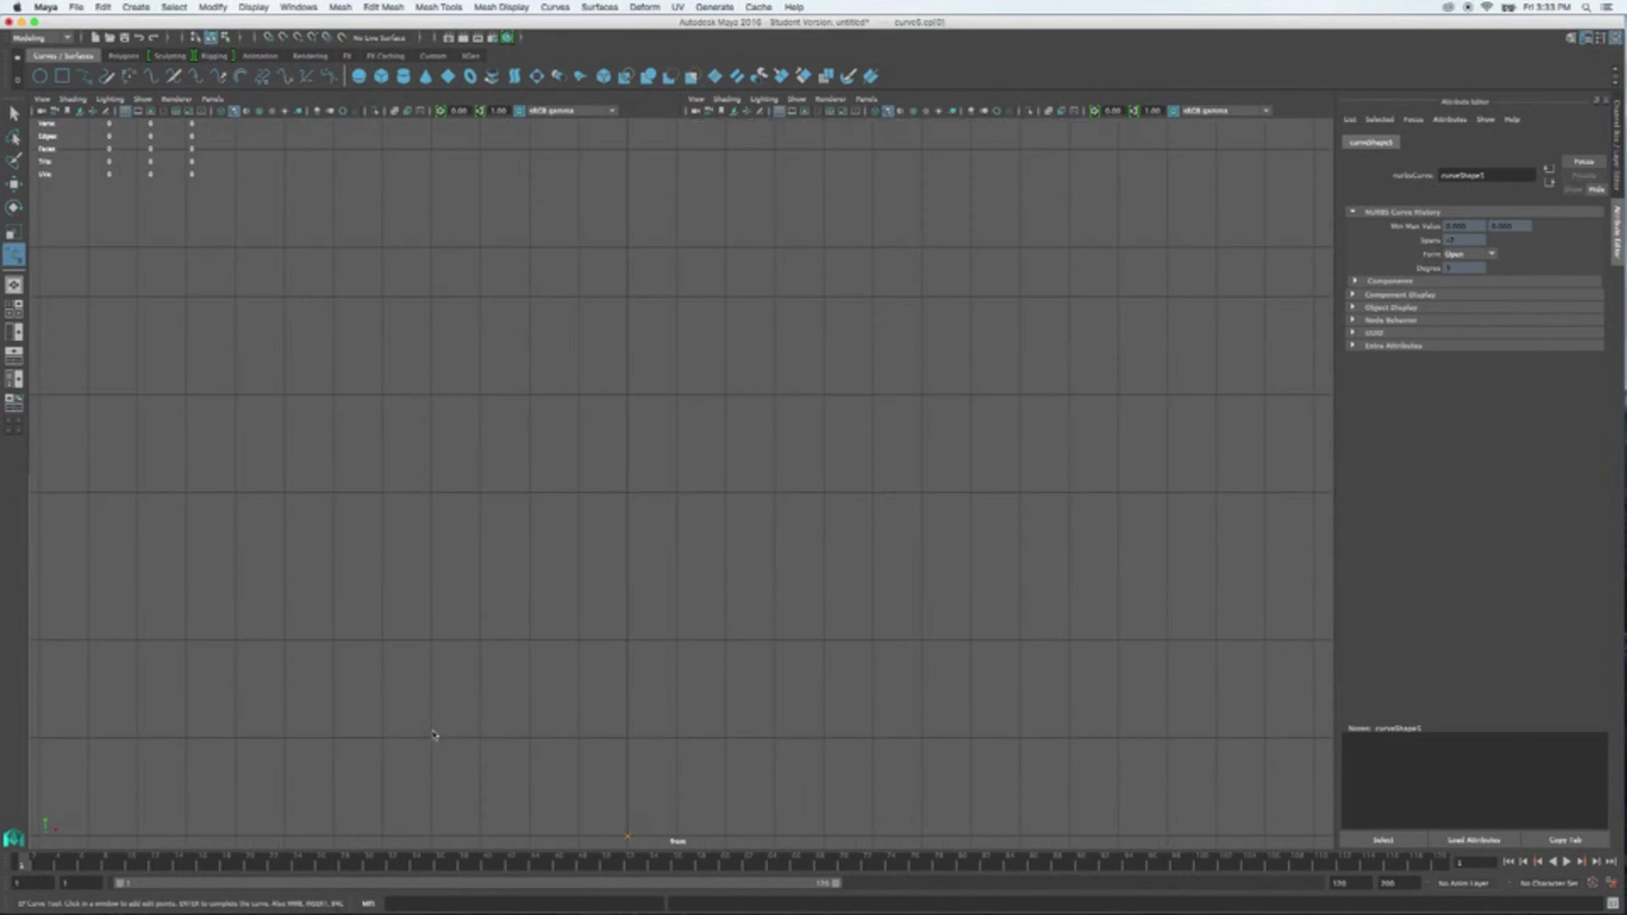
scroll(657, 576, "down", 5)
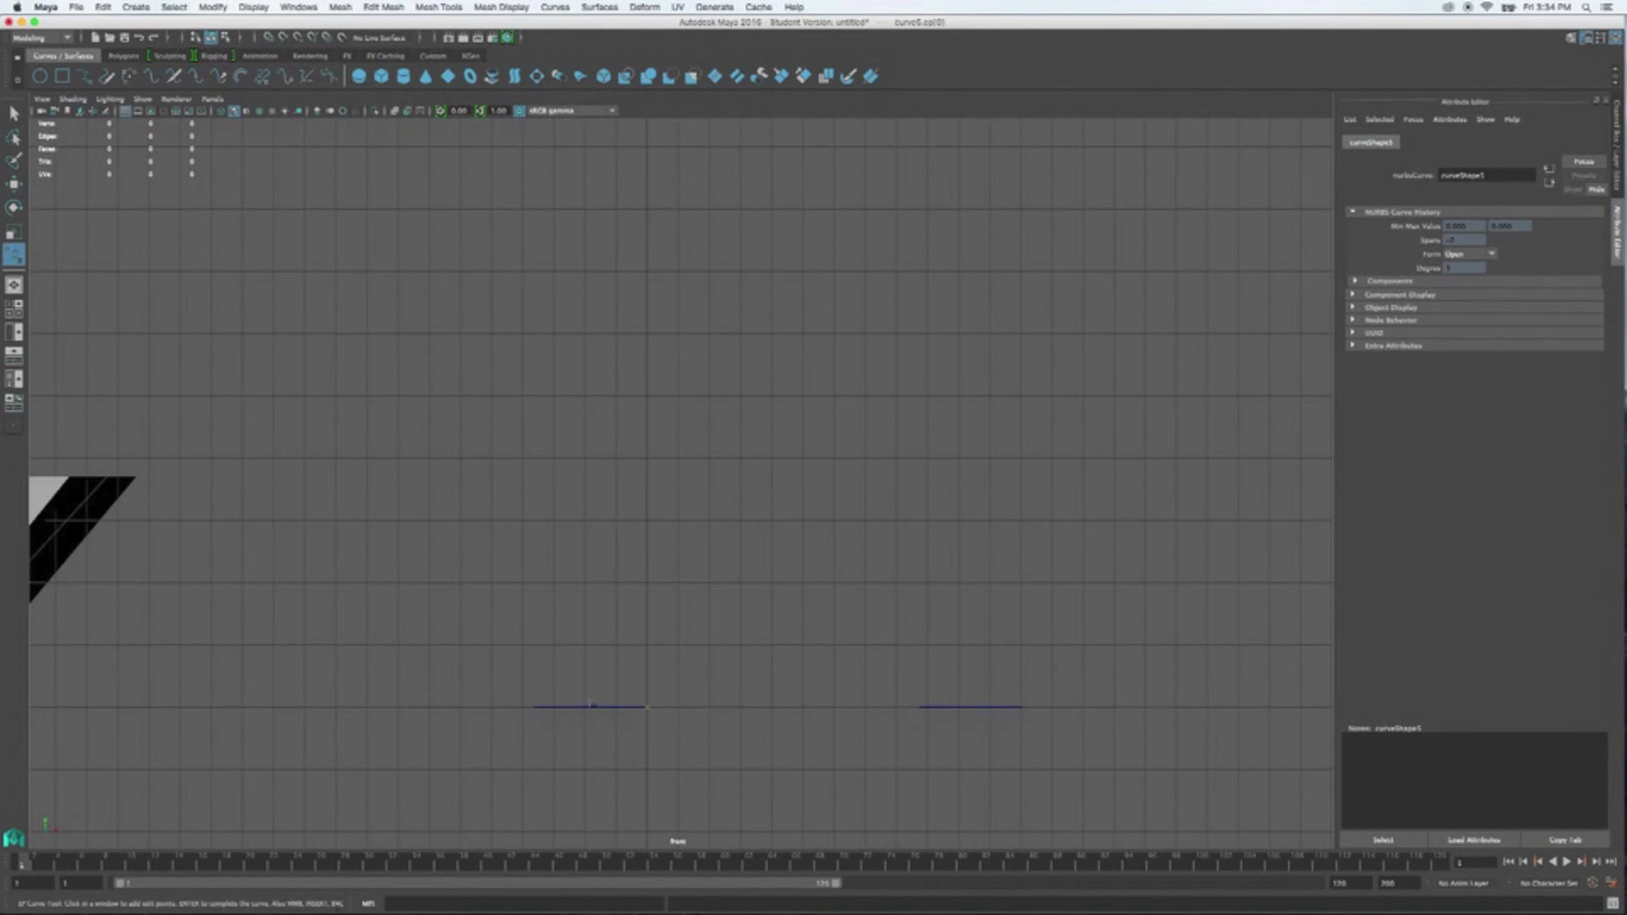
scroll(591, 703, "up", 2)
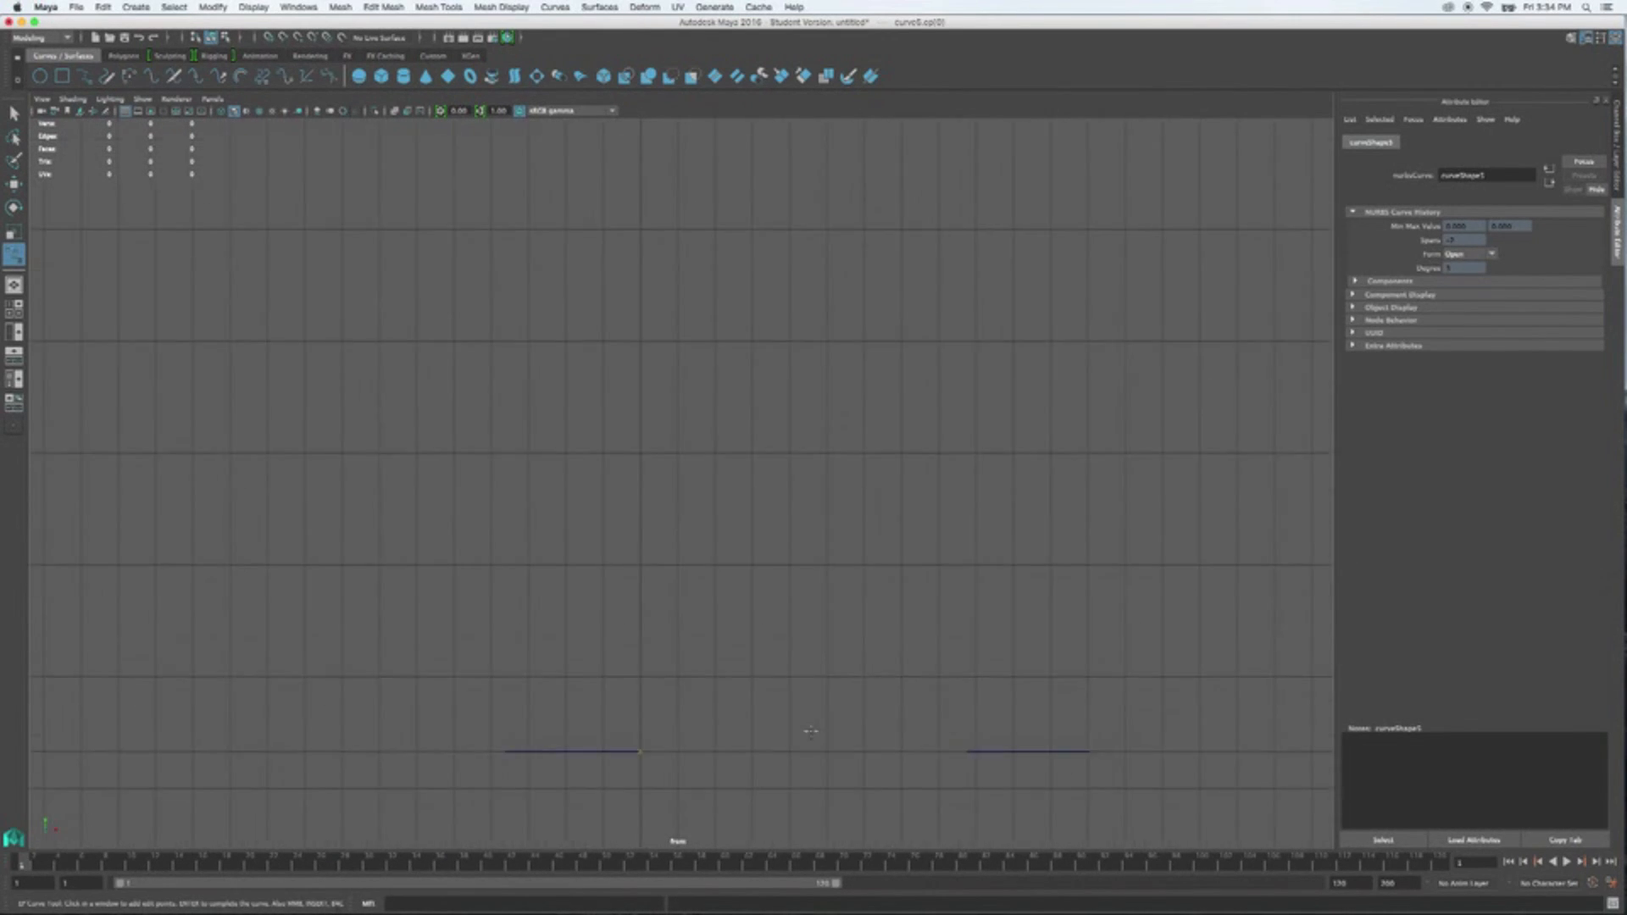
- Add four edit points alternating above and below the grid line in the front view, forming a wave between the two S-shaped curves
left_click(689, 743)
left_click_drag(740, 766, 748, 781)
left_click(845, 744)
left_click_drag(938, 776, 966, 783)
key("space")
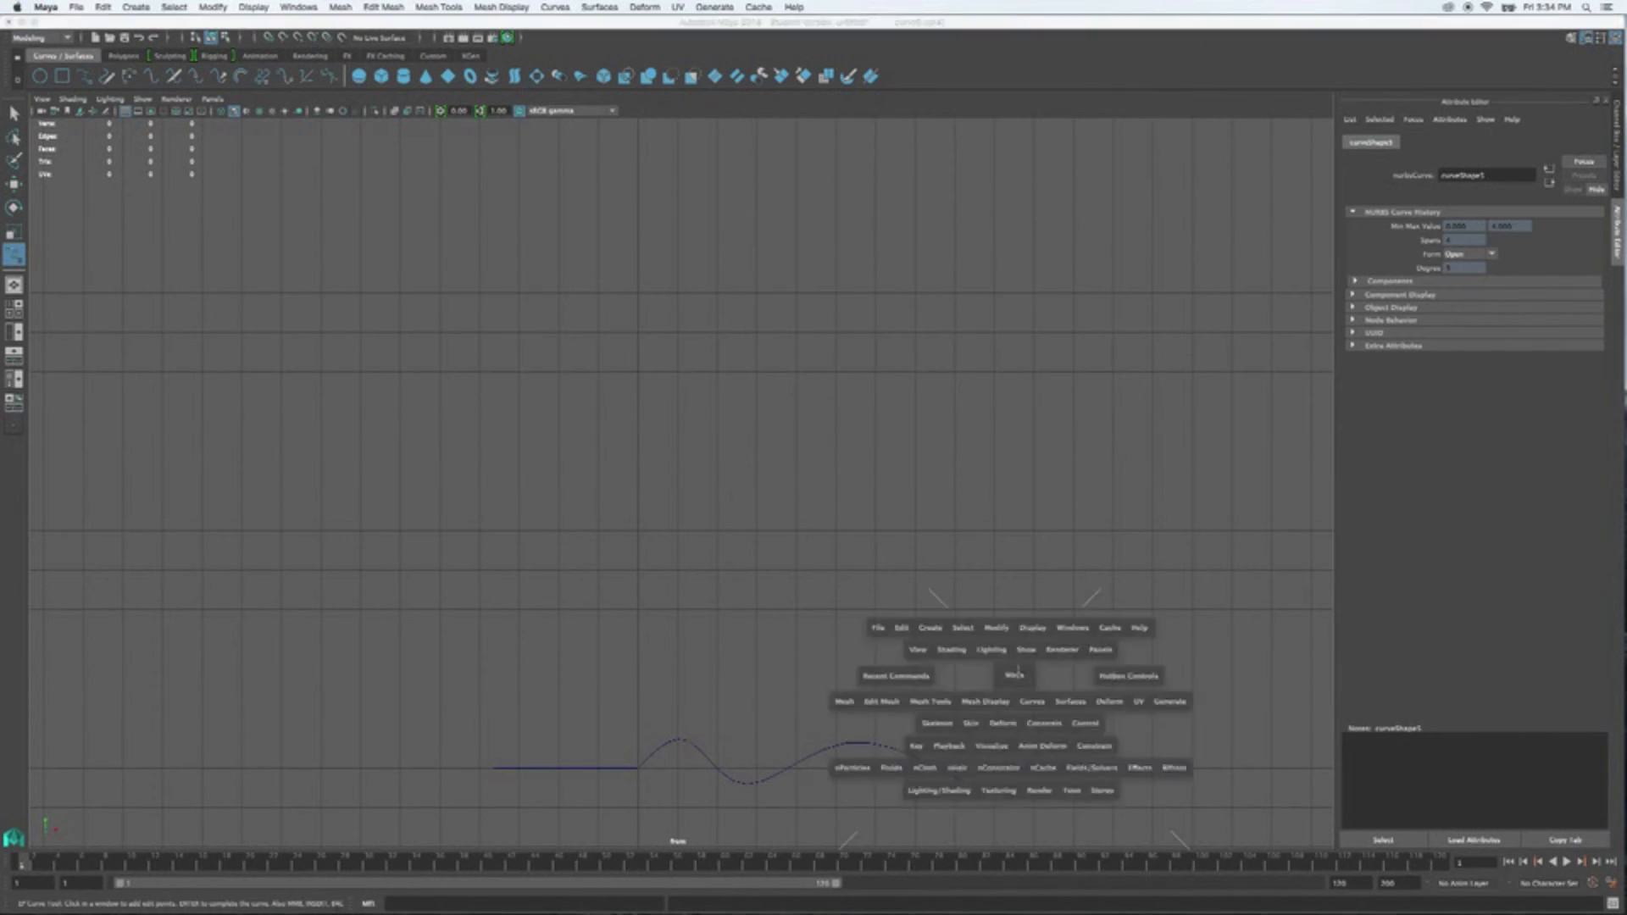
key("space")
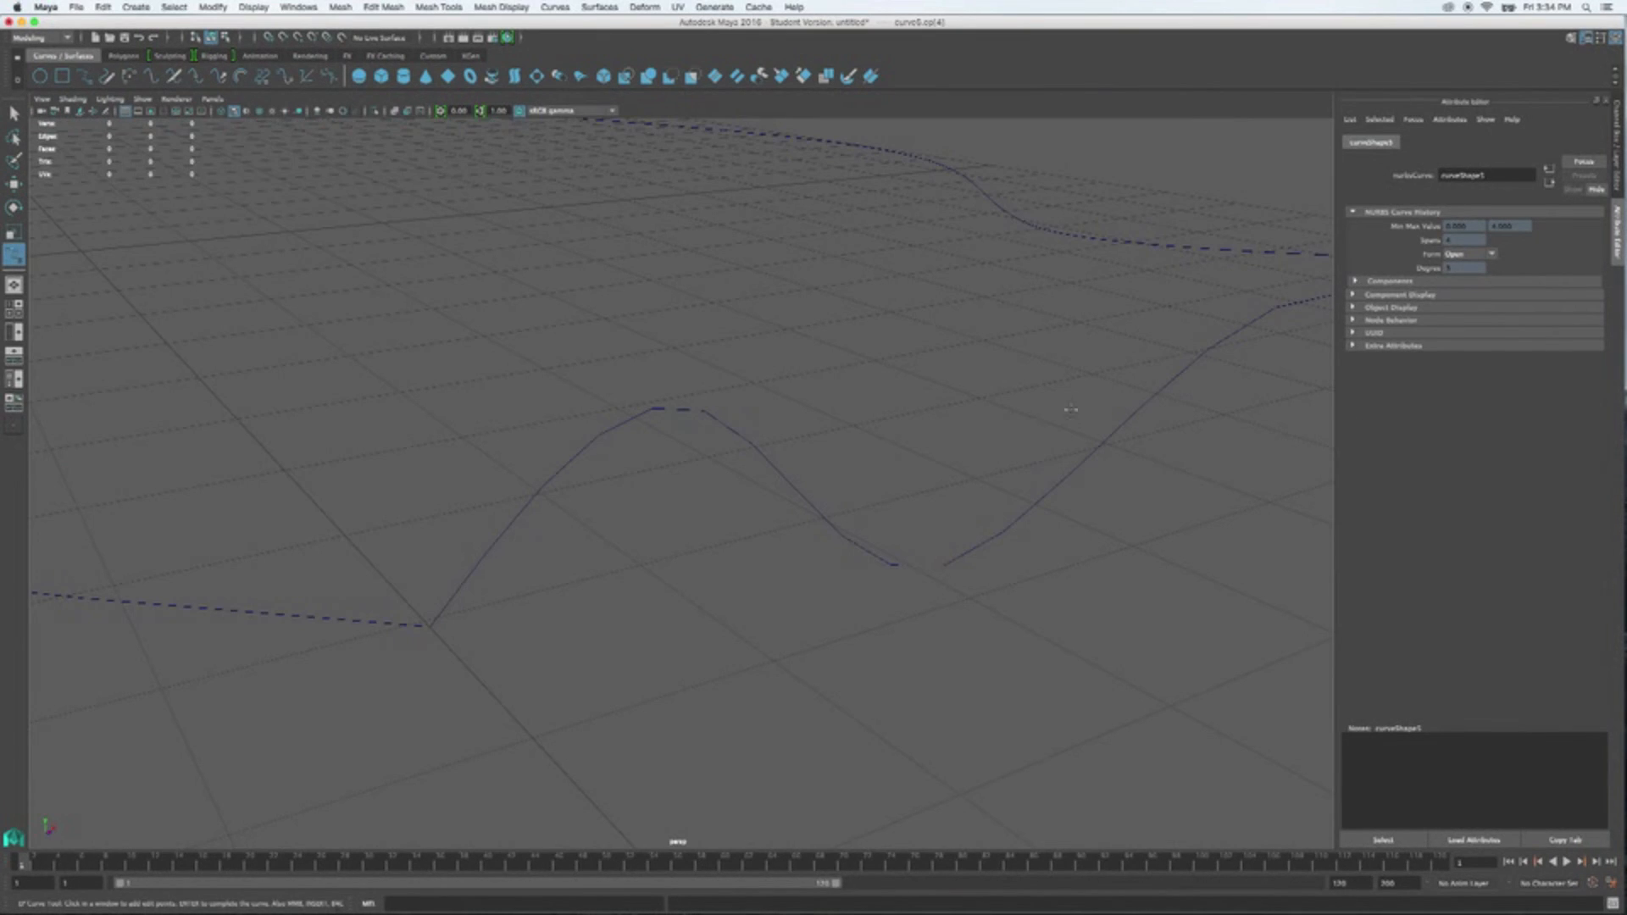
- Snap the wave curve's last point to the near end of the offset curve and finish the curve
left_click_drag(1072, 431, 669, 576, "alt")
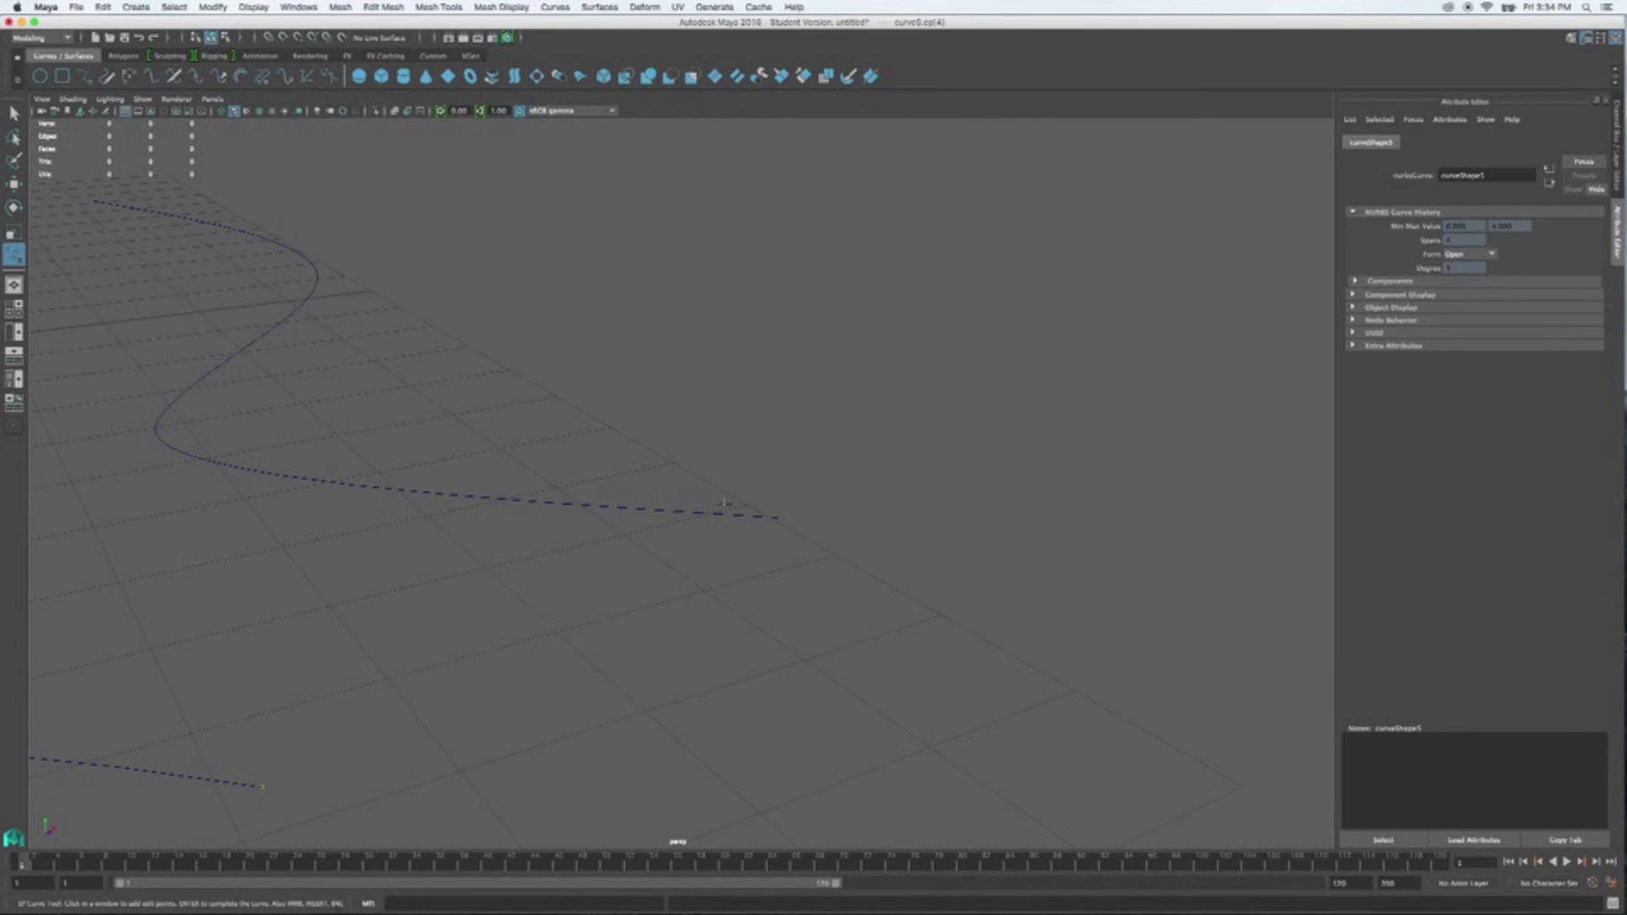
key("c")
left_click_drag(718, 511, 788, 445)
left_click_drag(952, 460, 1000, 583, "alt")
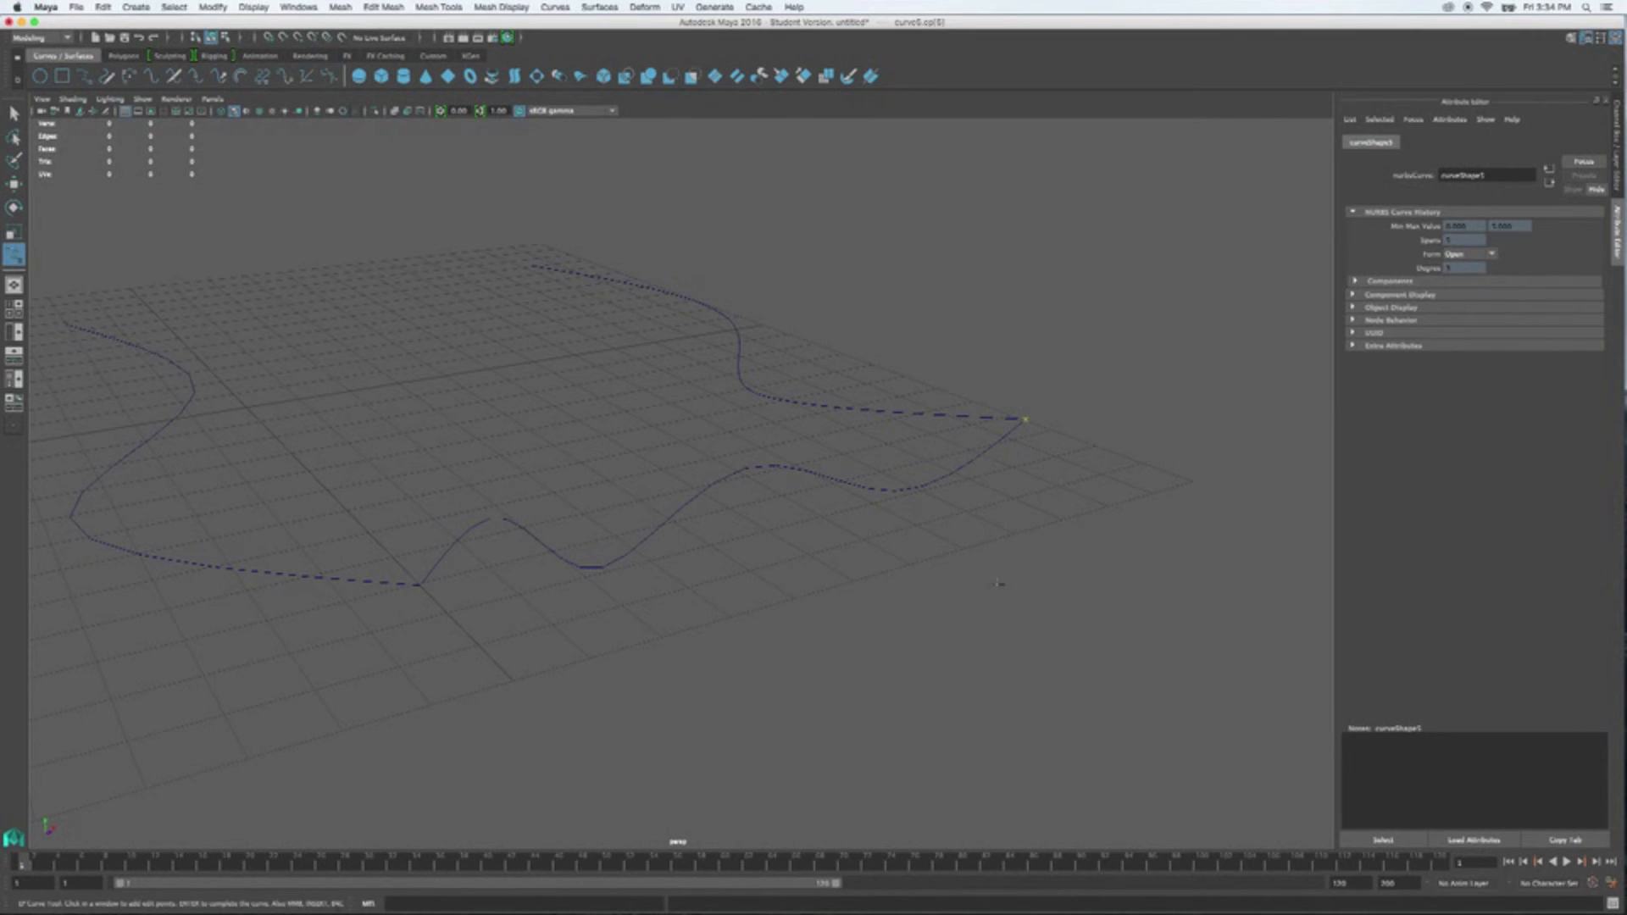
key("w")
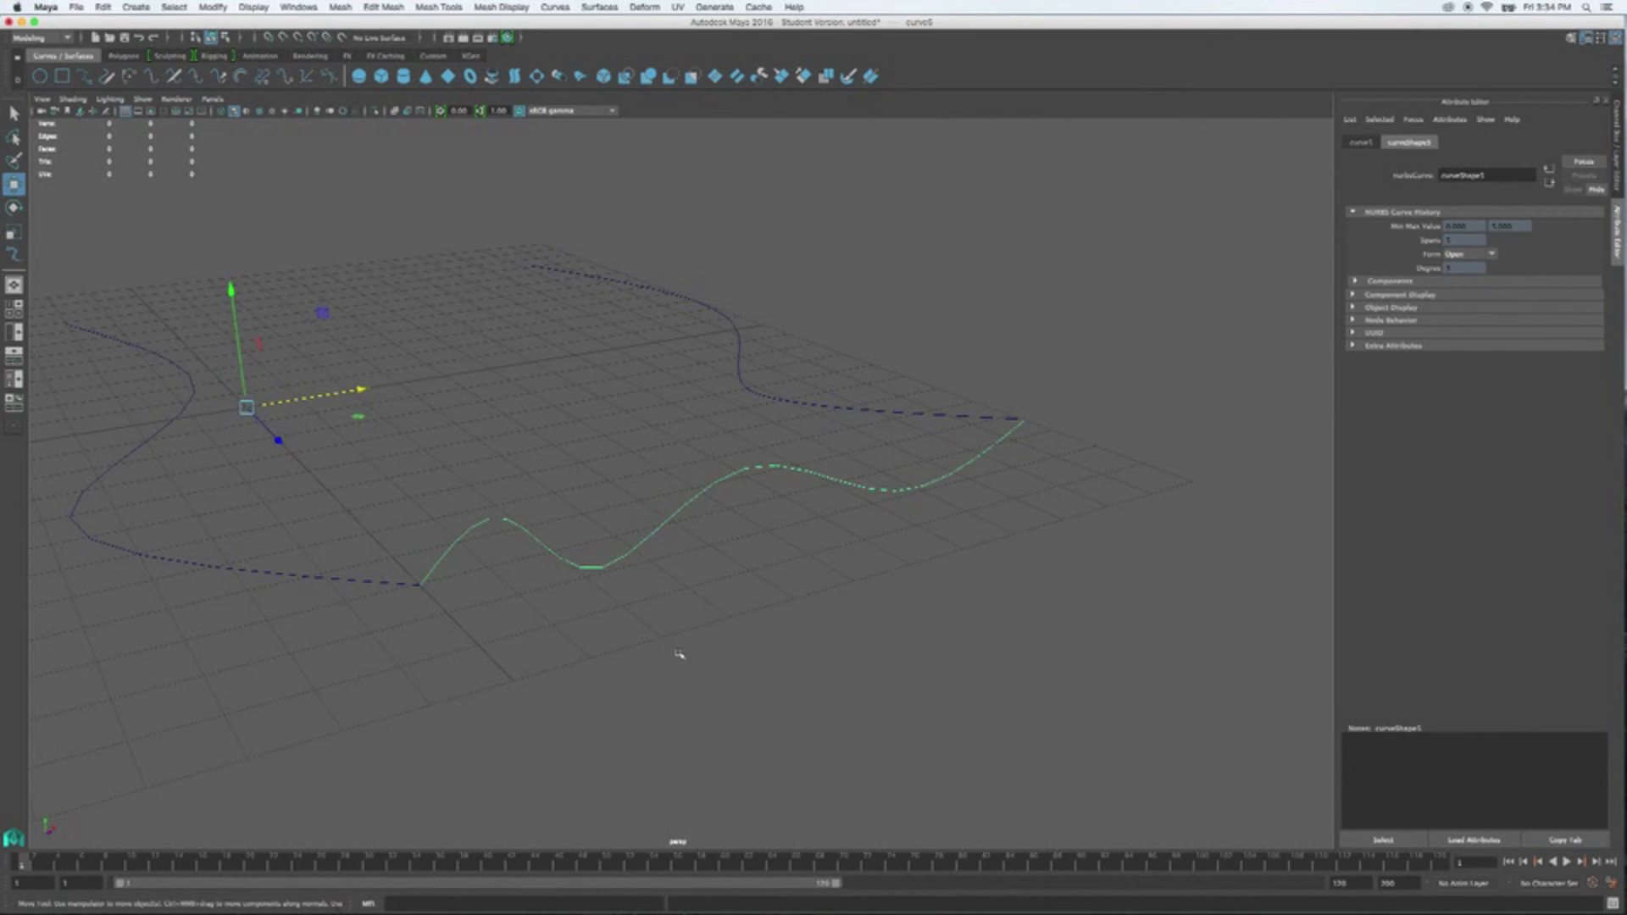
- Create a Birail 1 NURBS surface with proportional transform control, using the wave as profile and the two S-shaped curves as rails
left_click_drag(675, 647, 790, 631, "alt")
left_click_drag(856, 579, 690, 609, "alt")
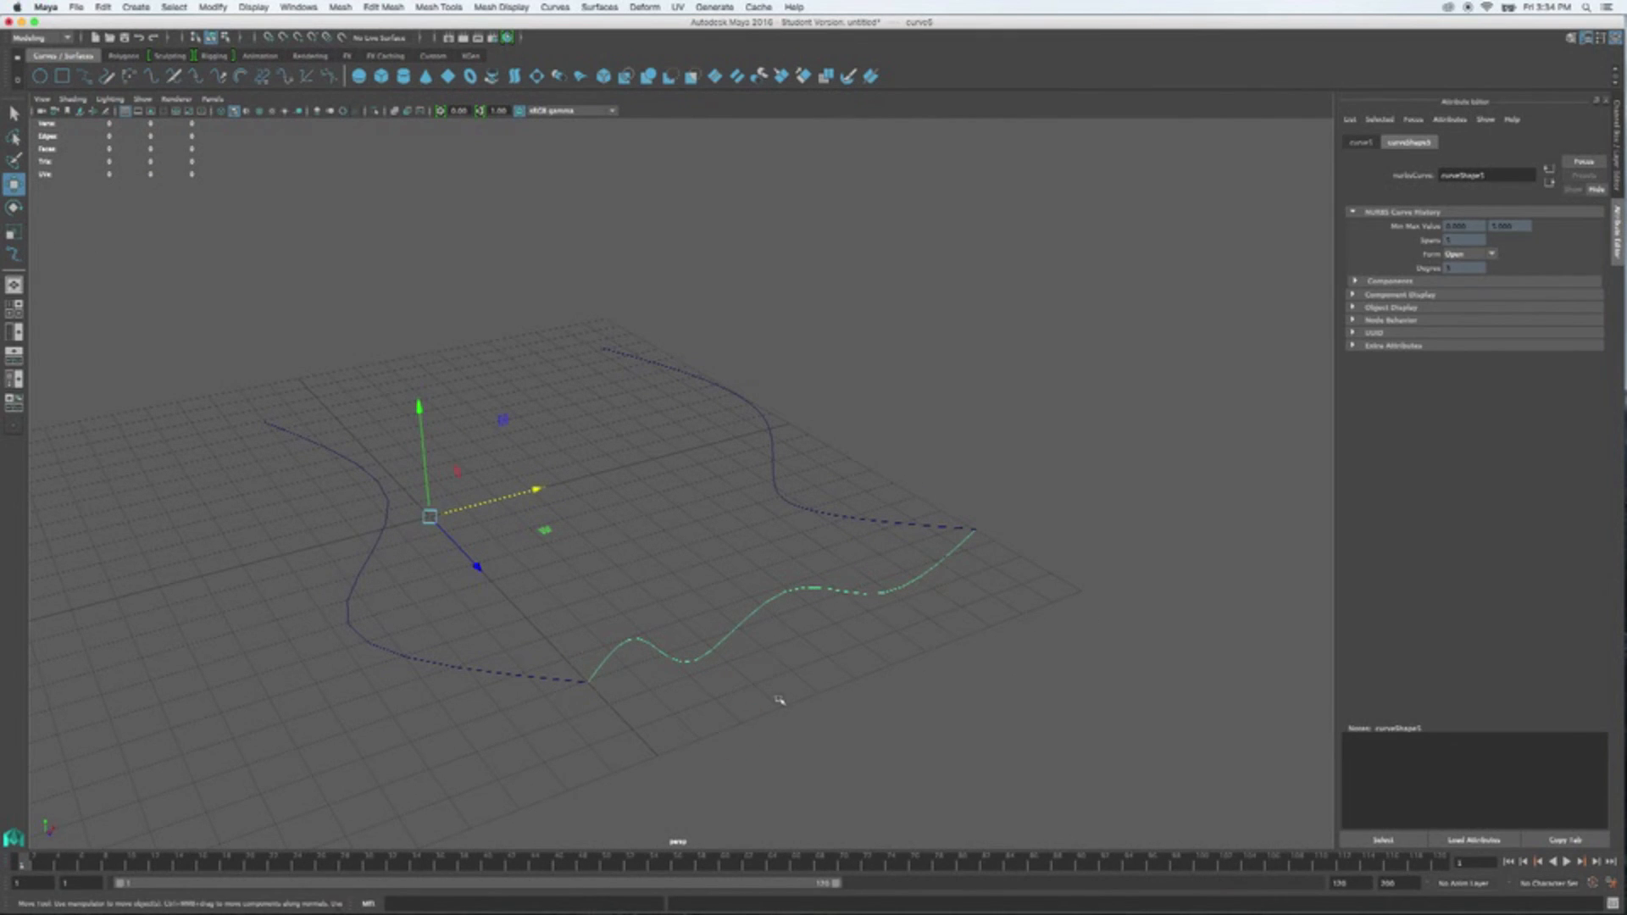
left_click(595, 8)
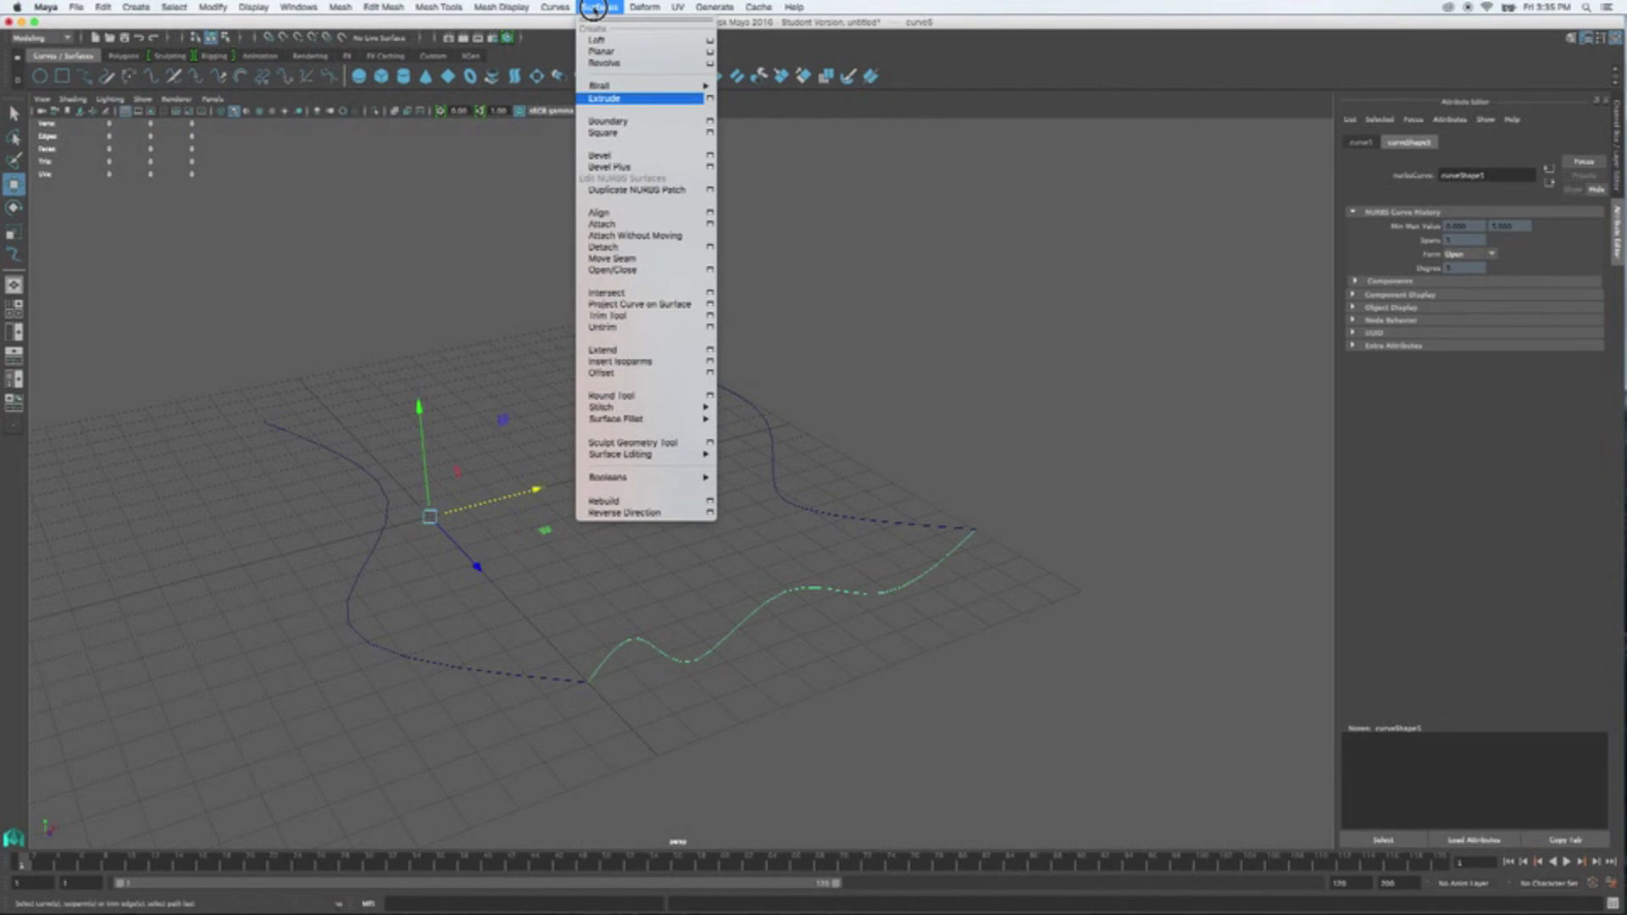
mouse_move(637, 83)
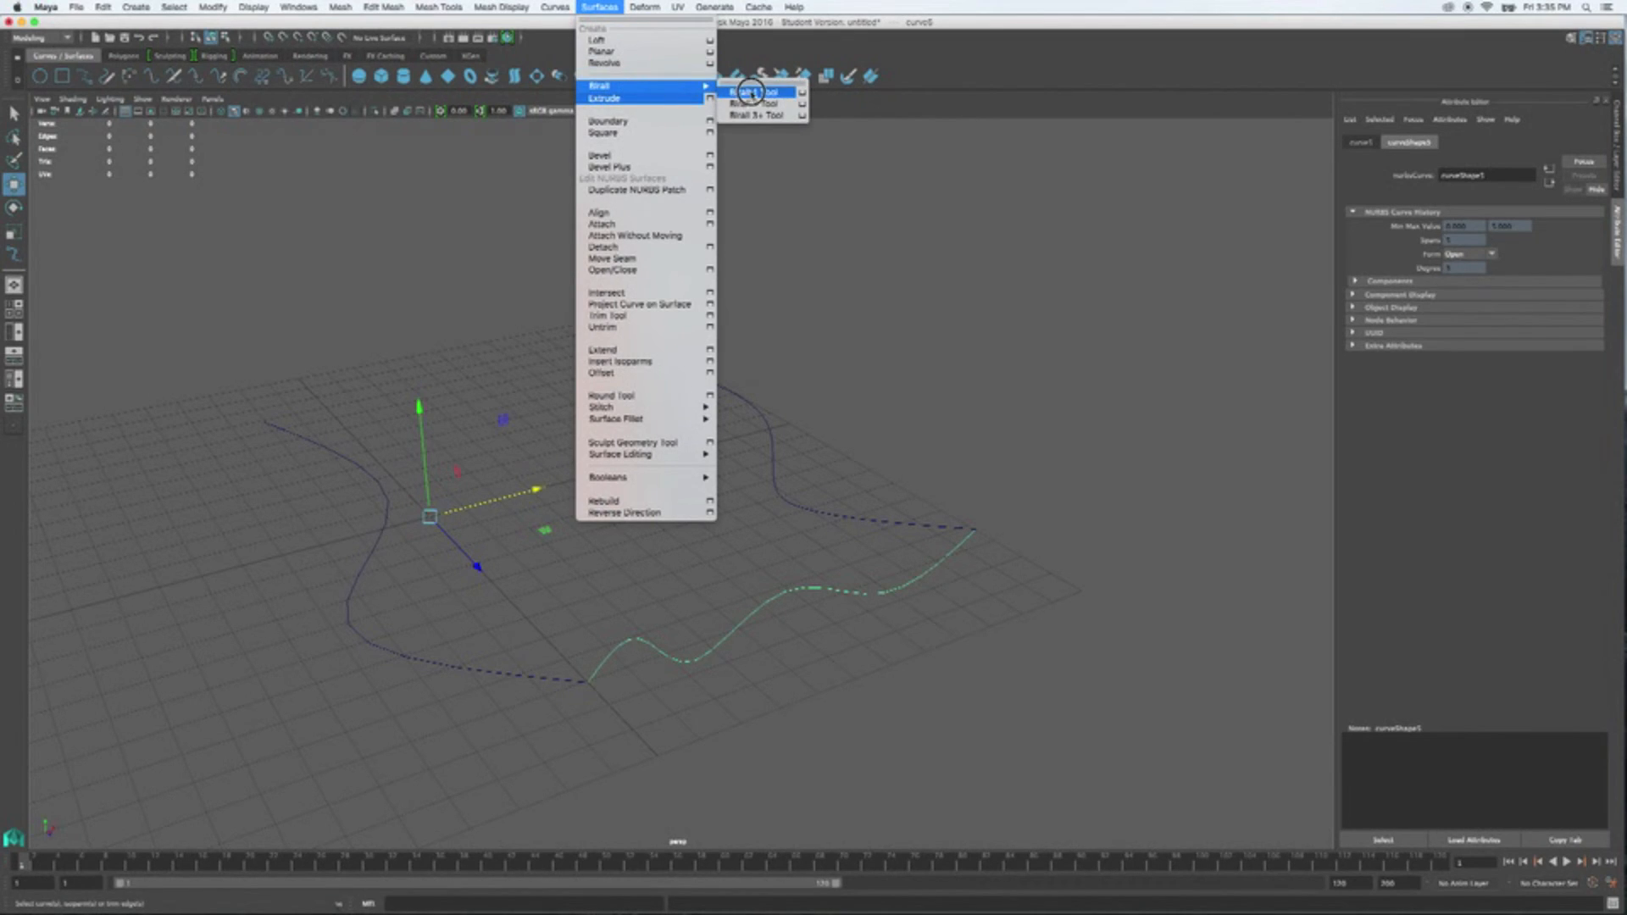
left_click(801, 93)
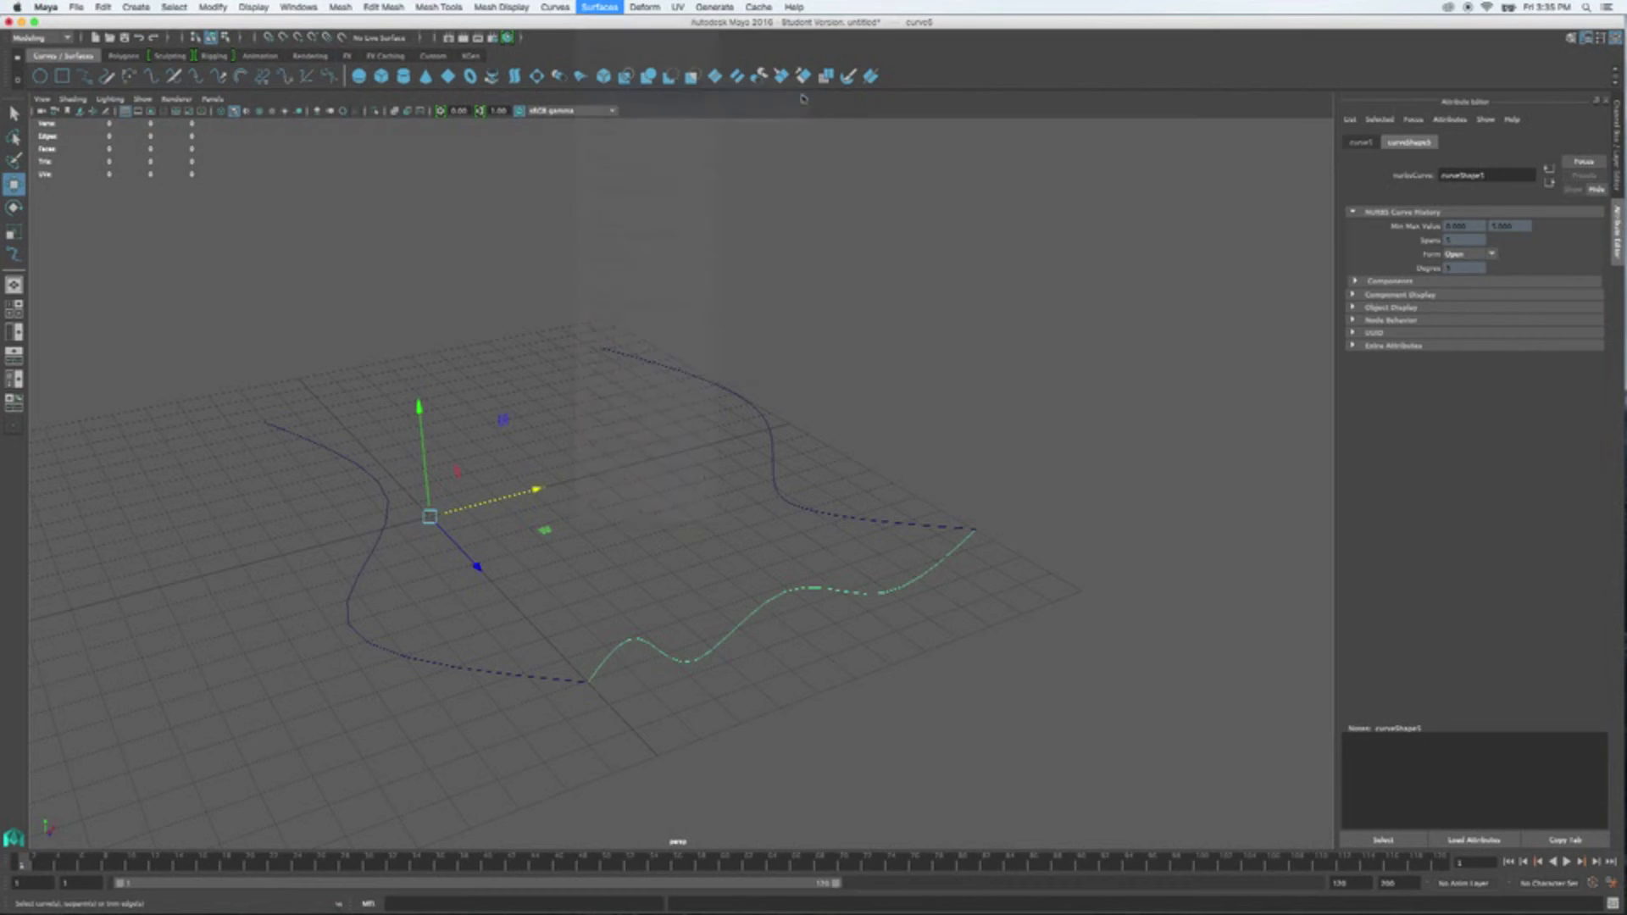
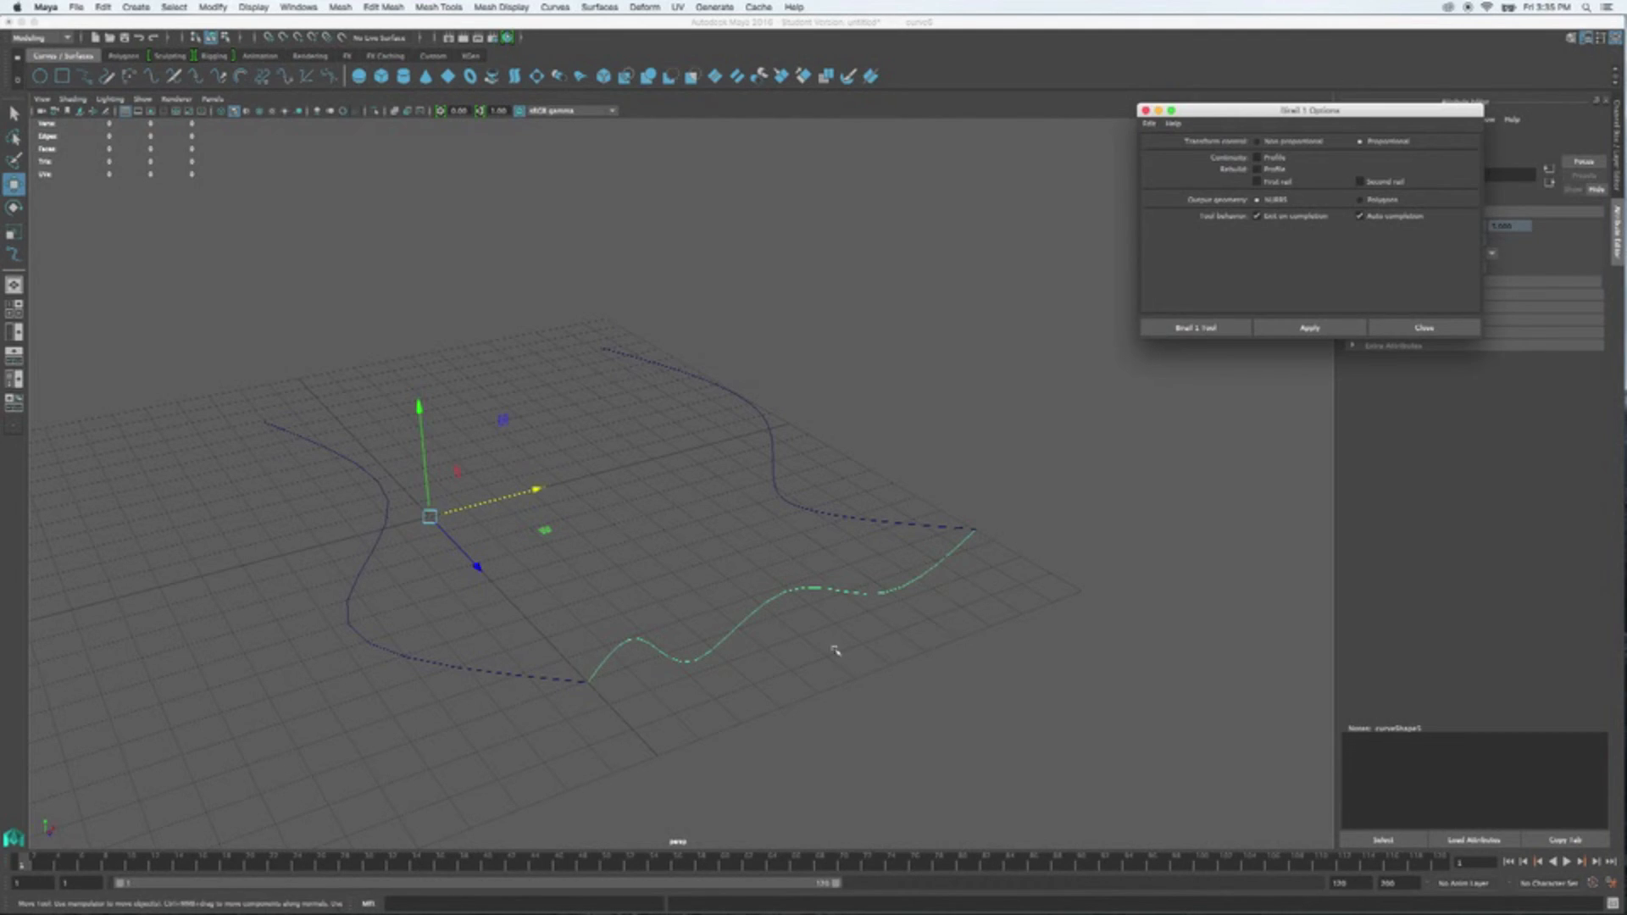
left_click(1310, 328)
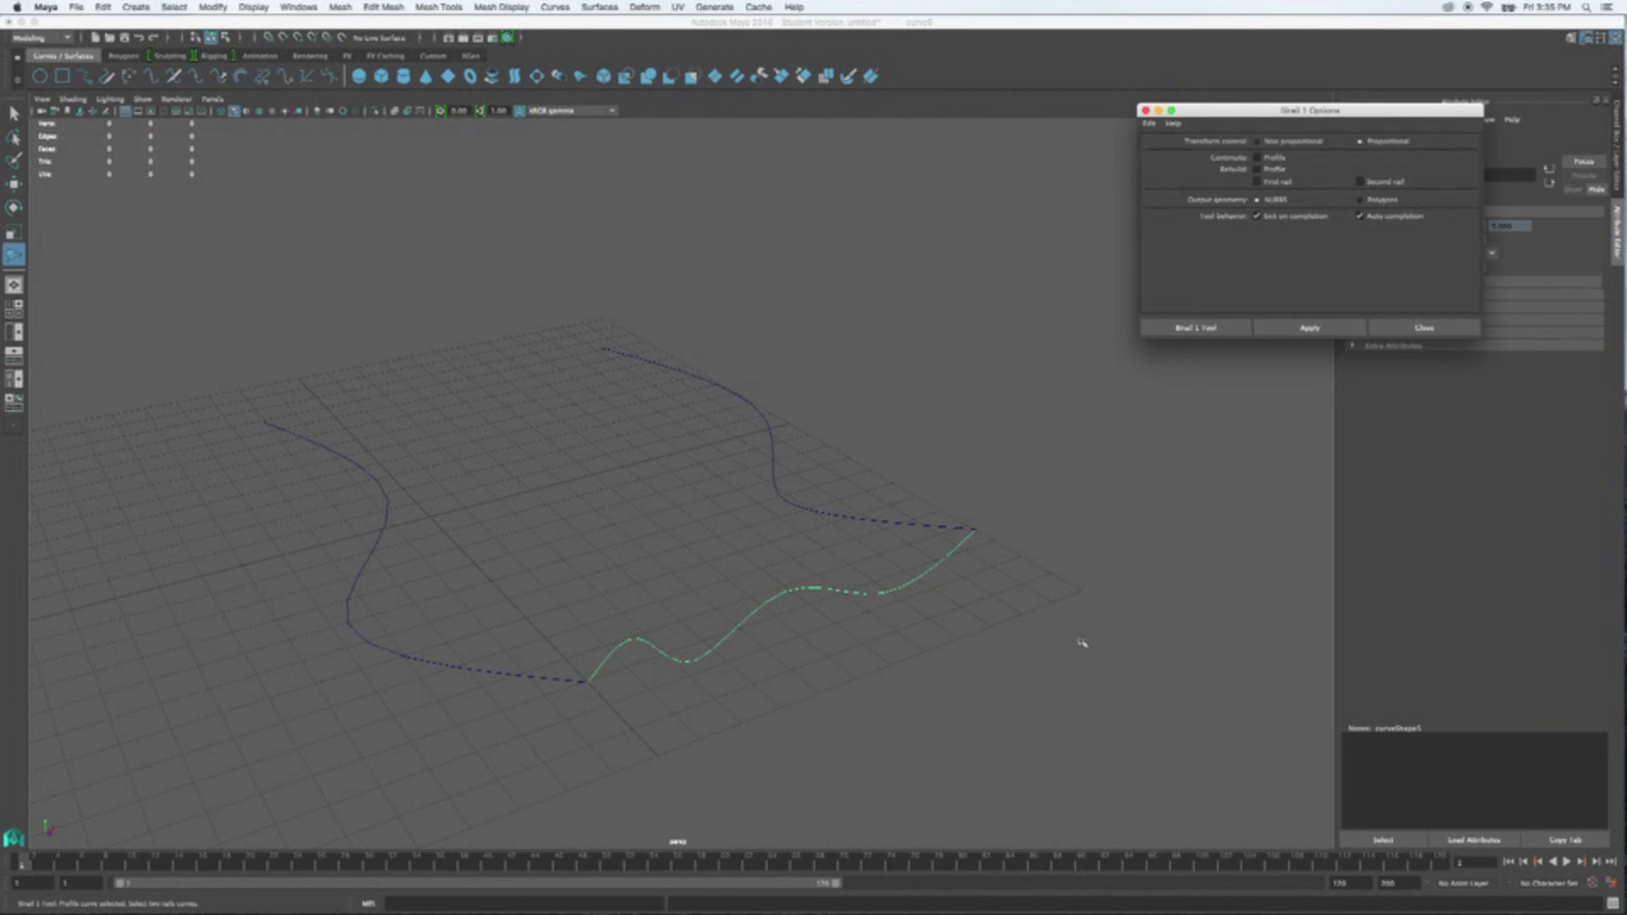
mouse_move(1097, 627)
left_mouse_down("alt")
mouse_move(1136, 621)
mouse_move(1101, 627)
mouse_move(1089, 651)
left_mouse_up("alt")
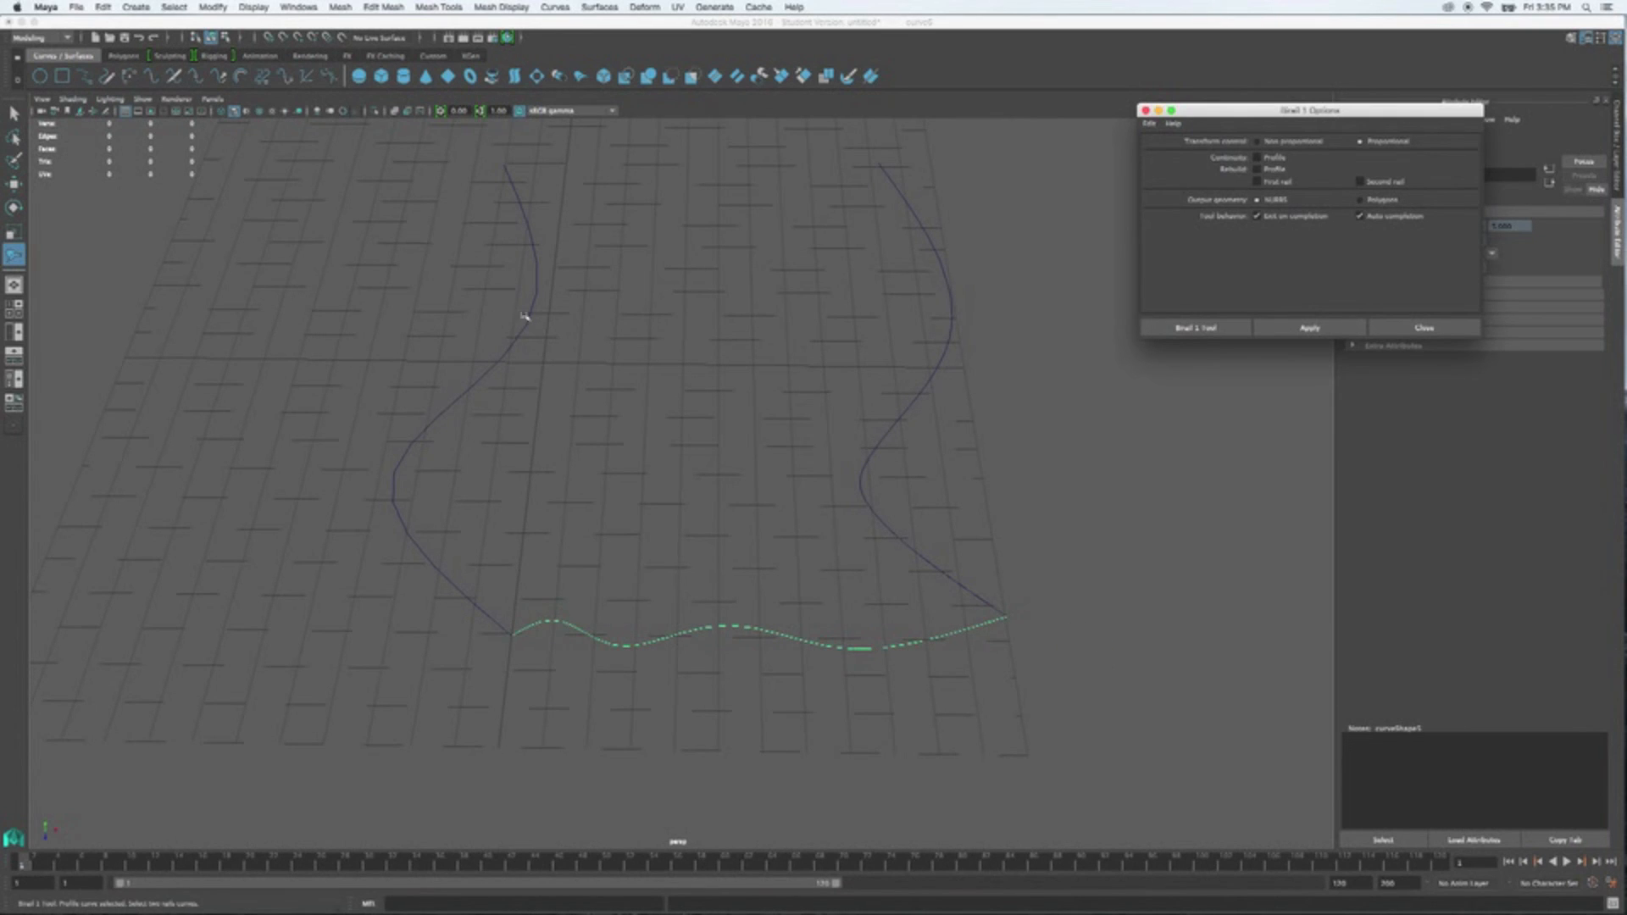
left_click_drag(381, 206, 968, 226)
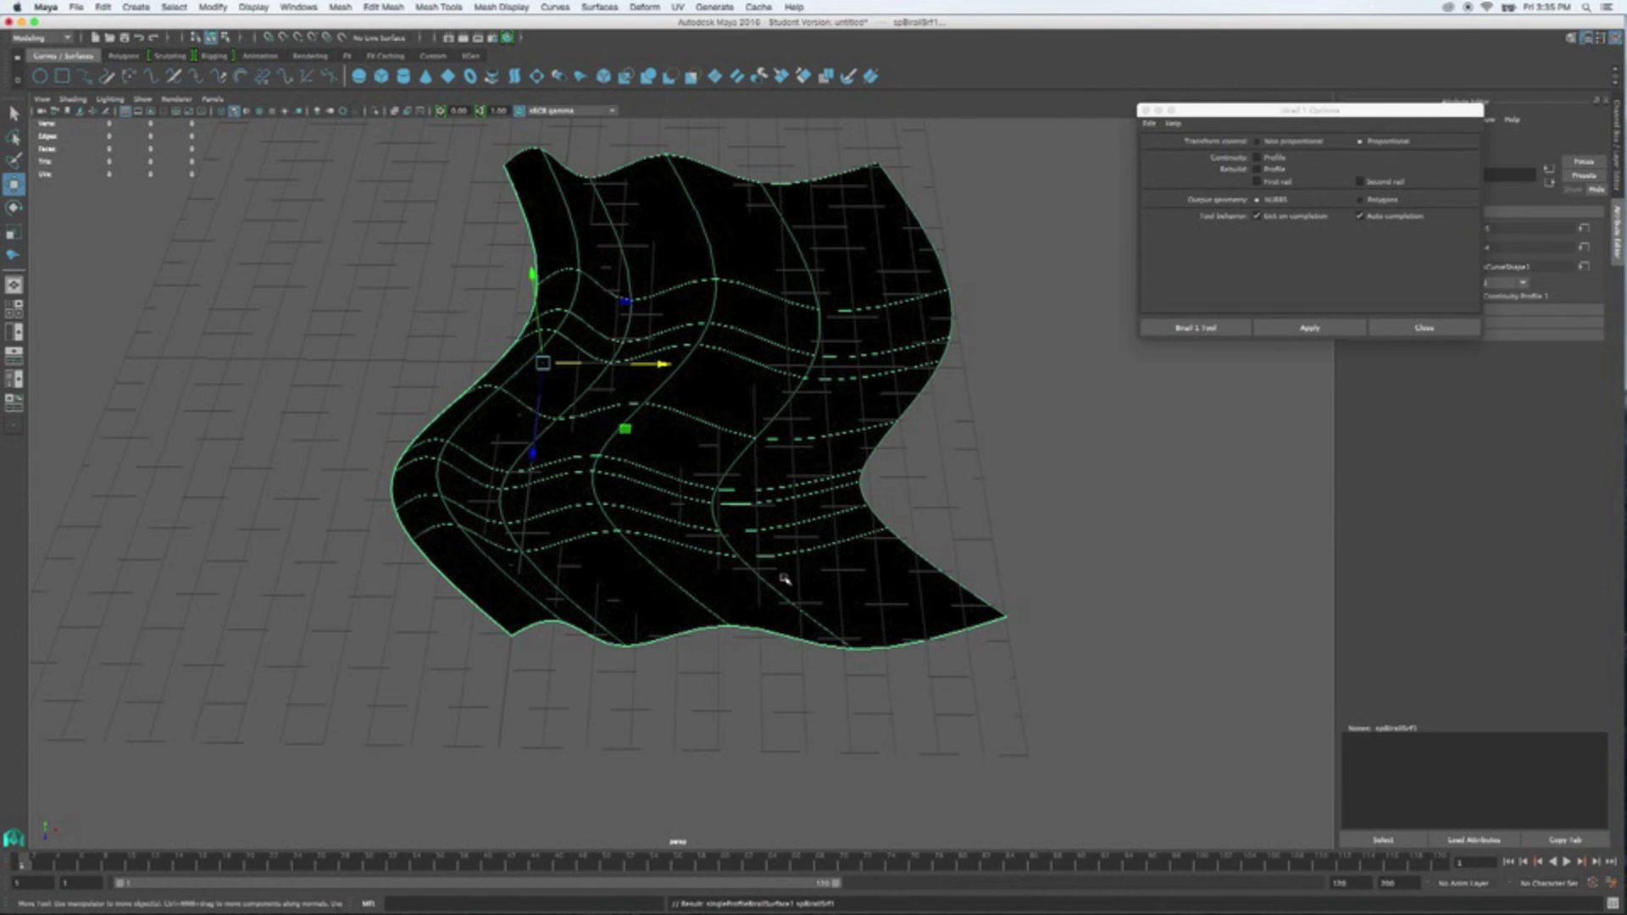
- Reverse the surface direction of the birail surface
left_click_drag(647, 745, 626, 693, "alt")
scroll(594, 659, "down", 3)
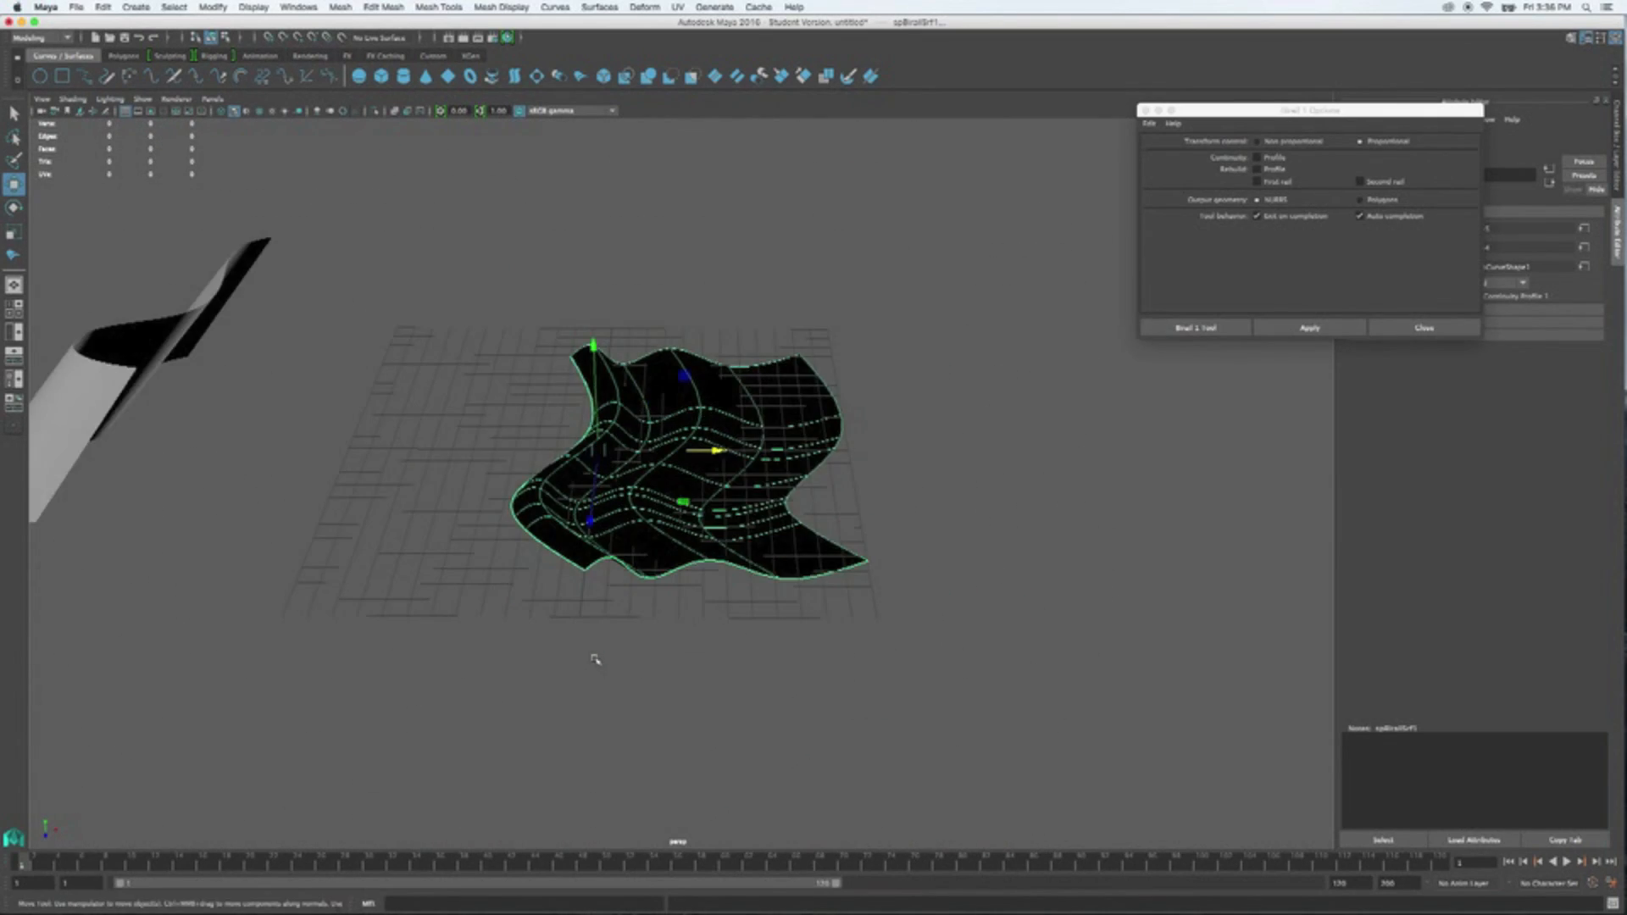
left_click_drag(799, 648, 825, 628, "alt")
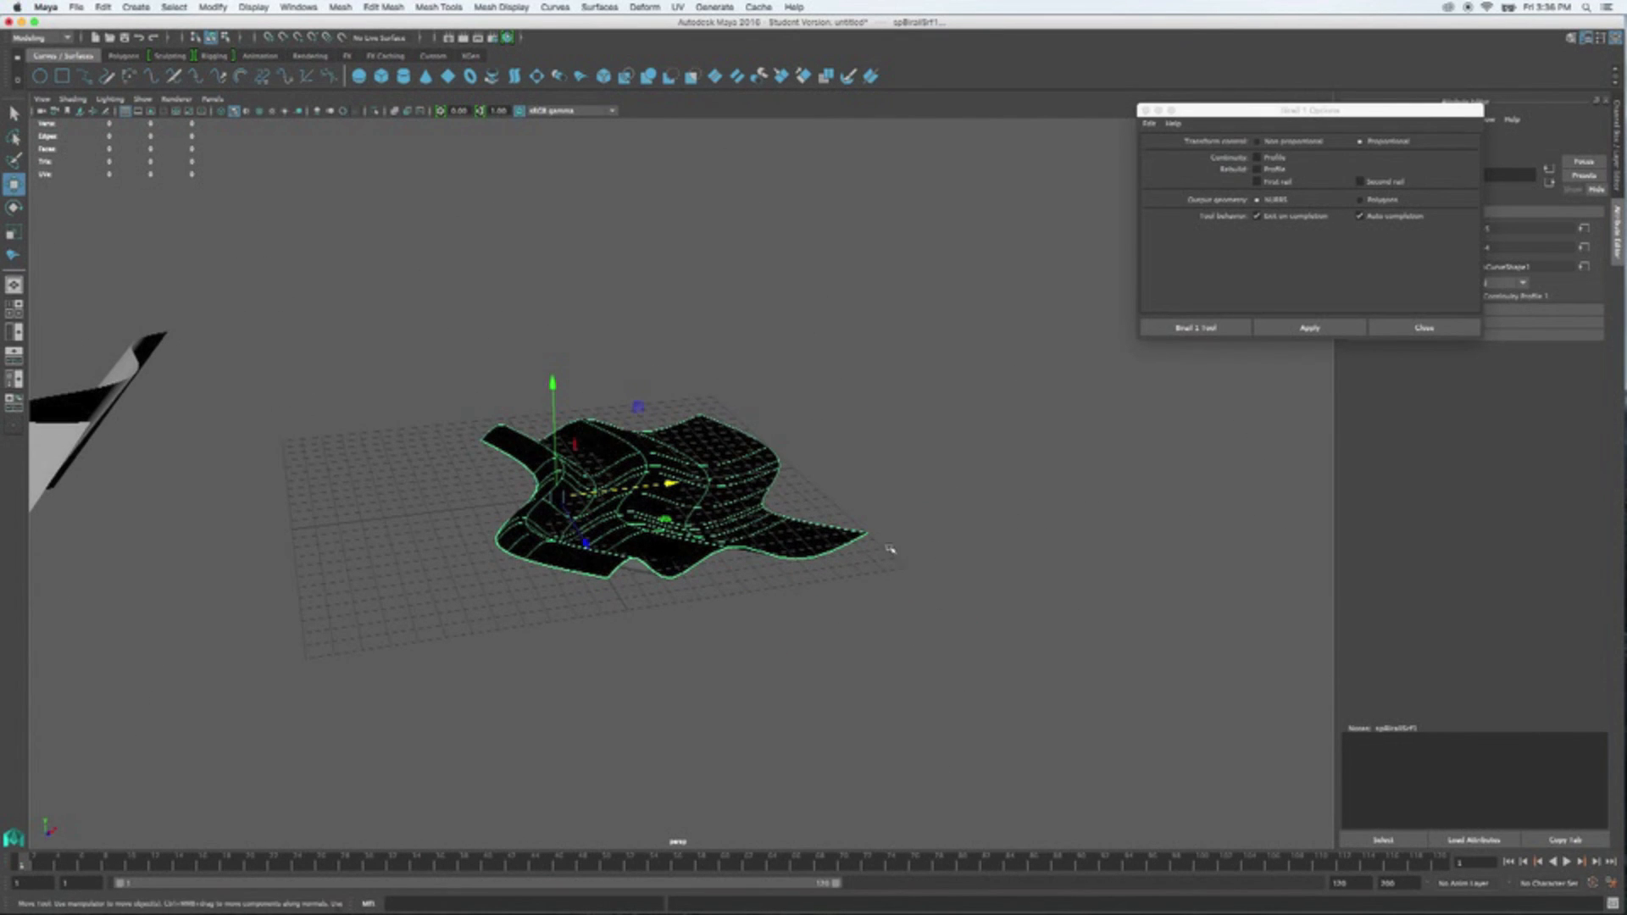
left_click_drag(835, 653, 923, 472, "alt")
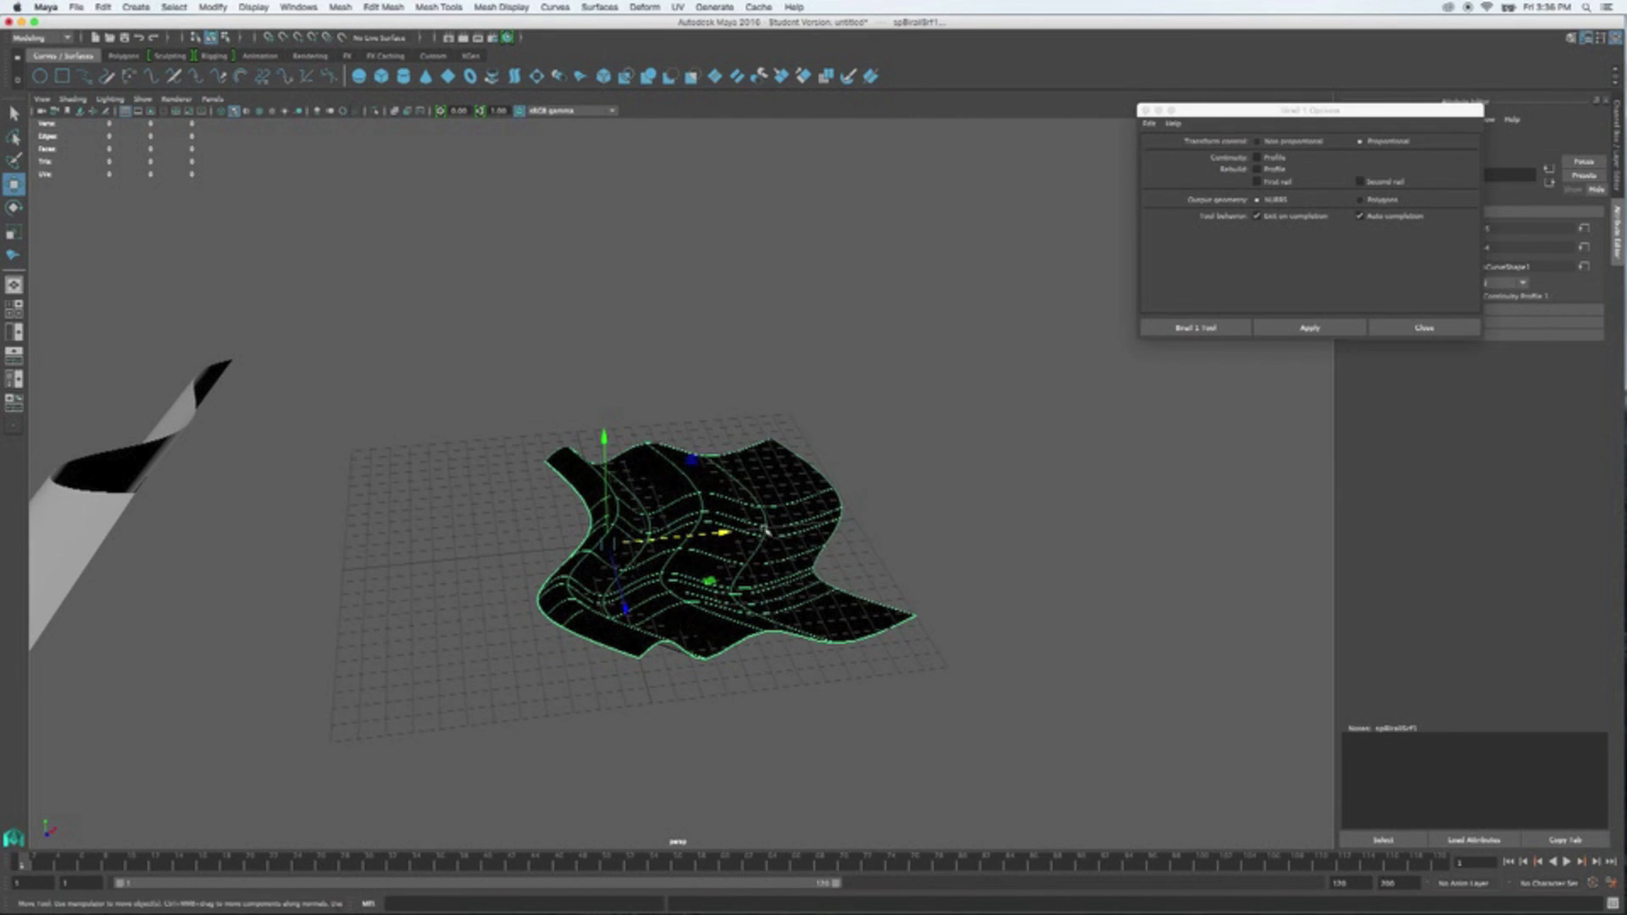
left_click(906, 468)
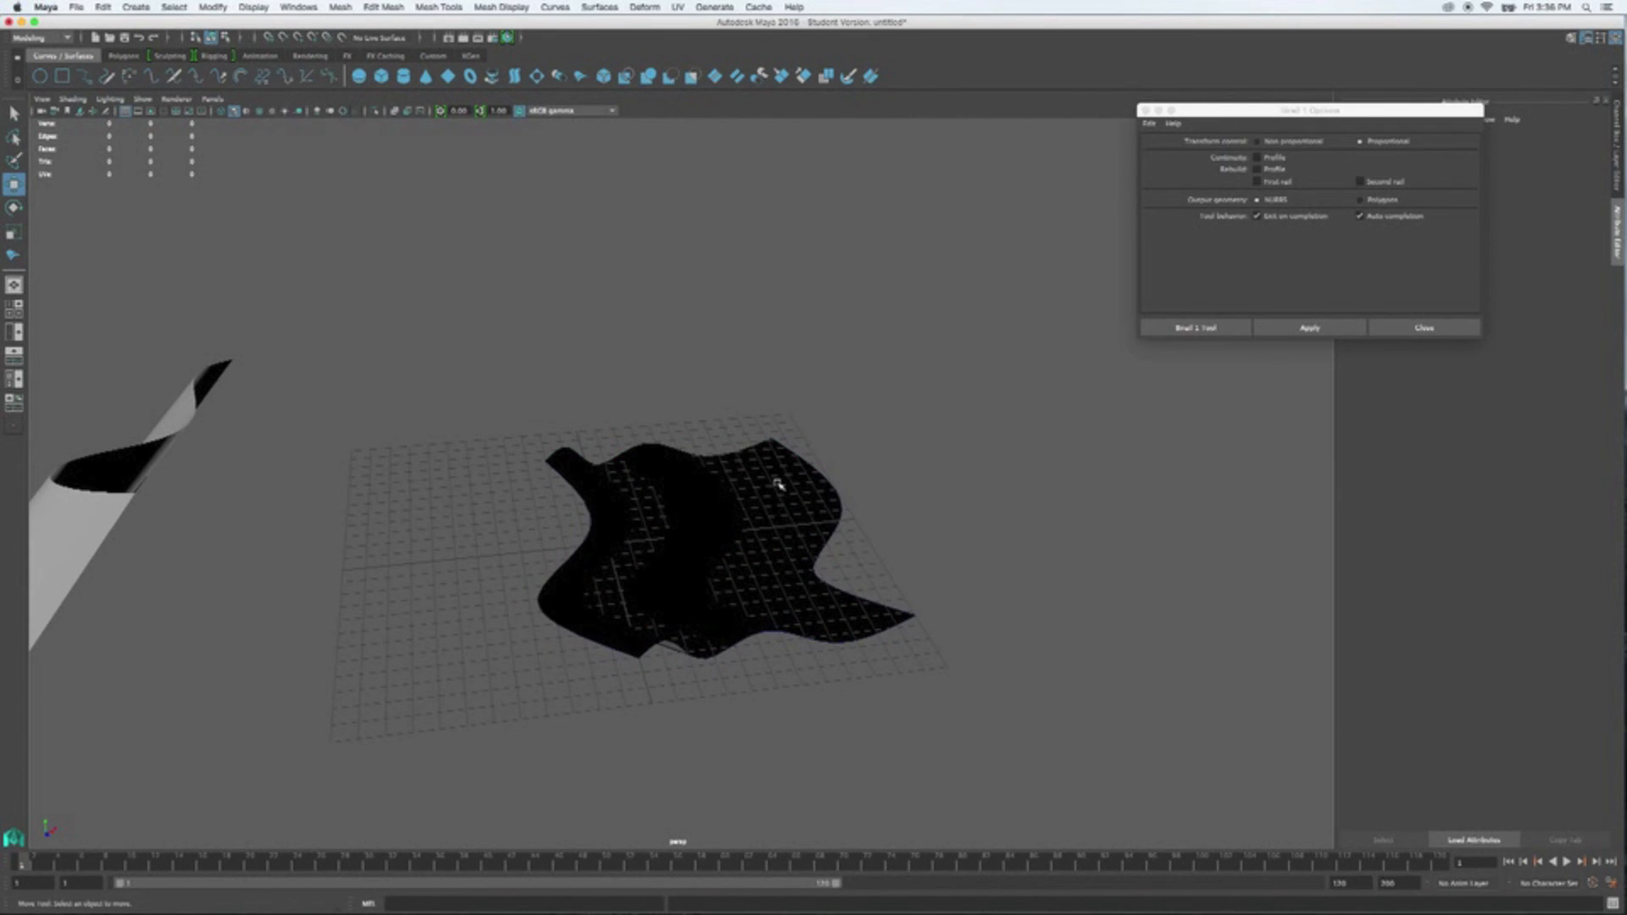
left_click(722, 666)
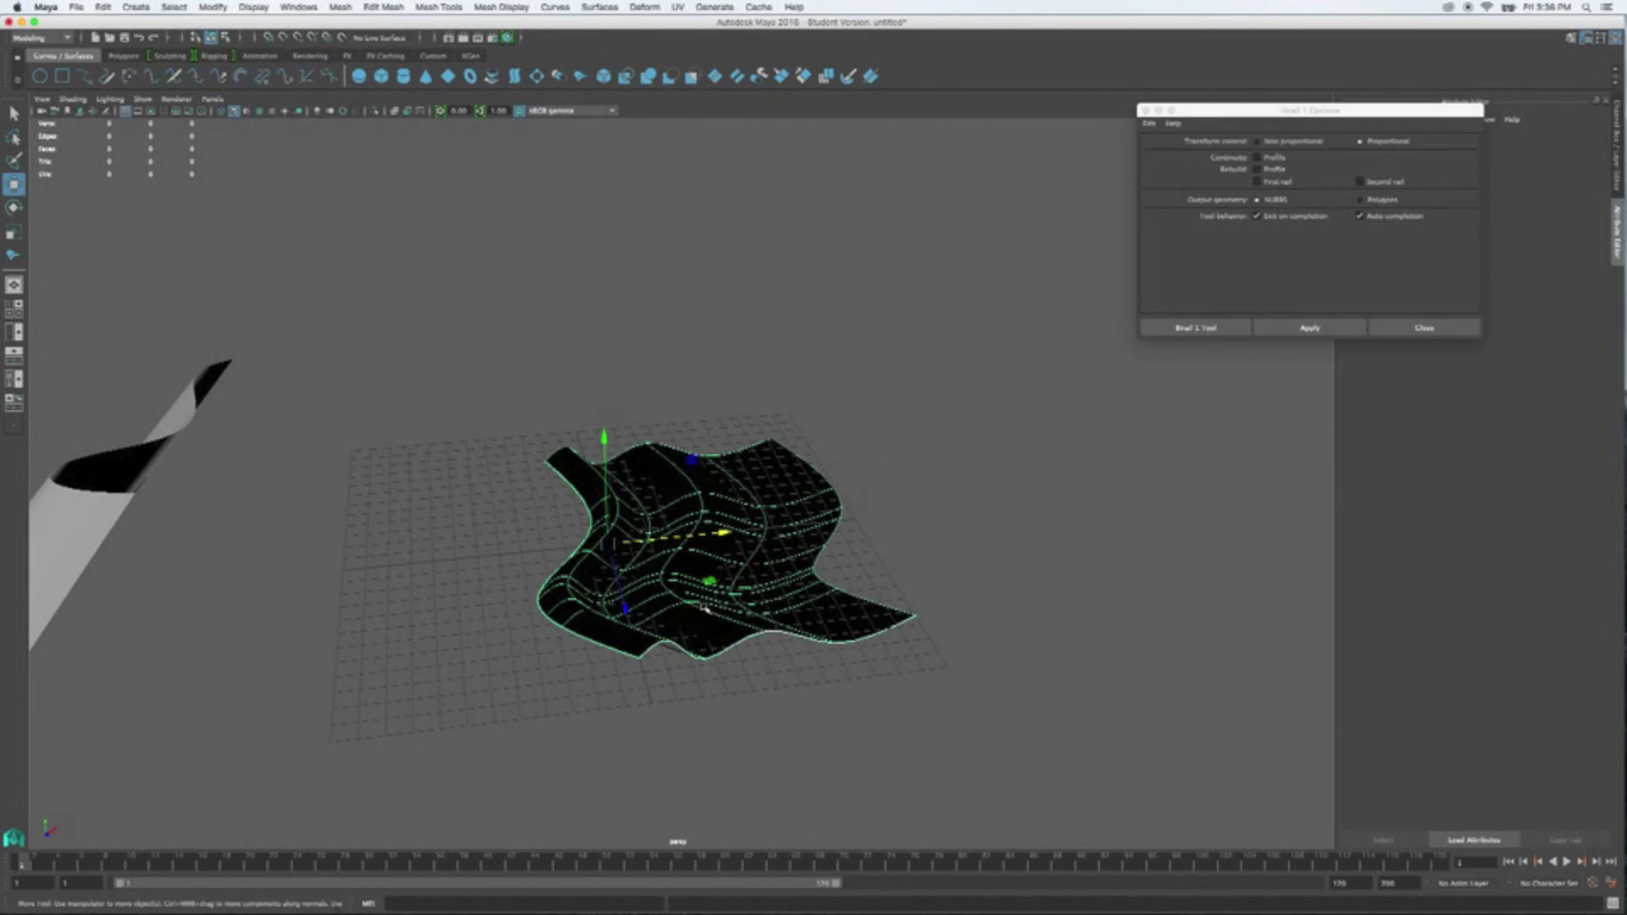
left_click(597, 7)
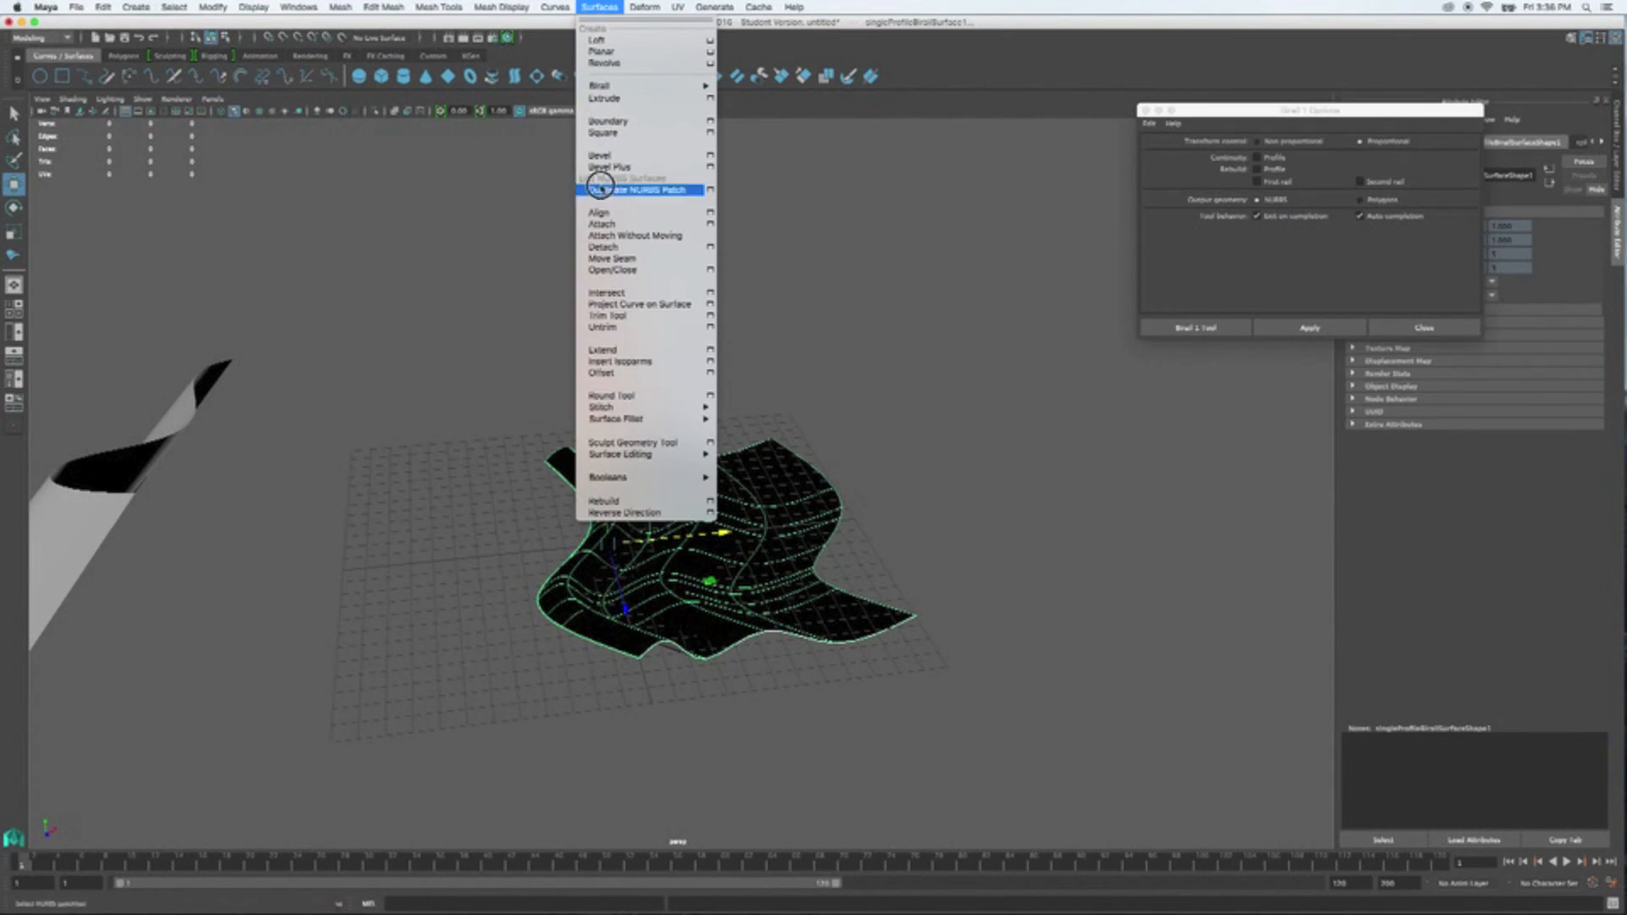
left_click(632, 551)
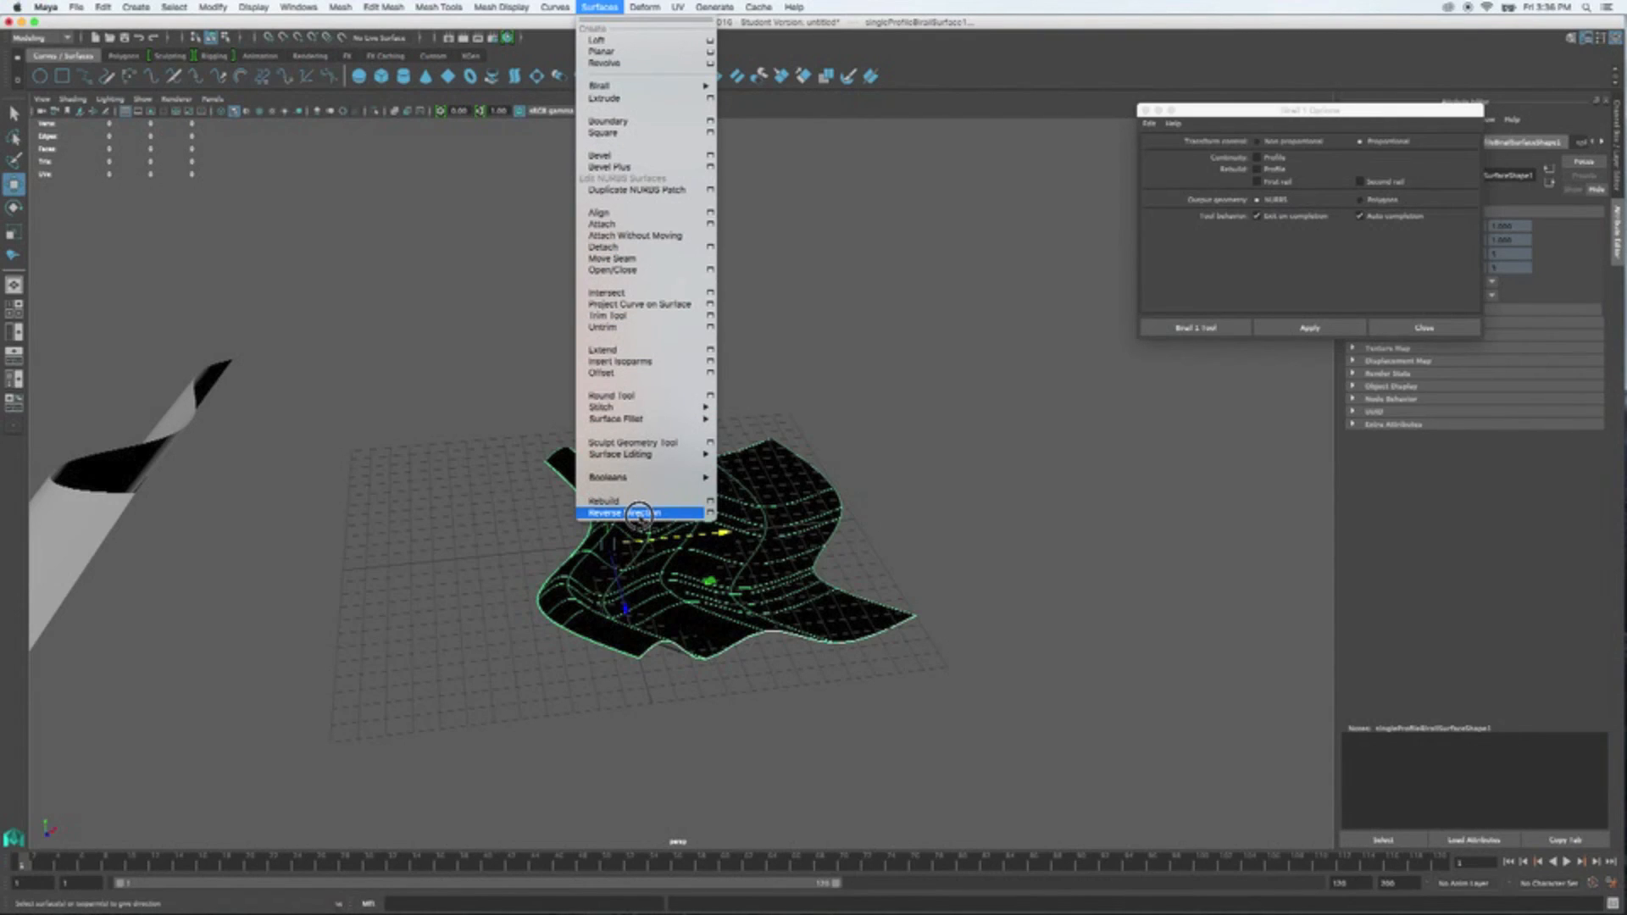
left_click(637, 512)
left_click_drag(962, 520, 931, 544, "alt")
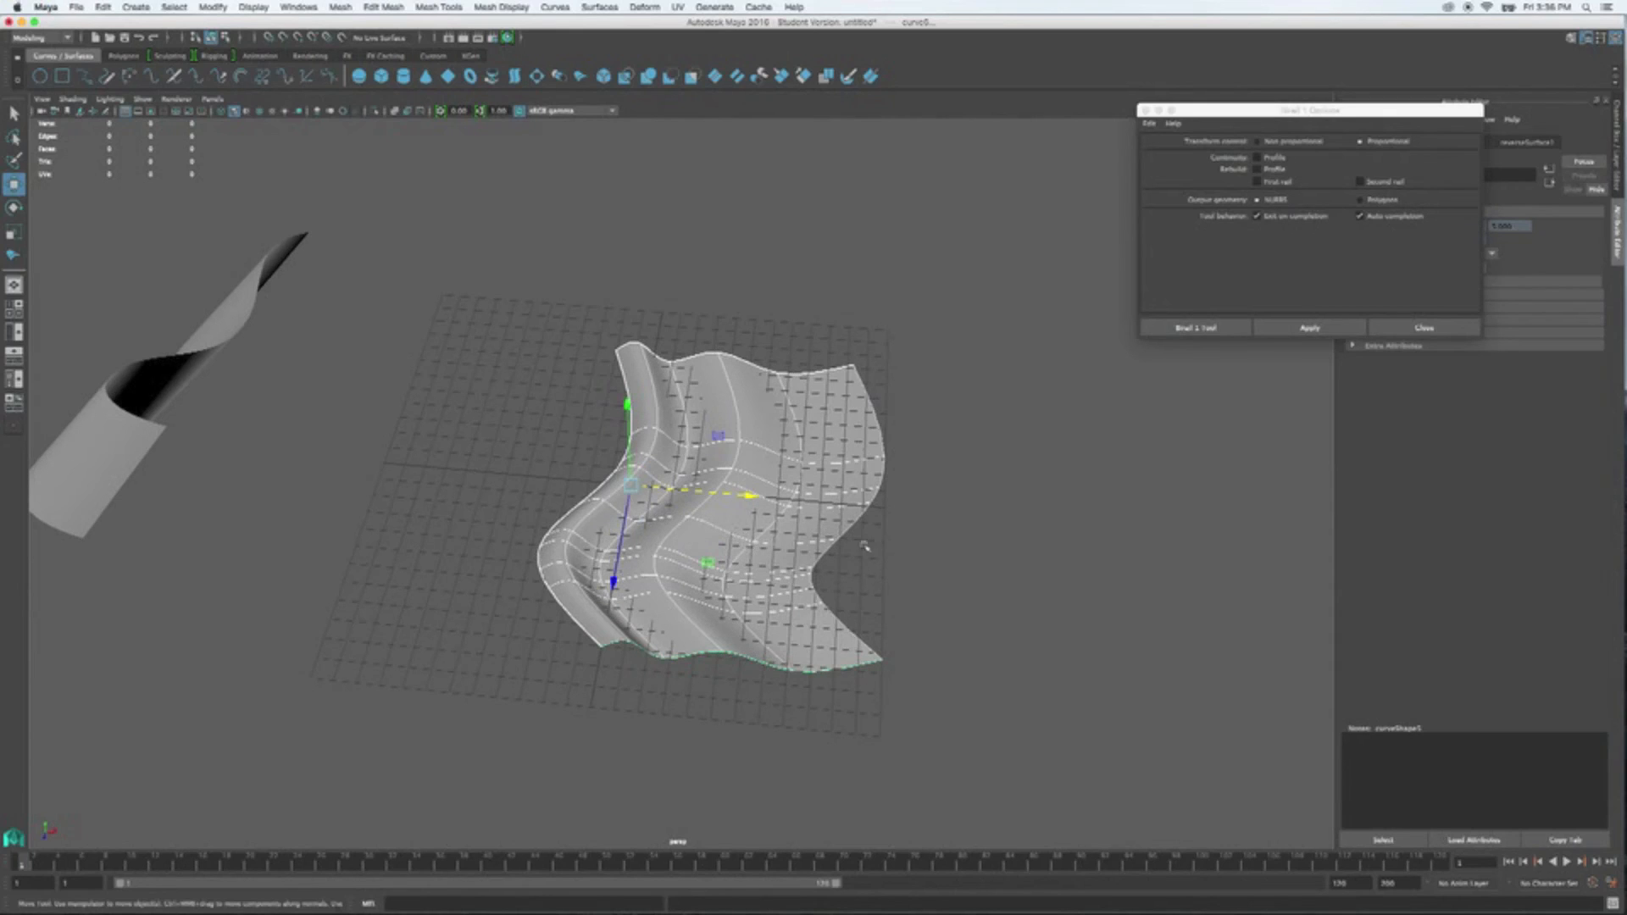
mouse_move(966, 534)
left_mouse_down("alt")
mouse_move(944, 515)
mouse_move(947, 483)
mouse_move(973, 570)
mouse_move(967, 547)
left_mouse_up("alt")
- Select the birail surface with its curves and delete the history of all objects in the scene
left_click_drag(930, 683, 556, 374)
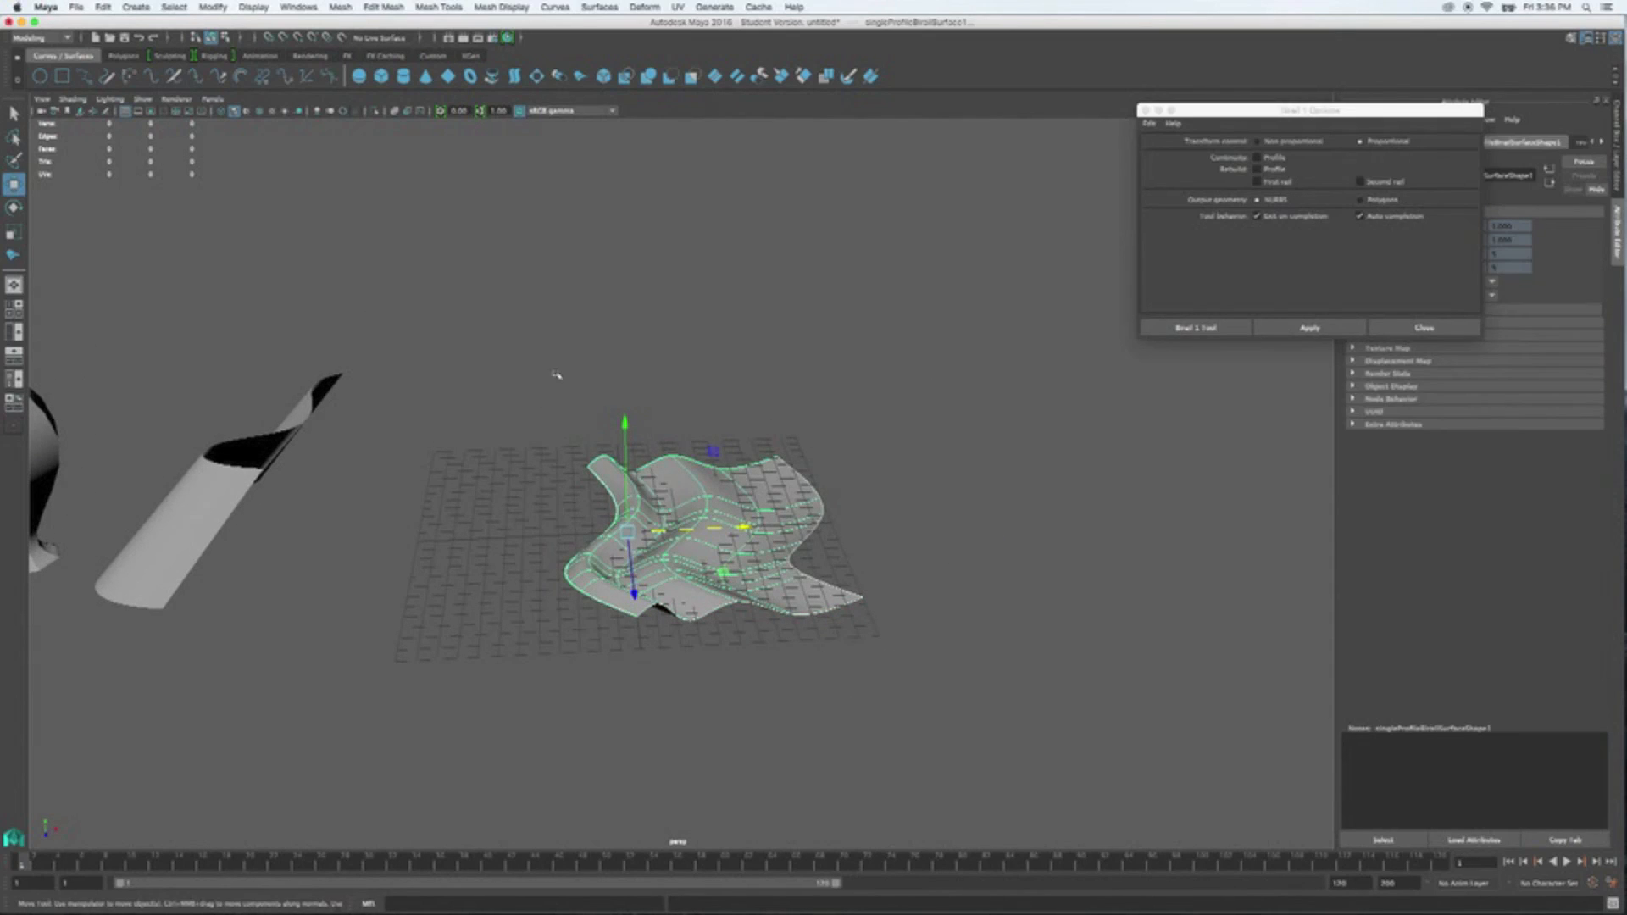
left_click(105, 7)
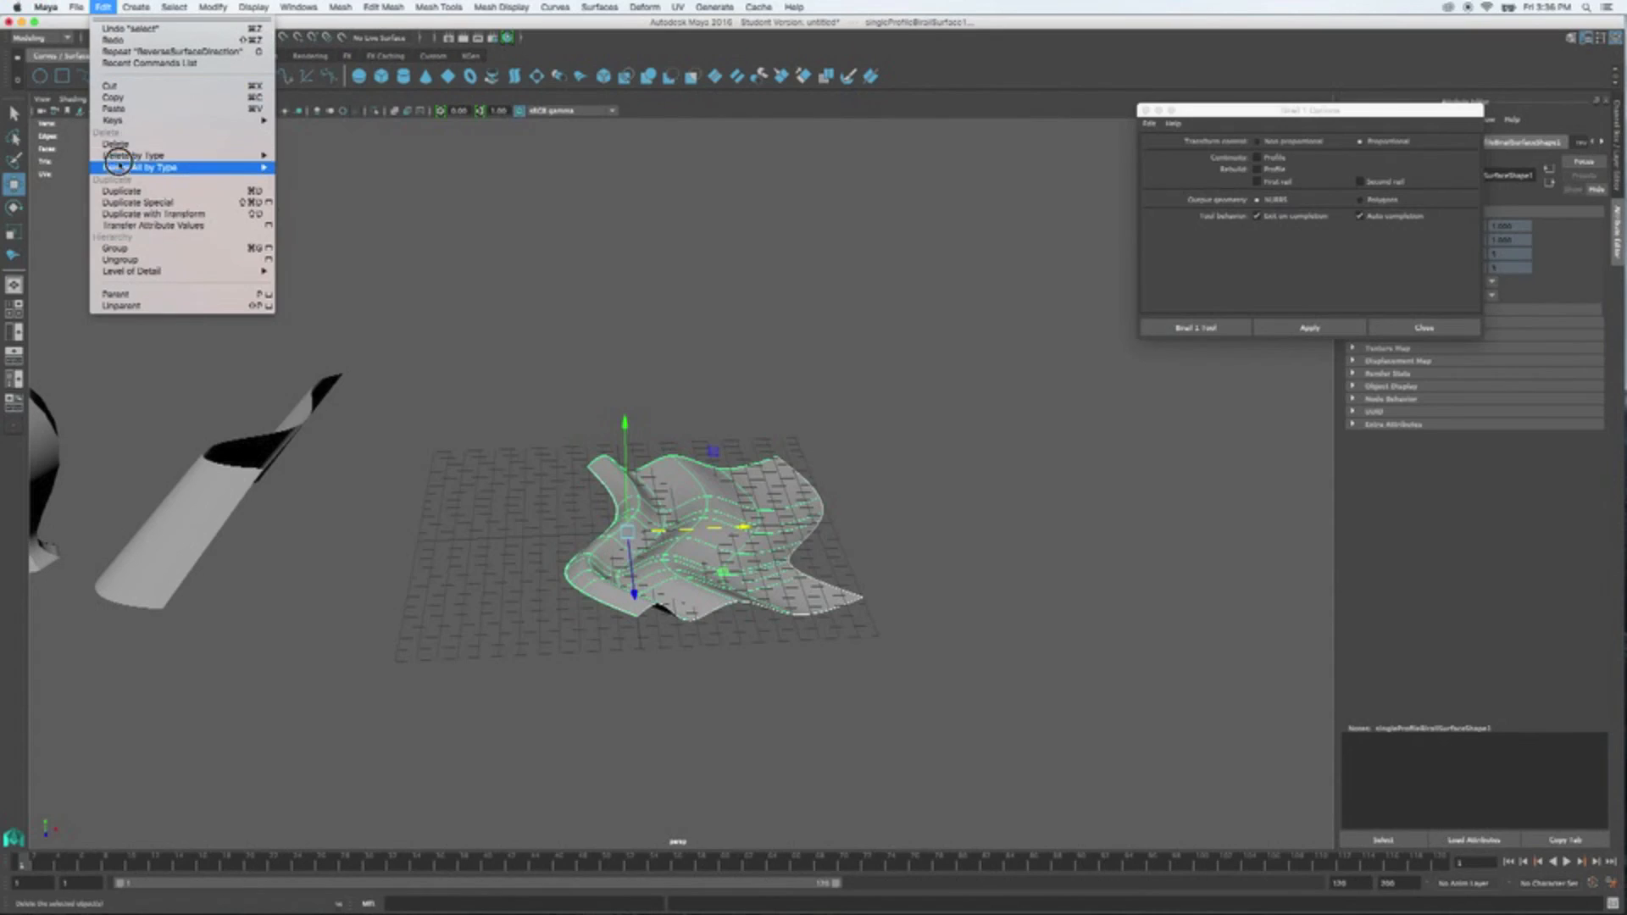
mouse_move(136, 165)
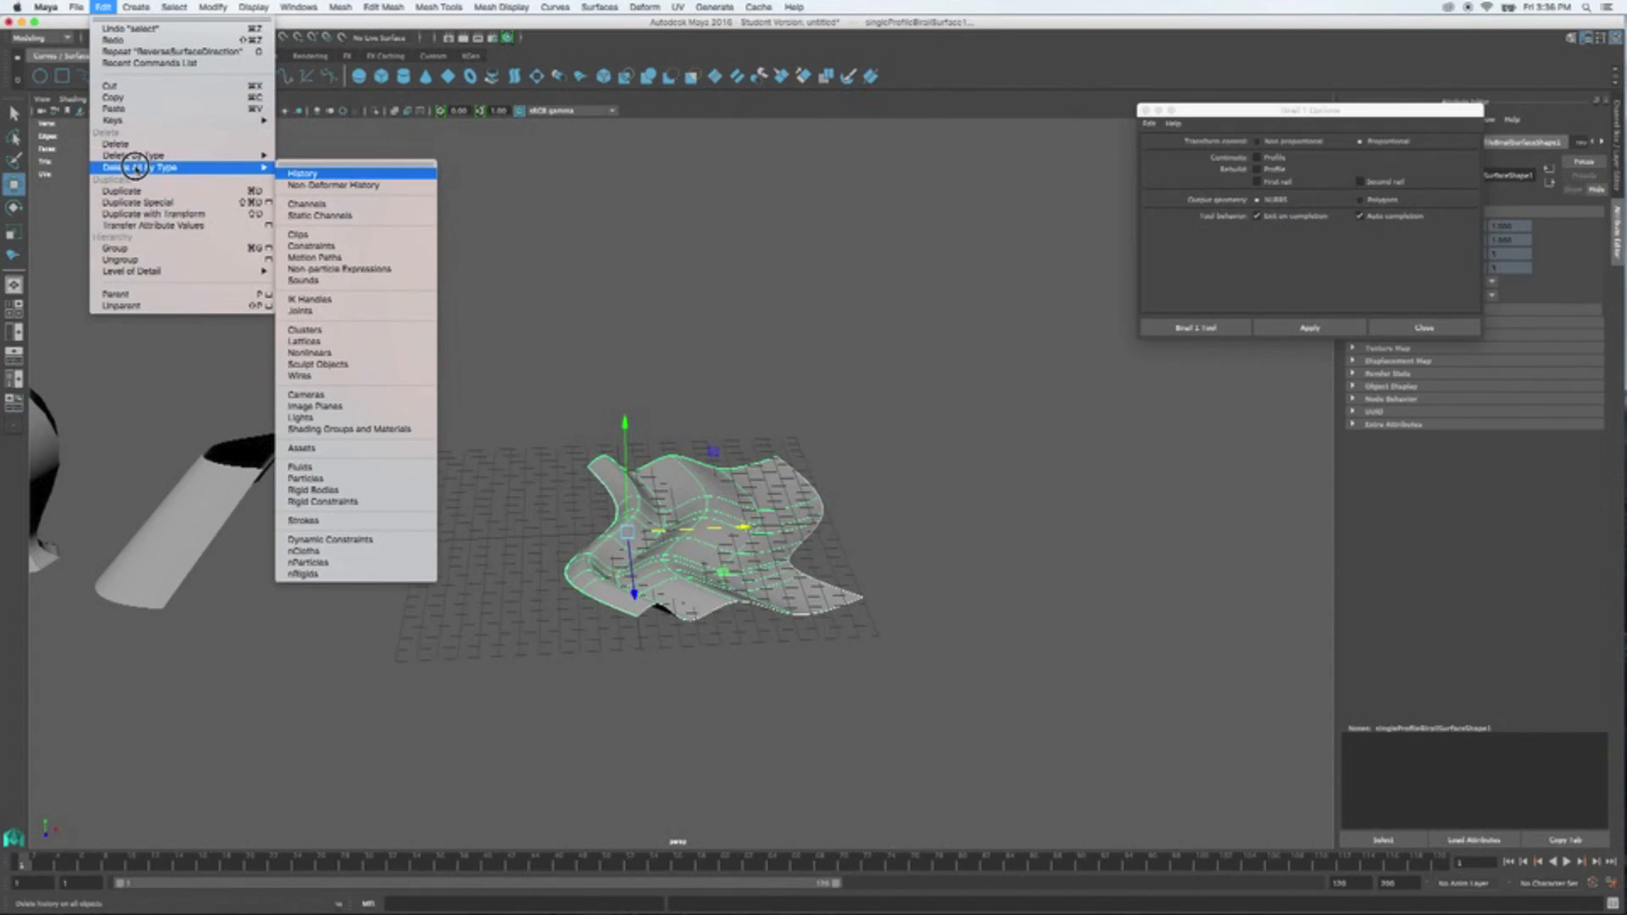
left_click(321, 173)
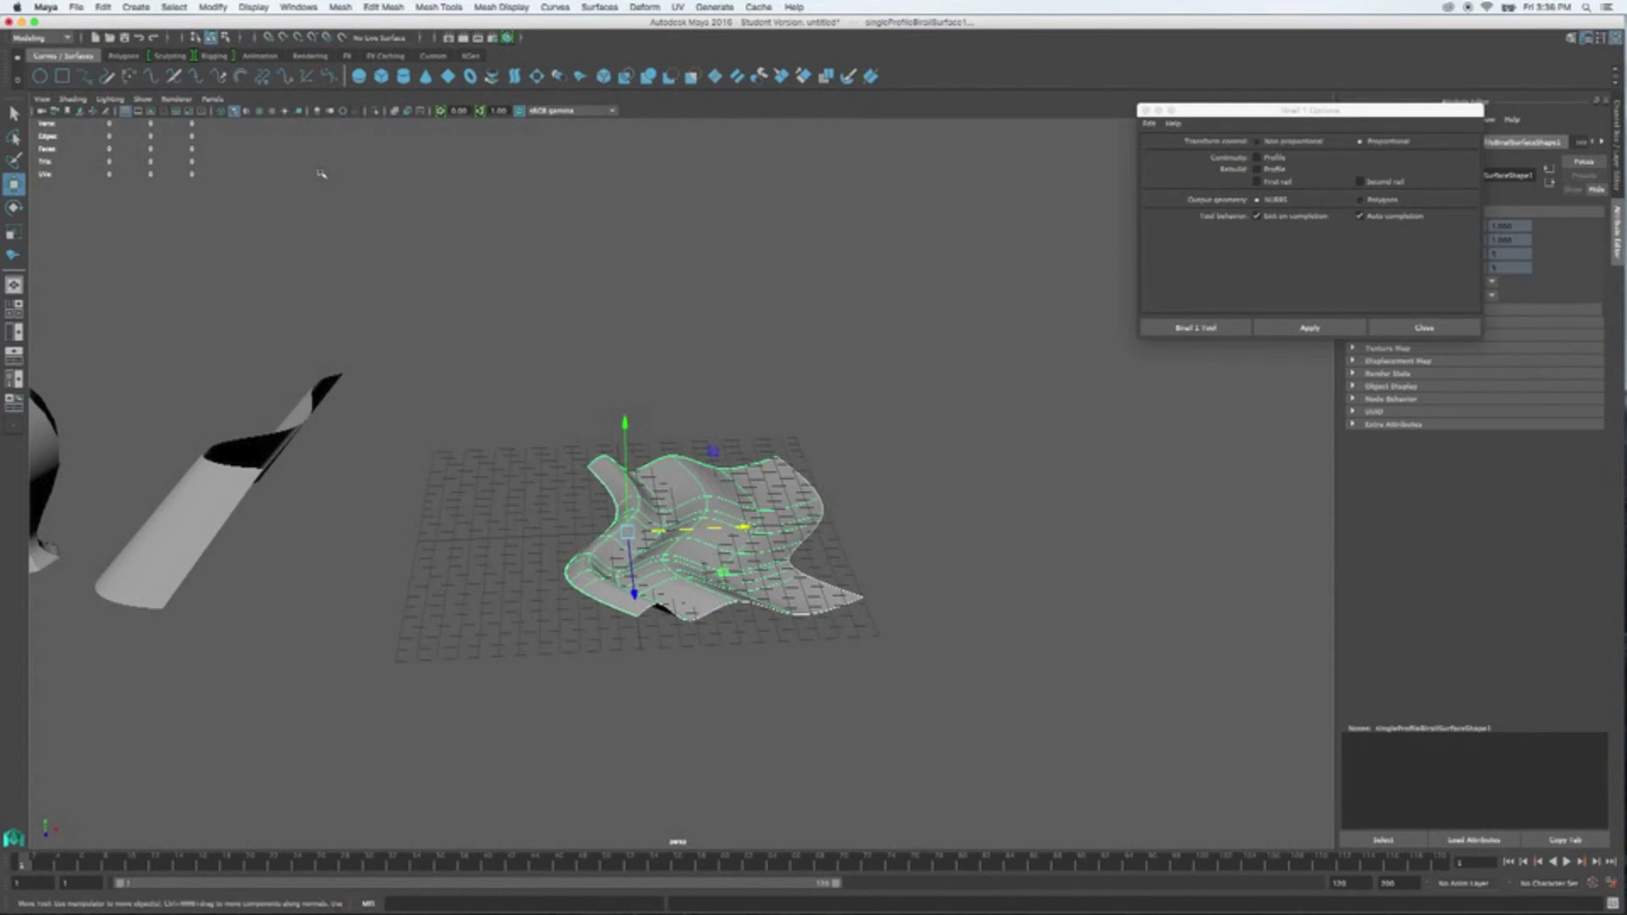
- Move the birail surface about 15 units along negative X off its curves and close the Birail 1 options
left_click(553, 279)
left_click(721, 507)
left_click_drag(743, 526, 473, 521)
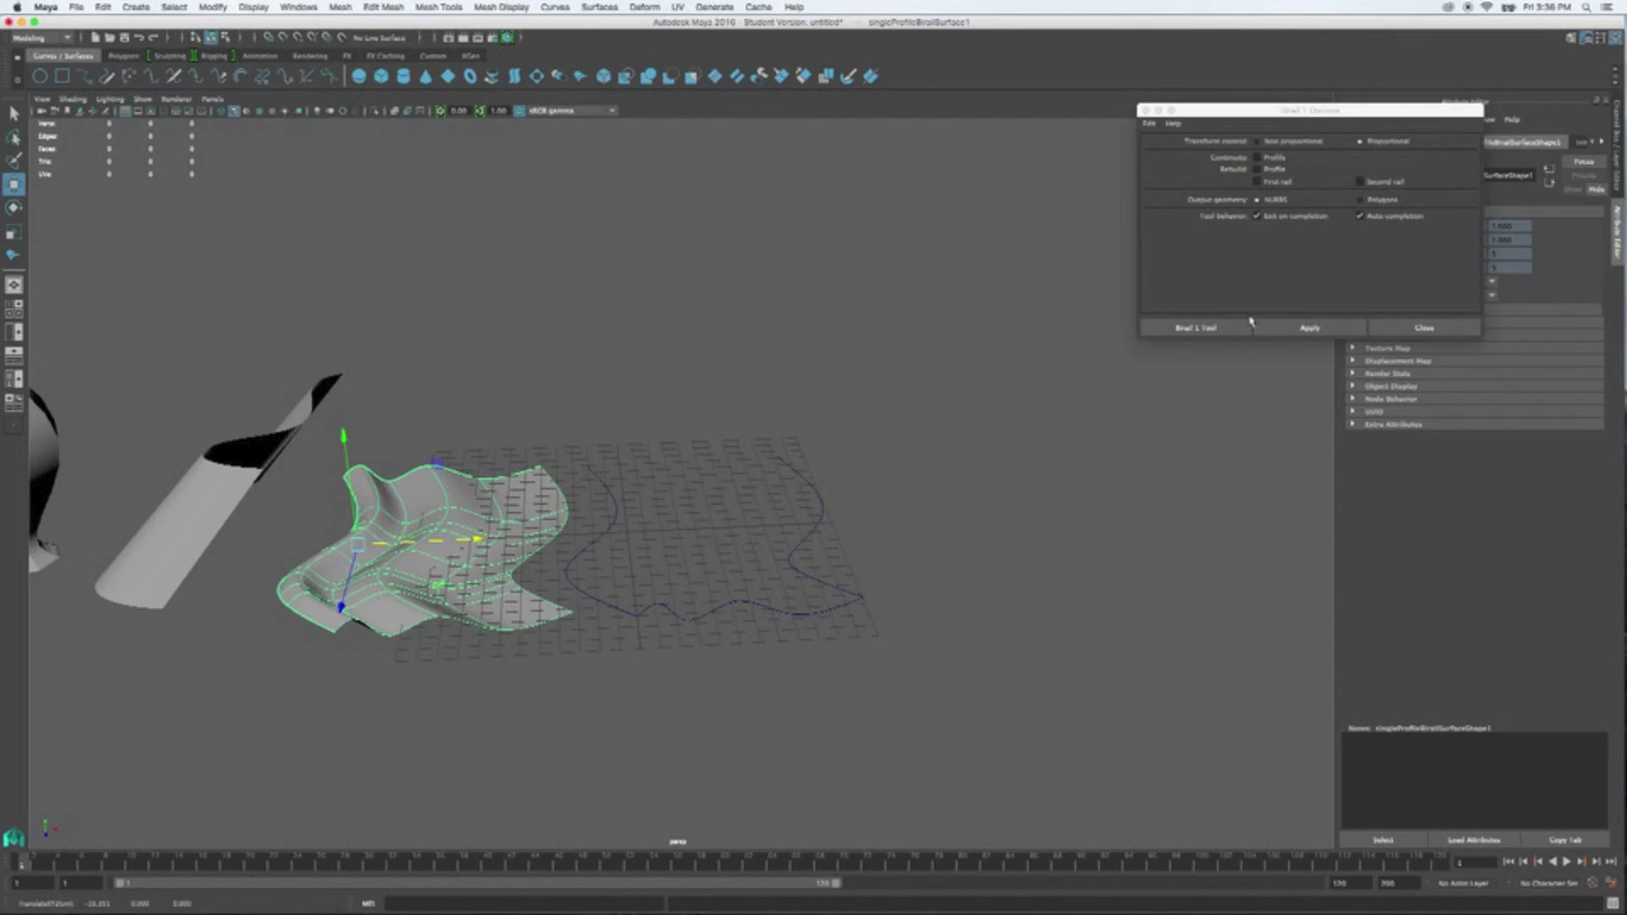
left_click(1425, 329)
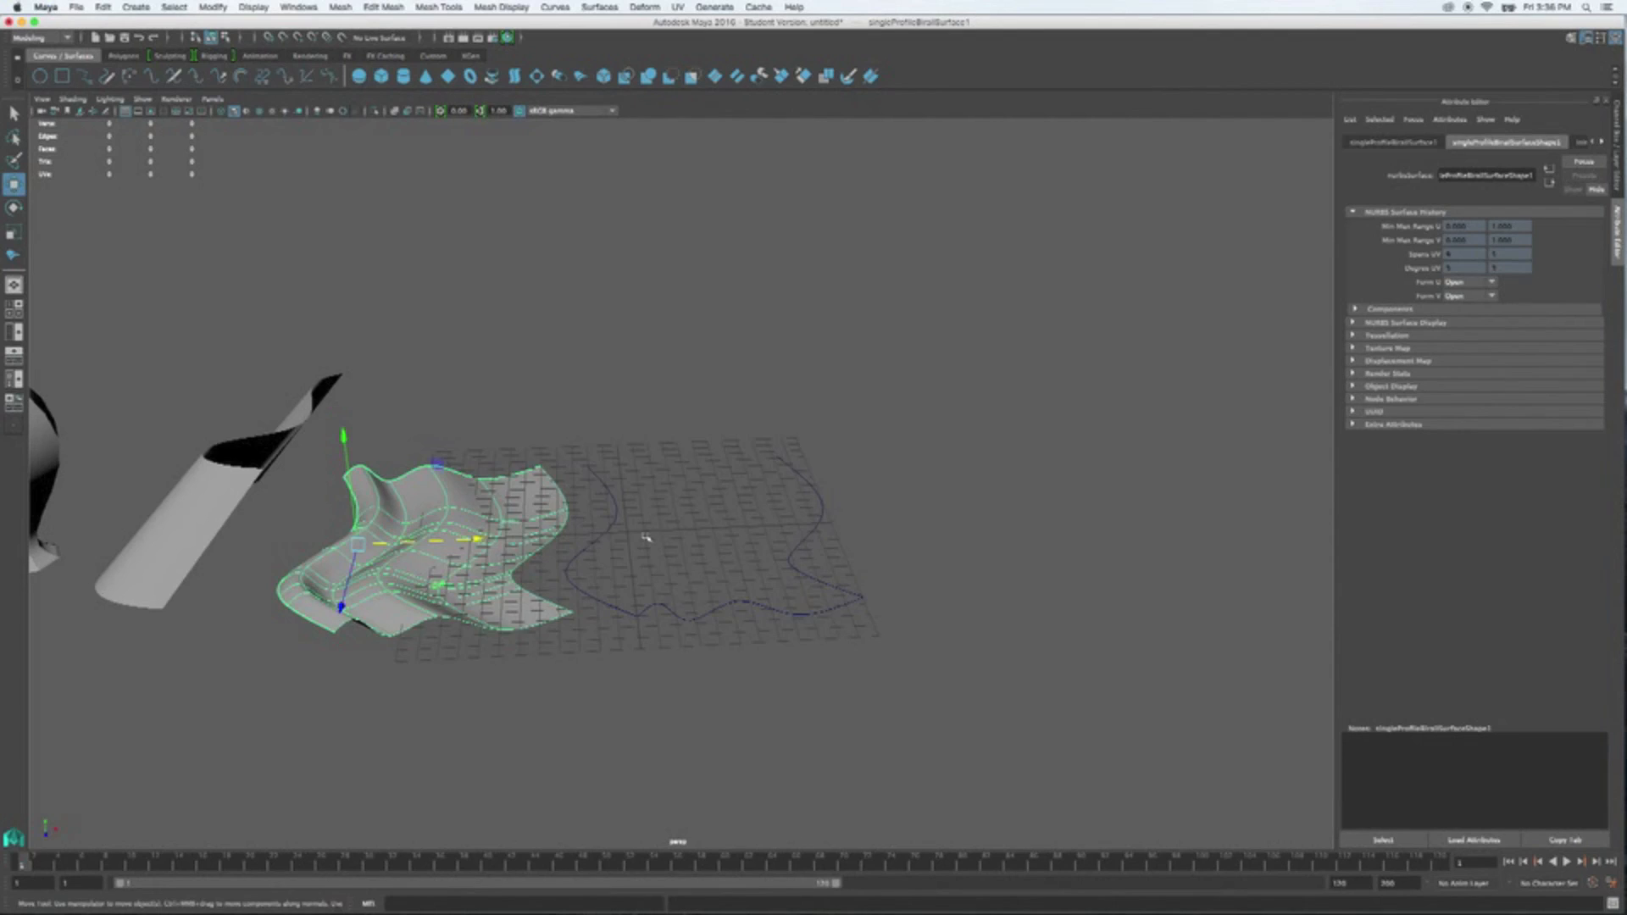
- Move the birail surface along X past the opposite side of the grid and delete its three construction curves
left_click_drag(658, 461, 1178, 483, "alt")
left_click_drag(971, 675, 638, 285)
key("Delete")
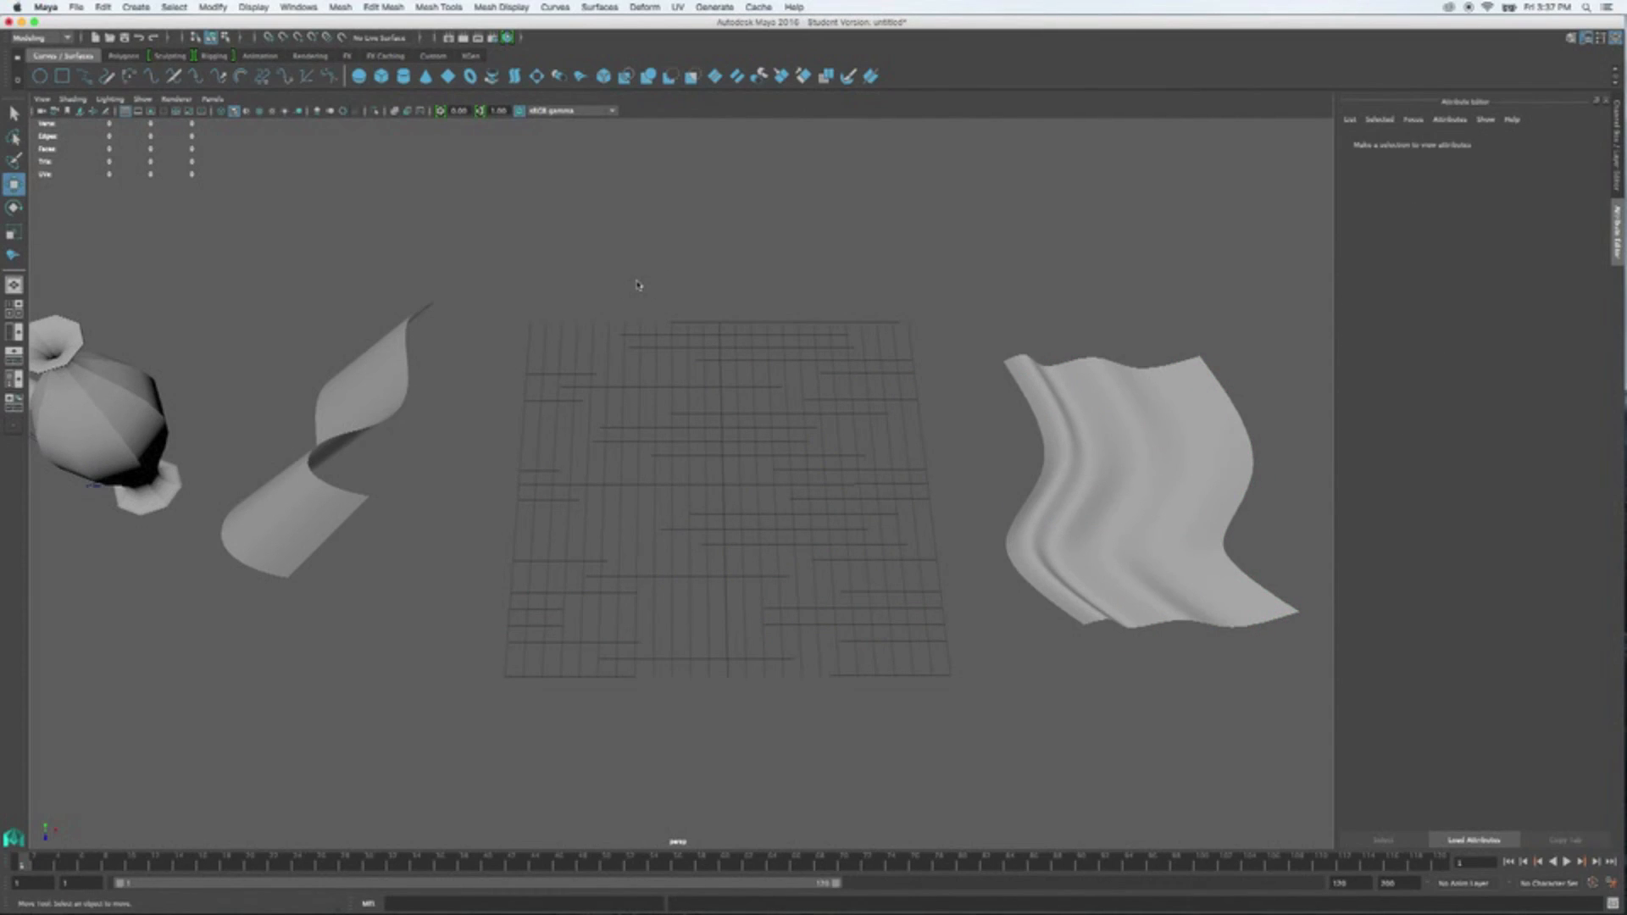
- Move the birail surface back along X onto the middle of the grid
left_click_drag(571, 395, 581, 381, "alt")
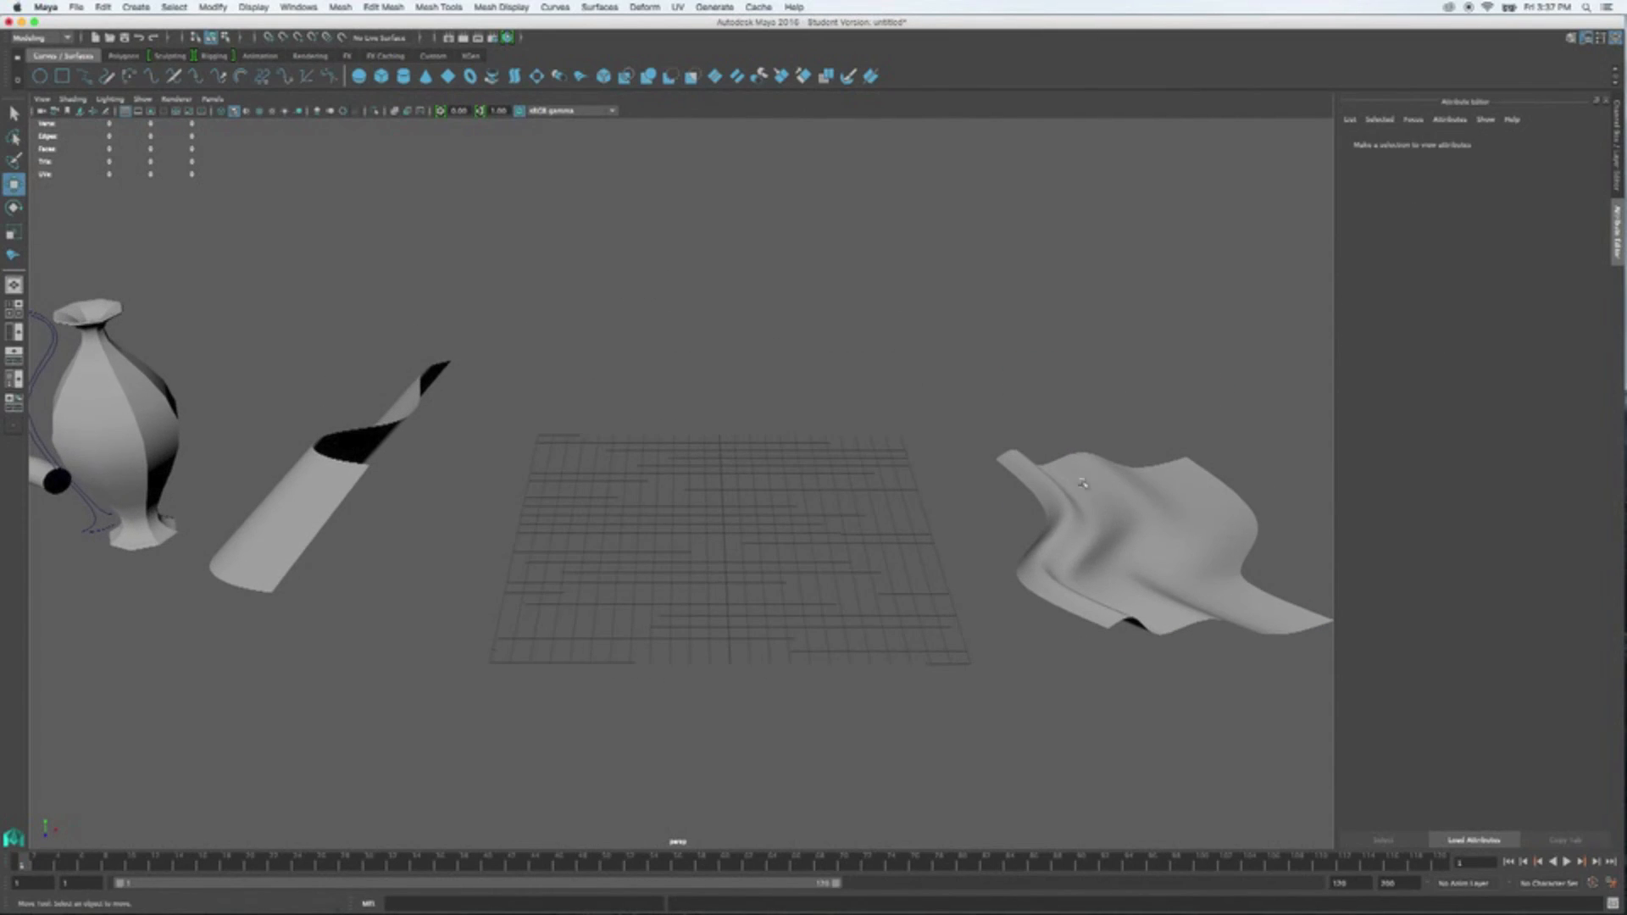
left_click(1143, 496)
left_click_drag(1161, 534, 777, 534)
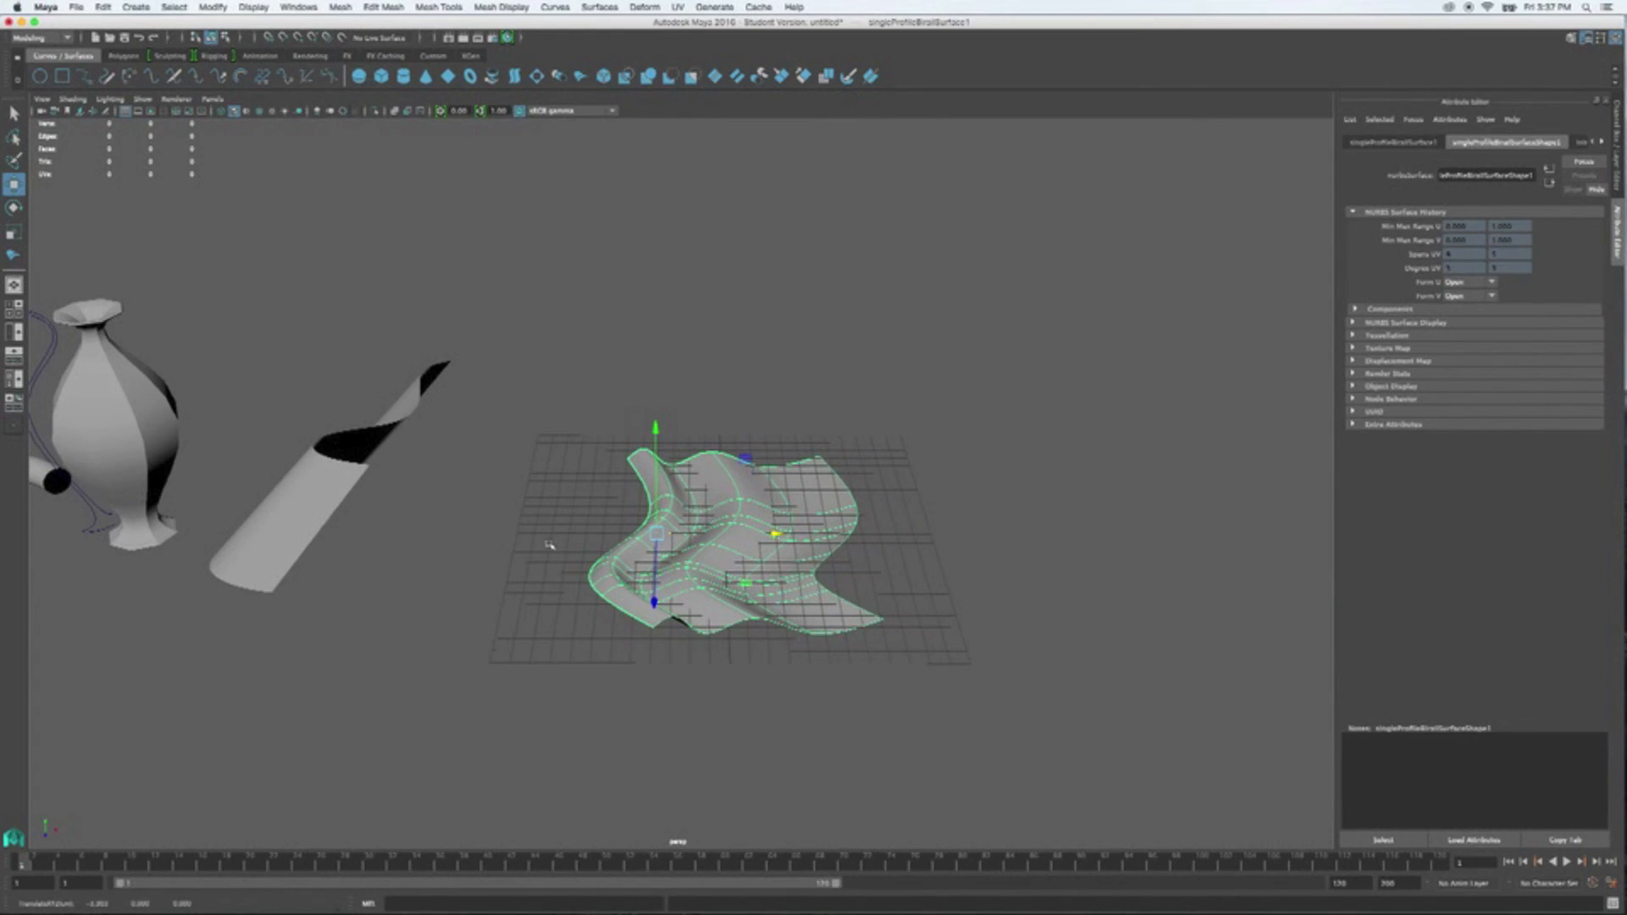
- Open the Rebuild surface options for the birail surface, reset them to defaults and set the output geometry to Polygons
left_click_drag(550, 544, 631, 612, "alt")
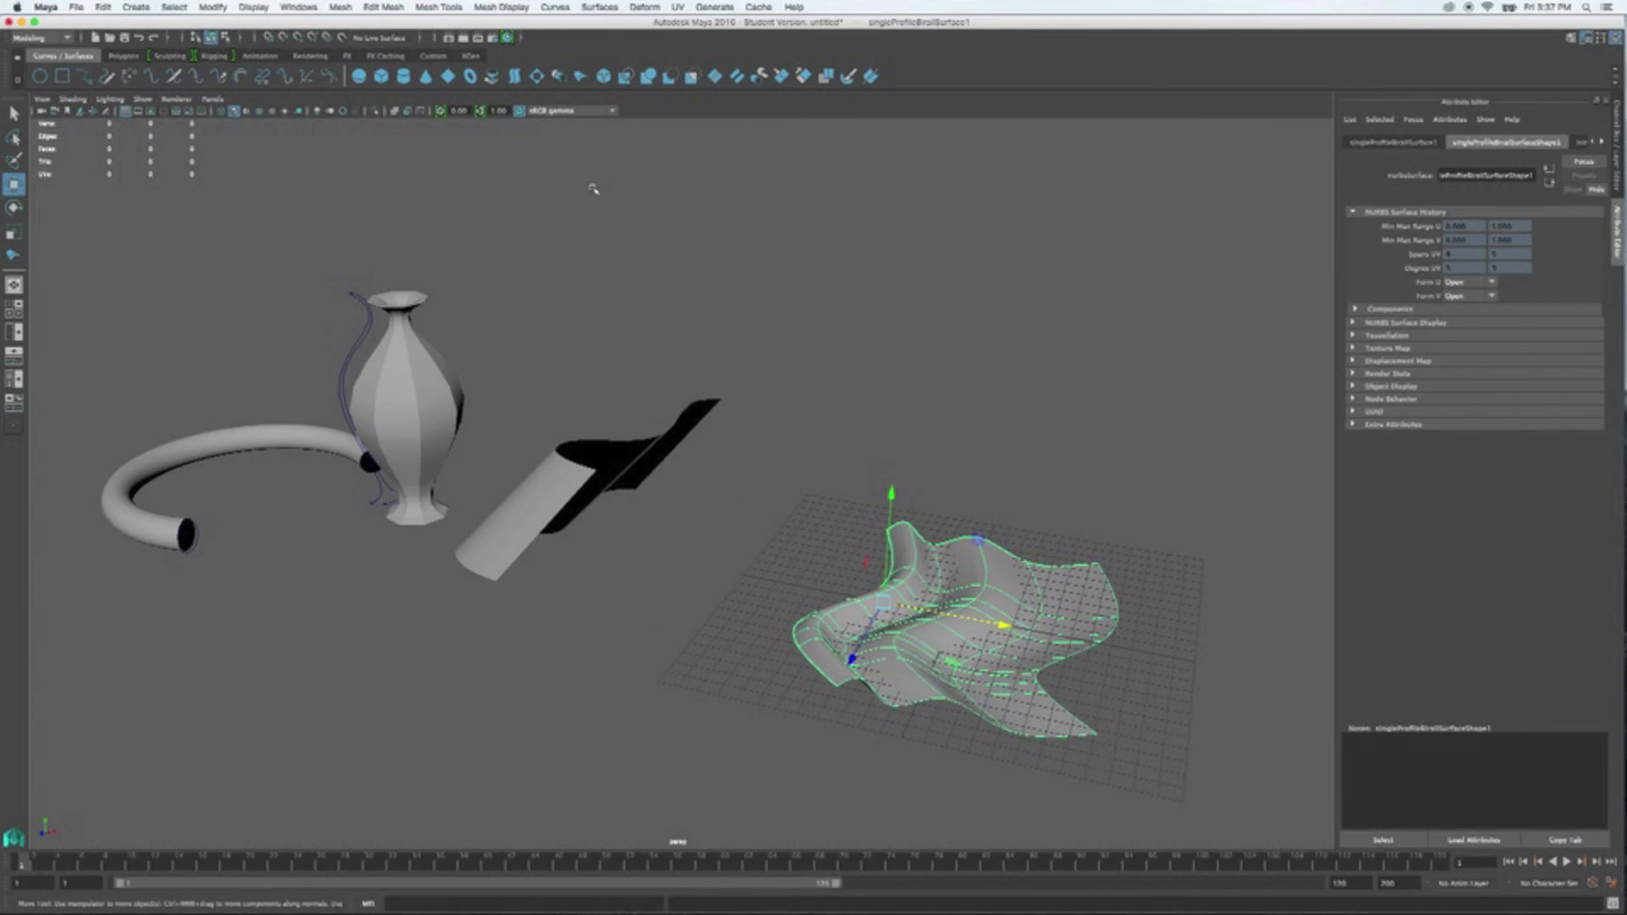
left_click(605, 10)
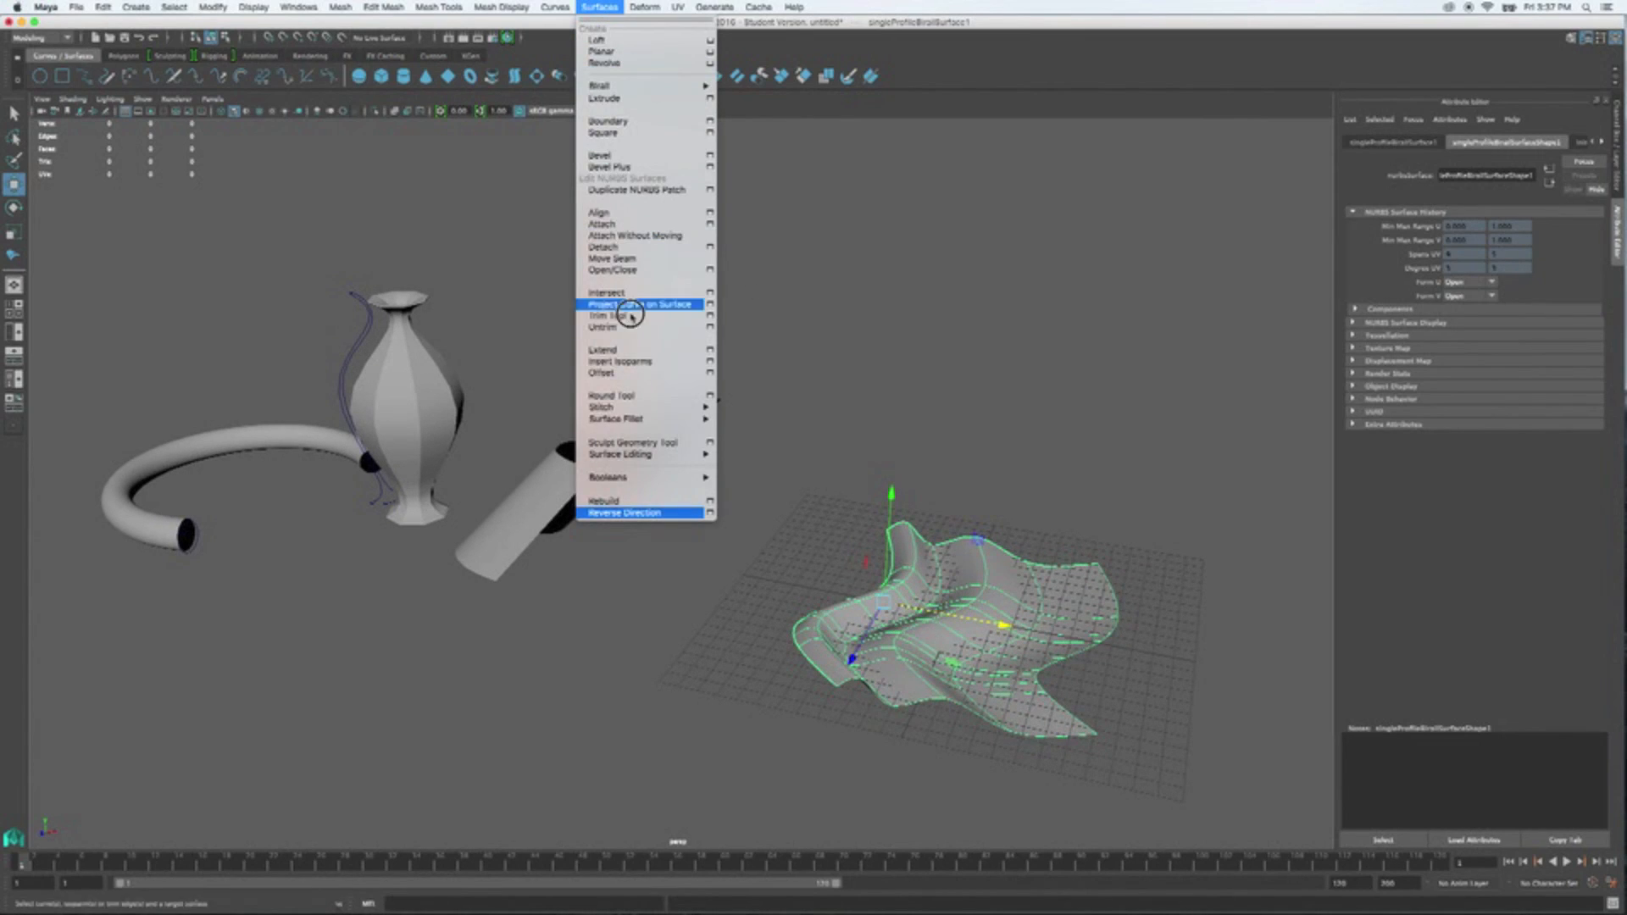
left_click(710, 503)
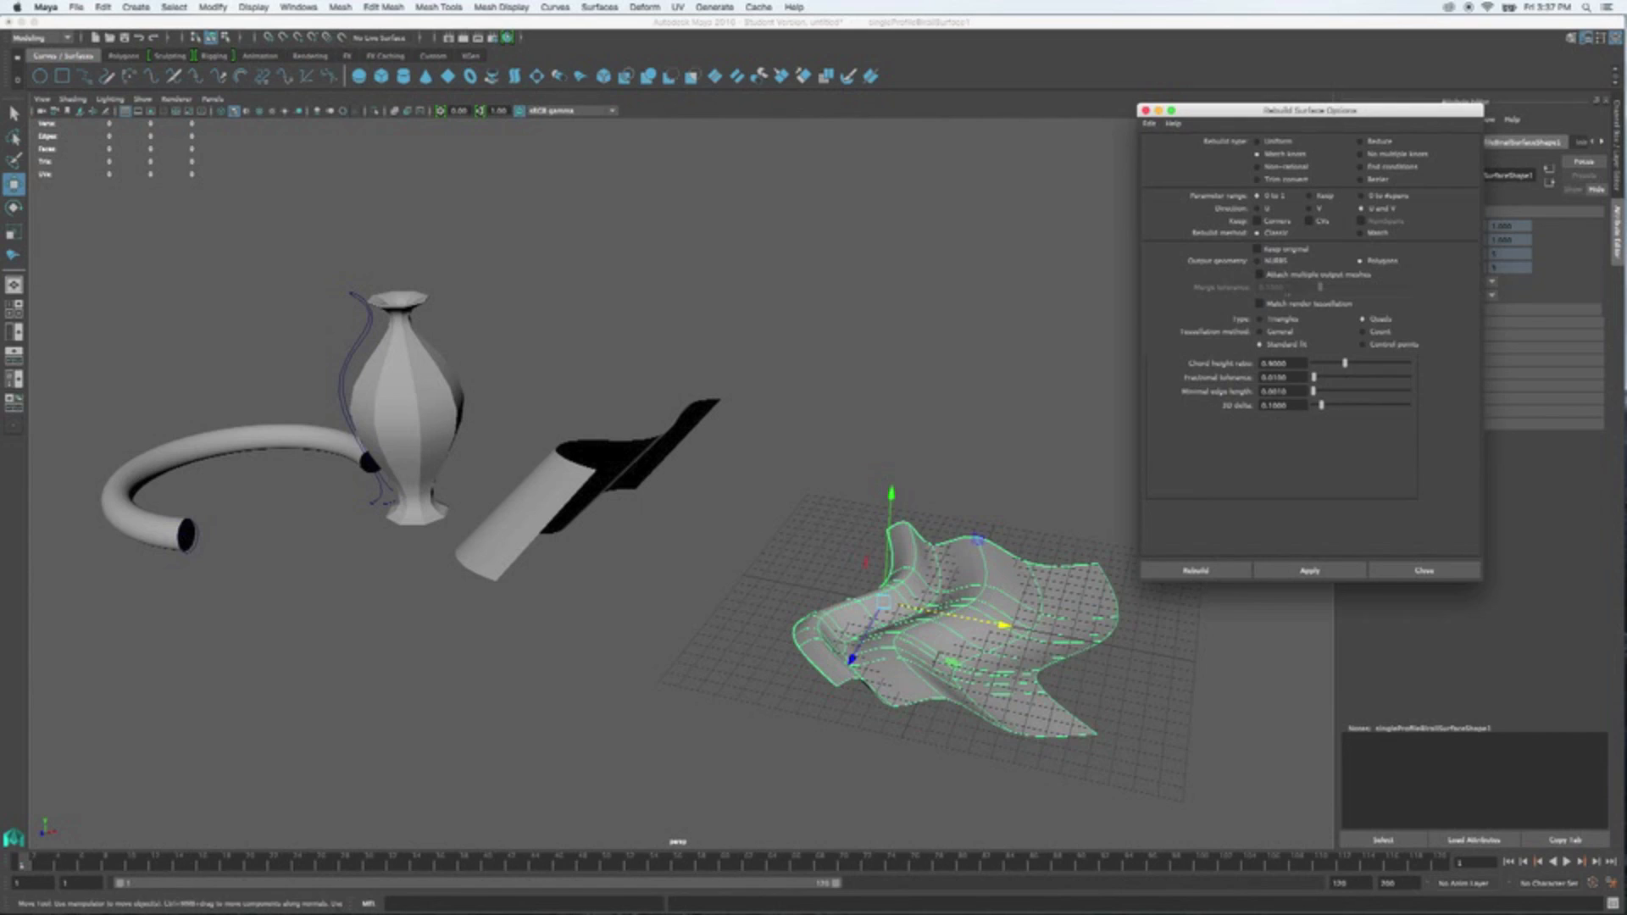
left_click(1149, 122)
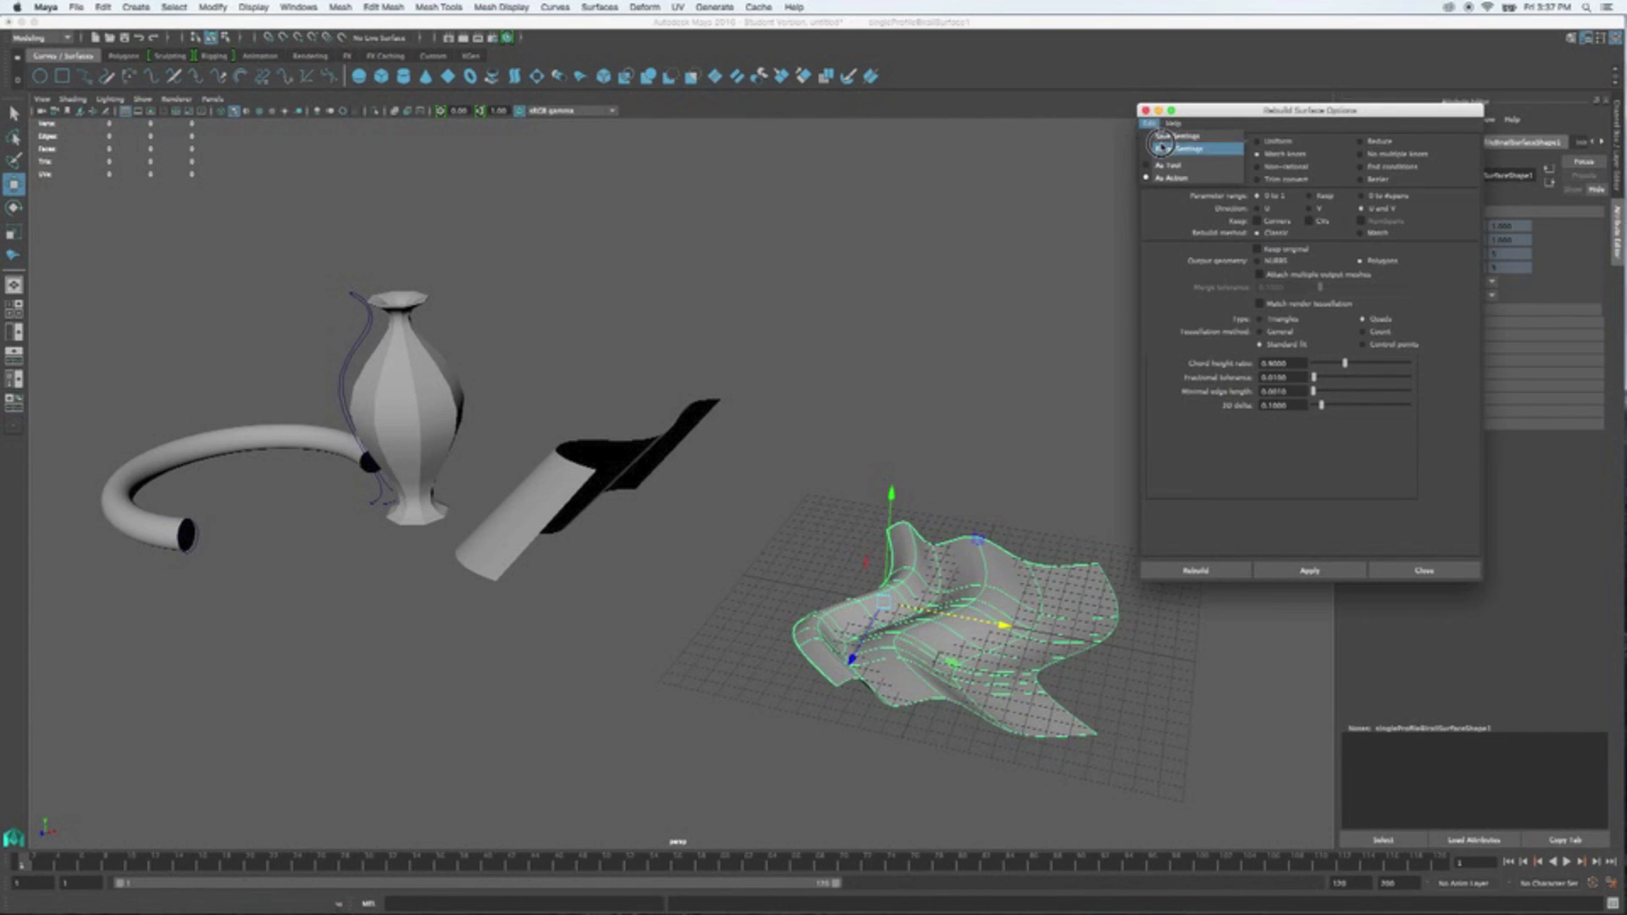
left_click(1163, 150)
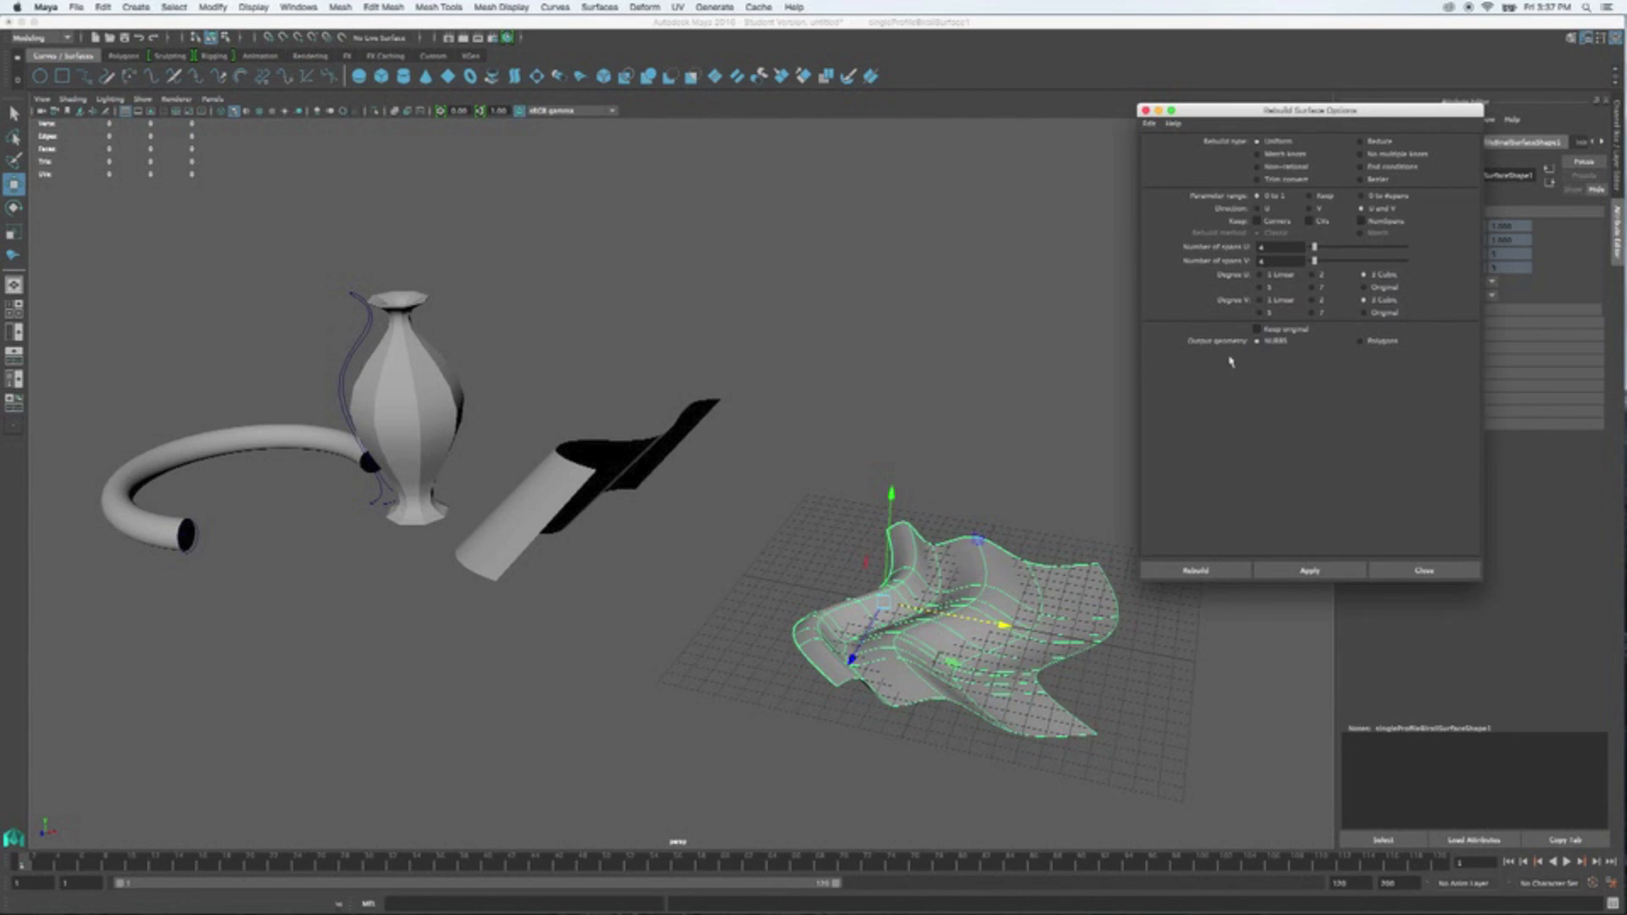
left_click(1361, 341)
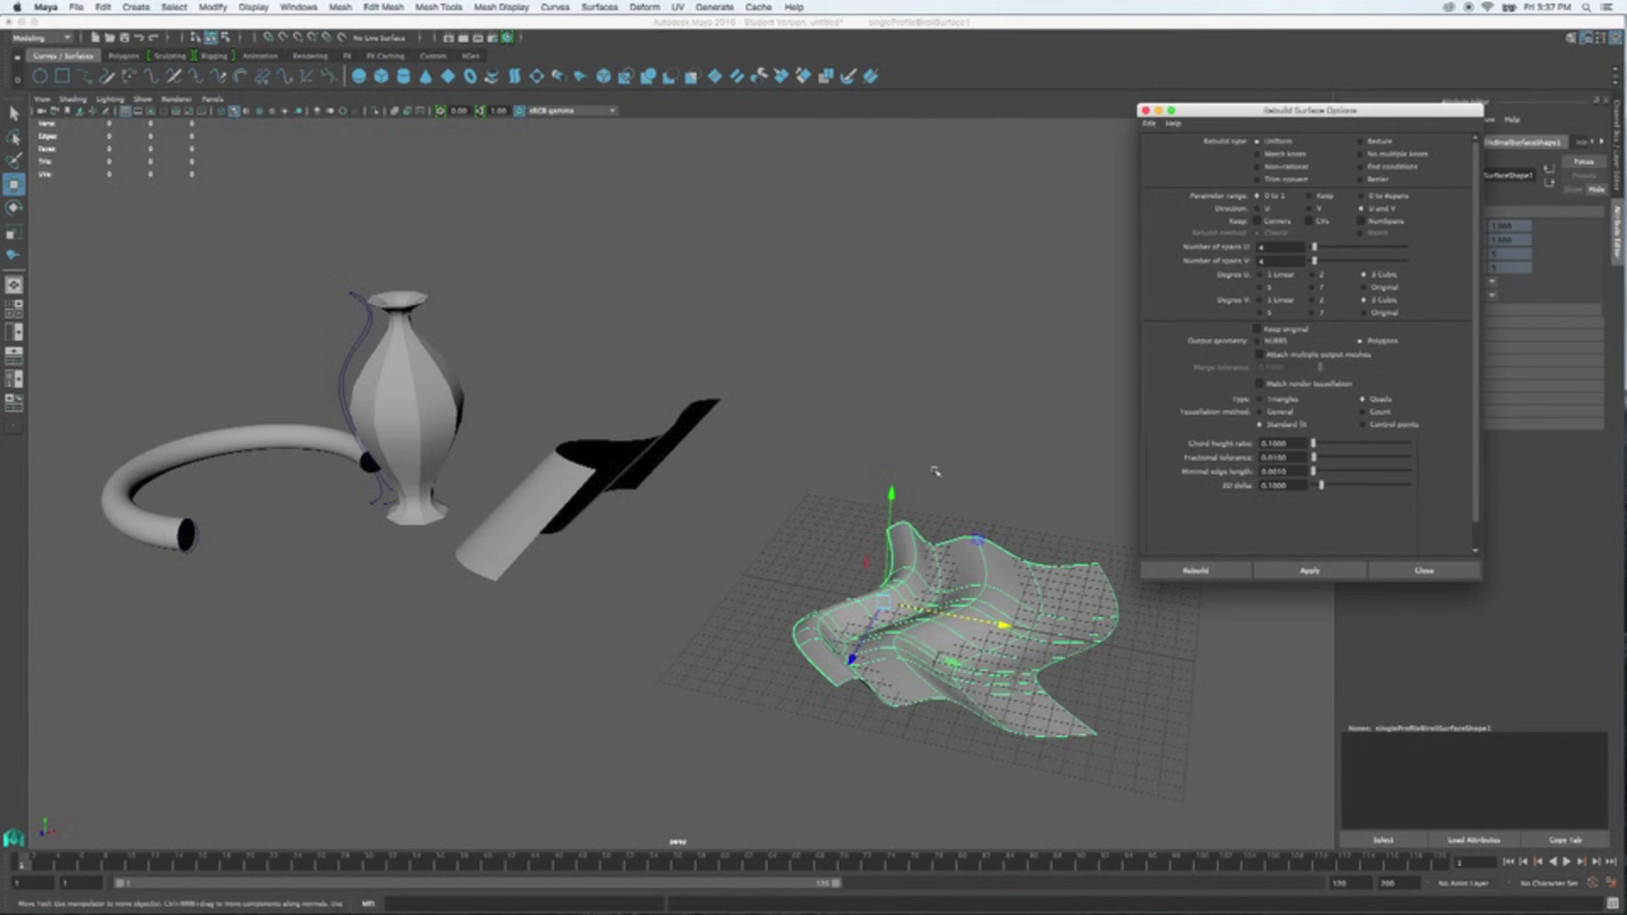
- Rebuild the birail surface with 20 spans in U and 20 in V, and move the resulting mesh along X beside the original
left_click_drag(921, 446, 816, 577, "alt")
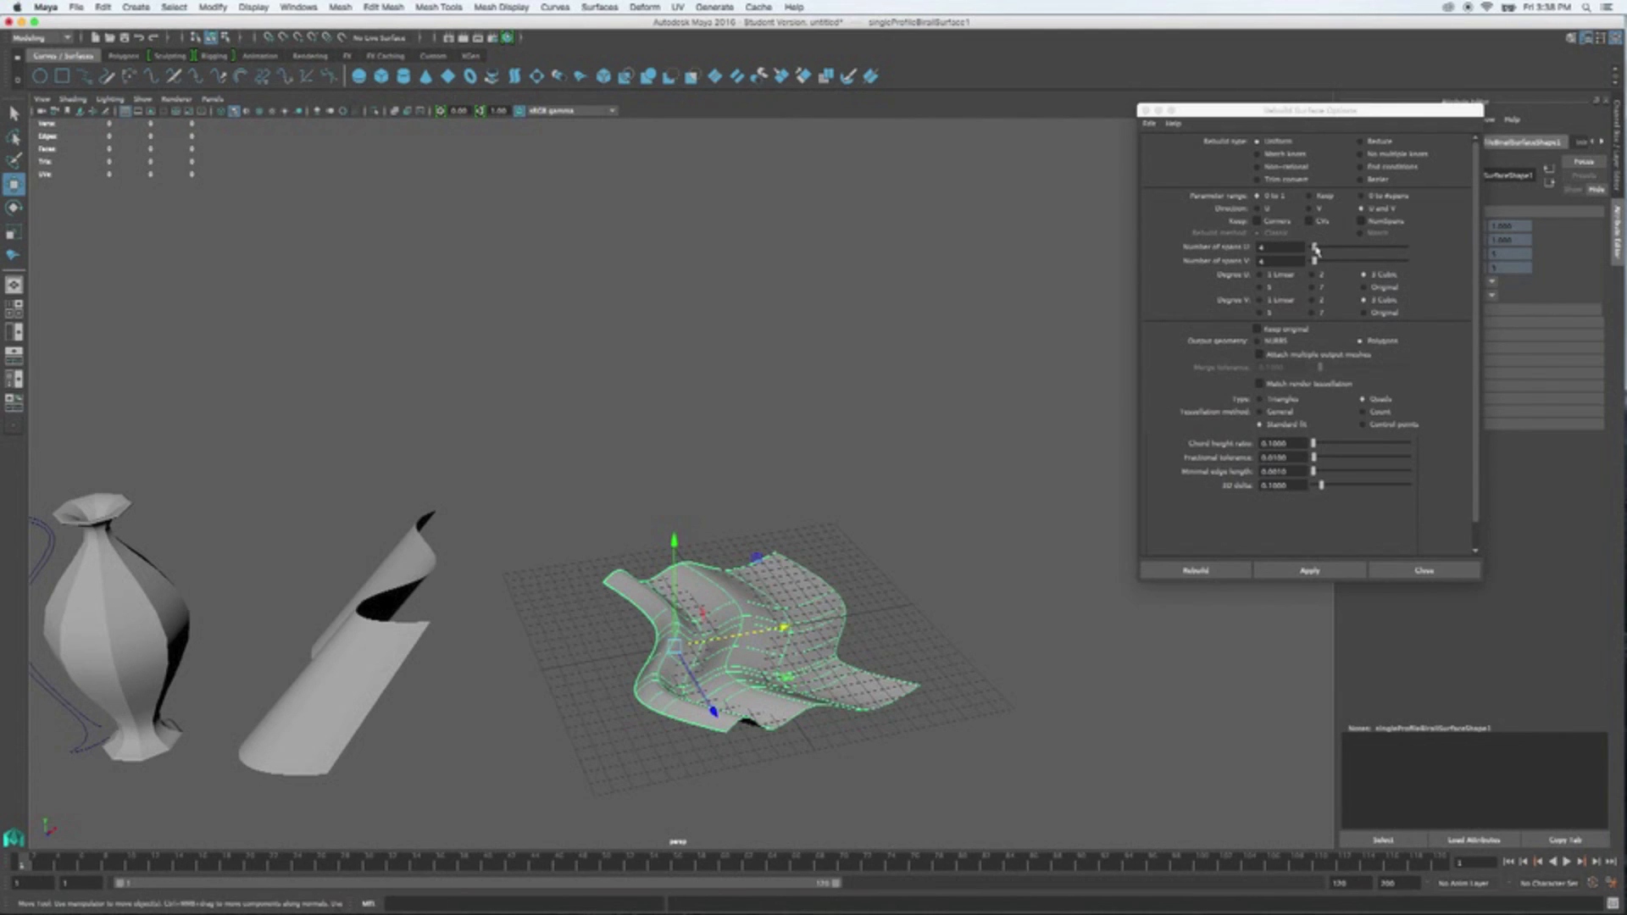
left_click_drag(1315, 249, 1328, 248)
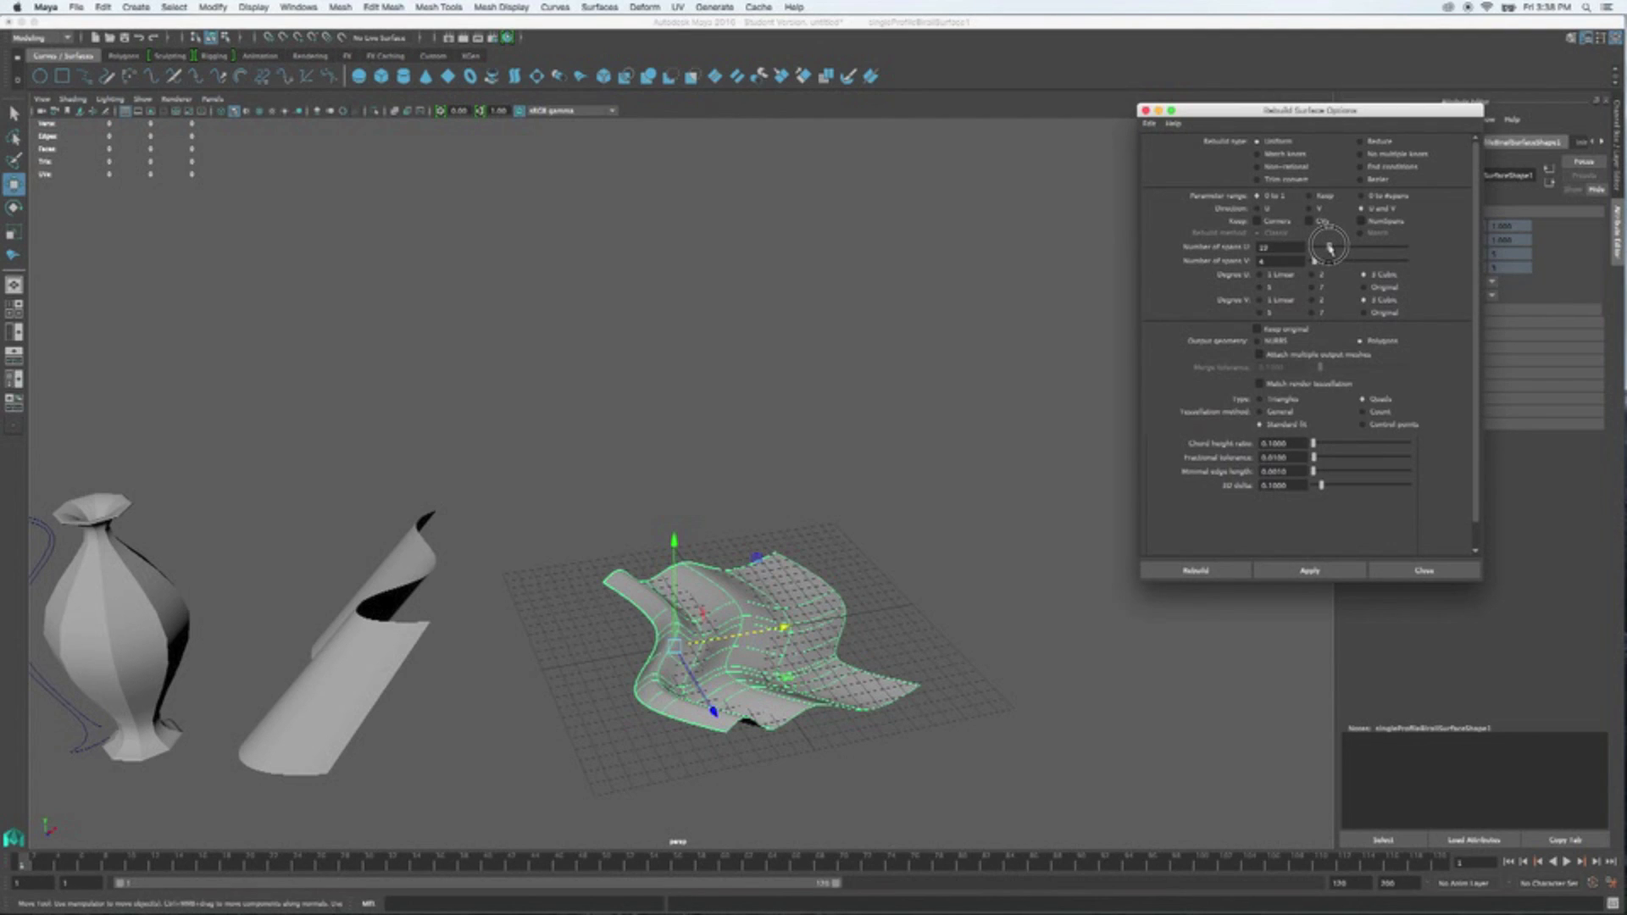
left_click_drag(1315, 260, 1328, 263)
left_click_drag(1329, 263, 1330, 264)
left_click_drag(980, 534, 958, 535, "alt")
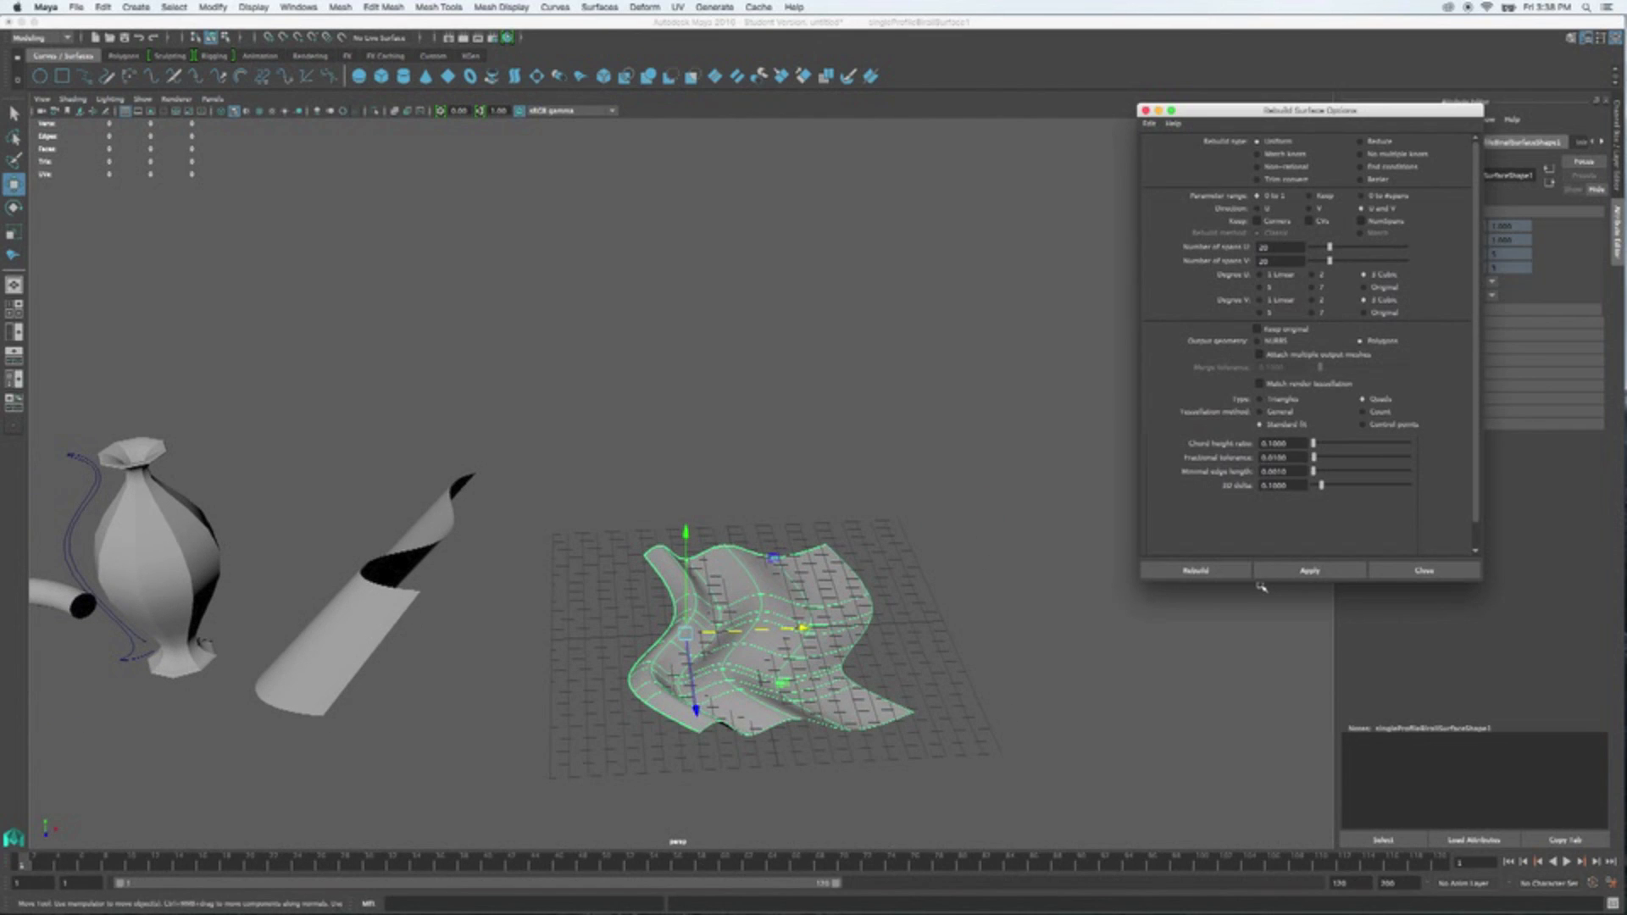
left_click(1308, 571)
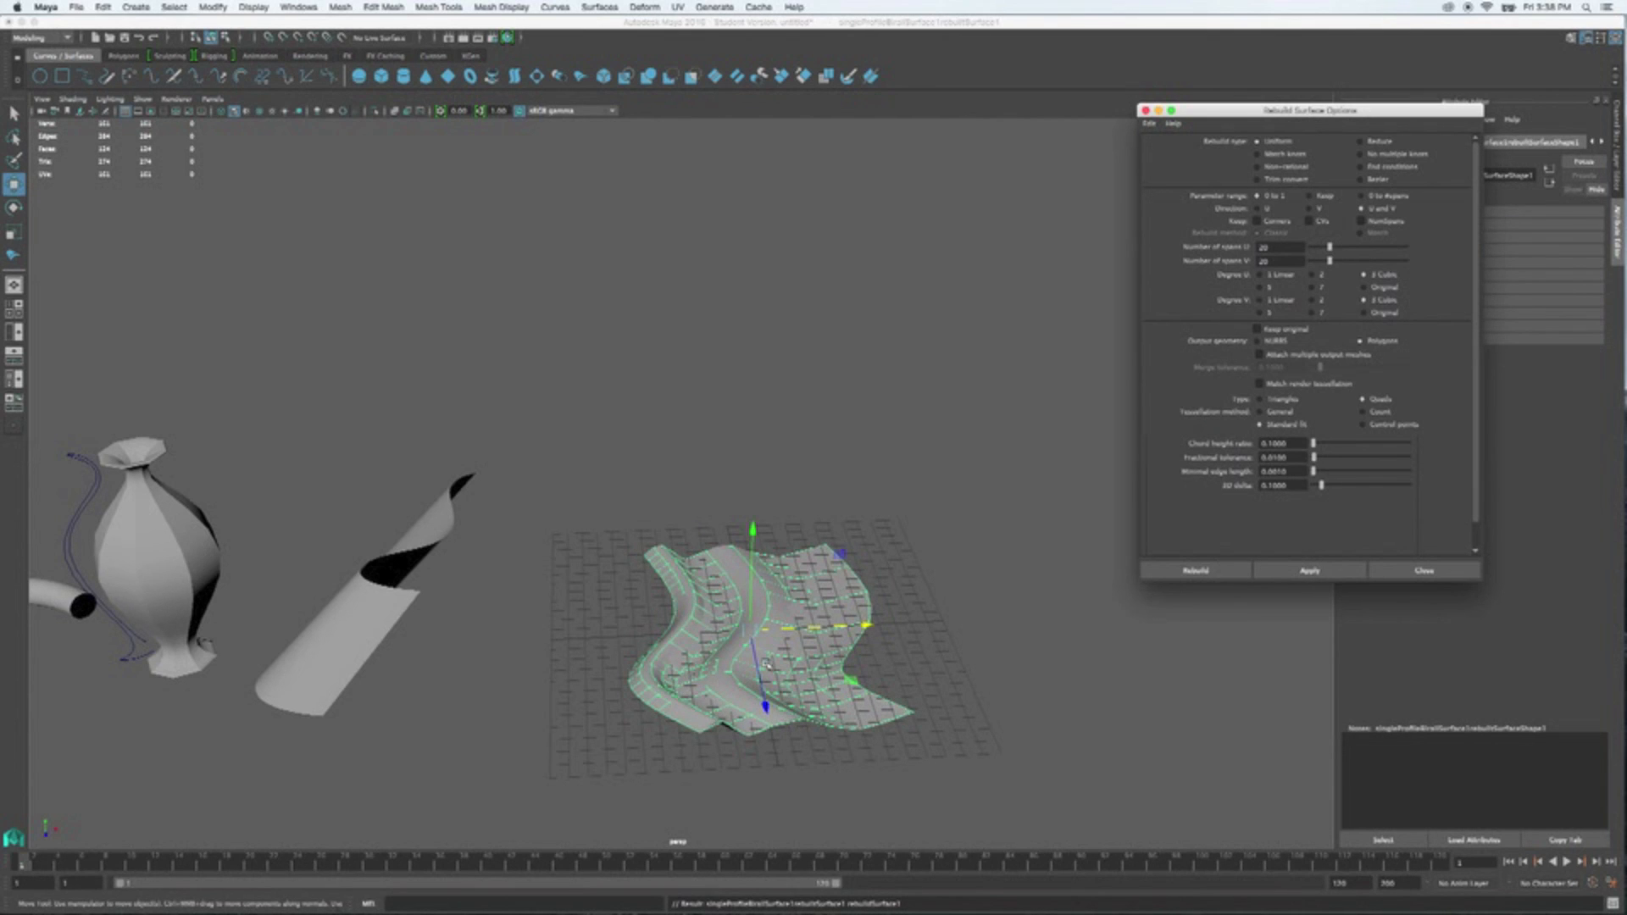
mouse_move(944, 693)
left_mouse_down("alt")
mouse_move(938, 643)
mouse_move(912, 704)
mouse_move(940, 717)
left_mouse_up("alt")
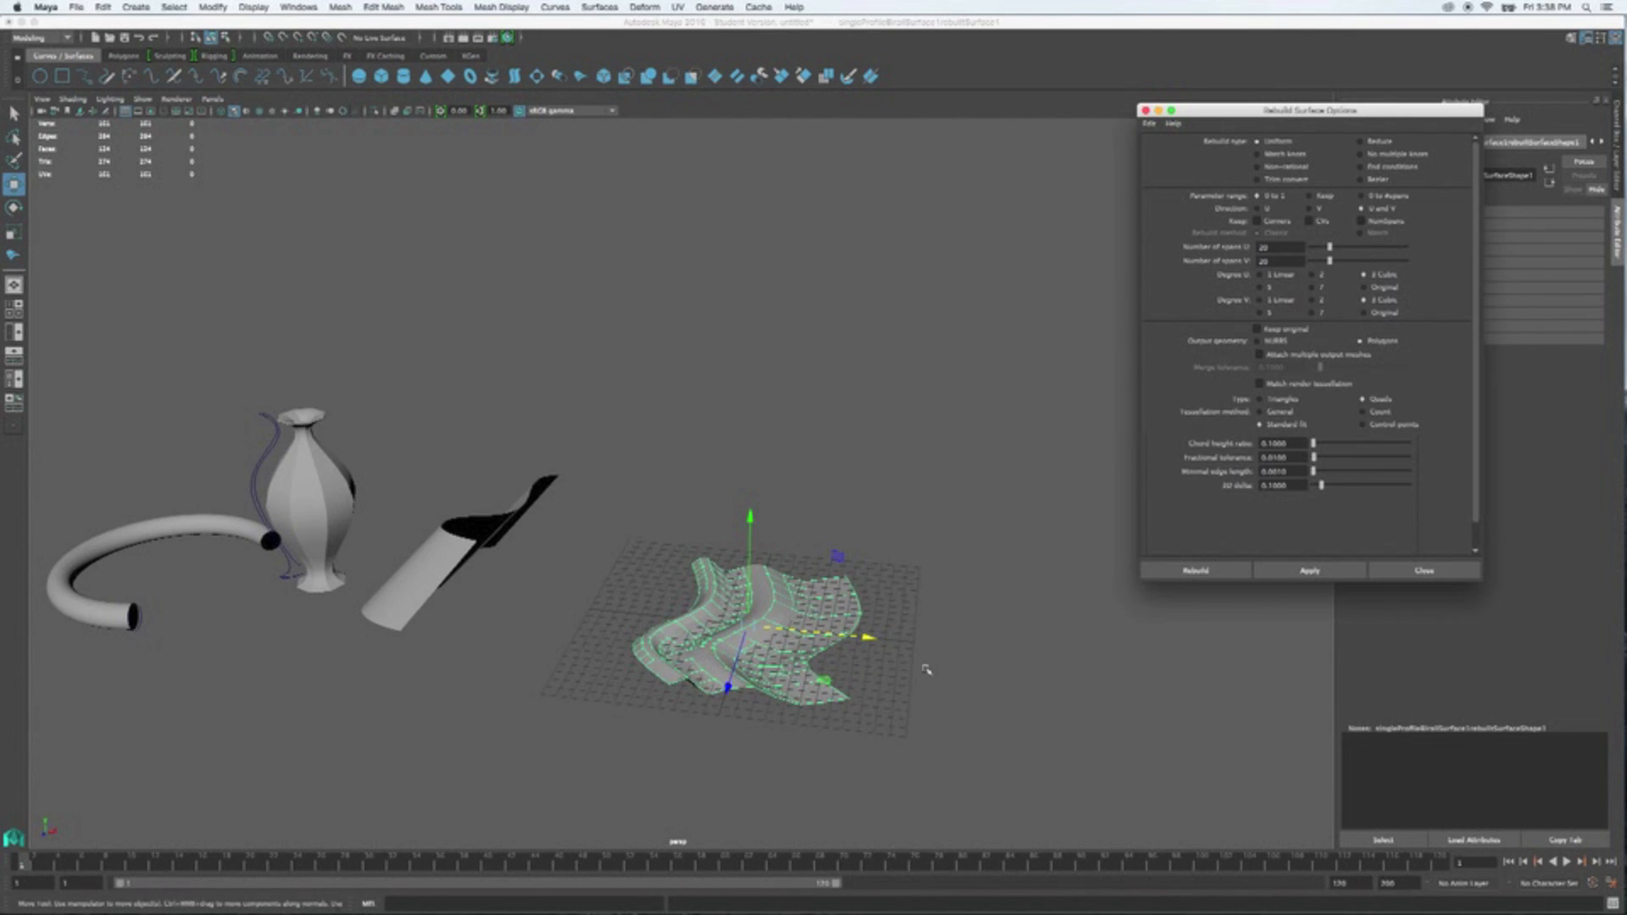
left_click_drag(873, 637, 1099, 659)
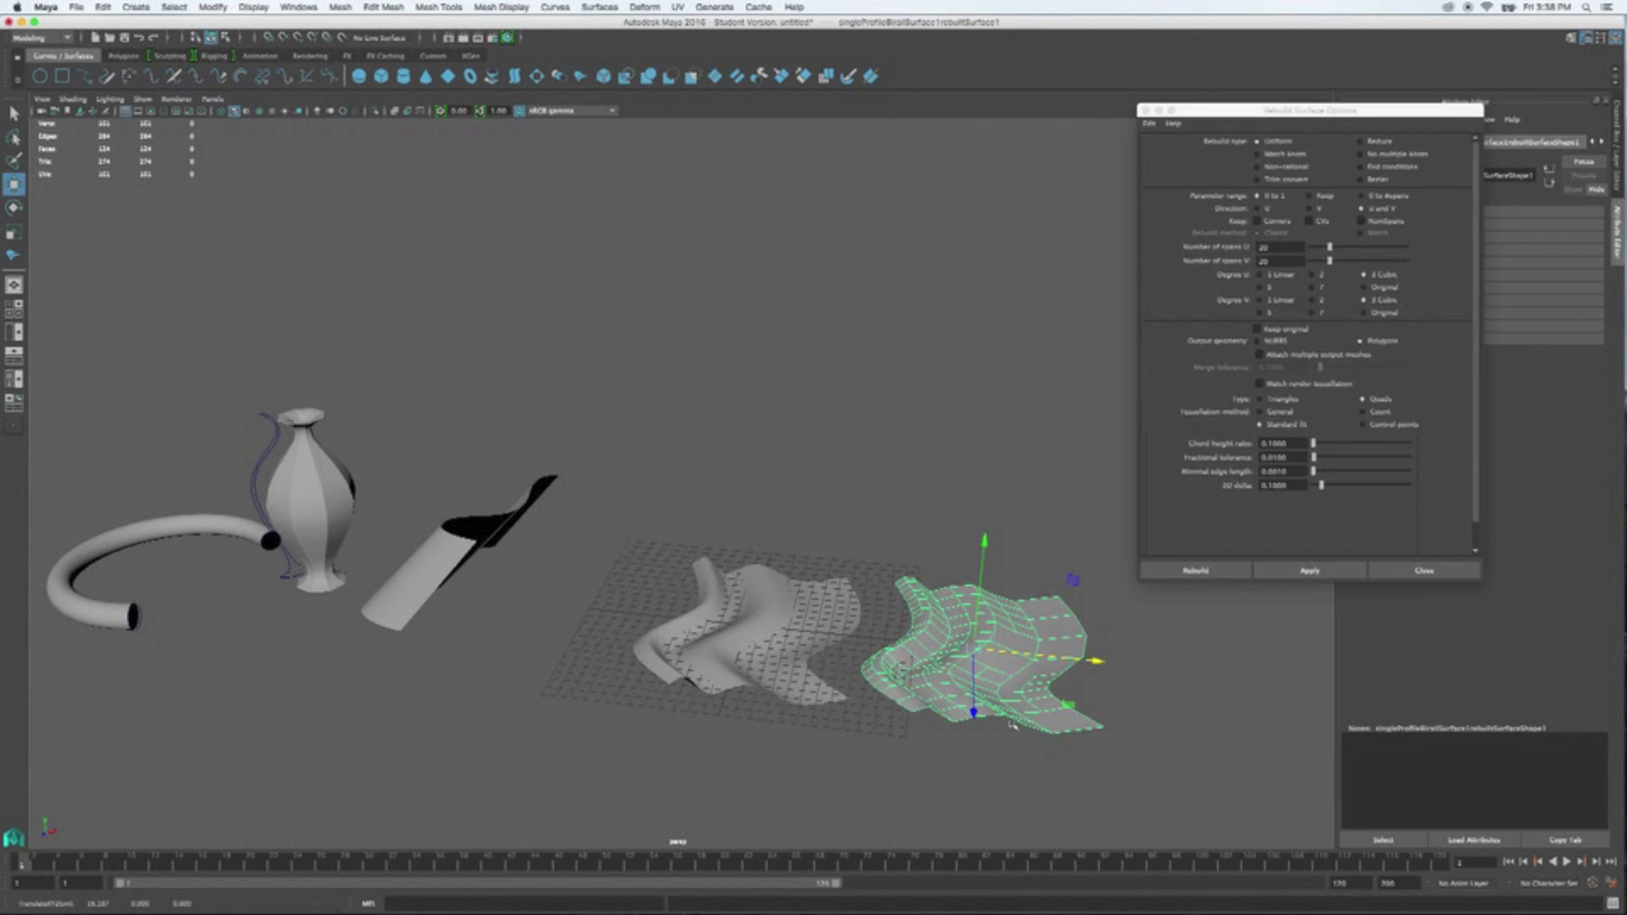
- Examine the quad layout of the rebuilt polygon mesh up close and from several angles
mouse_move(1184, 686)
left_mouse_down("alt")
mouse_move(1071, 690)
mouse_move(1170, 686)
mouse_move(1195, 667)
left_mouse_up("alt")
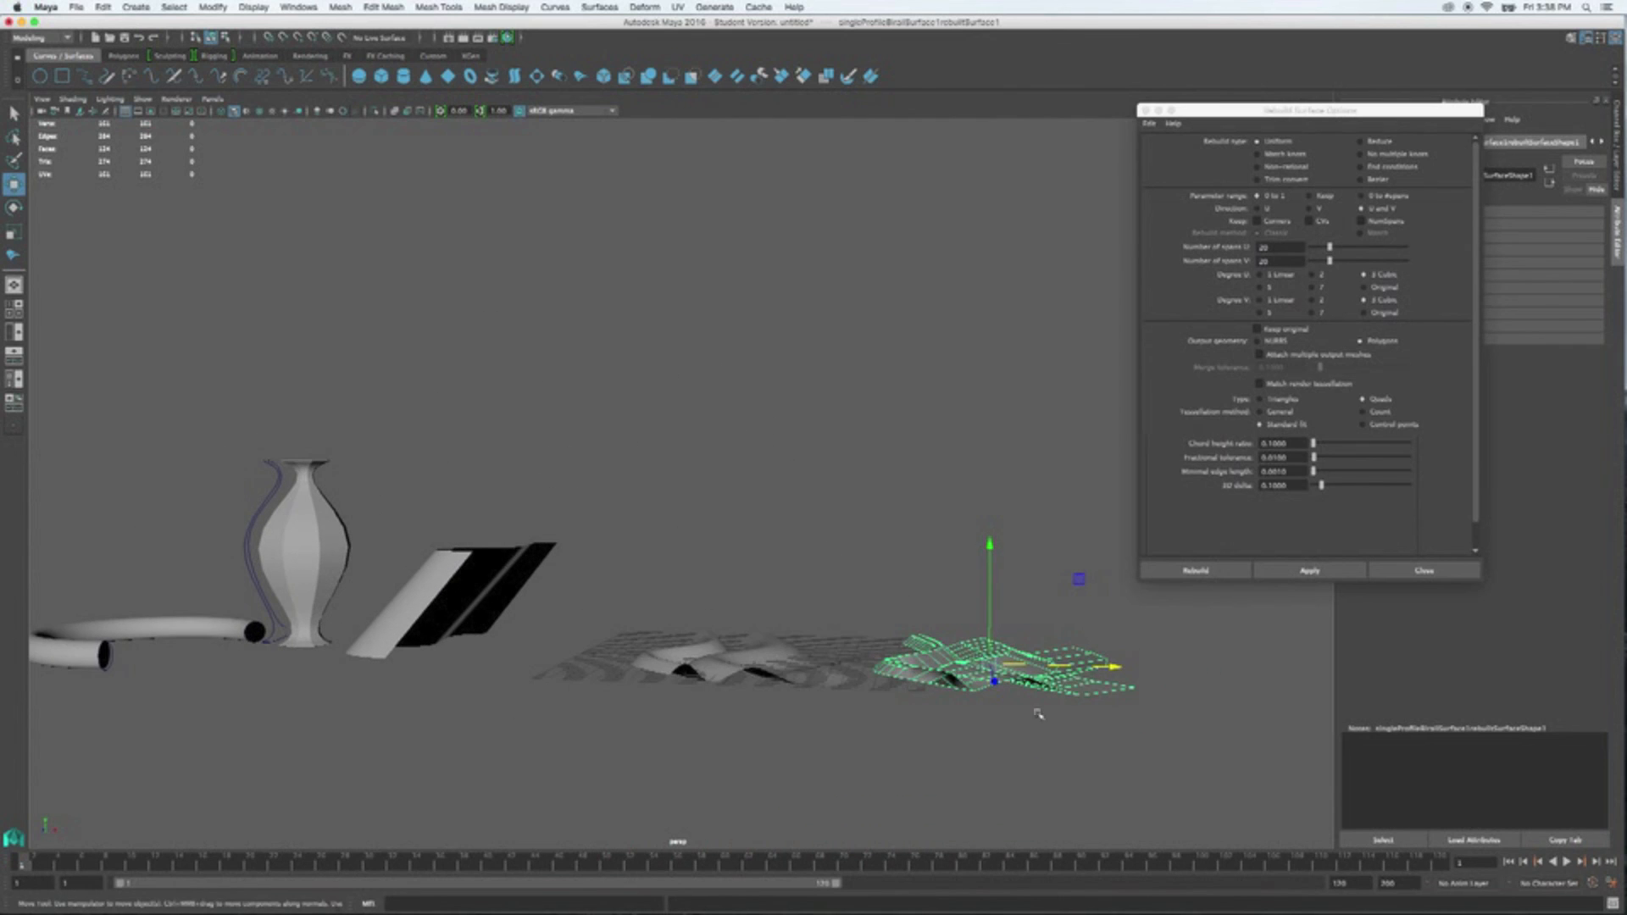
left_click_drag(1031, 686, 1038, 723, "alt")
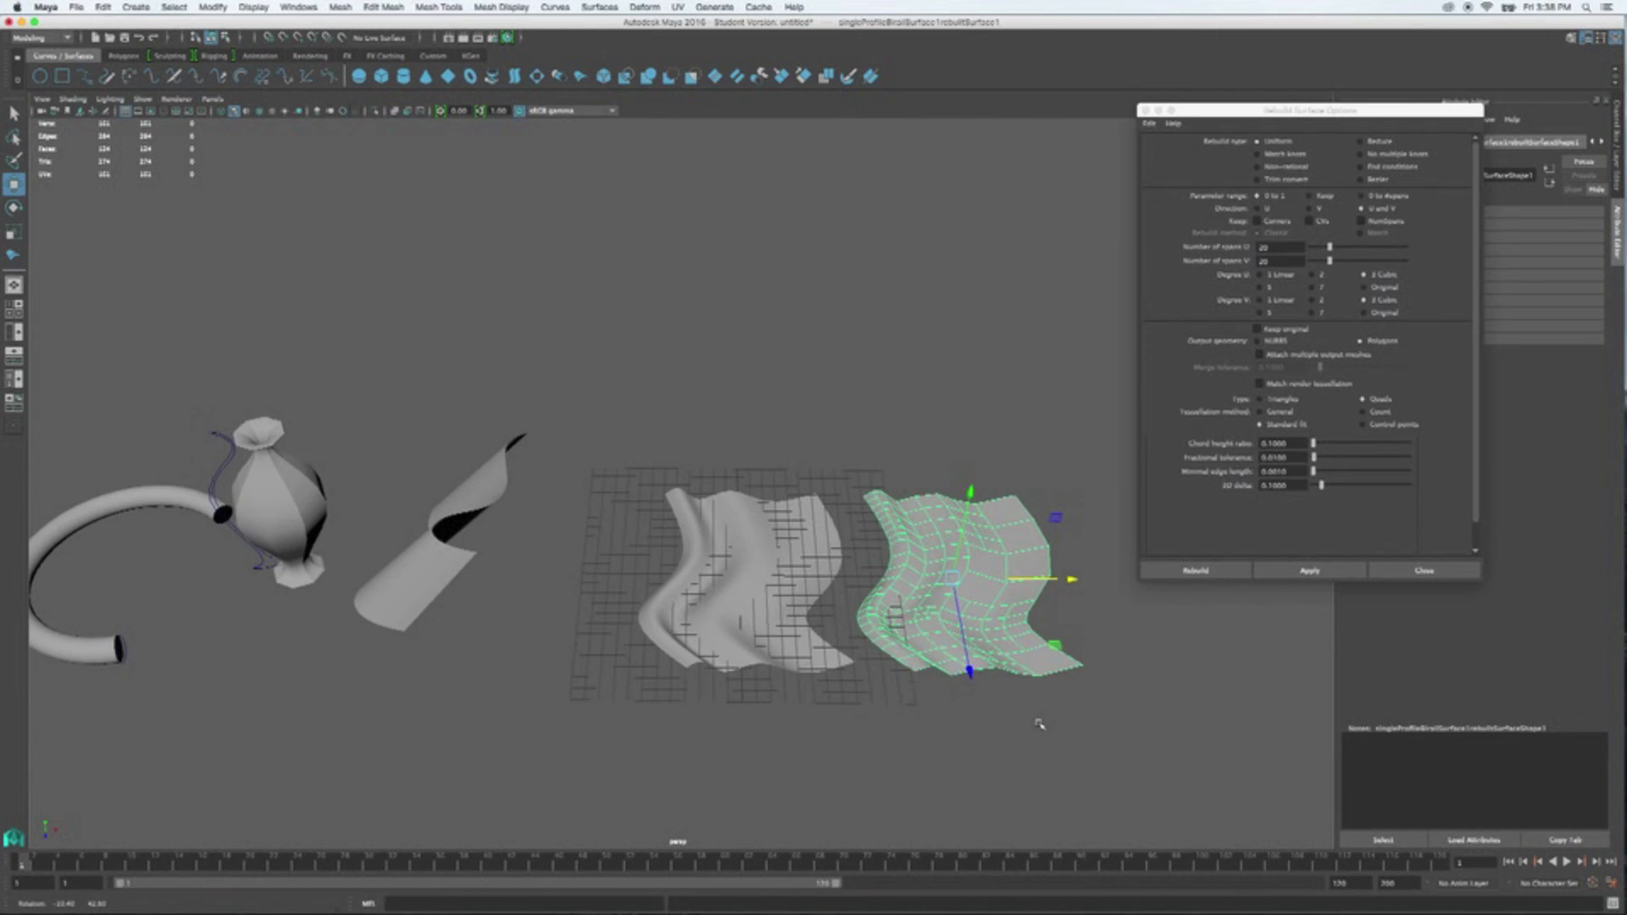
scroll(1009, 647, "up", 6)
middle_click_drag(1006, 647, 593, 594, "alt")
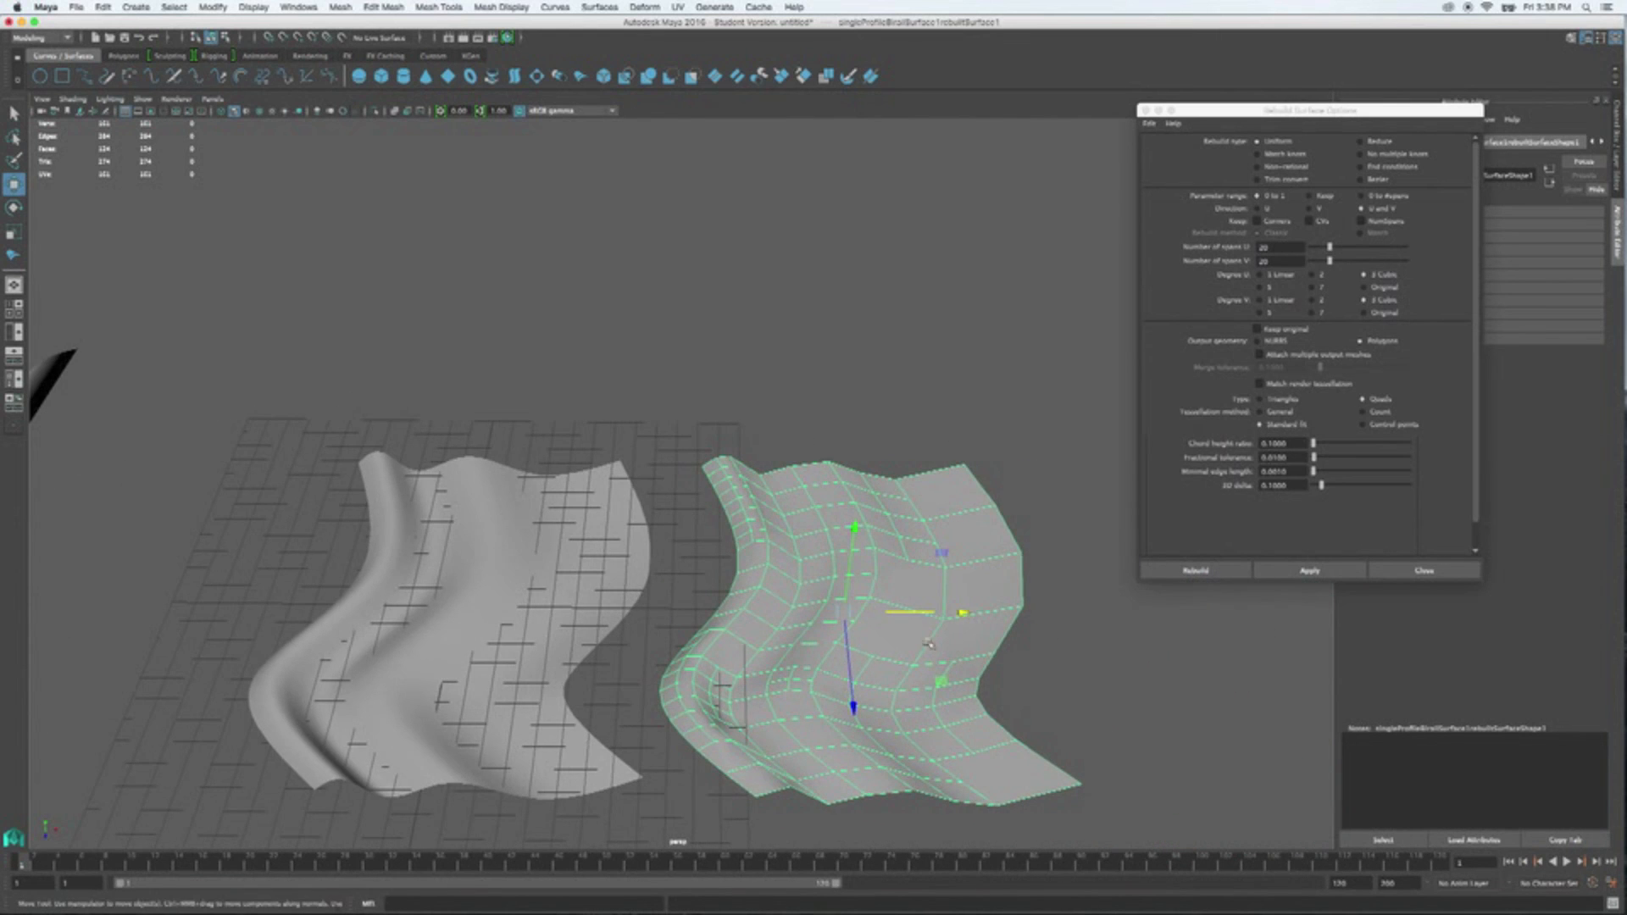
scroll(940, 633, "up", 3)
left_click_drag(1006, 648, 749, 632, "alt")
mouse_move(891, 712)
left_mouse_down("alt")
mouse_move(929, 745)
mouse_move(726, 762)
left_mouse_up("alt")
mouse_move(763, 735)
middle_mouse_down("alt")
mouse_move(834, 750)
mouse_move(877, 642)
middle_mouse_up("alt")
scroll(621, 671, "up", 3)
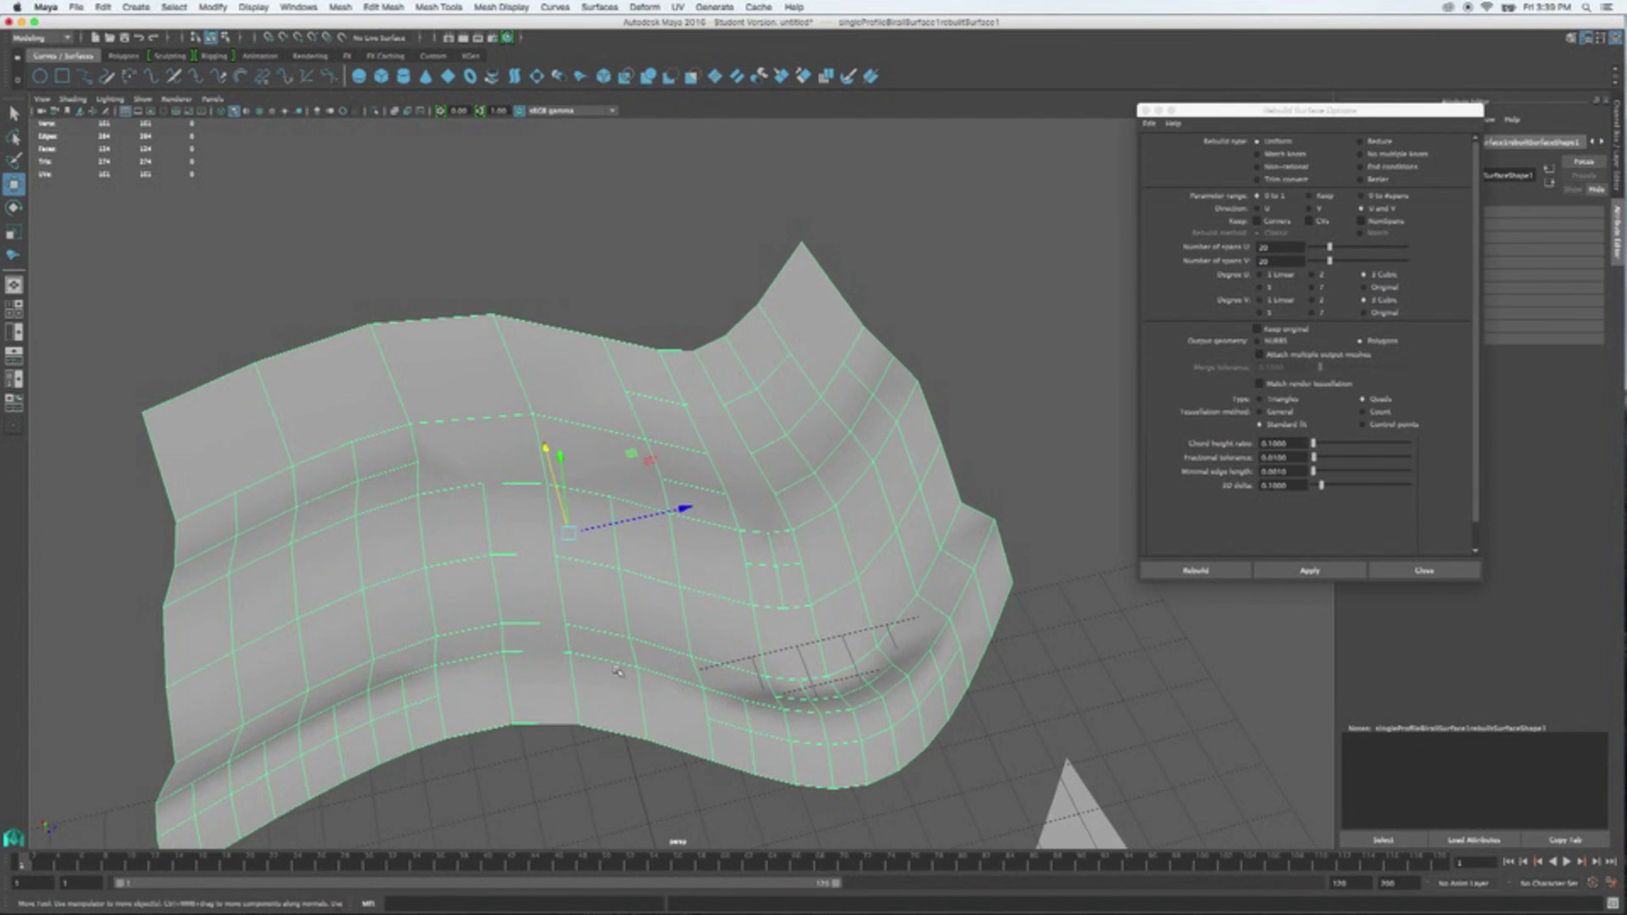
middle_click_drag(619, 666, 832, 557, "alt")
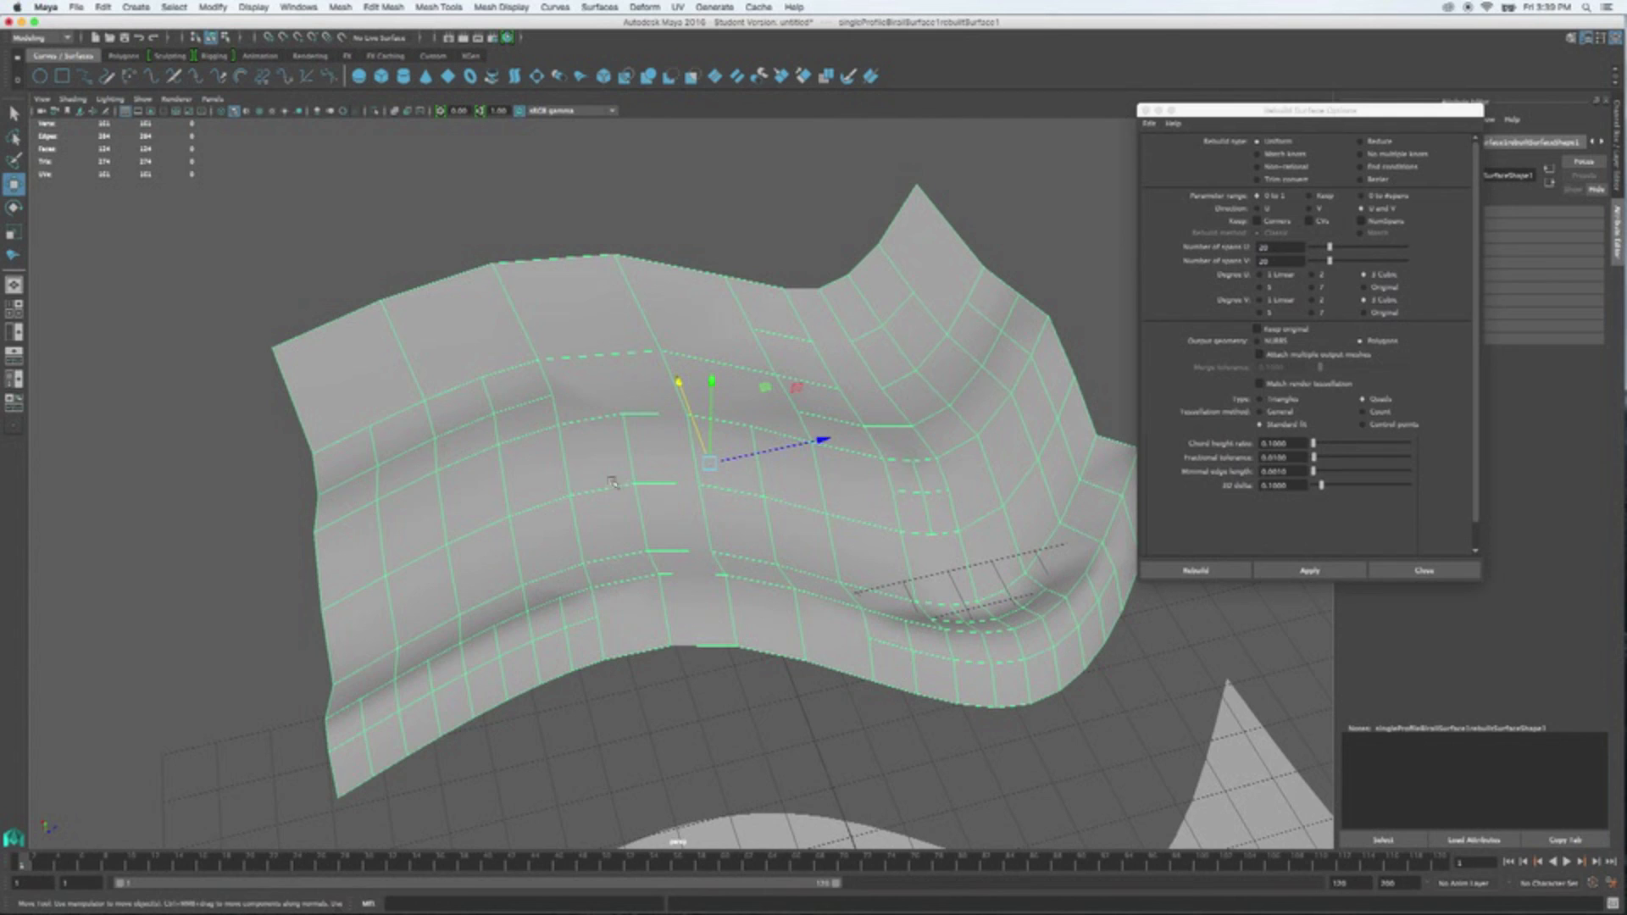
- Close the Rebuild options and, with Multi-Cut, continue the edge loop across the four undivided faces midway along the mesh's front strip
left_click(1143, 110)
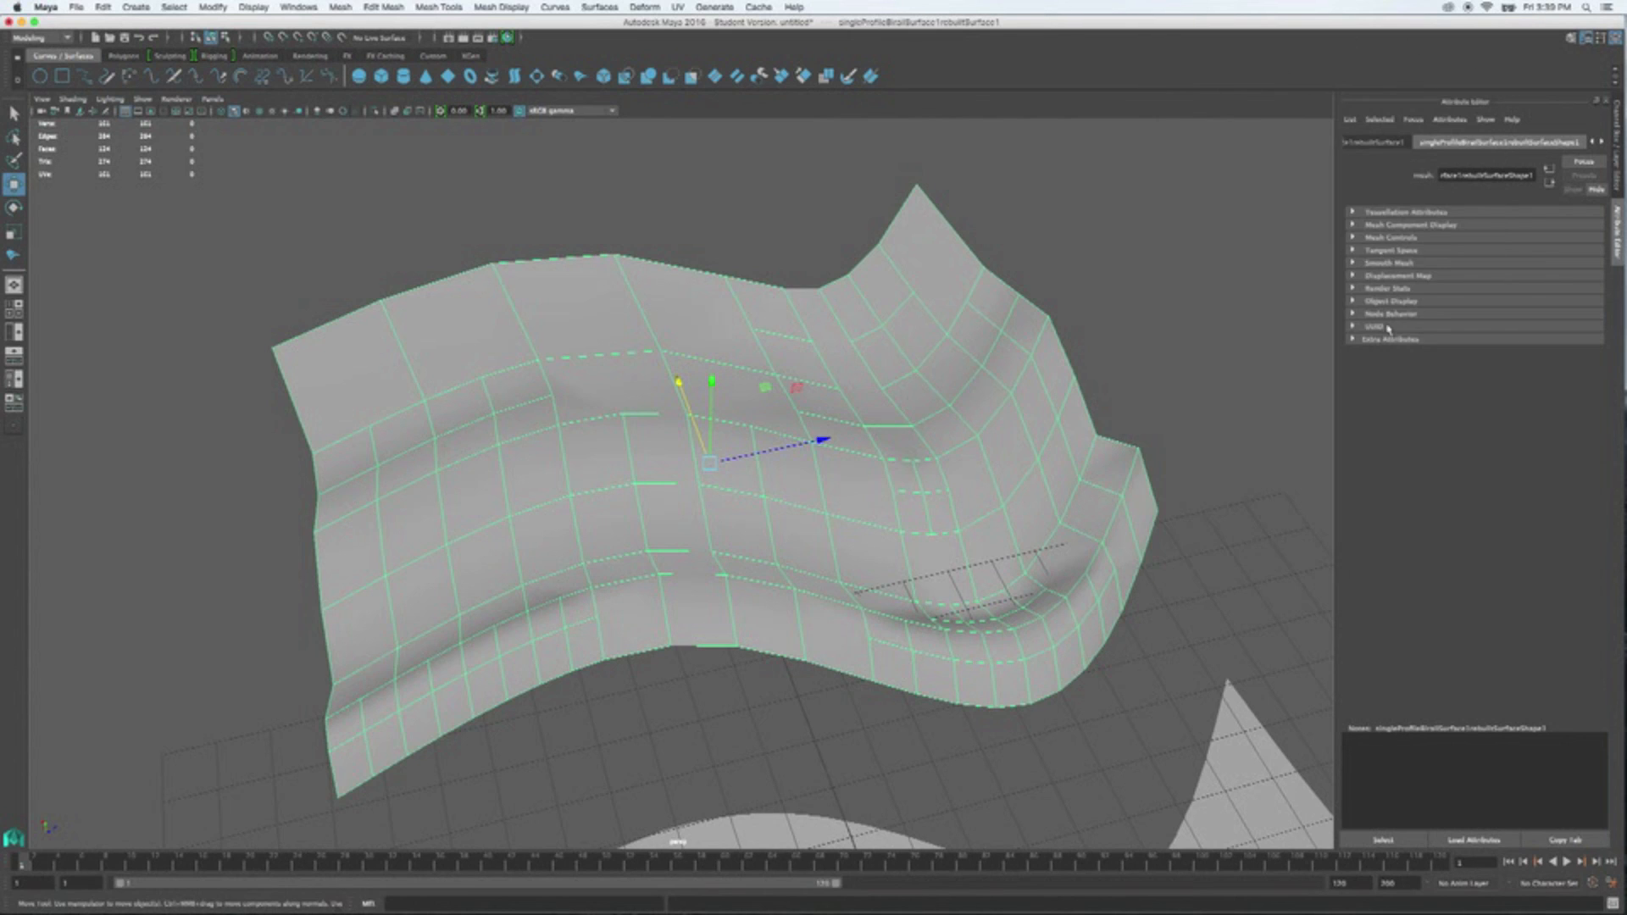
left_click(1572, 37)
left_click(1497, 486)
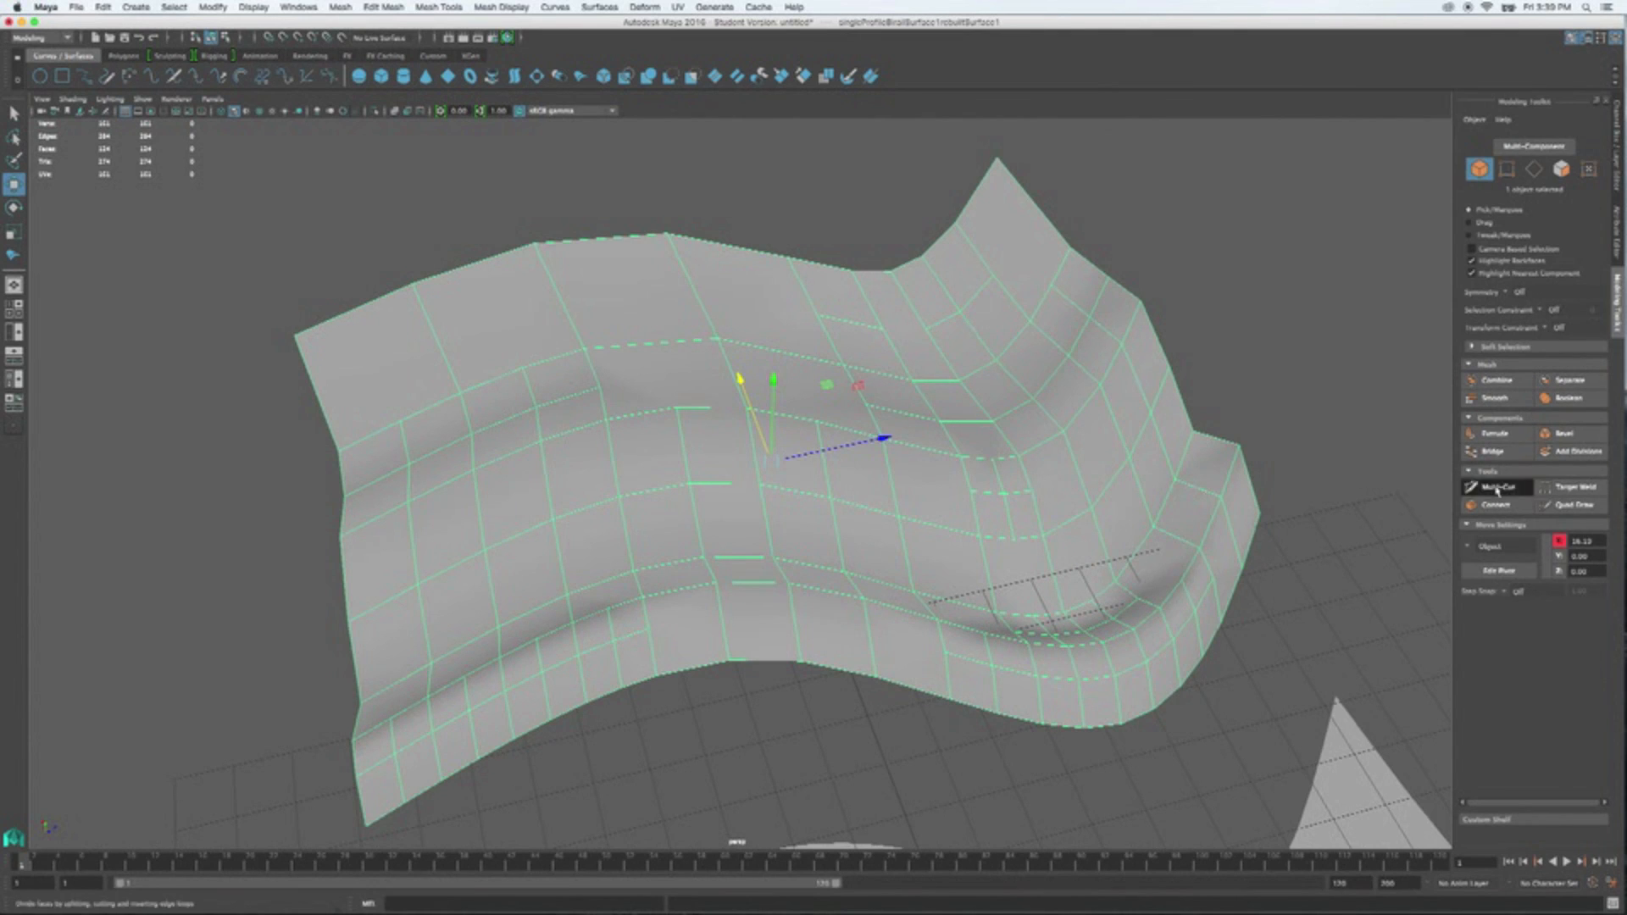
left_click(648, 628)
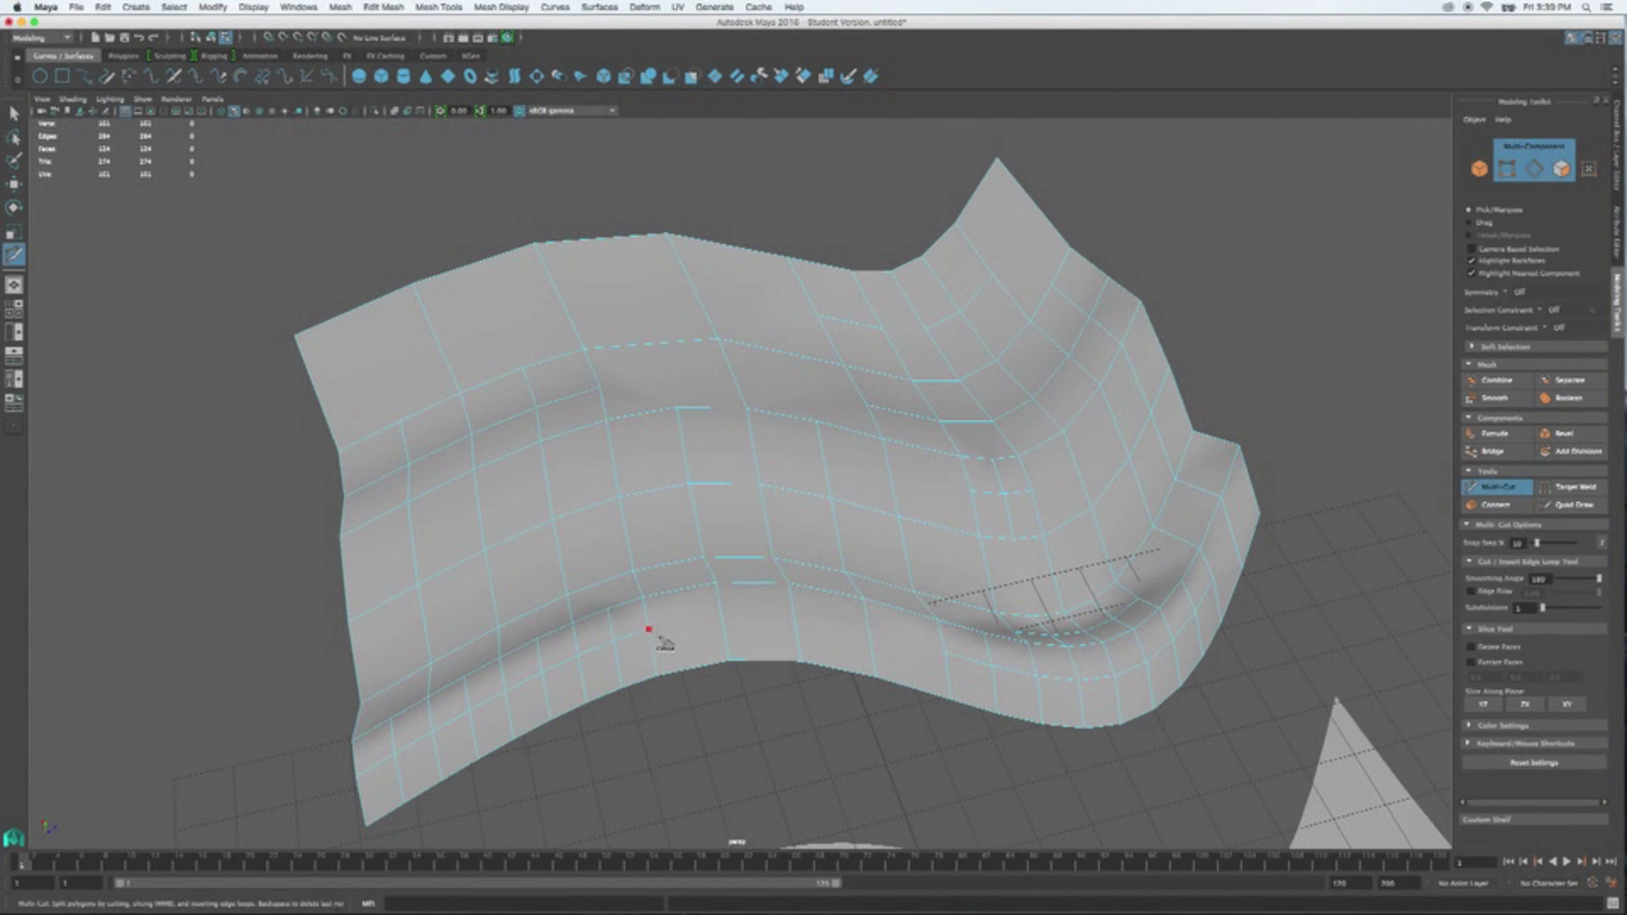
left_click(724, 627)
left_click(796, 625)
left_click(871, 639)
left_click(946, 654)
key("Return")
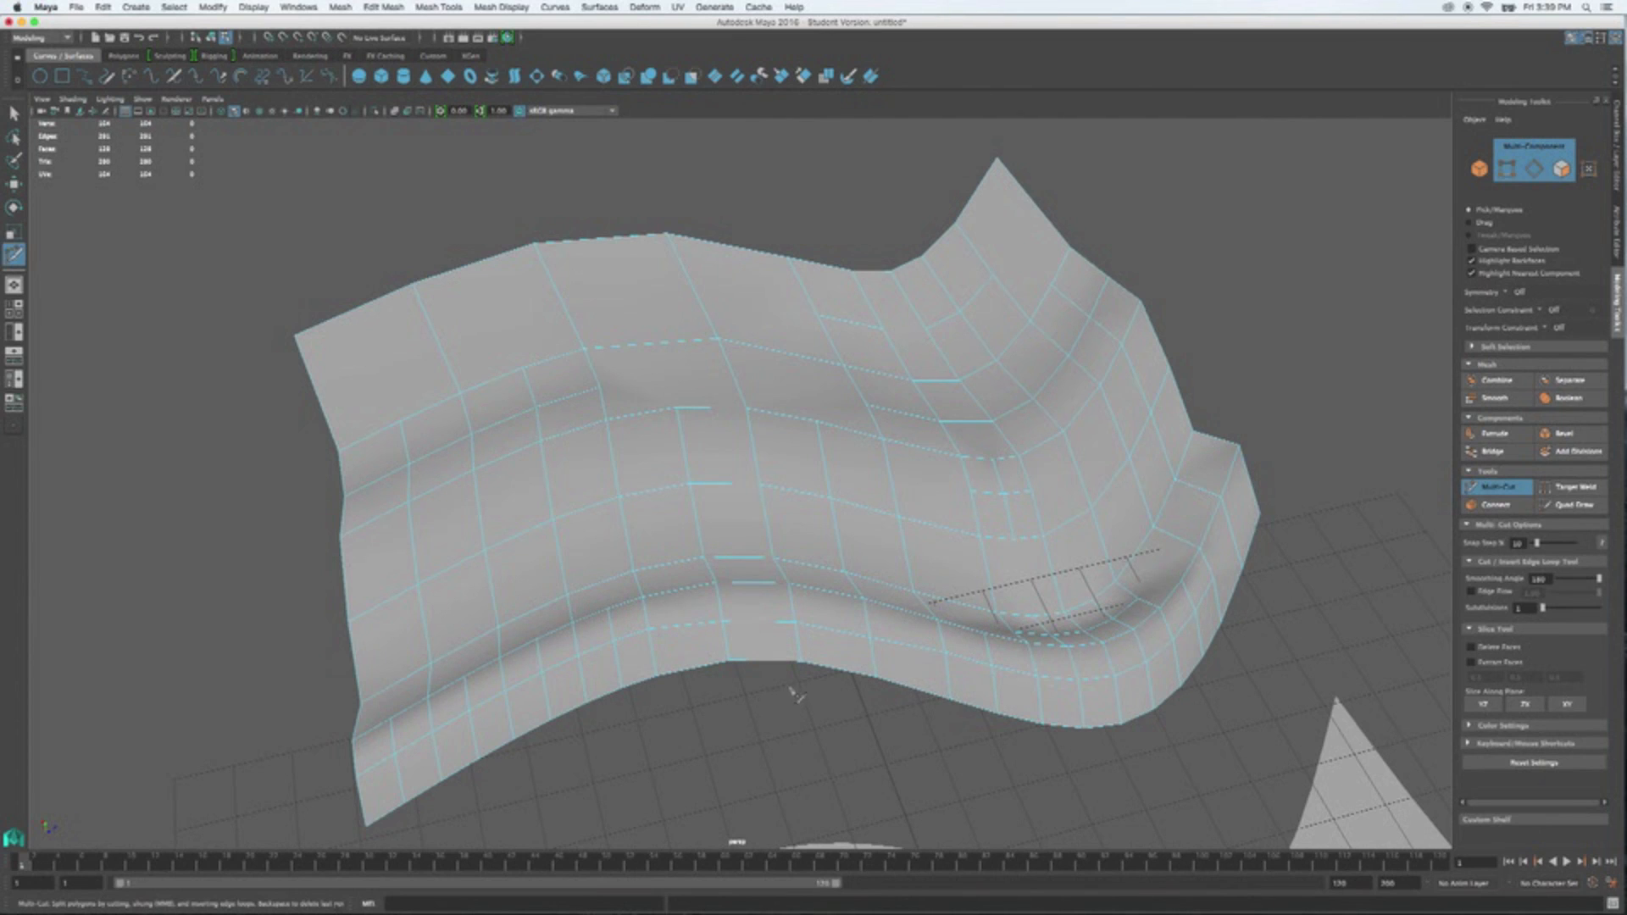
- Multi-Cut across the two undivided faces at the far end of the front strip to carry the edge line to the border
left_click_drag(975, 670, 864, 666, "alt")
middle_click_drag(865, 664, 472, 763, "alt")
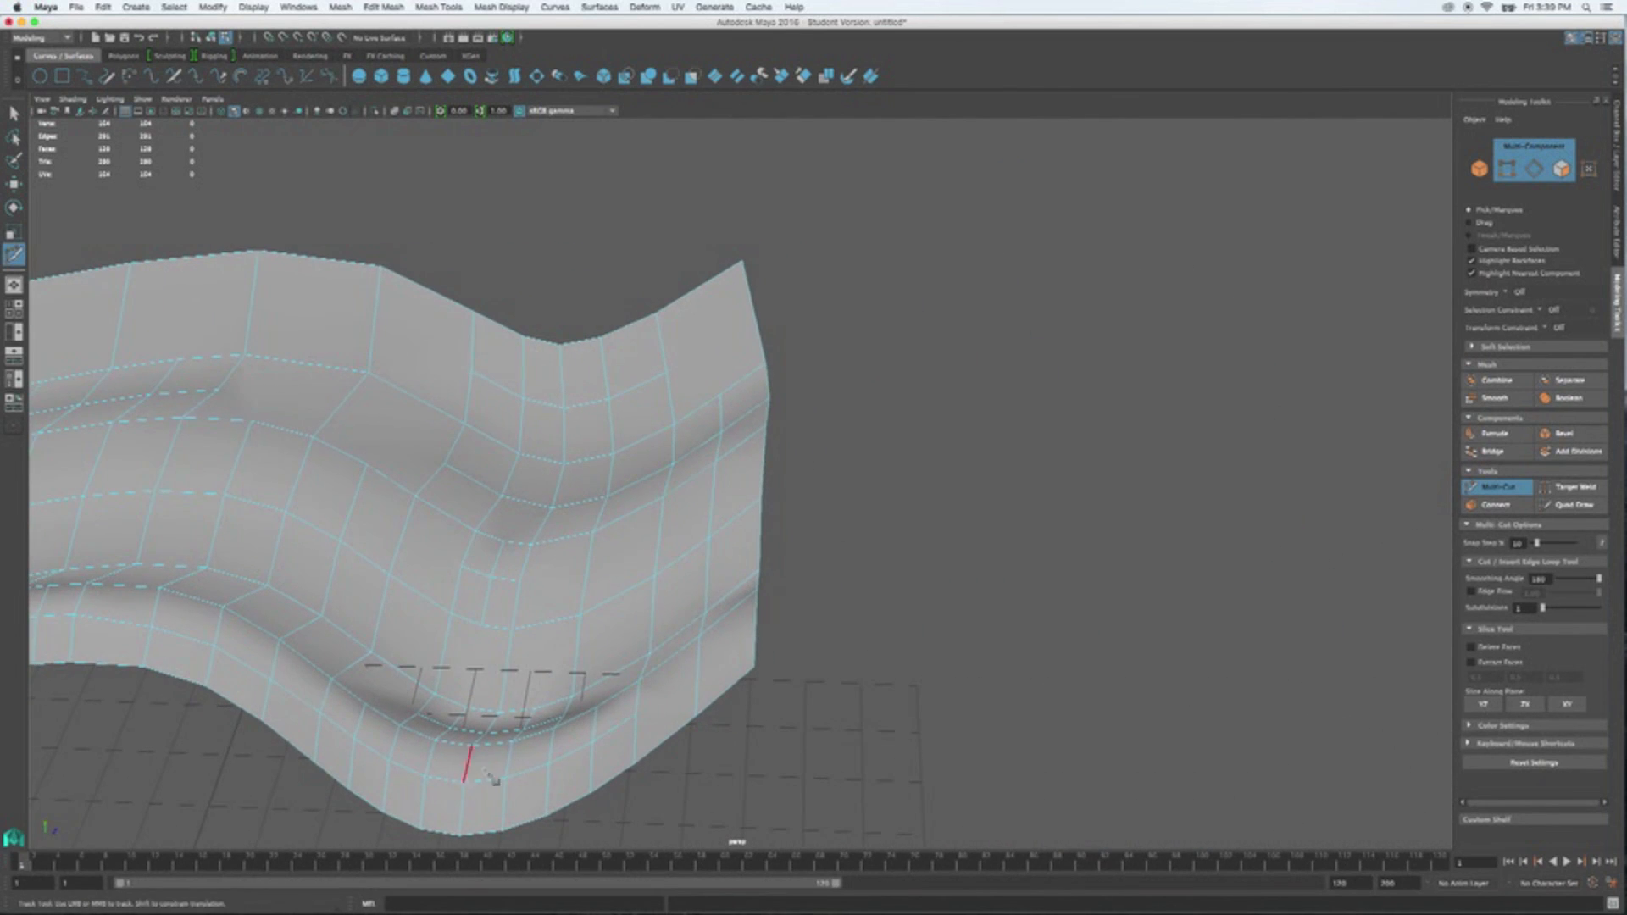
left_click(635, 715)
left_click(697, 675)
left_click(757, 628)
key("Return")
- Multi-Cut across the three undivided faces between the short edge line at the bend and the nearer end of the mesh
left_click_drag(865, 665, 562, 659, "alt")
middle_click_drag(562, 659, 619, 500, "alt")
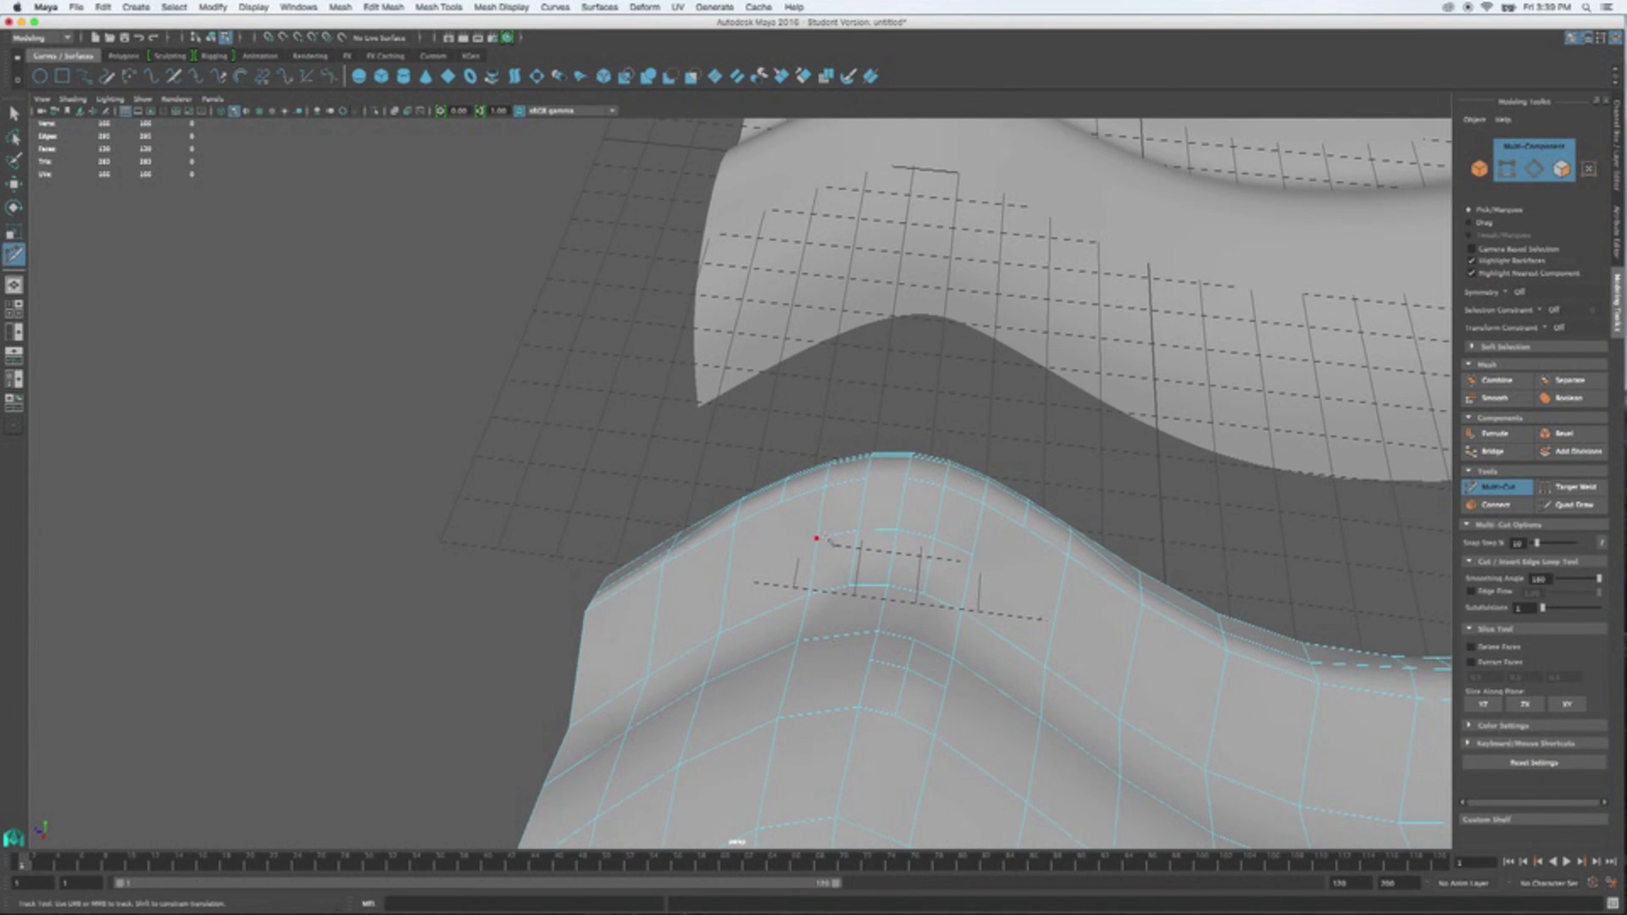
left_click(817, 539)
left_click(726, 578)
left_click(654, 620)
left_click(577, 671)
- Multi-Cut from the other side of the bend through the wide faces of the same strip to the opposite end of the mesh
middle_click_drag(700, 700, 153, 532, "alt")
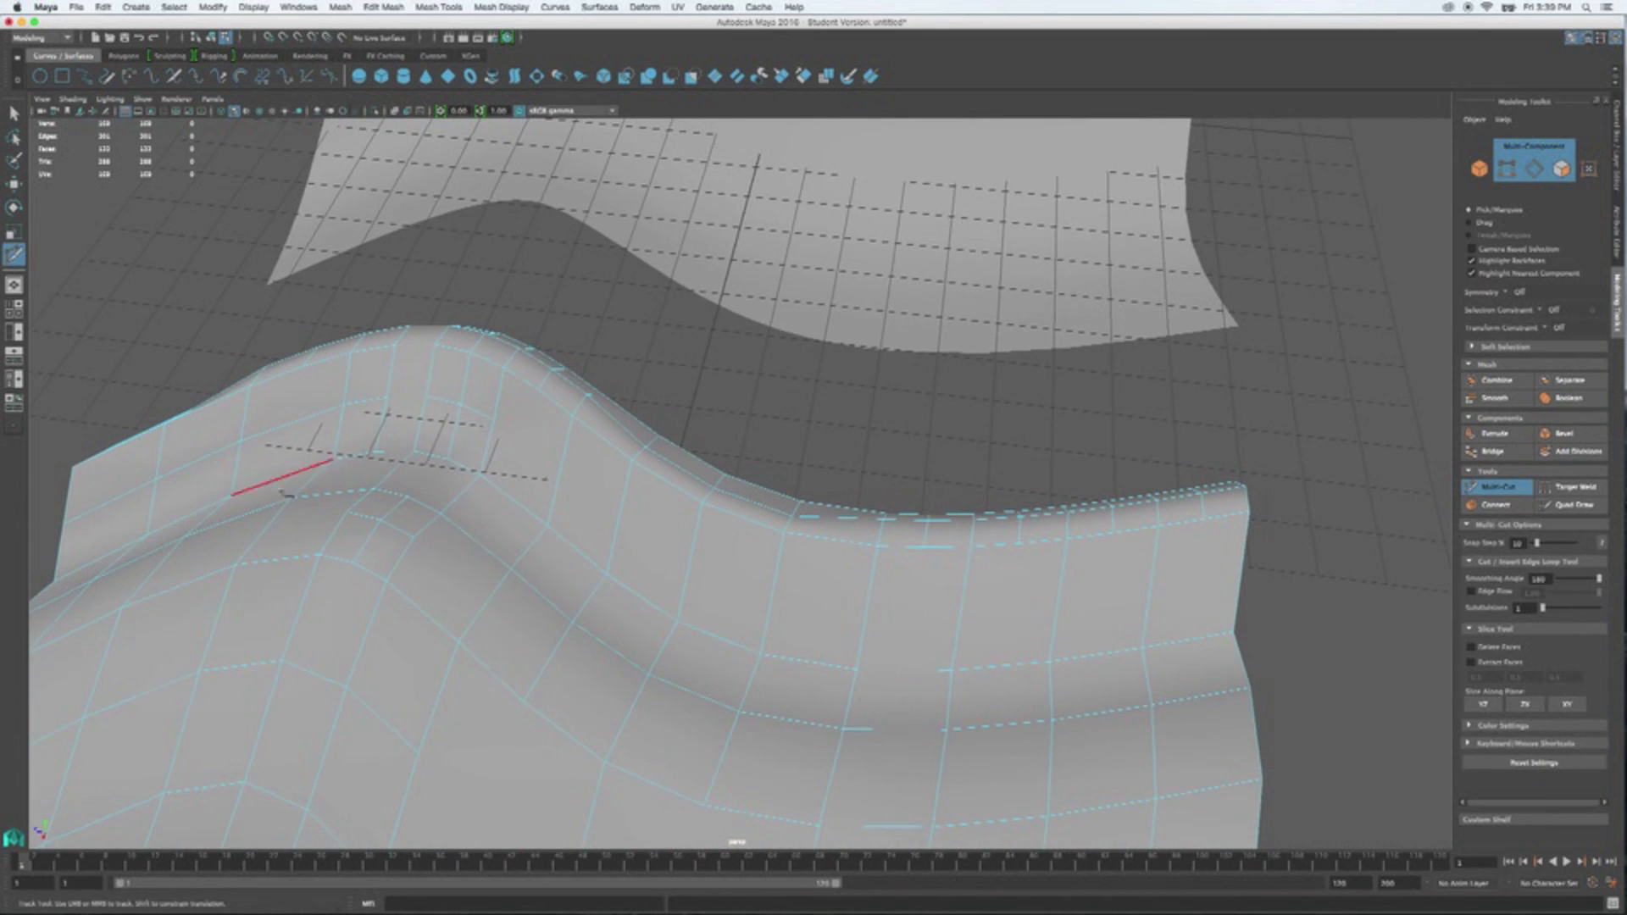
left_click(494, 420)
left_click(560, 470)
left_click(618, 517)
left_click(688, 562)
left_click(772, 594)
left_click(867, 607)
left_click(961, 609)
left_click(1059, 599)
left_click(1150, 587)
left_click(1241, 574)
right_click_drag(729, 644, 715, 589, "alt")
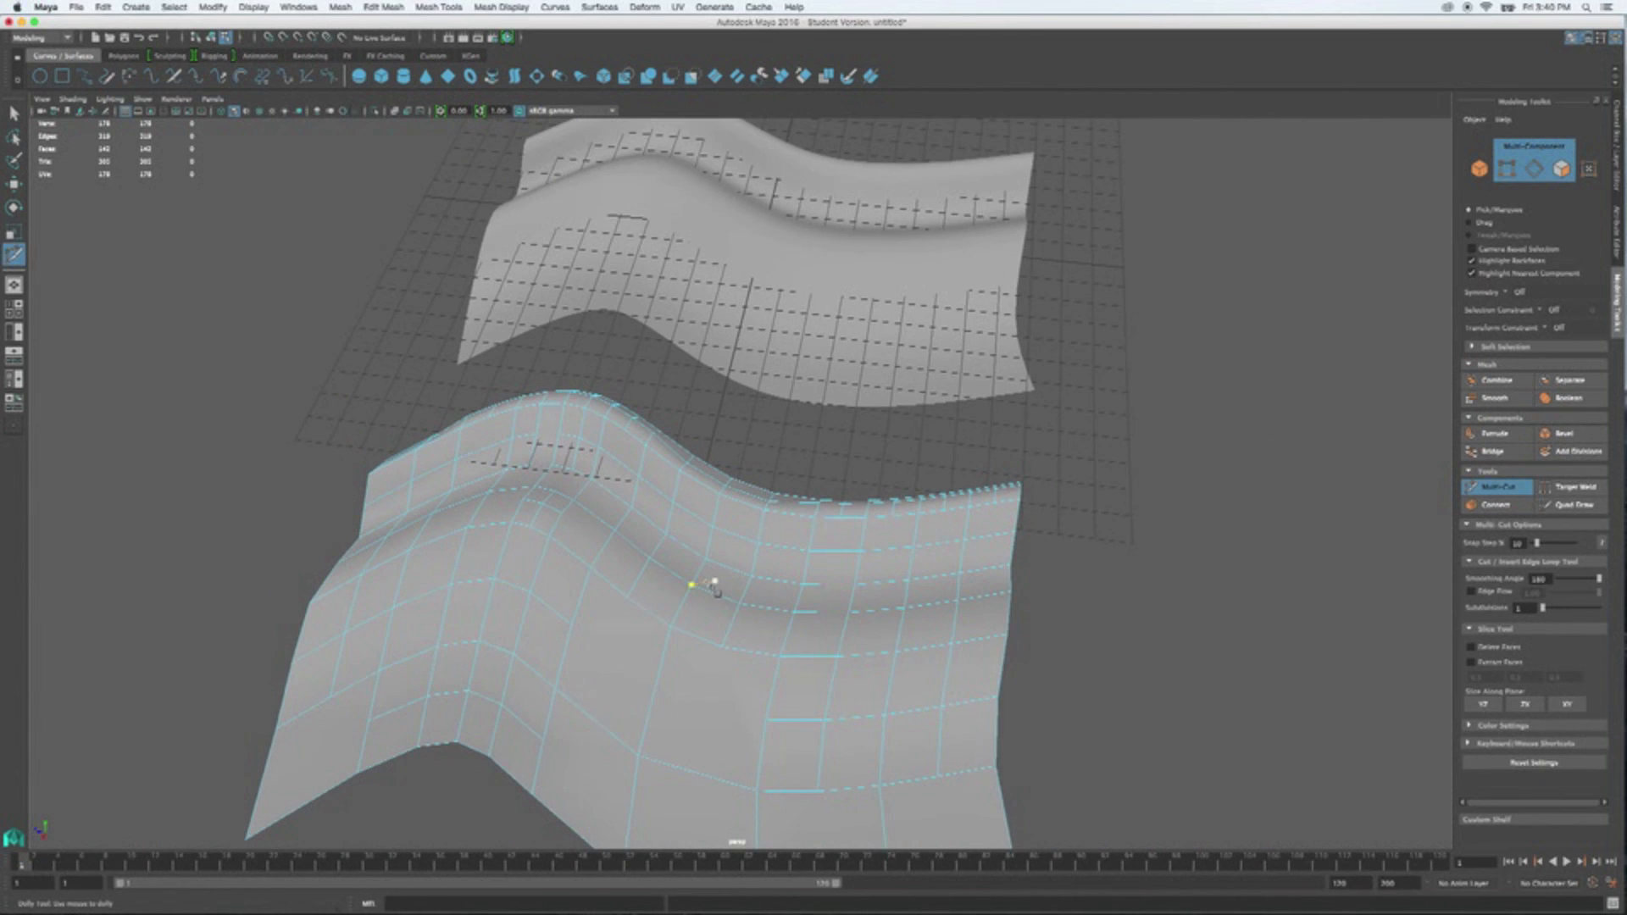
- Multi-Cut through the two wide faces on the flatter side of the mesh to extend the interrupted edge line toward the bend
left_click_drag(1042, 581, 900, 625, "alt")
middle_click_drag(901, 625, 1118, 679, "alt")
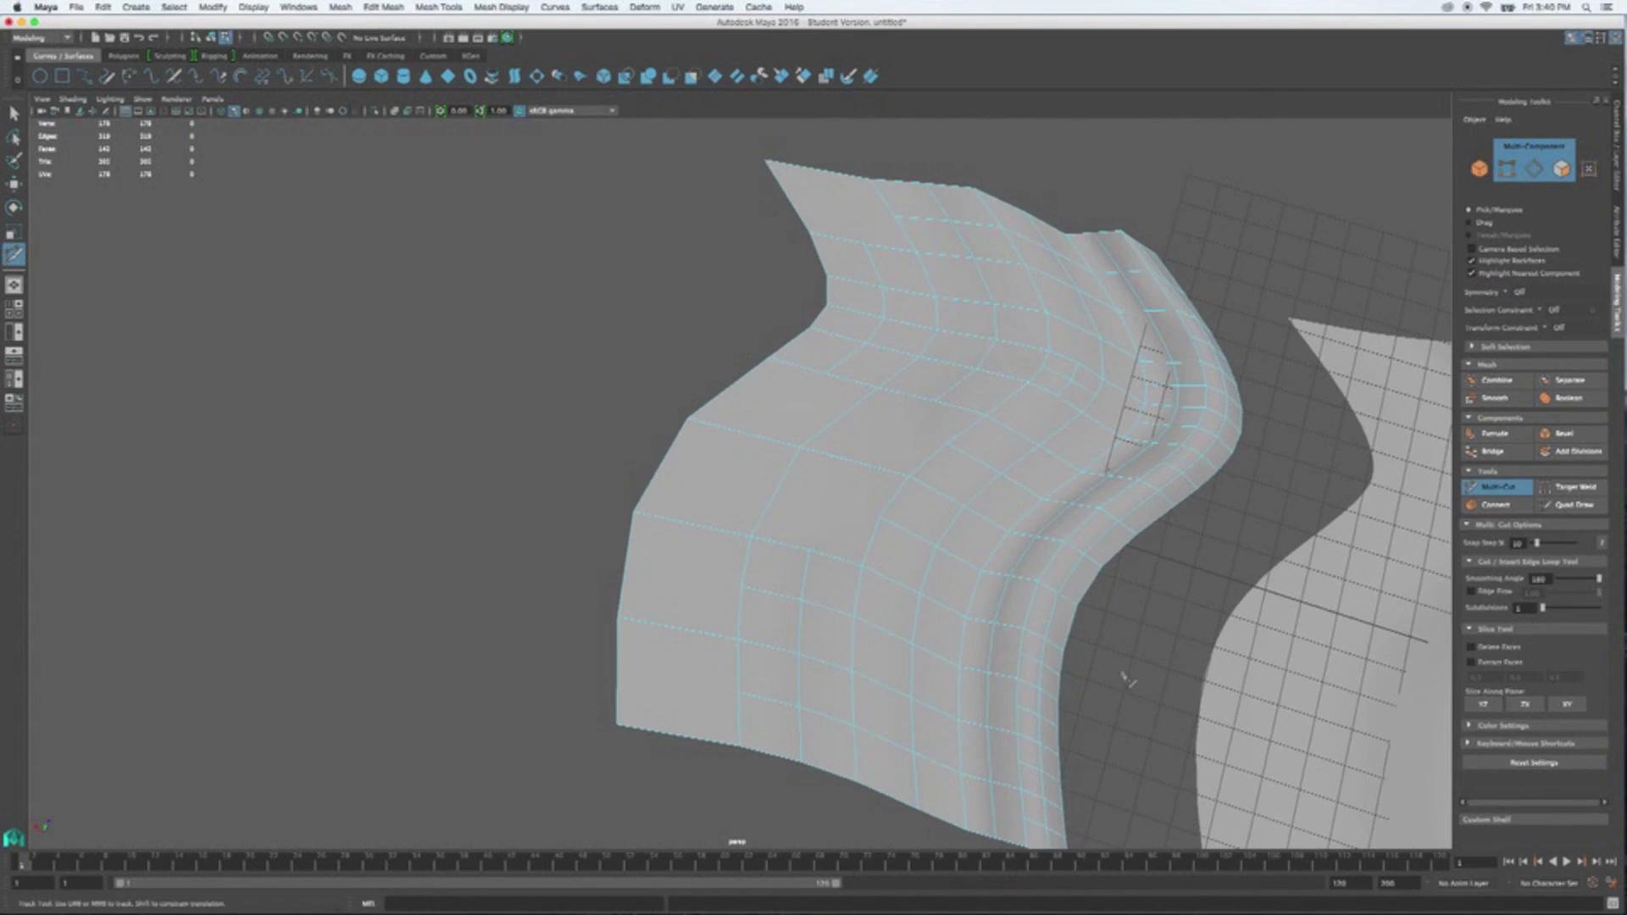
left_click(810, 550)
left_click(853, 462)
left_click(936, 401)
- Multi-Cut lengthwise through the middle of the wide faces along the mesh's outer border strip
left_click(818, 170)
left_click(826, 375)
left_click(744, 434)
left_click(693, 528)
left_click(681, 640)
left_click(1137, 533)
- Leave the Multi-Cut tool and return the polygon mesh to object mode
left_click_drag(1192, 565, 933, 509, "alt")
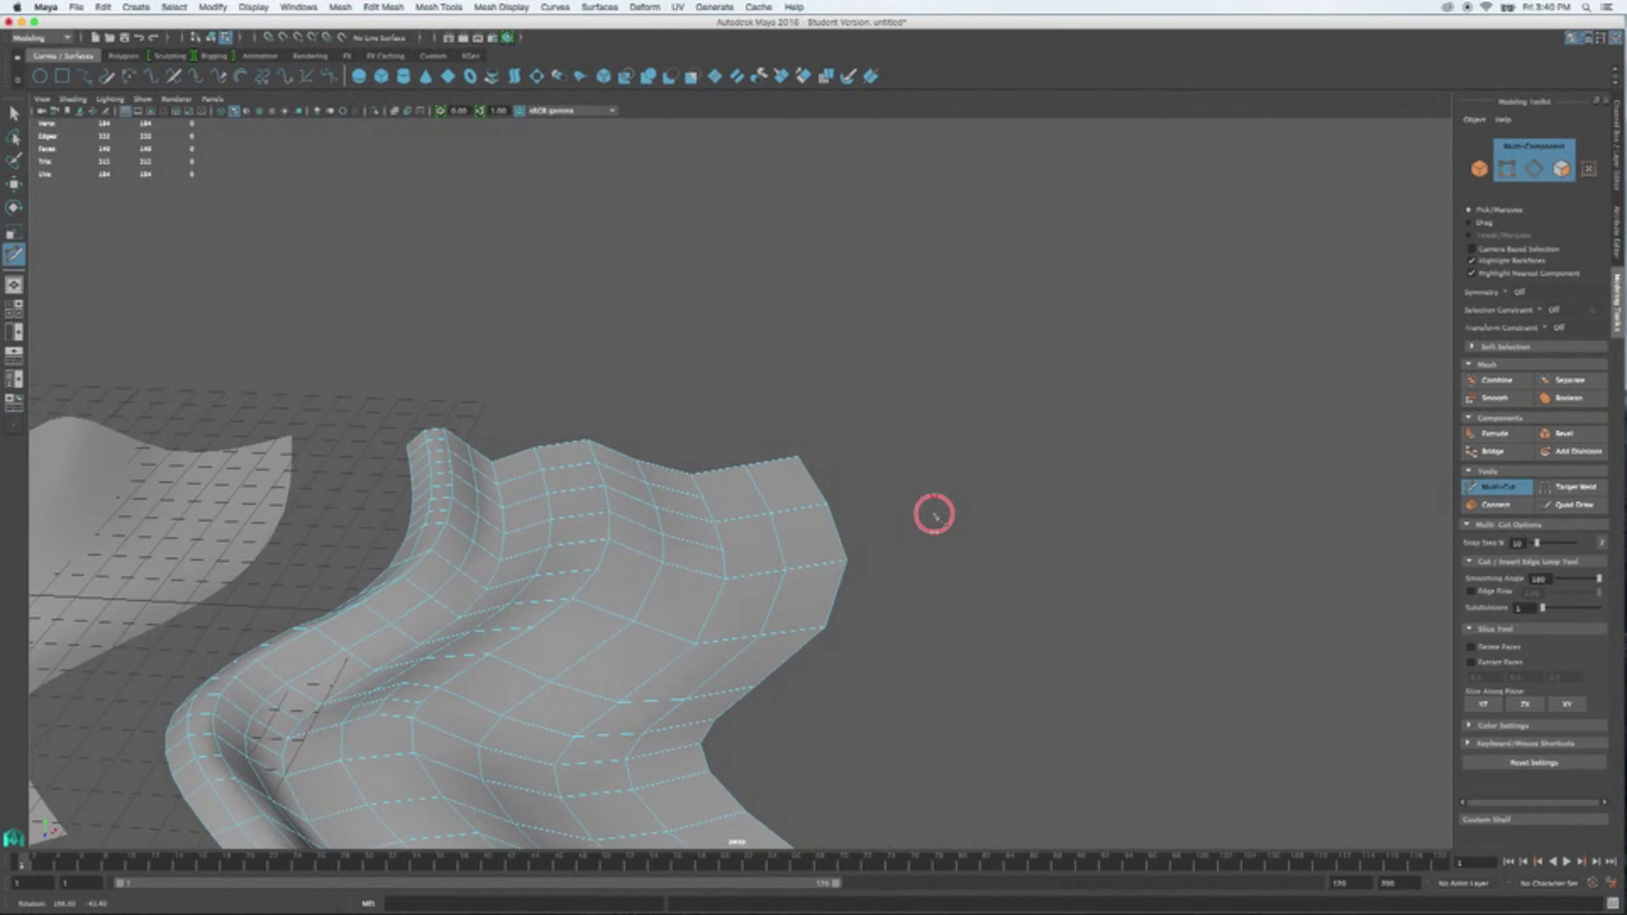
left_click_drag(930, 616, 1170, 411, "alt")
left_click_drag(988, 697, 966, 669, "alt")
key("q")
right_click_drag(872, 508, 921, 505)
- Compare the polygon mesh with the original birail surface from low and high angles, and review all the finished models together
left_click_drag(1016, 612, 1072, 579, "alt")
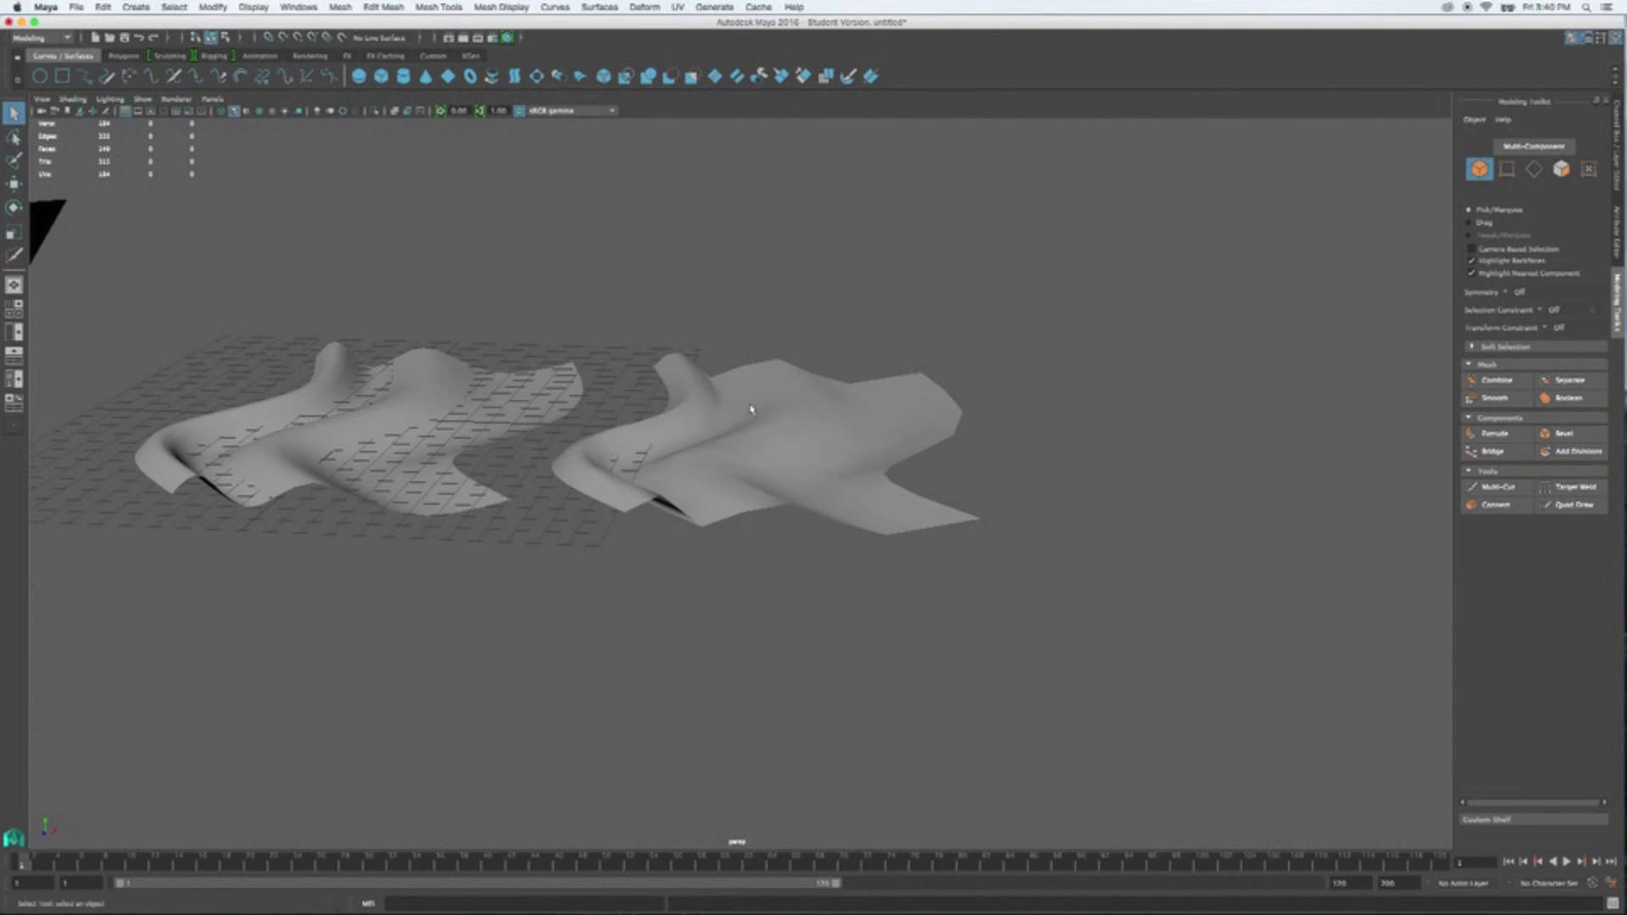
left_click_drag(938, 460, 1072, 432, "alt")
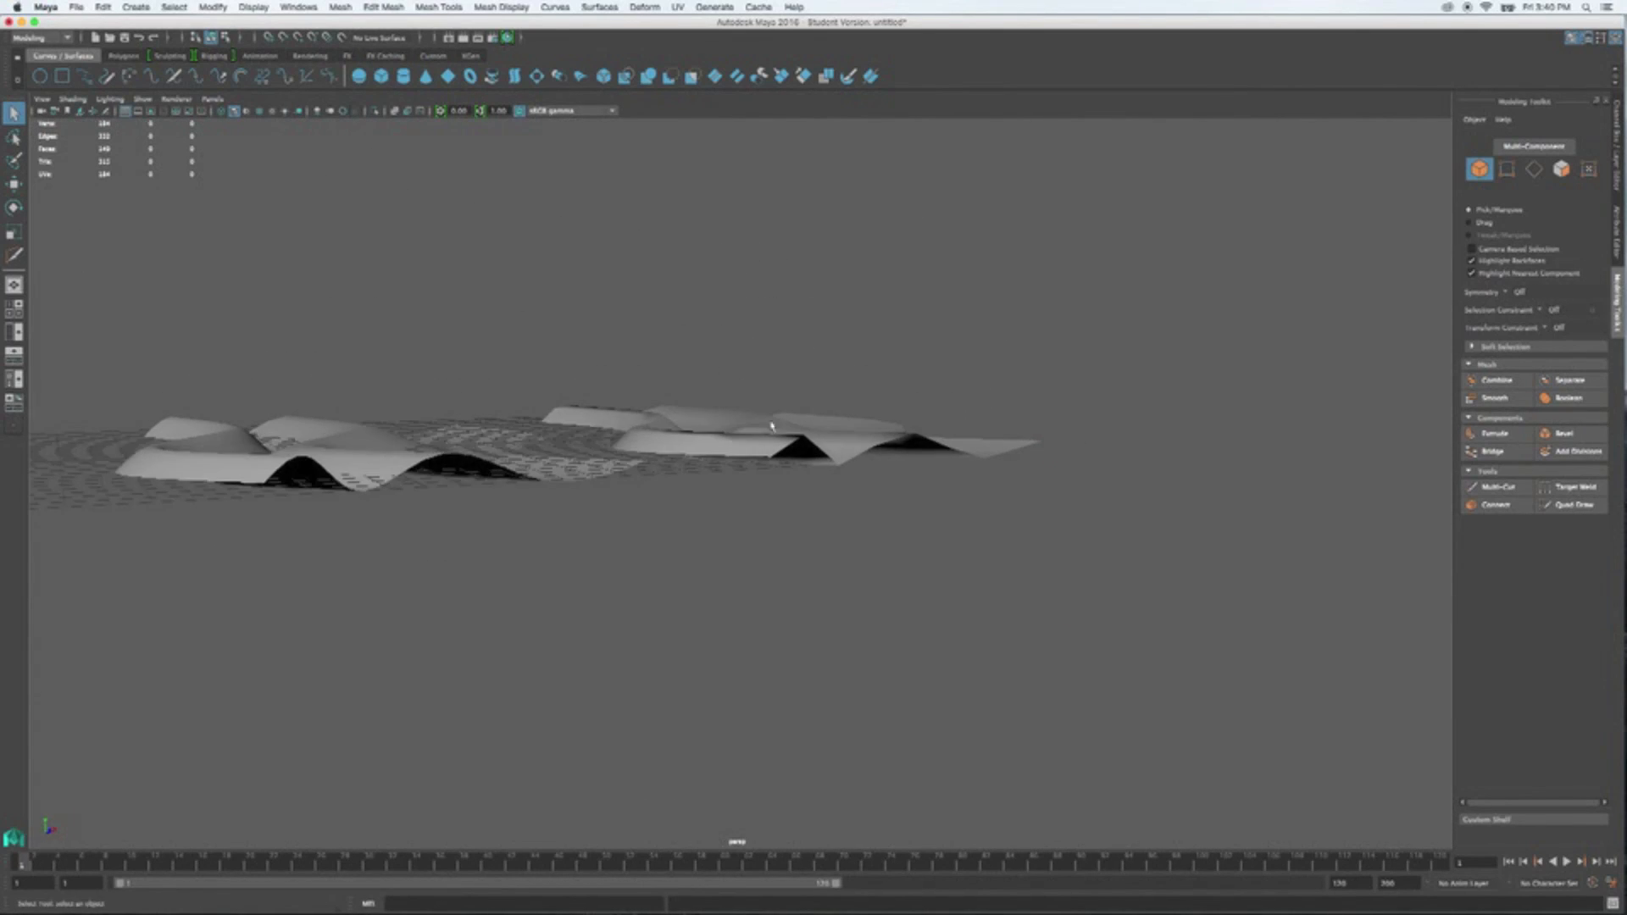
mouse_move(805, 496)
left_mouse_down("alt")
mouse_move(791, 520)
mouse_move(626, 430)
mouse_move(806, 461)
mouse_move(783, 533)
mouse_move(745, 483)
mouse_move(744, 521)
left_mouse_up("alt")
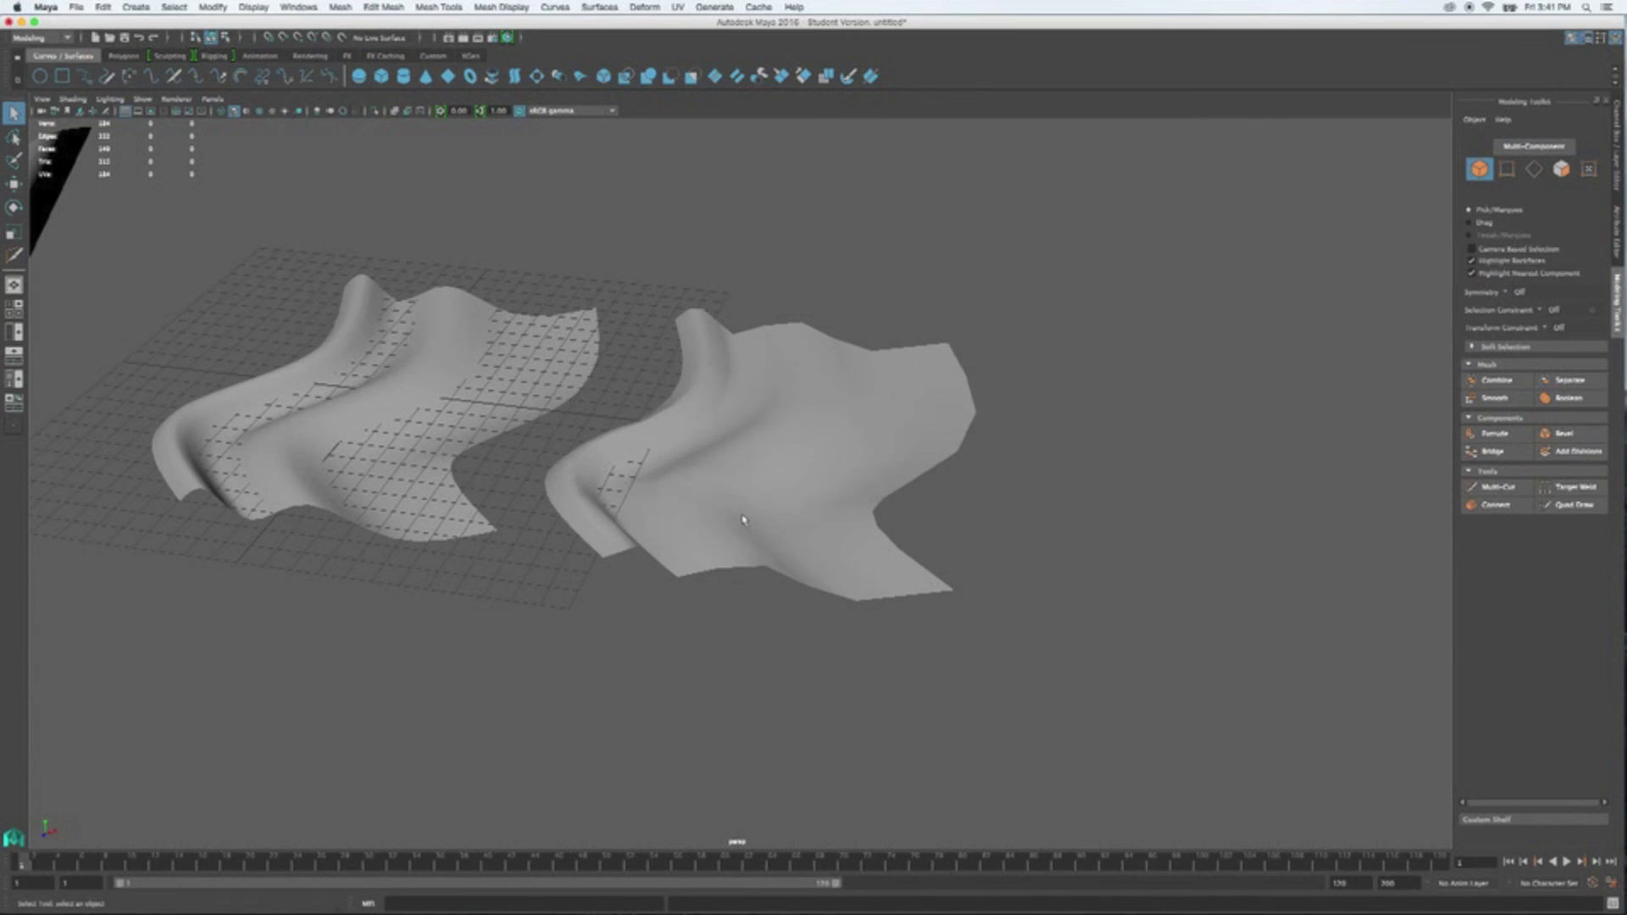
left_click_drag(467, 371, 476, 428, "alt")
scroll(475, 428, "down", 5)
middle_click_drag(582, 371, 848, 412, "alt")
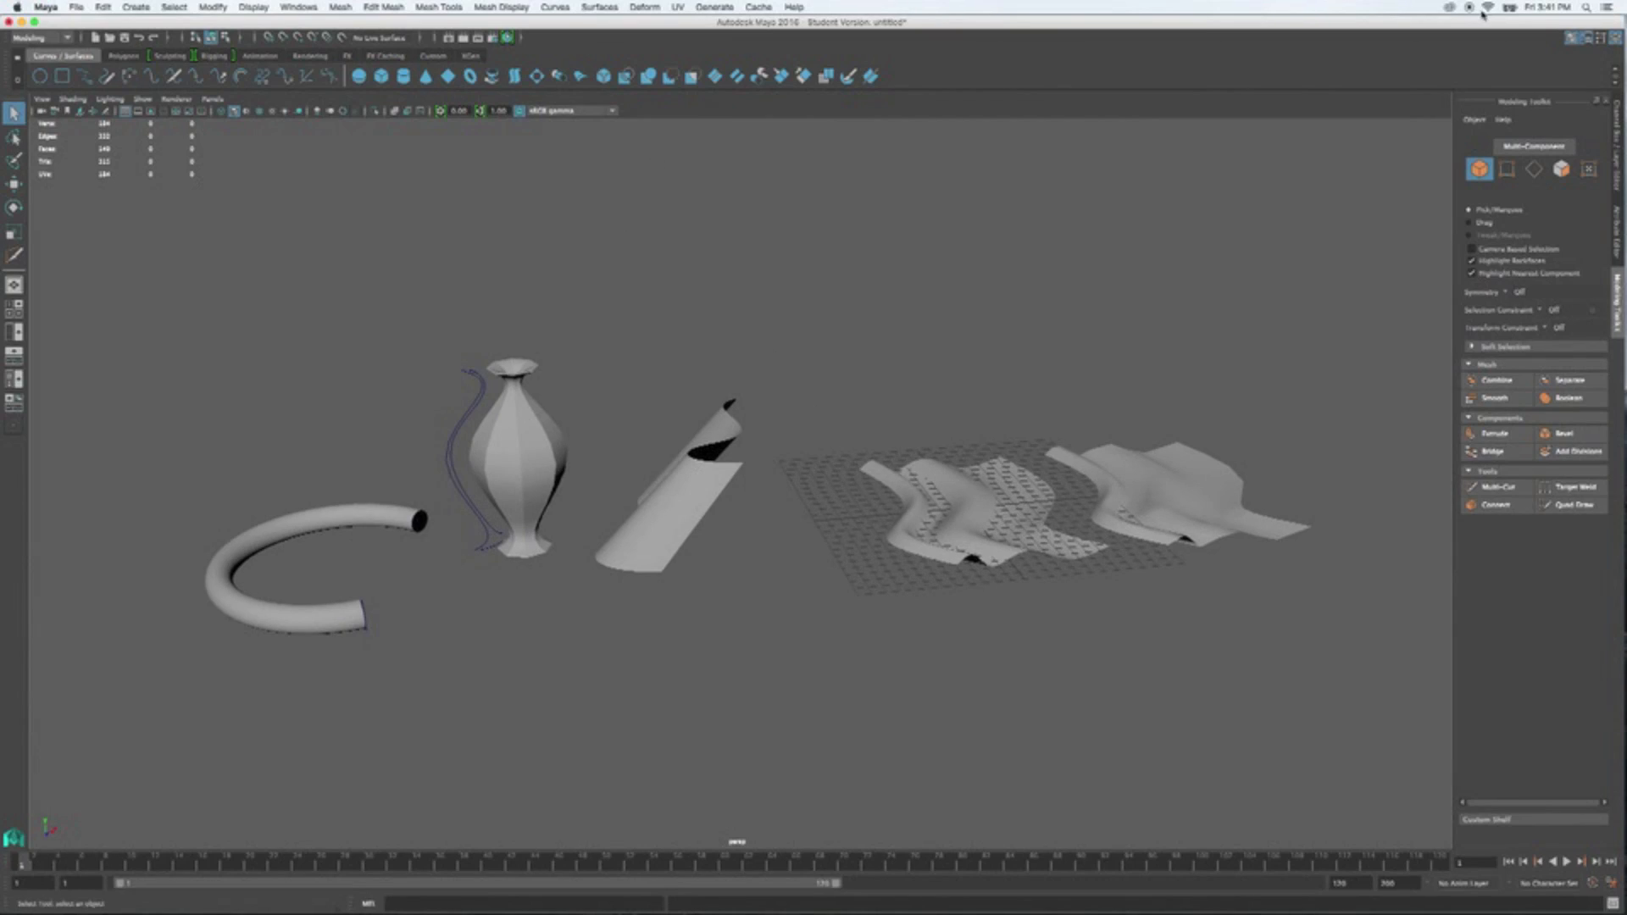